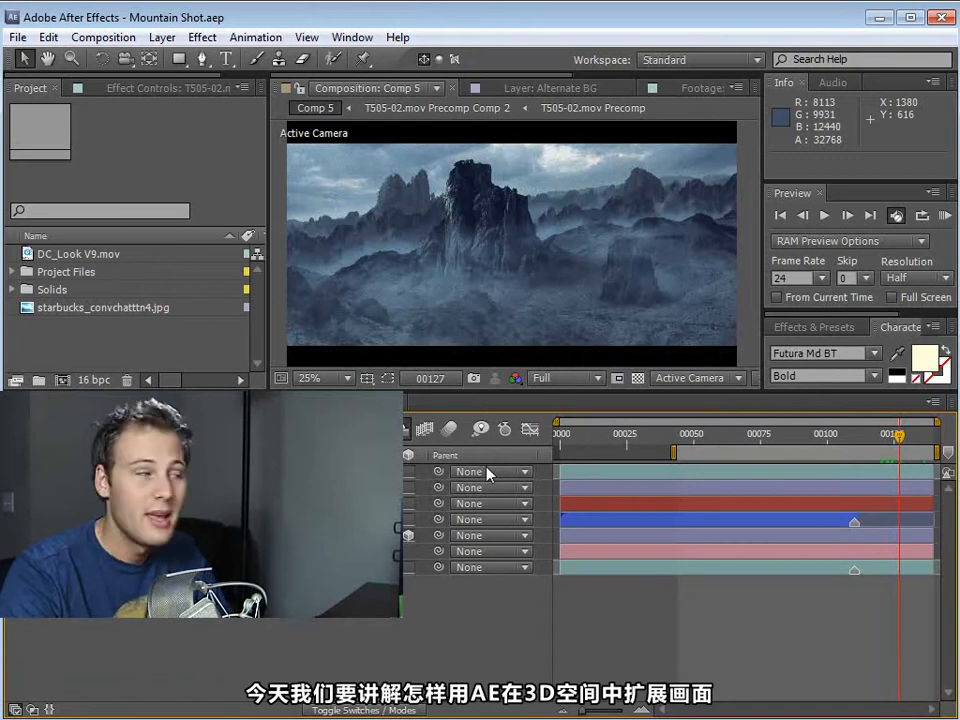
# - Preview the finished mountain fly-through in Comp 5 and scrub through its frames
pyautogui.press('KP_0')
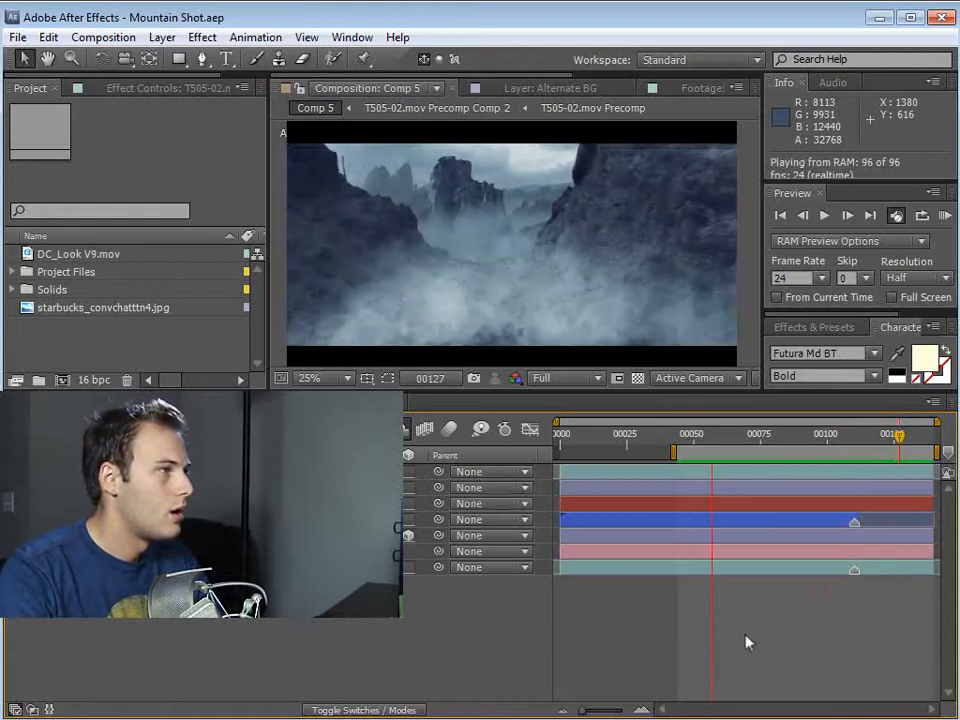
pyautogui.press('space')
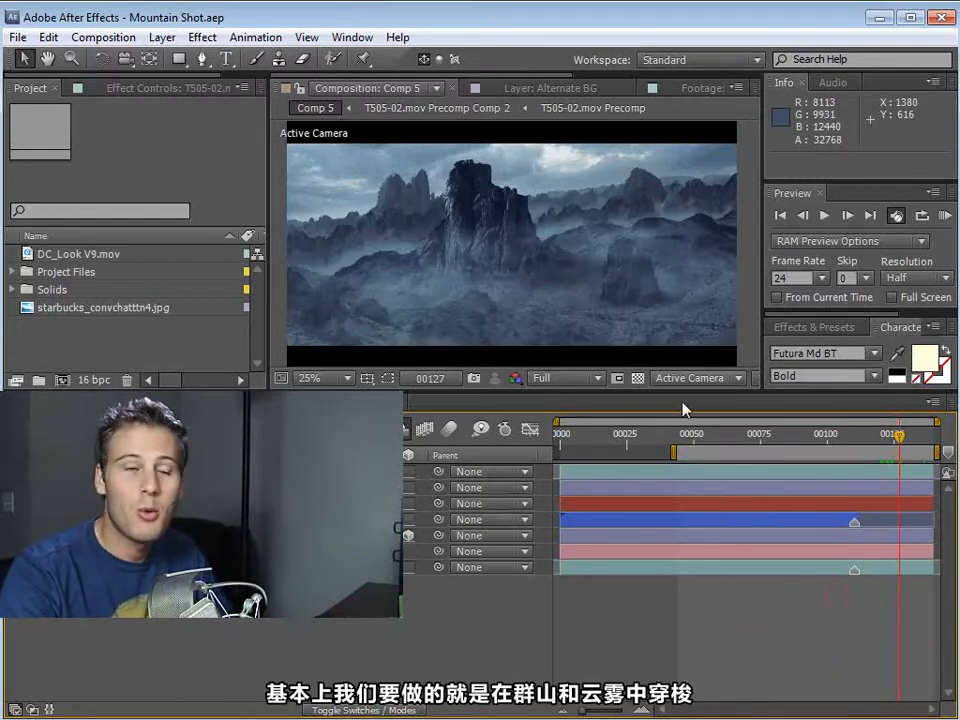
pyautogui.moveTo(700, 434); pyautogui.dragTo(930, 460)
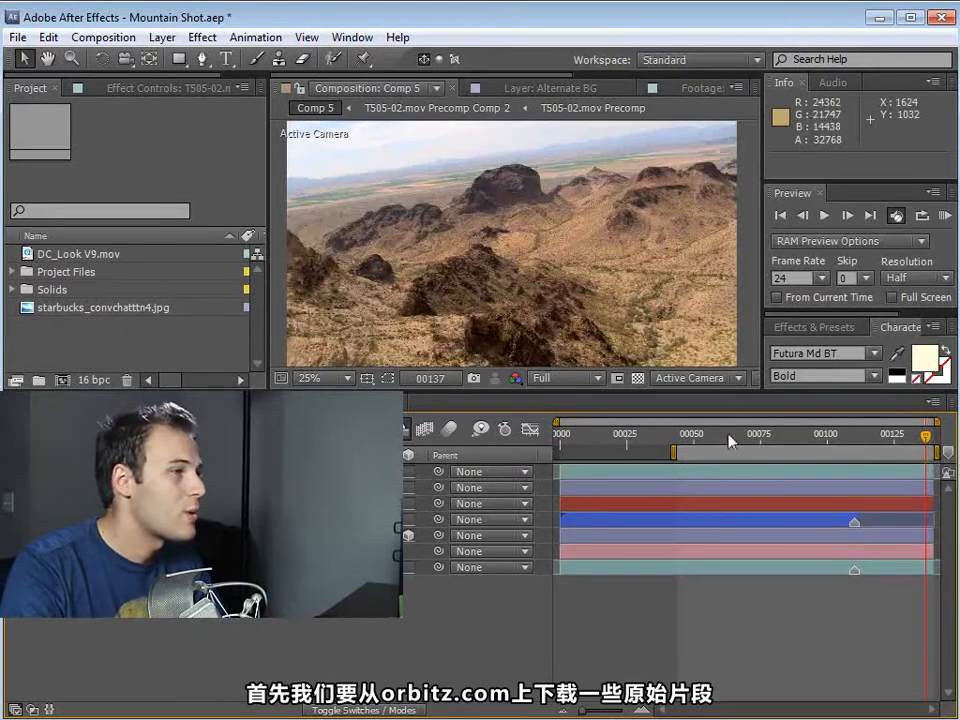
pyautogui.moveTo(707, 439); pyautogui.dragTo(880, 466)
pyautogui.press('space')
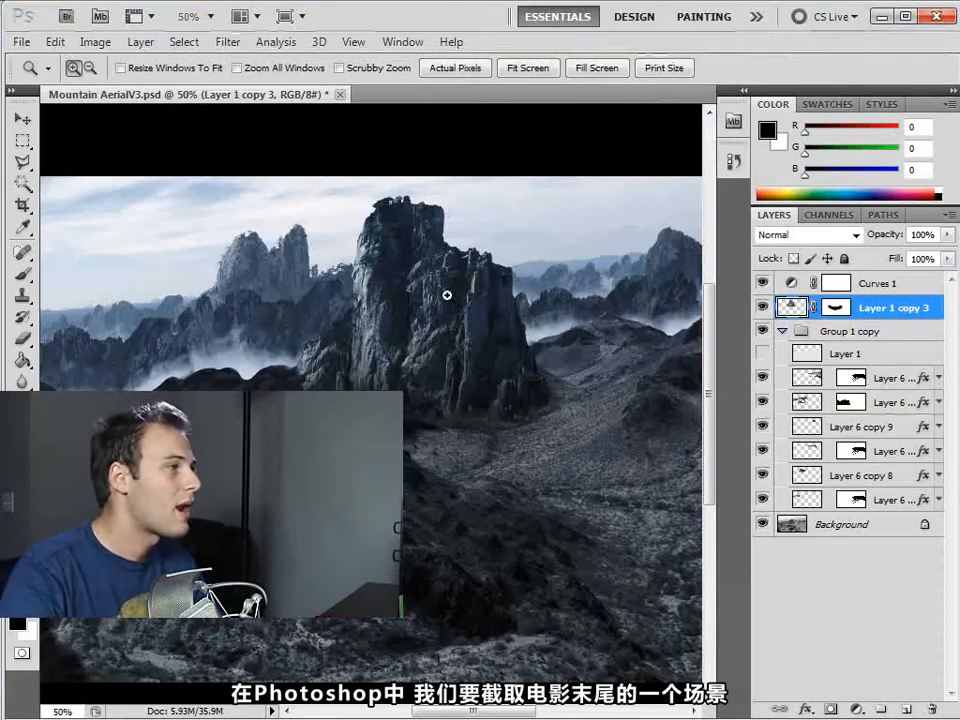
# - Isolate the Background layer of Mountain AerialV3.psd, show Group 1 copy, and toggle its upper mountain layers off and on
pyautogui.keyDown('alt'); pyautogui.click(411, 338); pyautogui.keyUp('alt')
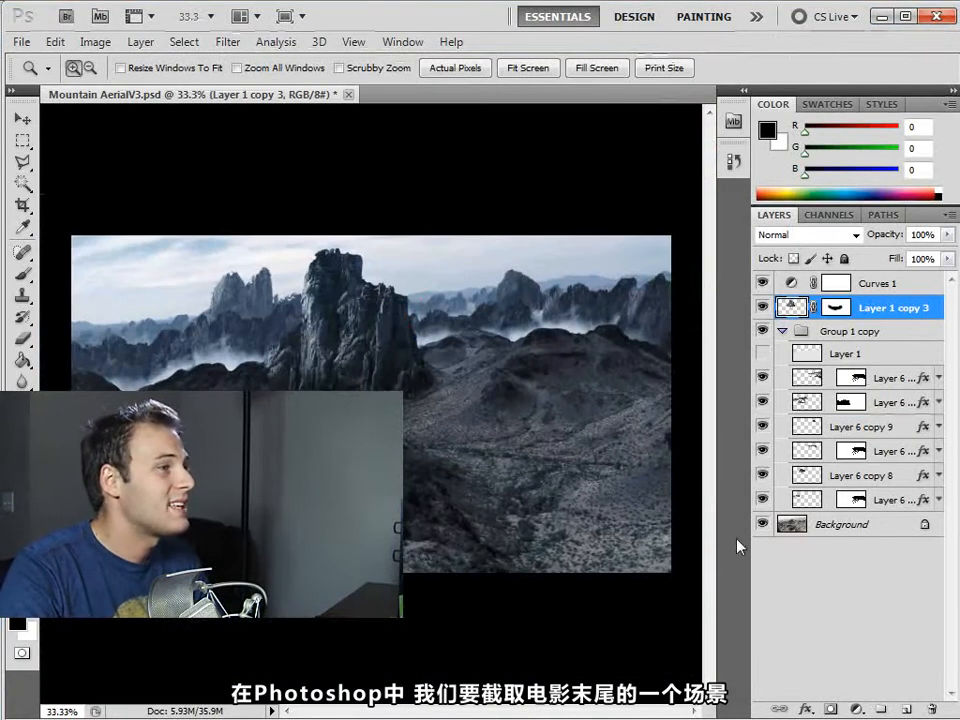
pyautogui.keyDown('alt'); pyautogui.click(763, 523); pyautogui.keyUp('alt')
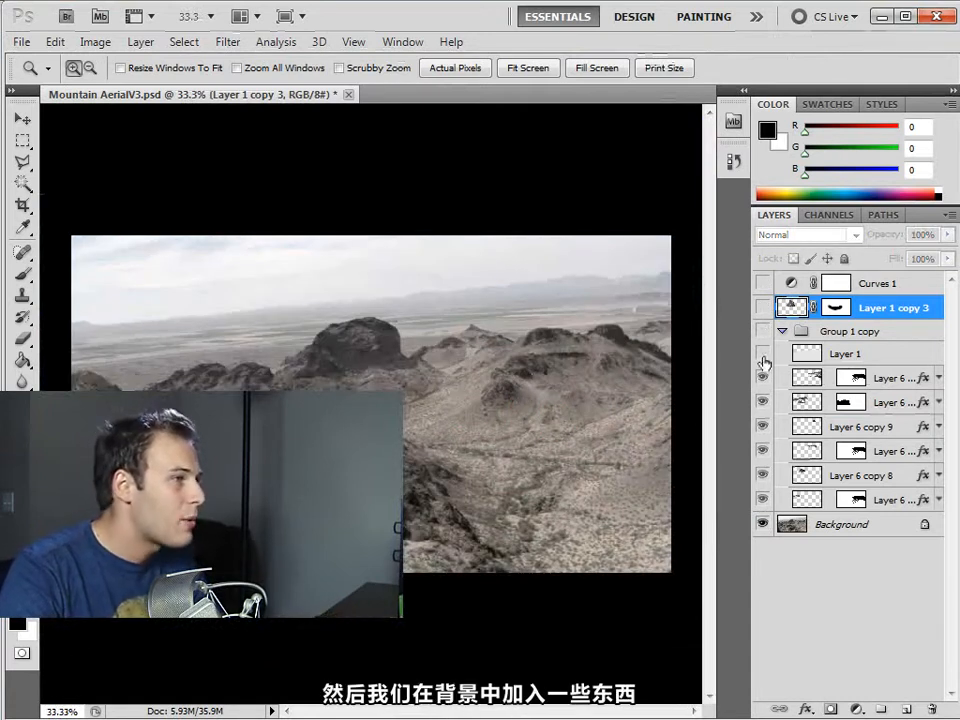
pyautogui.click(763, 331)
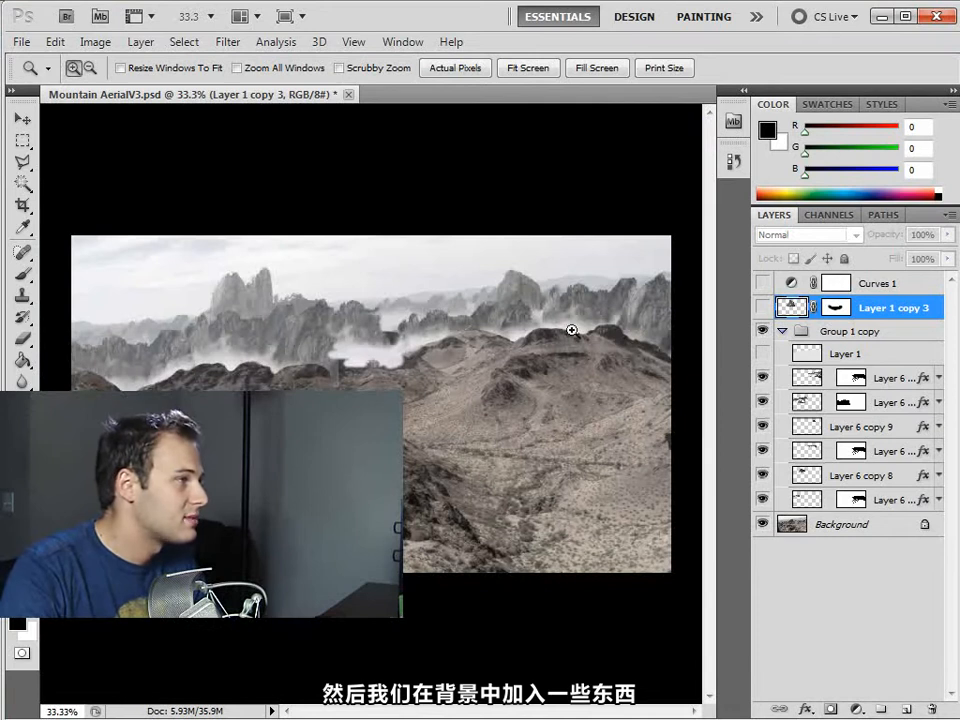
pyautogui.moveTo(762, 377); pyautogui.dragTo(765, 453)
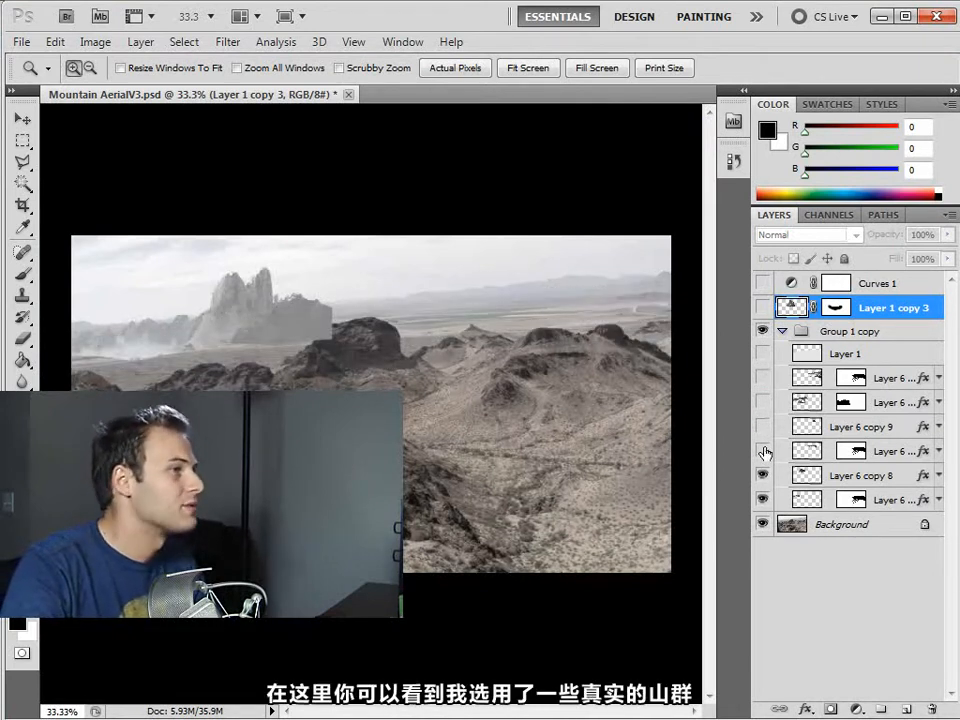
pyautogui.moveTo(765, 450); pyautogui.dragTo(763, 378)
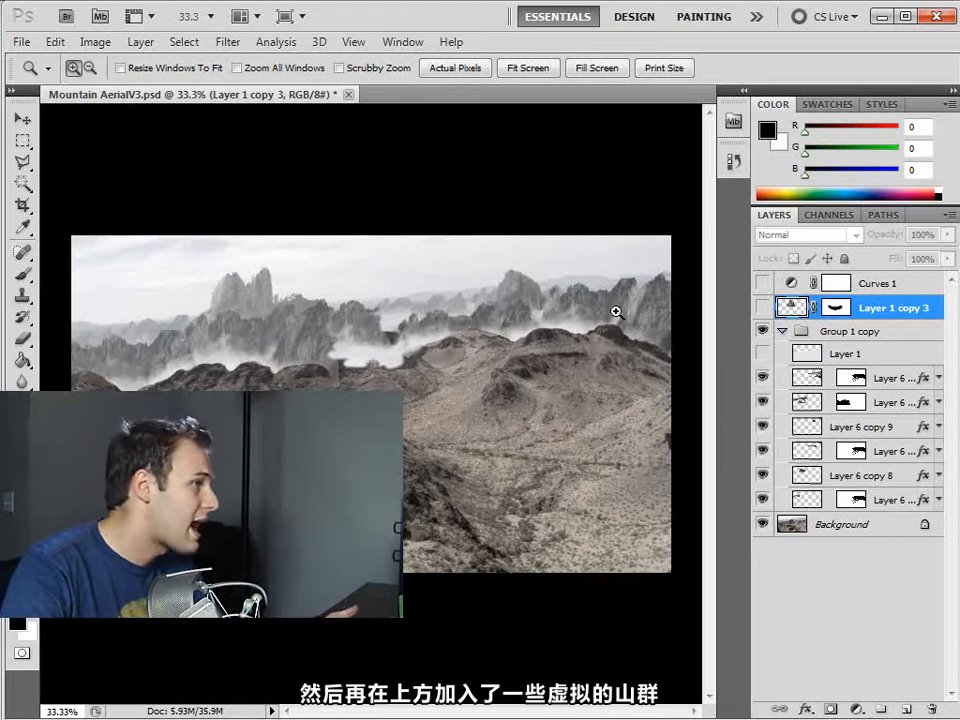
# - Show Layer 1 copy 3 and the Curves 1 adjustment again, and minimize Photoshop to return to After Effects
pyautogui.click(762, 308)
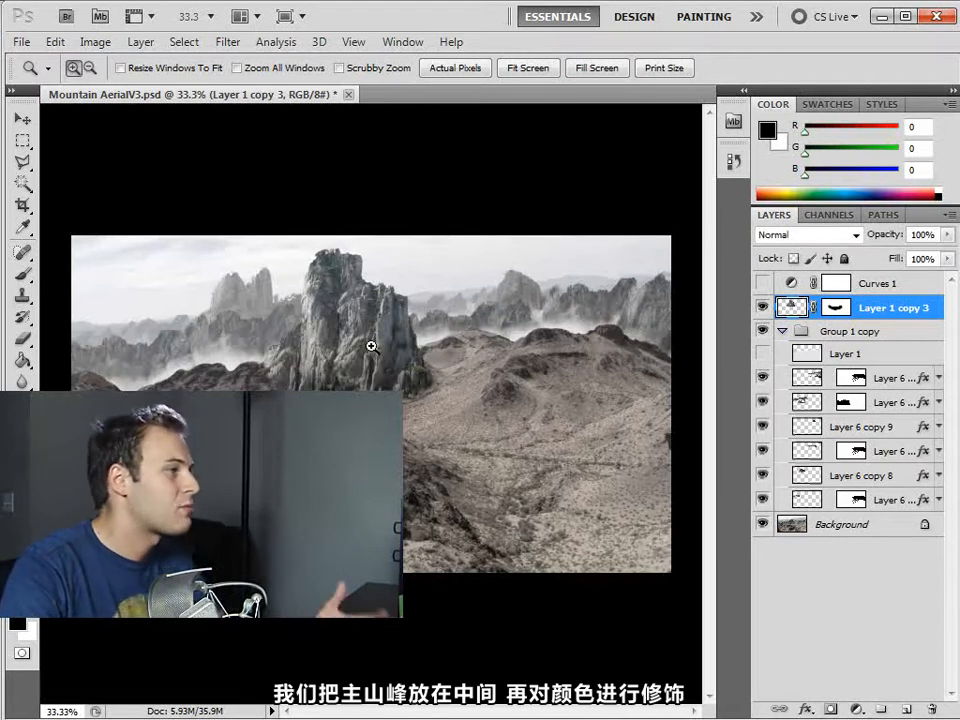
pyautogui.click(763, 283)
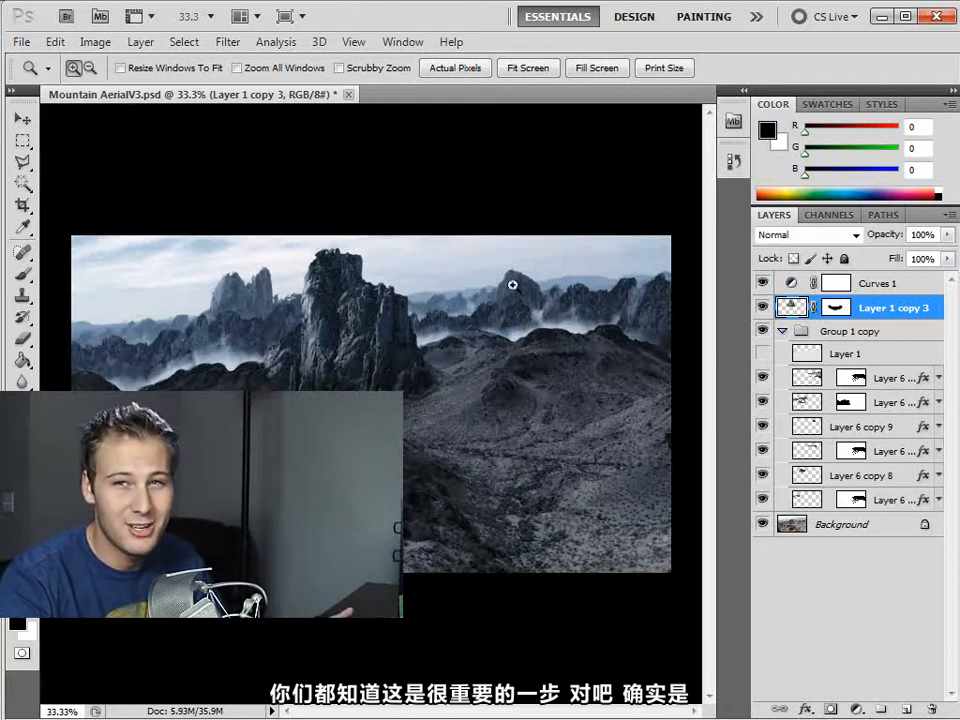
pyautogui.click(880, 16)
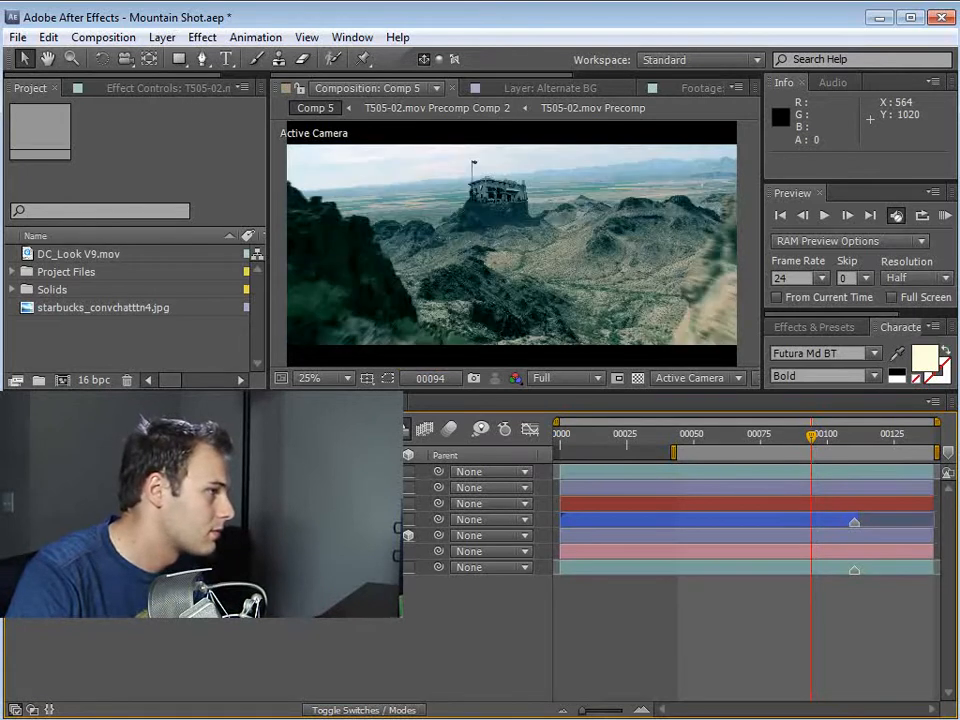
# - Examine the building on the hilltop at frame 115 of Comp 5 at 200% magnification, and scrub the approach to it
pyautogui.moveTo(822, 443); pyautogui.dragTo(868, 455)
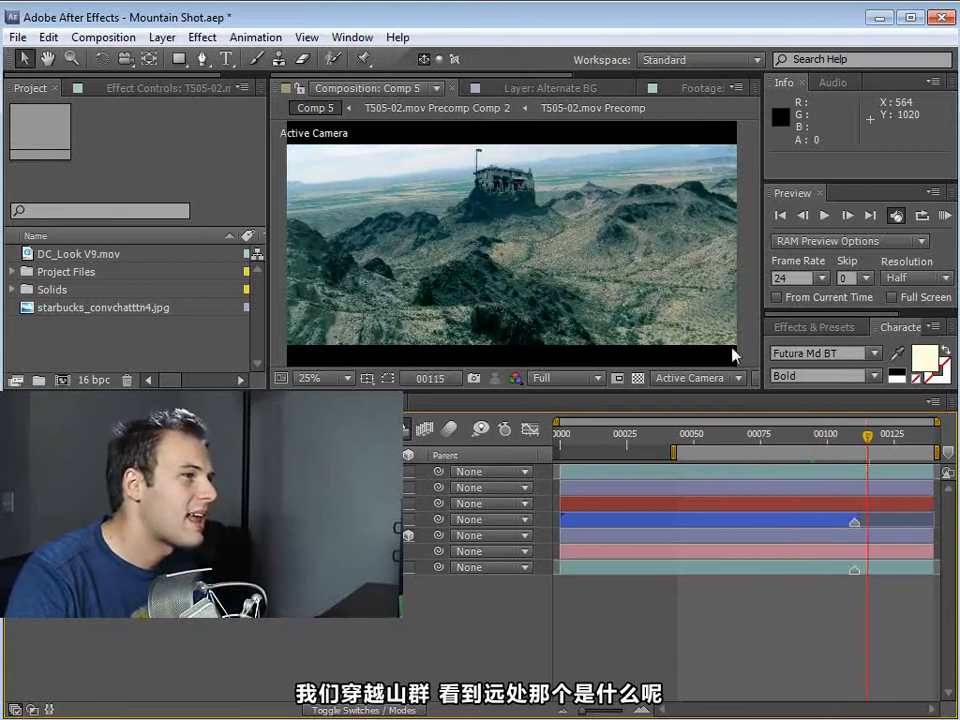
pyautogui.scroll(4, 514, 216)
pyautogui.press('`')
pyautogui.scroll(2, 518, 227)
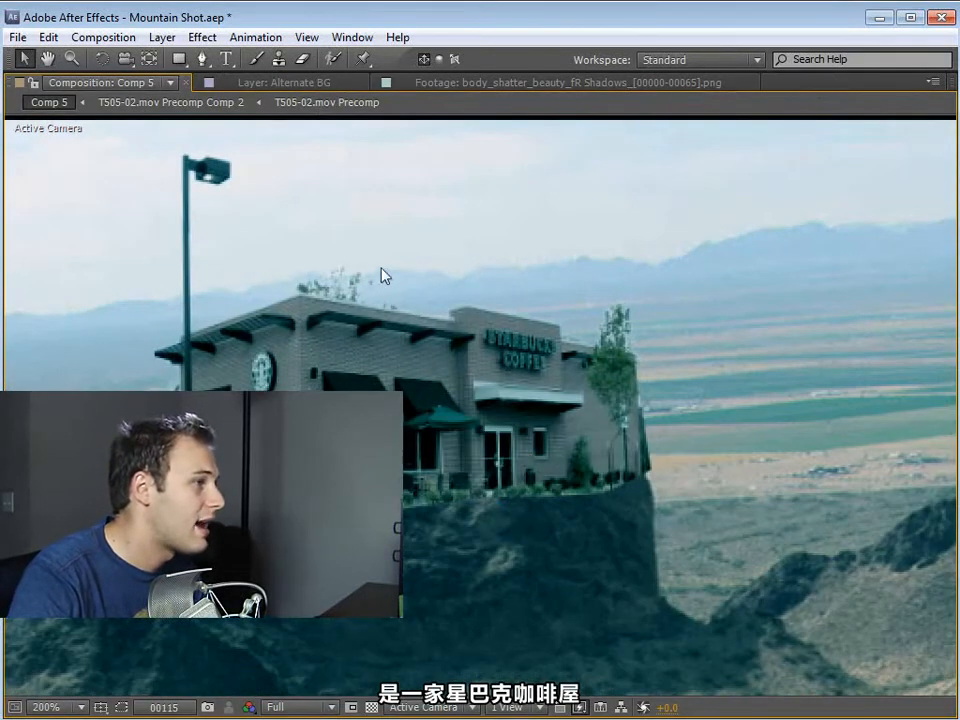
pyautogui.press('`')
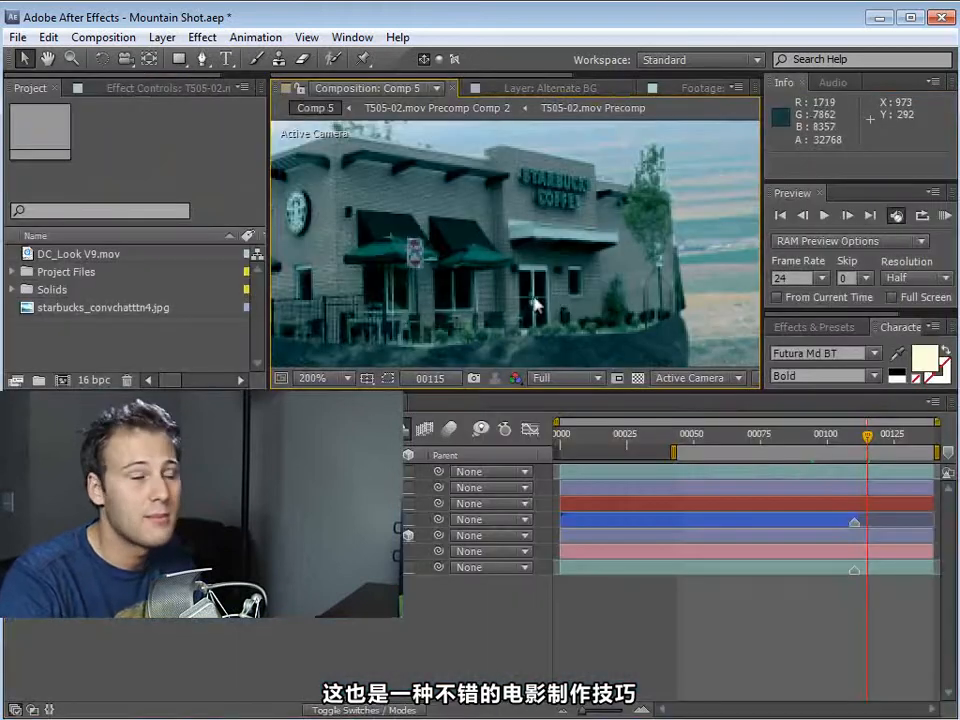
pyautogui.scroll(-3, 535, 305)
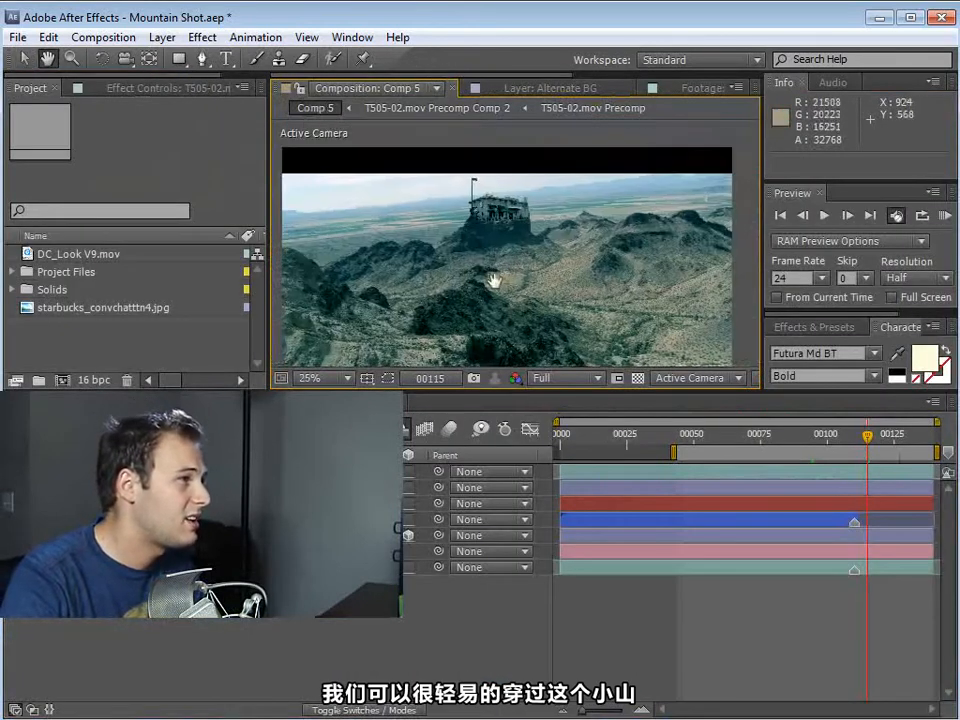
pyautogui.moveTo(493, 281); pyautogui.dragTo(503, 269)
pyautogui.click(786, 432)
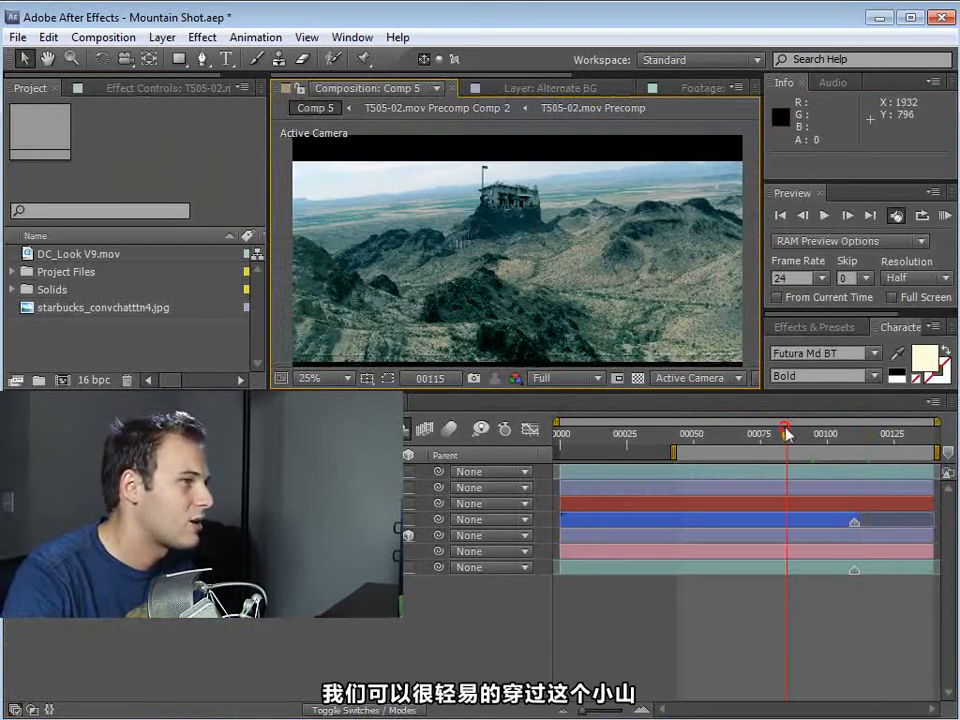
pyautogui.moveTo(786, 432); pyautogui.dragTo(801, 454)
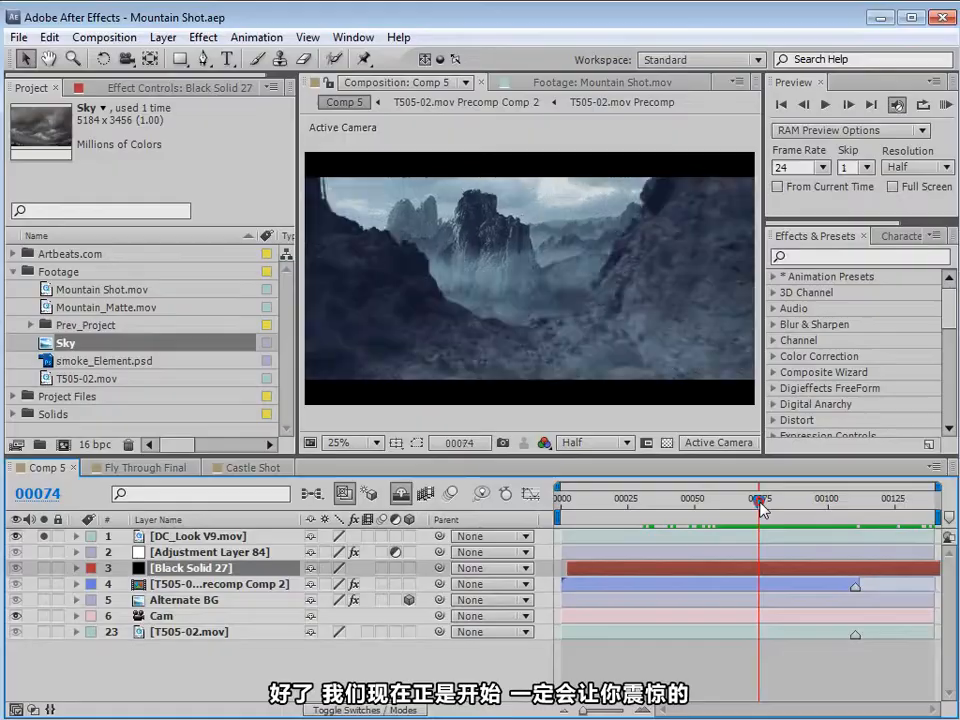
# - Scrub Comp 5 back and forth between about frames 67 and 126 to review the composited mountains and fog
pyautogui.moveTo(760, 508); pyautogui.dragTo(880, 530)
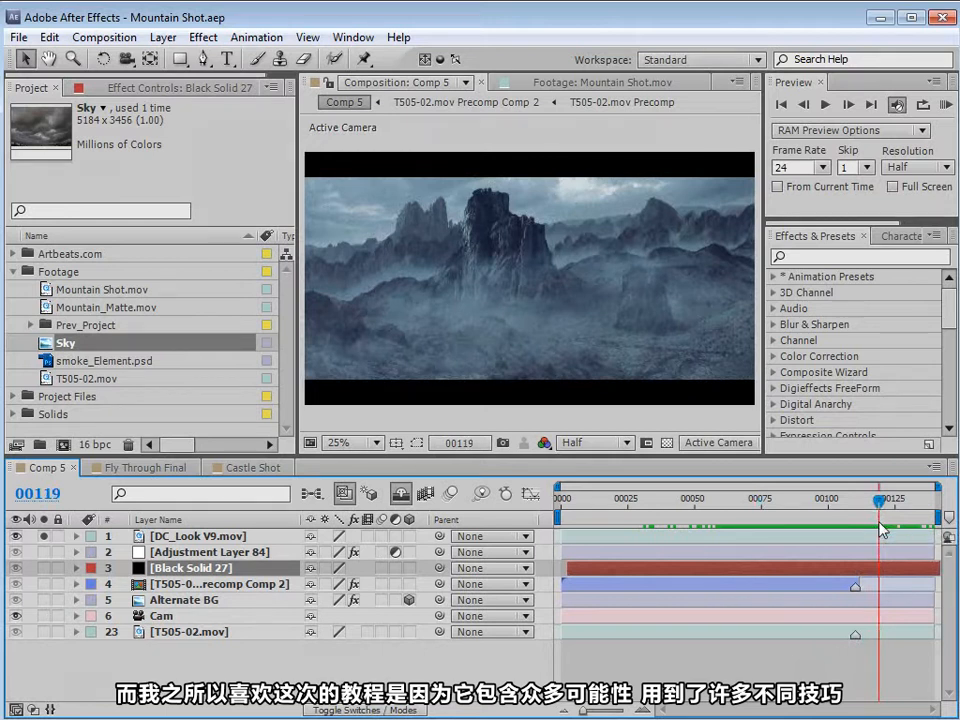
pyautogui.moveTo(880, 528); pyautogui.dragTo(788, 518)
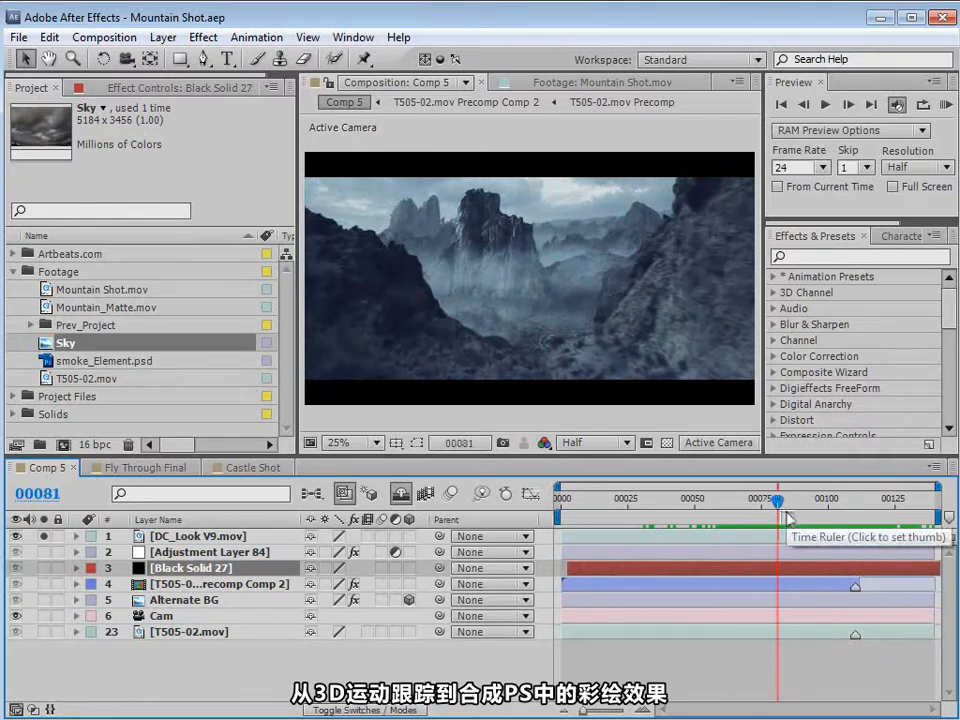
pyautogui.moveTo(788, 518); pyautogui.dragTo(894, 530)
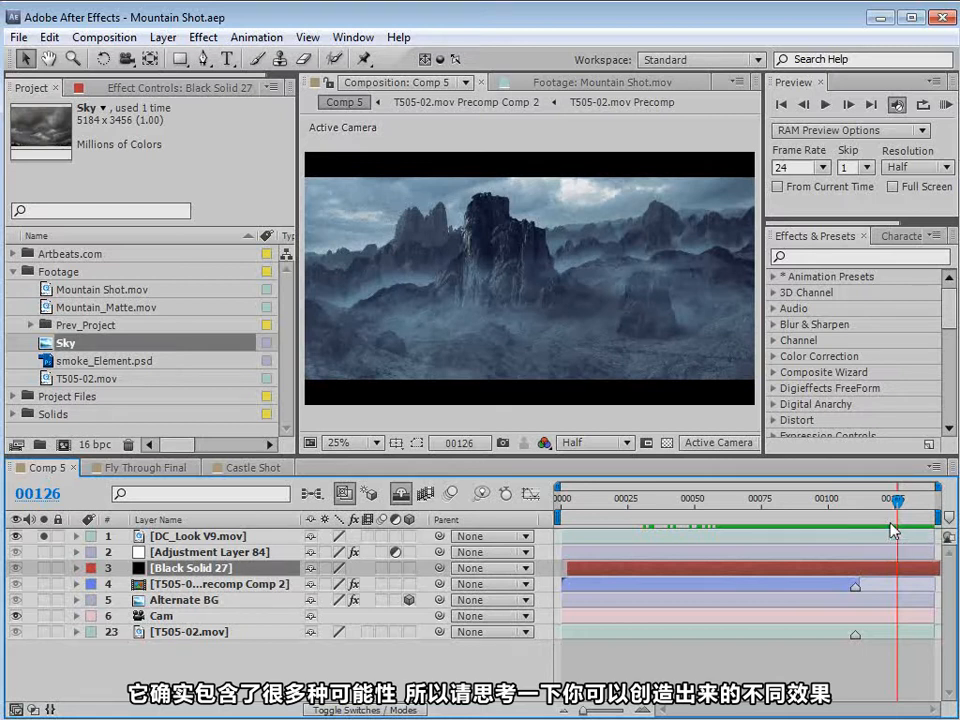
pyautogui.moveTo(765, 499); pyautogui.dragTo(838, 523)
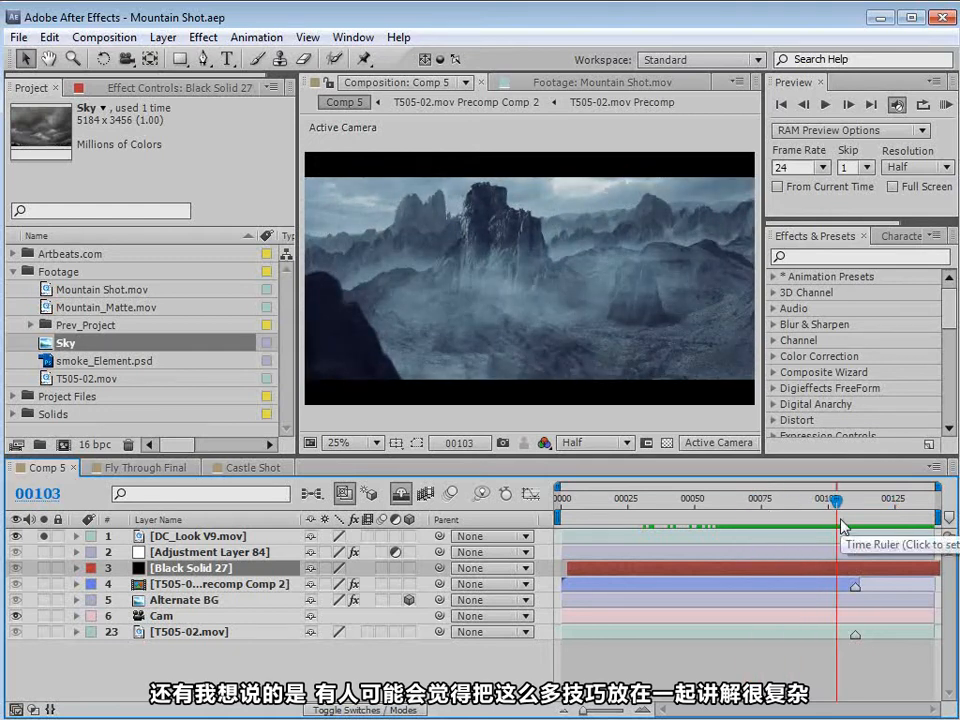
pyautogui.click(740, 499)
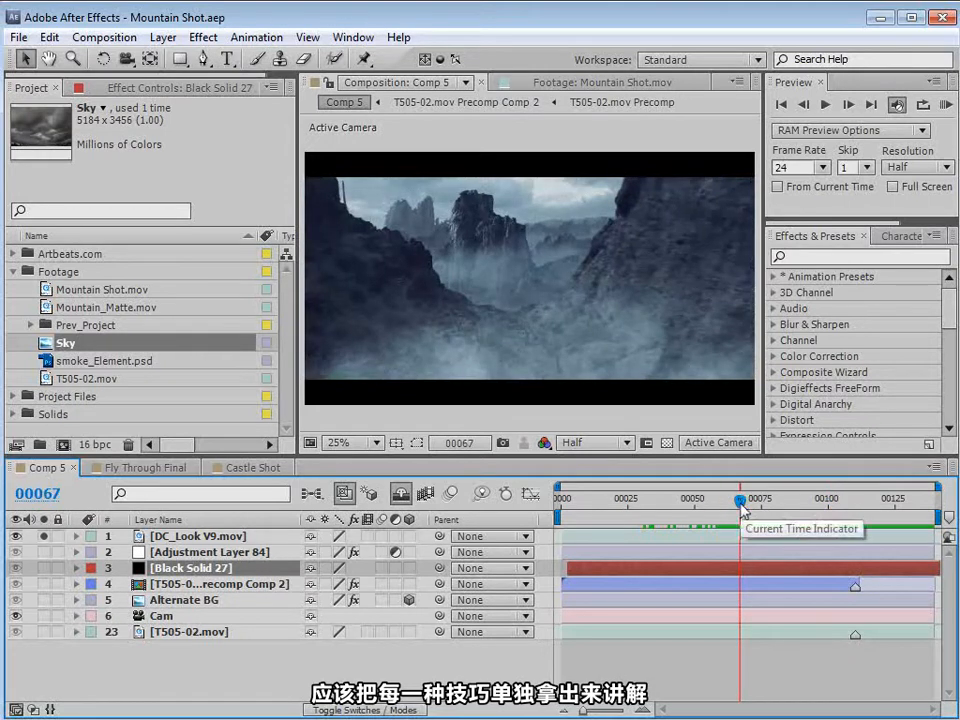
pyautogui.moveTo(741, 500); pyautogui.dragTo(759, 500)
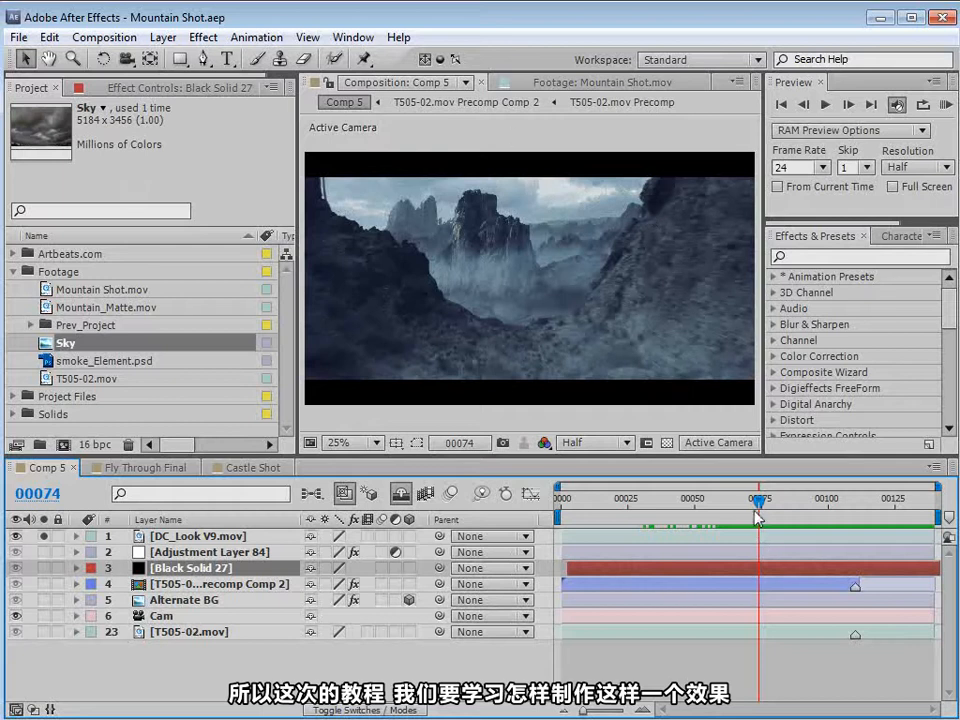
pyautogui.moveTo(757, 516); pyautogui.dragTo(858, 520)
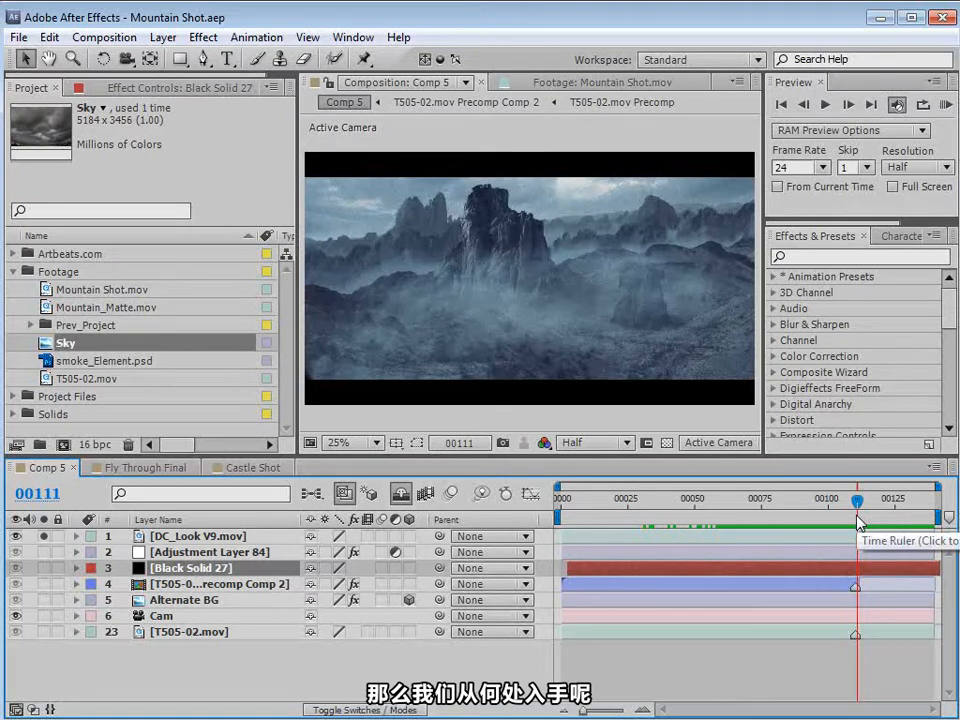
# - Review the Mountain Shot.mov and T505-02.mov source clips in the footage viewer by scrubbing through them
pyautogui.doubleClick(46, 290)
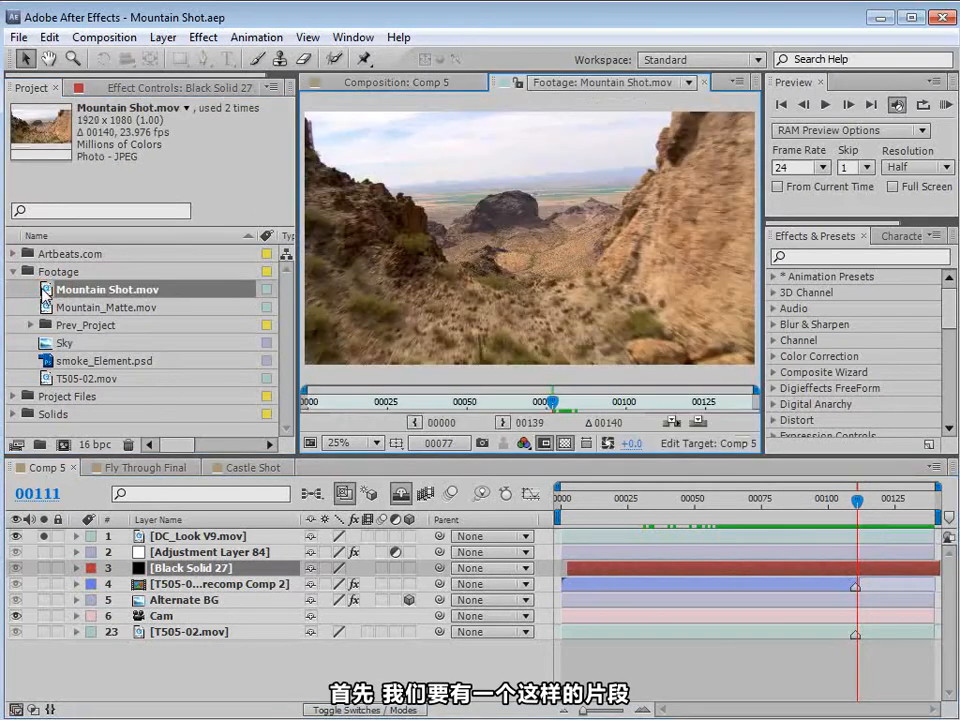
pyautogui.moveTo(548, 400); pyautogui.dragTo(309, 421)
pyautogui.moveTo(318, 410)
pyautogui.mouseDown()
pyautogui.moveTo(742, 410)
pyautogui.moveTo(396, 395)
pyautogui.moveTo(546, 402)
pyautogui.mouseUp()
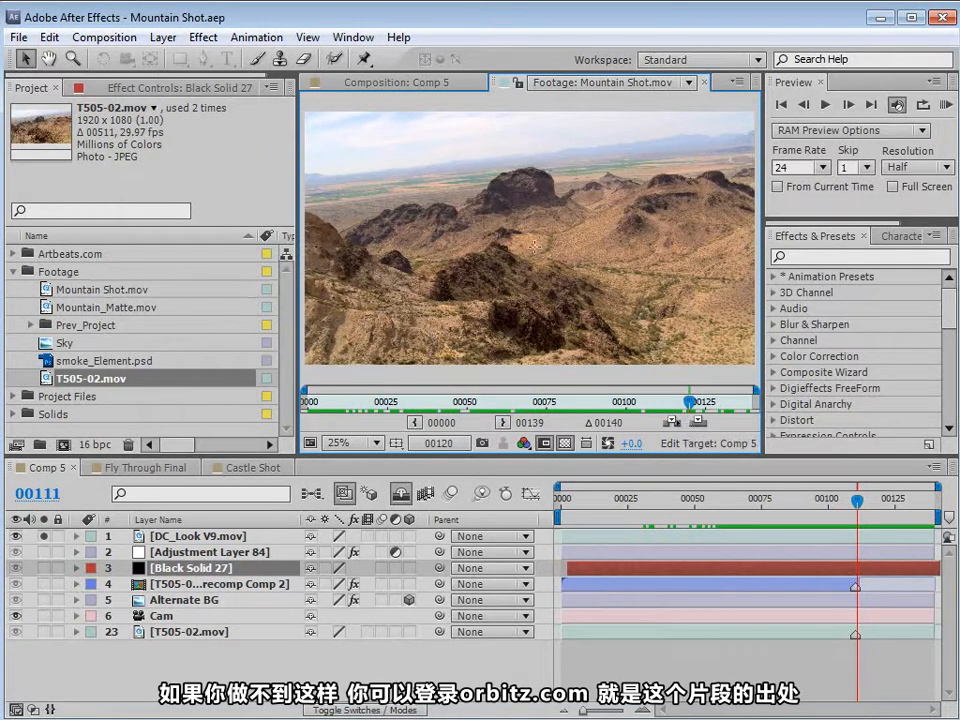
pyautogui.doubleClick(82, 379)
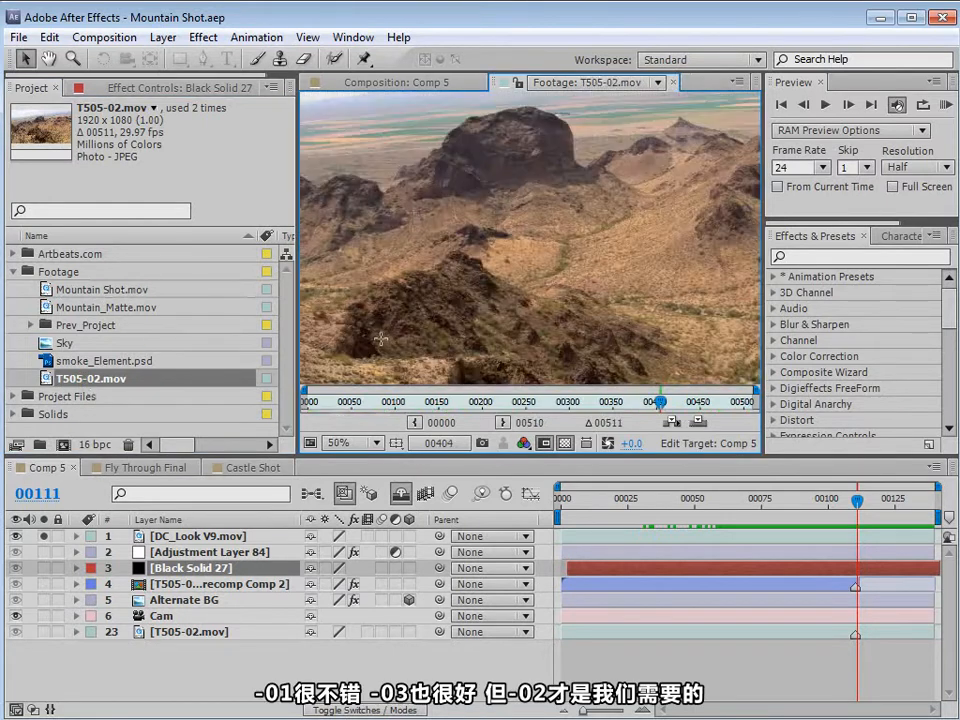
pyautogui.moveTo(369, 402); pyautogui.dragTo(560, 415)
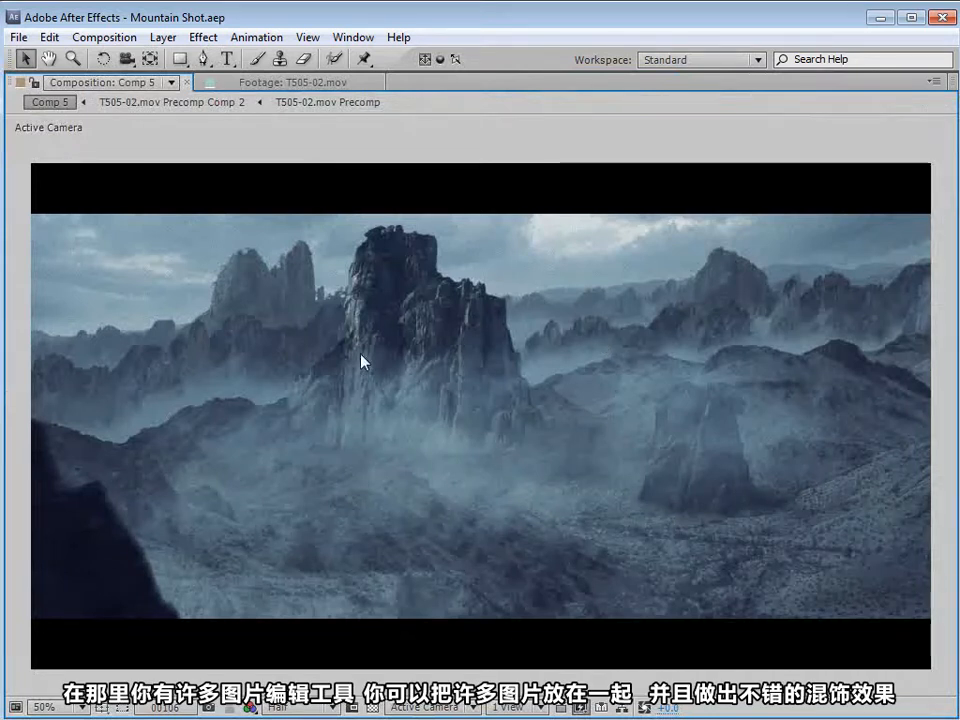
# - Restore the panel layout and view the T505-02.mov footage at frame 401
pyautogui.press('`')
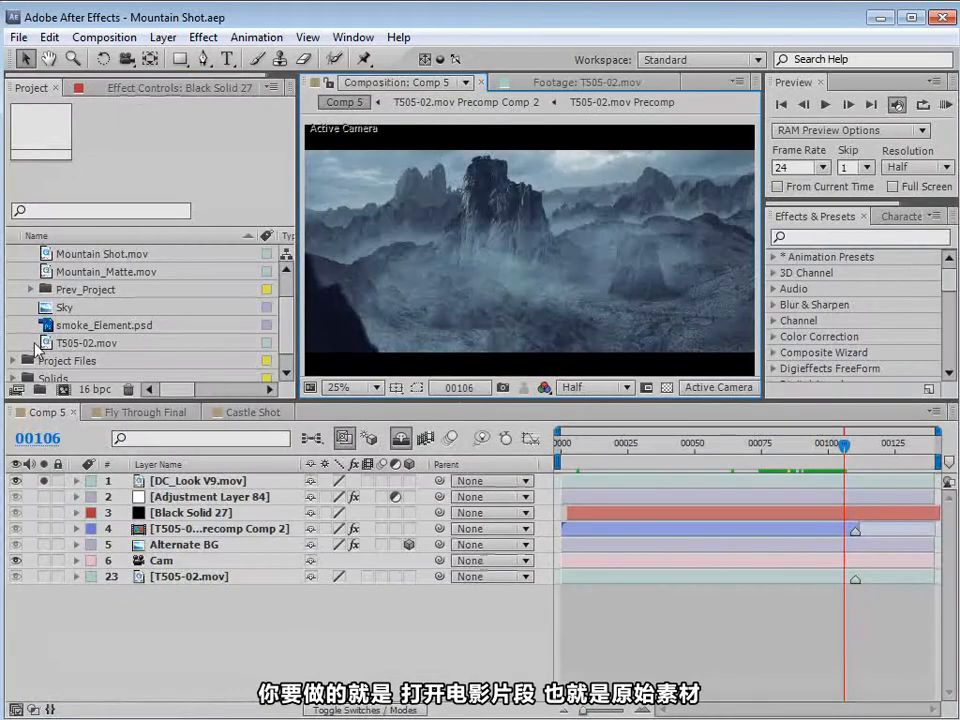
pyautogui.doubleClick(60, 342)
pyautogui.moveTo(655, 347)
pyautogui.mouseDown()
pyautogui.moveTo(645, 346)
pyautogui.moveTo(655, 346)
pyautogui.mouseUp()
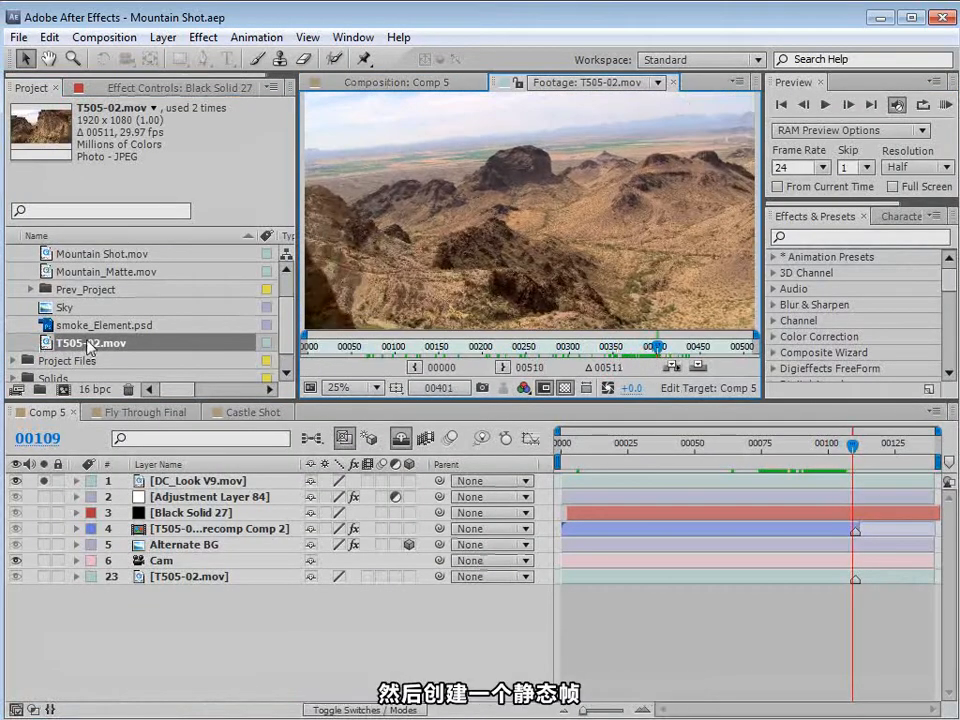
# - Create a new composition from T505-02.mov and move to frame 403 near the end of the clip
pyautogui.moveTo(90, 345); pyautogui.dragTo(63, 389)
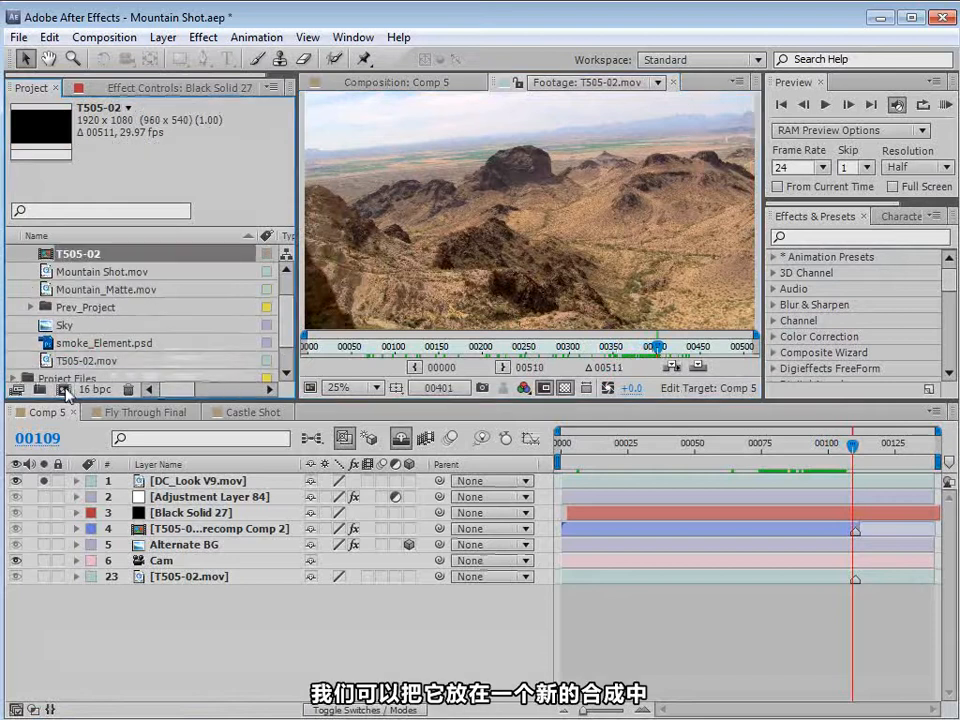
pyautogui.scroll(-1, 476, 248)
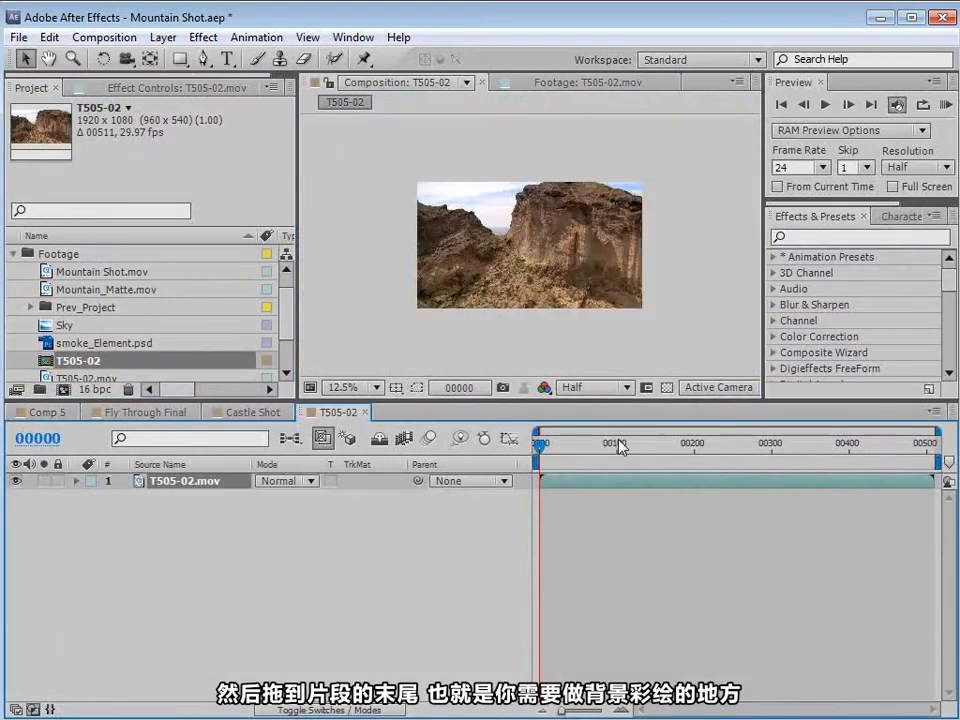
pyautogui.moveTo(619, 439); pyautogui.dragTo(851, 461)
pyautogui.scroll(1, 574, 304)
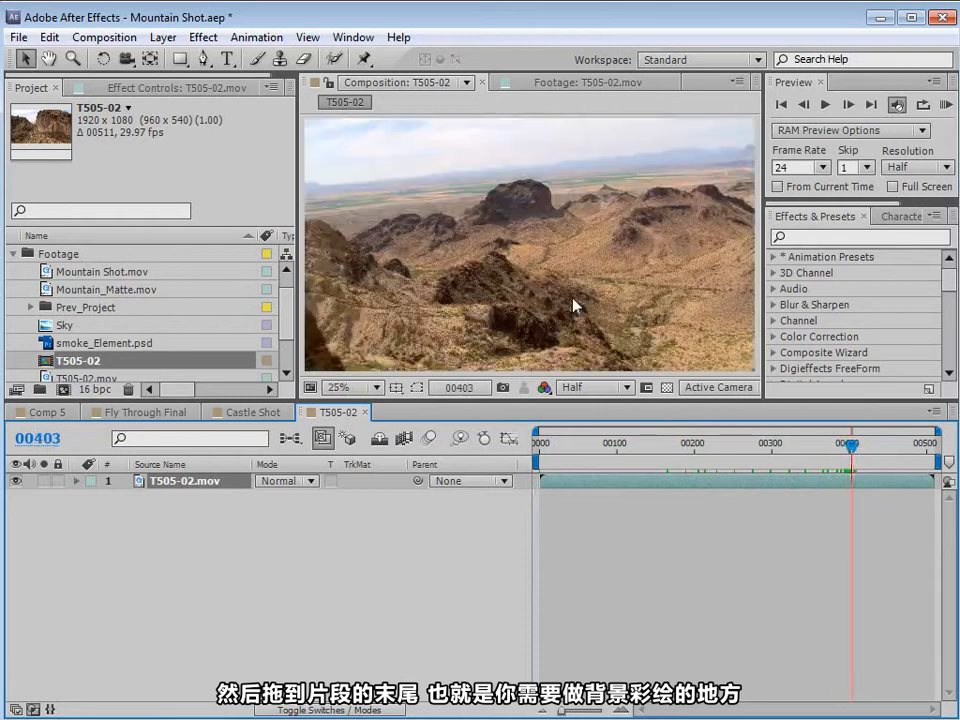
# - Queue frame 403 of T505-02 for output as a Photoshop still with Best Settings and save the project
pyautogui.click(103, 37)
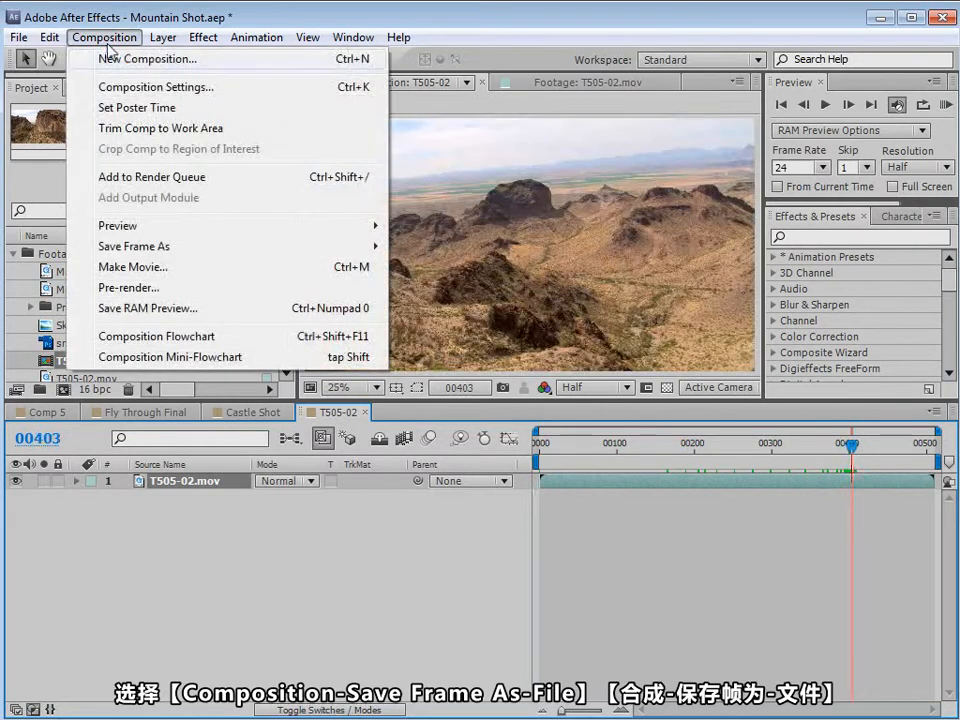
pyautogui.moveTo(165, 249)
pyautogui.click(462, 250)
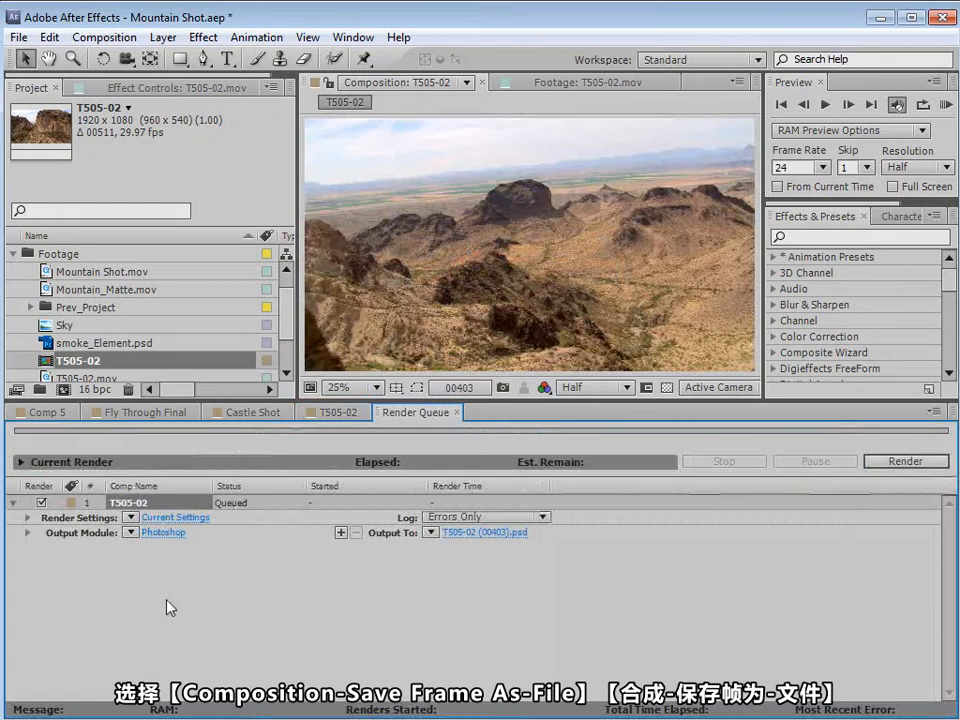
pyautogui.click(130, 517)
pyautogui.click(157, 534)
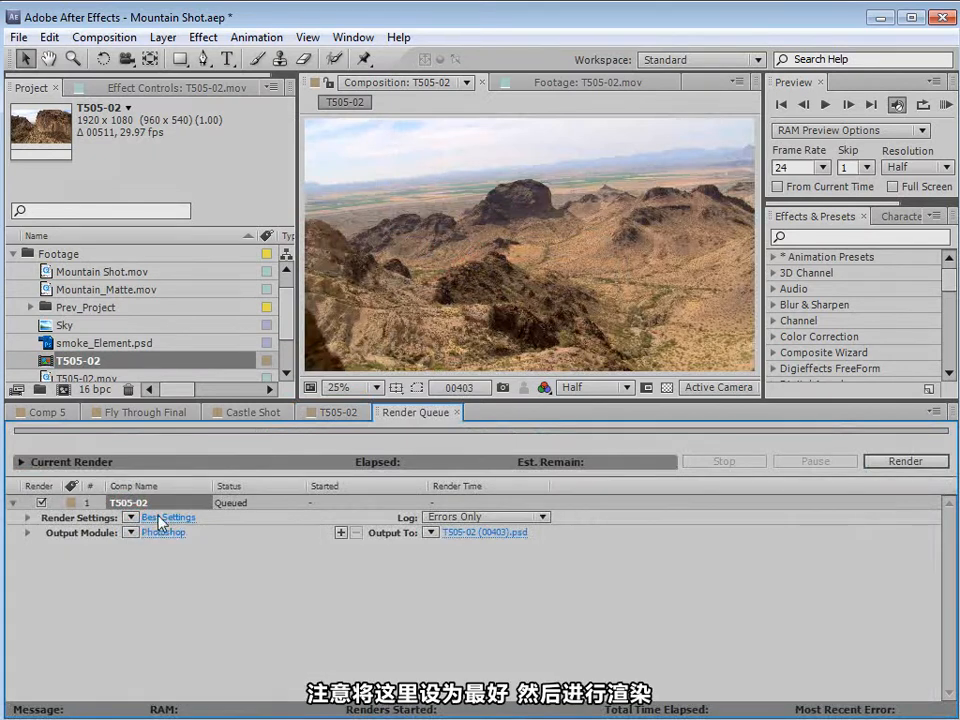
pyautogui.hotkey('ctrl', 's')
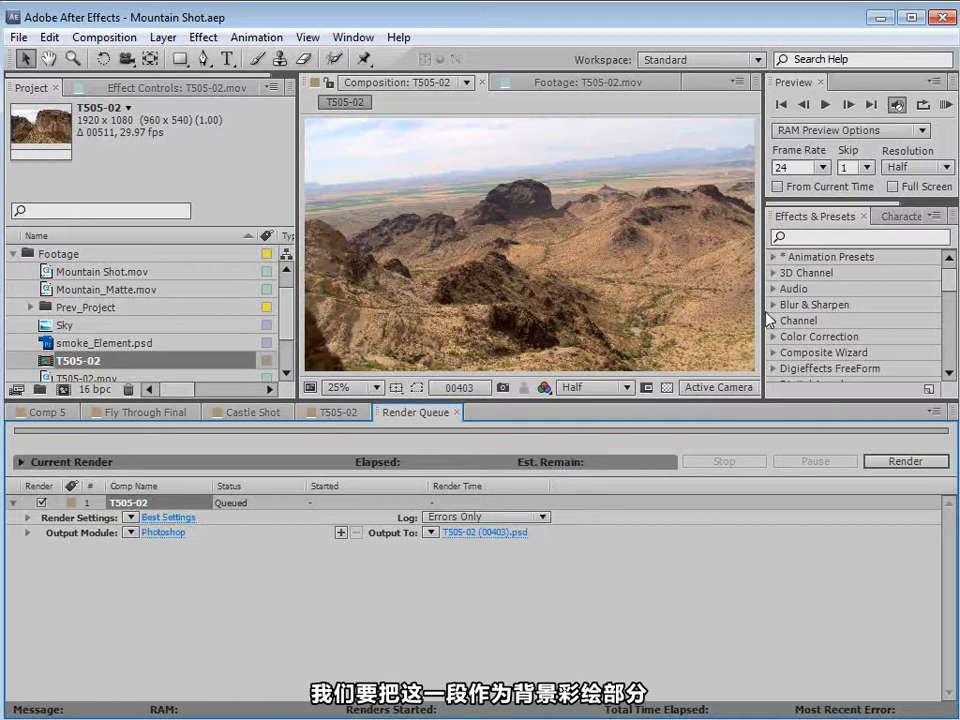
# - Switch to Photoshop and examine the Mountain_Painting.psd layers by isolating the foreground mountain, the Group 1 copy mountains and the Background
pyautogui.hotkey('alt', 'Tab')
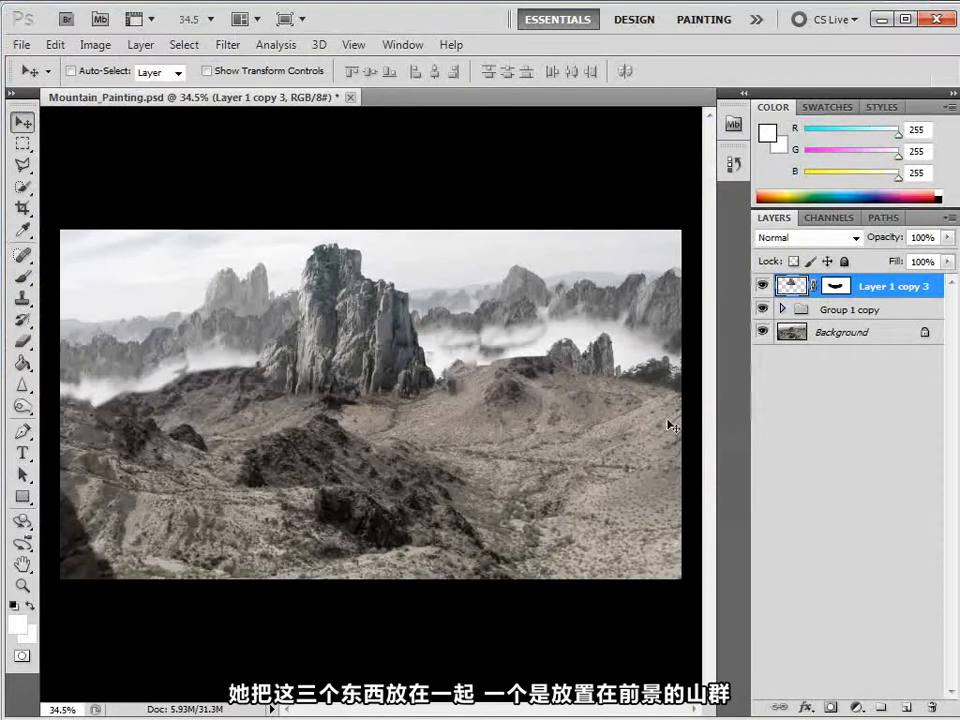
pyautogui.keyDown('alt'); pyautogui.click(764, 287); pyautogui.keyUp('alt')
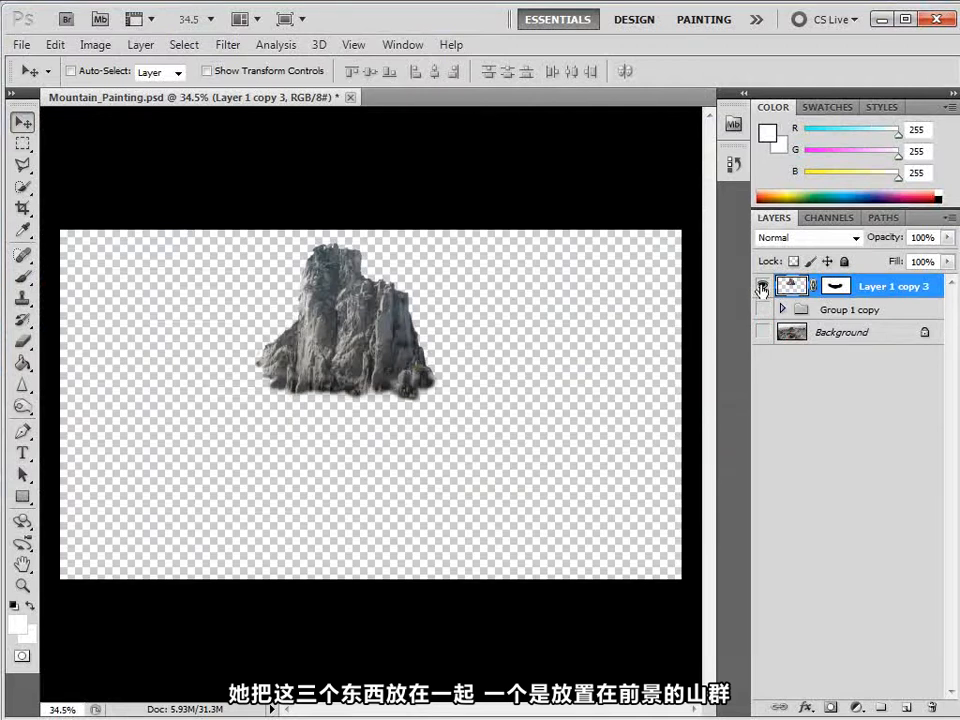
pyautogui.keyDown('alt'); pyautogui.click(764, 309); pyautogui.keyUp('alt')
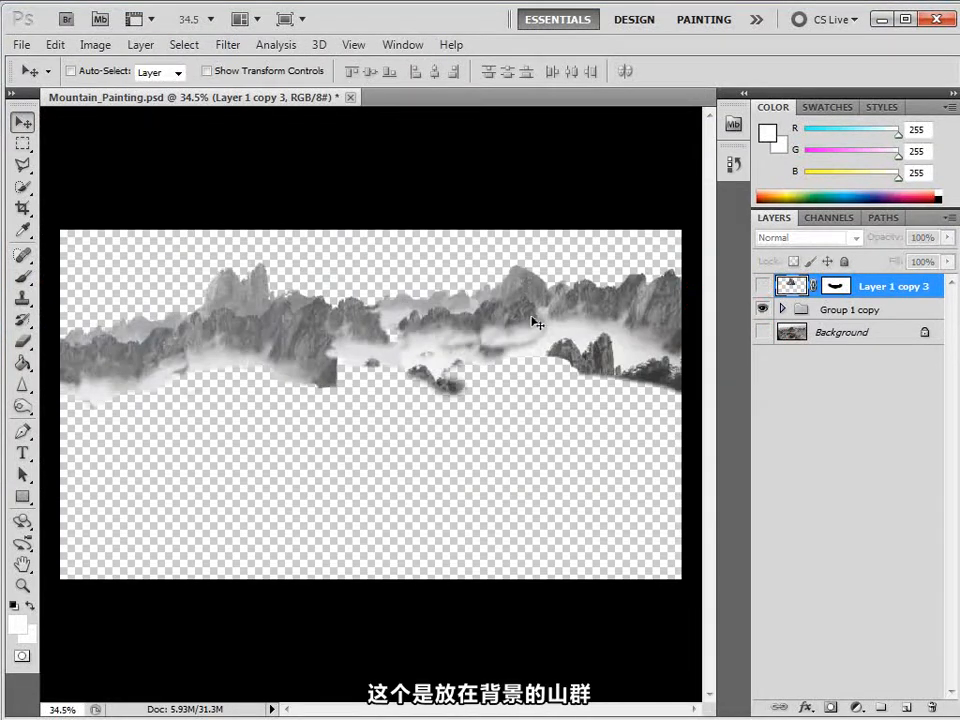
pyautogui.click(782, 310)
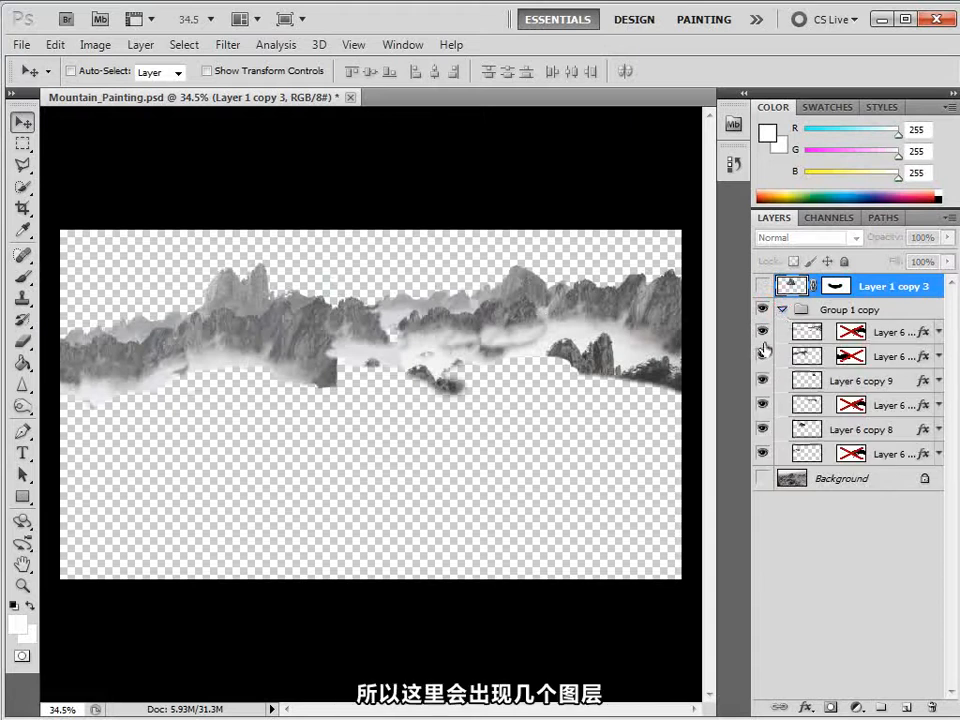
pyautogui.moveTo(762, 332)
pyautogui.mouseDown()
pyautogui.moveTo(765, 395)
pyautogui.moveTo(765, 313)
pyautogui.mouseUp()
pyautogui.click(782, 310)
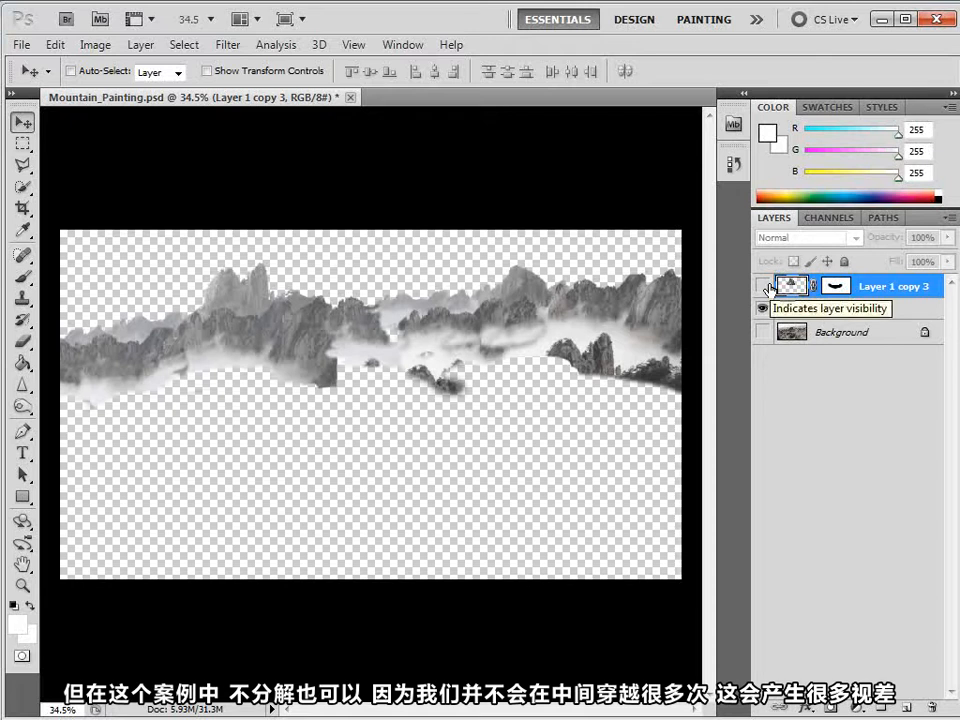
pyautogui.click(763, 286)
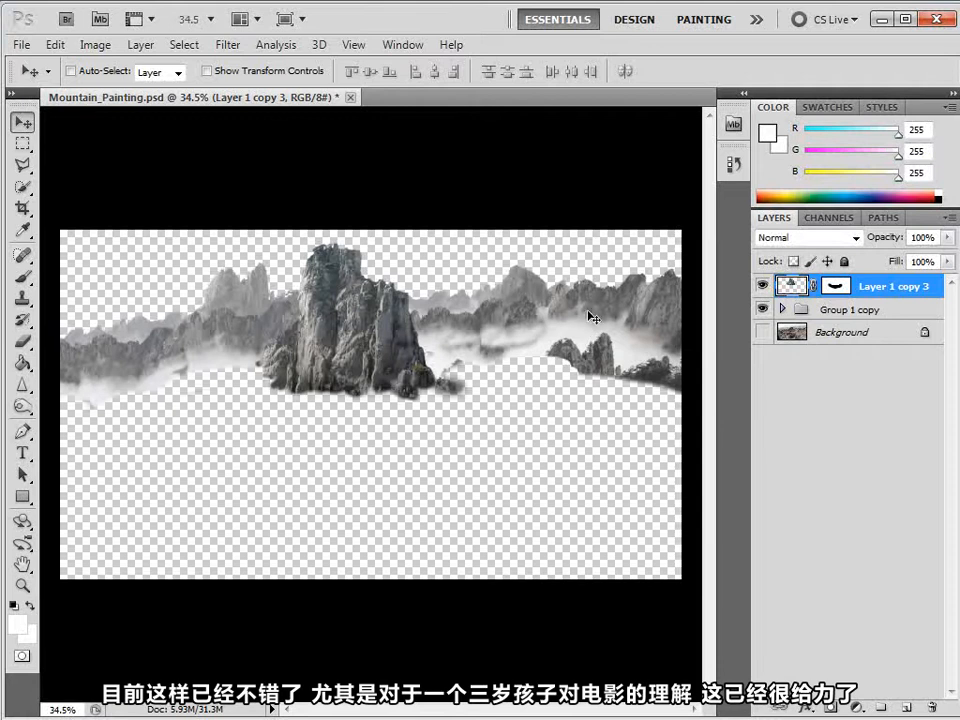
pyautogui.click(763, 333)
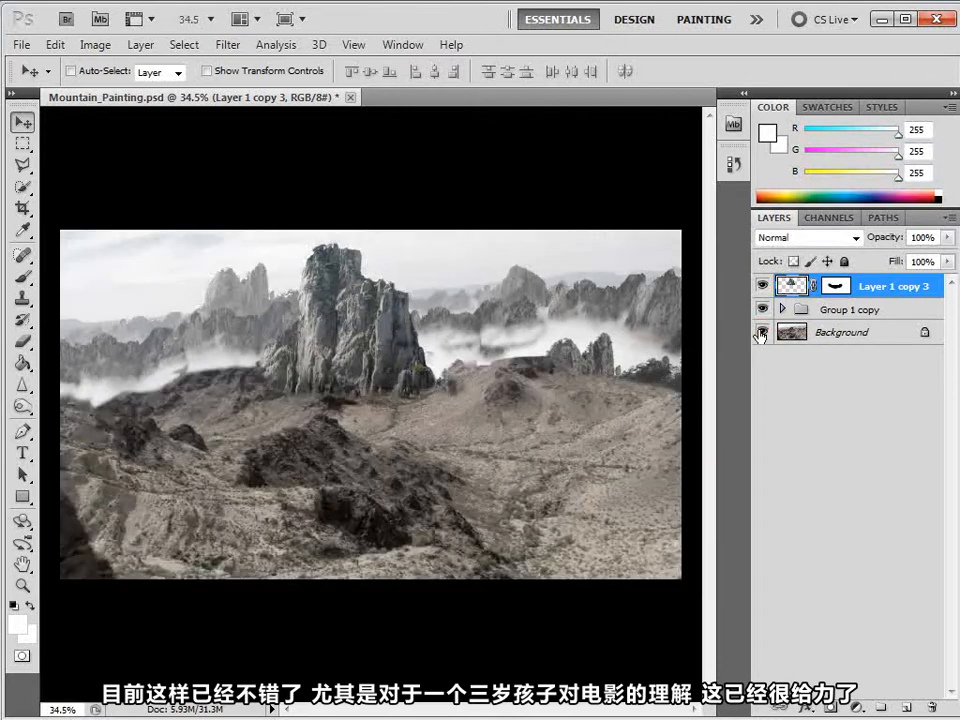
pyautogui.click(763, 333)
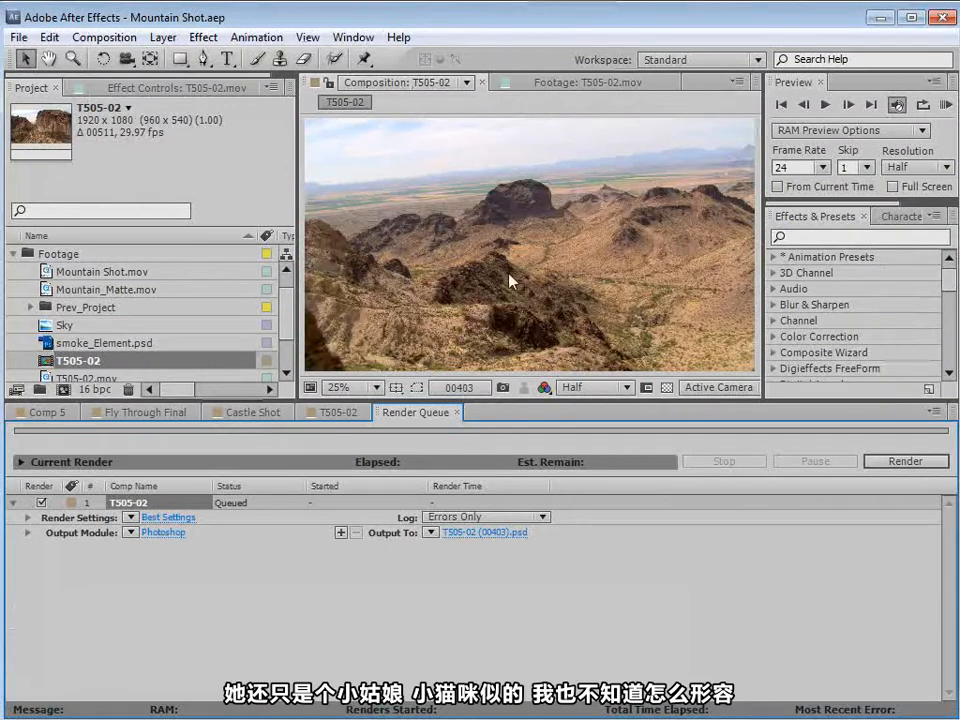
# - Switch back to After Effects and import Mountain_Painting.psd into the Footage folder as a Composition with layer styles merged into footage
pyautogui.moveTo(510, 400); pyautogui.dragTo(510, 410)
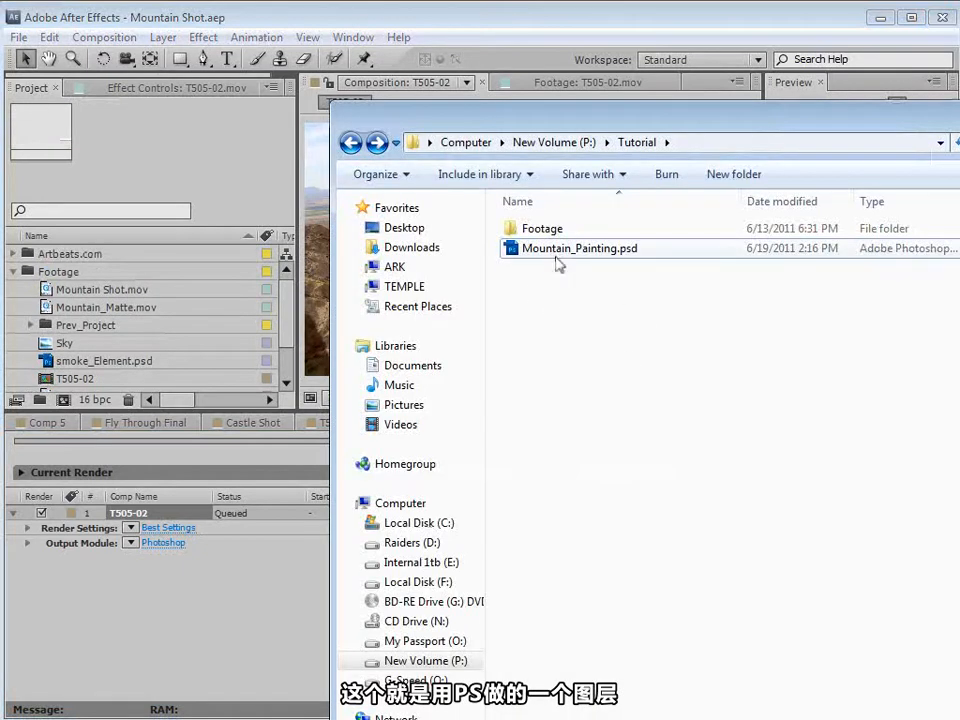
pyautogui.moveTo(556, 252); pyautogui.dragTo(62, 277)
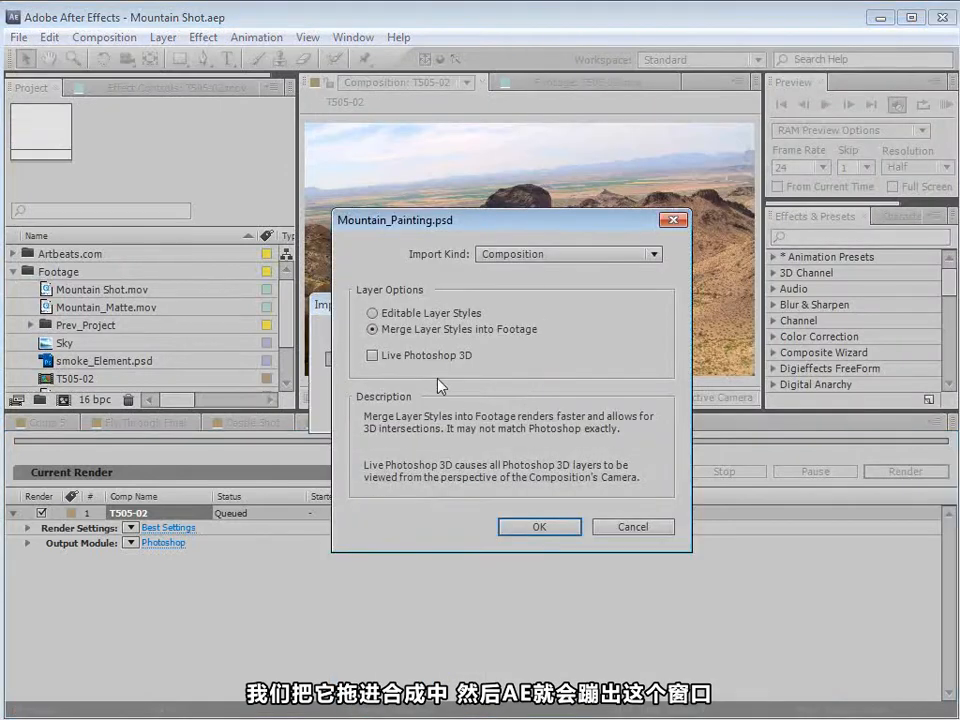
pyautogui.click(515, 255)
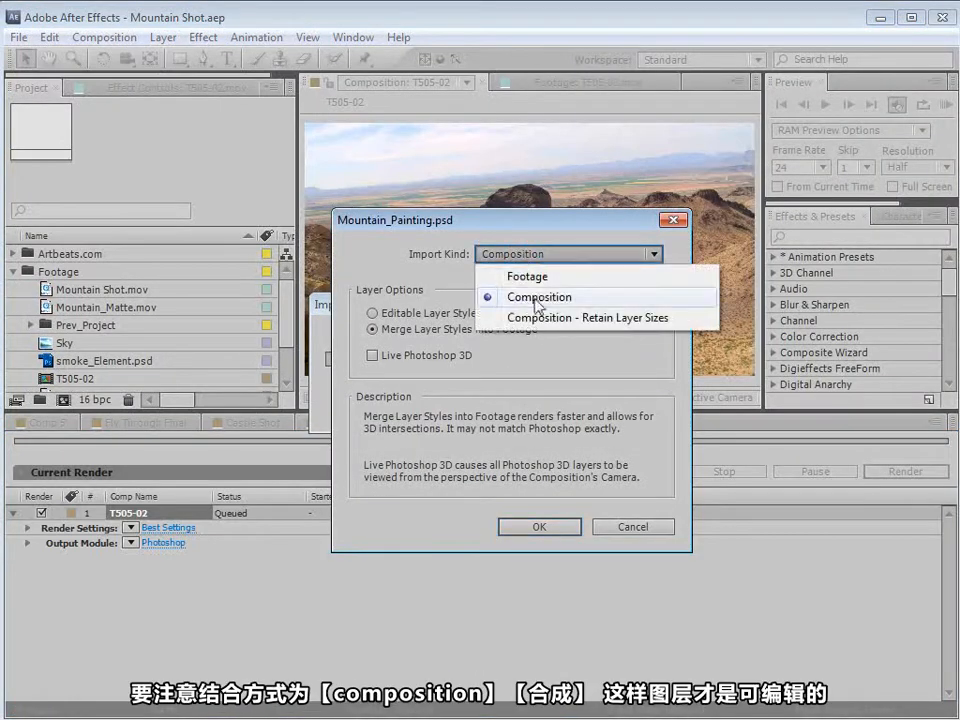
pyautogui.click(514, 297)
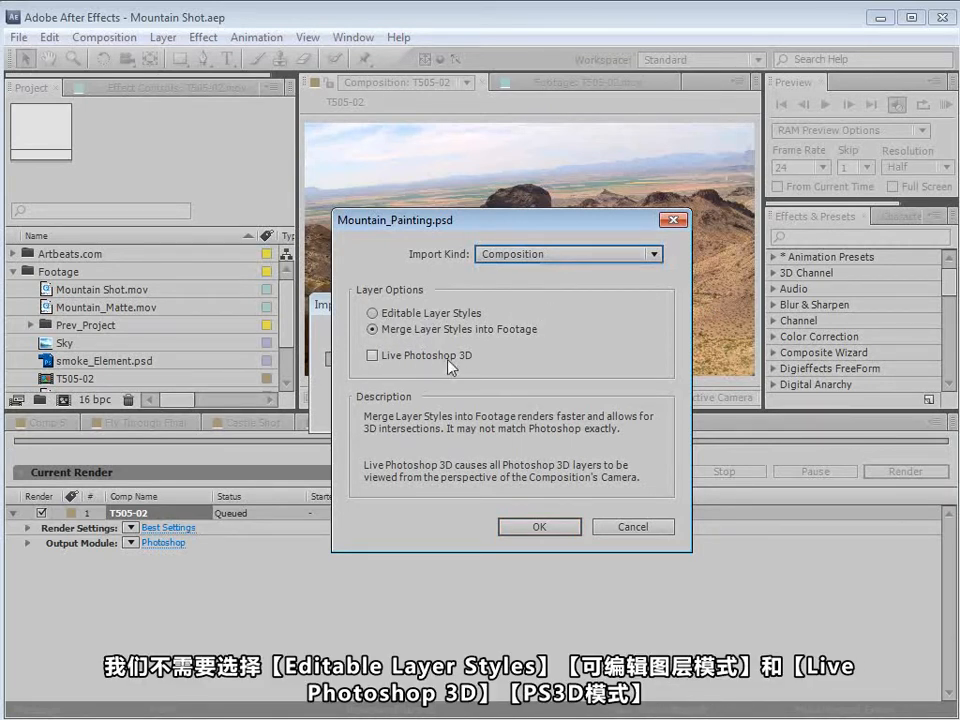
pyautogui.click(538, 528)
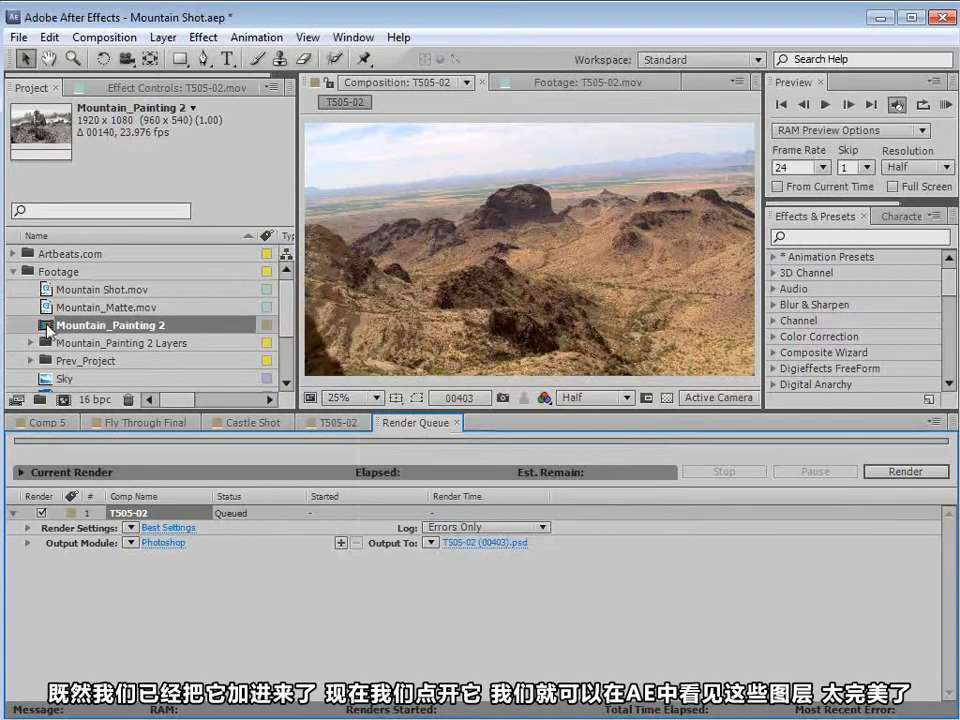
# - Open the Mountain_Painting 2 composition, hide its Background layer and check what the Group 1 copy layer contains
pyautogui.doubleClick(57, 326)
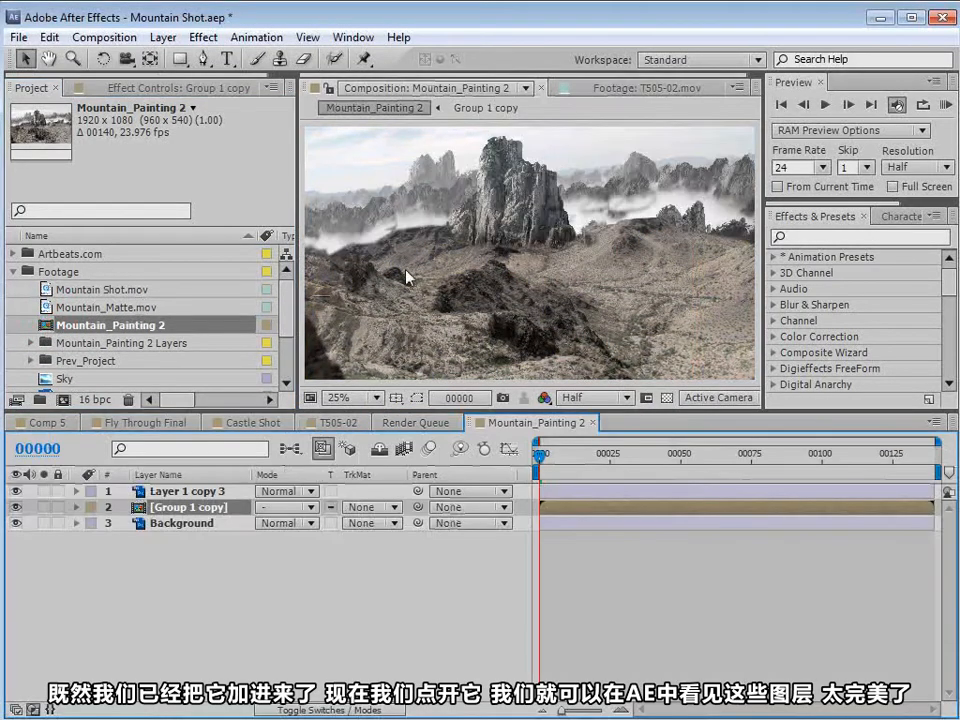
pyautogui.click(15, 523)
pyautogui.click(15, 507)
pyautogui.click(15, 507)
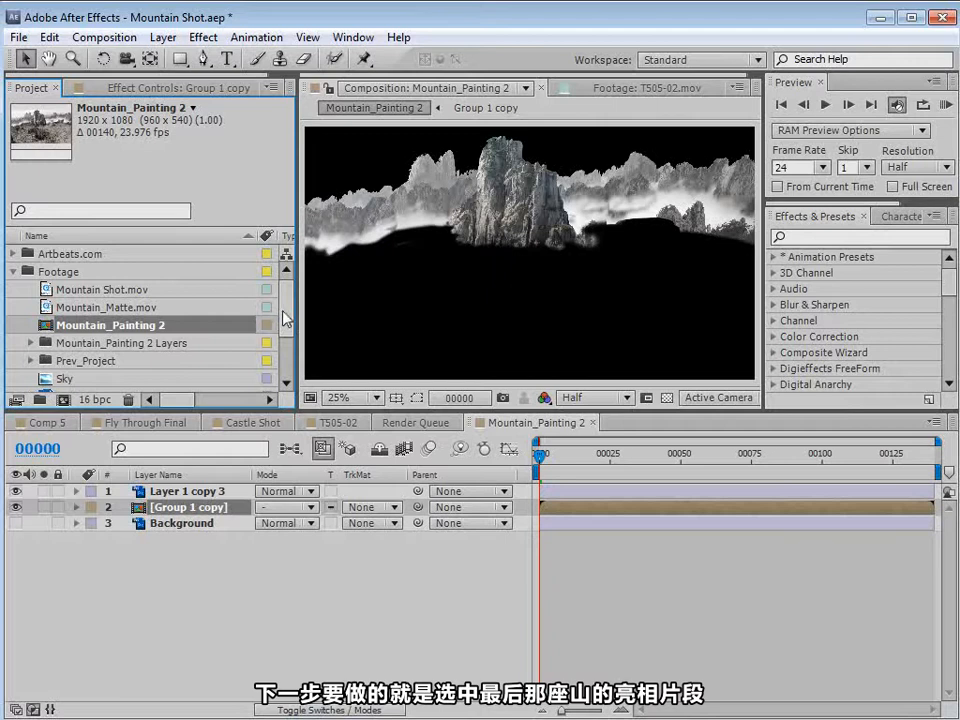
# - Review the Mountain Shot.mov footage and create a new composition from it
pyautogui.scroll(-1, 284, 330)
pyautogui.scroll(1, 79, 287)
pyautogui.doubleClick(96, 289)
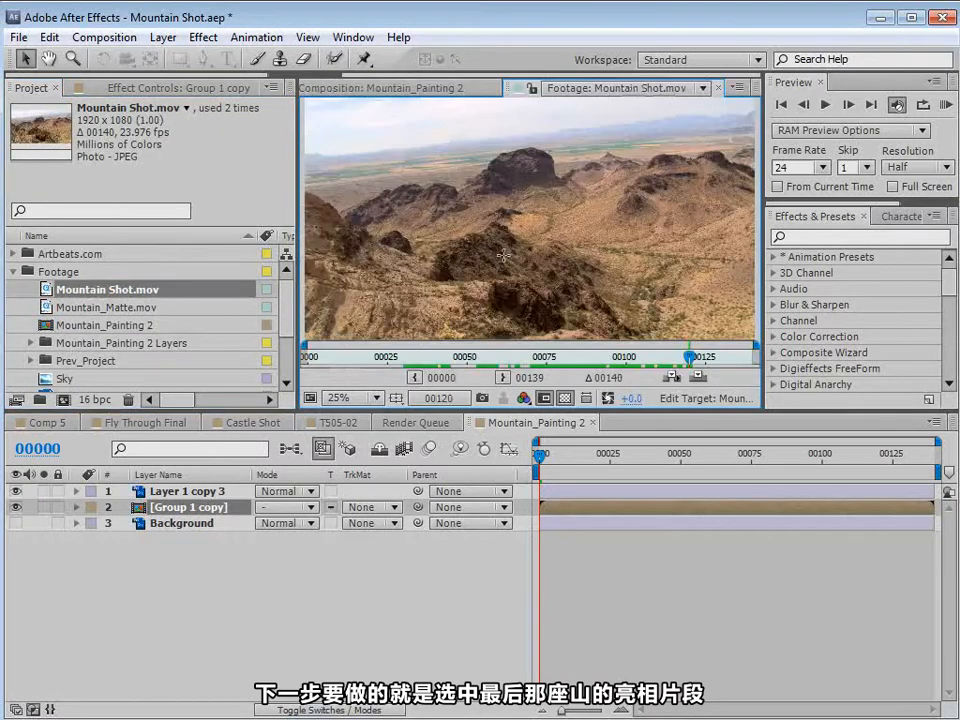
pyautogui.moveTo(634, 355); pyautogui.dragTo(552, 357)
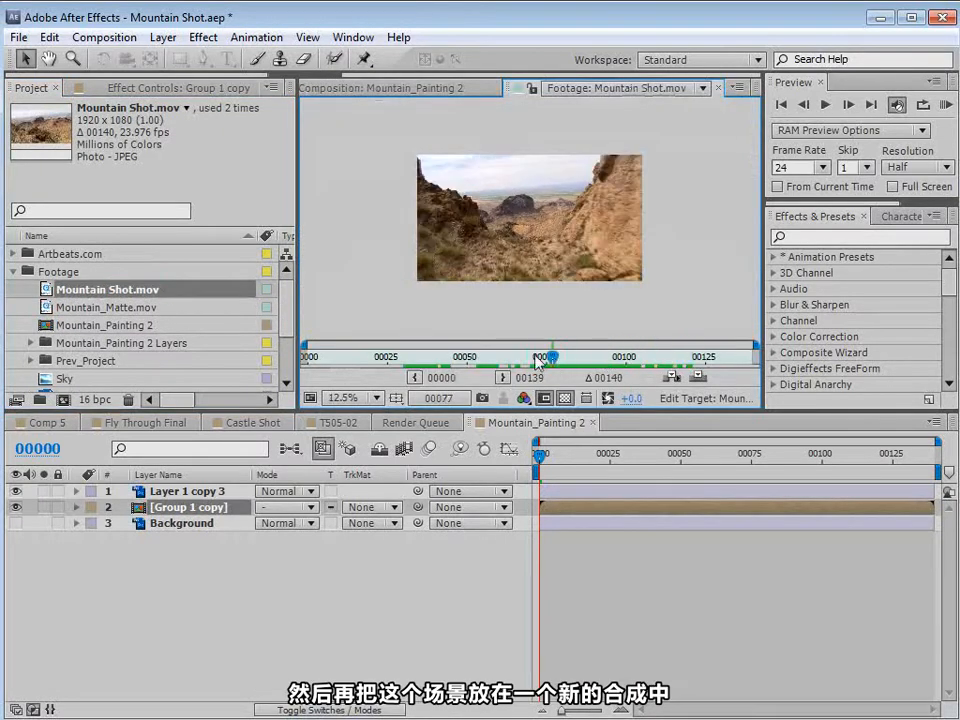
pyautogui.moveTo(86, 302); pyautogui.dragTo(63, 399)
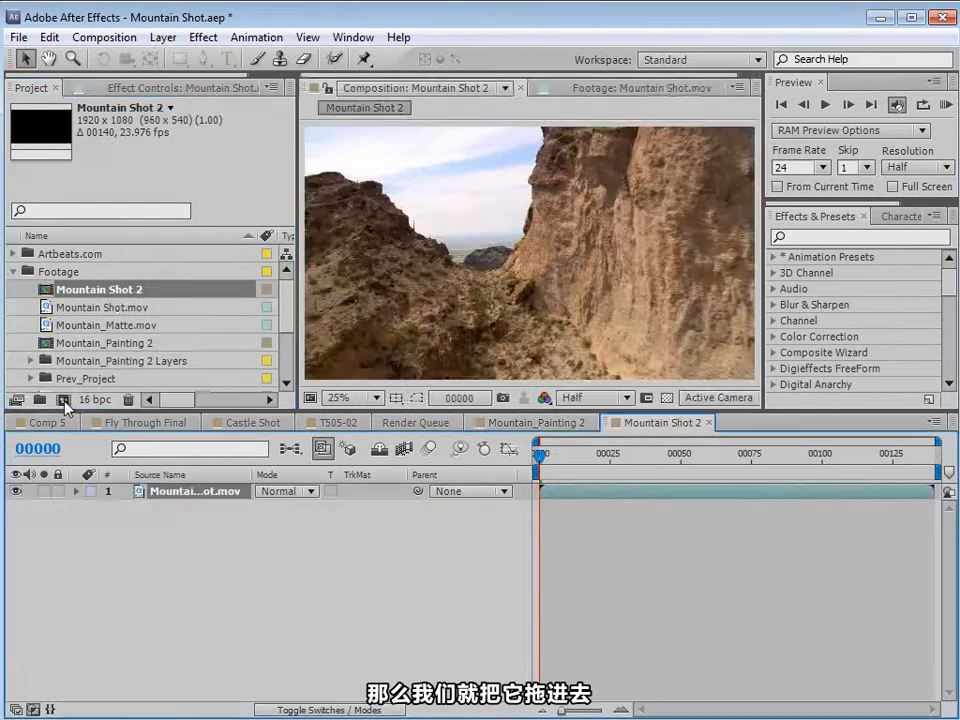
# - Preview the Mountain Shot 2 composition and apply The Foundry's CameraTracker effect to the Mountain Shot.mov layer
pyautogui.moveTo(541, 456); pyautogui.dragTo(697, 498)
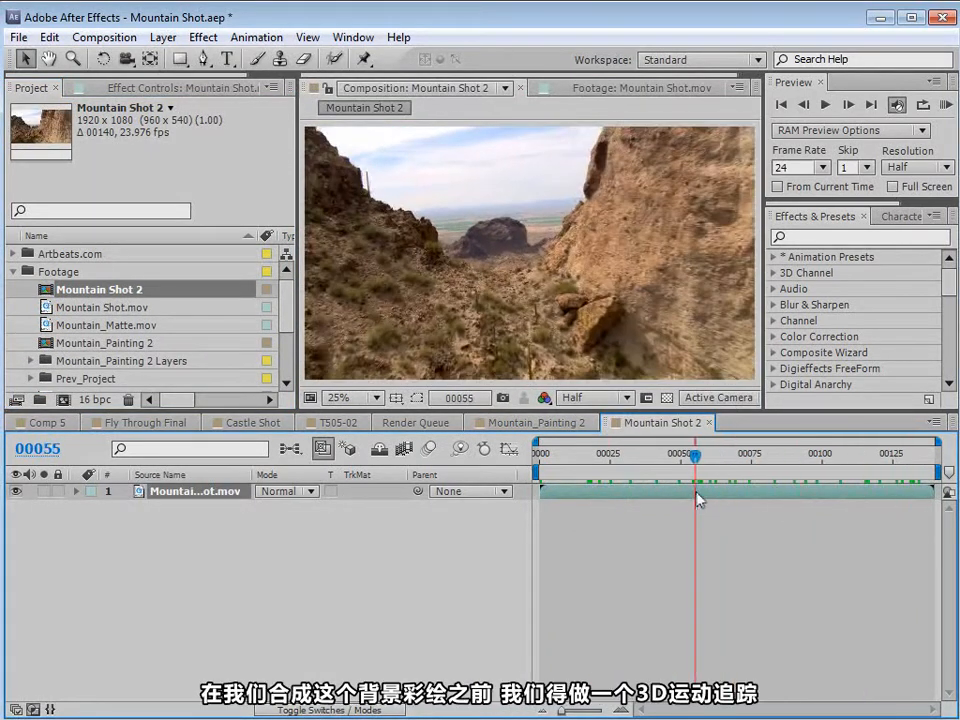
pyautogui.press('space')
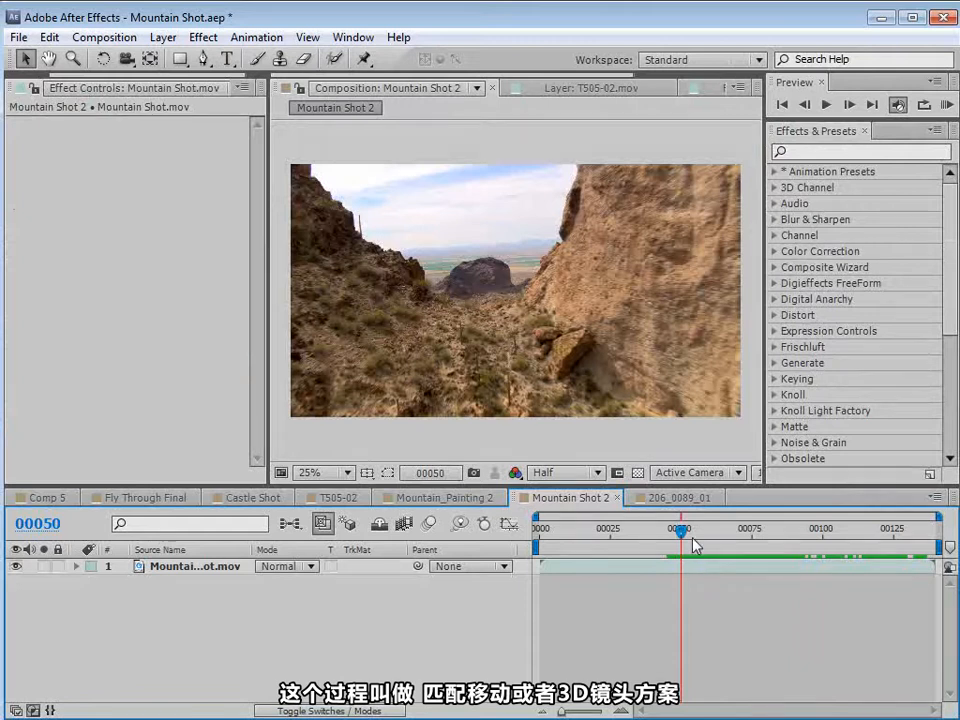
pyautogui.moveTo(694, 544)
pyautogui.mouseDown()
pyautogui.moveTo(728, 545)
pyautogui.moveTo(676, 541)
pyautogui.mouseUp()
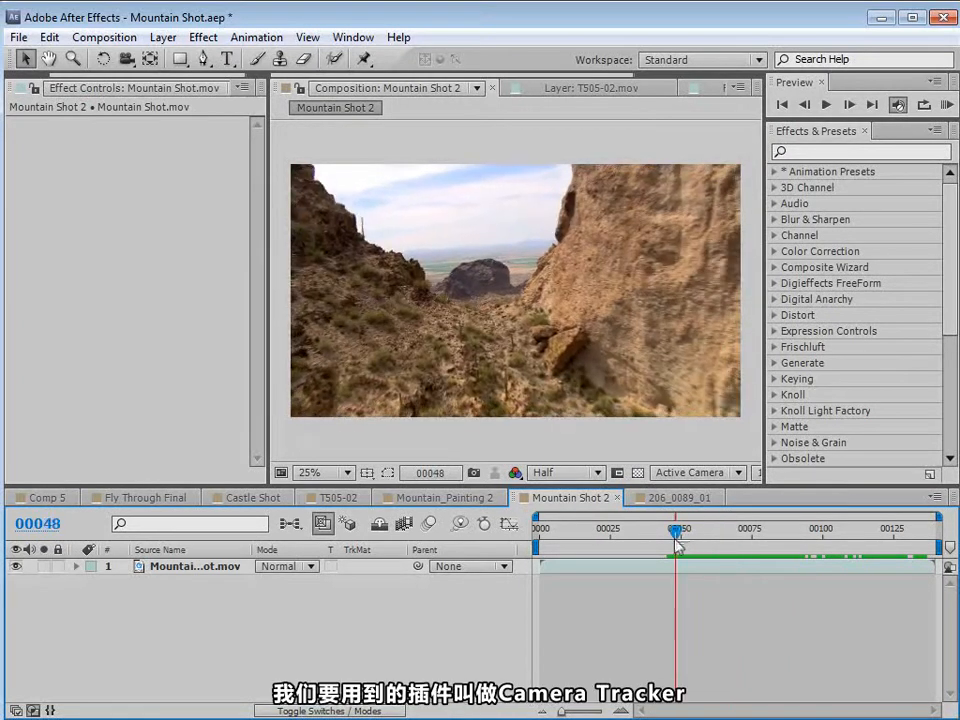
pyautogui.click(822, 152)
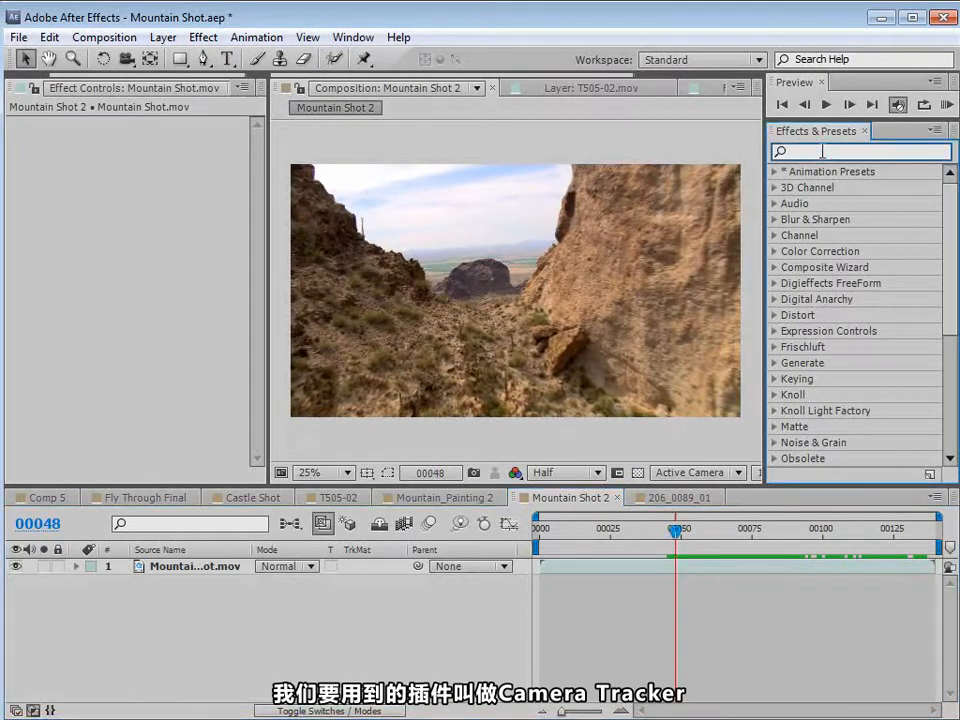
pyautogui.write('camera')
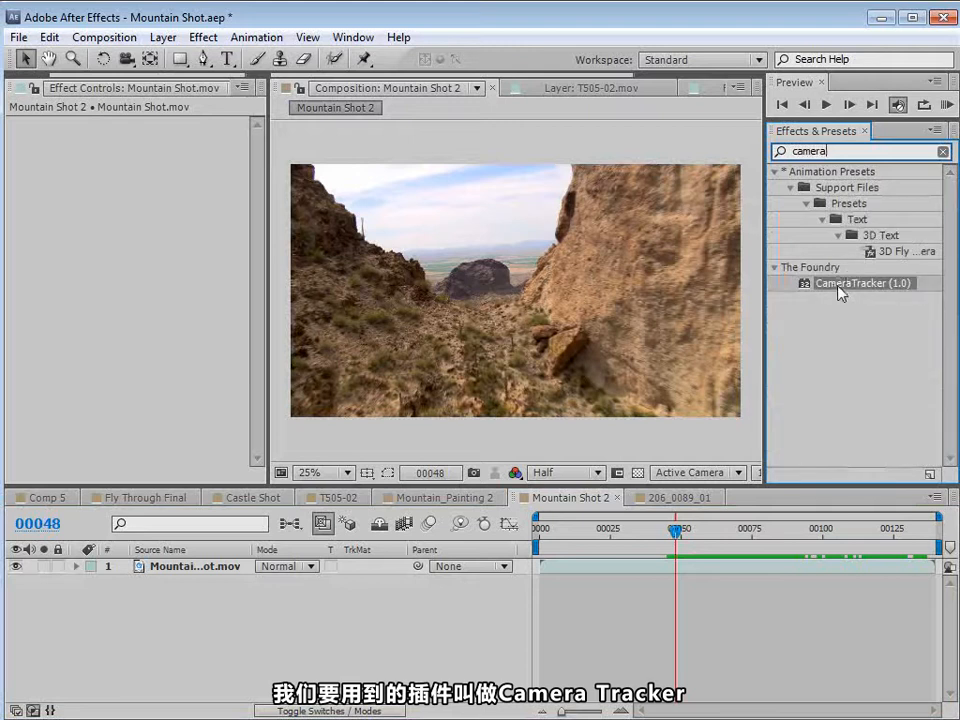
pyautogui.moveTo(838, 290); pyautogui.dragTo(570, 568)
# - Review the camera motion in Mountain Shot 2 and the tracked 3D text in the 206_0089_01 composition by scrubbing both timelines
pyautogui.moveTo(676, 531); pyautogui.dragTo(609, 546)
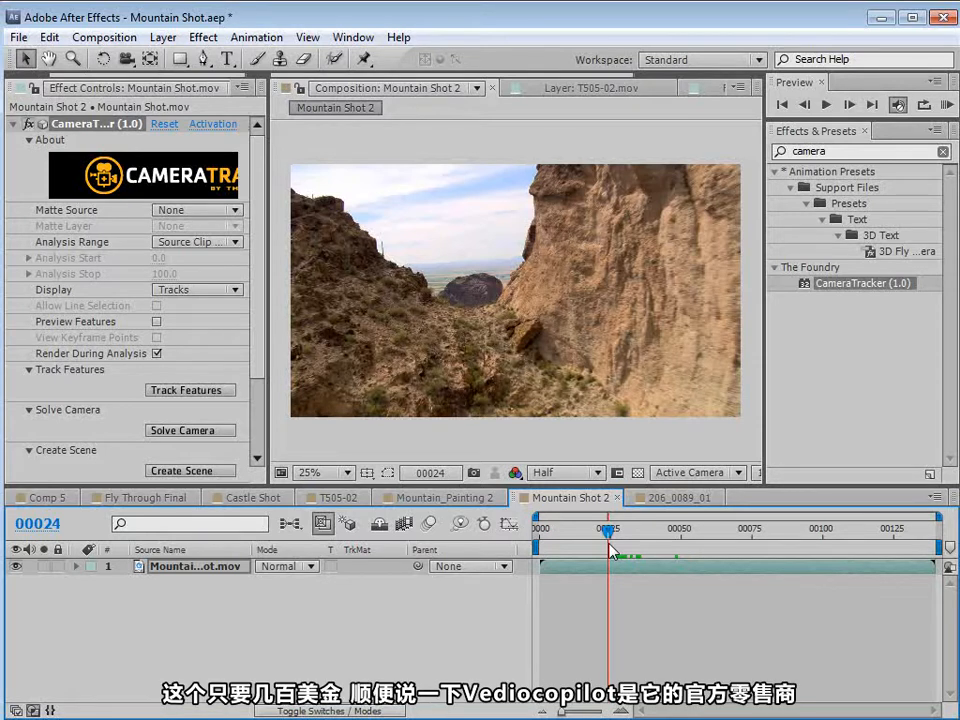
pyautogui.moveTo(610, 548); pyautogui.dragTo(521, 591)
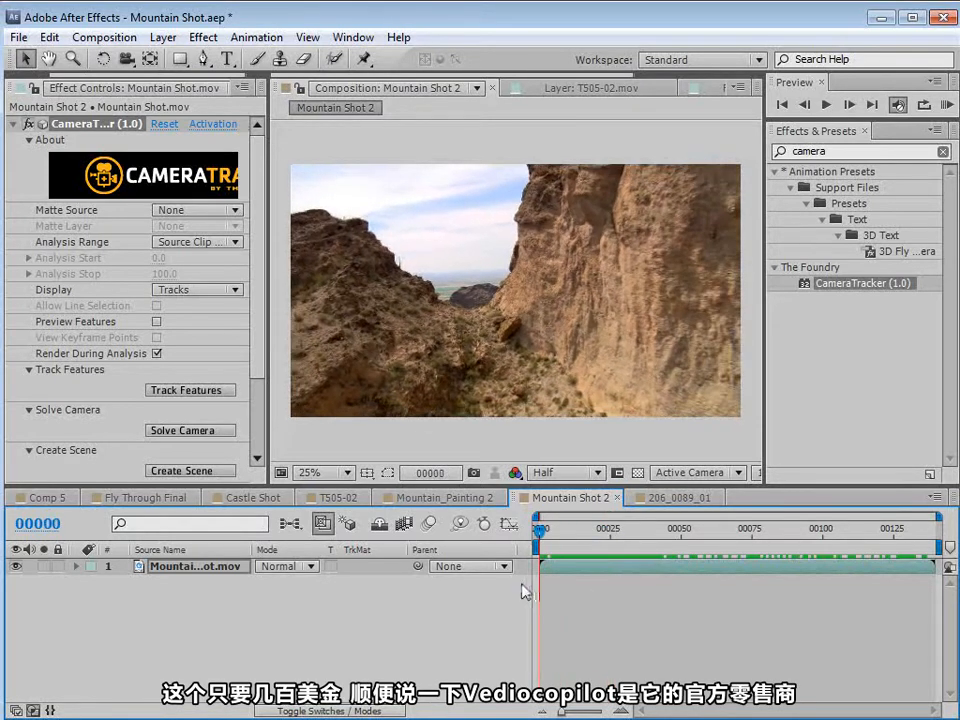
pyautogui.moveTo(540, 530); pyautogui.dragTo(684, 552)
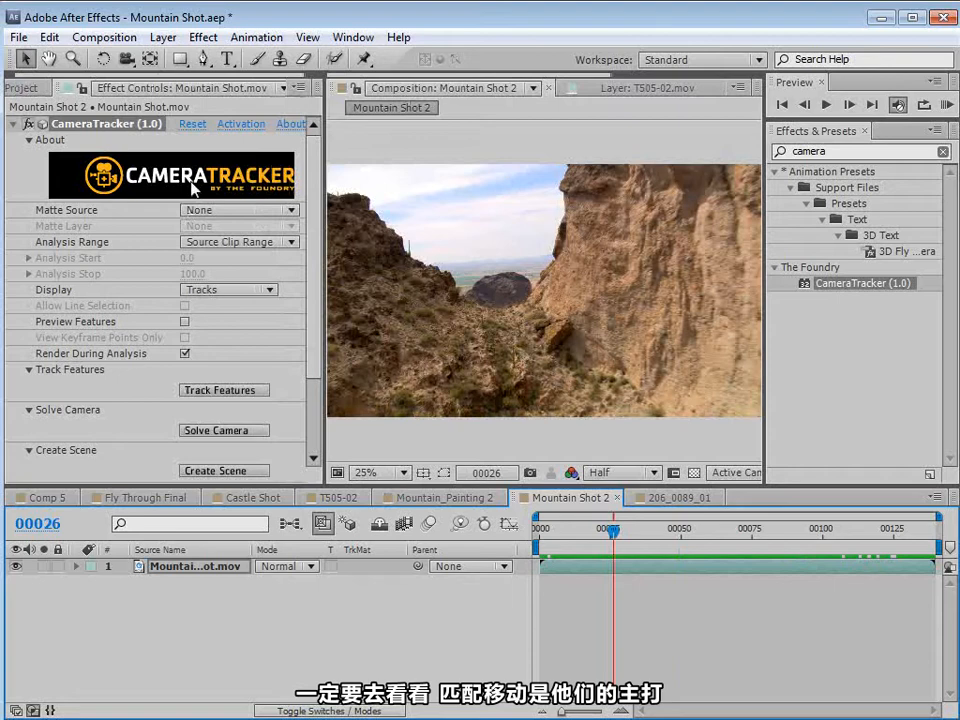
pyautogui.click(660, 497)
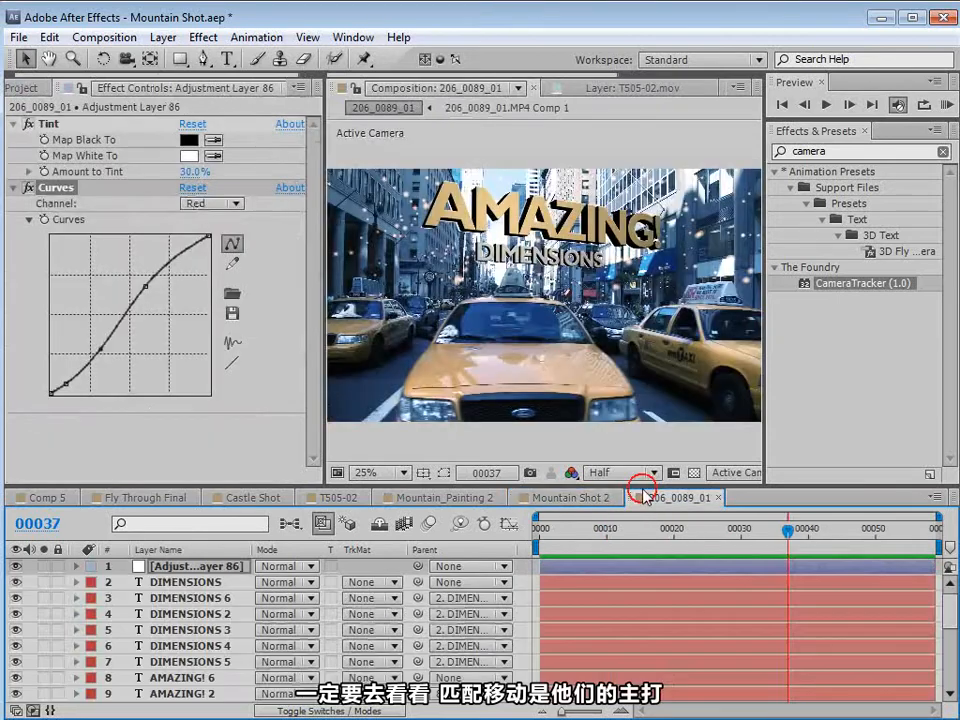
pyautogui.click(755, 536)
pyautogui.moveTo(755, 541); pyautogui.dragTo(922, 575)
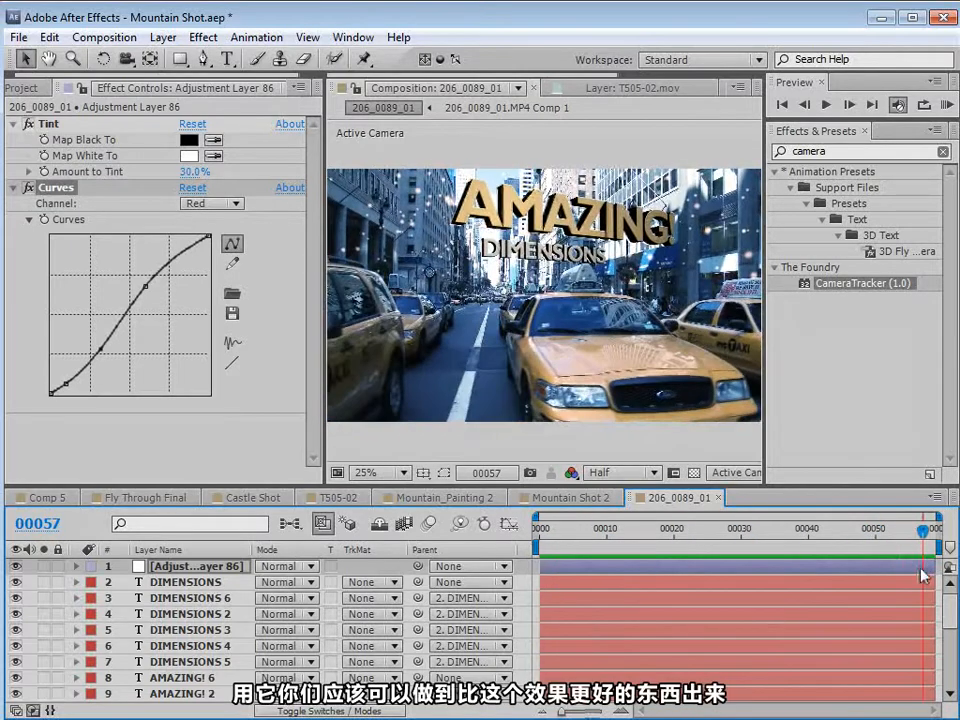
pyautogui.moveTo(878, 527); pyautogui.dragTo(733, 558)
pyautogui.moveTo(898, 571); pyautogui.dragTo(924, 571)
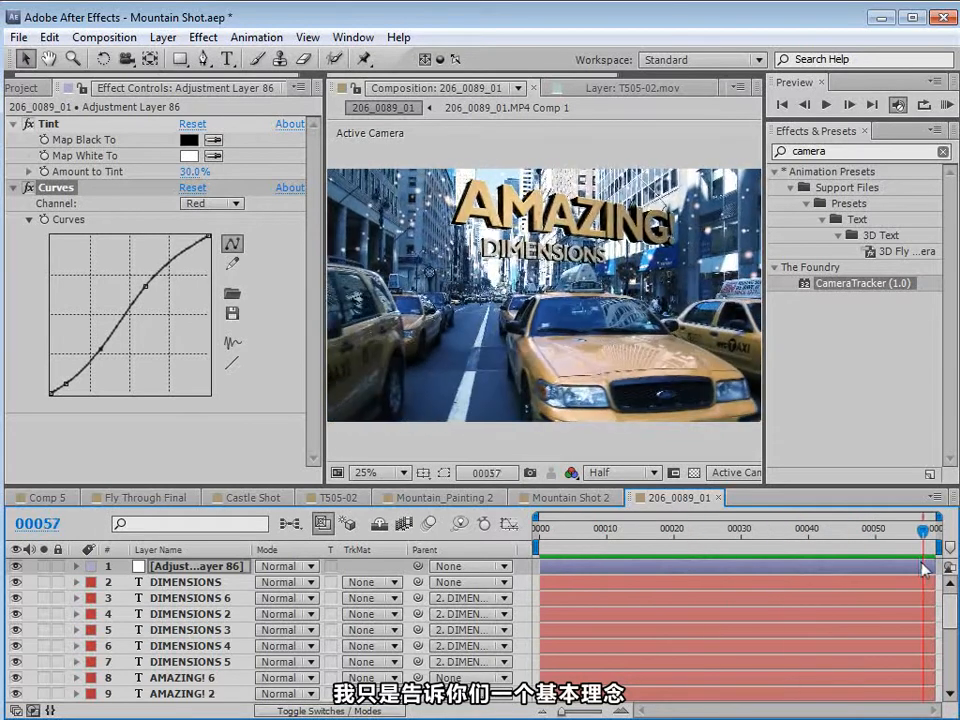
# - Return to the Mountain Shot 2 composition, set its viewer resolution to Full and go to the first frame
pyautogui.click(568, 497)
pyautogui.moveTo(614, 528); pyautogui.dragTo(812, 555)
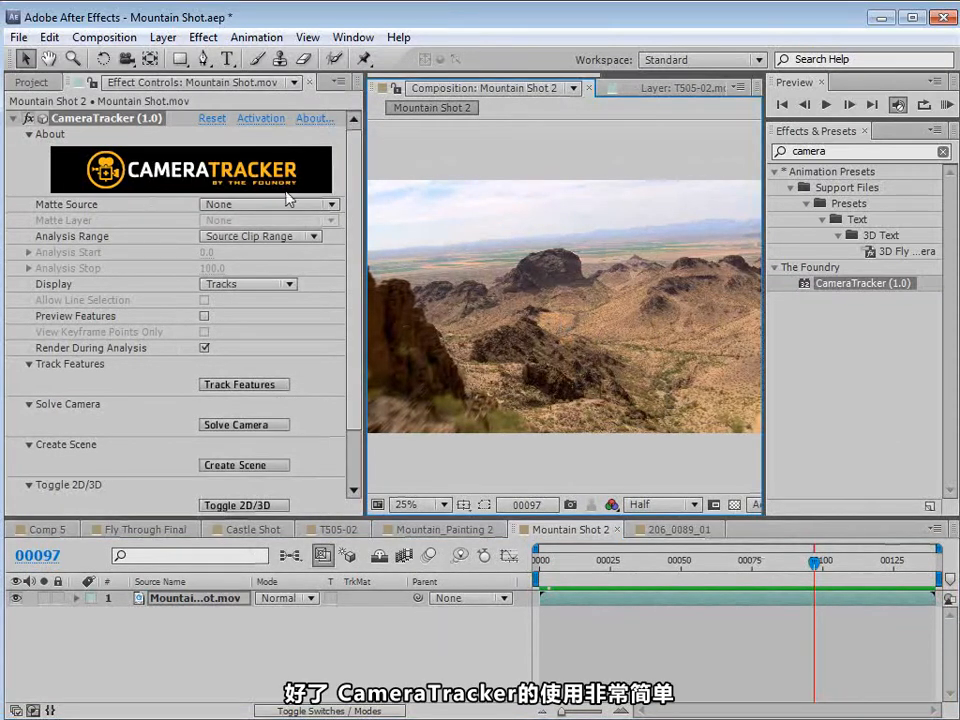
pyautogui.click(650, 504)
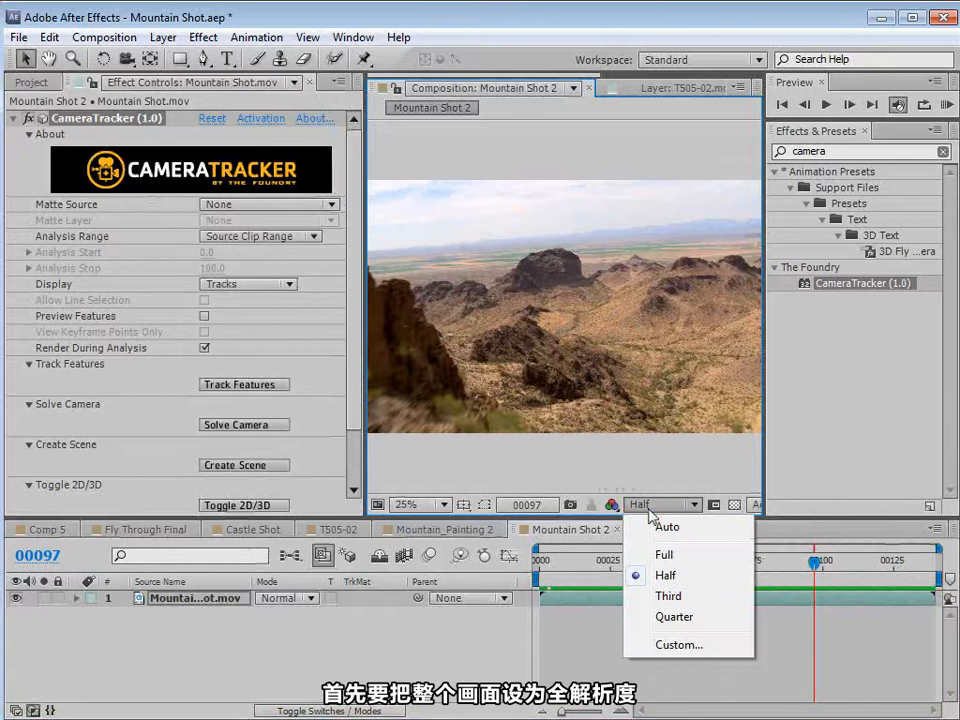
pyautogui.click(664, 553)
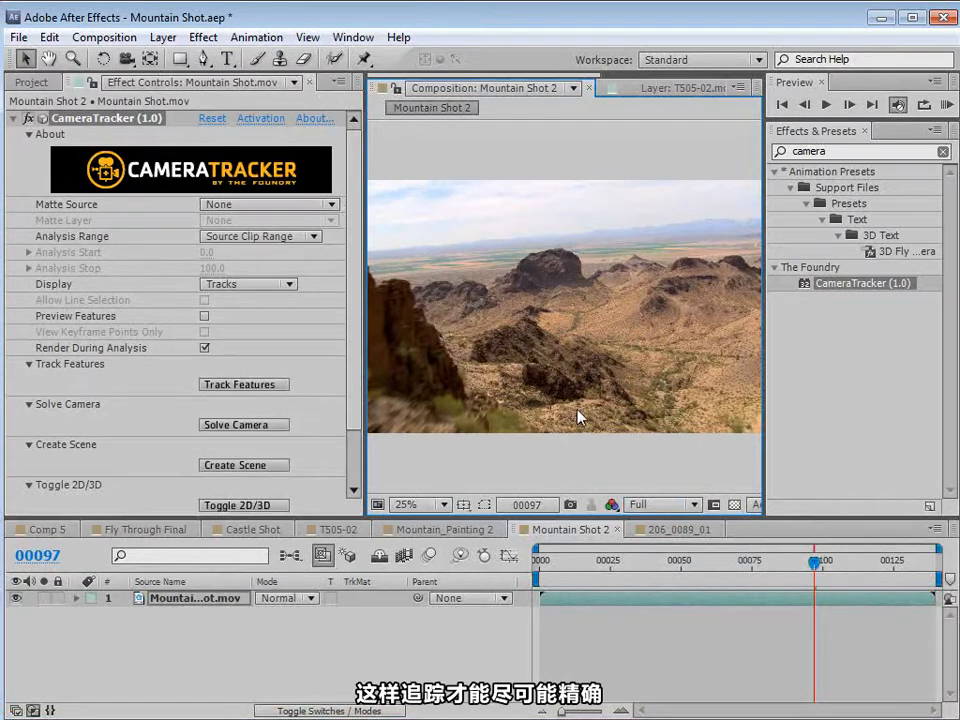
pyautogui.press('Home')
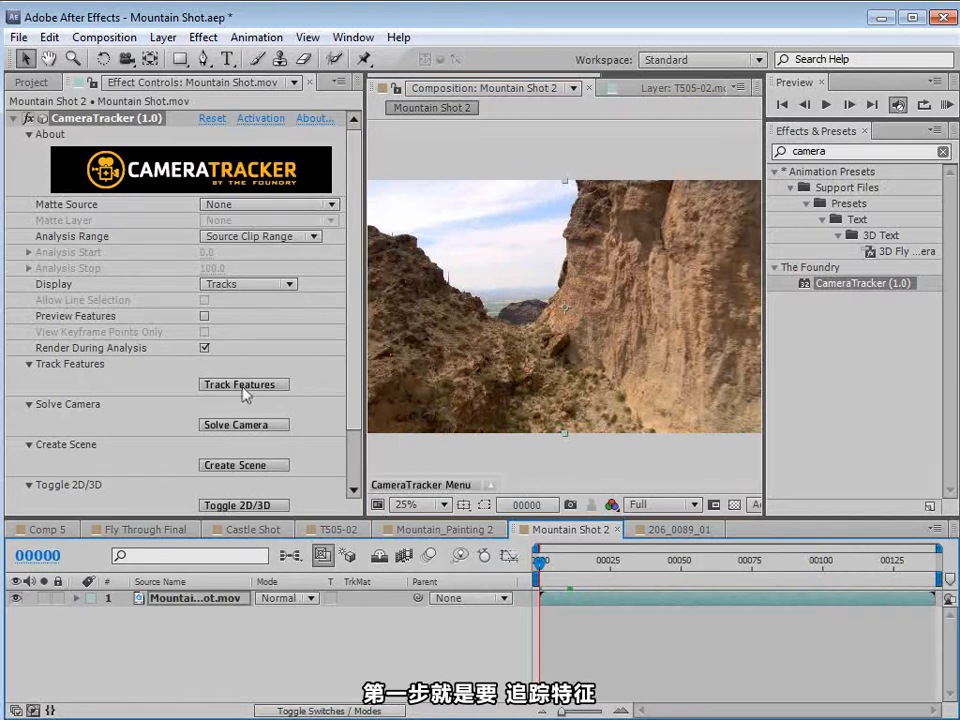
# - Track the features in Mountain Shot.mov with CameraTracker and solve the camera from those tracks
pyautogui.click(243, 389)
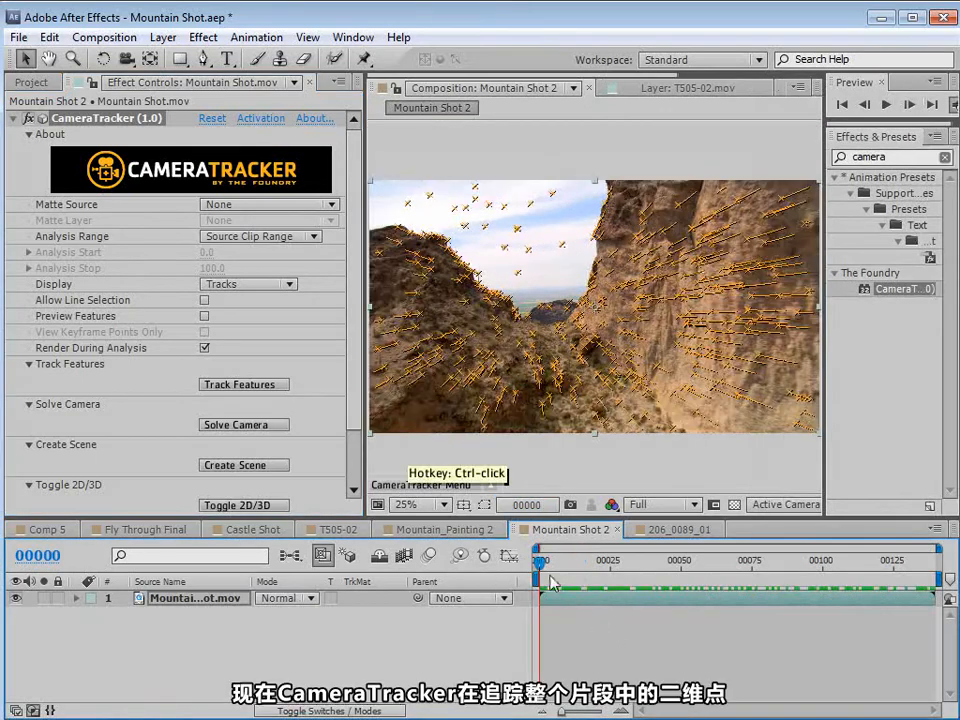
pyautogui.moveTo(552, 583)
pyautogui.mouseDown()
pyautogui.moveTo(895, 585)
pyautogui.moveTo(537, 596)
pyautogui.mouseUp()
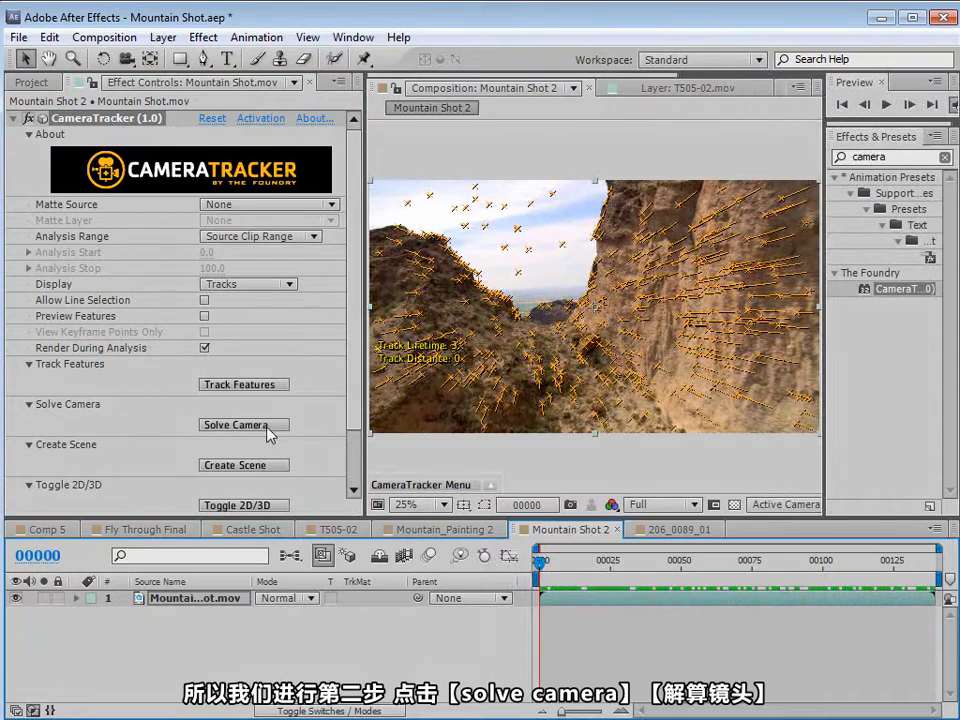
pyautogui.click(230, 425)
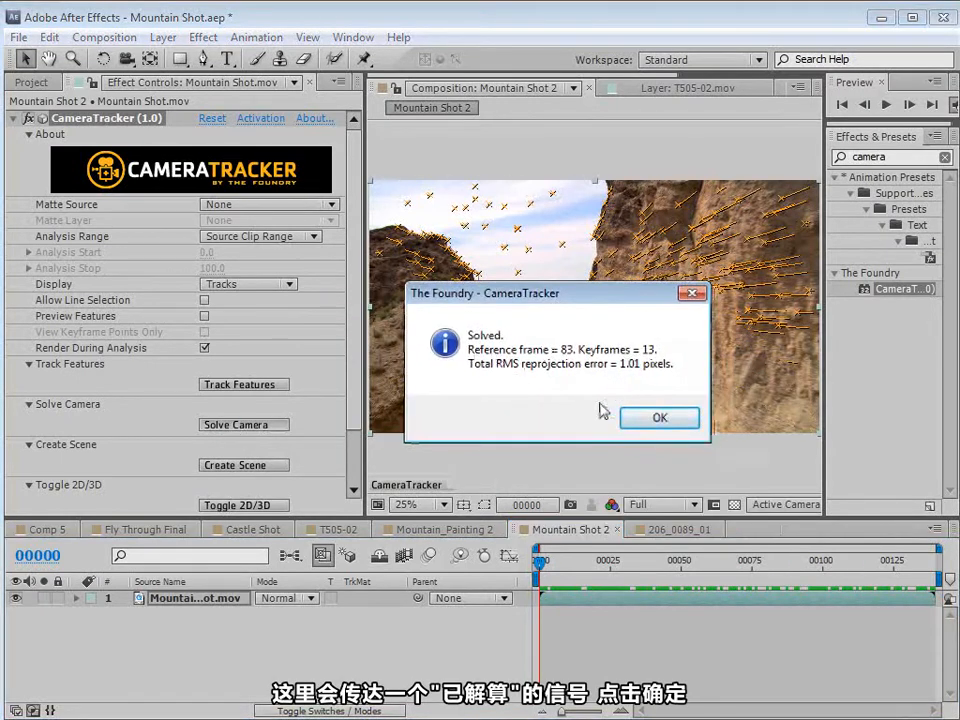
pyautogui.click(659, 418)
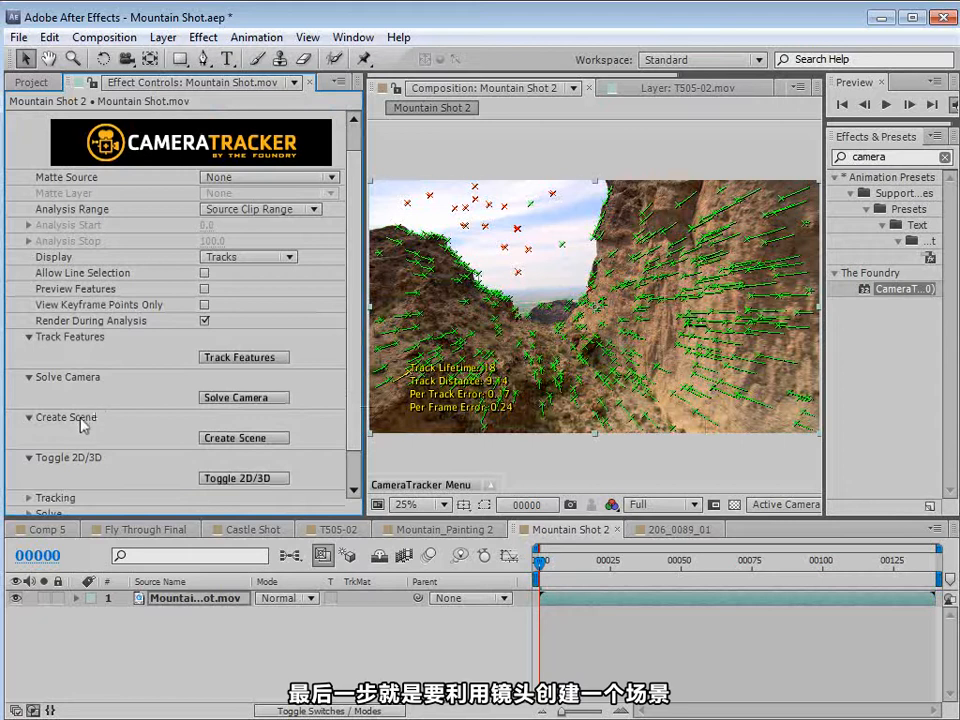
# - Create the CameraTracker scene from the solved camera and check the resulting 3D camera by scrubbing from the first frame
pyautogui.click(238, 439)
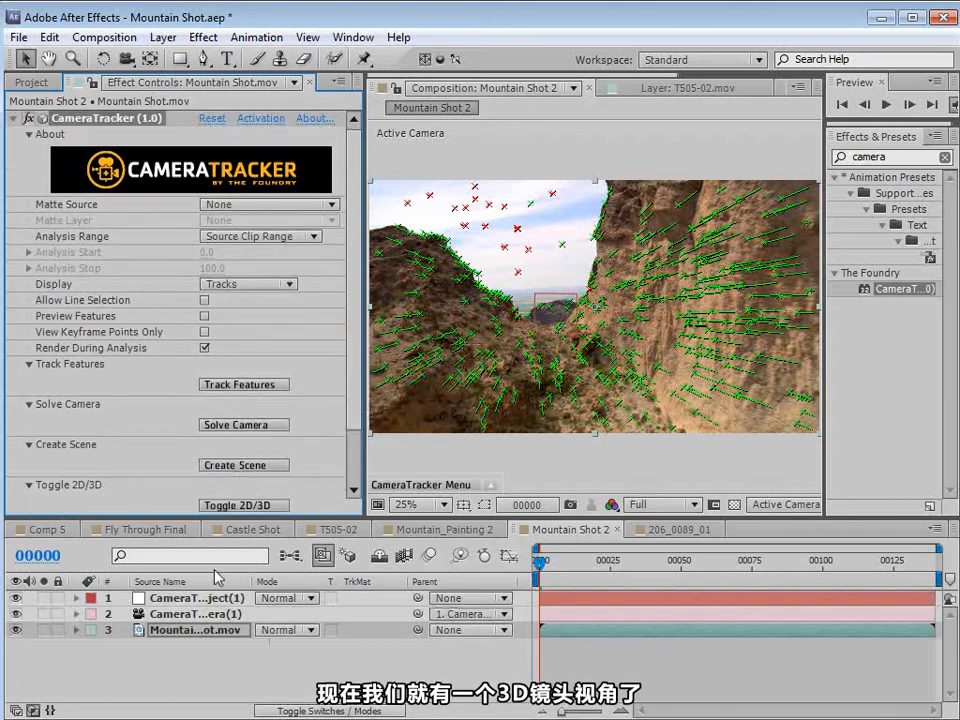
pyautogui.click(180, 614)
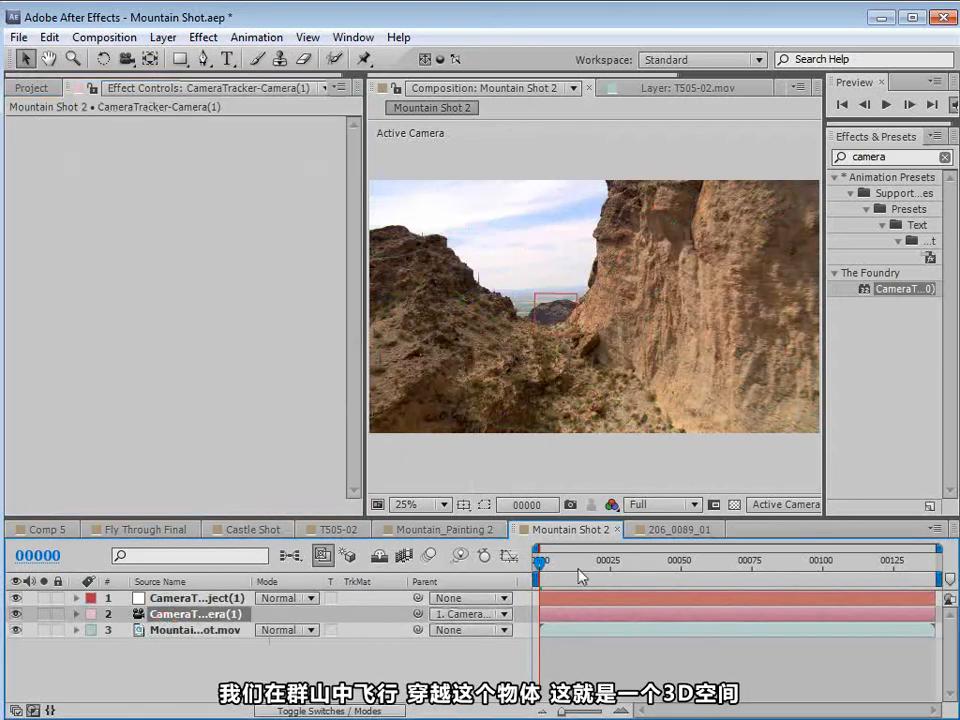
pyautogui.moveTo(540, 565); pyautogui.dragTo(512, 590)
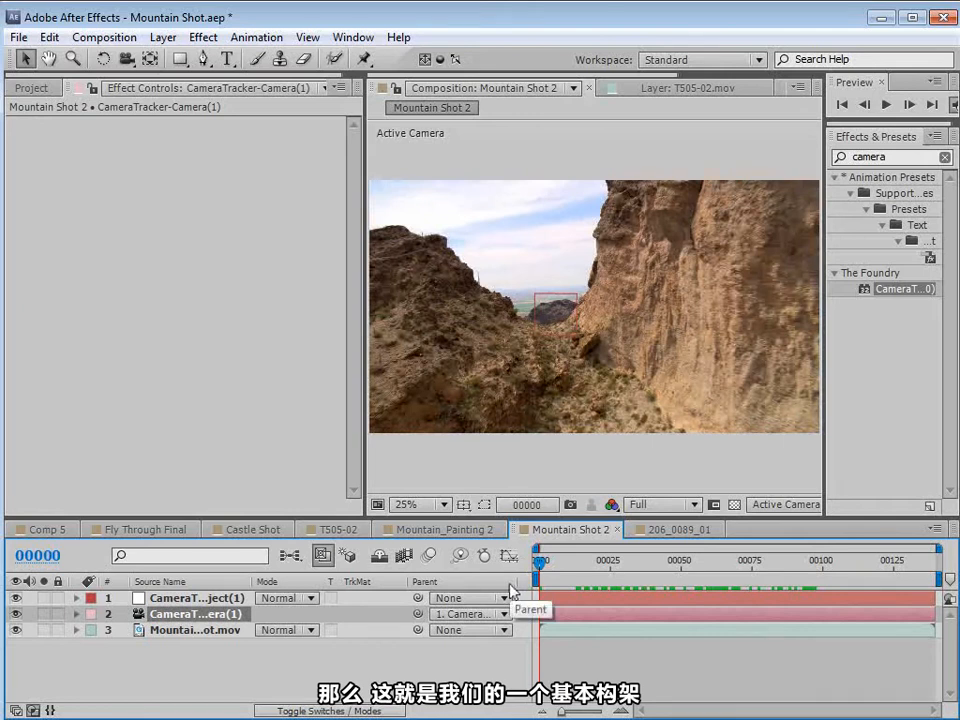
# - Display CameraTracker's track points on the Mountain Shot.mov layer and move to frame 134
pyautogui.click(180, 630)
pyautogui.click(120, 118)
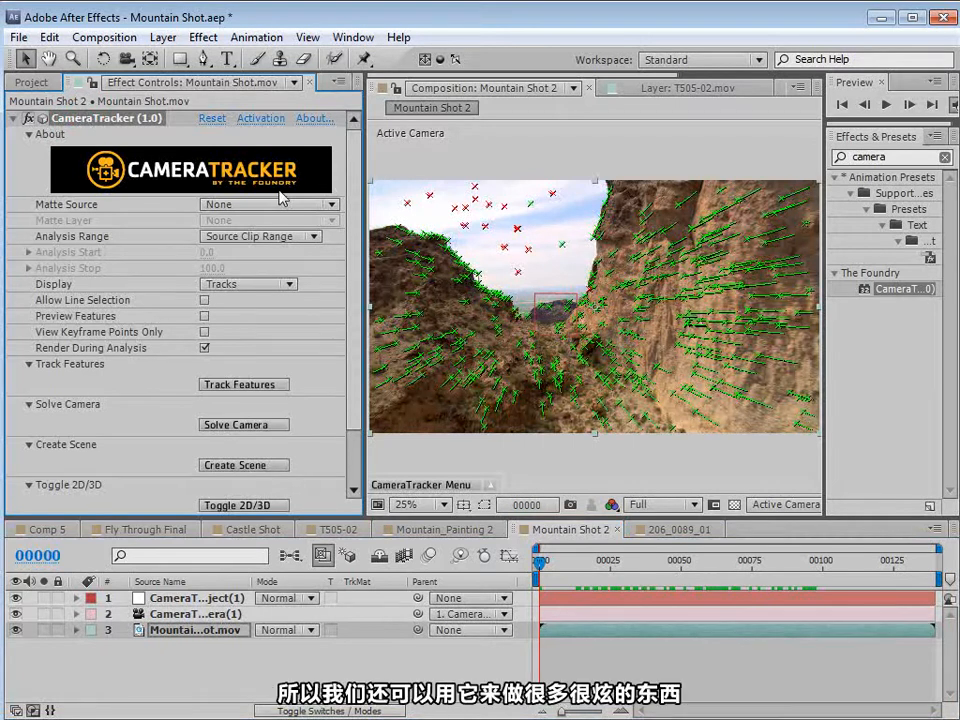
pyautogui.moveTo(597, 580); pyautogui.dragTo(922, 590)
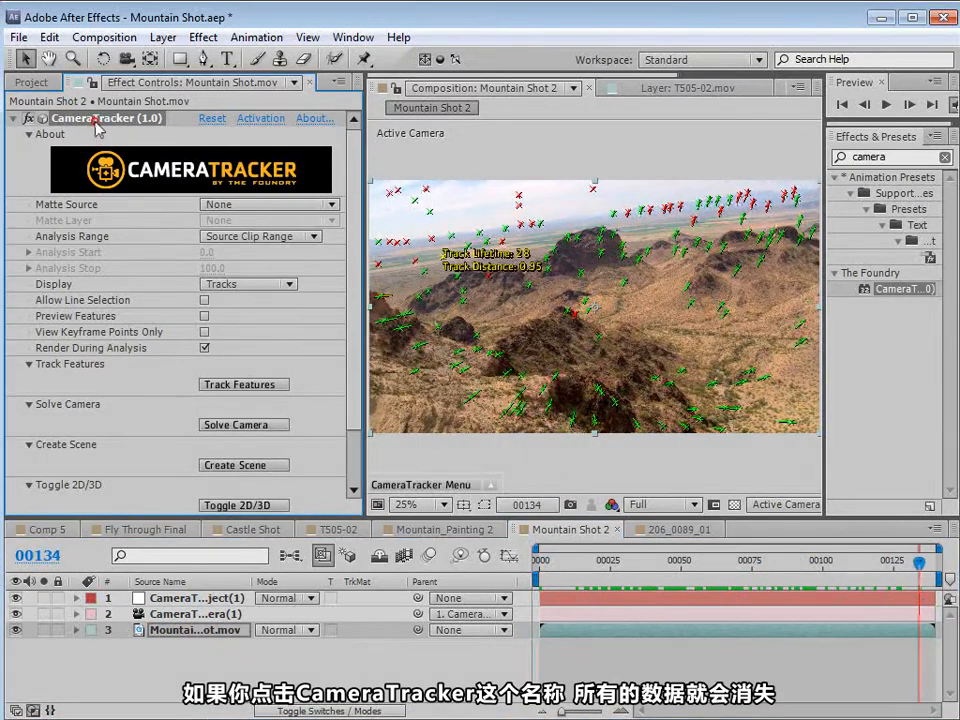
pyautogui.click(175, 630)
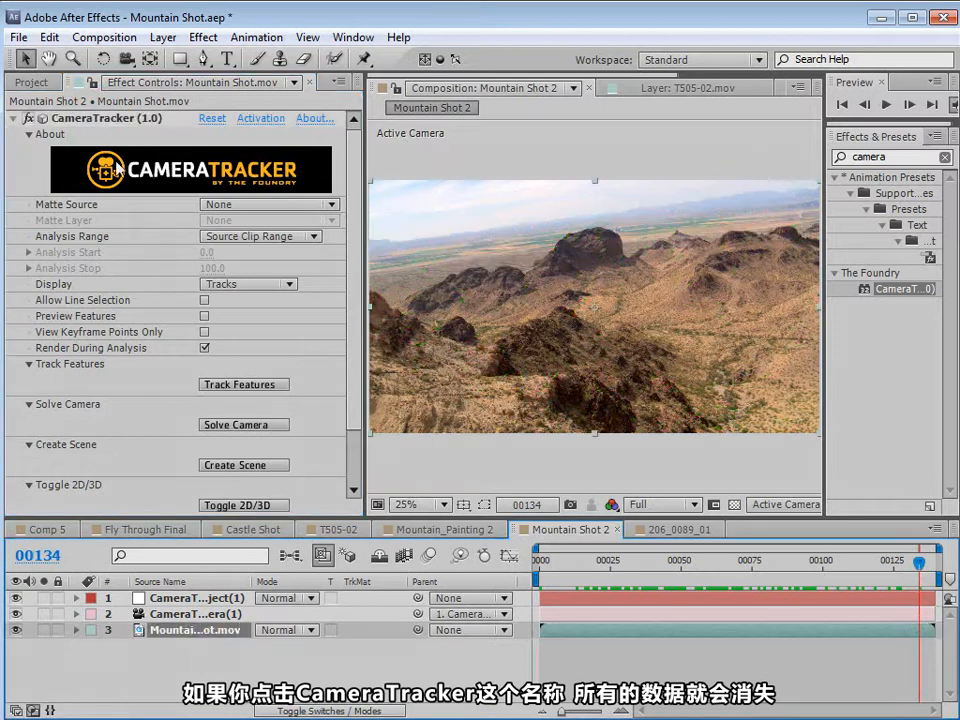
pyautogui.click(100, 119)
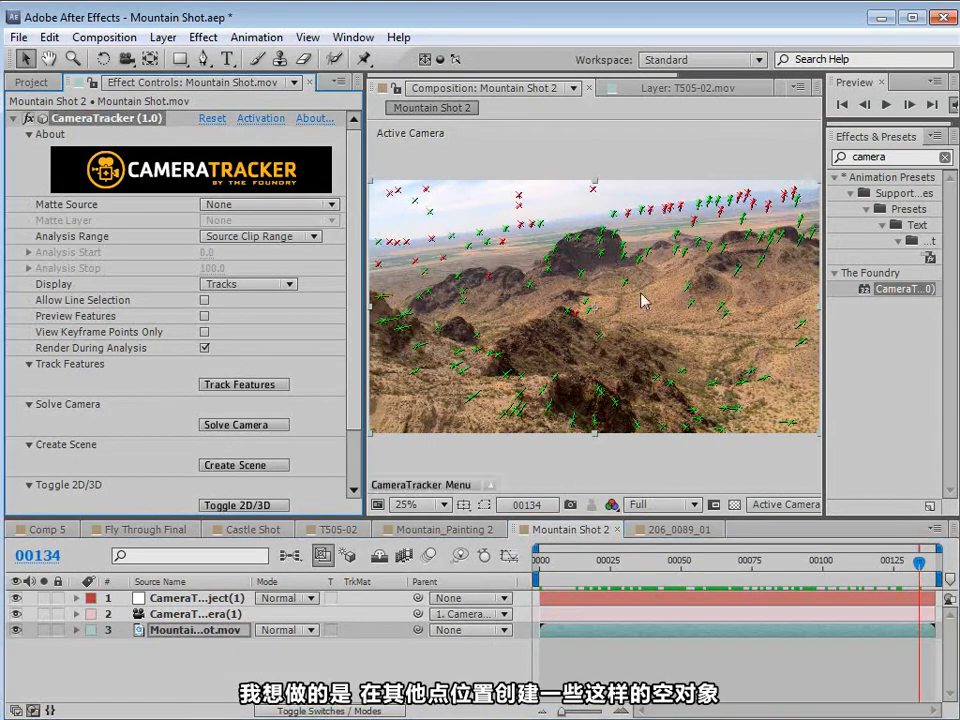
# - Create a null object from the track point near the peak of the central dark butte at frame 134
pyautogui.moveTo(580, 318)
pyautogui.moveTo(603, 255)
pyautogui.press('.')
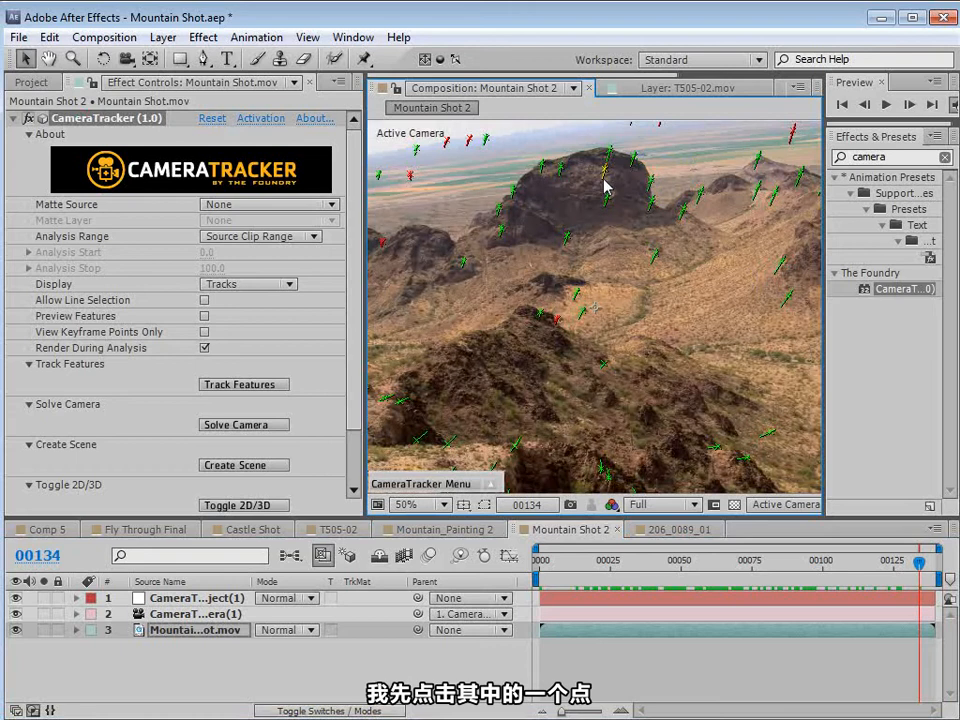
pyautogui.click(605, 183)
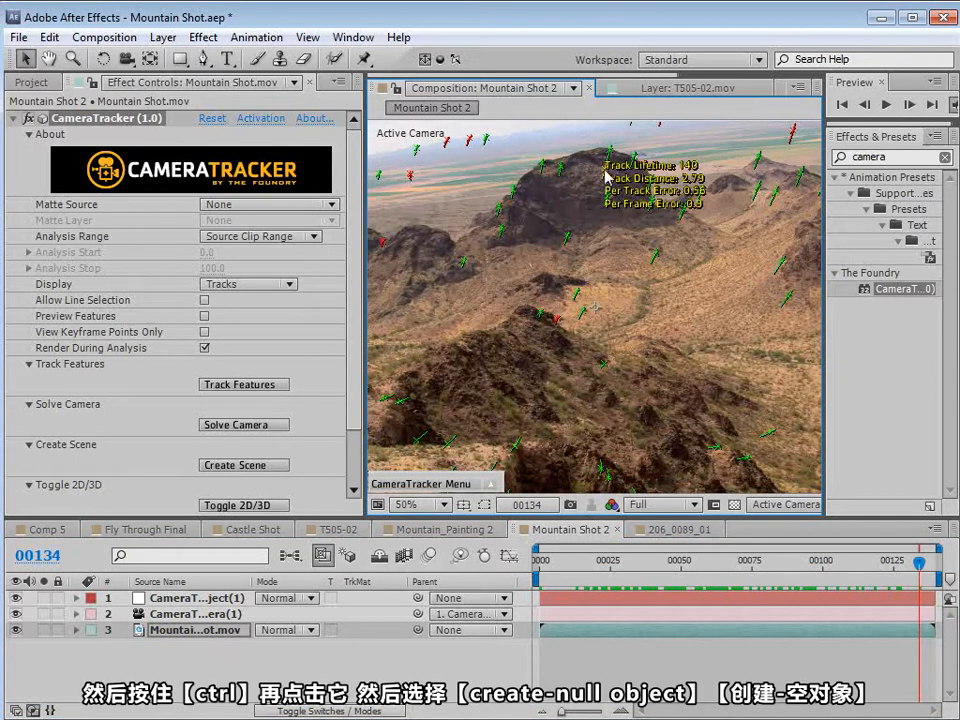
pyautogui.rightClick(605, 175)
pyautogui.moveTo(631, 229)
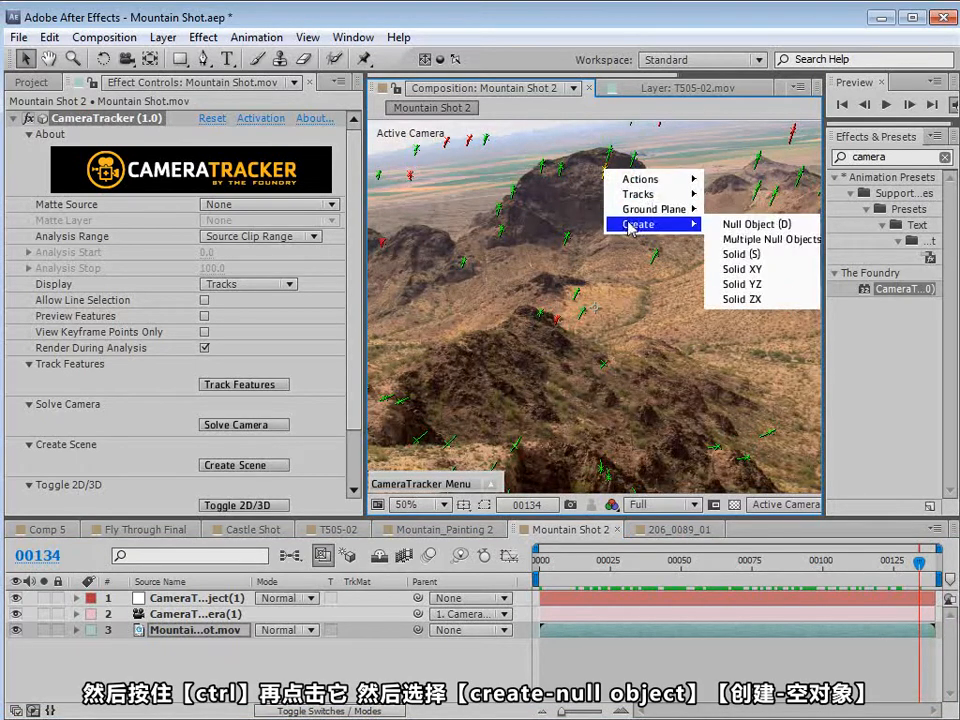
pyautogui.click(756, 224)
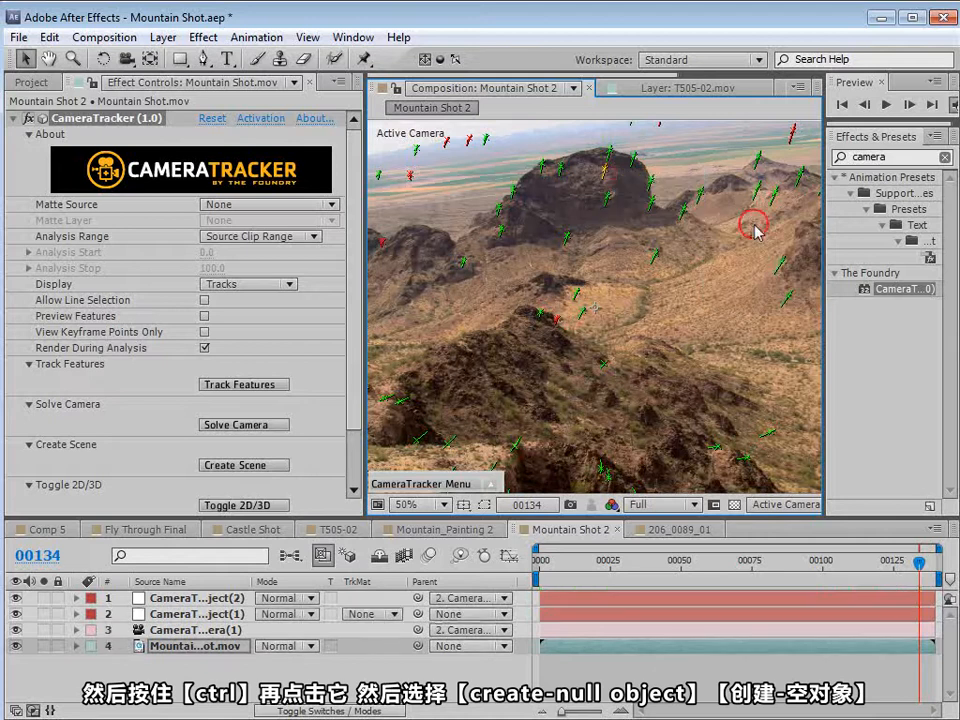
# - Inspect the new null on the central butte up close and scrub back to frame 112 to check how it follows the footage
pyautogui.scroll(1, 617, 186)
pyautogui.press('space')
pyautogui.moveTo(619, 205); pyautogui.dragTo(583, 415)
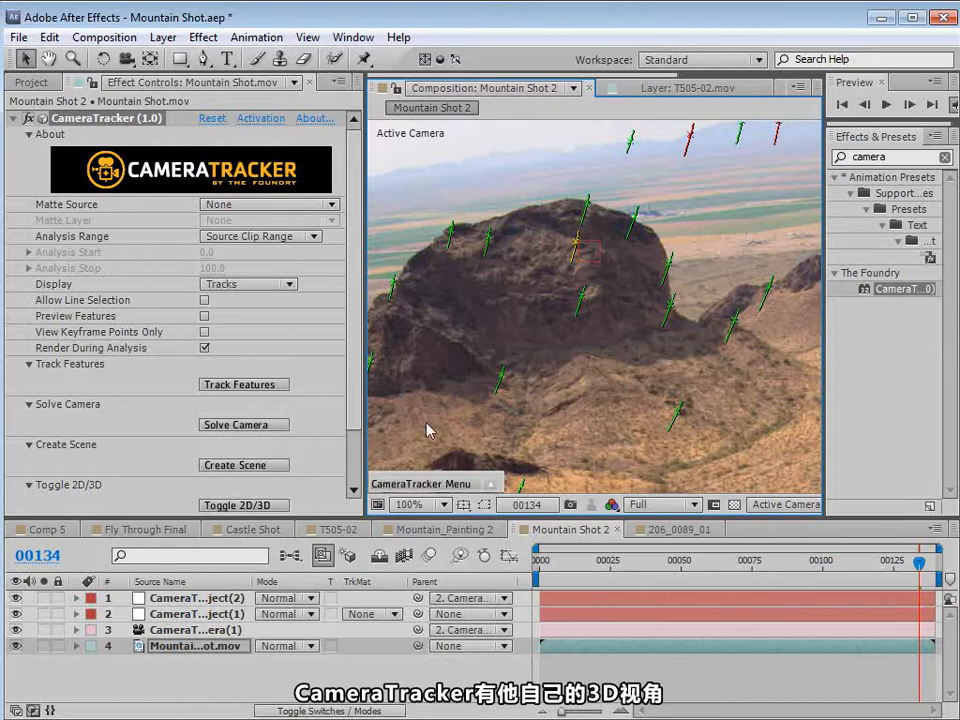
pyautogui.scroll(-2, 630, 229)
pyautogui.moveTo(619, 350); pyautogui.dragTo(621, 309)
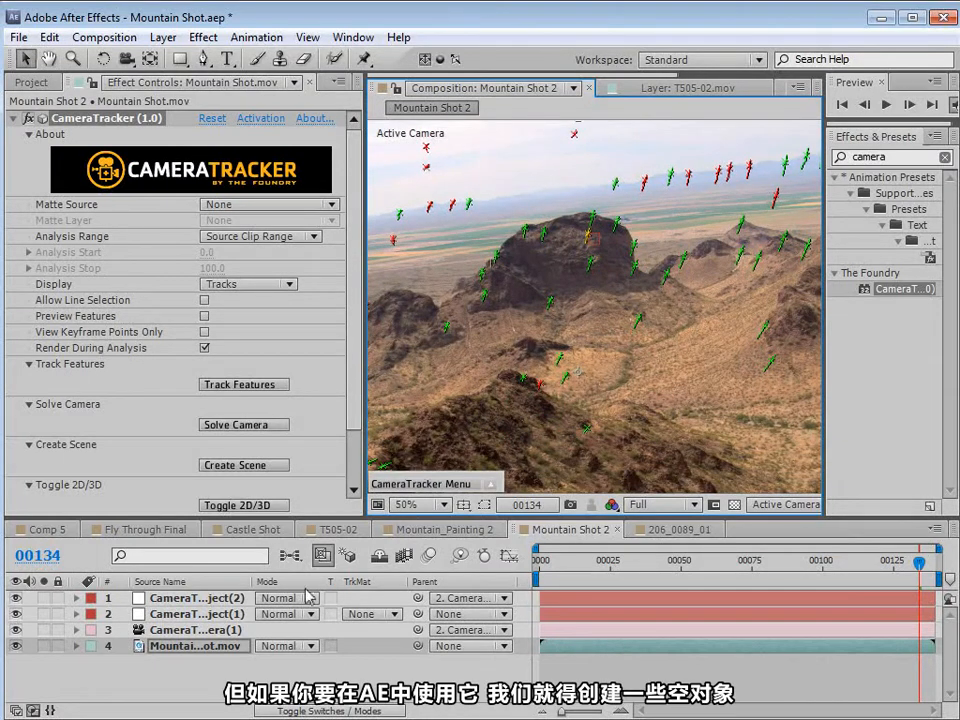
pyautogui.click(193, 631)
pyautogui.click(190, 600)
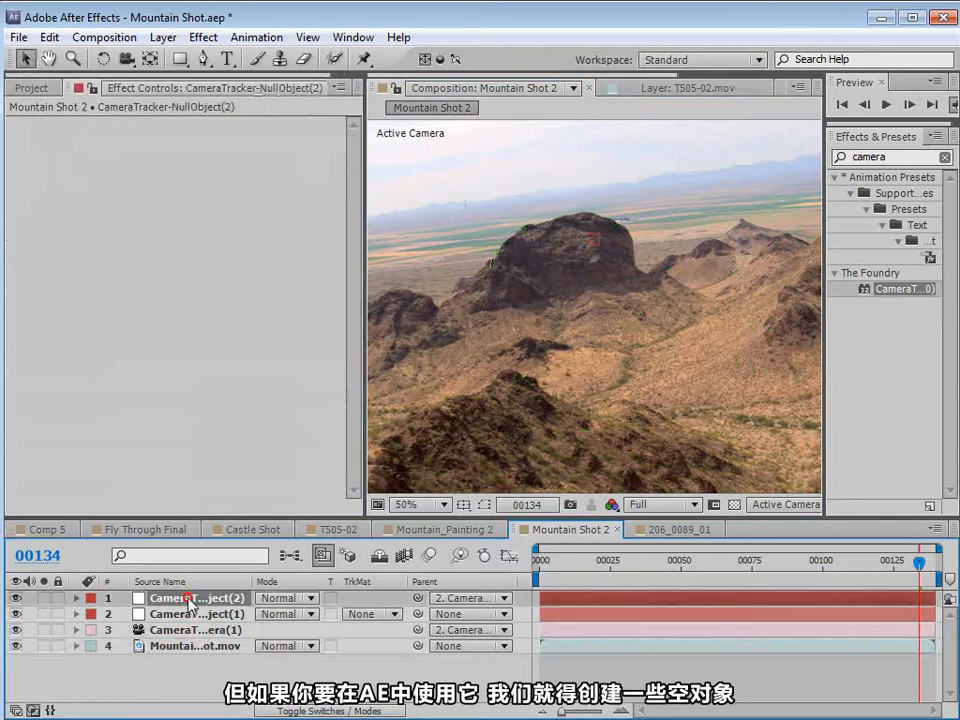
pyautogui.moveTo(890, 562); pyautogui.dragTo(857, 563)
pyautogui.scroll(-4, 524, 380)
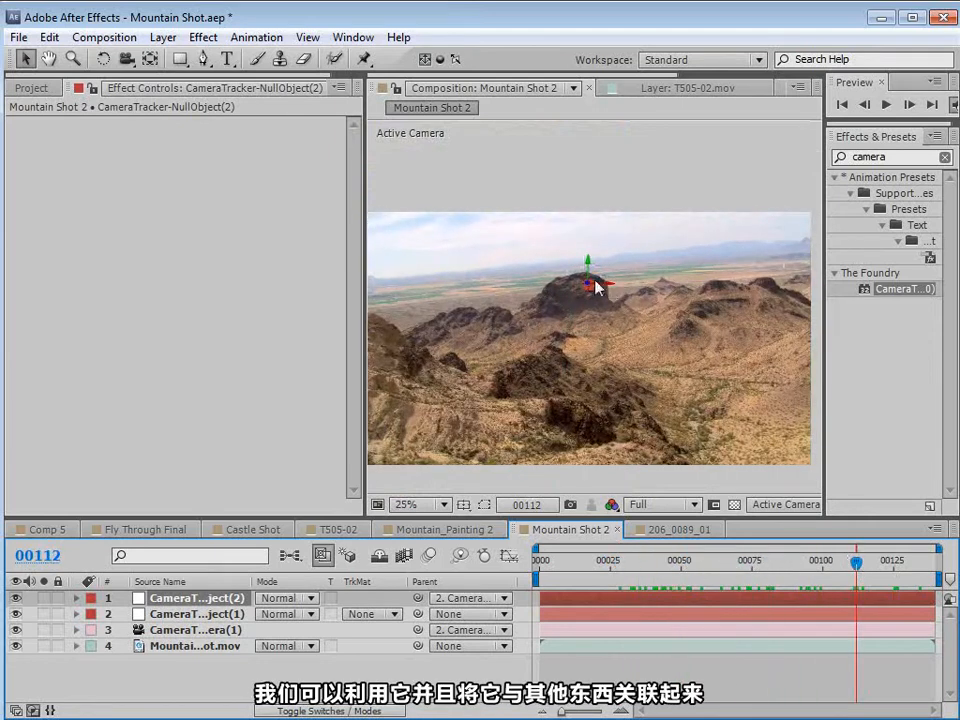
# - Show CameraTracker's points again in an enlarged composition view and create a null object at the top of the left dark ridge
pyautogui.click(177, 650)
pyautogui.click(60, 118)
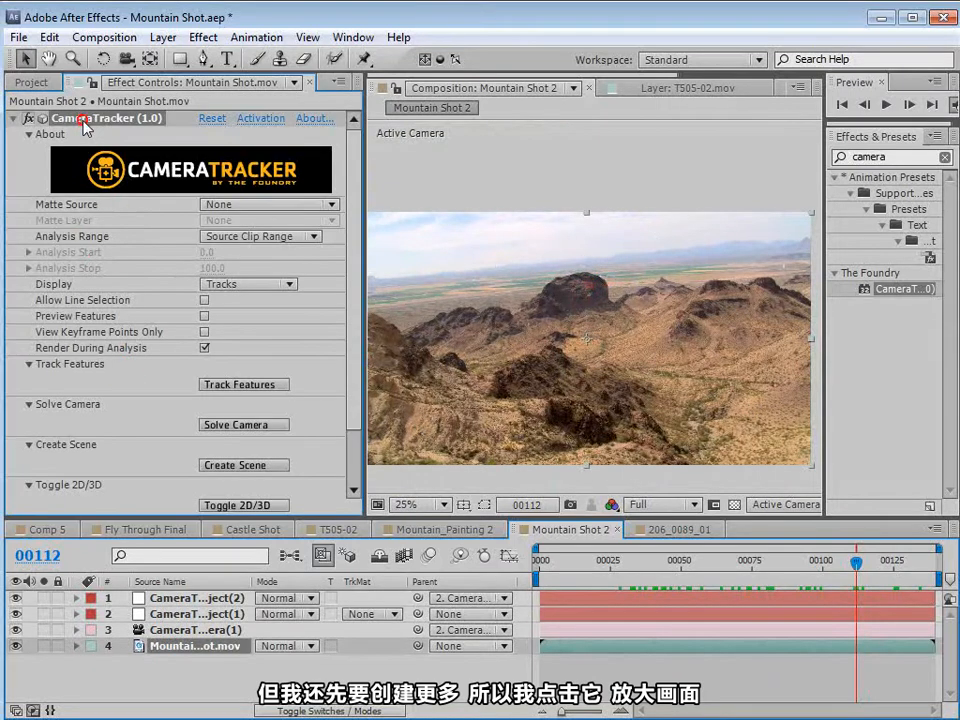
pyautogui.scroll(2, 497, 380)
pyautogui.press('`')
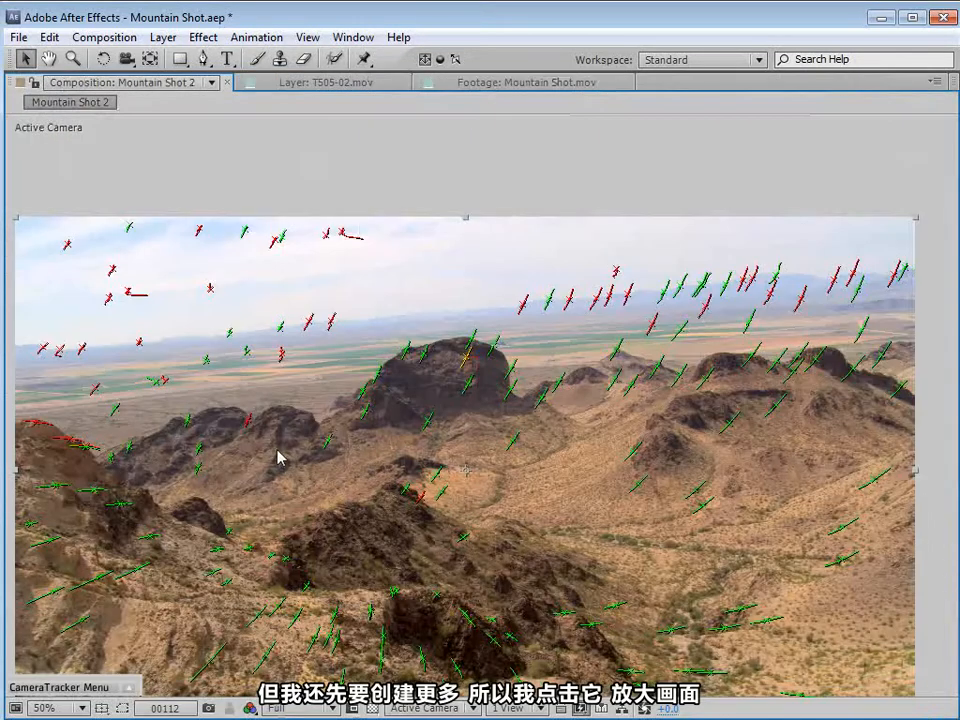
pyautogui.keyDown('ctrl'); pyautogui.click(188, 425); pyautogui.keyUp('ctrl')
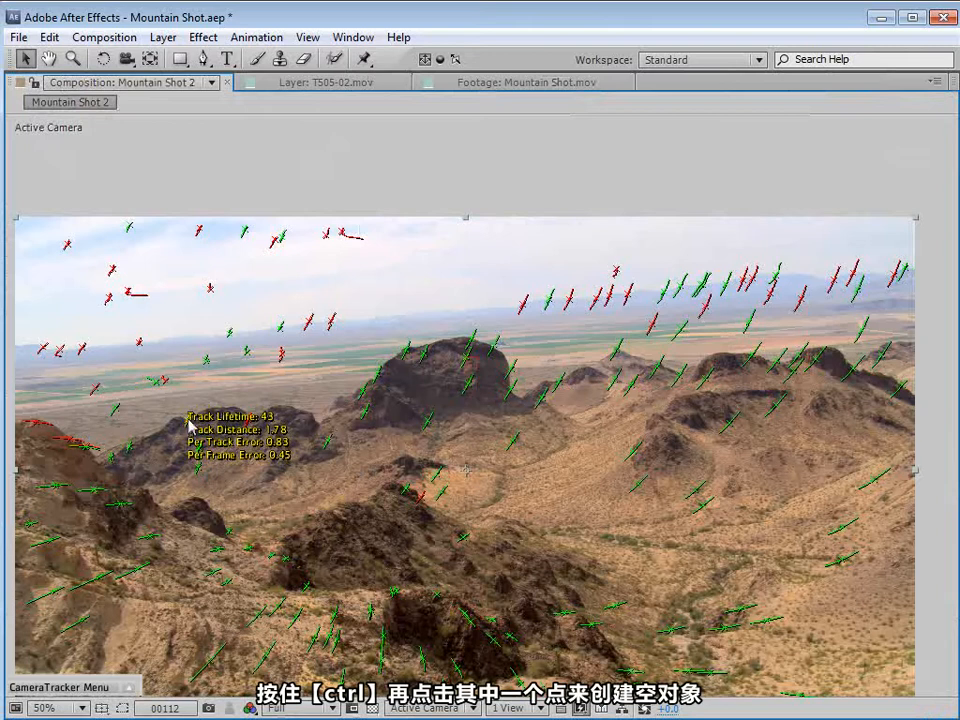
pyautogui.rightClick(190, 425)
pyautogui.moveTo(268, 476)
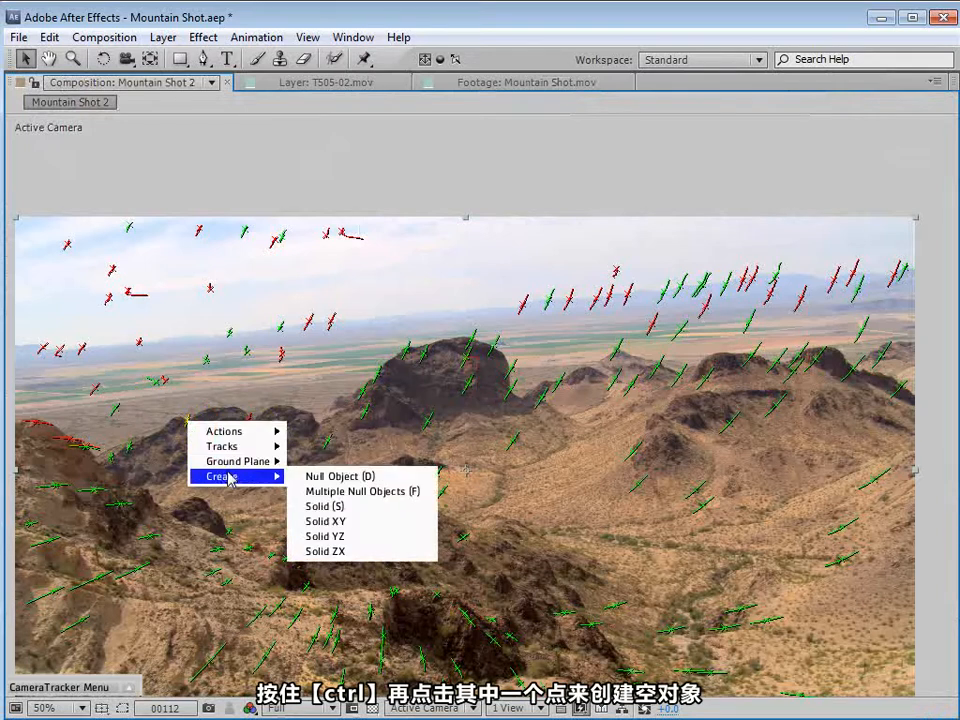
pyautogui.click(345, 478)
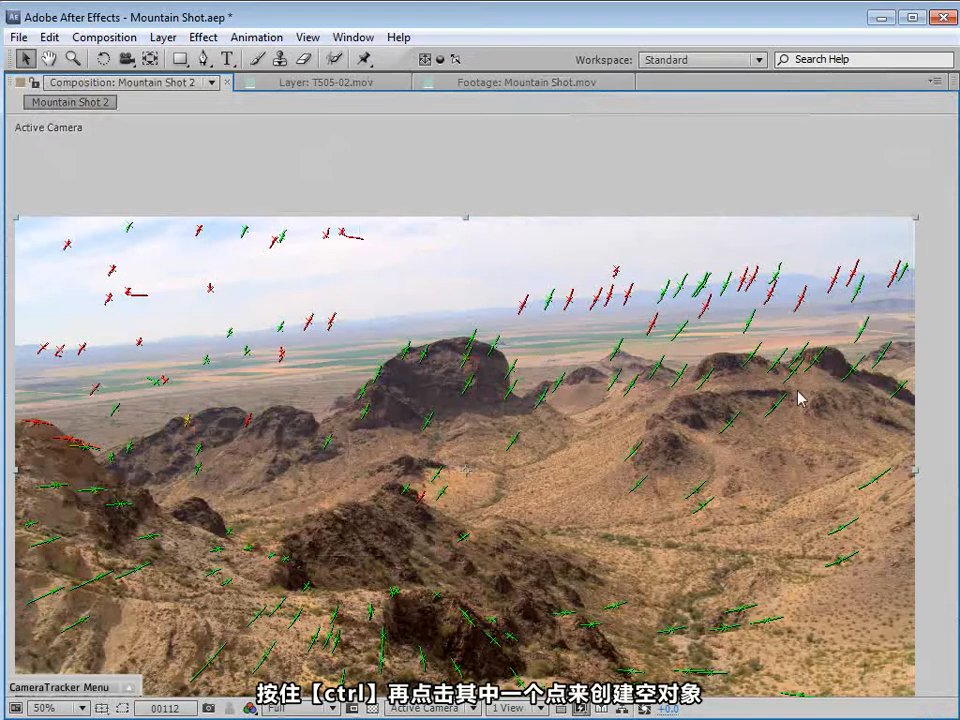
# - Create a null object from the track point on the dark hilltop to the right of the central butte
pyautogui.click(754, 358)
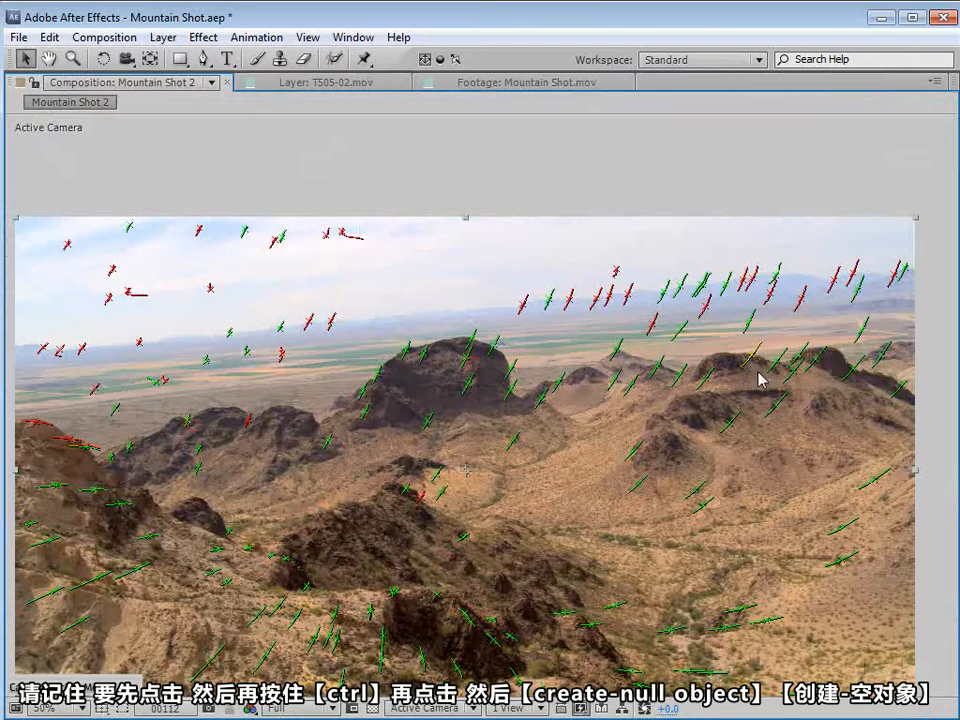
pyautogui.rightClick(754, 358)
pyautogui.moveTo(786, 409)
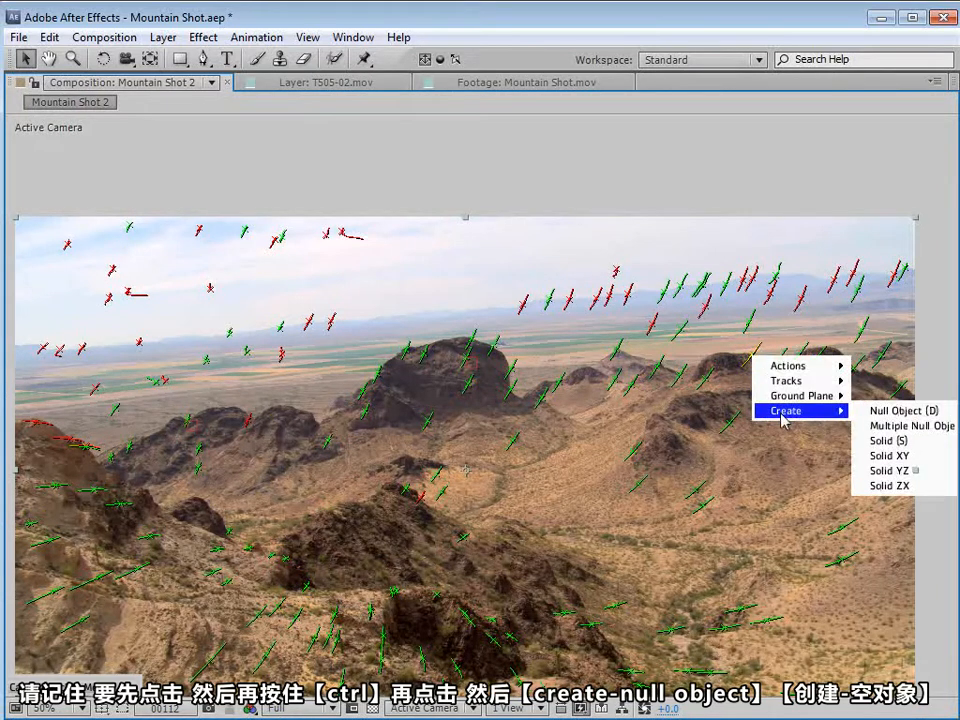
pyautogui.click(886, 409)
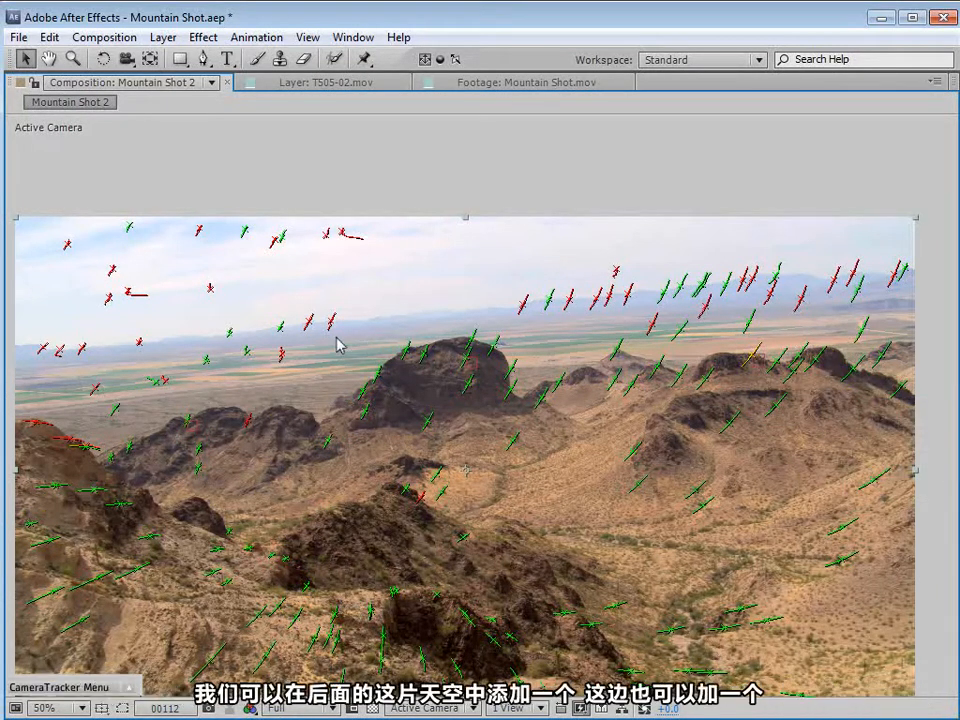
# - Create two more null objects from distant horizon track points, one left and one right of the central butte
pyautogui.rightClick(281, 331)
pyautogui.moveTo(346, 384)
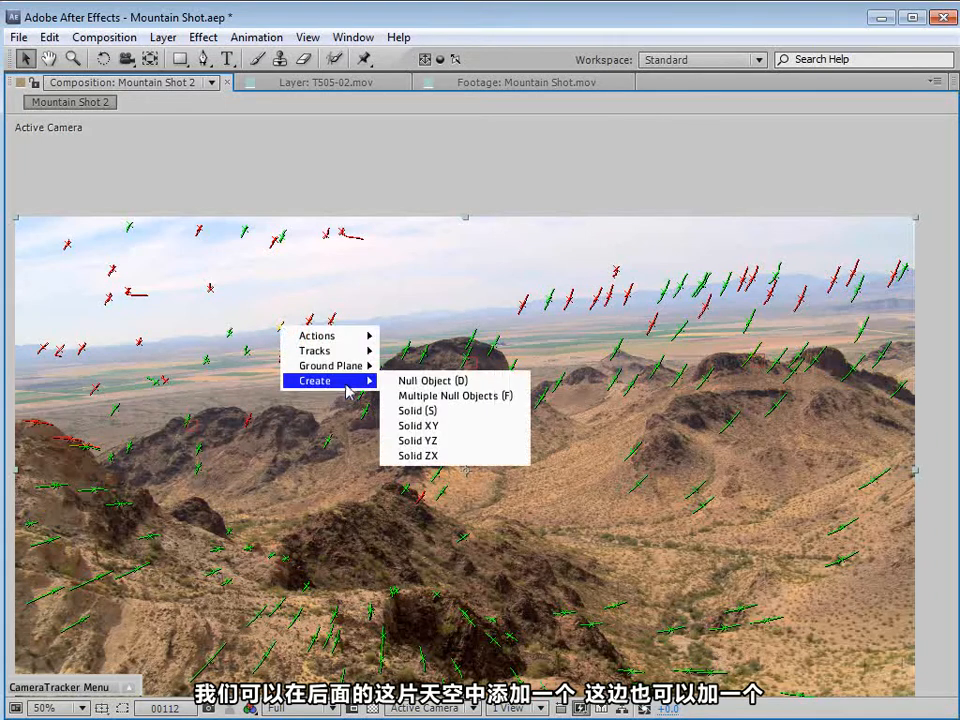
pyautogui.click(400, 380)
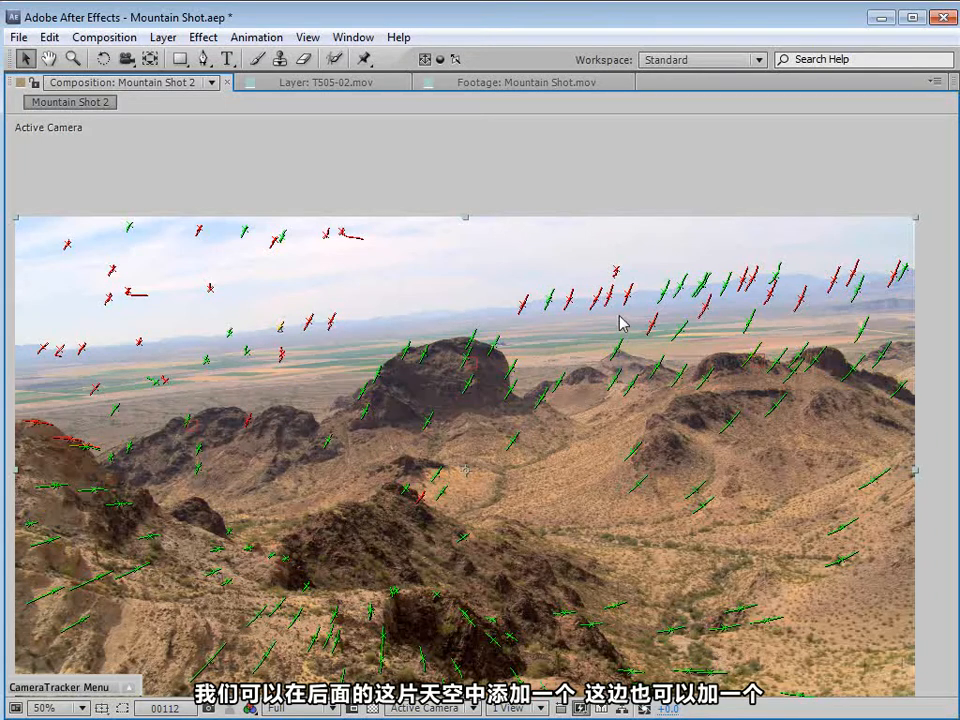
pyautogui.rightClick(680, 290)
pyautogui.moveTo(720, 343)
pyautogui.click(832, 344)
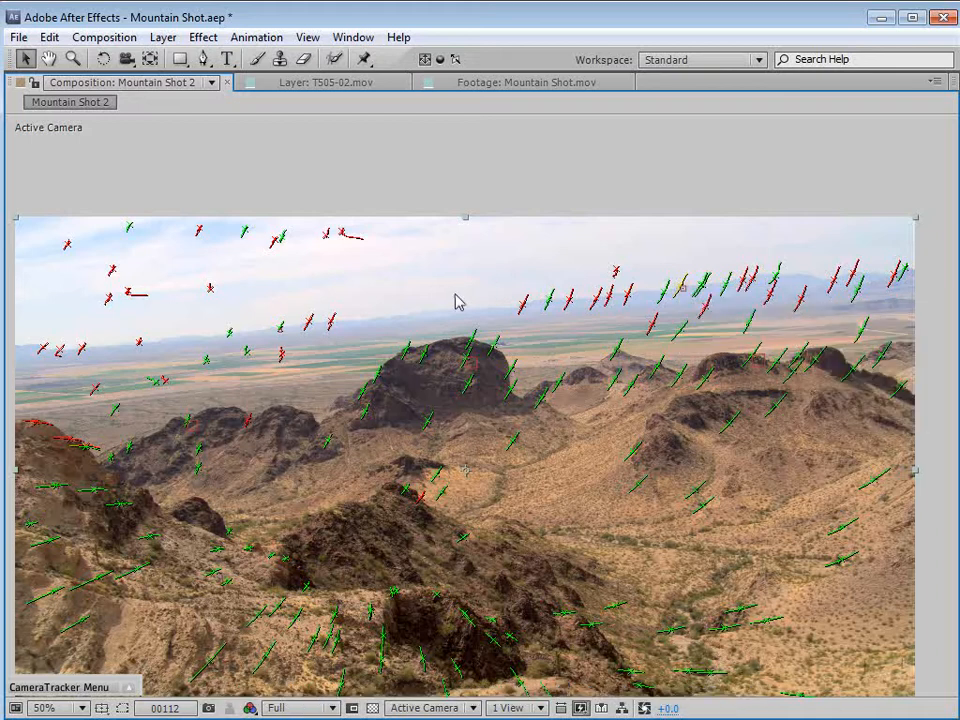
pyautogui.moveTo(707, 514)
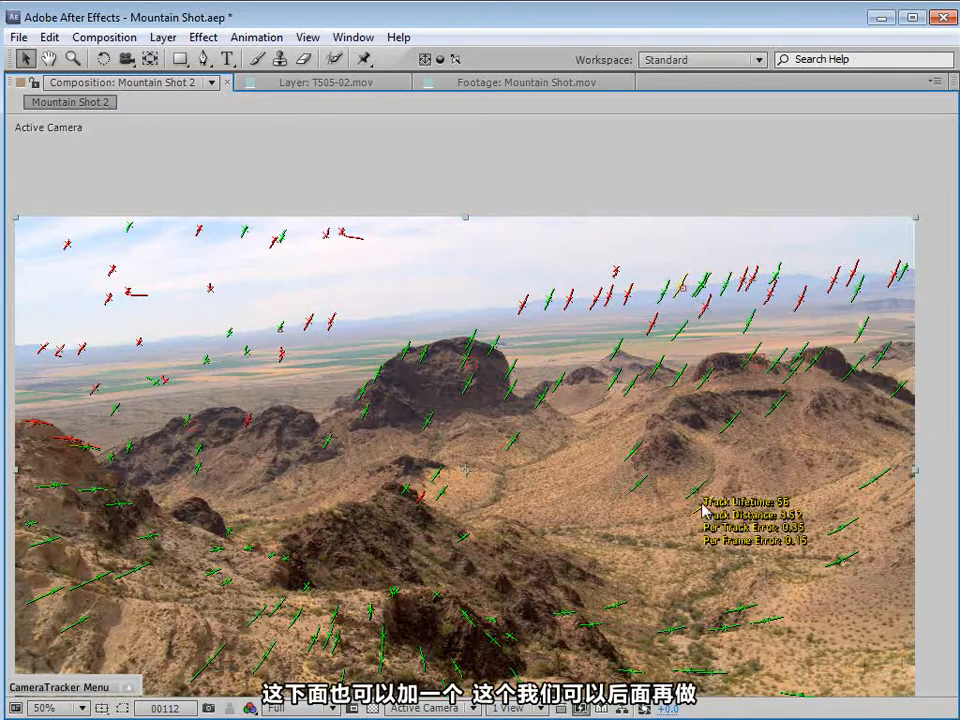
# - Create a null object from a track point on the desert slope below the hills right of the central butte
pyautogui.rightClick(703, 512)
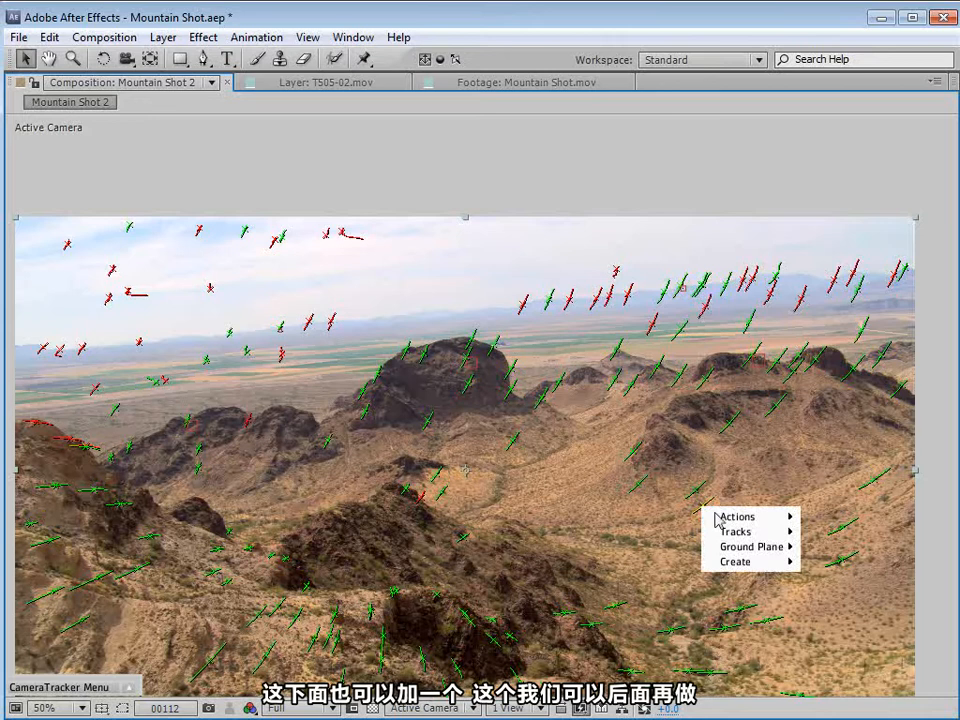
pyautogui.moveTo(714, 561)
pyautogui.click(820, 565)
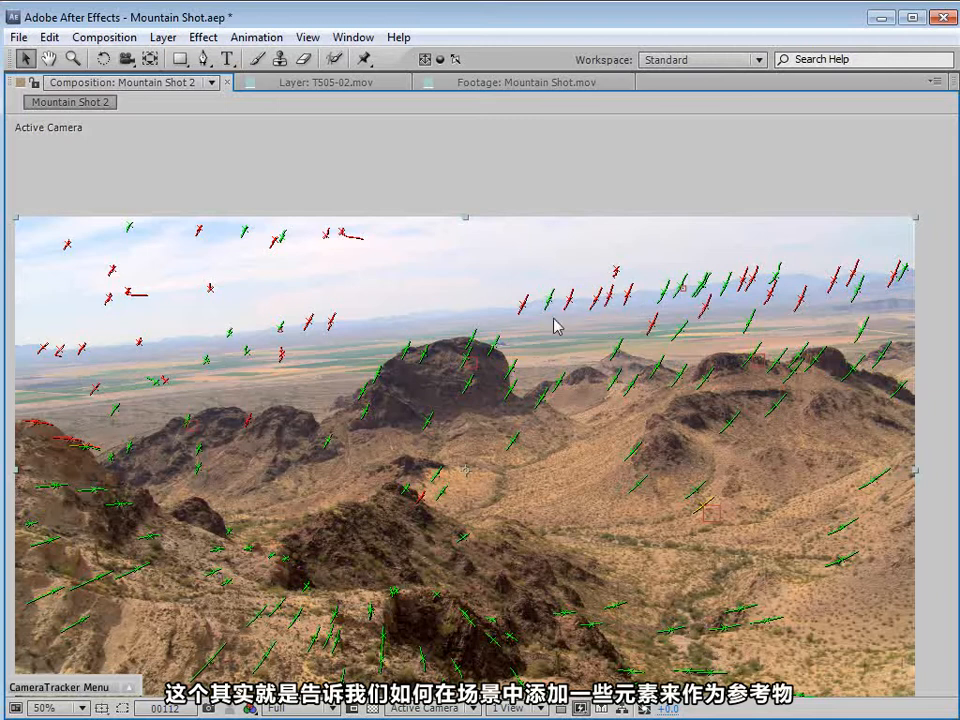
# - Go back to frame 24 and create a null object from a track point on the left rocky slope beside the gap
pyautogui.scroll(-2, 555, 326)
pyautogui.press('`')
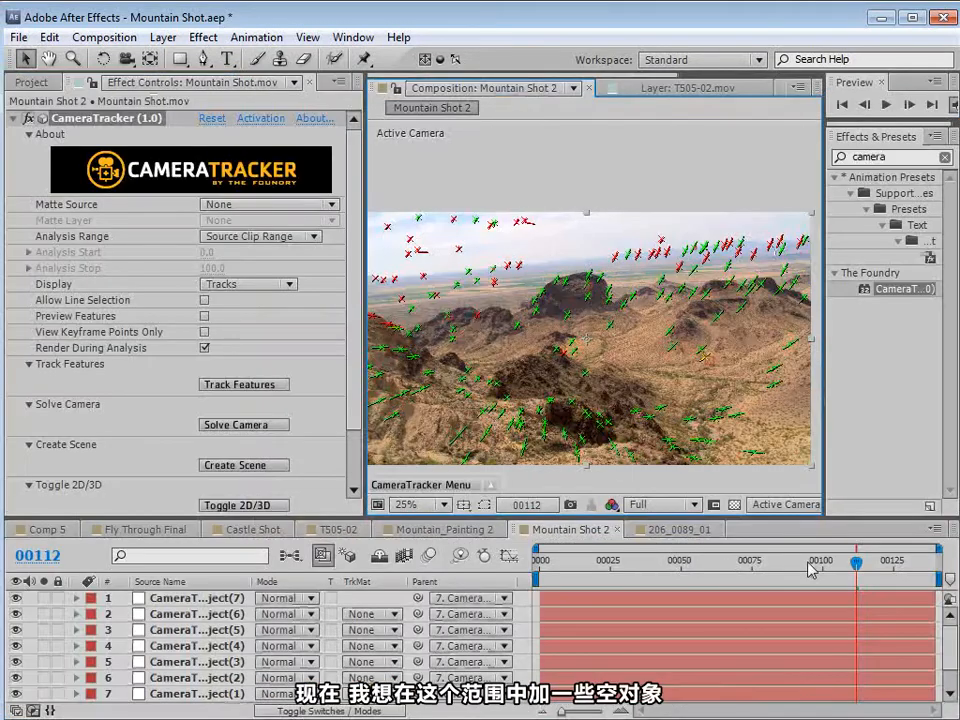
pyautogui.moveTo(810, 570); pyautogui.dragTo(702, 563)
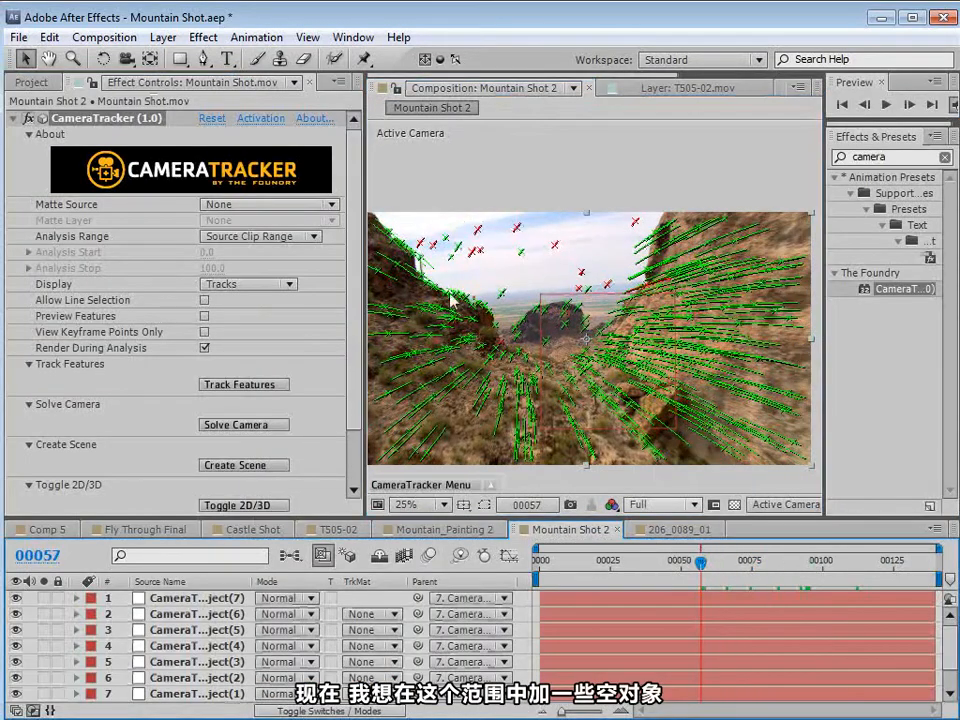
pyautogui.press('pageup')
pyautogui.press('`')
pyautogui.scroll(2, 537, 401)
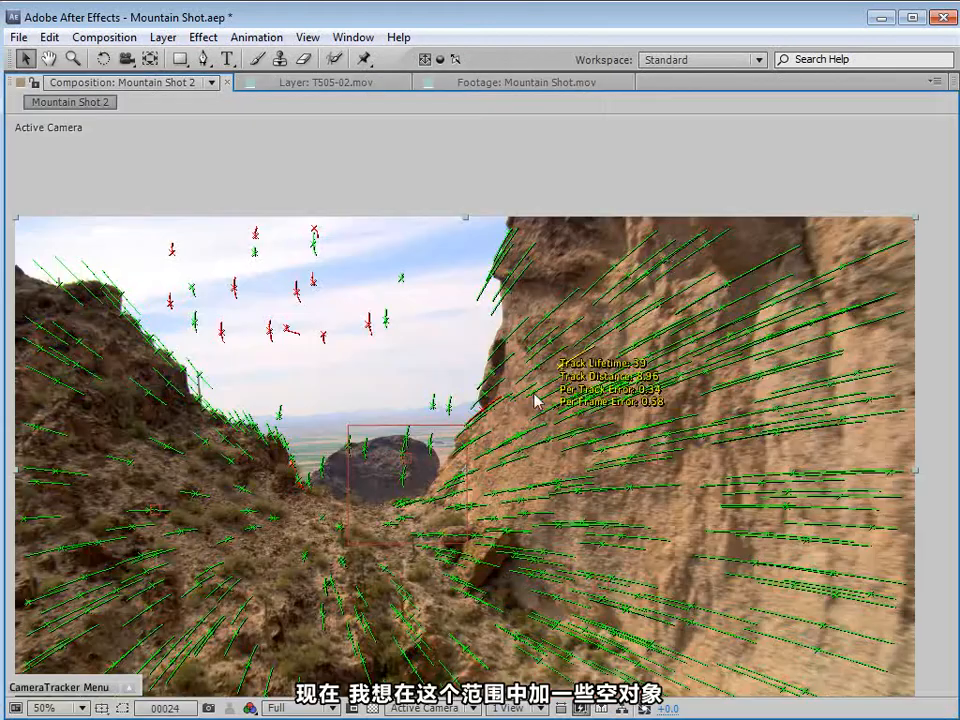
pyautogui.rightClick(246, 454)
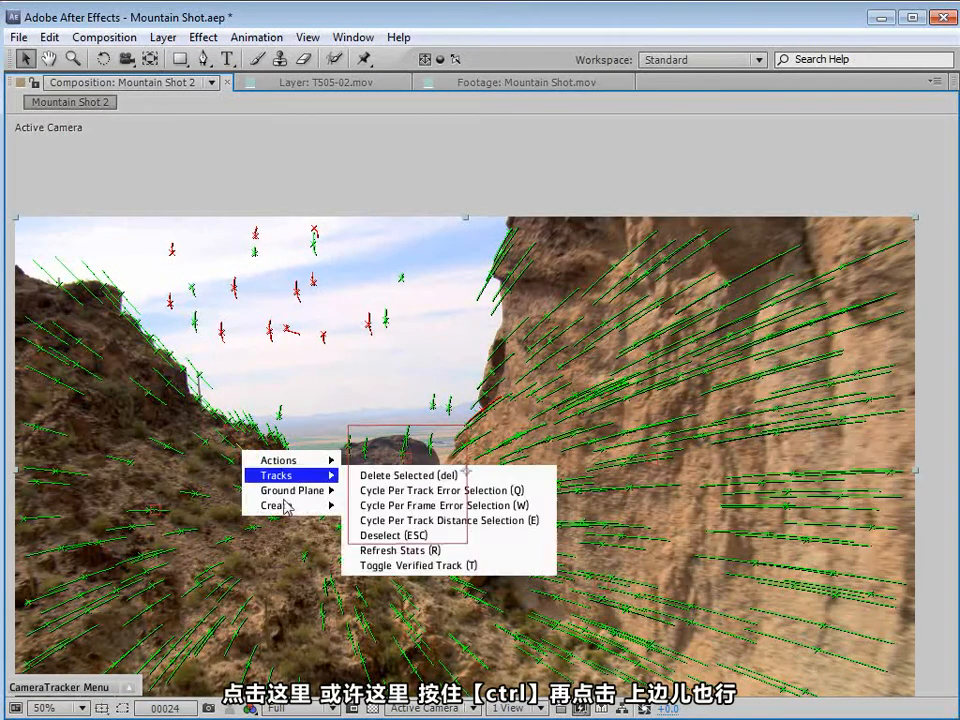
pyautogui.moveTo(300, 505)
pyautogui.click(374, 506)
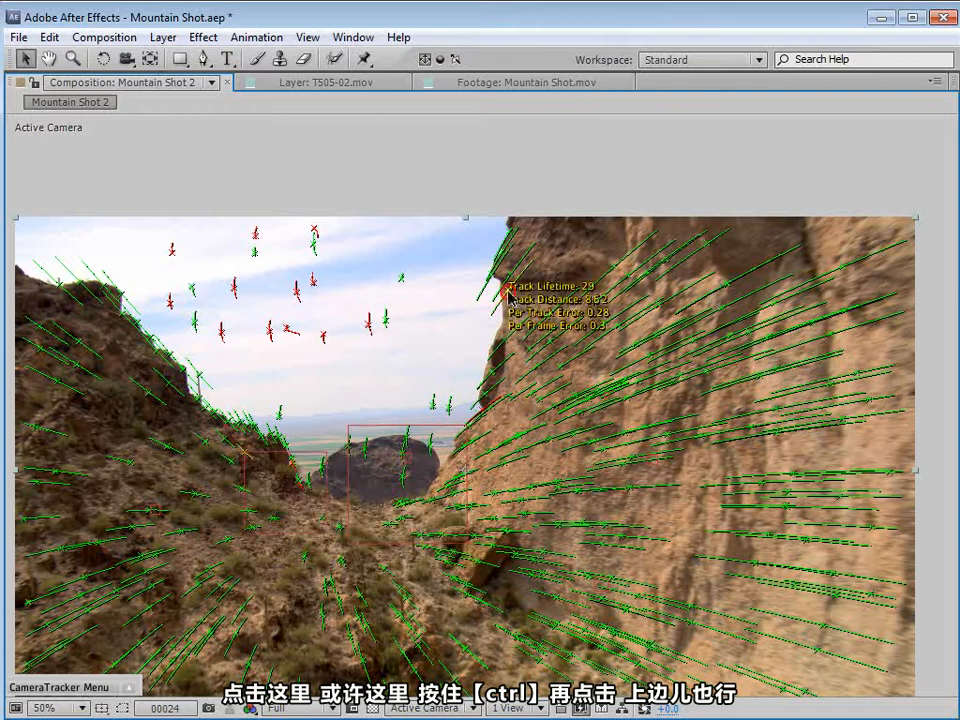
# - Create two more null objects at frame 24, one on the right cliff's edge and one on the left ridge's skyline
pyautogui.rightClick(513, 302)
pyautogui.moveTo(535, 347)
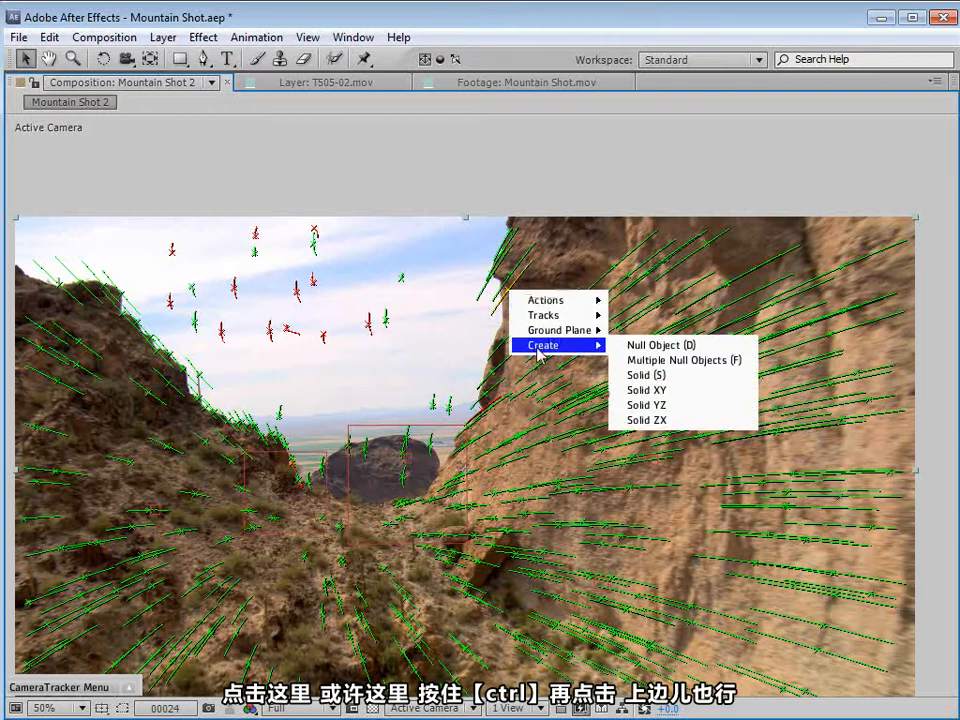
pyautogui.click(647, 352)
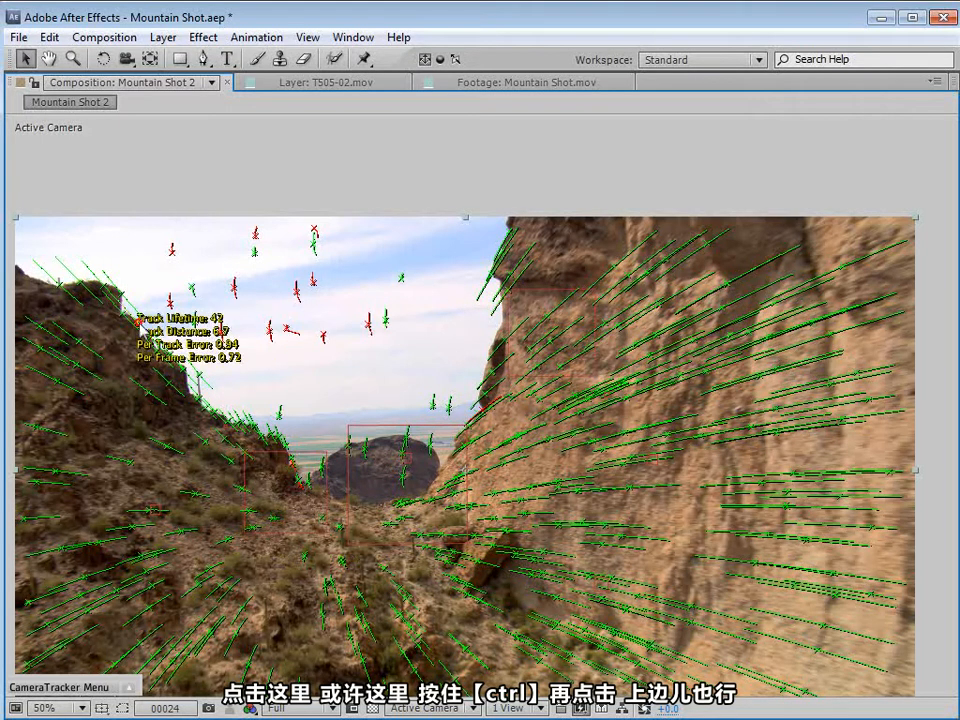
pyautogui.rightClick(142, 327)
pyautogui.click(521, 574)
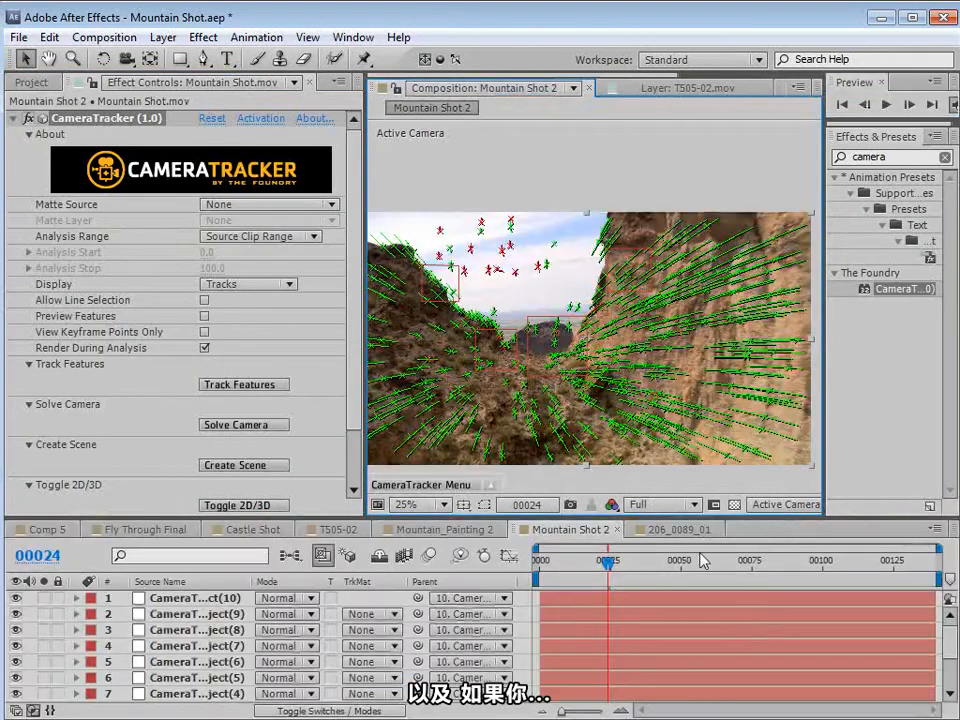
# - Go to frame 96 and create a null object from a track point on the near rock face at left
pyautogui.moveTo(605, 562); pyautogui.dragTo(809, 582)
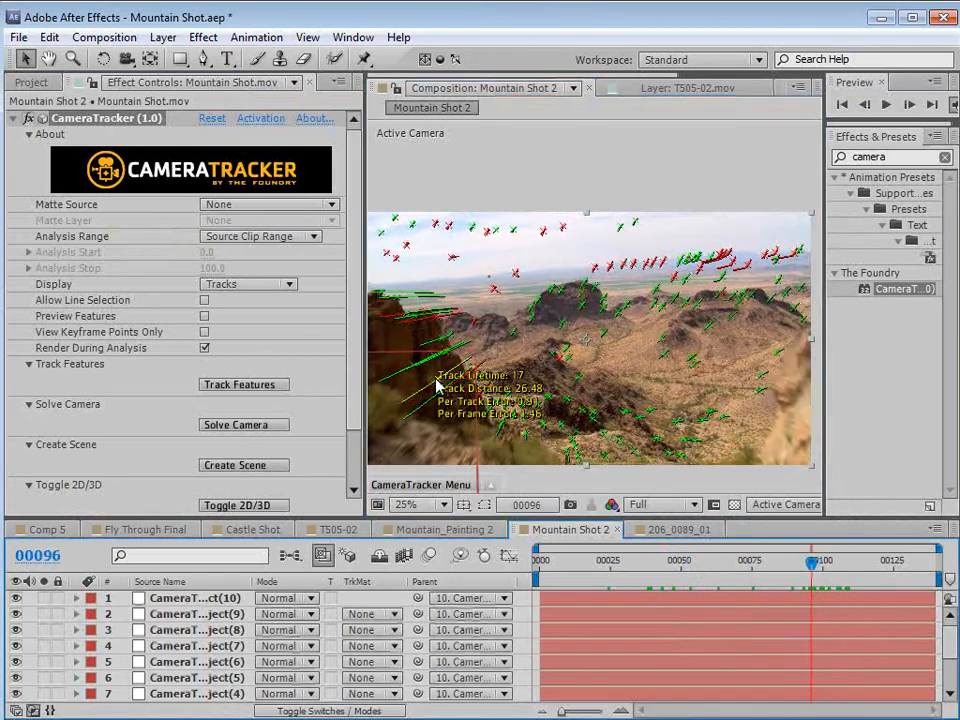
pyautogui.rightClick(503, 445)
pyautogui.moveTo(500, 433)
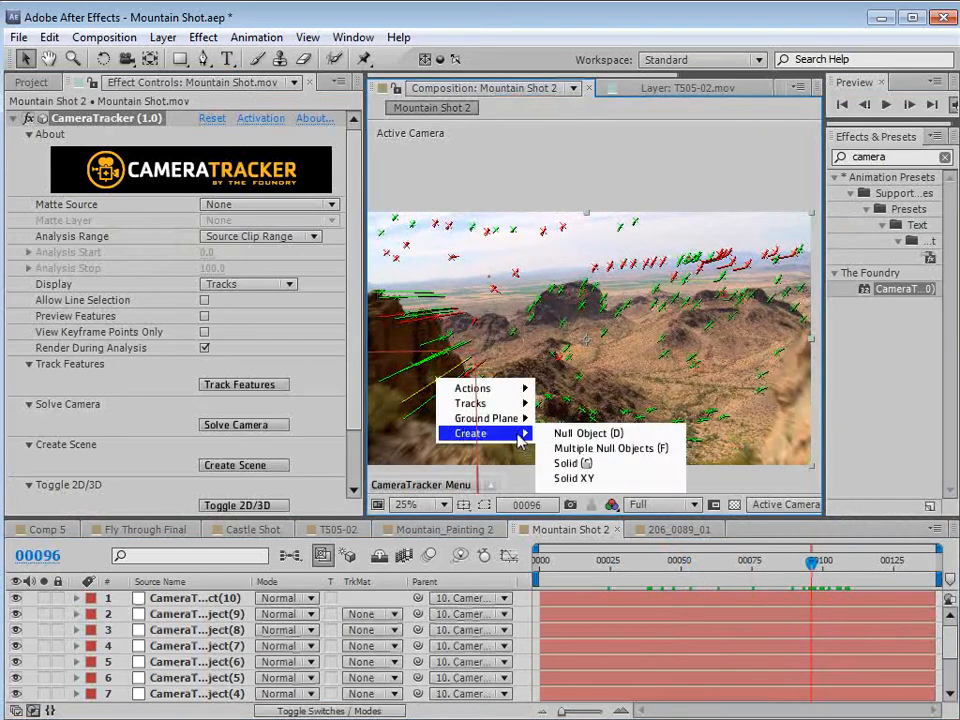
pyautogui.click(583, 433)
# - Hide CameraTracker's track points at frame 107 and examine how the null objects are spread through the enlarged scene
pyautogui.click(838, 564)
pyautogui.moveTo(838, 566)
pyautogui.mouseDown()
pyautogui.moveTo(855, 566)
pyautogui.moveTo(844, 566)
pyautogui.mouseUp()
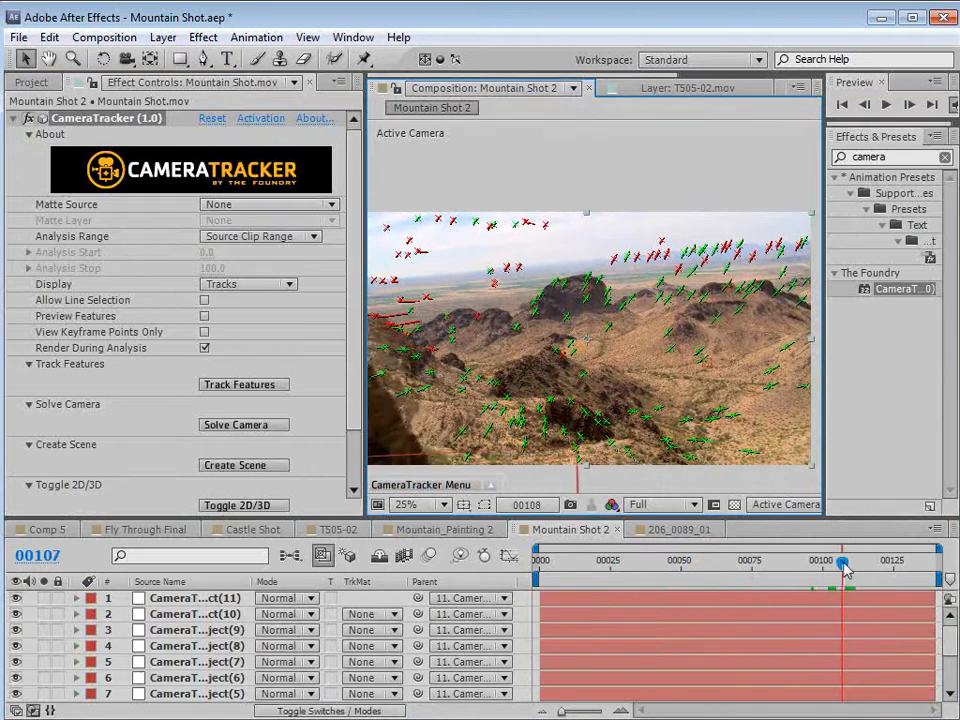
pyautogui.scroll(-1, 577, 357)
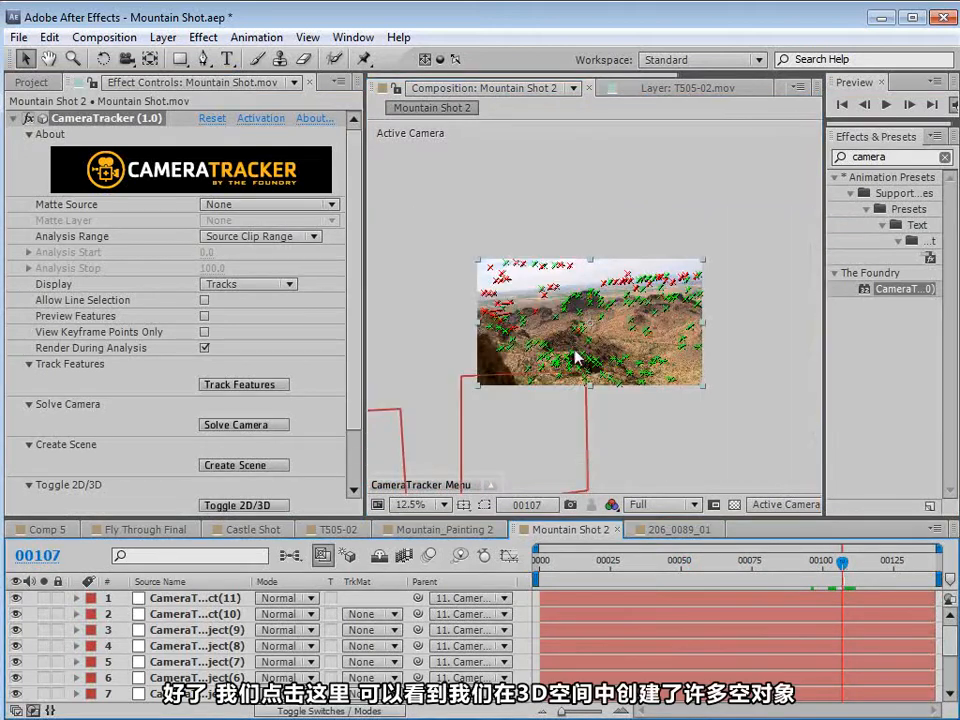
pyautogui.click(12, 119)
pyautogui.click(107, 229)
pyautogui.scroll(1, 640, 370)
pyautogui.press('`')
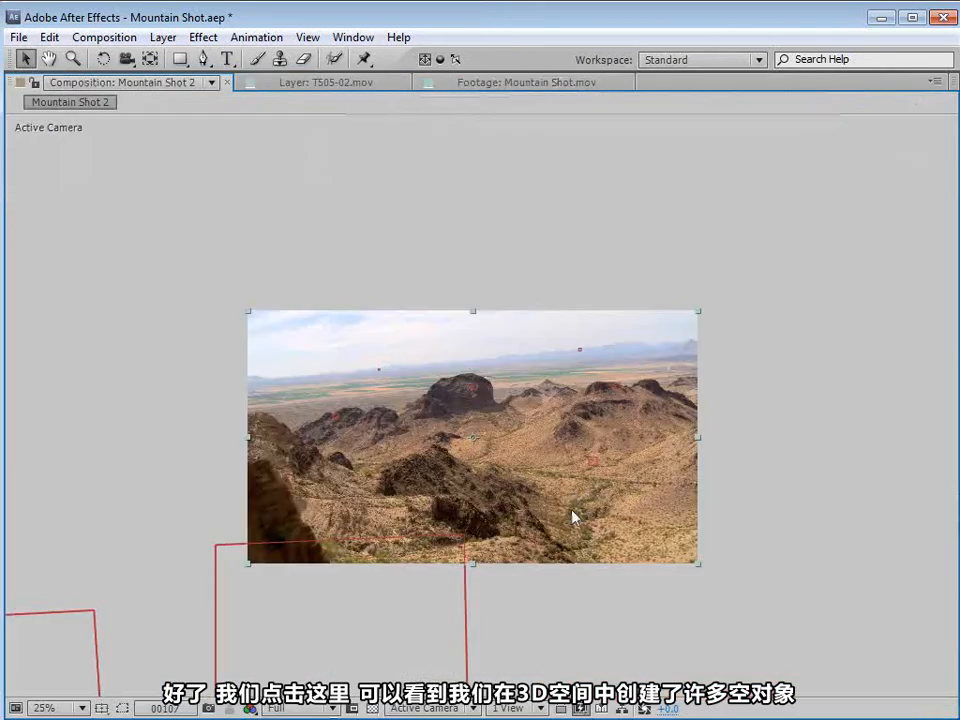
pyautogui.scroll(2, 560, 505)
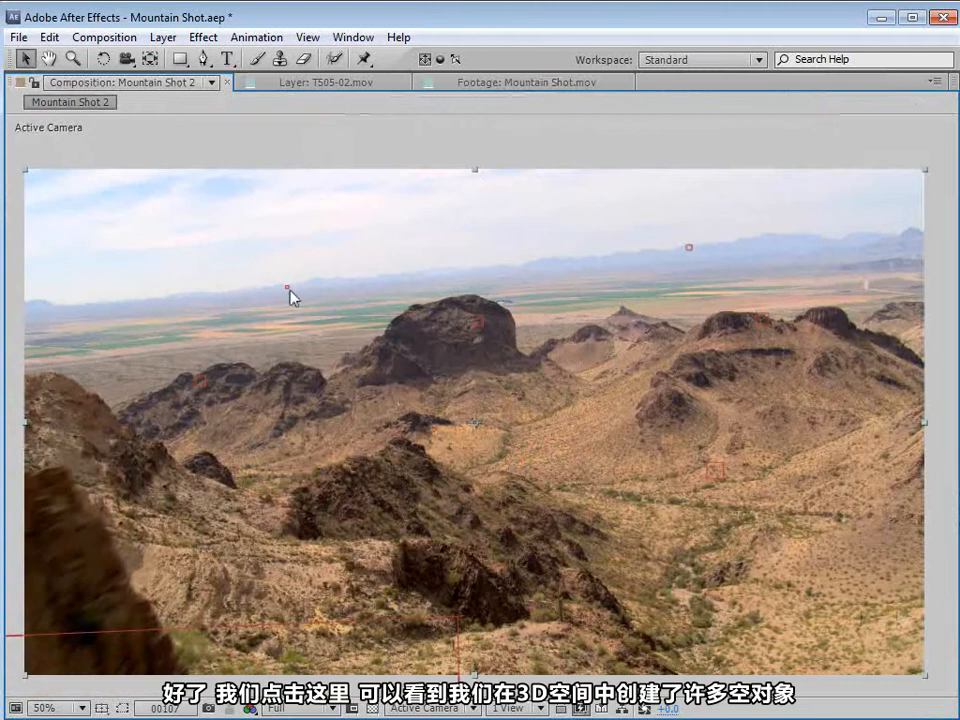
pyautogui.scroll(-1, 550, 306)
pyautogui.press('`')
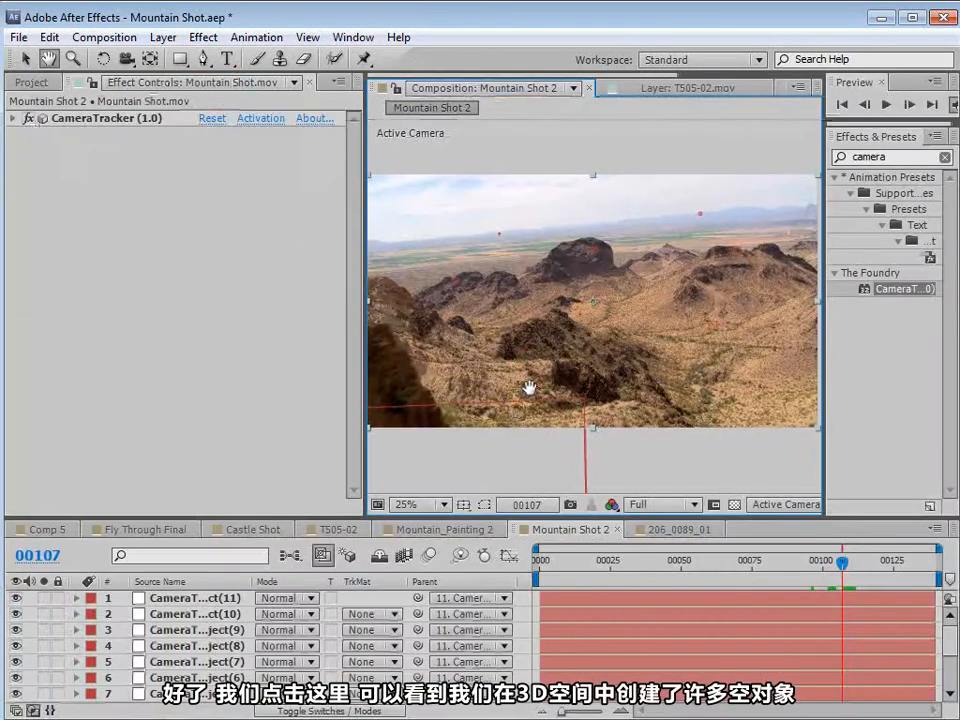
# - Widen the composition view and scrub through the shot, ending at frame 40, to review how the foreground cliffs overlap the background
pyautogui.moveTo(366, 446); pyautogui.dragTo(253, 446)
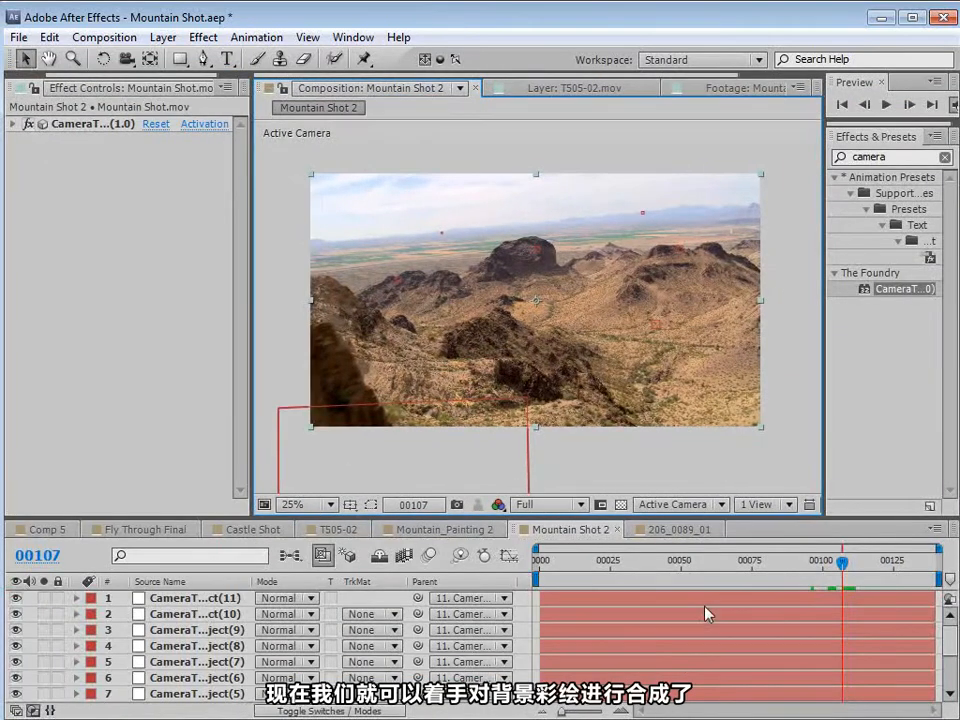
pyautogui.moveTo(842, 562); pyautogui.dragTo(655, 566)
pyautogui.moveTo(710, 568); pyautogui.dragTo(852, 578)
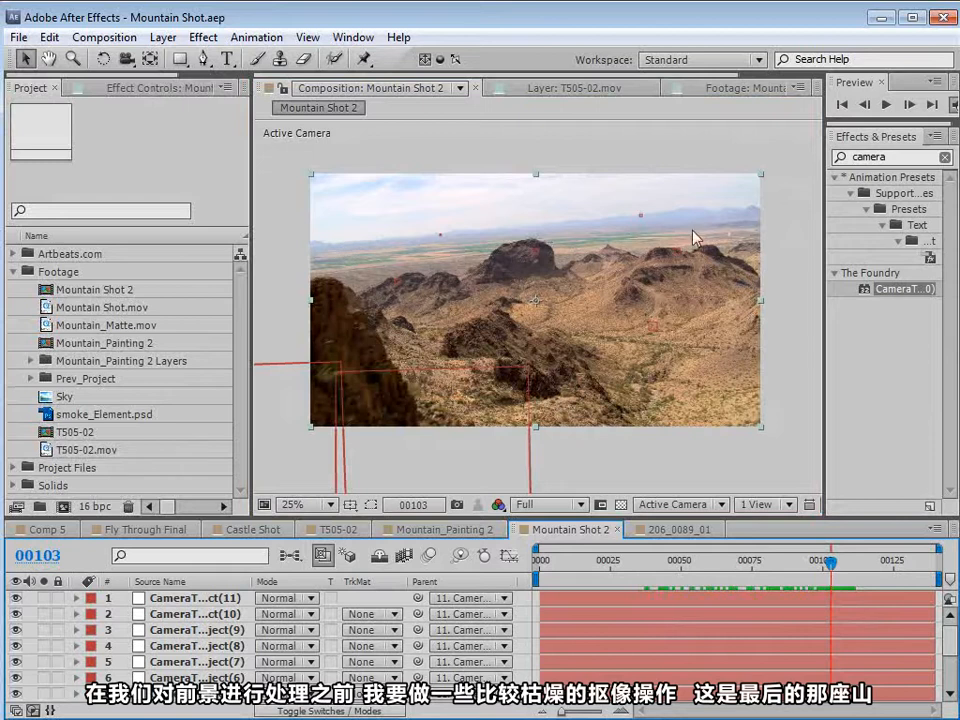
pyautogui.moveTo(803, 578); pyautogui.dragTo(652, 581)
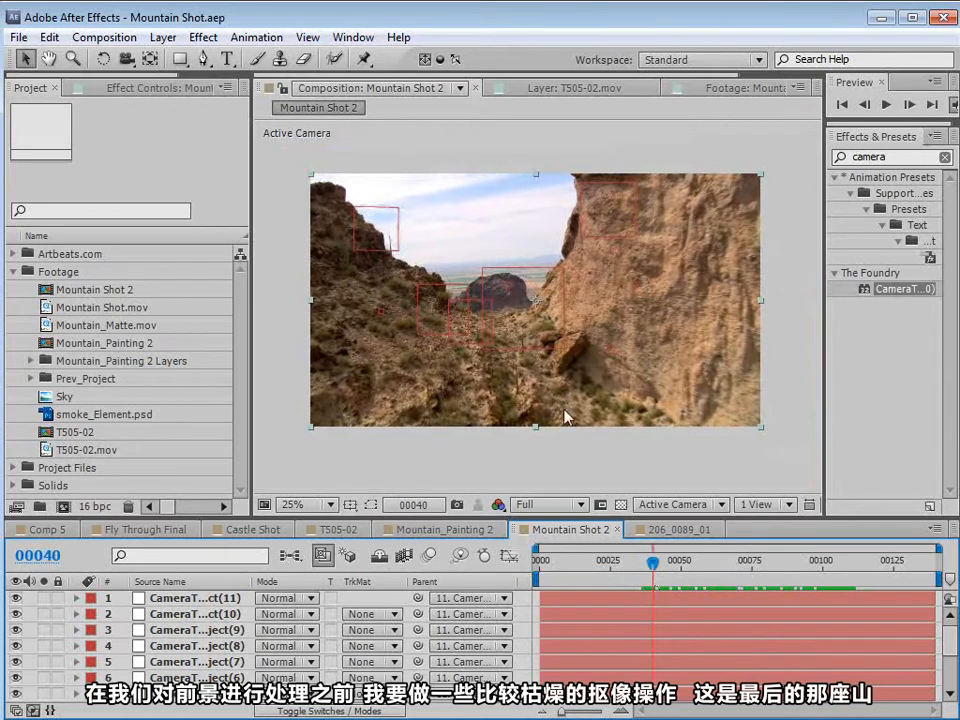
# - Rename the Mountain Shot 2 composition as Mountain Composite in its composition settings
pyautogui.click(118, 40)
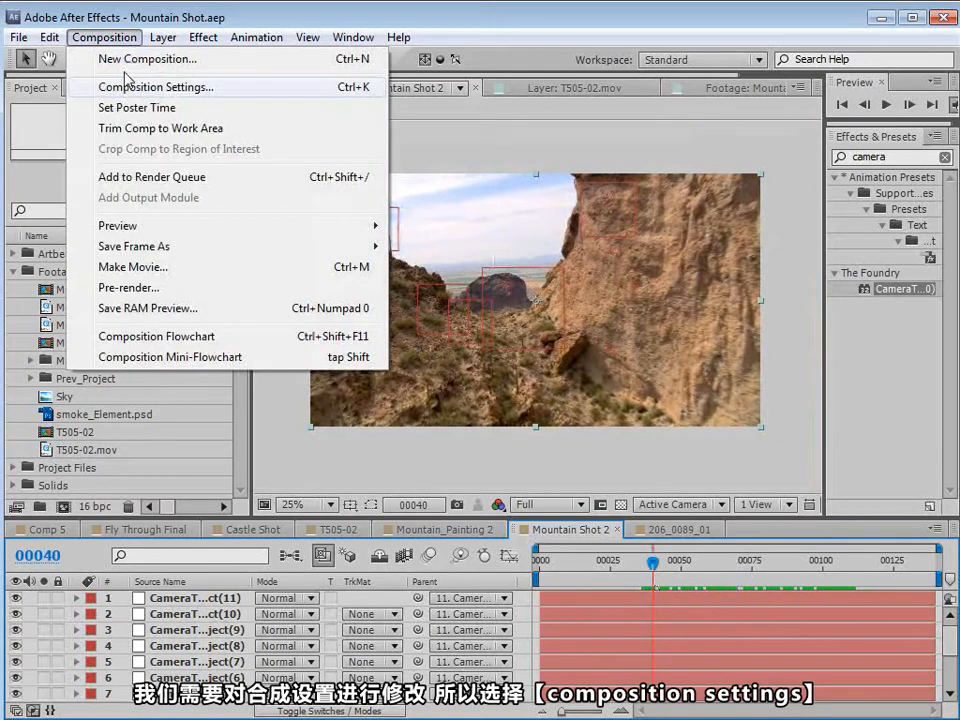
pyautogui.click(208, 92)
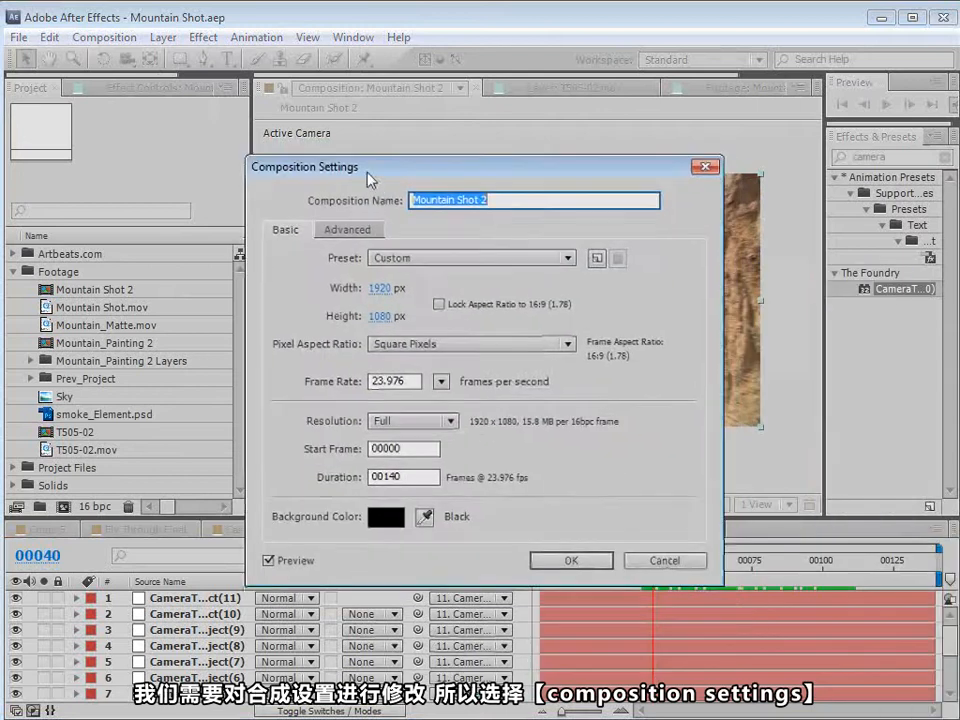
pyautogui.write('Mountain Comp')
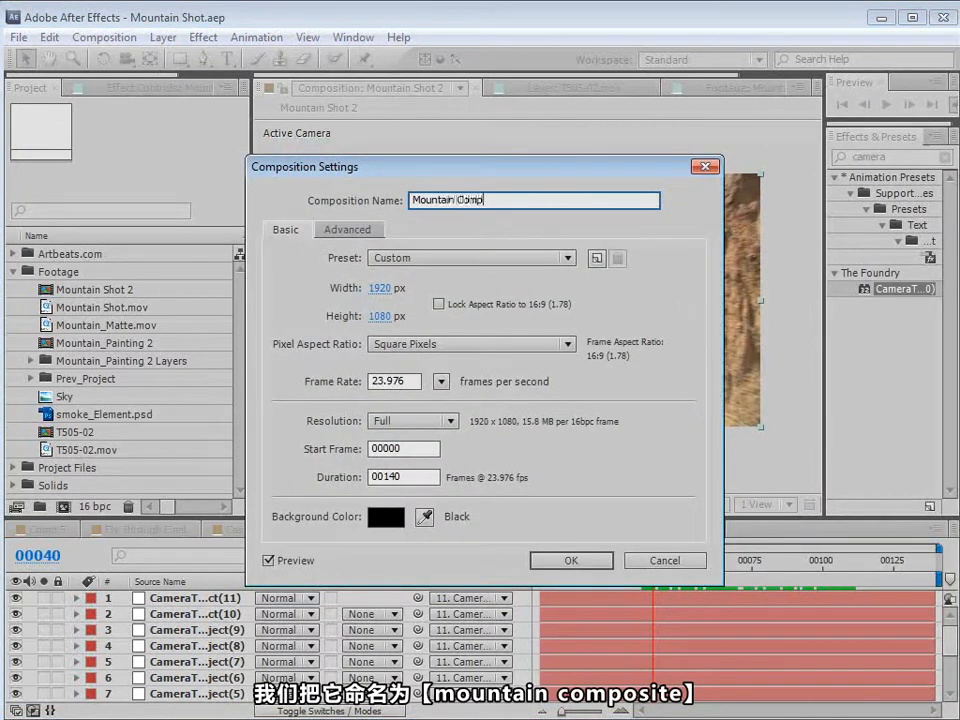
pyautogui.write('osite')
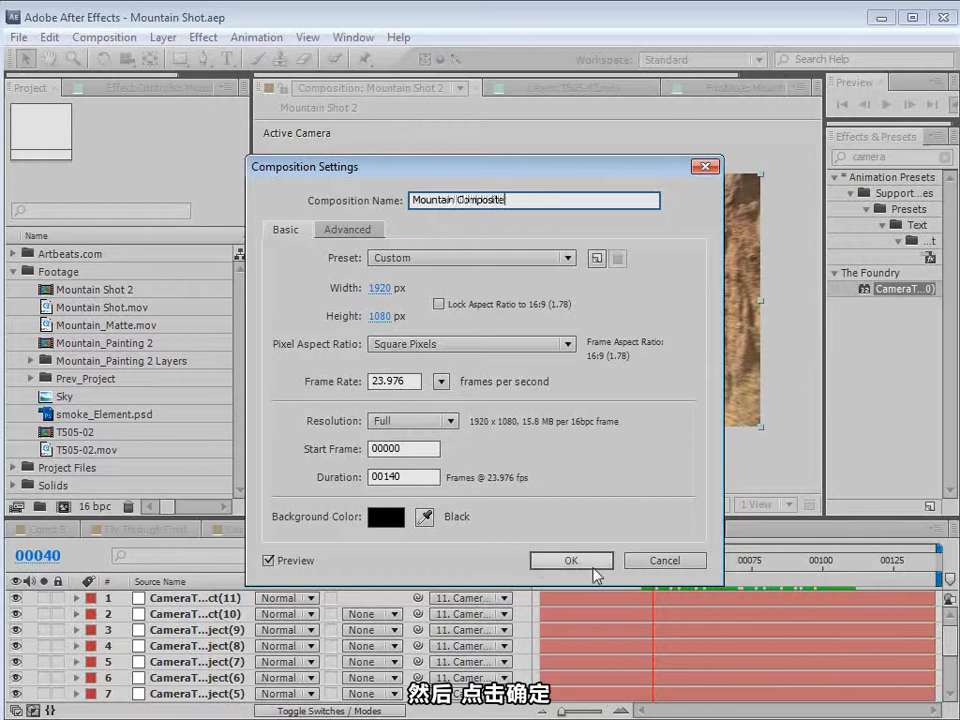
pyautogui.click(588, 563)
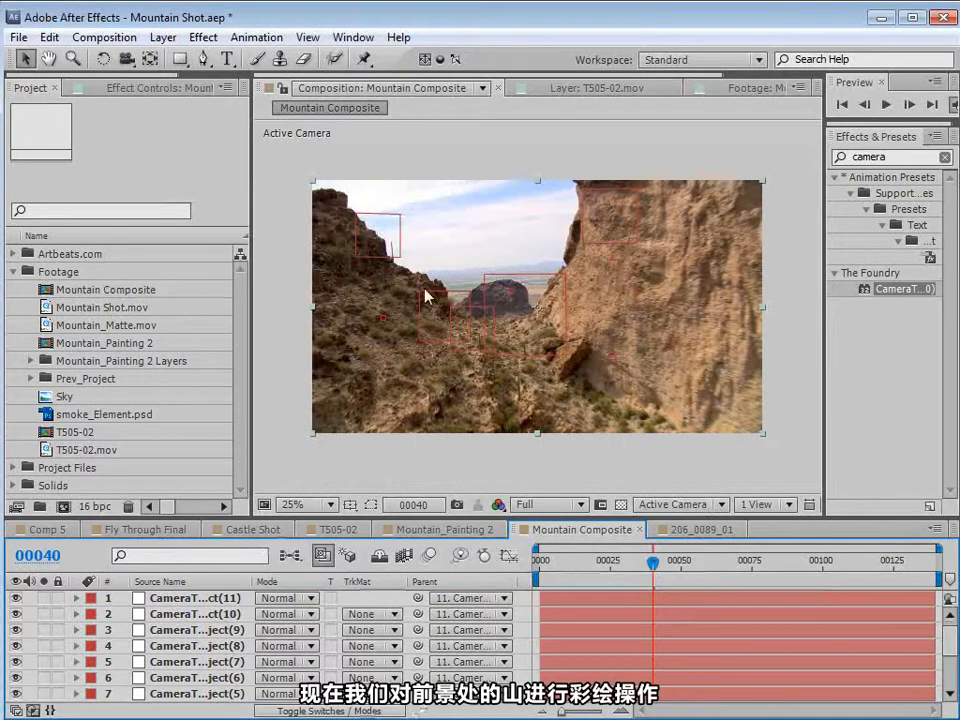
# - Check the foreground ridge edges up to frame 45 and duplicate the Mountain Composite composition in the project
pyautogui.scroll(1, 530, 315)
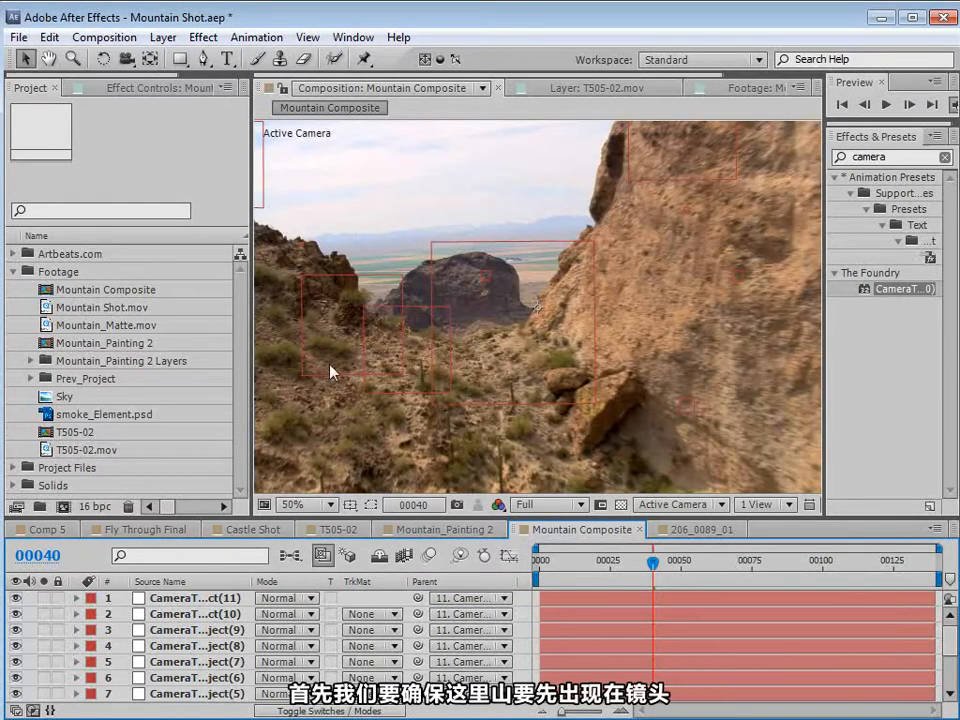
pyautogui.moveTo(653, 562); pyautogui.dragTo(672, 575)
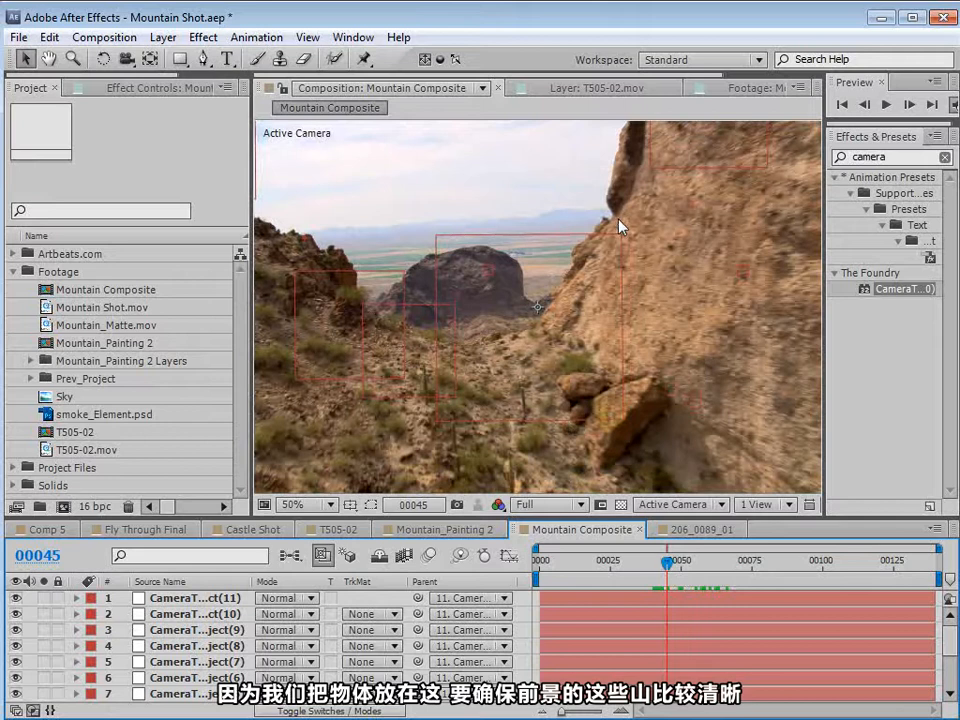
pyautogui.scroll(-1, 618, 228)
pyautogui.click(90, 289)
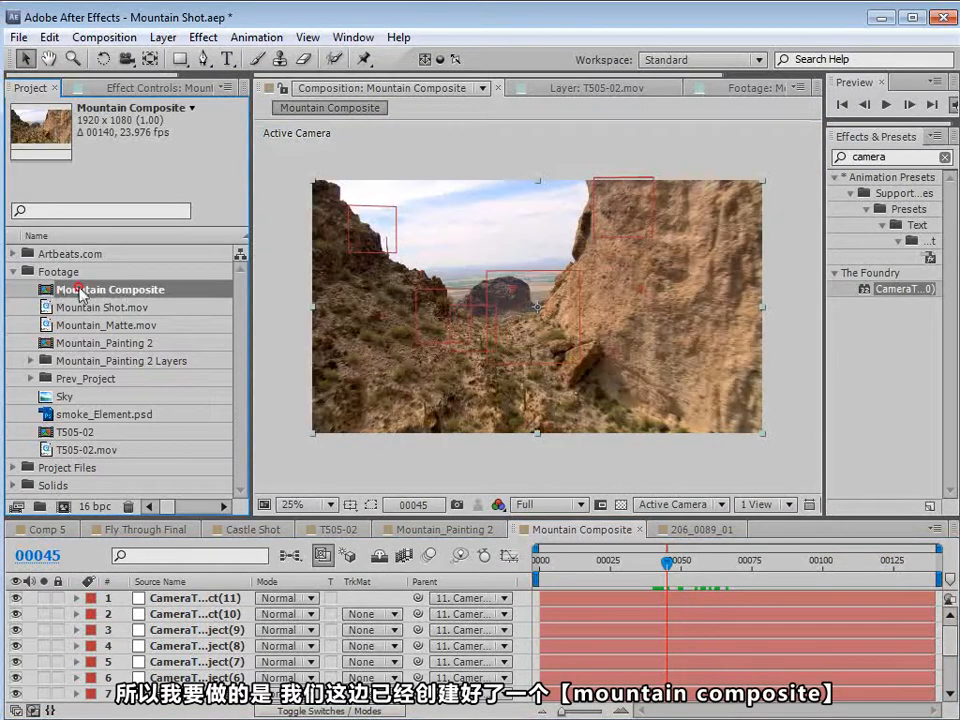
pyautogui.click(49, 37)
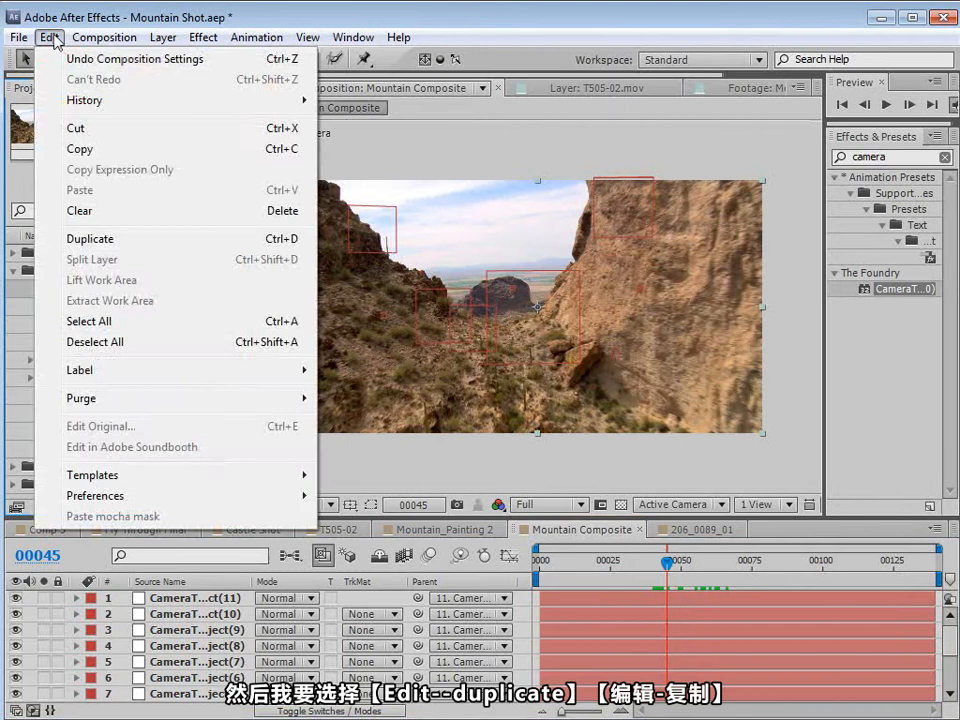
pyautogui.click(102, 240)
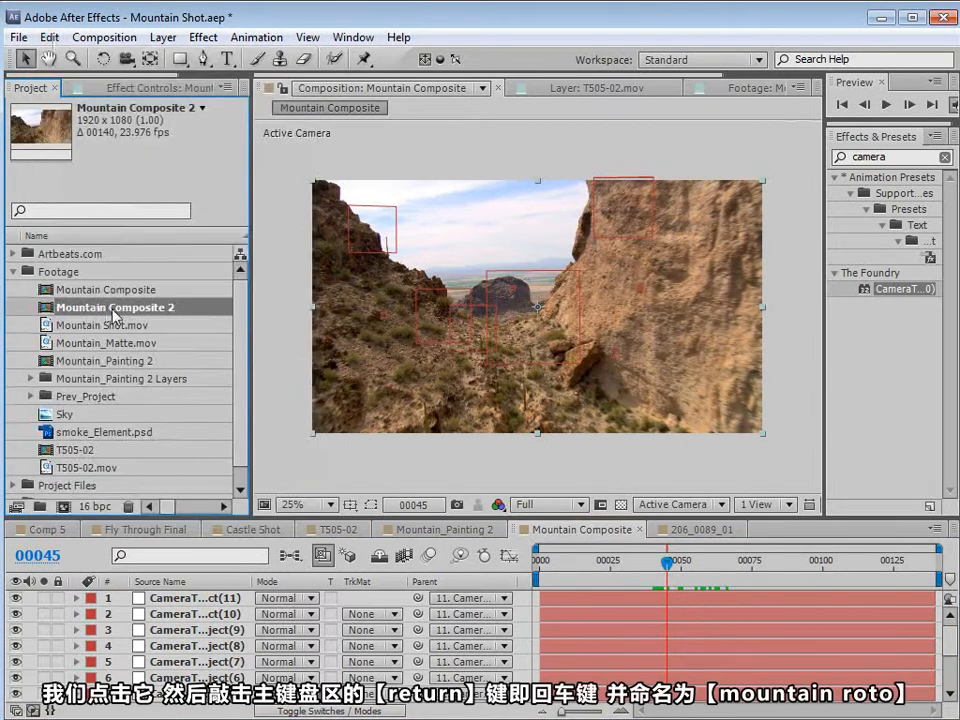
# - Rename the duplicated composition as Mountain Roto and open it with slightly more room for the timeline
pyautogui.press('Return')
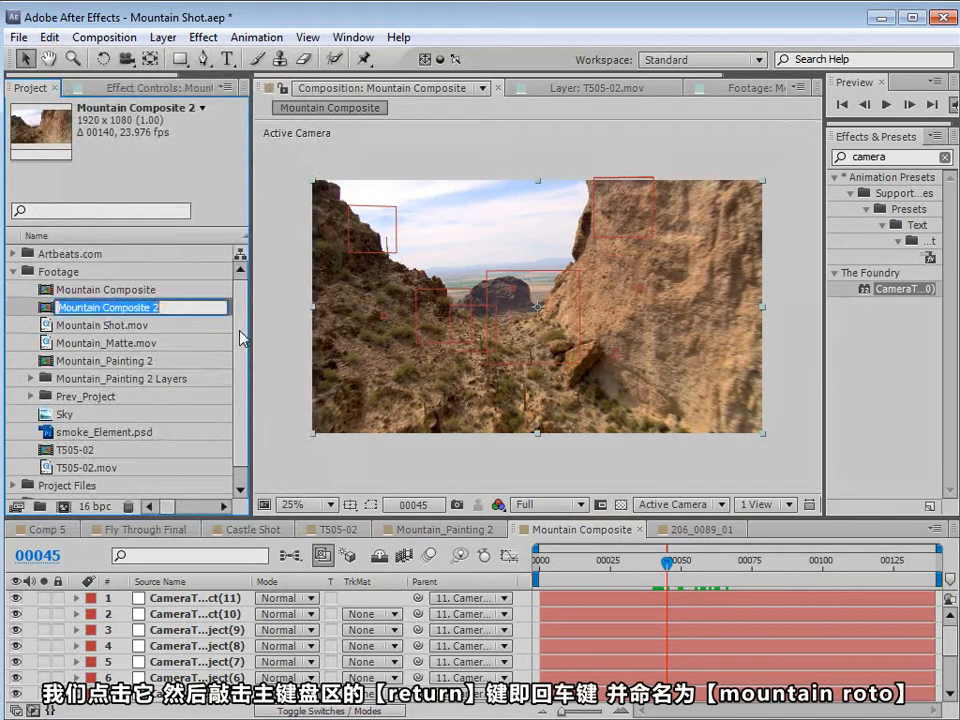
pyautogui.write('Mount')
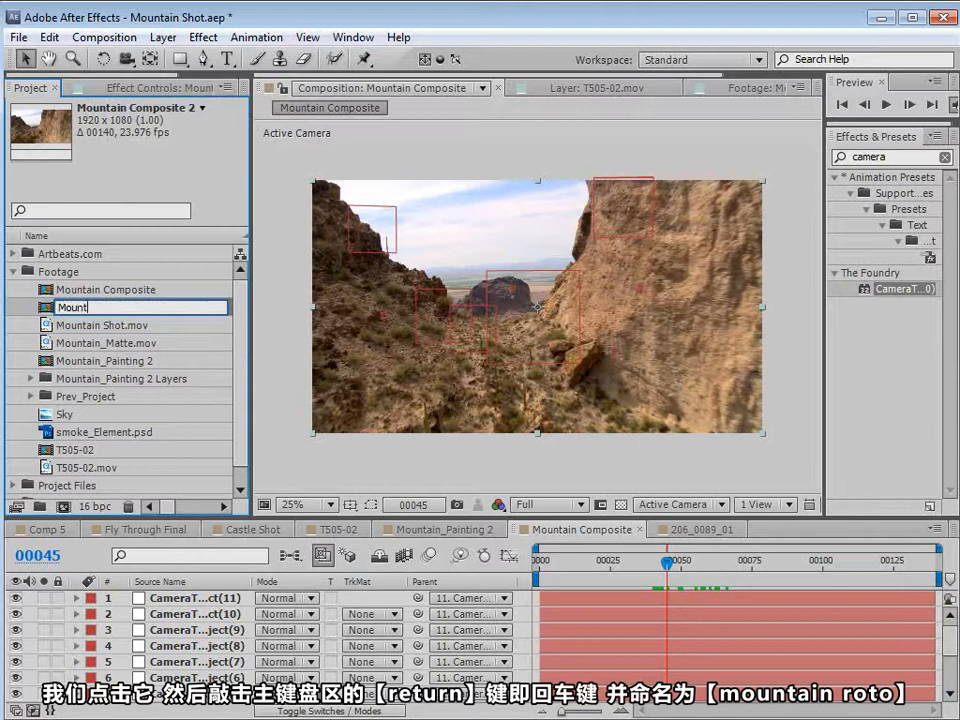
pyautogui.write('ain Roto')
pyautogui.press('Return')
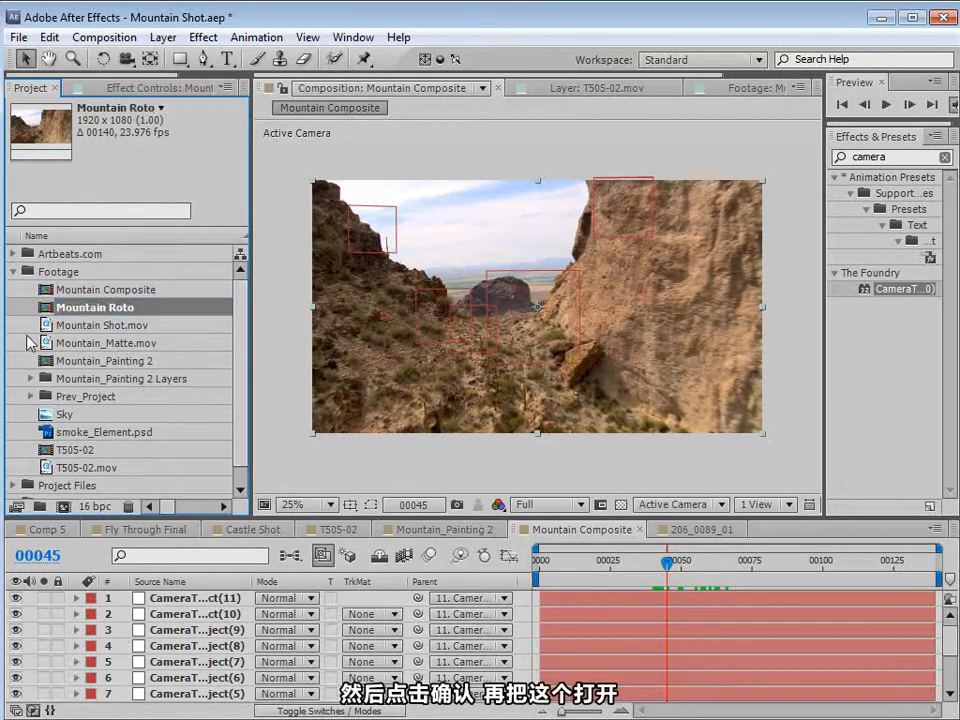
pyautogui.doubleClick(46, 308)
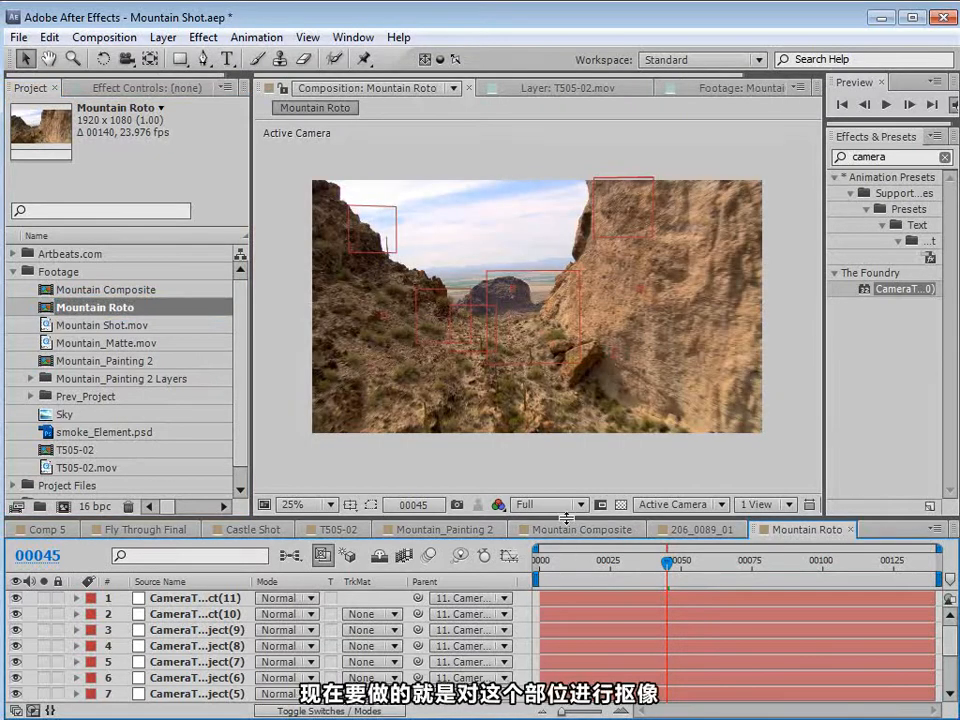
pyautogui.moveTo(567, 517); pyautogui.dragTo(567, 512)
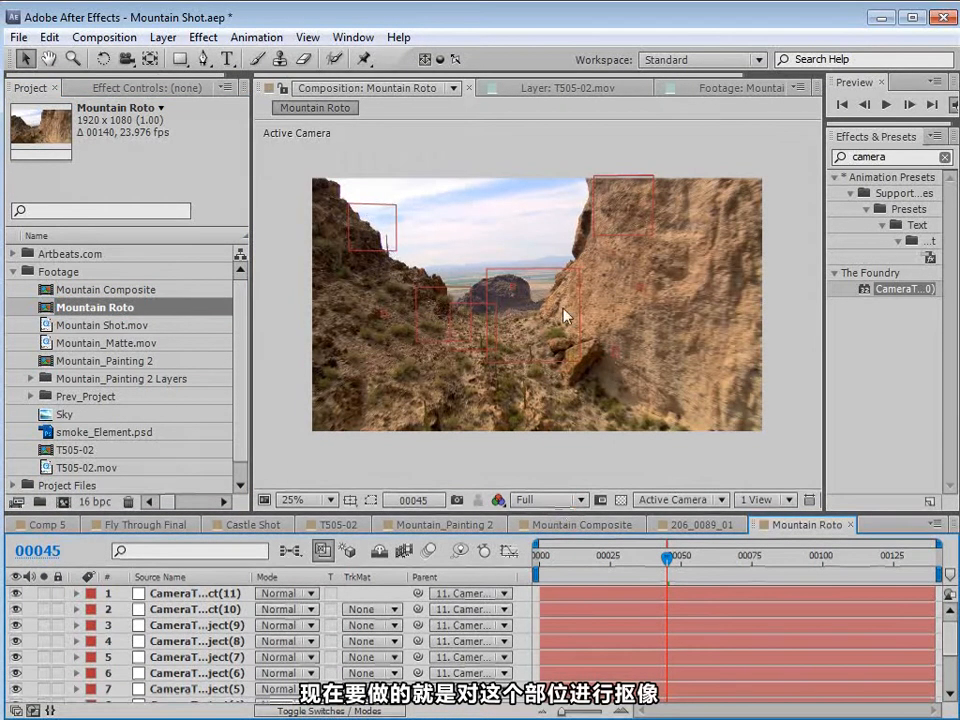
# - Examine at an enlarged size where the foreground ridges meet the dark background mountain at frame 45
pyautogui.press('`')
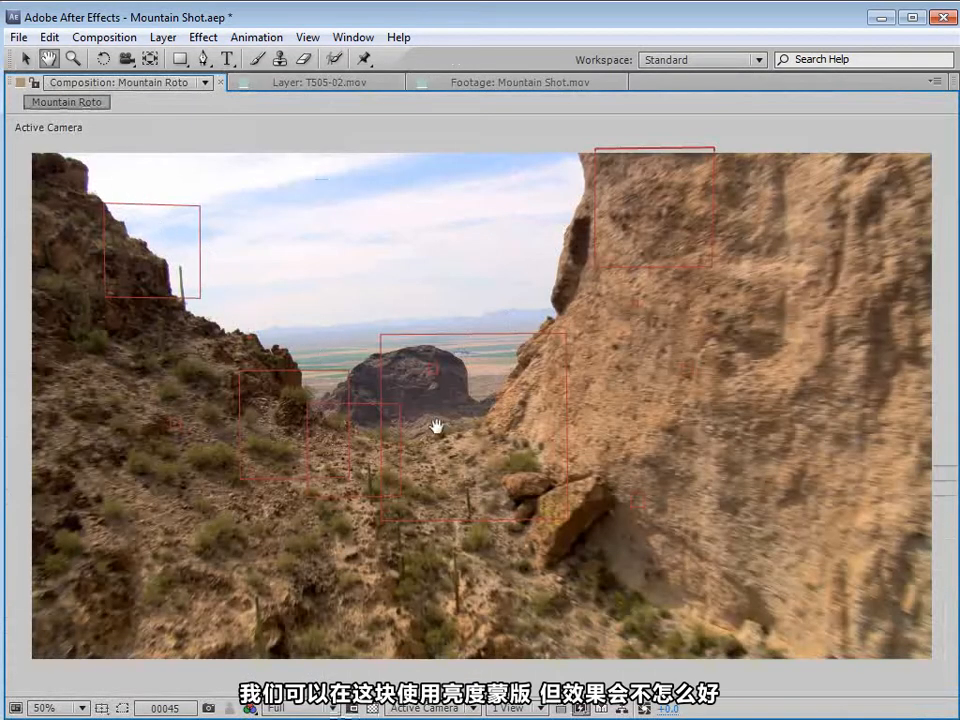
pyautogui.moveTo(316, 352); pyautogui.dragTo(349, 318)
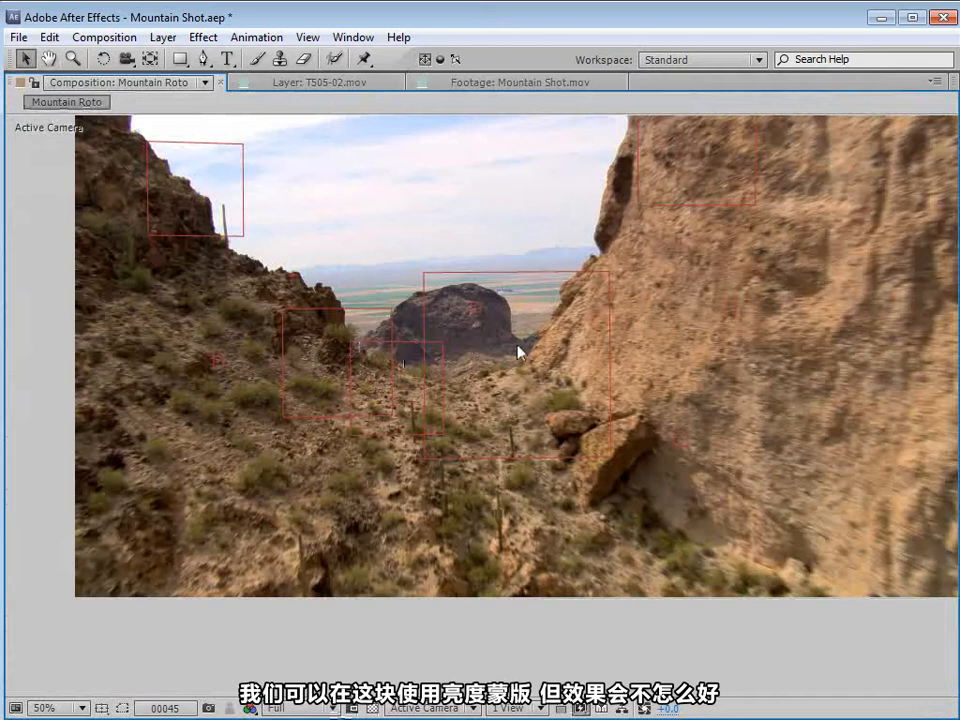
pyautogui.press('.')
pyautogui.press('.')
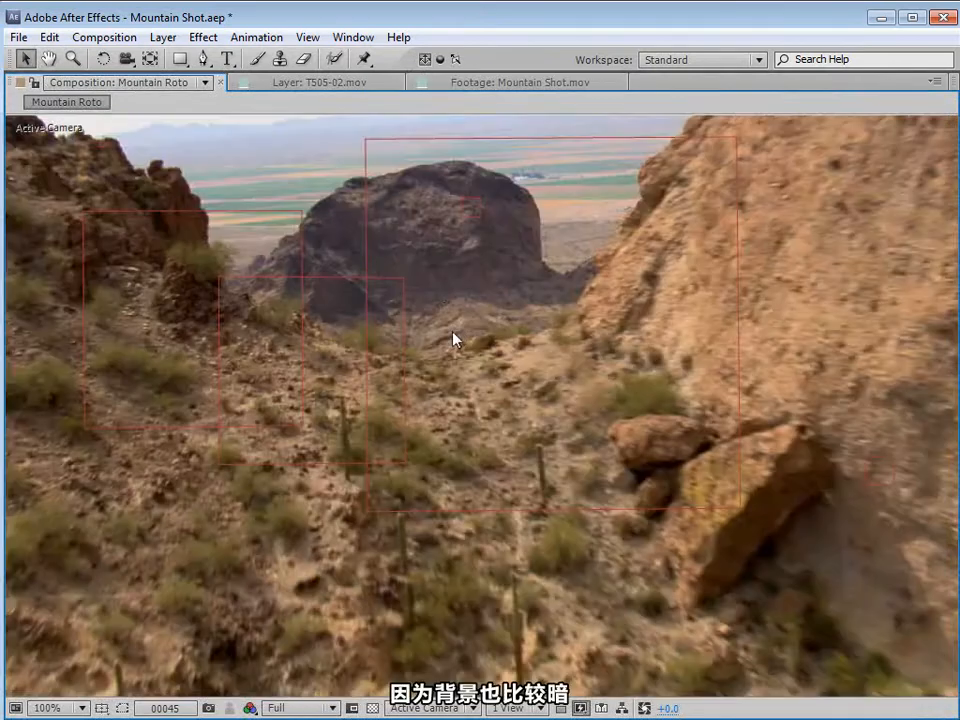
pyautogui.press(',')
pyautogui.press(',')
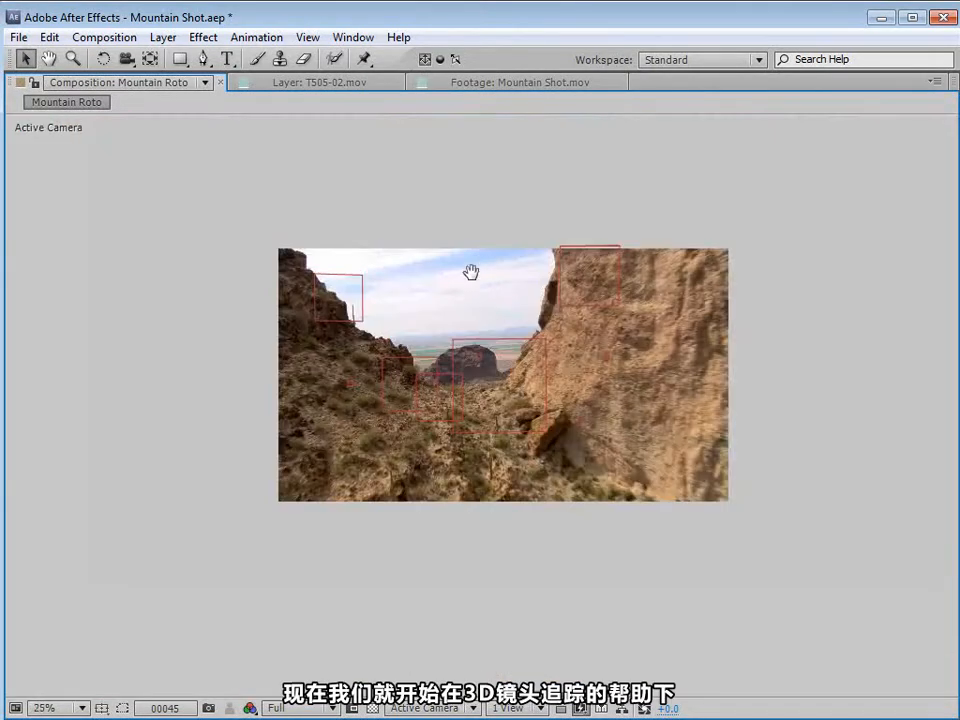
pyautogui.press('`')
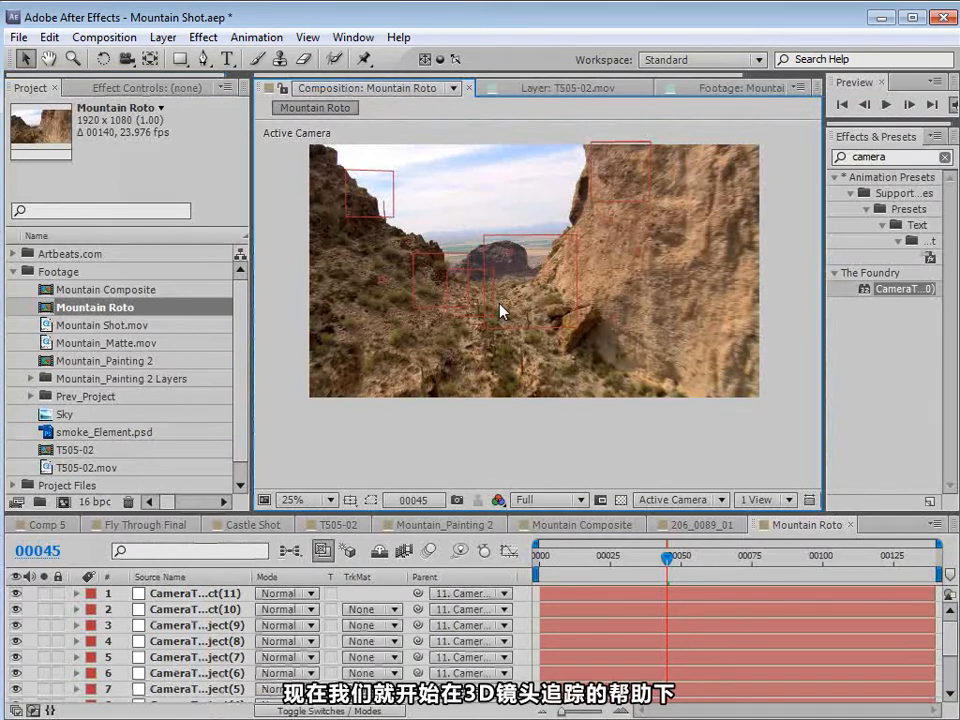
# - Create a new black solid 2500 px wide and 2500 px high in the Mountain Roto composition
pyautogui.moveTo(449, 517); pyautogui.dragTo(449, 440)
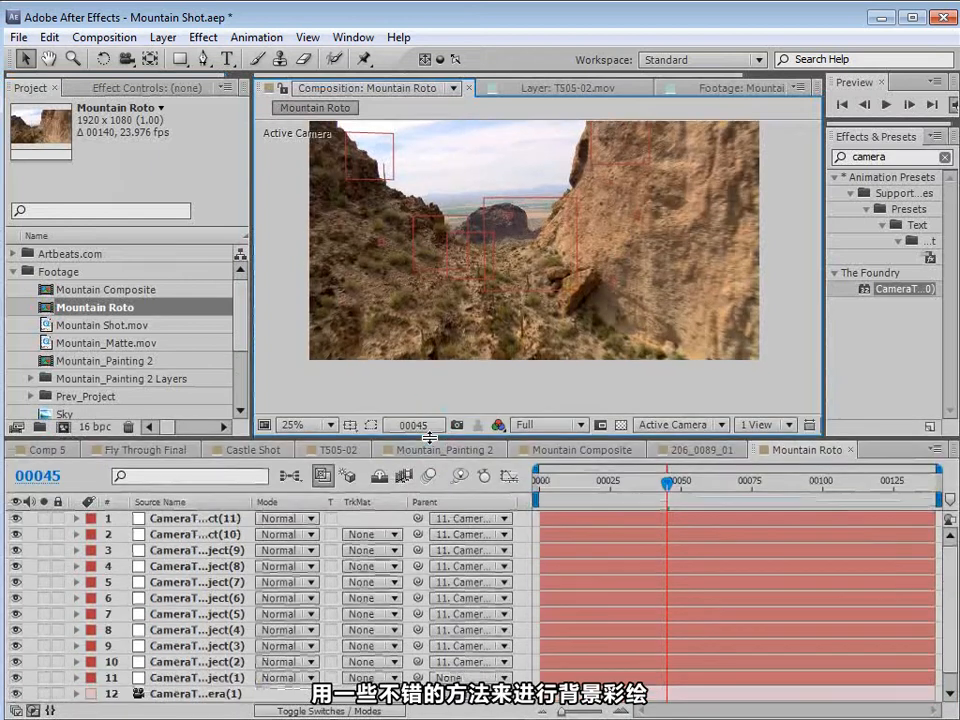
pyautogui.click(163, 38)
pyautogui.moveTo(200, 58)
pyautogui.click(506, 79)
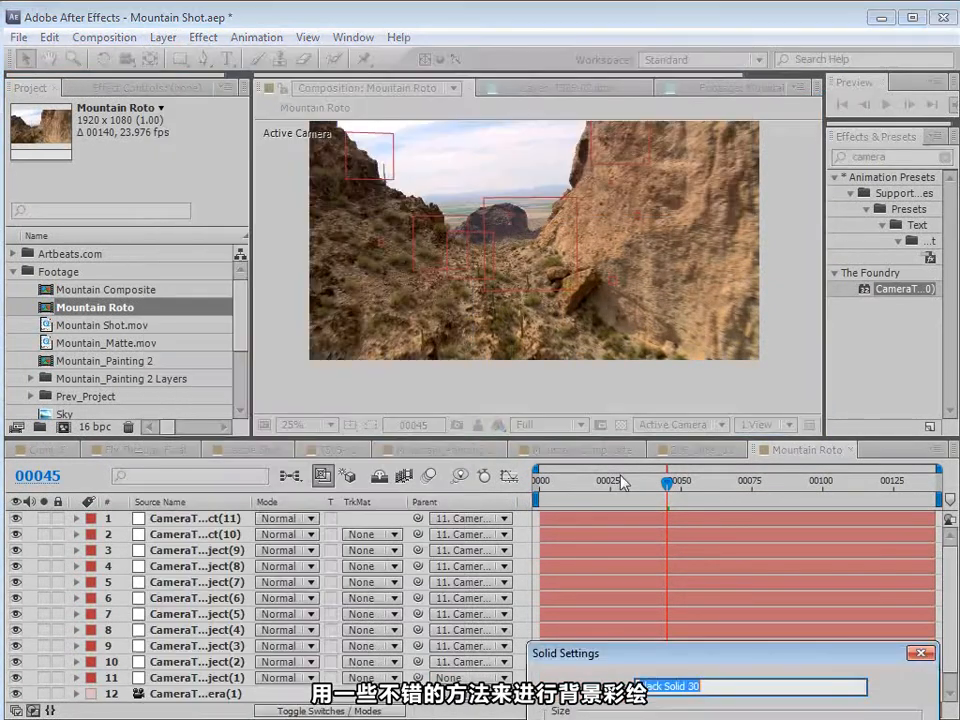
pyautogui.moveTo(656, 656); pyautogui.dragTo(371, 161)
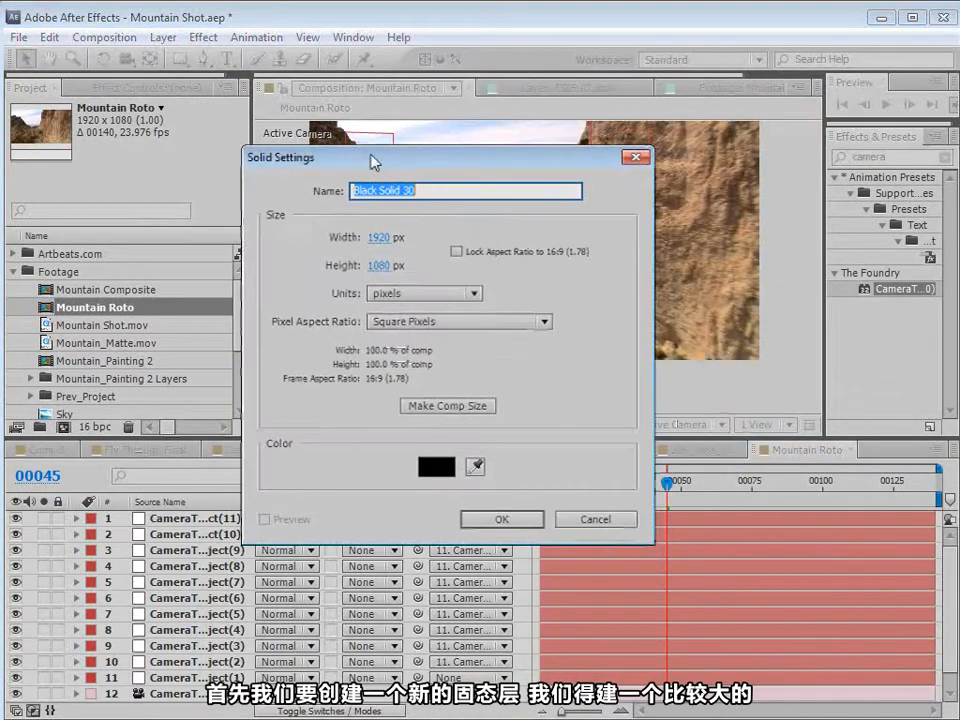
pyautogui.click(380, 240)
pyautogui.write('2500')
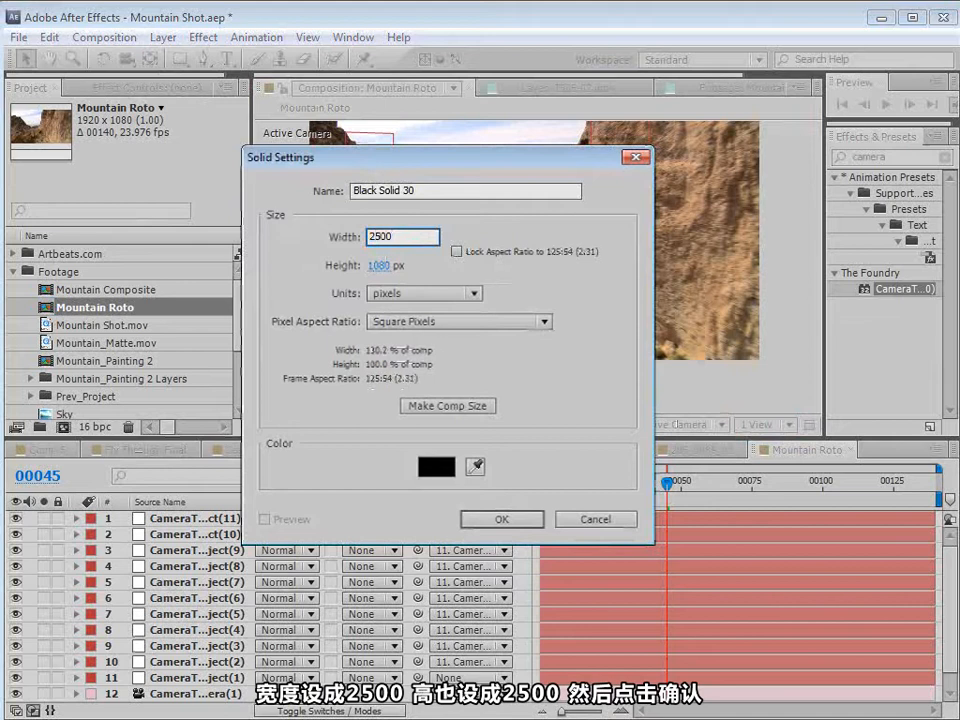
pyautogui.press('Tab')
pyautogui.write('2500')
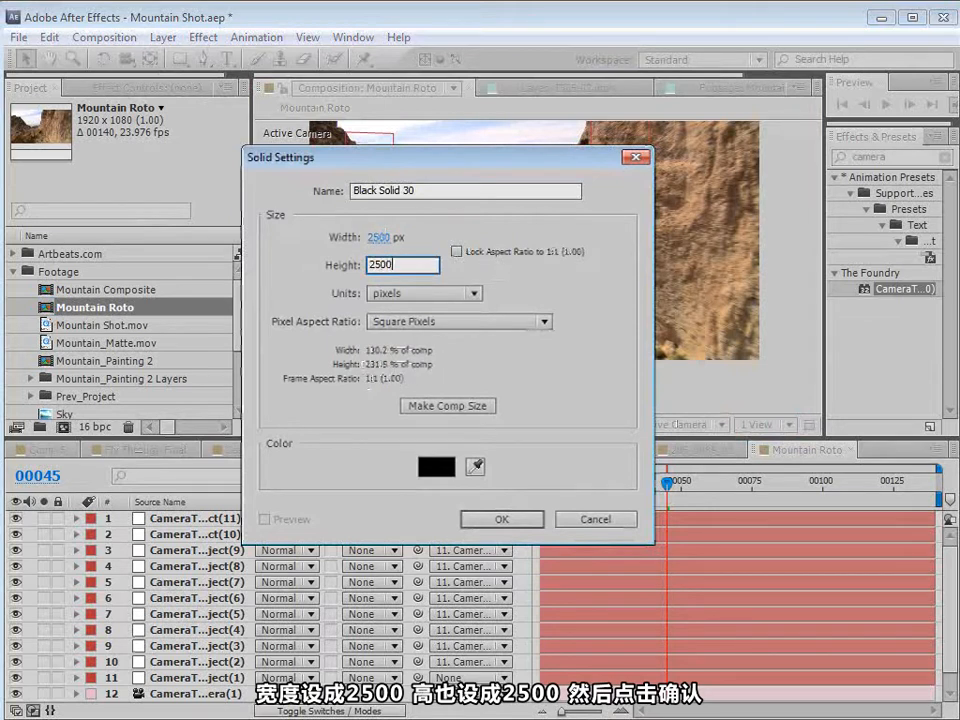
pyautogui.click(500, 519)
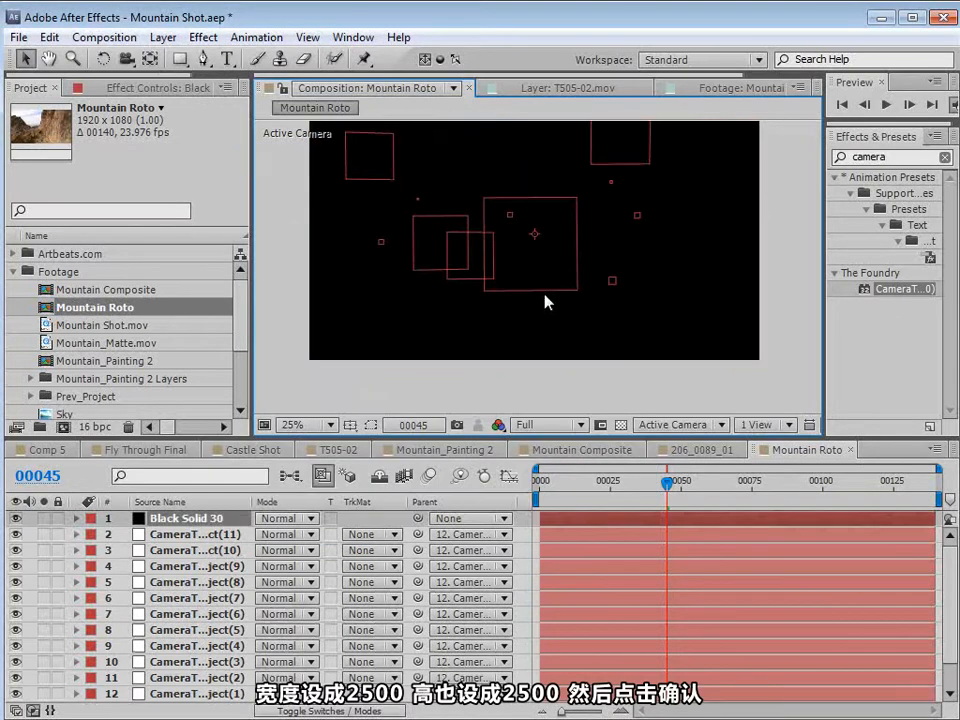
# - Make the black solid a 3D layer and hide it so the footage shows through
pyautogui.press('F4')
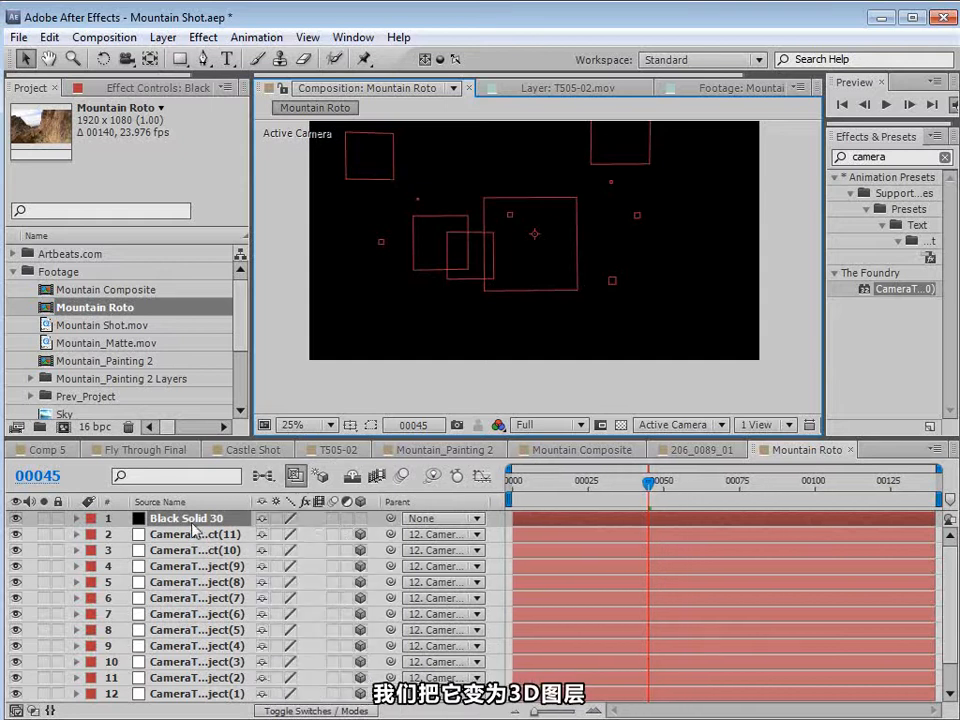
pyautogui.click(360, 519)
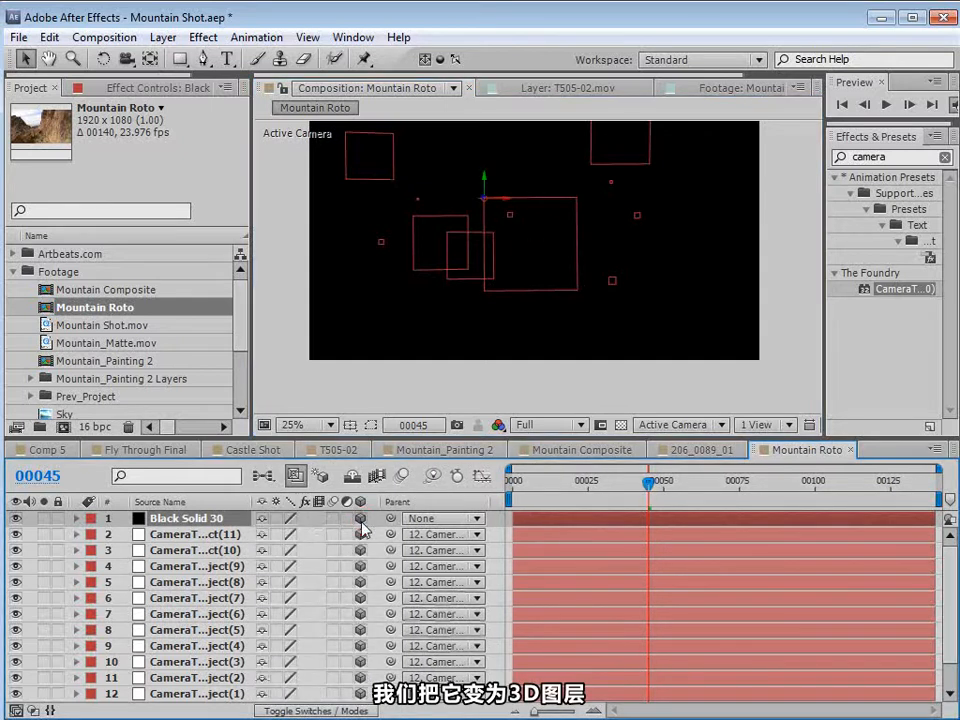
pyautogui.click(15, 518)
# - Scrub through the shot to find the tracker null near the foreground ridge, select CameraTracker null 11 and go to frame 71
pyautogui.moveTo(647, 482); pyautogui.dragTo(754, 508)
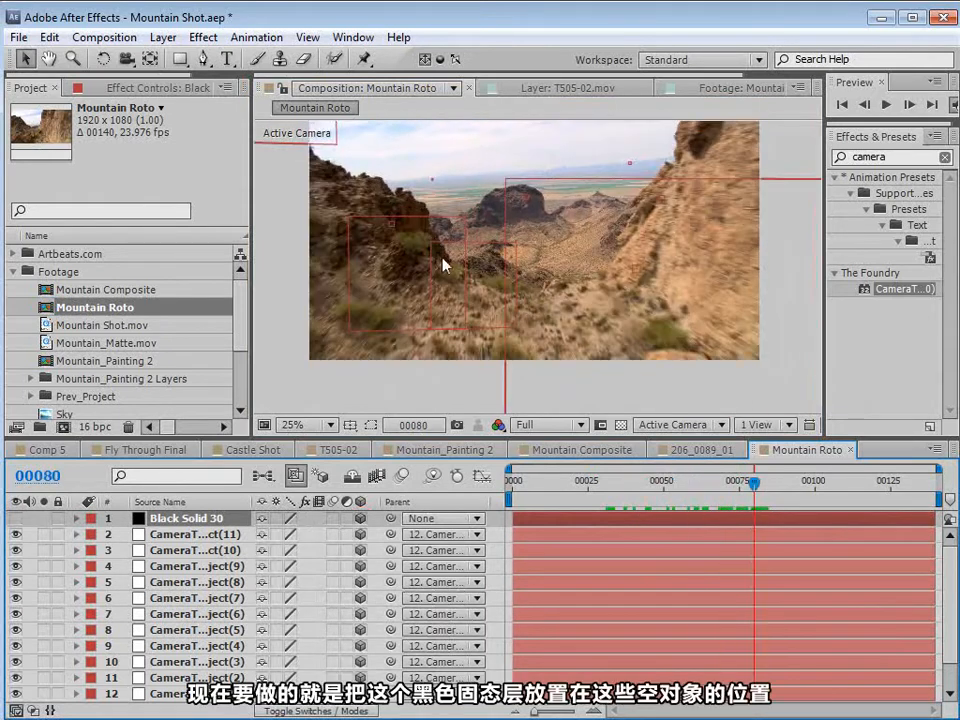
pyautogui.press('pageup')
pyautogui.press('pageup')
pyautogui.press('pageup')
pyautogui.press('pageup')
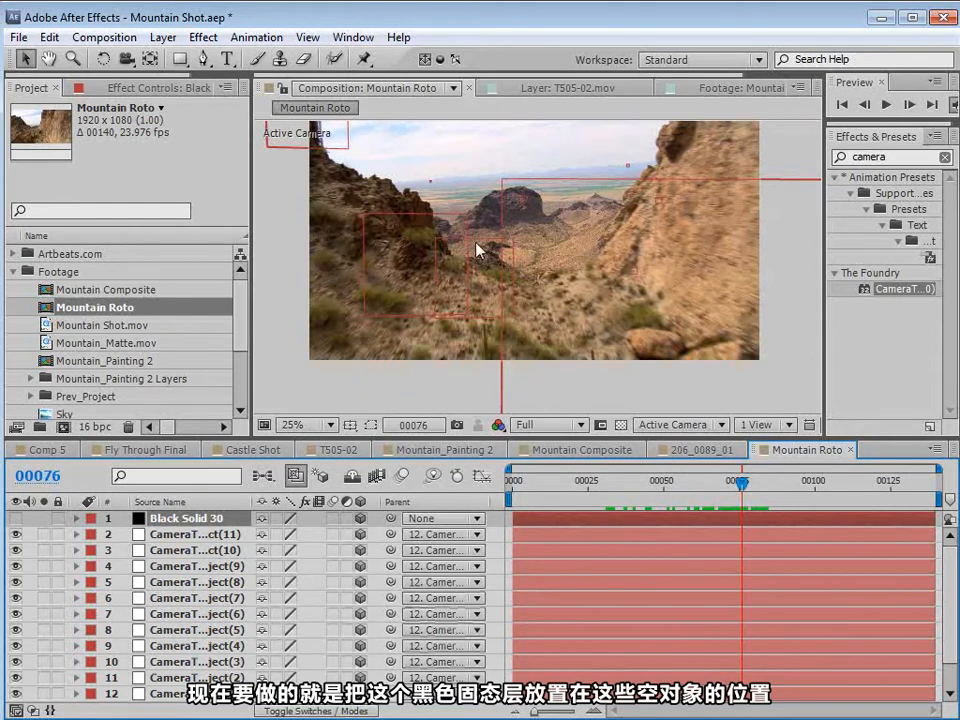
pyautogui.click(478, 318)
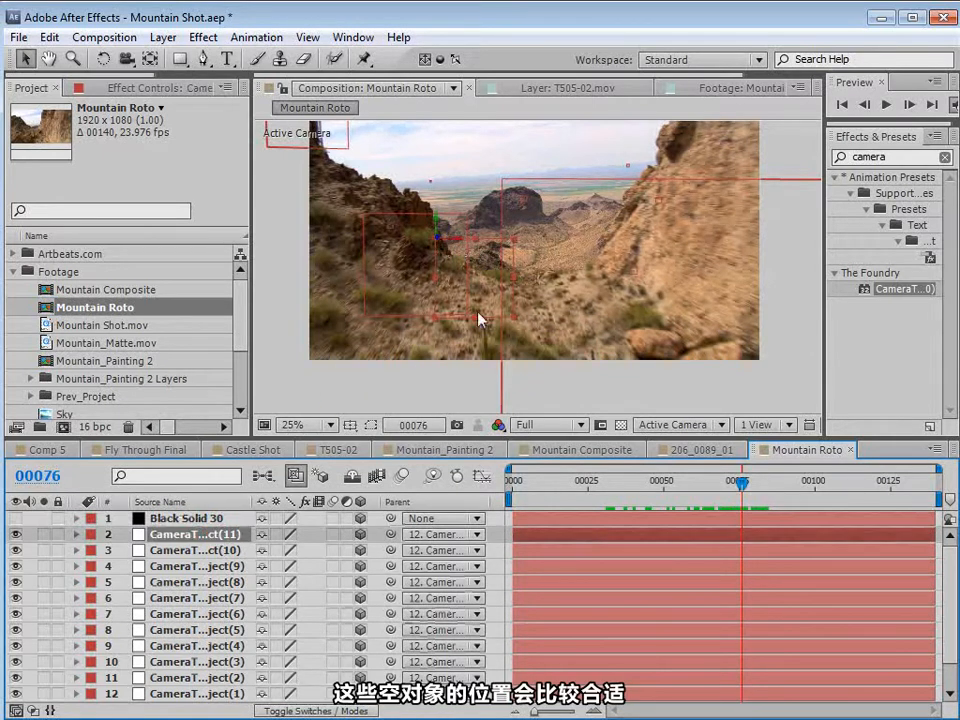
pyautogui.moveTo(738, 493)
pyautogui.mouseDown()
pyautogui.moveTo(698, 488)
pyautogui.moveTo(749, 484)
pyautogui.moveTo(727, 484)
pyautogui.mouseUp()
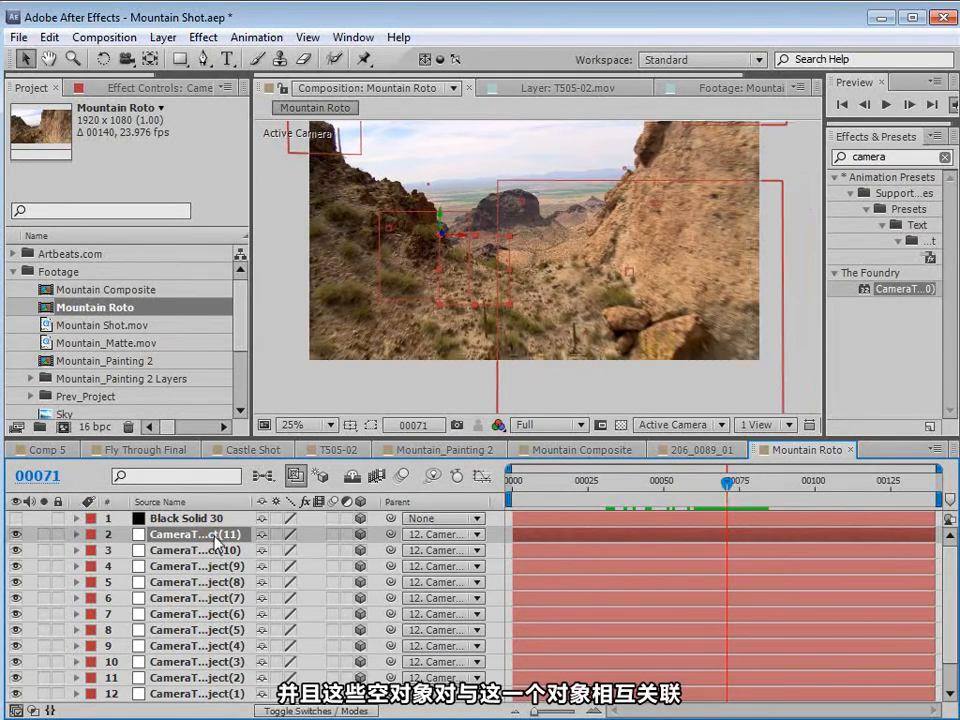
# - Set the parent of all CameraTracker nulls and the tracked camera to None
pyautogui.press('`')
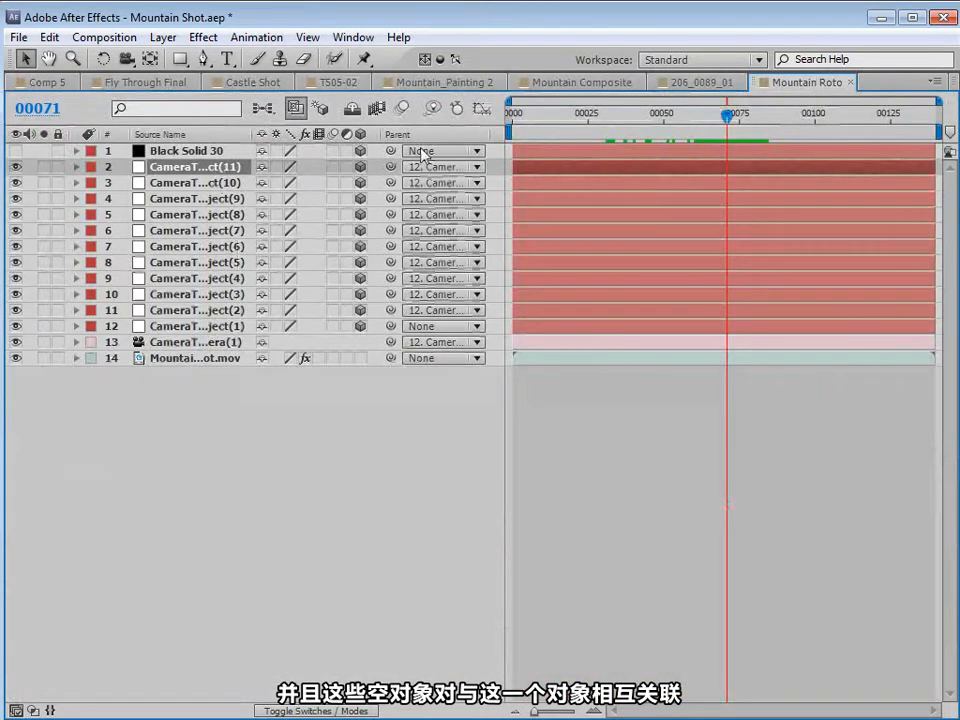
pyautogui.press('F4')
pyautogui.press('F4')
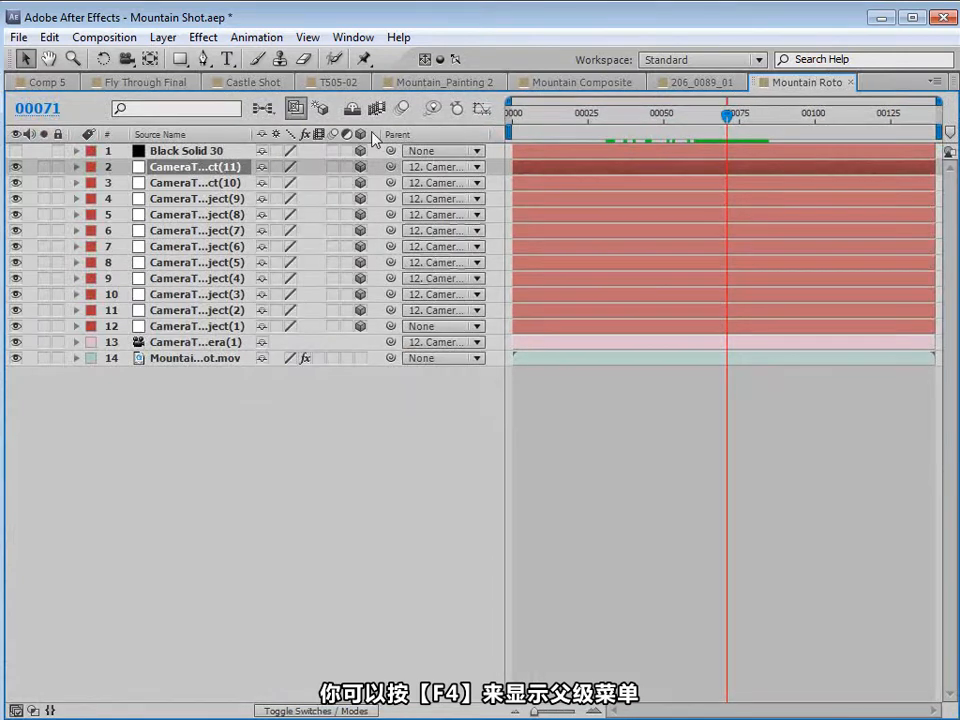
pyautogui.rightClick(393, 134)
pyautogui.moveTo(455, 193)
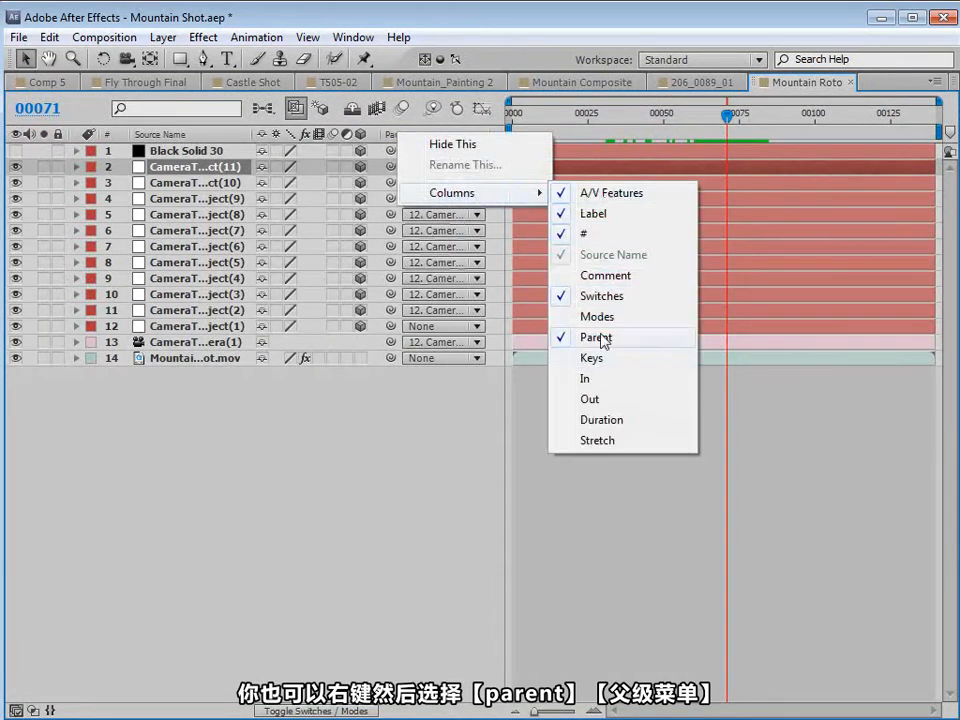
pyautogui.click(189, 193)
pyautogui.click(171, 166)
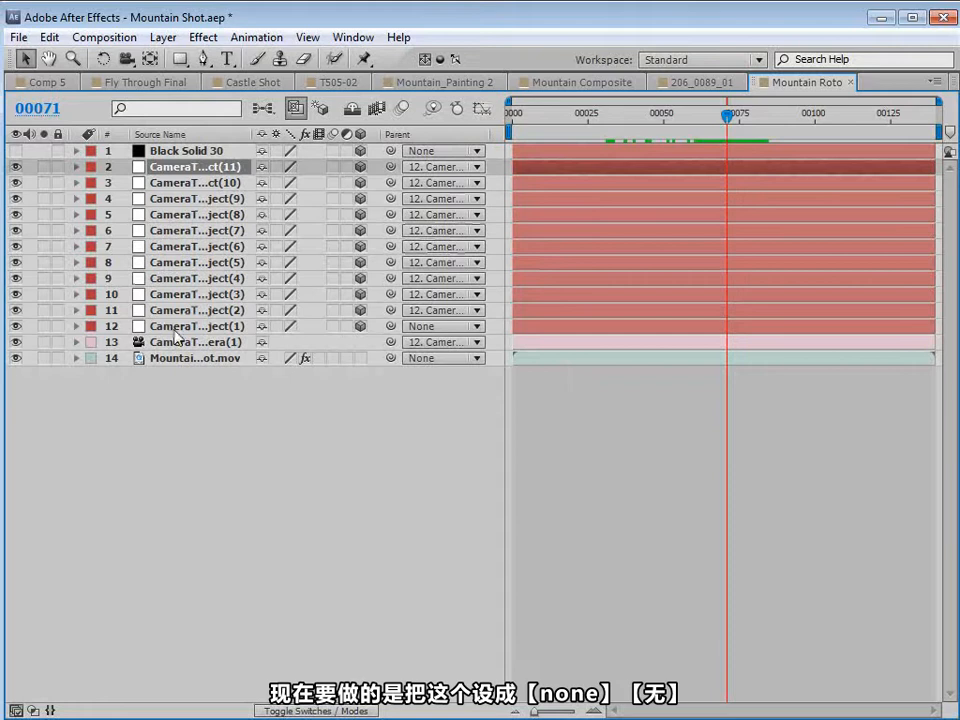
pyautogui.keyDown('shift'); pyautogui.click(173, 345); pyautogui.keyUp('shift')
pyautogui.click(430, 342)
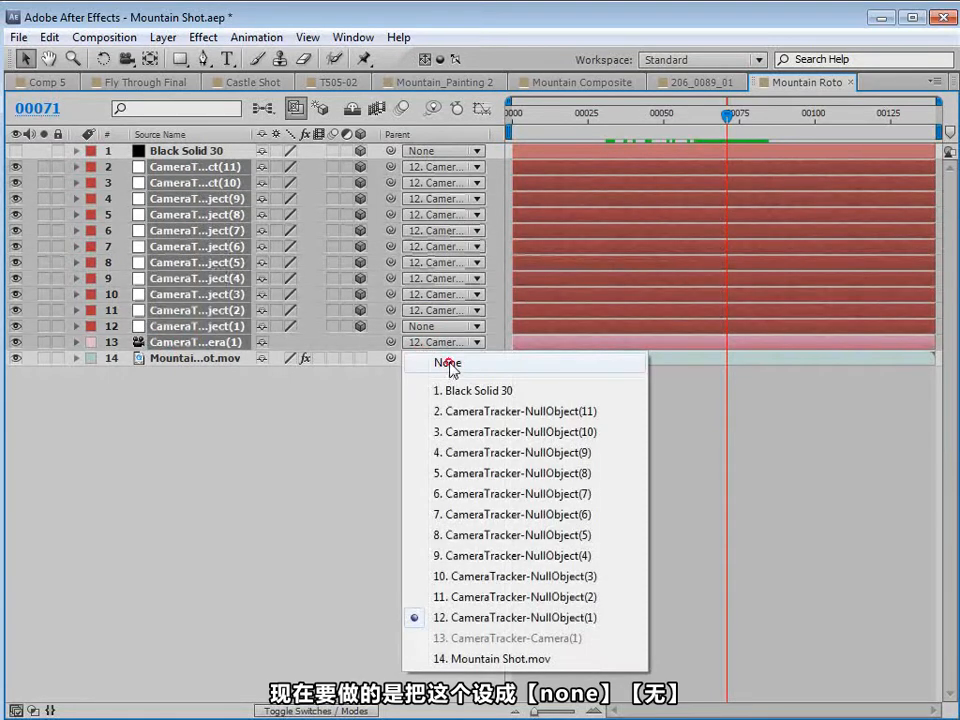
pyautogui.click(449, 367)
pyautogui.click(190, 326)
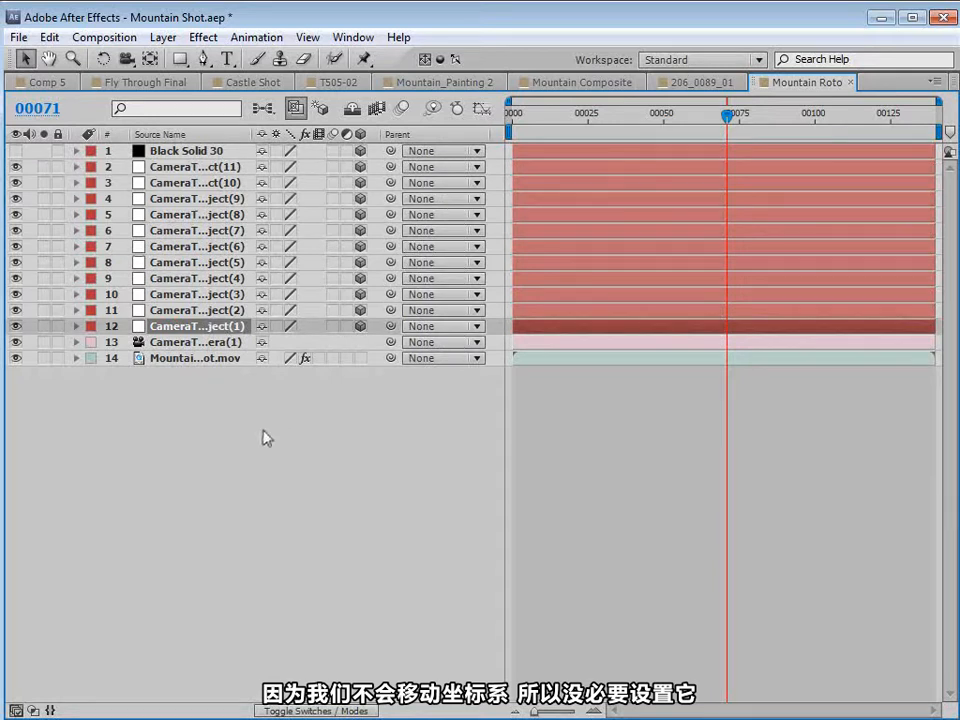
pyautogui.press('`')
# - Copy the Position value of CameraTracker null 11 and paste it onto the Position of the black solid
pyautogui.click(200, 534)
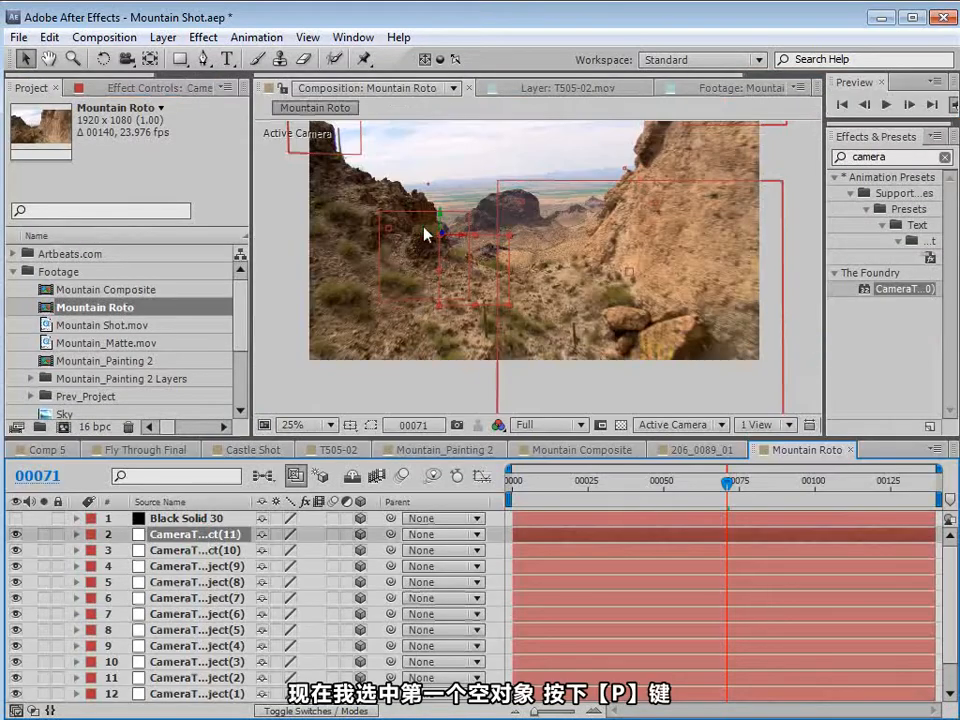
pyautogui.press('p')
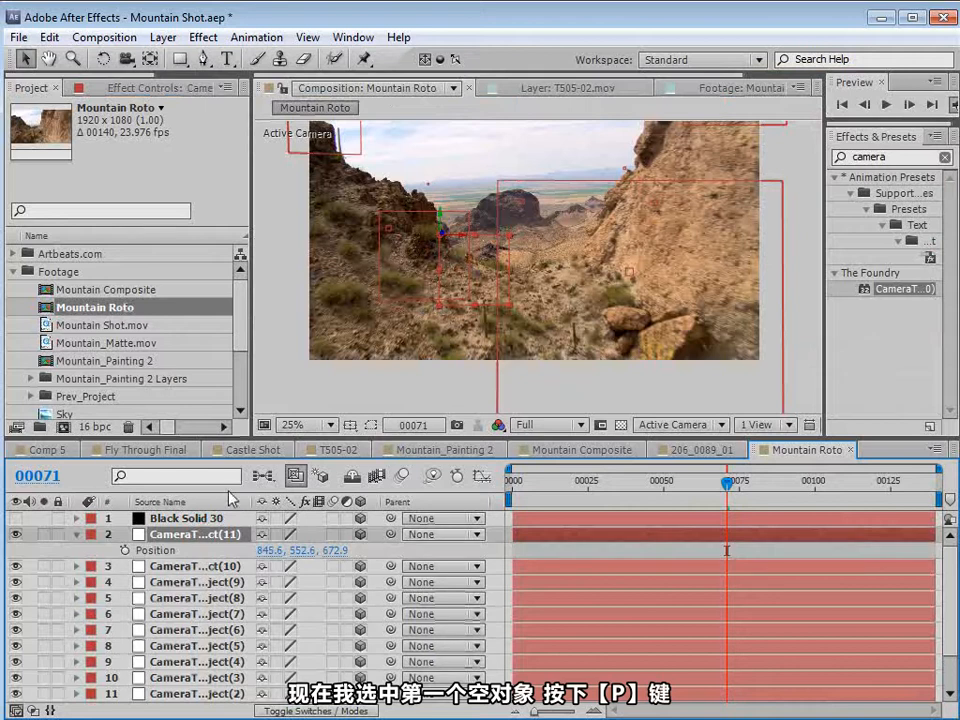
pyautogui.click(158, 549)
pyautogui.click(48, 37)
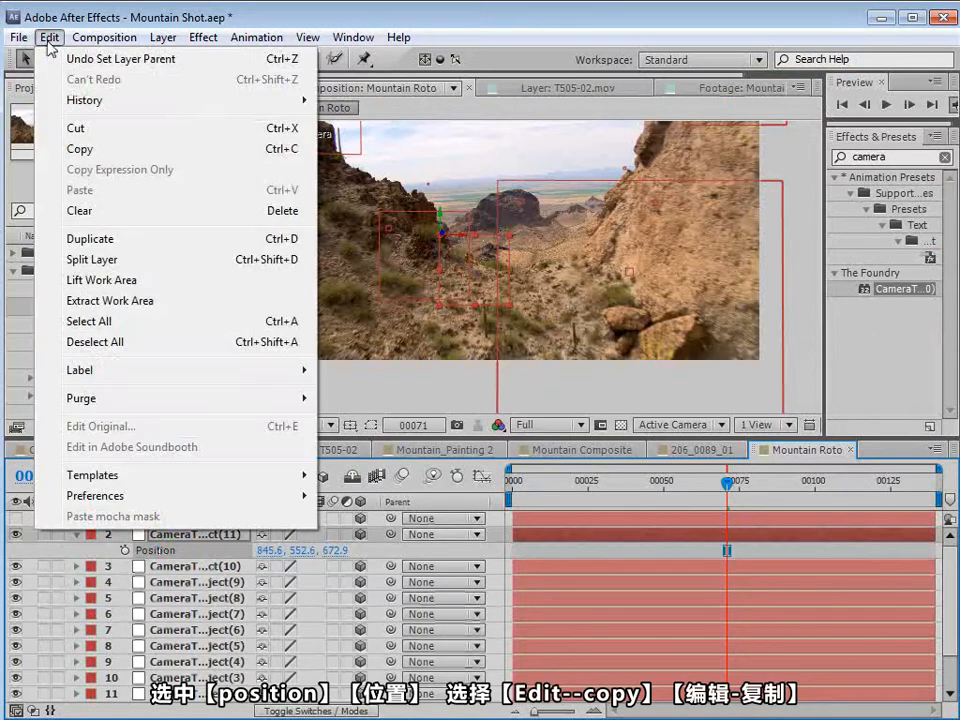
pyautogui.click(85, 149)
pyautogui.click(181, 520)
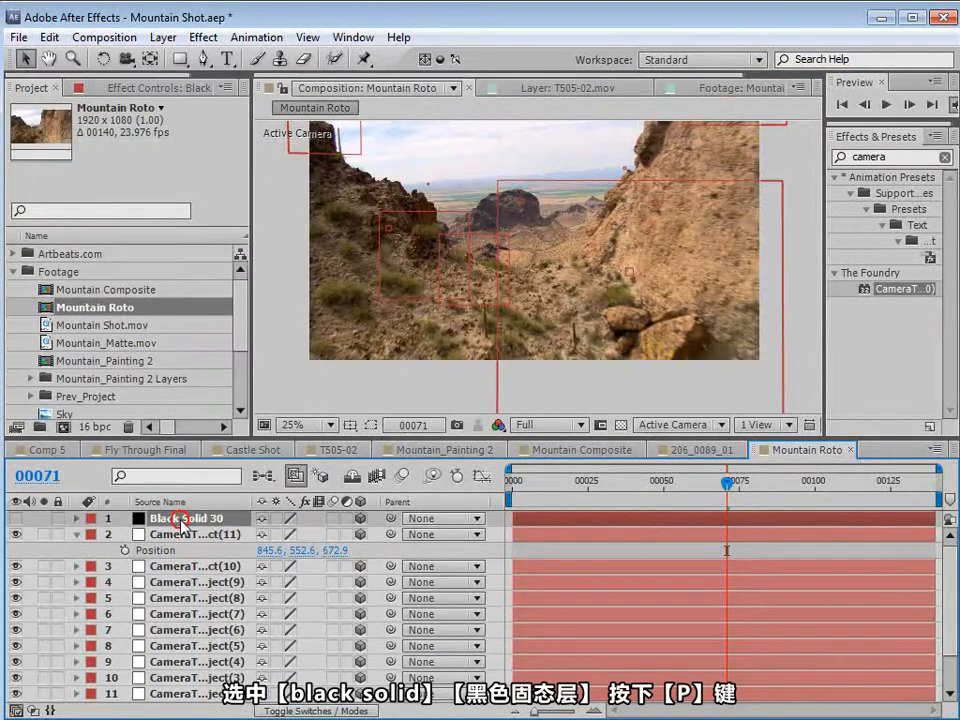
pyautogui.press('p')
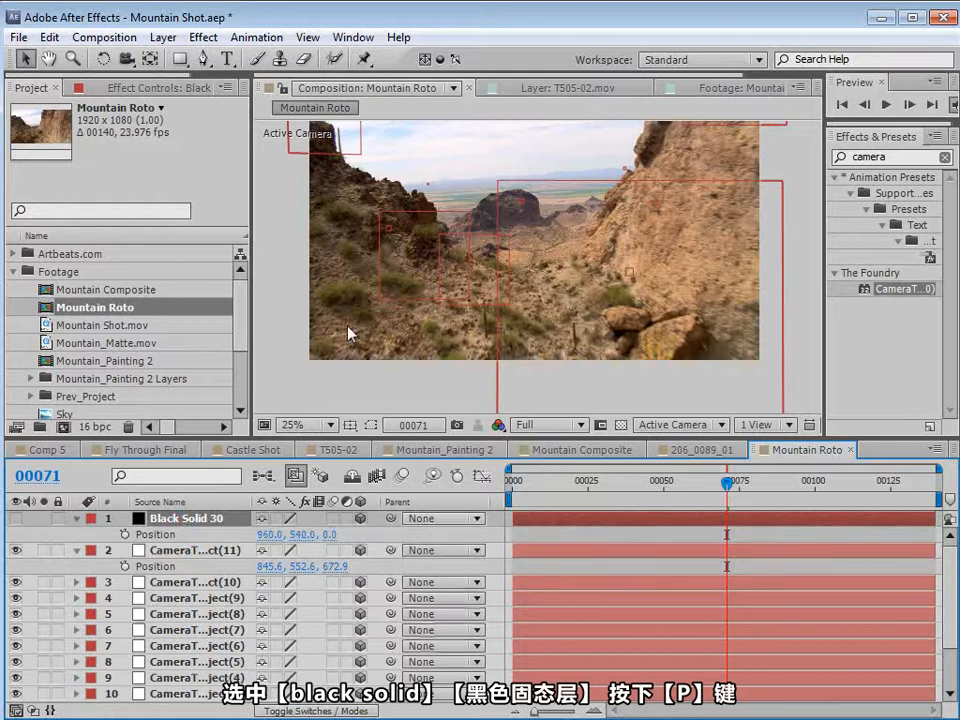
pyautogui.click(155, 534)
pyautogui.click(48, 37)
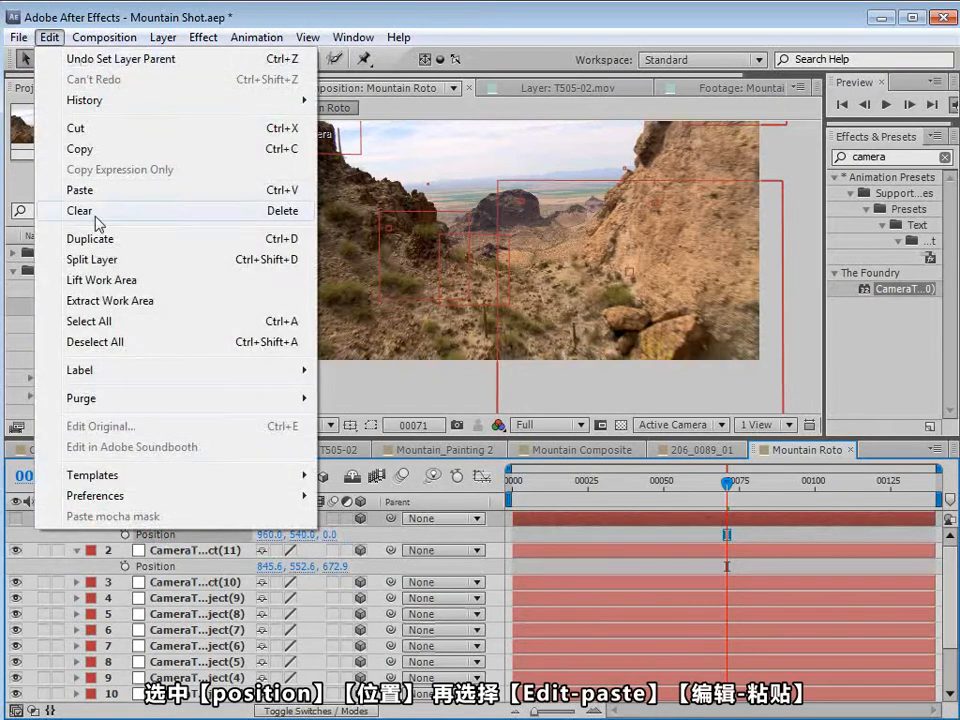
pyautogui.click(90, 189)
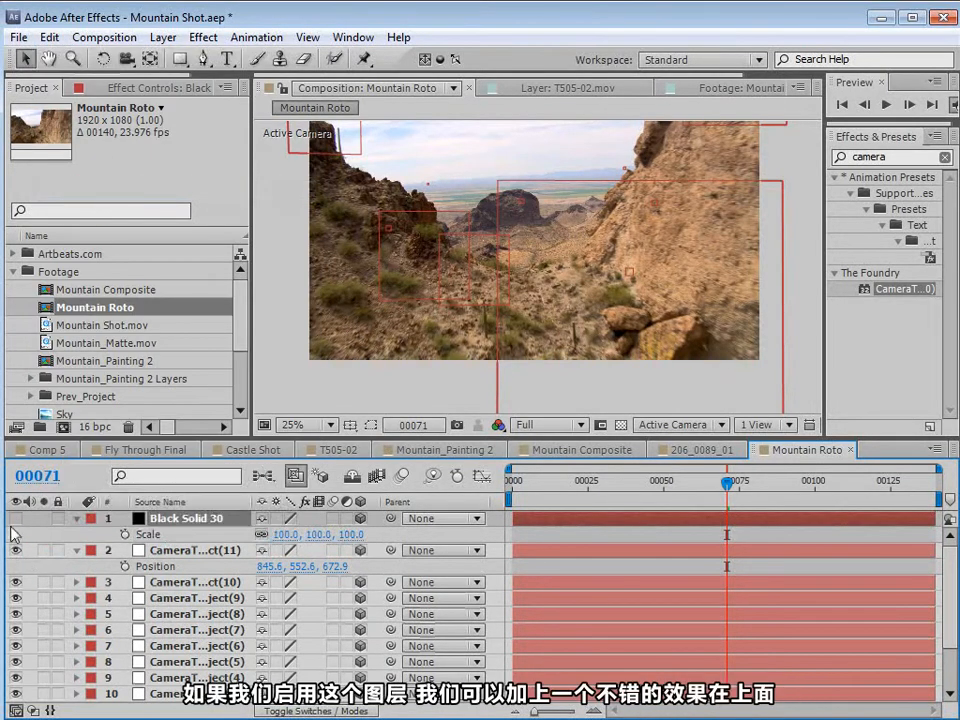
# - Show the black solid with the Generate Grid effect applied and scrub back to frame 9 to check how it tracks
pyautogui.click(15, 518)
pyautogui.doubleClick(898, 160)
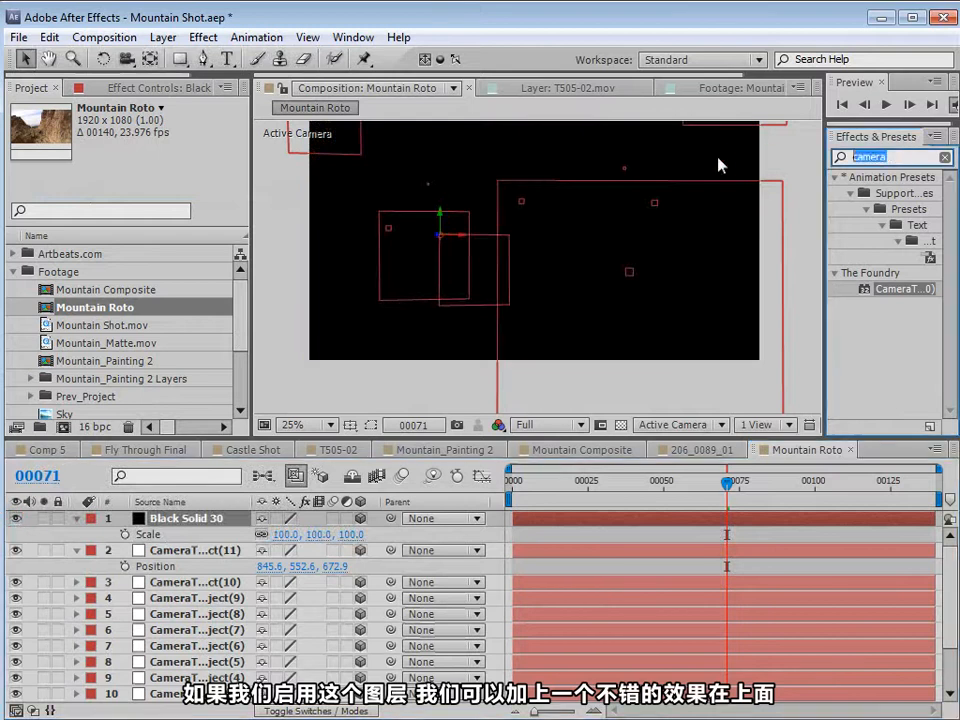
pyautogui.write('grid')
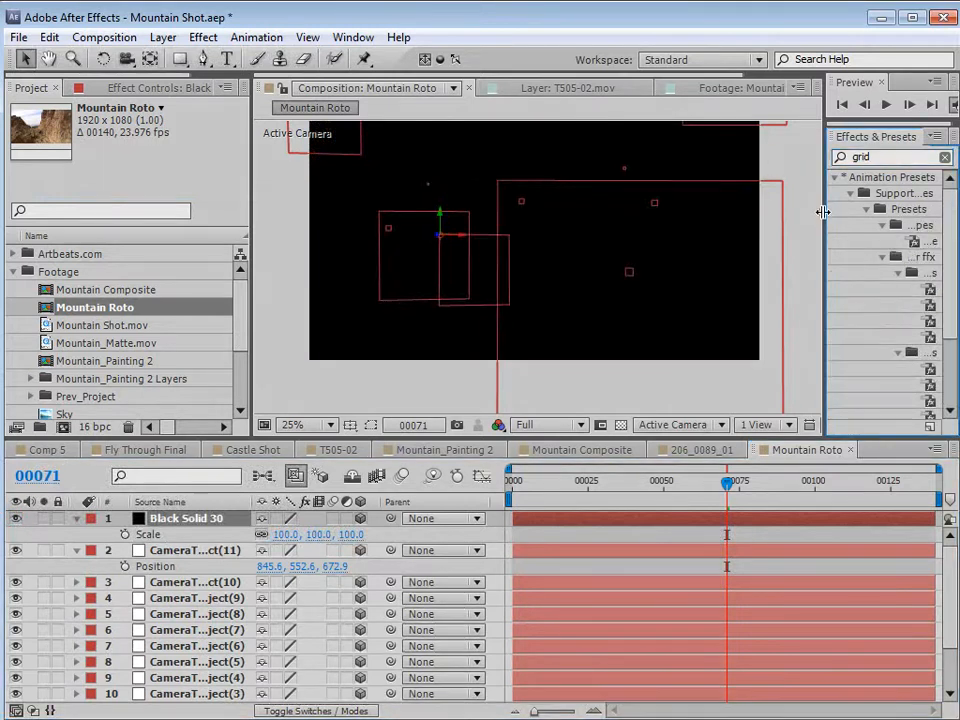
pyautogui.moveTo(823, 214); pyautogui.dragTo(690, 214)
pyautogui.scroll(-2, 952, 306)
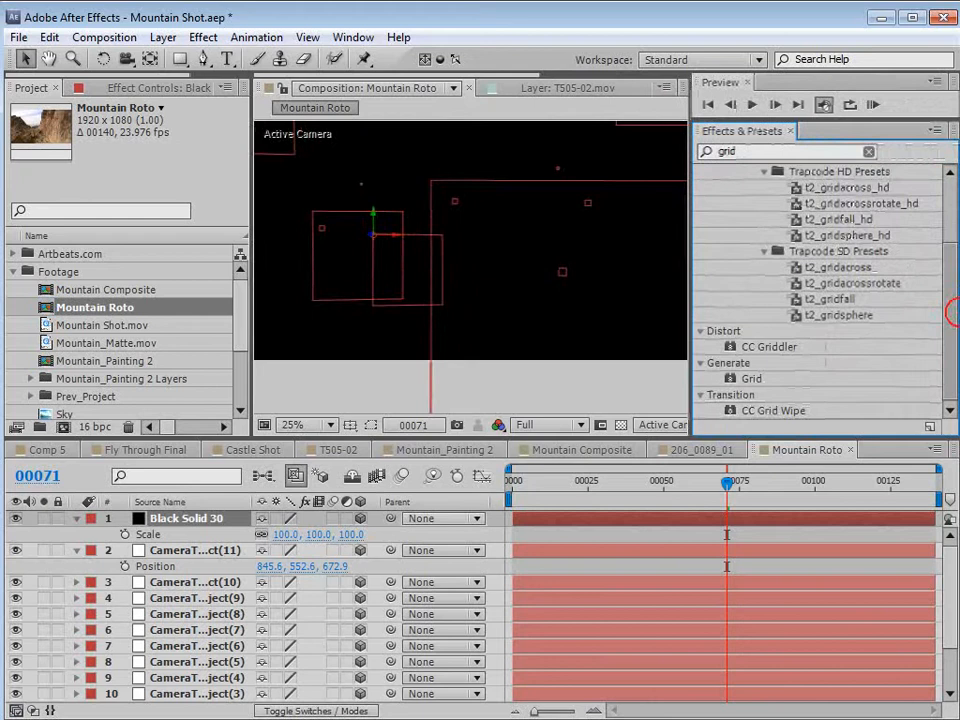
pyautogui.moveTo(751, 379); pyautogui.dragTo(589, 519)
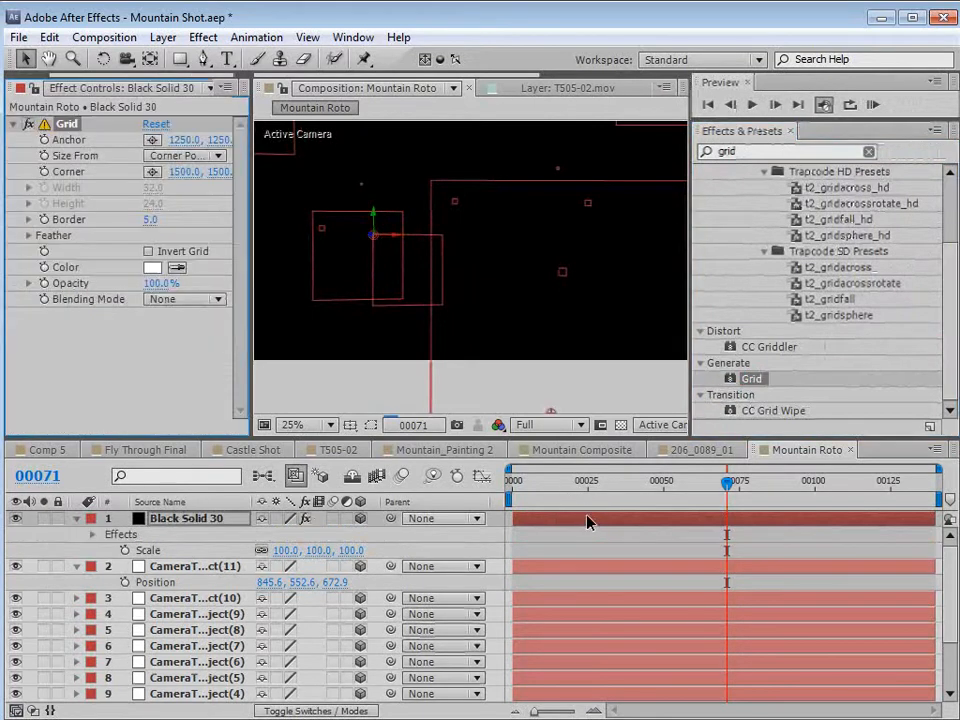
pyautogui.moveTo(727, 483); pyautogui.dragTo(539, 497)
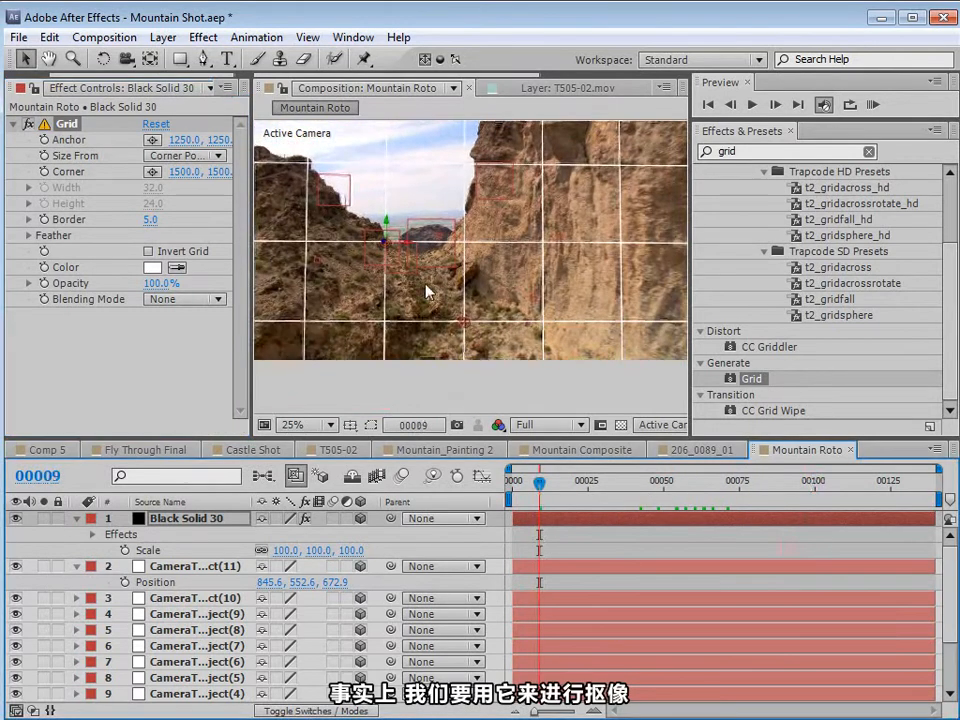
# - Rotate the black solid slightly in 3D around the tracked ridge point
pyautogui.press('`')
pyautogui.scroll(4, 428, 290)
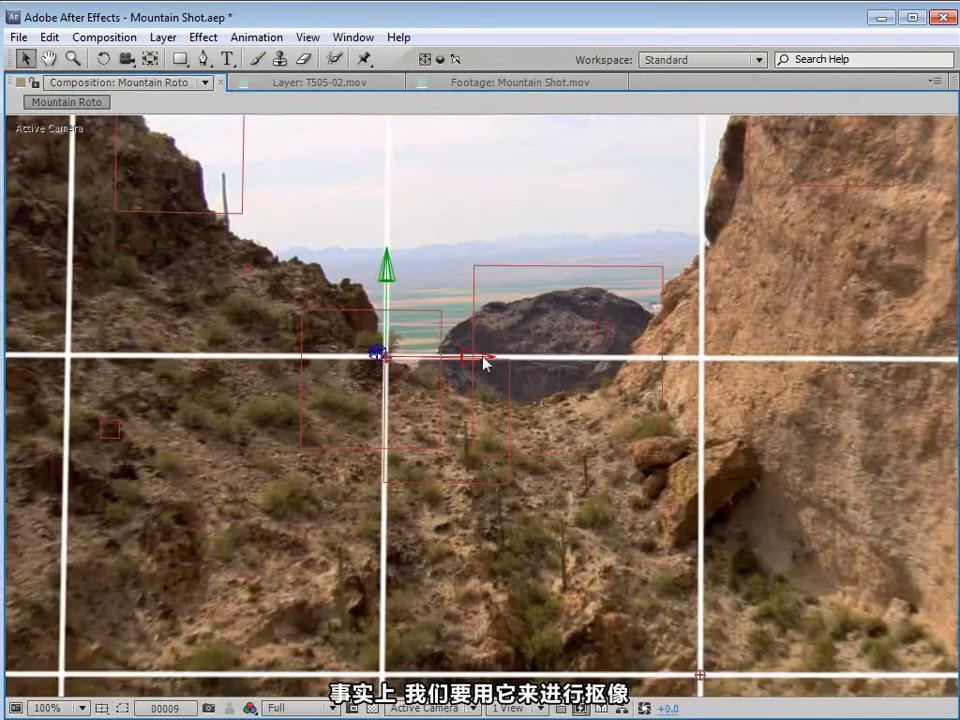
pyautogui.press('w')
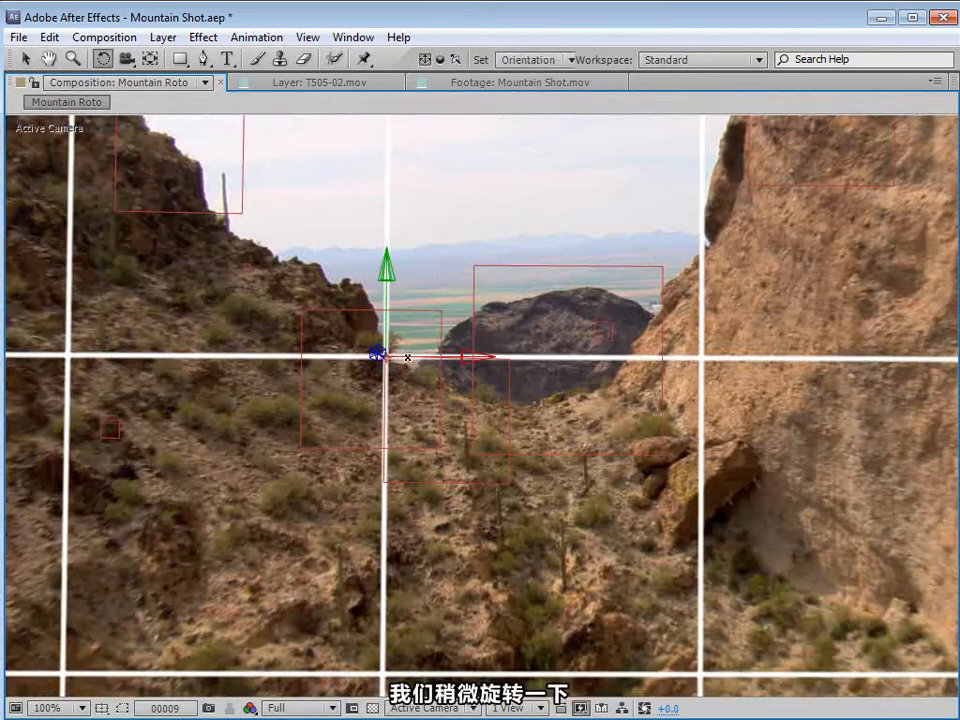
pyautogui.press('v')
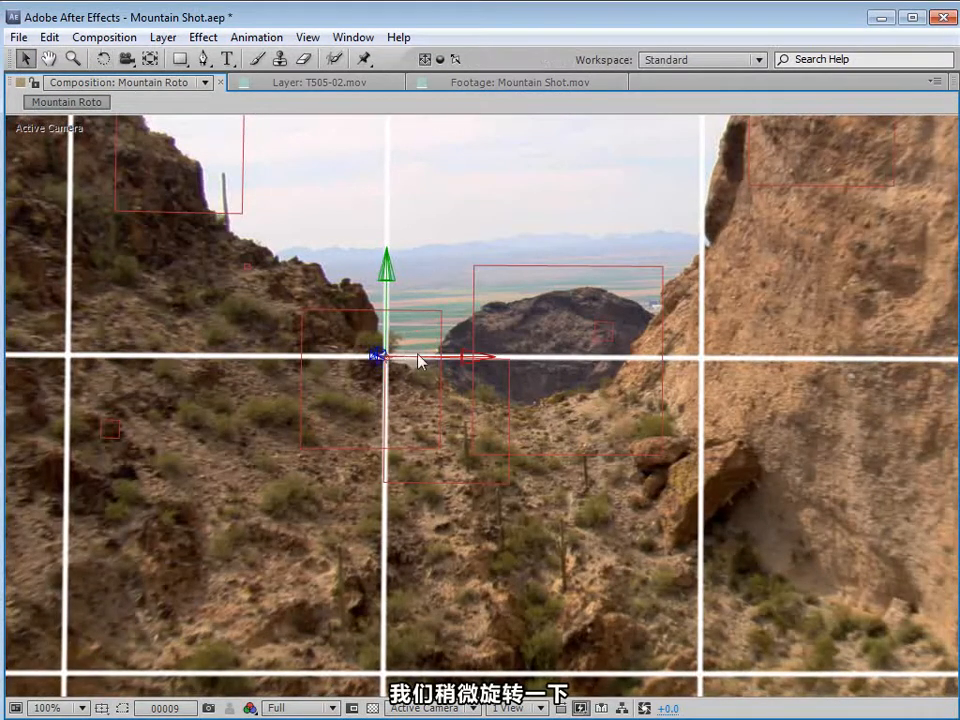
# - Disable the Grid effect on the black solid and hide the layer
pyautogui.press('`')
pyautogui.click(28, 123)
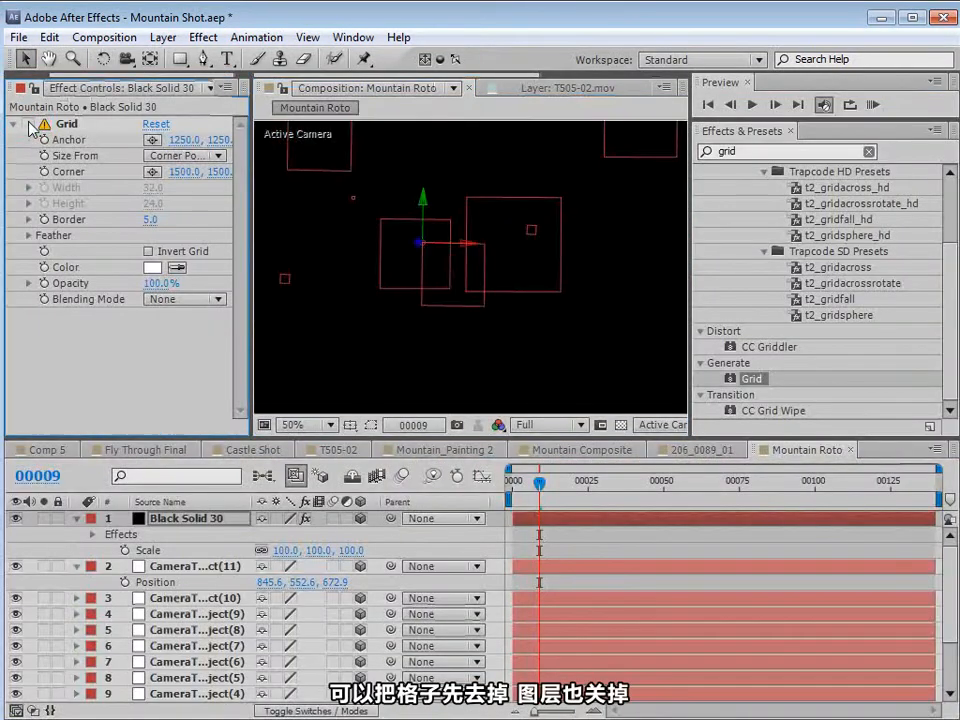
pyautogui.click(15, 518)
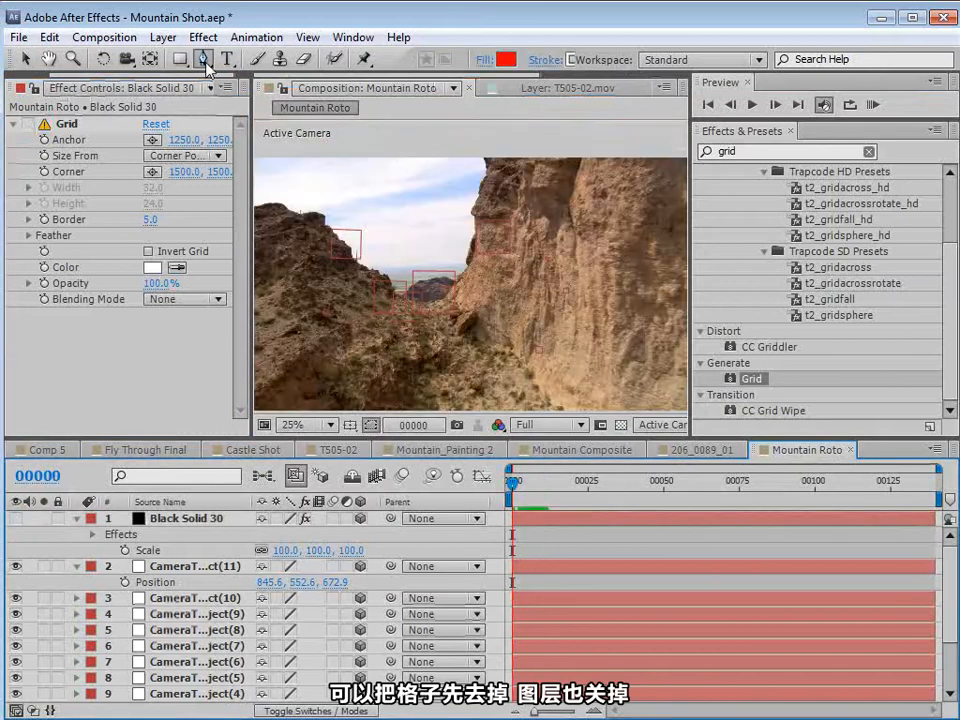
# - Draw a pen mask on the black solid at frame 0, tracing the foreground ridge from the left slope through the saddle and up the right cliff
pyautogui.click(203, 62)
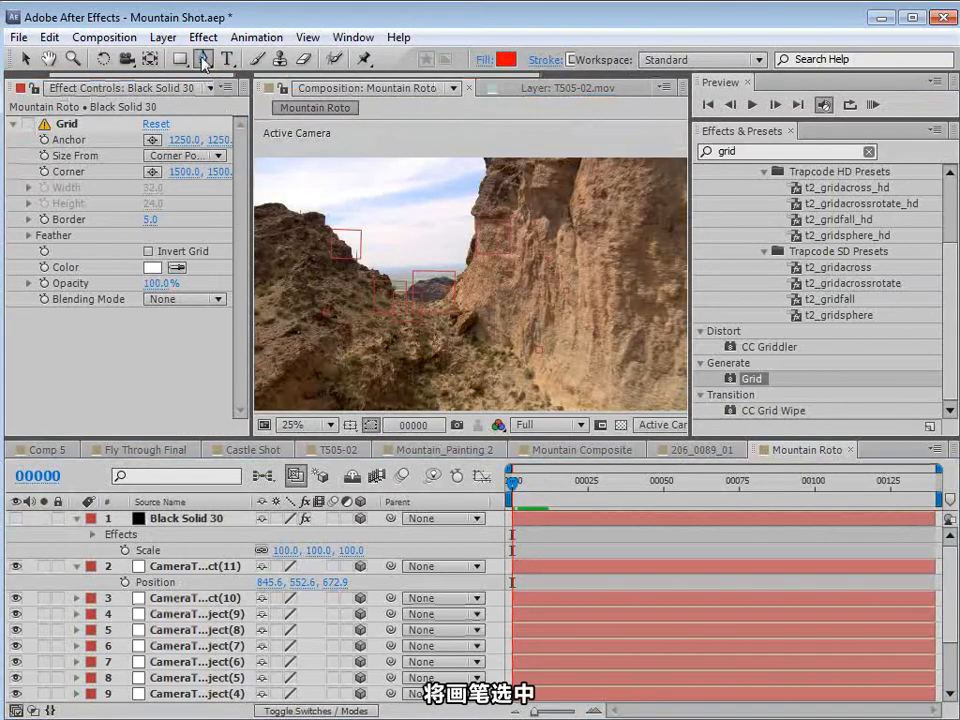
pyautogui.click(165, 518)
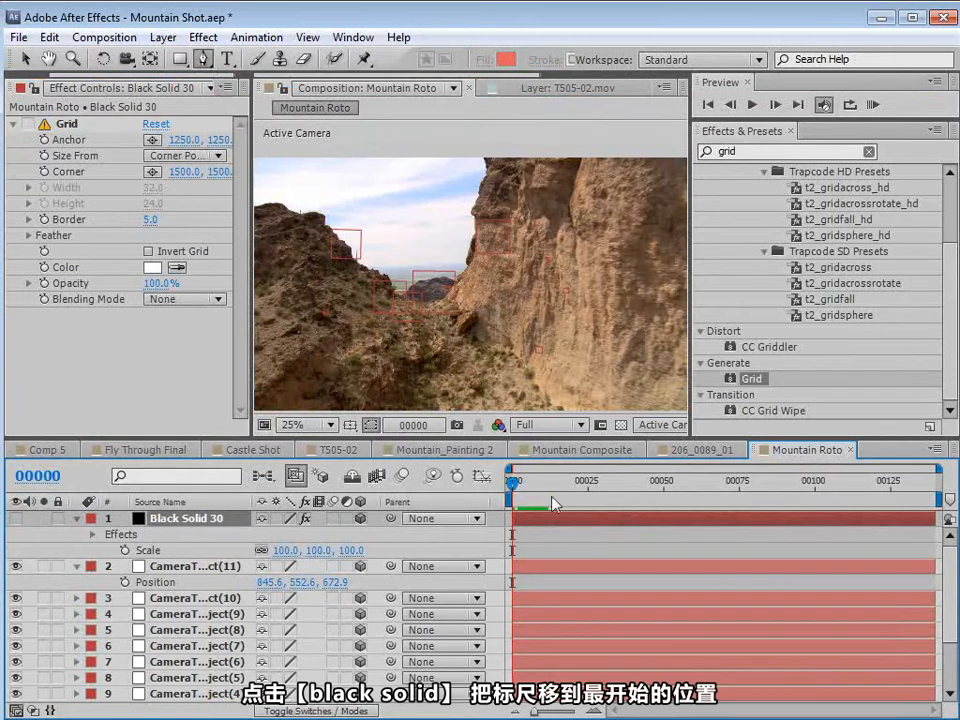
pyautogui.moveTo(553, 503); pyautogui.dragTo(512, 489)
pyautogui.press('`')
pyautogui.scroll(2, 455, 453)
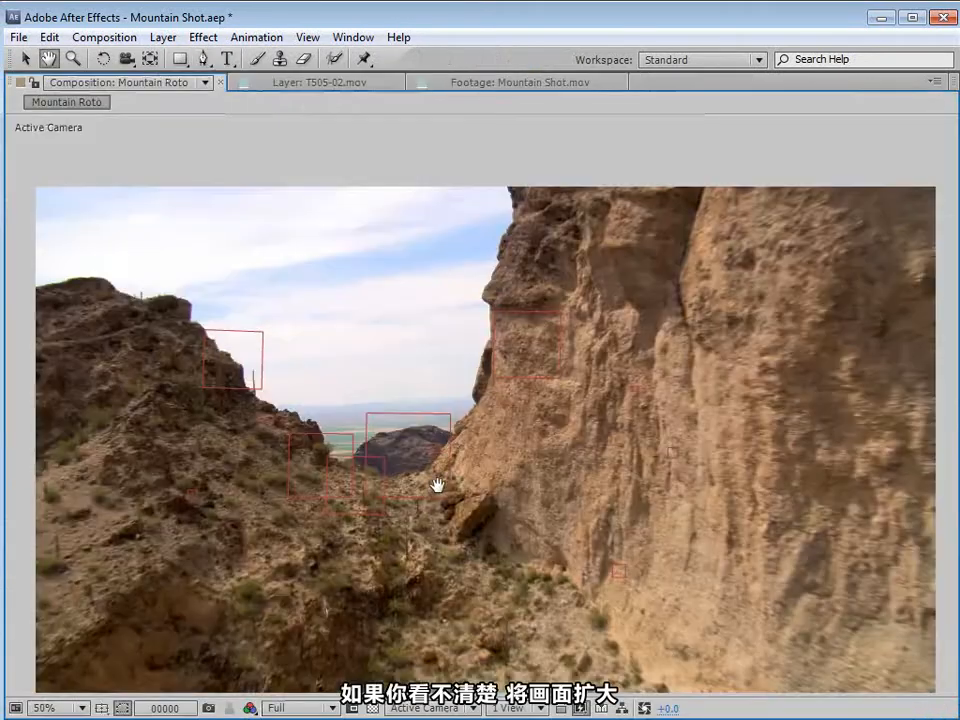
pyautogui.moveTo(435, 484); pyautogui.dragTo(433, 386)
pyautogui.scroll(2, 564, 439)
pyautogui.scroll(1, 330, 397)
pyautogui.scroll(4, 257, 281)
pyautogui.hscroll(-4, 257, 281)
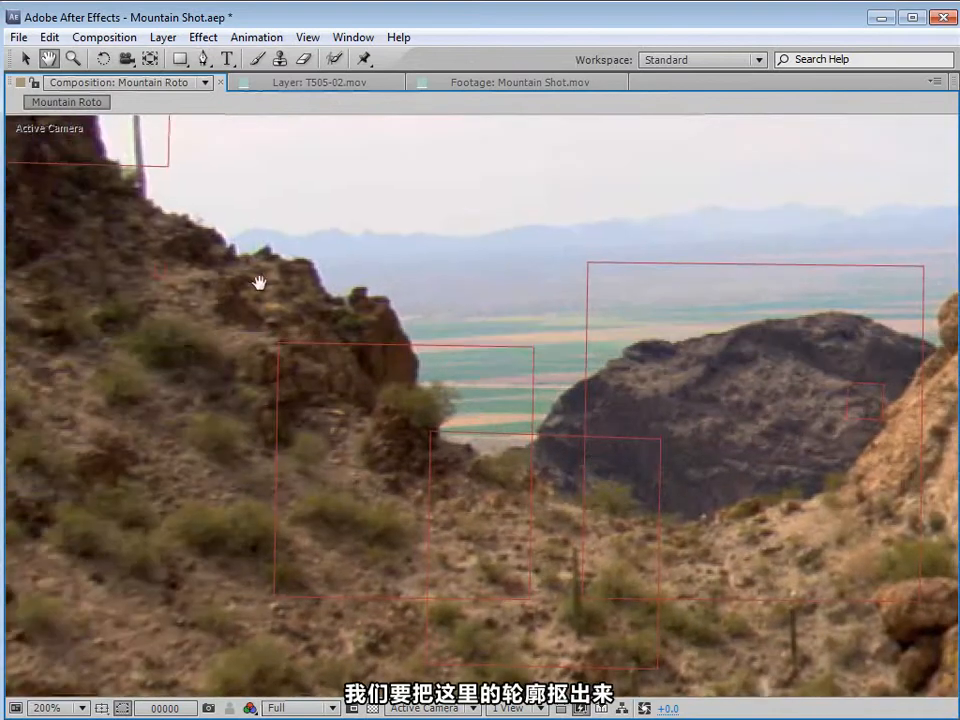
pyautogui.press('g')
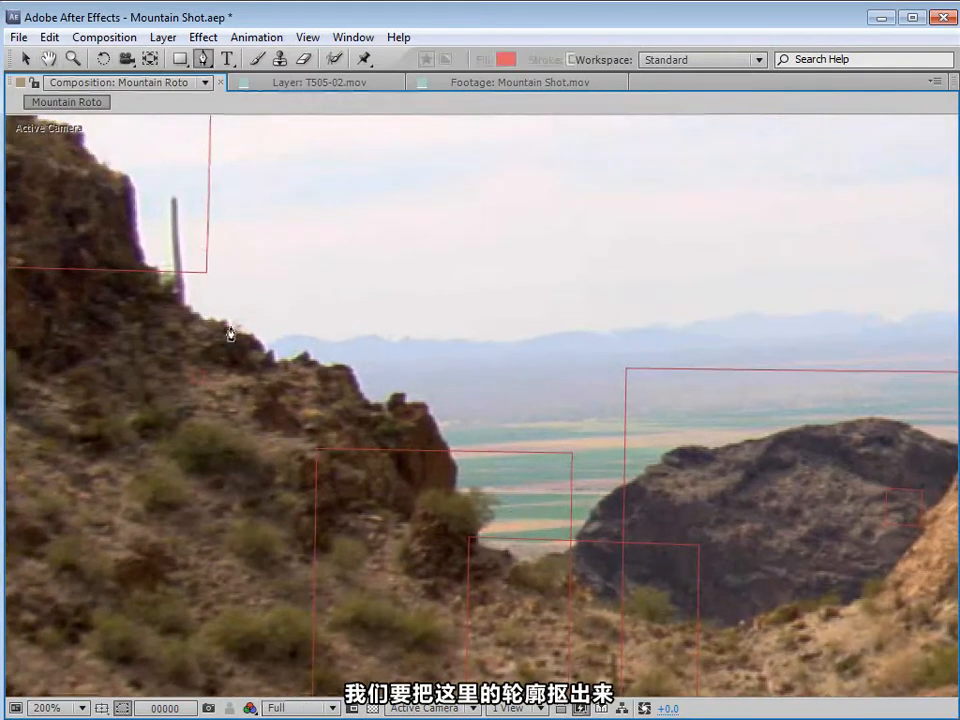
pyautogui.scroll(2, 229, 333)
pyautogui.click(176, 256)
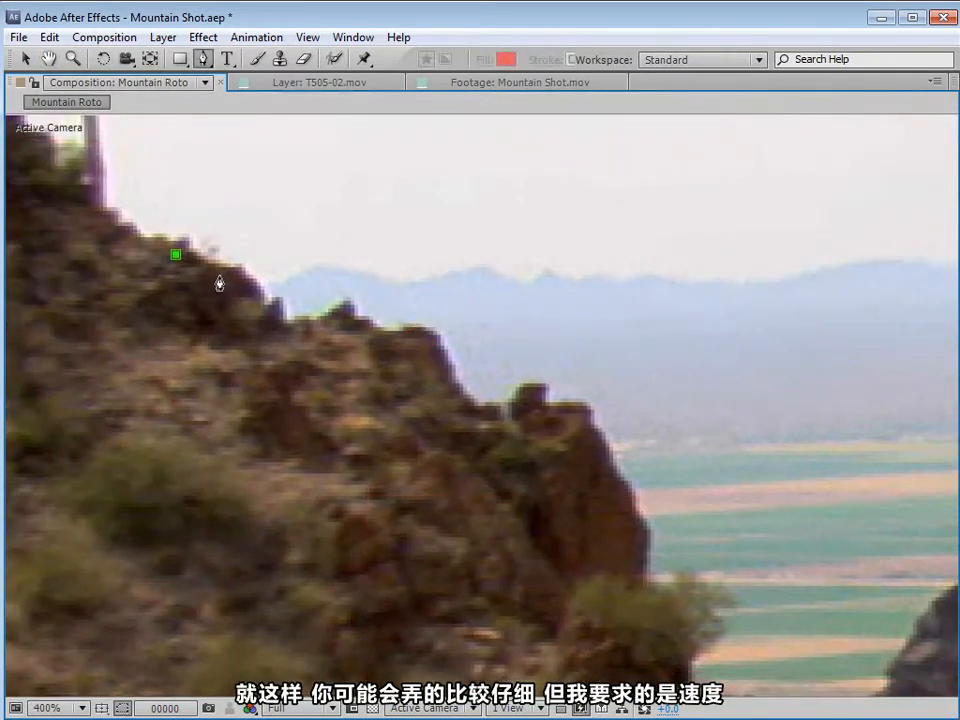
pyautogui.click(225, 275)
pyautogui.click(267, 310)
pyautogui.click(292, 327)
pyautogui.click(322, 318)
pyautogui.click(339, 312)
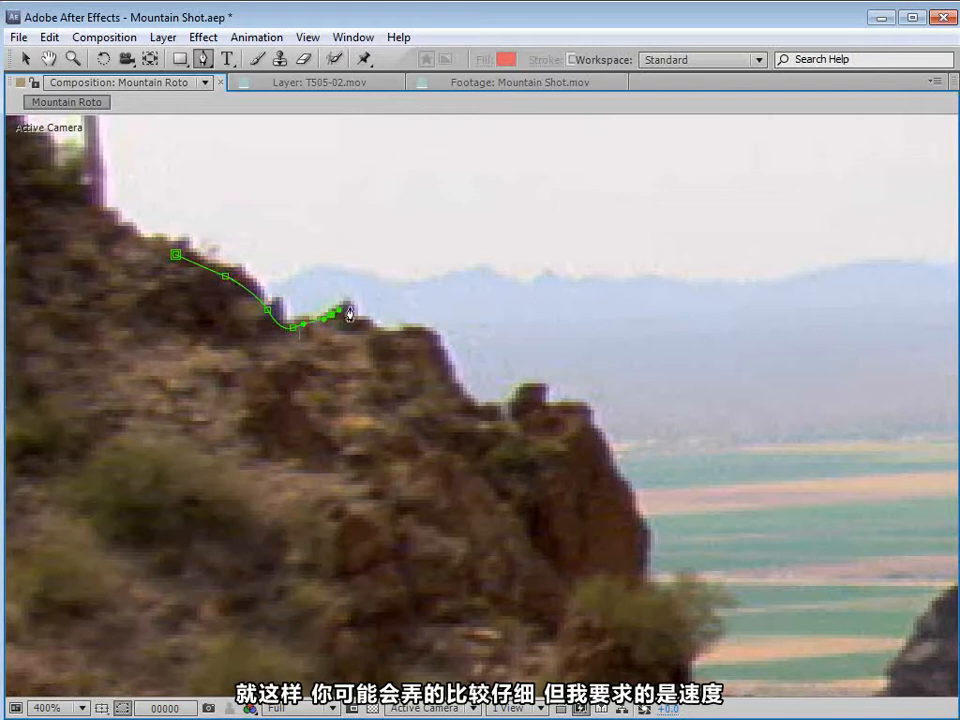
pyautogui.click(349, 305)
pyautogui.click(390, 329)
pyautogui.click(418, 327)
pyautogui.click(437, 333)
pyautogui.click(444, 351)
pyautogui.click(452, 367)
pyautogui.click(461, 384)
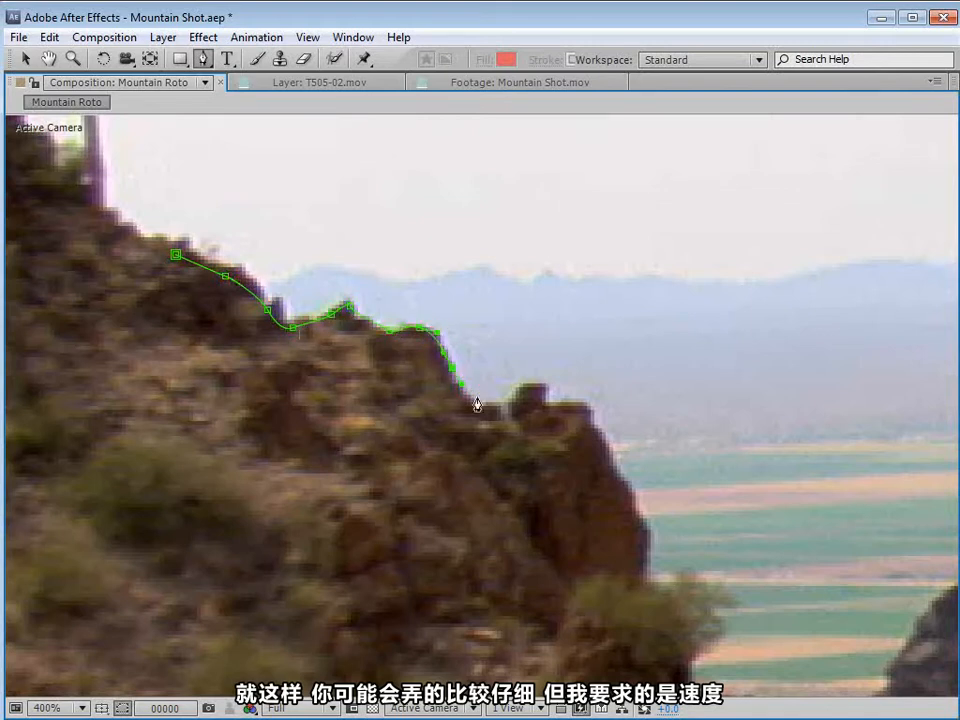
pyautogui.click(484, 404)
pyautogui.click(520, 400)
pyautogui.click(546, 384)
pyautogui.click(553, 403)
pyautogui.click(566, 403)
pyautogui.click(592, 403)
pyautogui.click(594, 410)
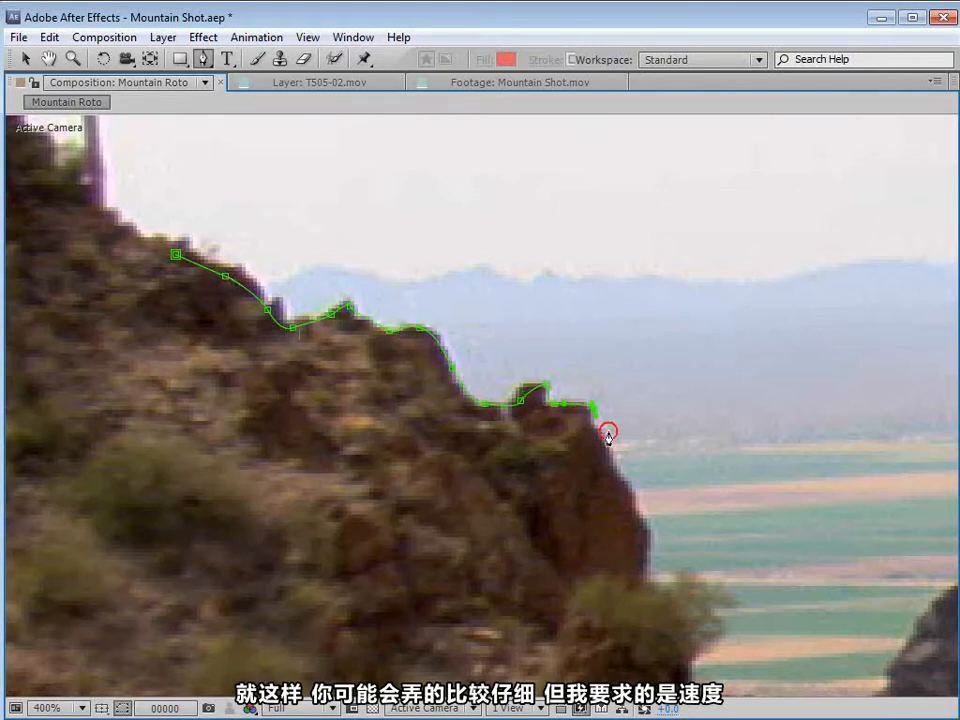
pyautogui.moveTo(608, 436); pyautogui.dragTo(376, 250)
pyautogui.click(409, 314)
pyautogui.click(395, 346)
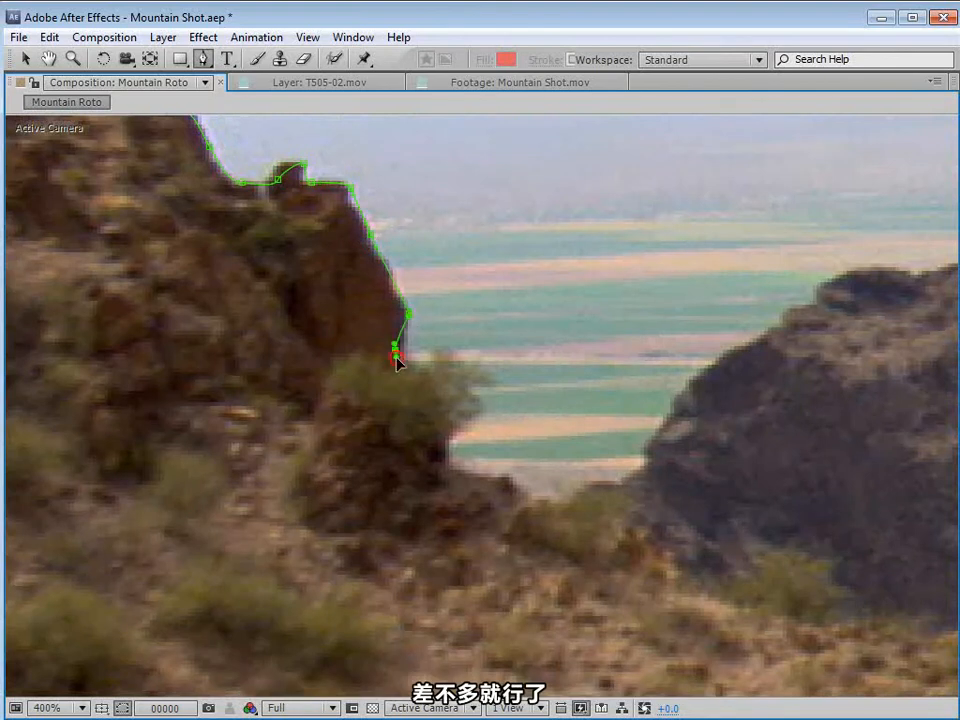
pyautogui.click(432, 404)
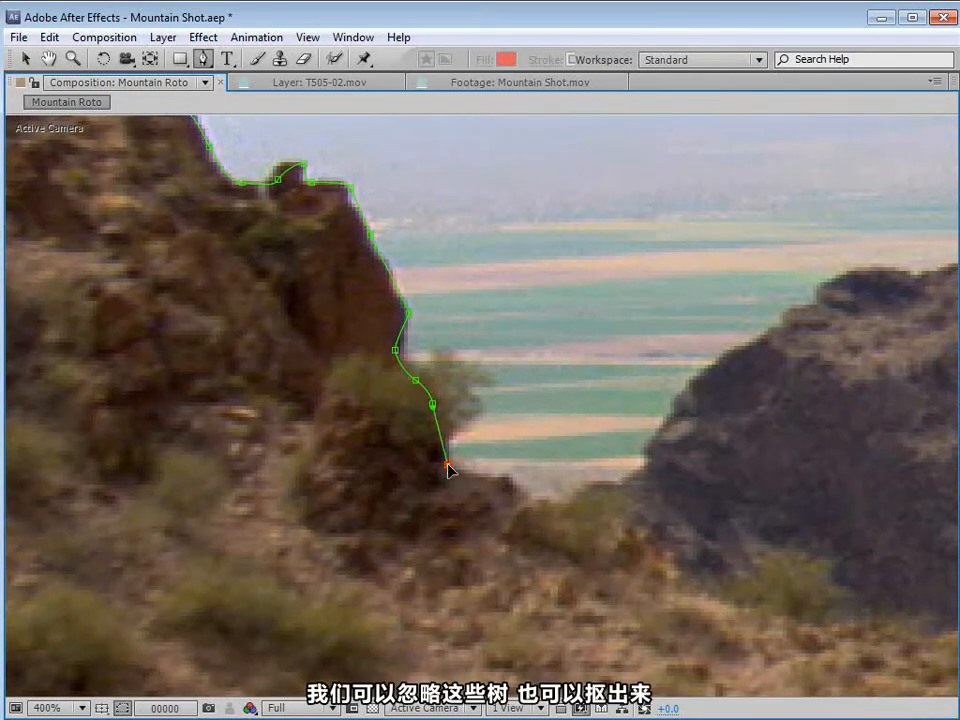
pyautogui.click(500, 486)
pyautogui.click(523, 493)
pyautogui.moveTo(556, 502); pyautogui.dragTo(571, 505)
pyautogui.moveTo(497, 457); pyautogui.dragTo(391, 371)
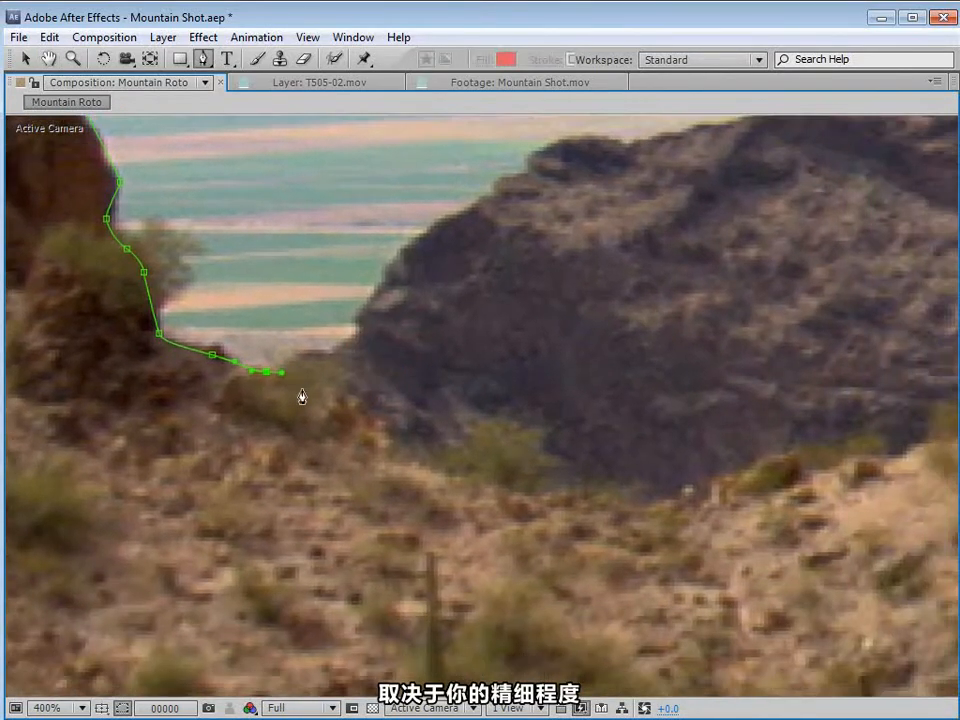
pyautogui.click(369, 419)
pyautogui.click(381, 446)
pyautogui.click(398, 452)
pyautogui.click(430, 457)
pyautogui.click(461, 461)
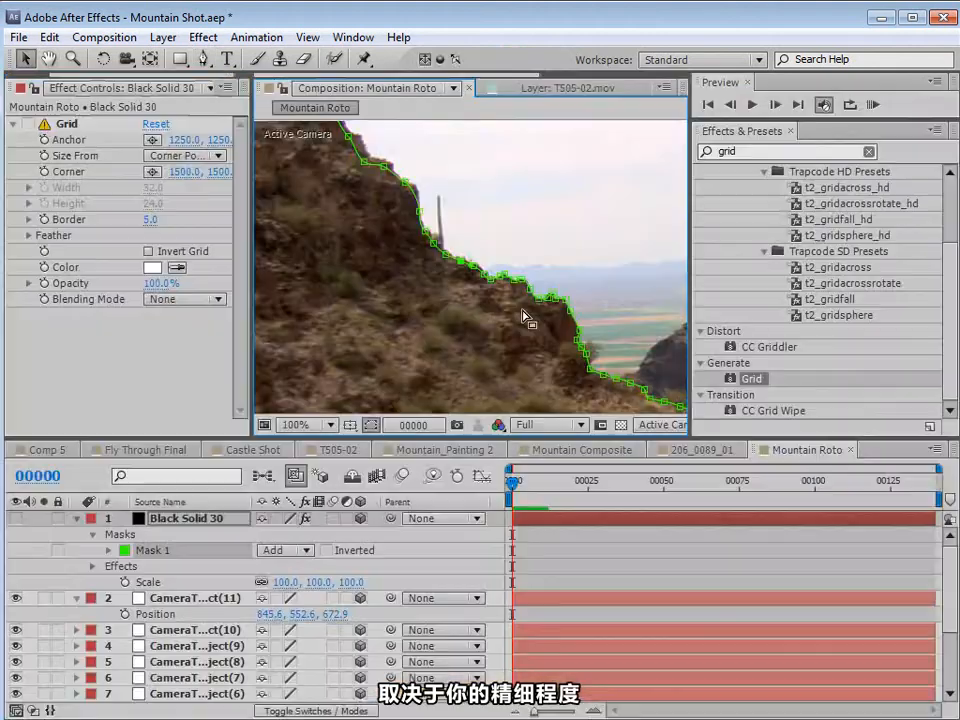
pyautogui.moveTo(520, 308); pyautogui.dragTo(417, 254)
pyautogui.press('v')
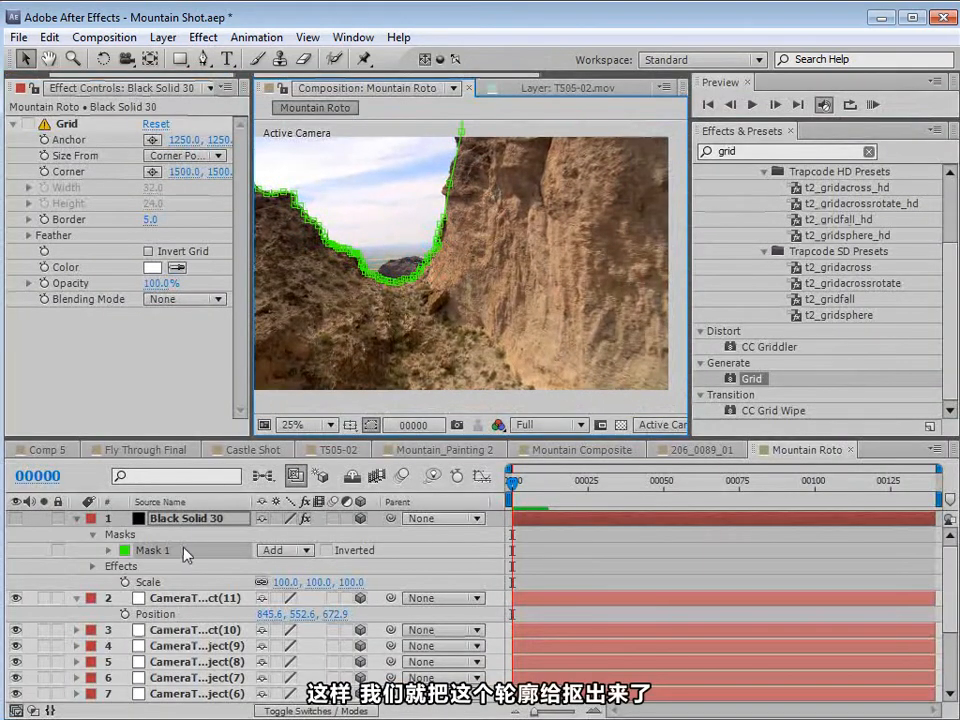
# - Delete the CameraTracker effect from the Mountain Shot.mov layer
pyautogui.click(183, 521)
pyautogui.scroll(-4, 100, 620)
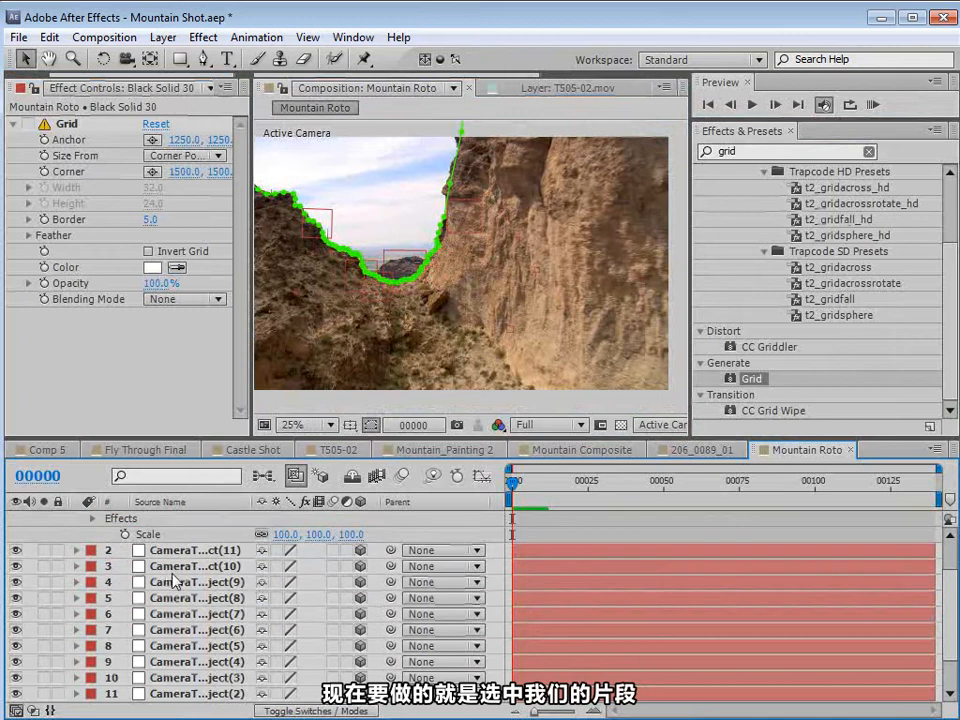
pyautogui.click(201, 694)
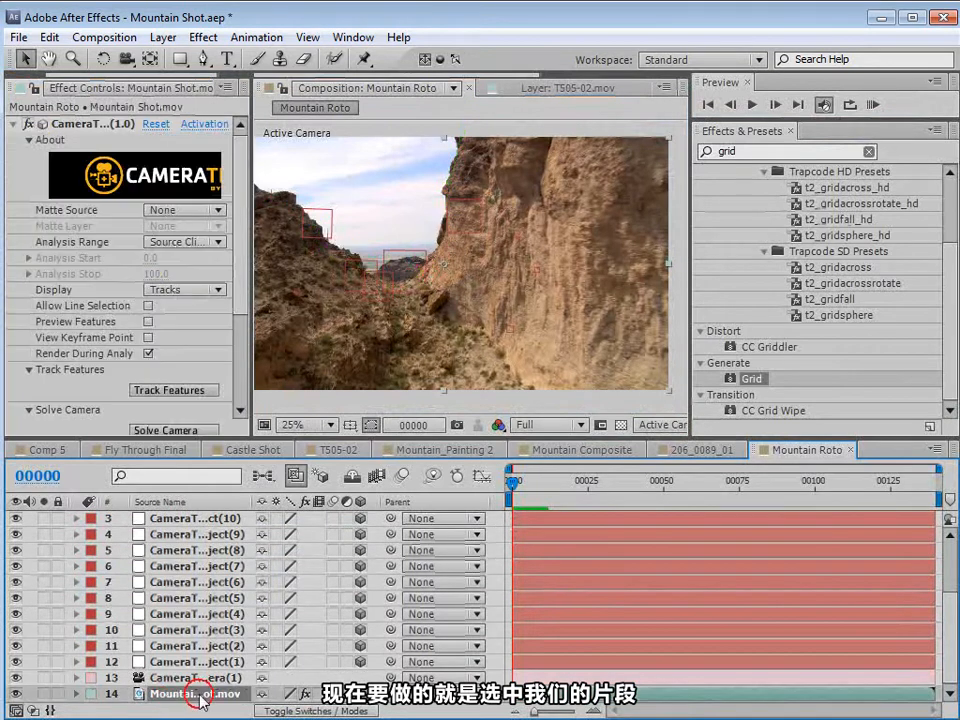
pyautogui.click(85, 123)
pyautogui.press('Delete')
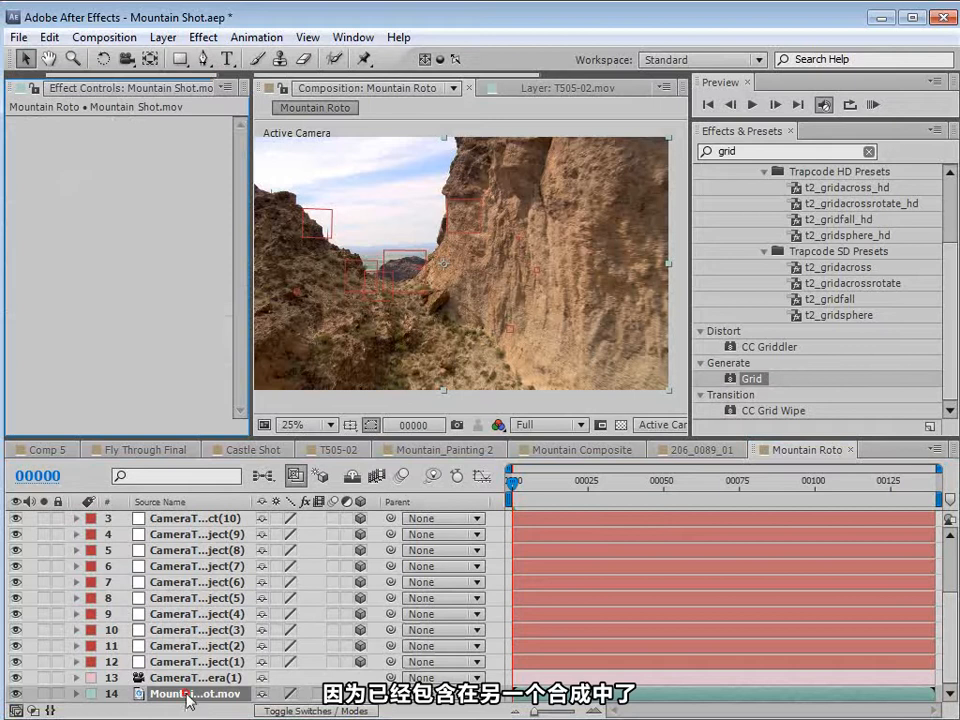
# - Place Mountain Shot.mov directly below the black solid and set its track matte to Alpha Matte "Black Solid 30"
pyautogui.scroll(3, 165, 540)
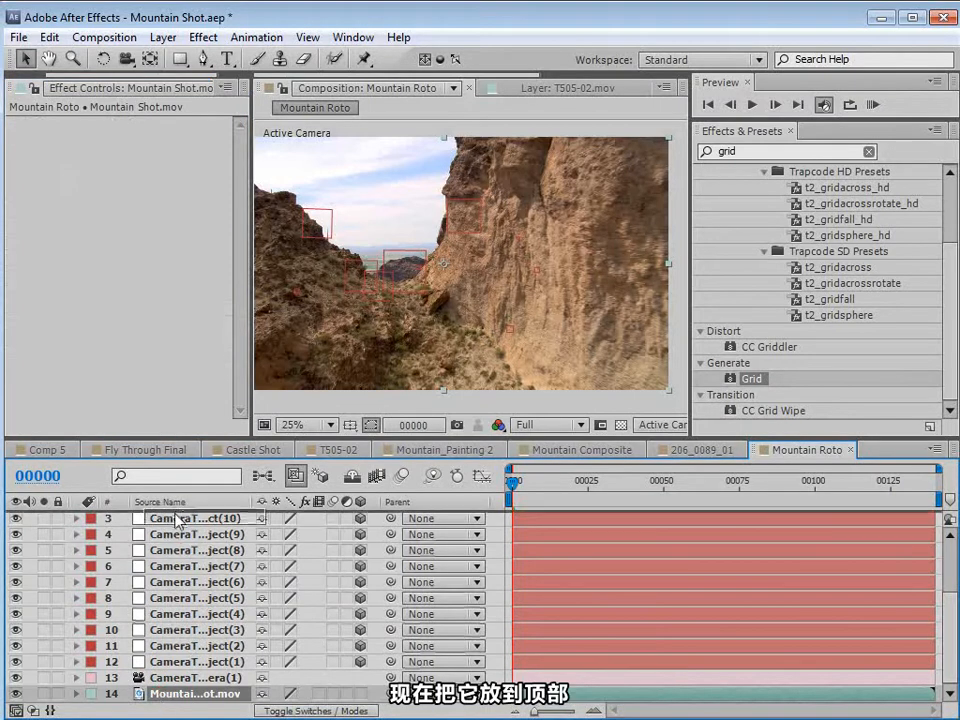
pyautogui.moveTo(167, 580); pyautogui.dragTo(169, 582)
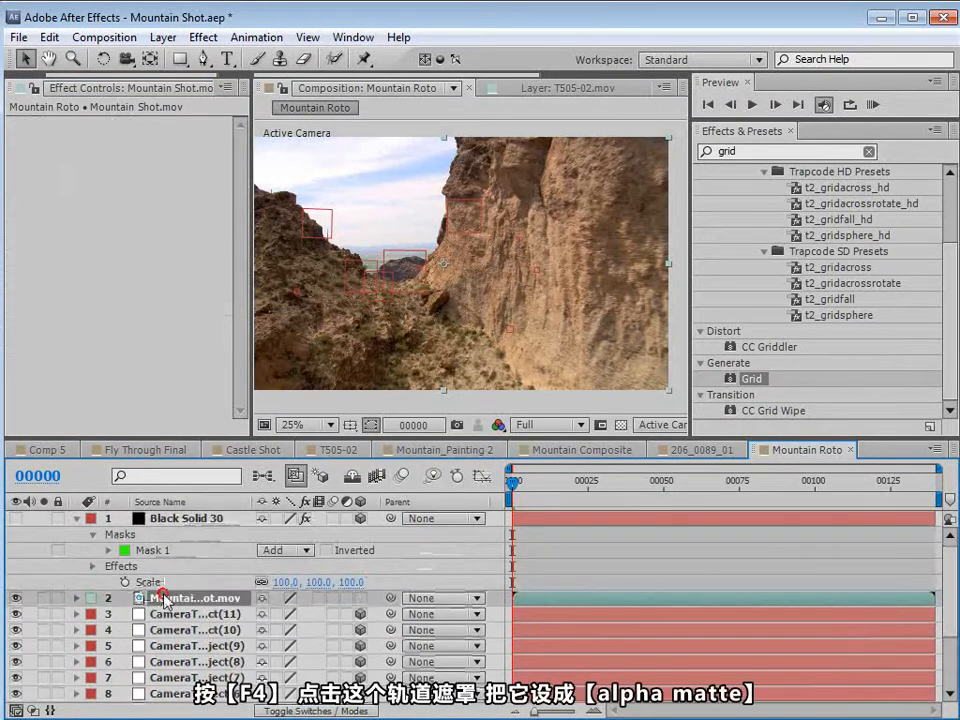
pyautogui.press('F4')
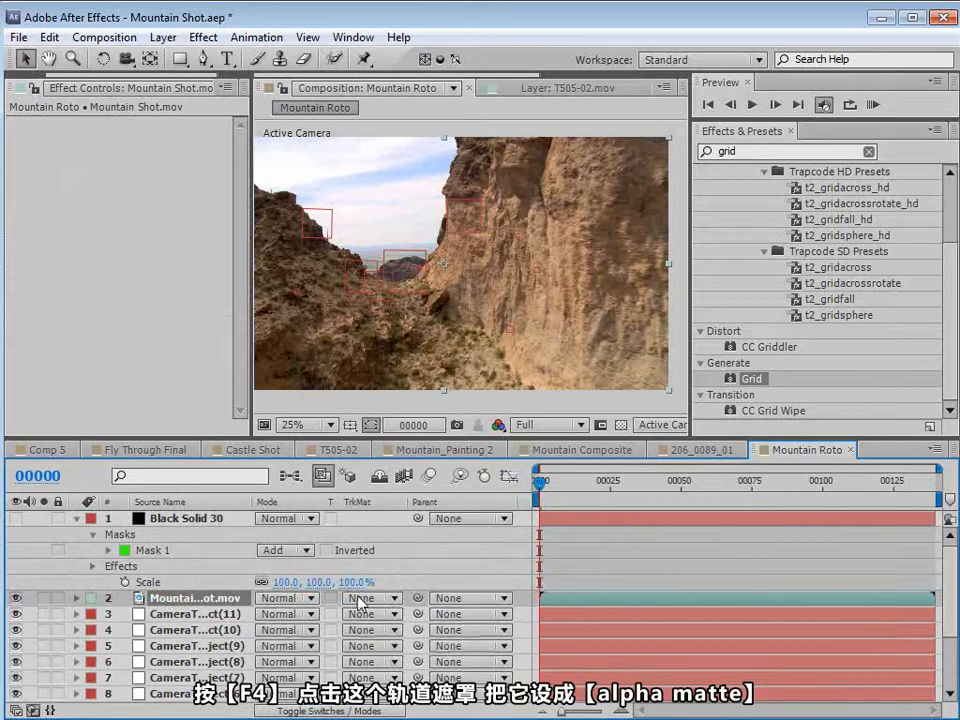
pyautogui.click(366, 599)
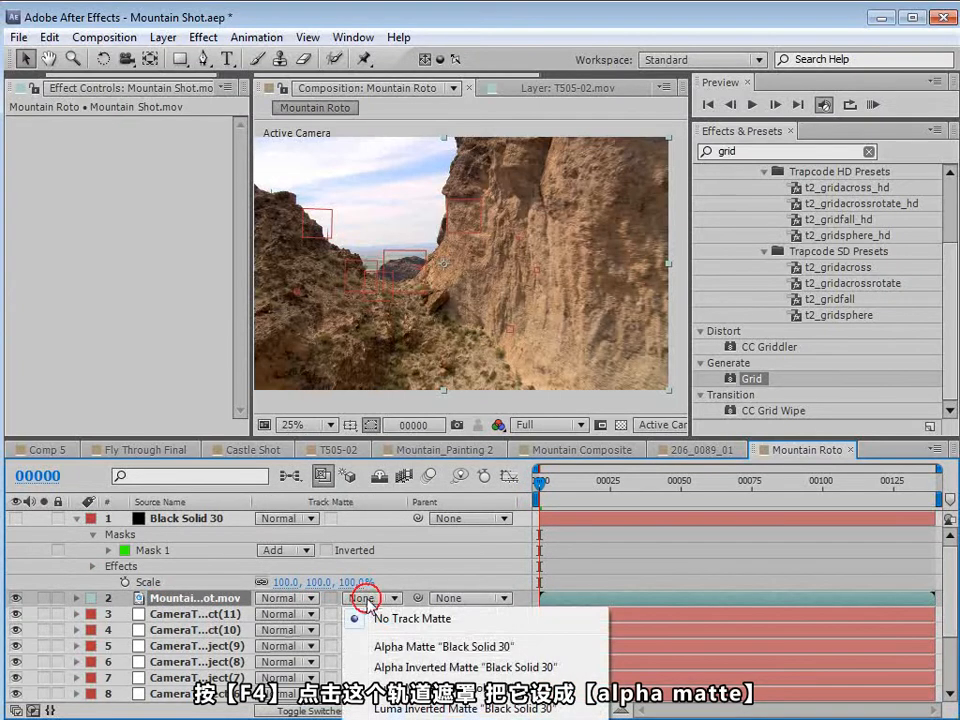
pyautogui.click(400, 645)
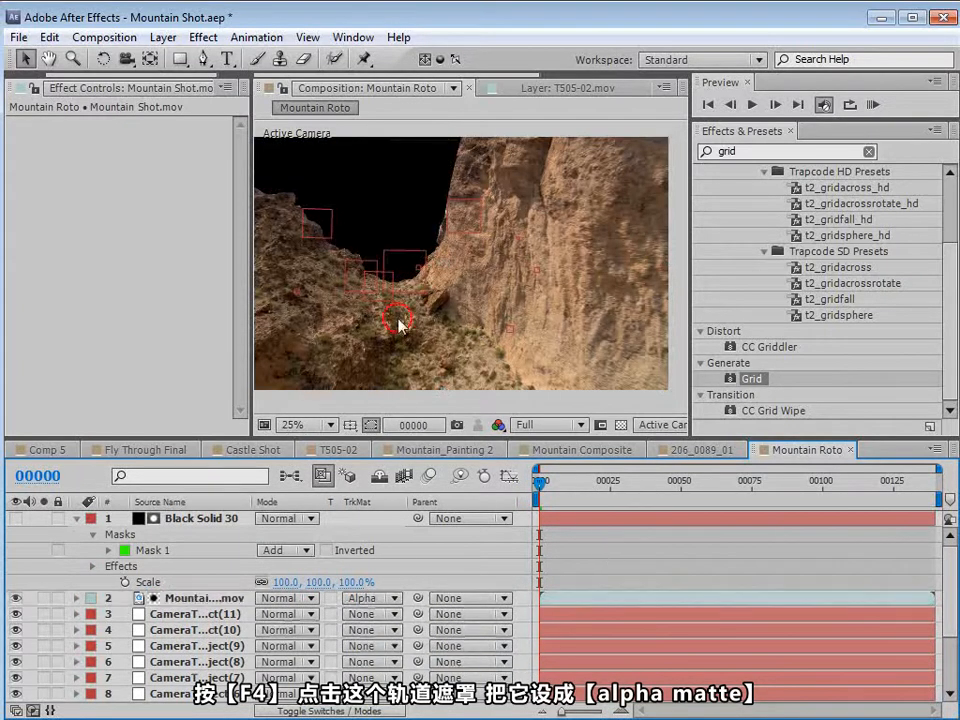
# - Examine the cutout against the transparency grid, then scrub to frame 77 to check how the matte follows the ridge
pyautogui.press('`')
pyautogui.scroll(1, 399, 358)
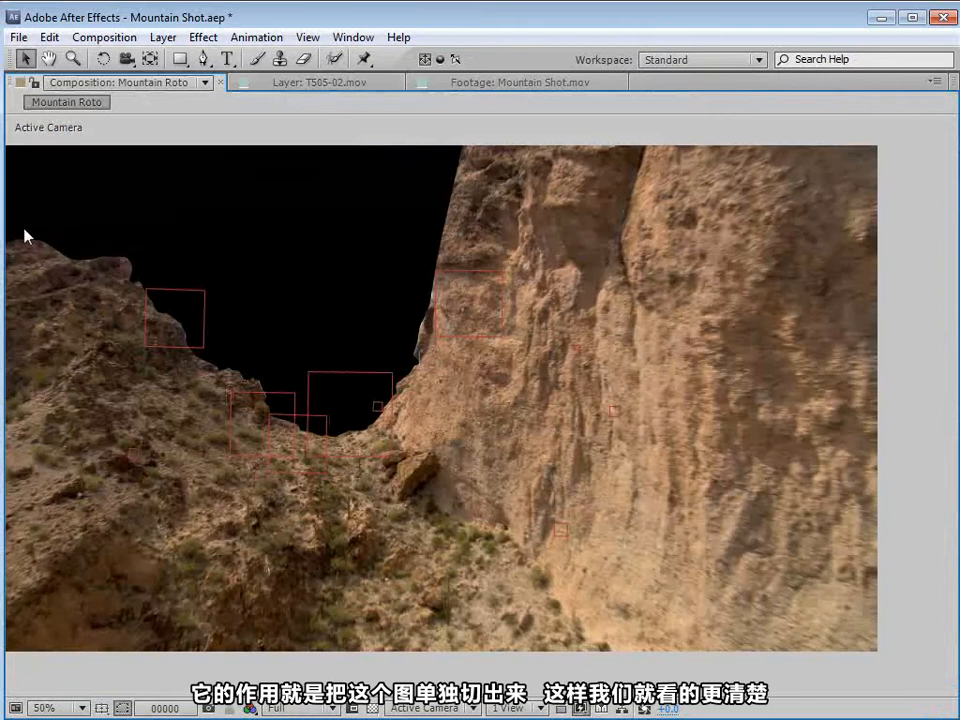
pyautogui.click(371, 708)
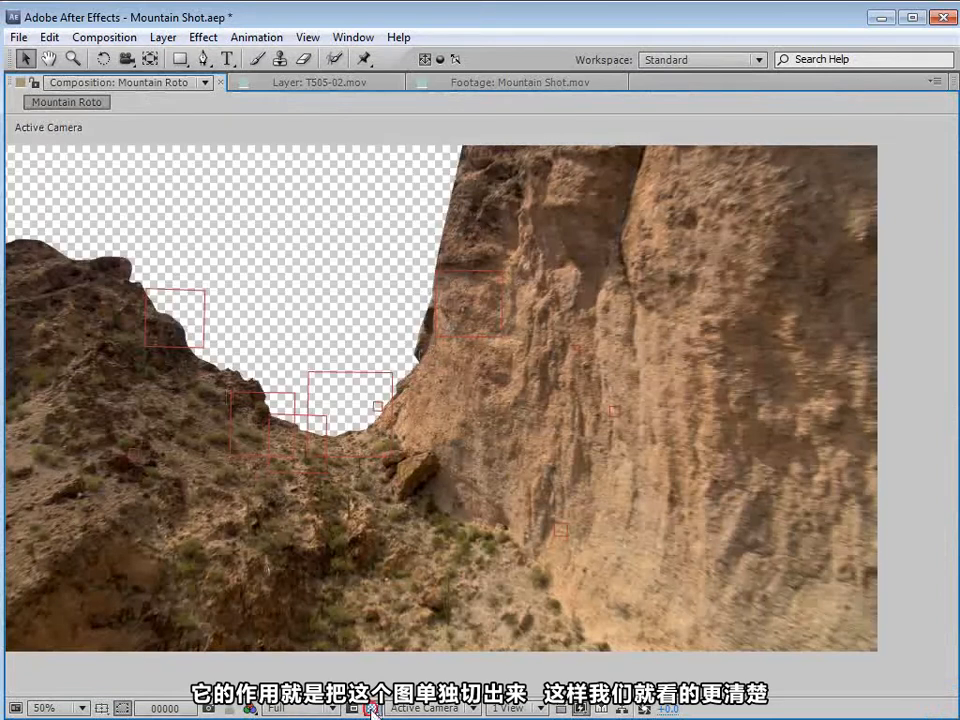
pyautogui.click(371, 708)
pyautogui.press('`')
pyautogui.moveTo(423, 293); pyautogui.dragTo(491, 298)
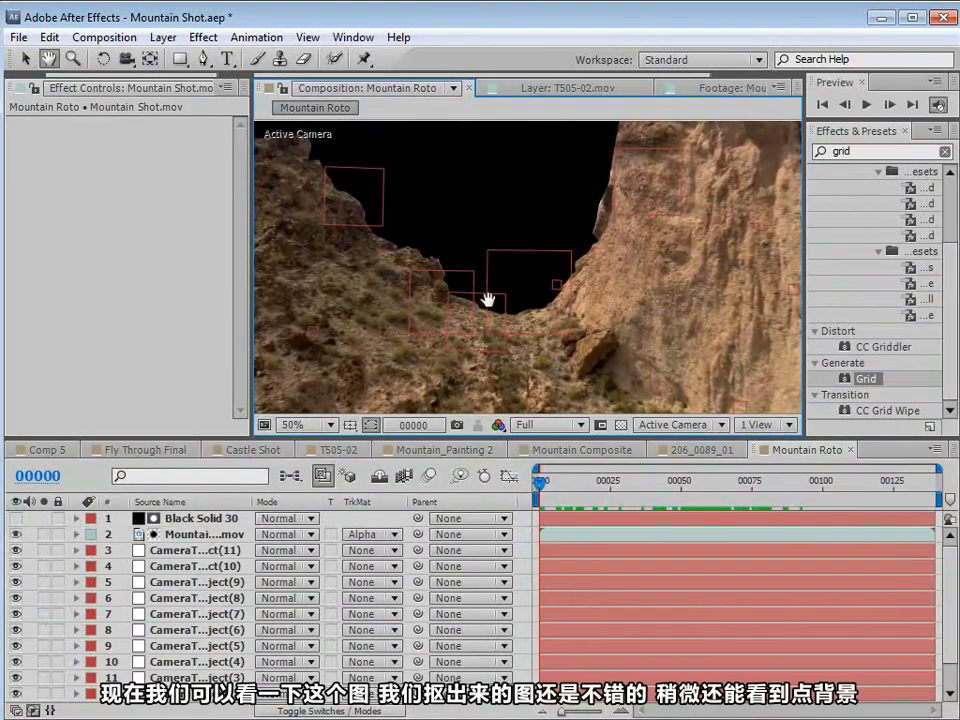
pyautogui.scroll(-1, 510, 302)
pyautogui.moveTo(556, 312); pyautogui.dragTo(510, 308)
pyautogui.moveTo(541, 482); pyautogui.dragTo(762, 488)
# - Add a Mask Path keyframe to Mask 1 of the black solid and place it at frame 25
pyautogui.click(168, 518)
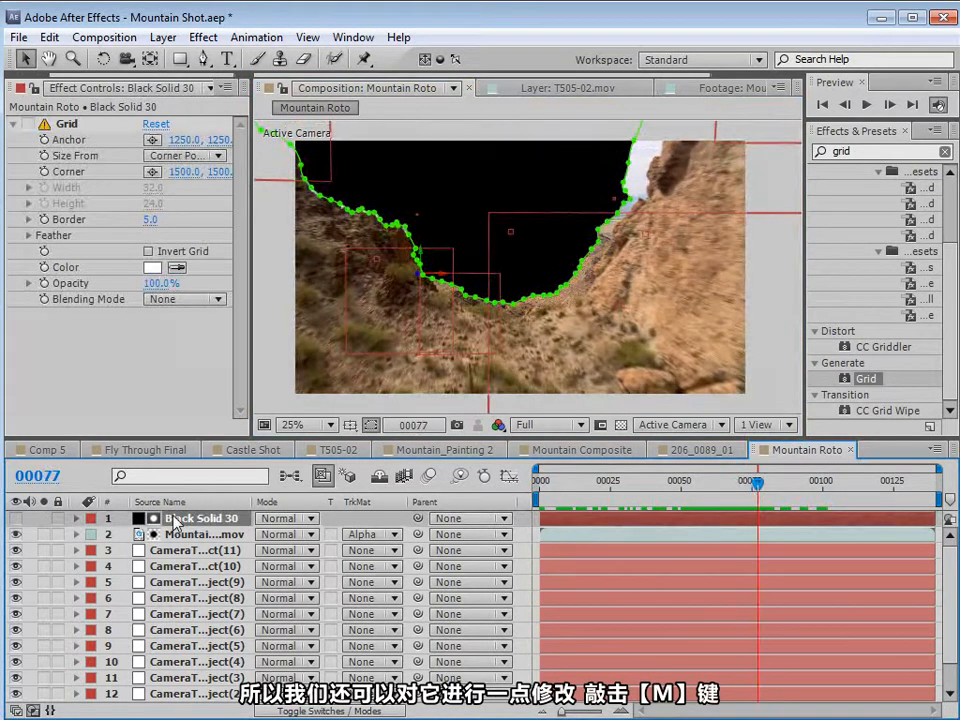
pyautogui.press('m')
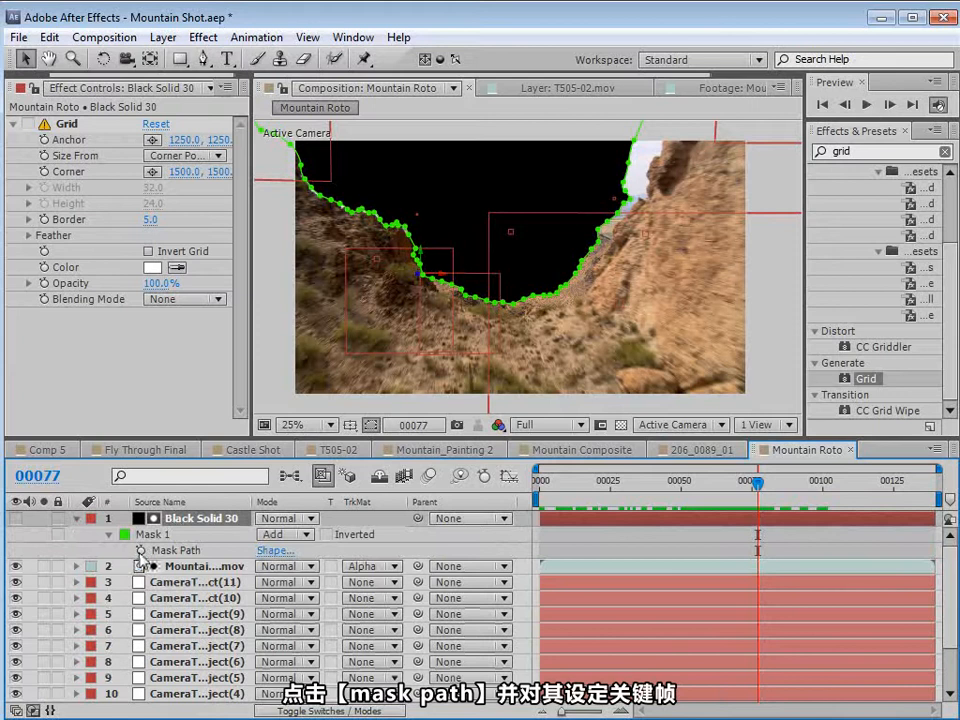
pyautogui.click(141, 550)
pyautogui.moveTo(758, 552); pyautogui.dragTo(654, 554)
pyautogui.moveTo(659, 488); pyautogui.dragTo(616, 500)
pyautogui.moveTo(653, 556); pyautogui.dragTo(611, 553)
# - At frame 75, stretch Mask 1 of the black solid horizontally toward the right cliff by transforming the whole mask path
pyautogui.moveTo(596, 490); pyautogui.dragTo(668, 495)
pyautogui.press('space')
pyautogui.press('space')
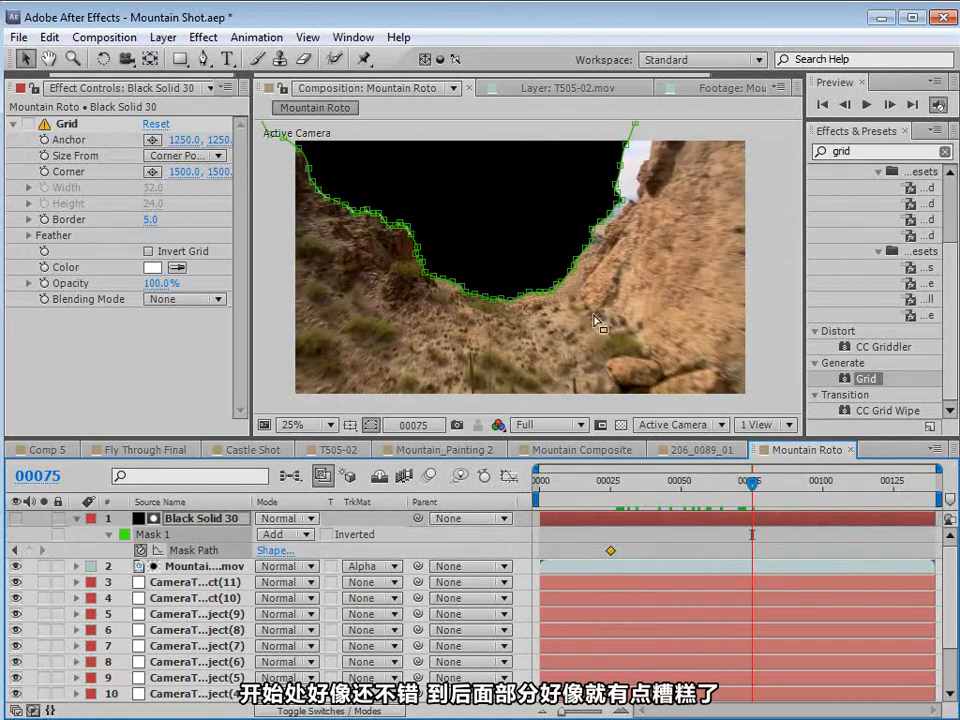
pyautogui.click(617, 123)
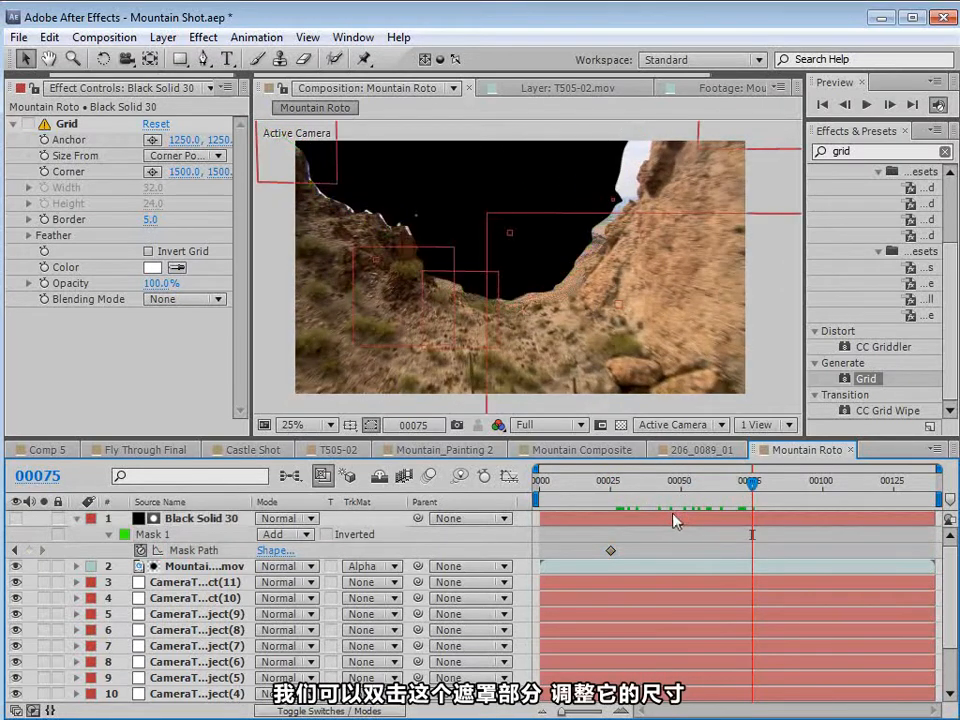
pyautogui.click(675, 520)
pyautogui.doubleClick(604, 224)
pyautogui.press('`')
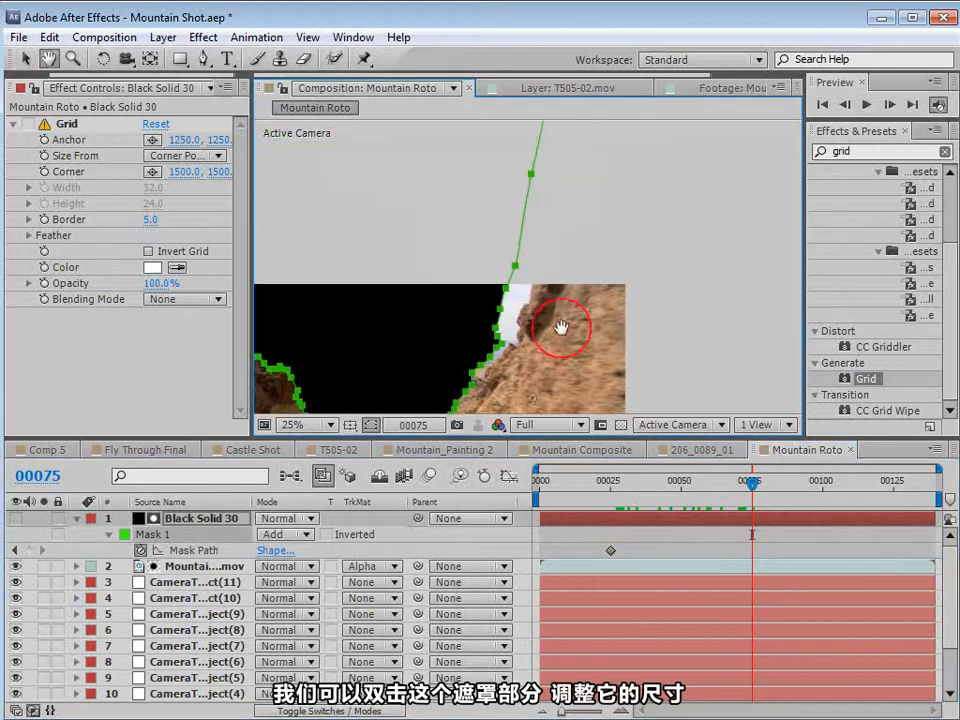
pyautogui.press(',')
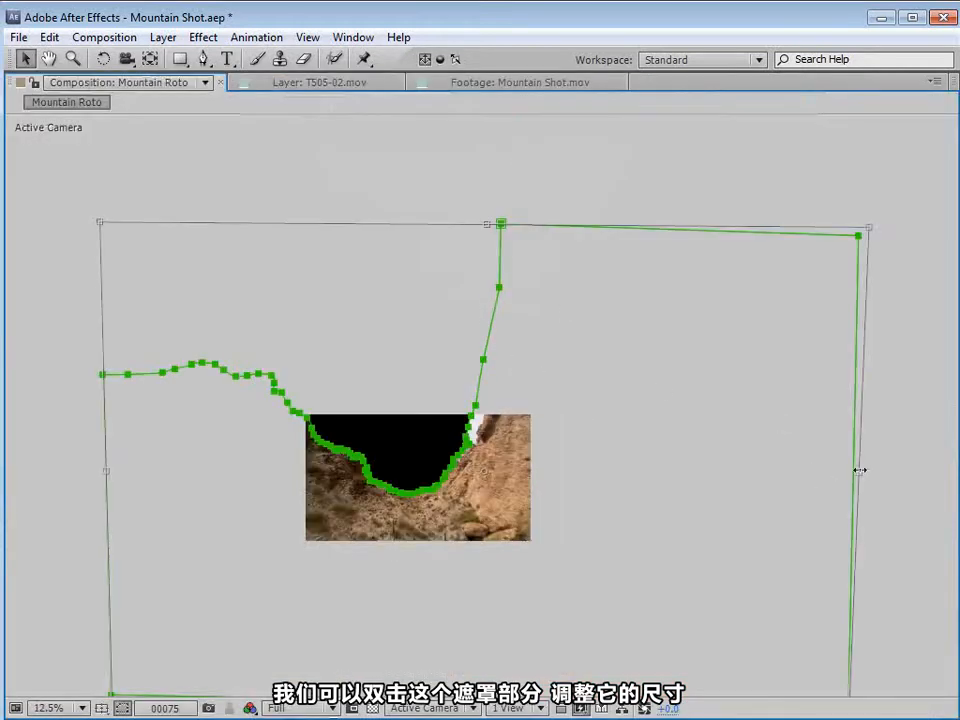
pyautogui.moveTo(861, 469); pyautogui.dragTo(873, 475)
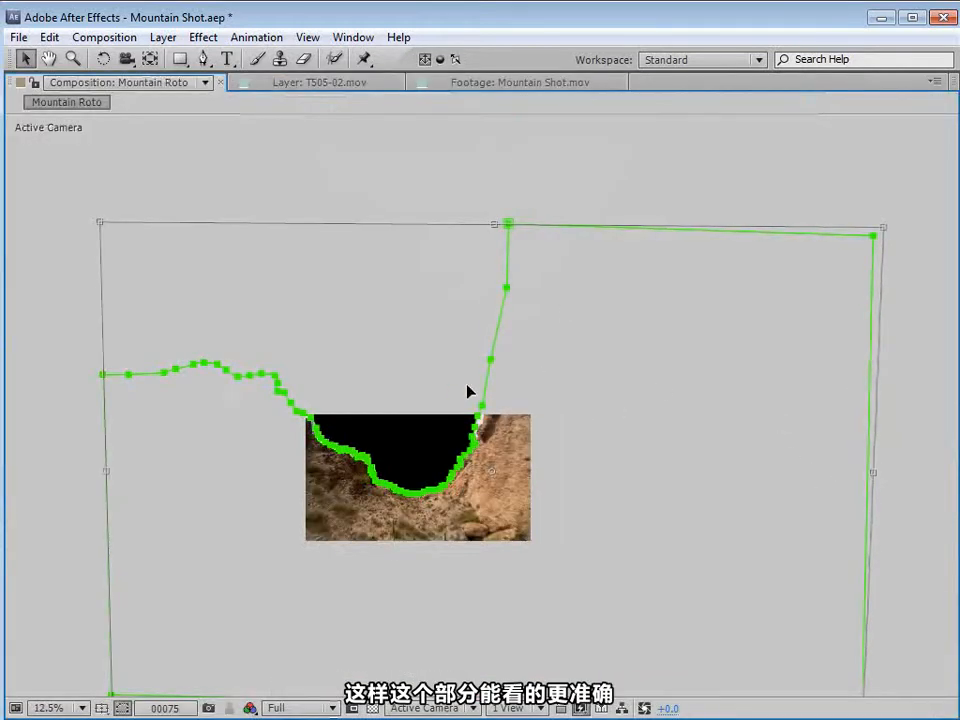
# - Shift the mask points beside the right cliff outward so the path follows the rock edge and covers the sky gap
pyautogui.press('.')
pyautogui.moveTo(500, 487); pyautogui.dragTo(532, 328)
pyautogui.click(557, 386)
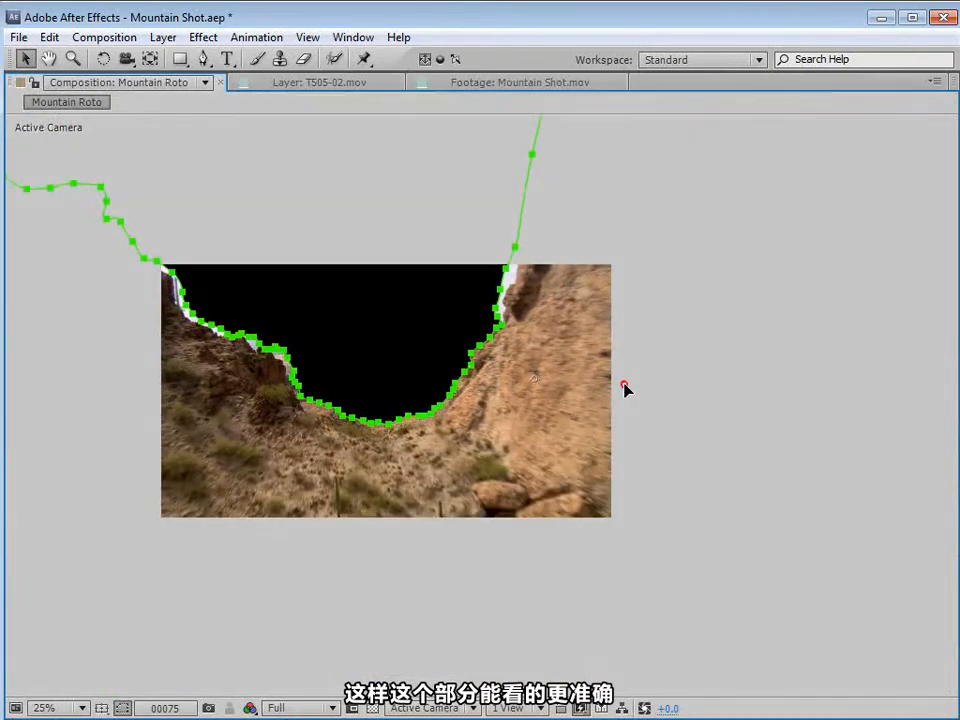
pyautogui.press('.')
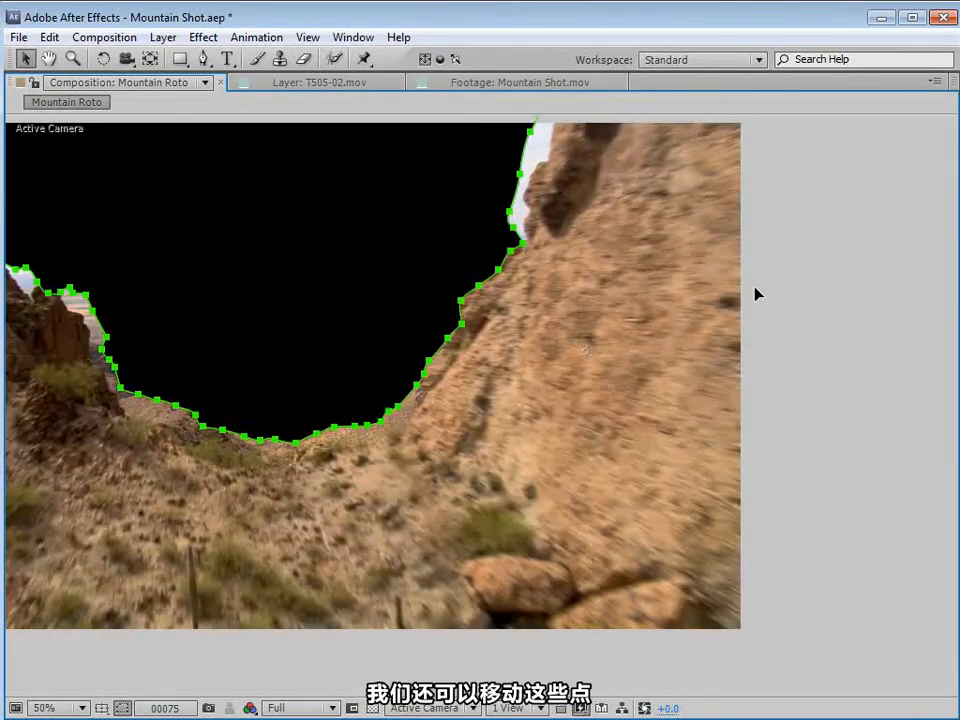
pyautogui.click(542, 242)
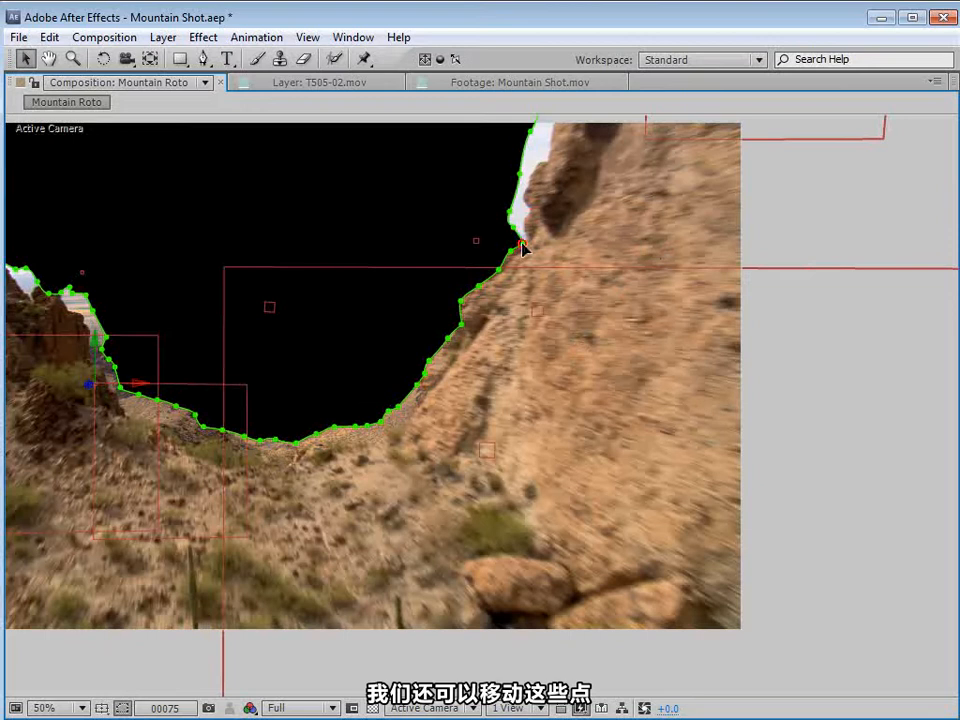
pyautogui.click(522, 248)
pyautogui.scroll(3, 507, 257)
pyautogui.moveTo(446, 183); pyautogui.dragTo(568, 384)
pyautogui.moveTo(491, 287); pyautogui.dragTo(516, 288)
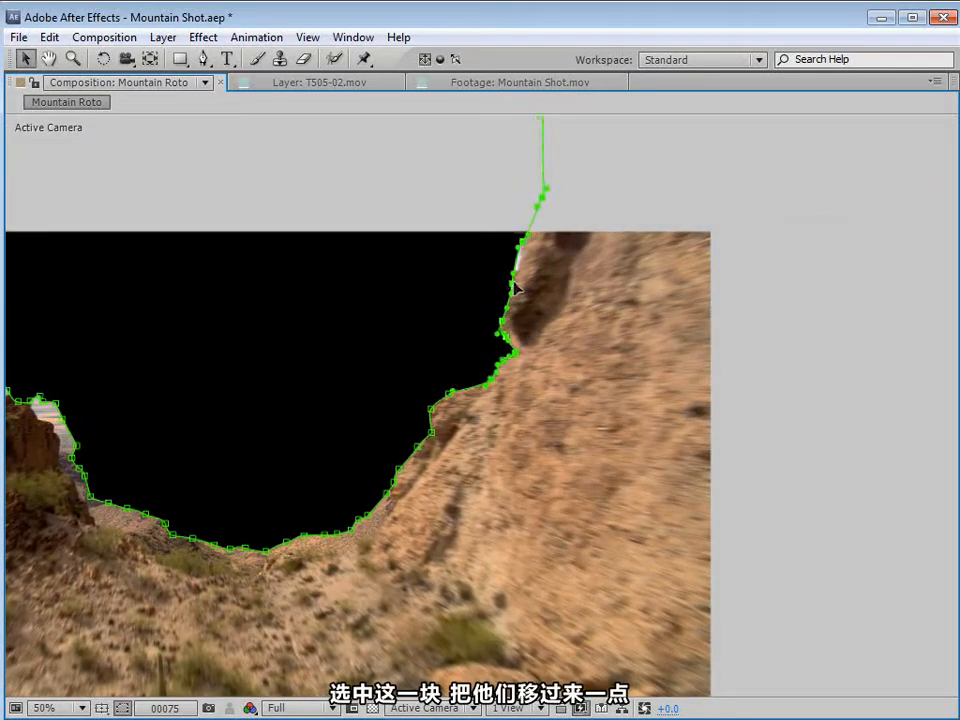
# - Move the group of mask points along the left ridge onto the rock outline to close the exposed sky gap
pyautogui.press('h')
pyautogui.moveTo(308, 529); pyautogui.dragTo(480, 467)
pyautogui.press('v')
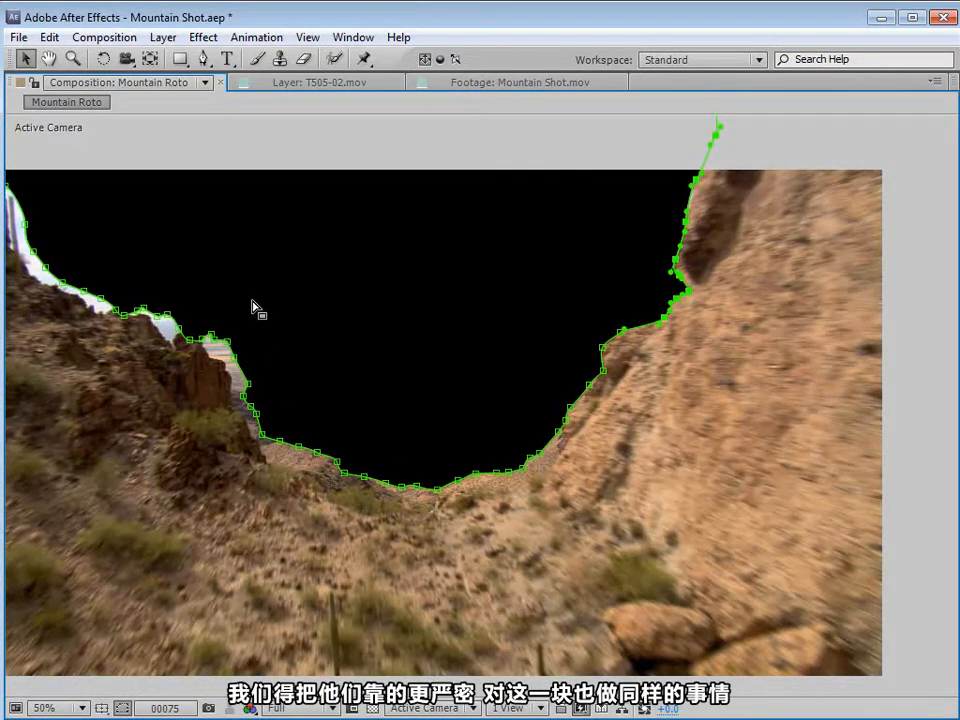
pyautogui.moveTo(239, 385); pyautogui.dragTo(426, 414)
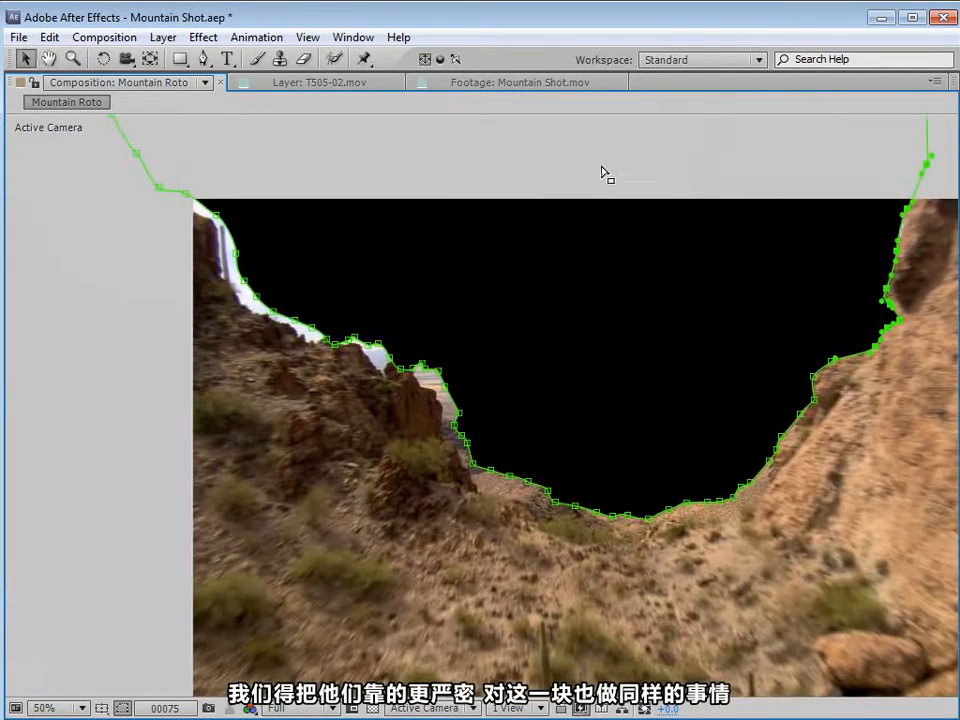
pyautogui.moveTo(611, 150); pyautogui.dragTo(68, 568)
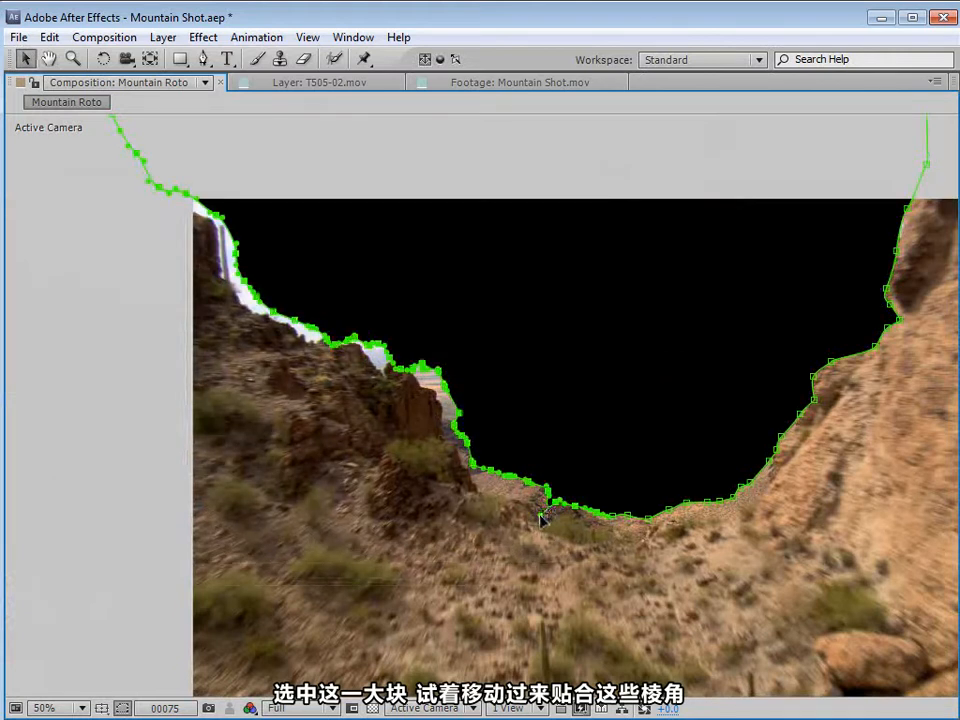
pyautogui.moveTo(461, 421); pyautogui.dragTo(440, 426)
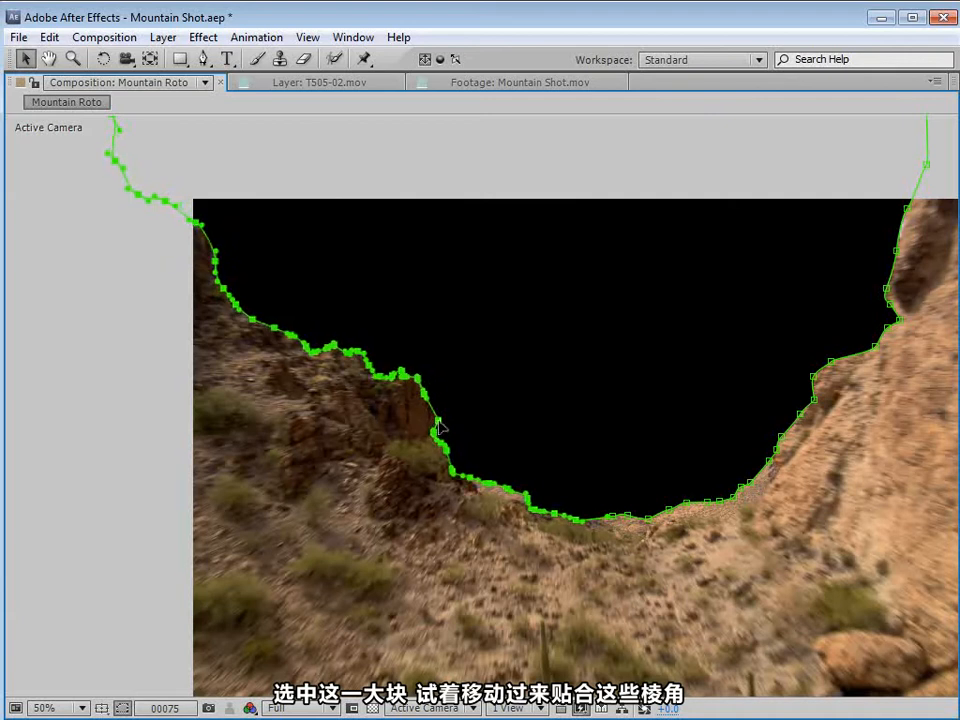
# - Select the mask points along the valley floor and lower them slightly to fit the ground edge
pyautogui.click(796, 490)
pyautogui.click(769, 462)
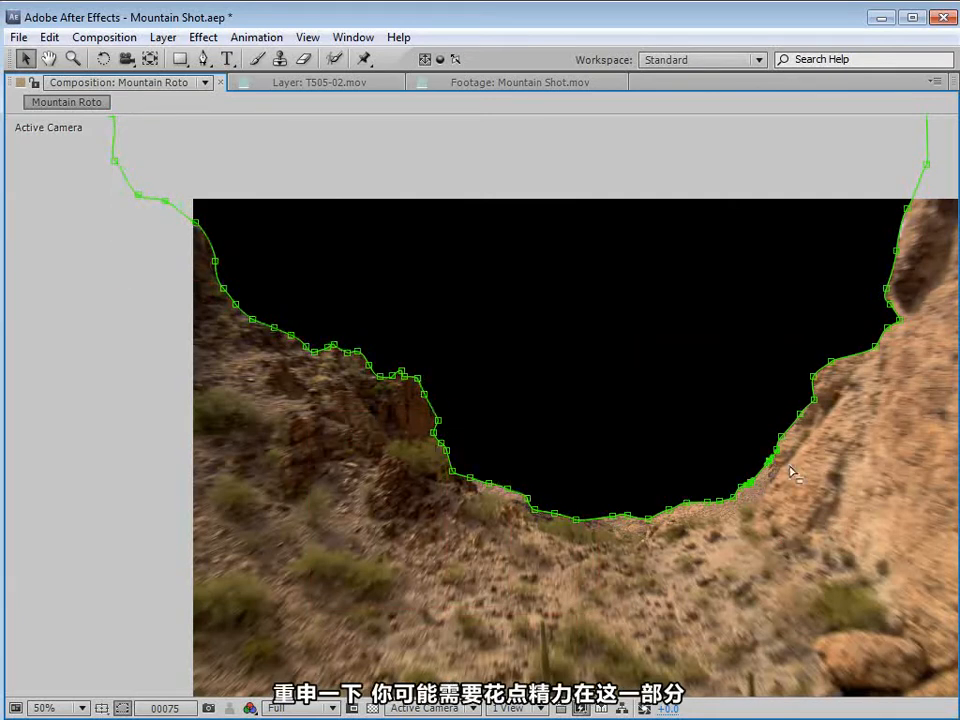
pyautogui.moveTo(445, 597); pyautogui.dragTo(758, 440)
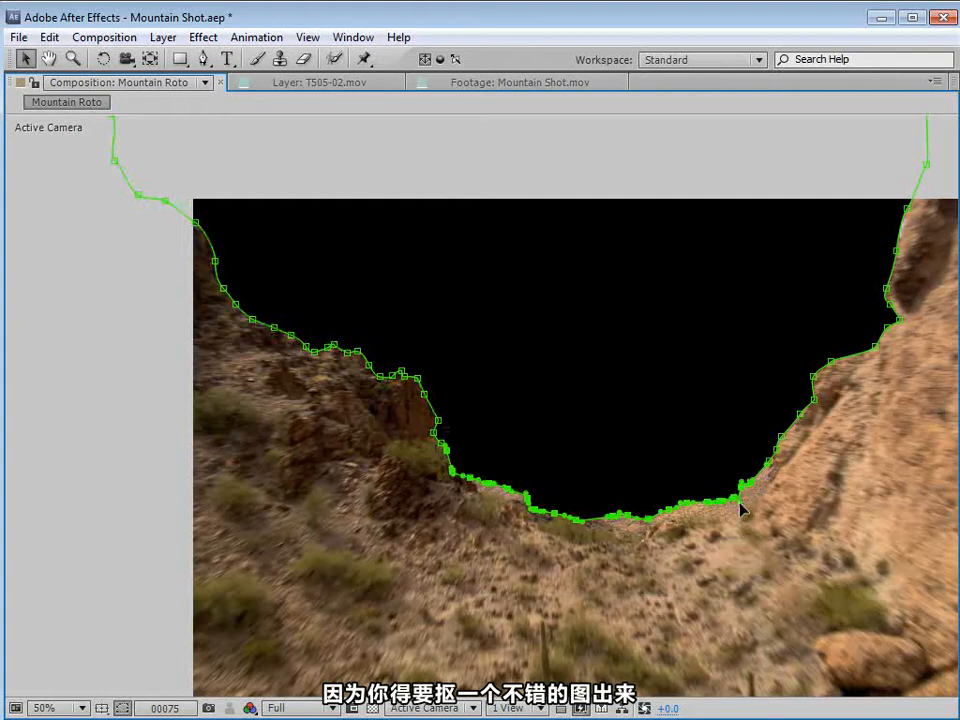
pyautogui.moveTo(728, 505); pyautogui.dragTo(736, 520)
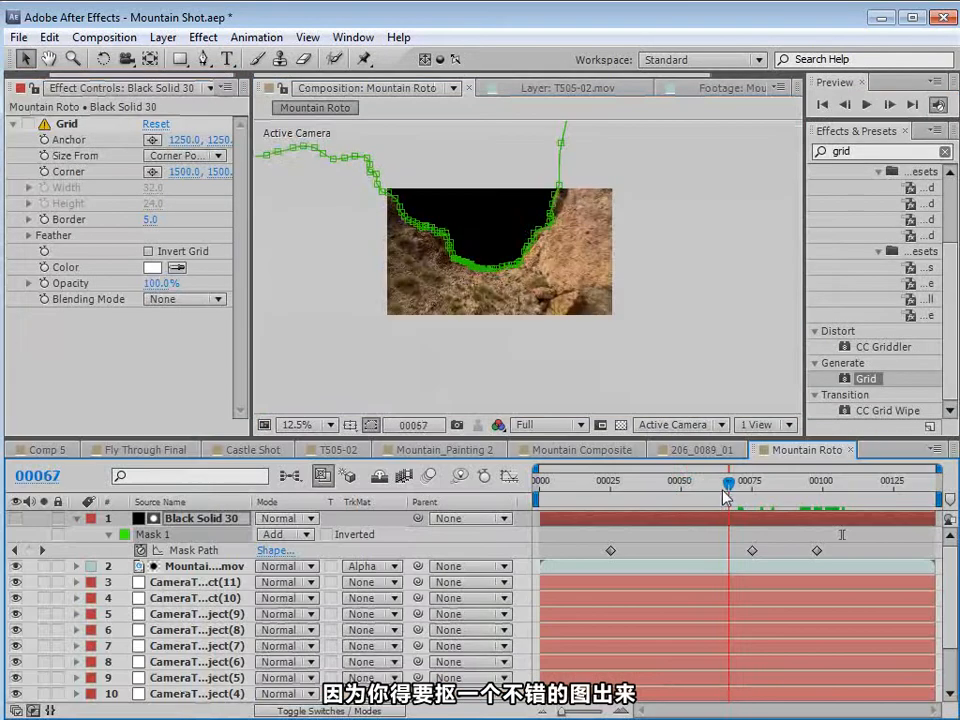
# - Scrub back to frame 0 and check how tightly the animated matte follows the ridges
pyautogui.moveTo(728, 510); pyautogui.dragTo(538, 514)
pyautogui.click(501, 358)
pyautogui.scroll(1, 501, 315)
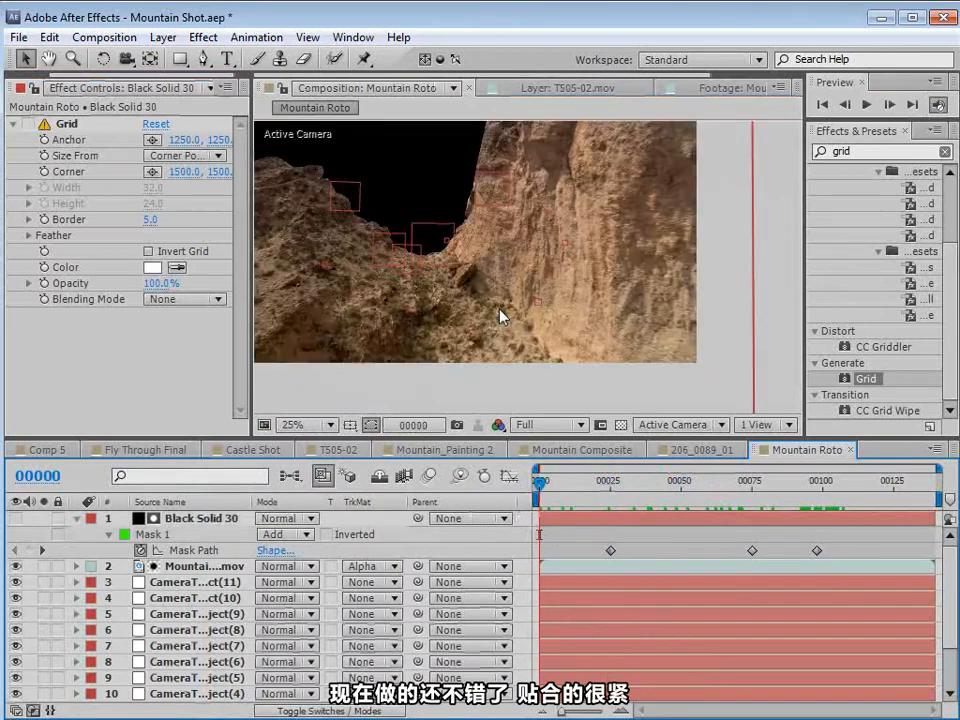
pyautogui.moveTo(501, 315); pyautogui.dragTo(507, 272)
# - Duplicate the Mountain Shot.mov layer and bring the copy to the top of the layer stack
pyautogui.click(77, 519)
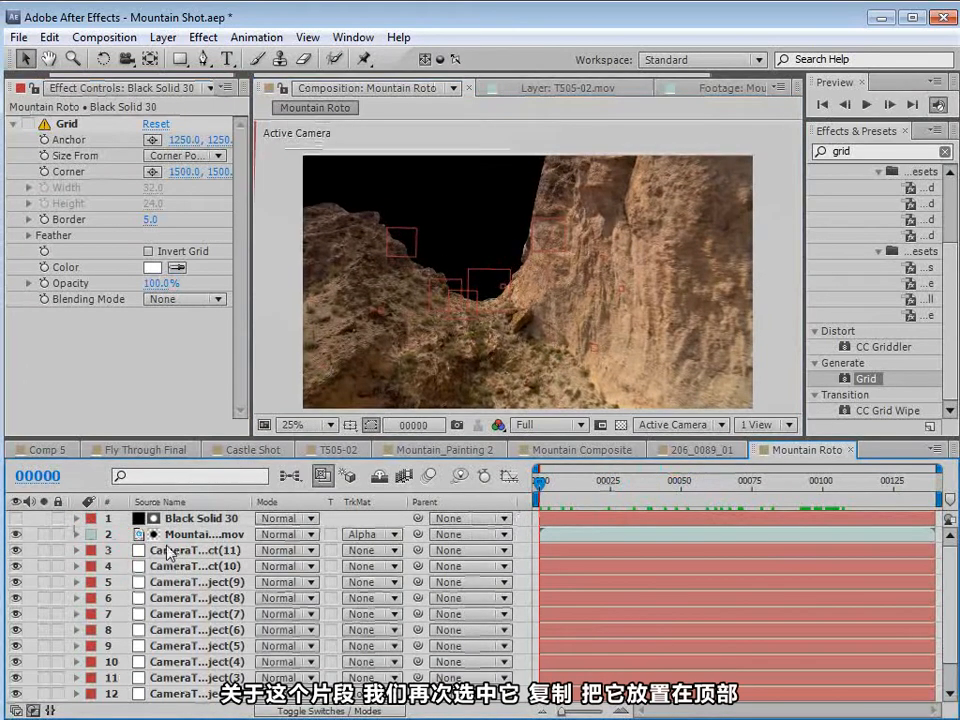
pyautogui.click(215, 535)
pyautogui.hotkey('ctrl', 'd')
pyautogui.hotkey('ctrl', 'shift', ']')
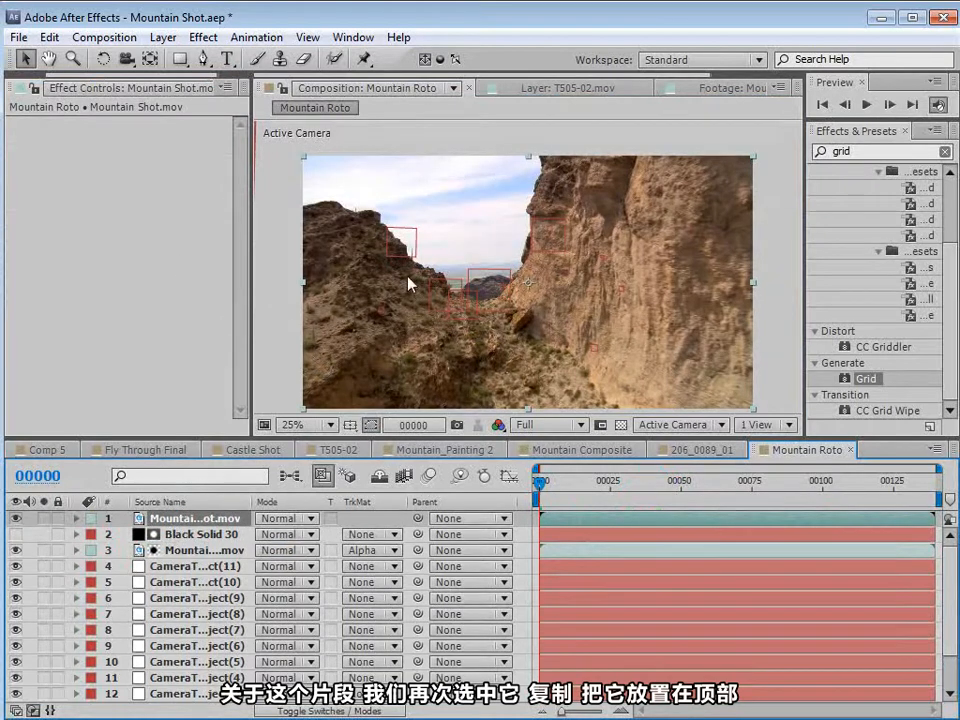
# - Apply the Luma Key effect to the top Mountain Shot.mov layer with Key Type set to Key Out Brighter
pyautogui.press('`')
pyautogui.scroll(2, 366, 388)
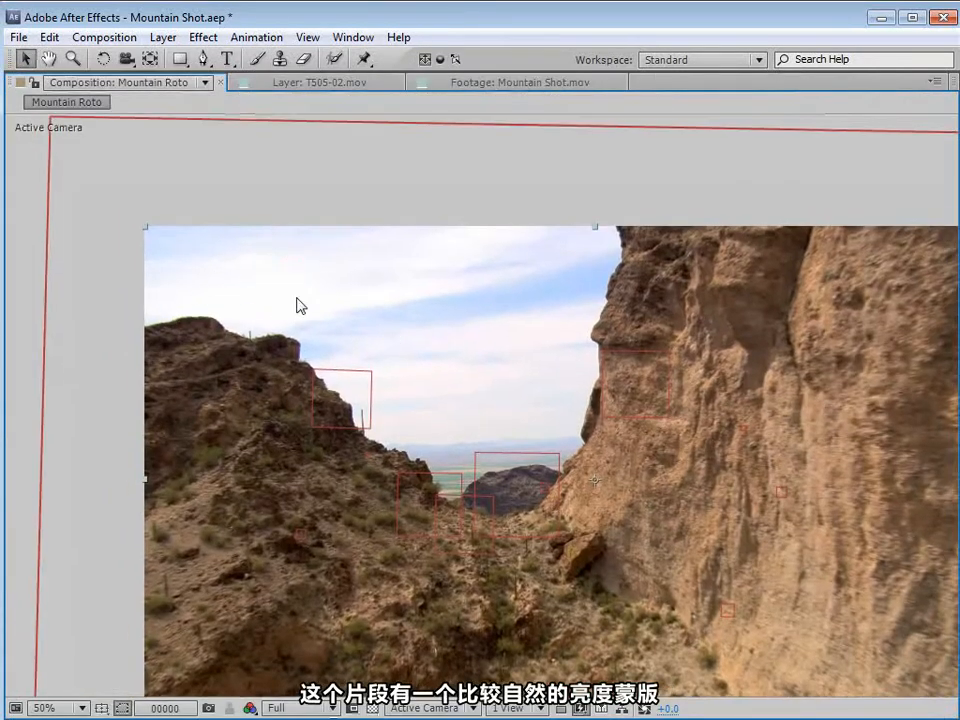
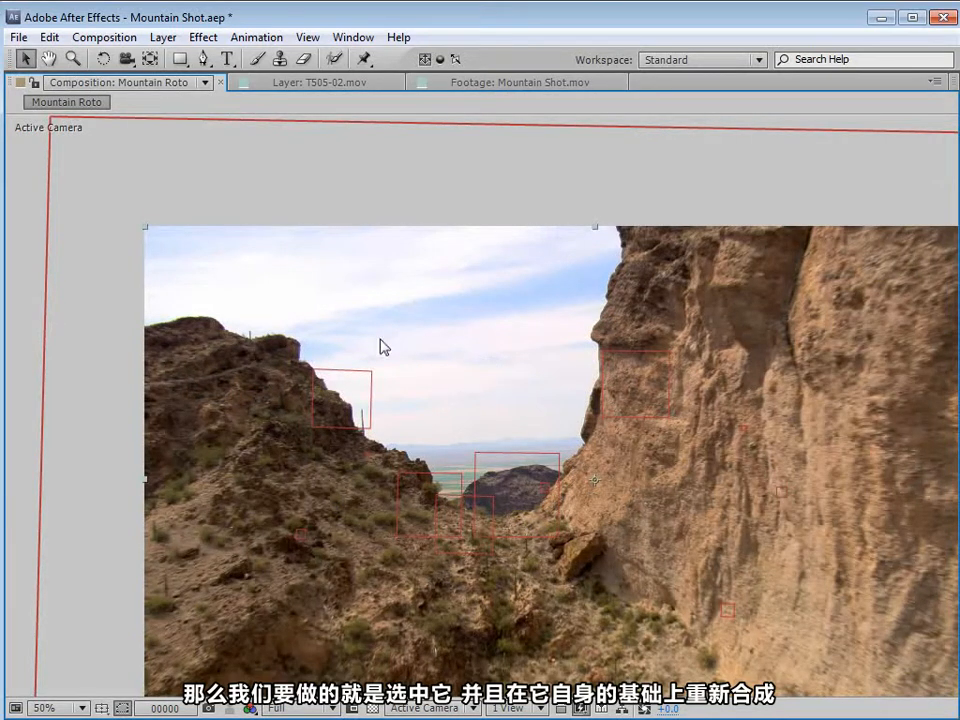
pyautogui.scroll(3, 379, 347)
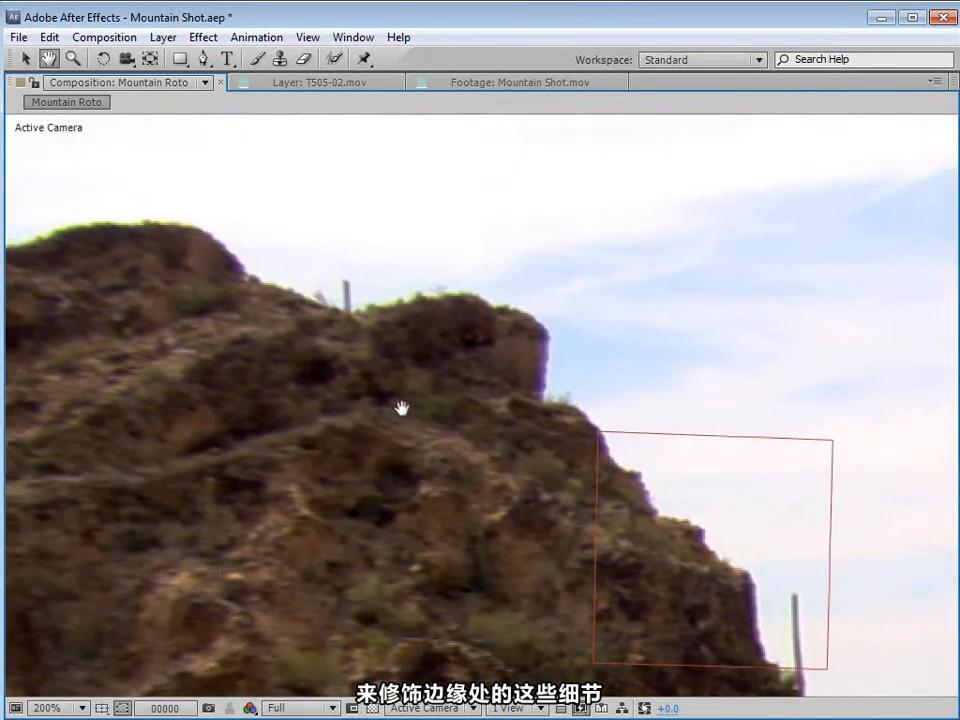
pyautogui.press('v')
pyautogui.scroll(-4, 589, 471)
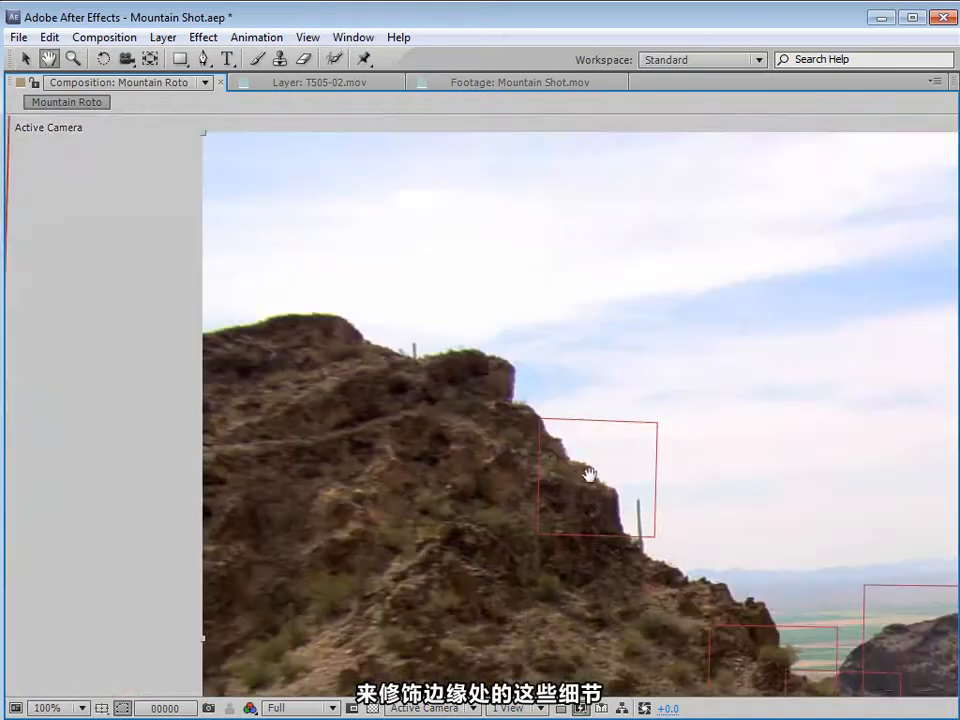
pyautogui.press('`')
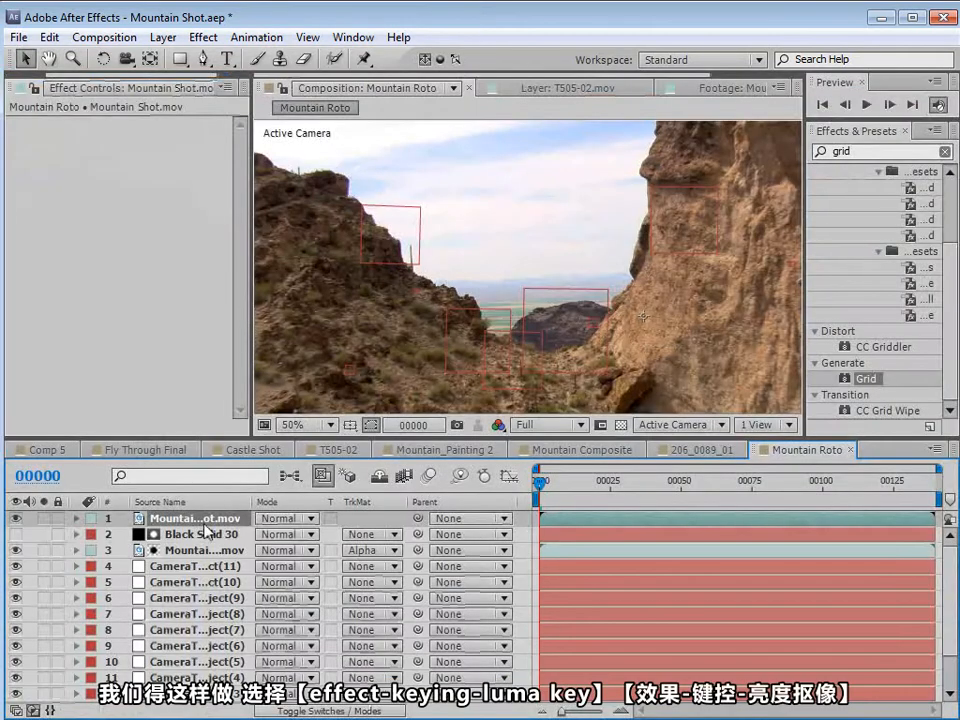
pyautogui.click(203, 37)
pyautogui.moveTo(259, 375)
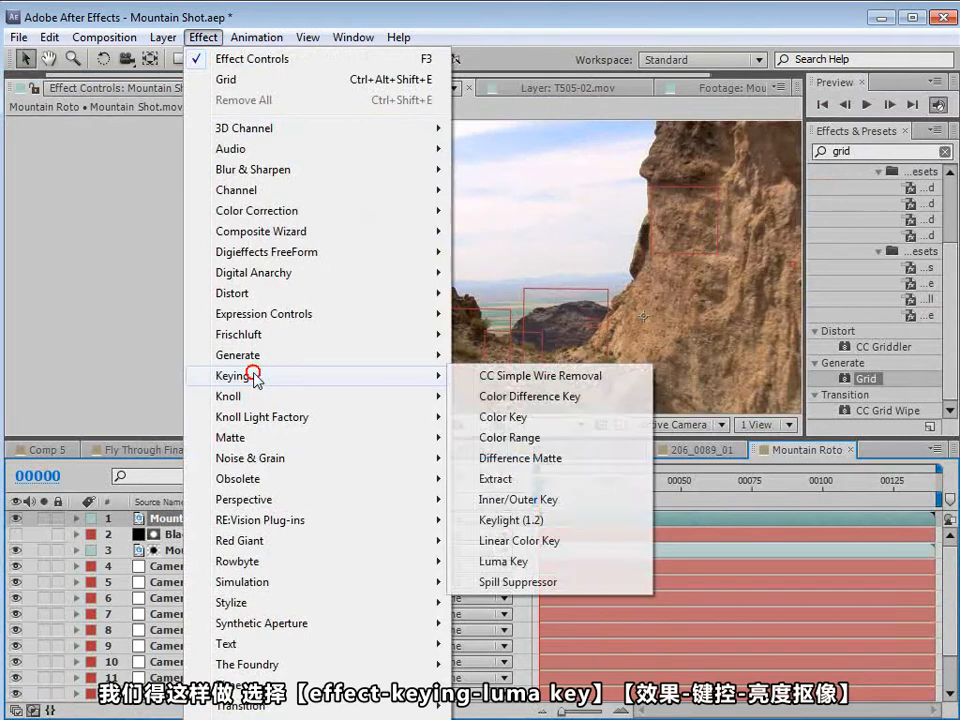
pyautogui.click(524, 562)
pyautogui.click(189, 141)
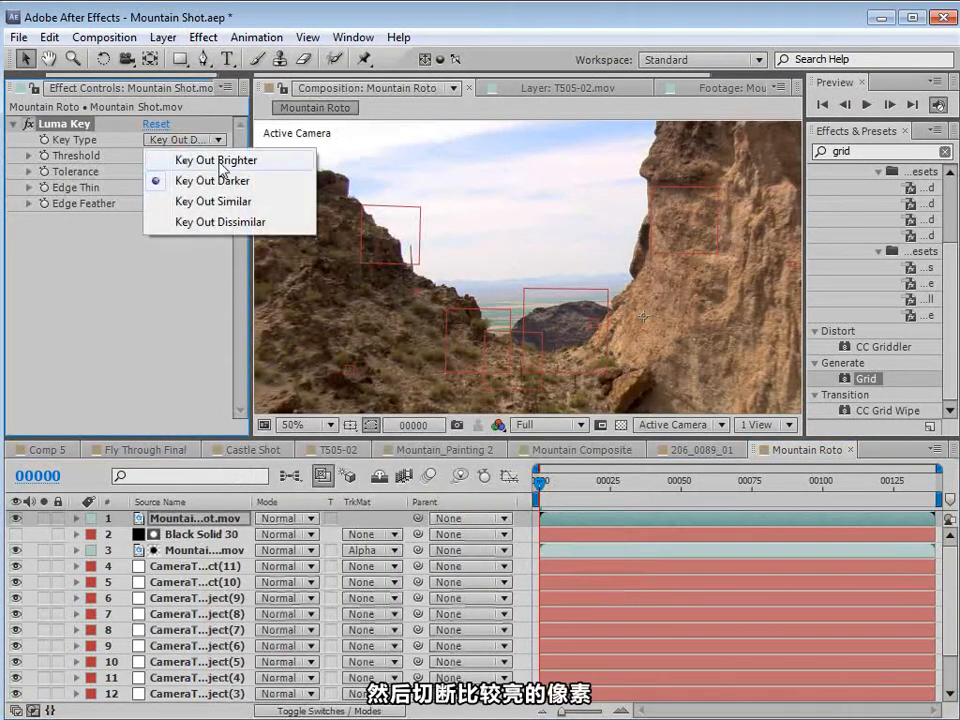
pyautogui.click(221, 160)
# - Solo the top Mountain Shot.mov layer over the transparency grid and set the Luma Key Threshold to 214
pyautogui.click(43, 518)
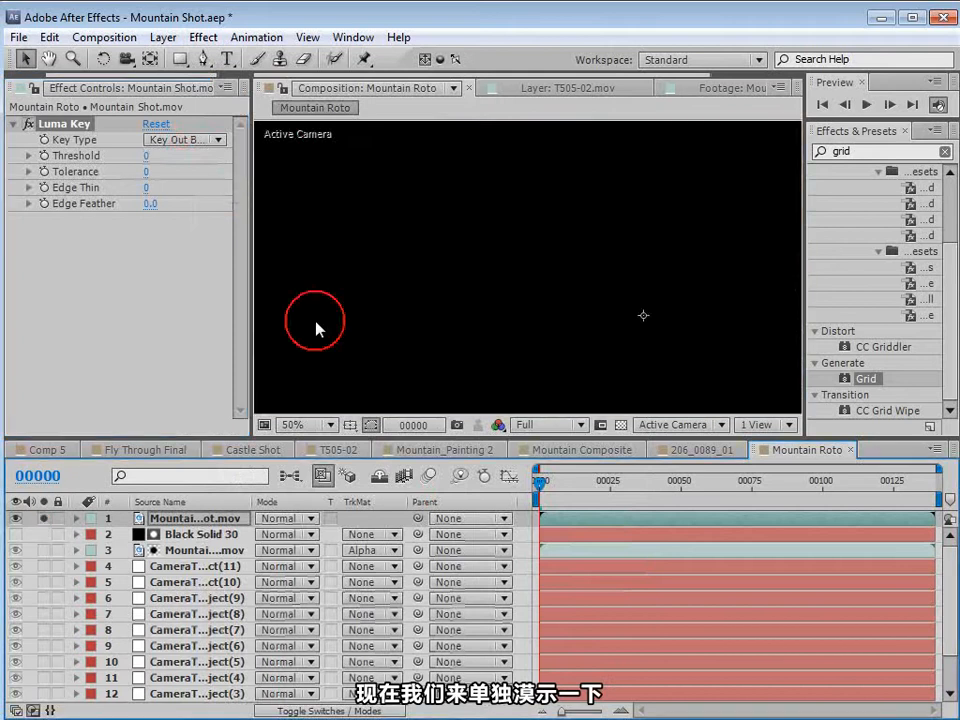
pyautogui.click(622, 426)
pyautogui.scroll(-1, 508, 296)
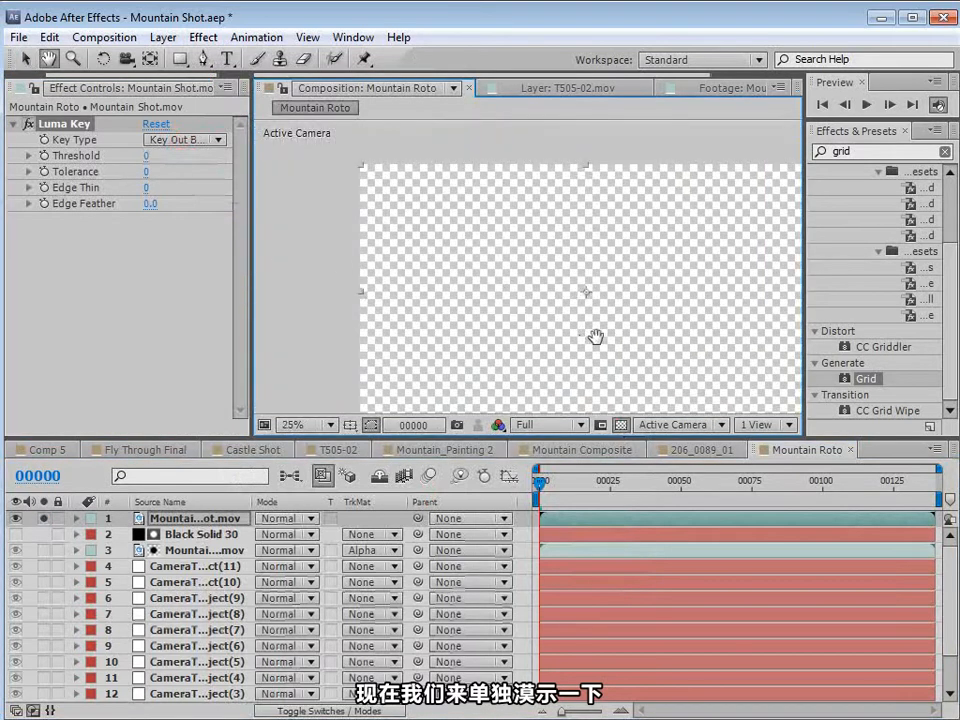
pyautogui.moveTo(149, 156); pyautogui.dragTo(508, 272)
pyautogui.press('space')
pyautogui.scroll(1, 508, 272)
pyautogui.moveTo(480, 319); pyautogui.dragTo(506, 255)
pyautogui.scroll(2, 506, 255)
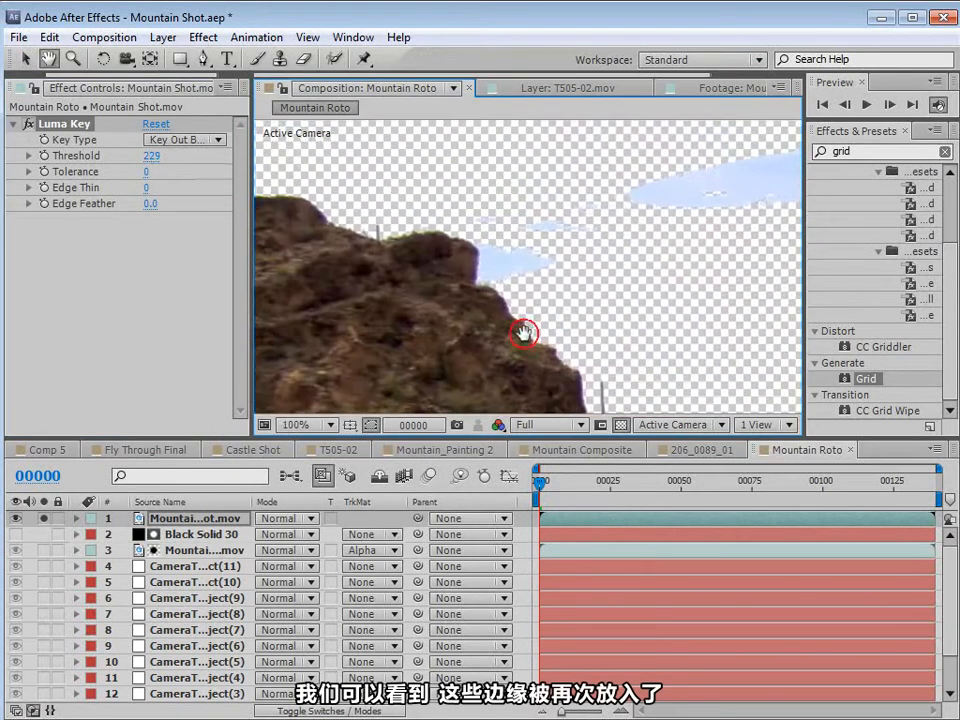
pyautogui.moveTo(151, 162); pyautogui.dragTo(143, 157)
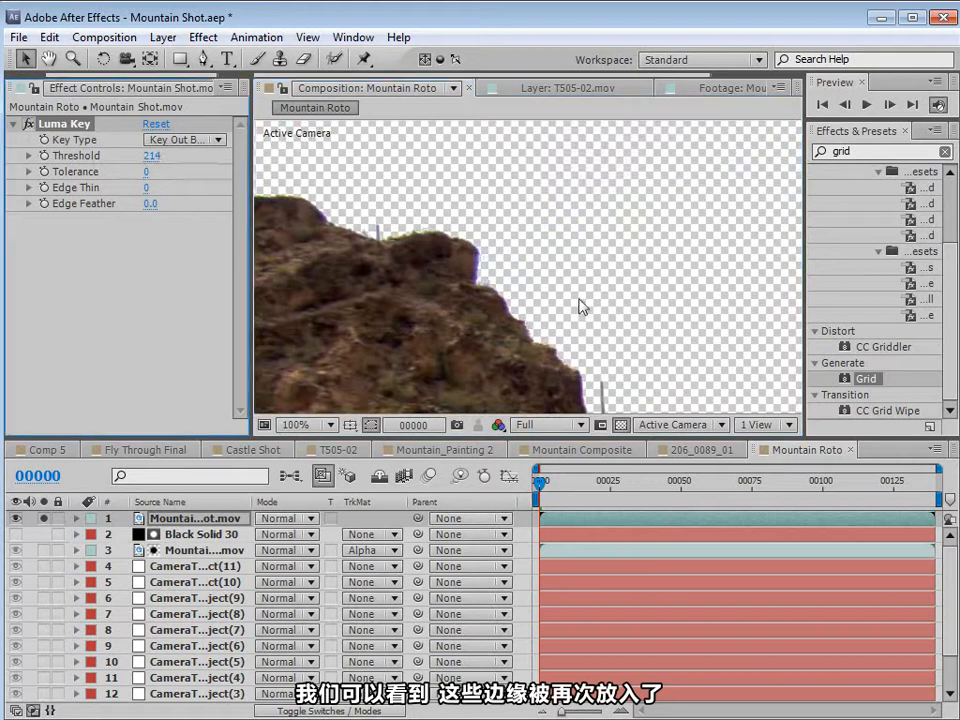
# - Add a Color Key effect to the top Mountain Shot.mov layer and sample the remaining blue sky patch as Key Color
pyautogui.press('space')
pyautogui.moveTo(579, 306); pyautogui.dragTo(403, 266)
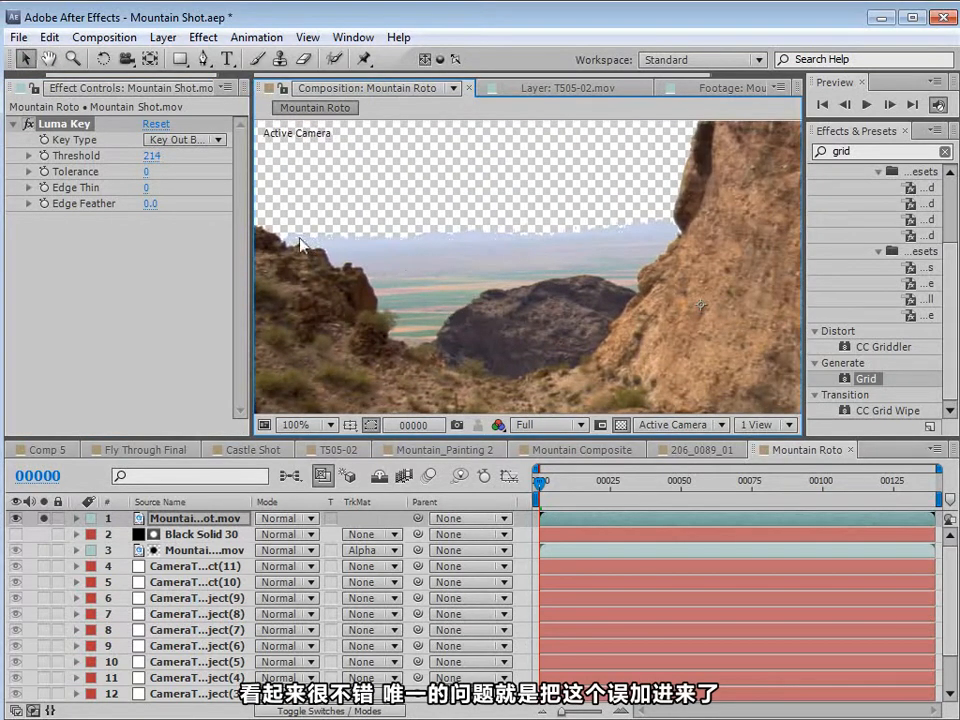
pyautogui.scroll(-2, 437, 294)
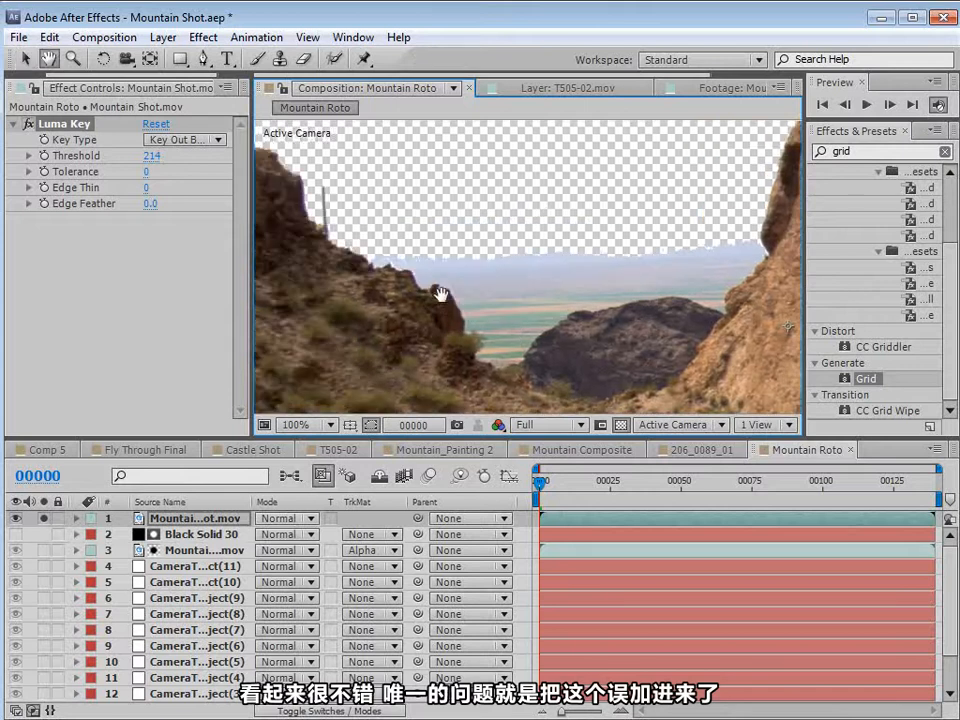
pyautogui.press('space')
pyautogui.moveTo(484, 294); pyautogui.dragTo(476, 322)
pyautogui.moveTo(586, 239); pyautogui.dragTo(513, 221)
pyautogui.press('space')
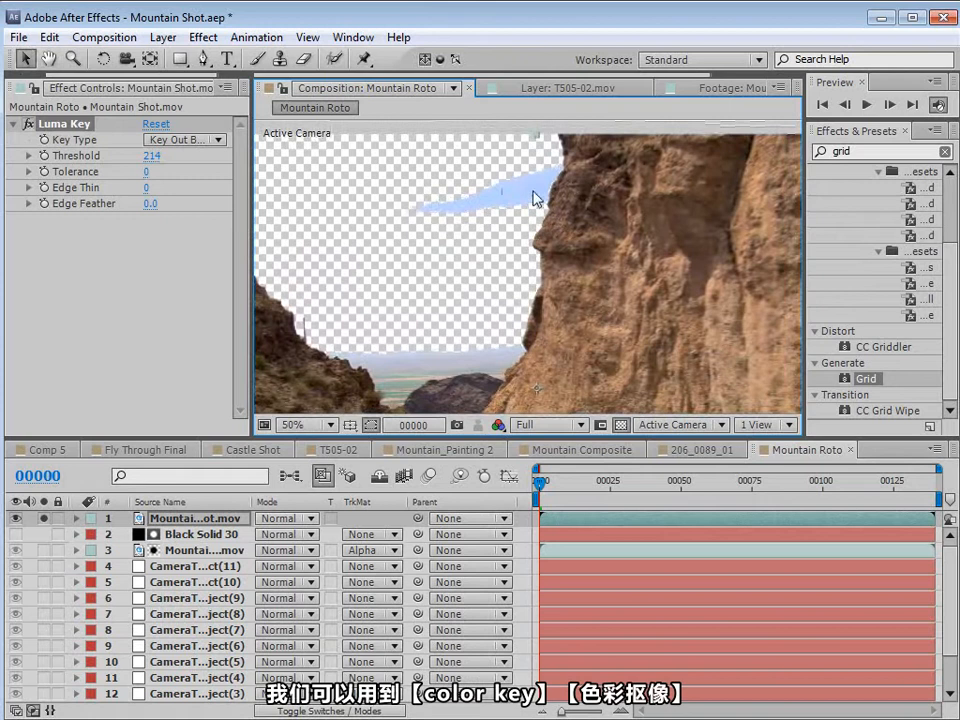
pyautogui.click(203, 37)
pyautogui.moveTo(251, 375)
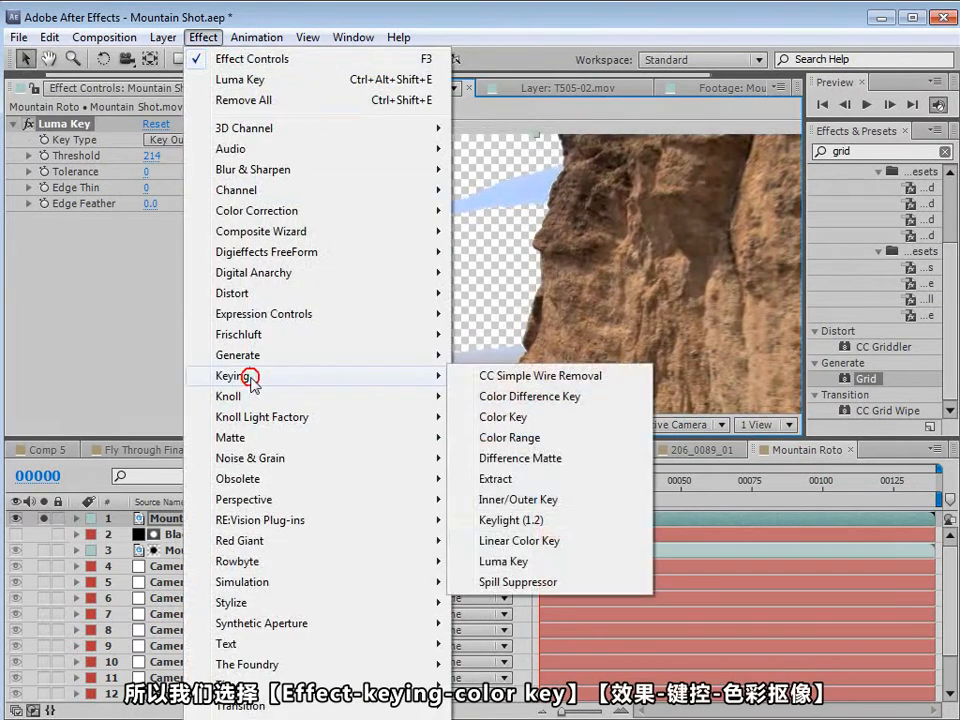
pyautogui.click(503, 417)
pyautogui.click(515, 192)
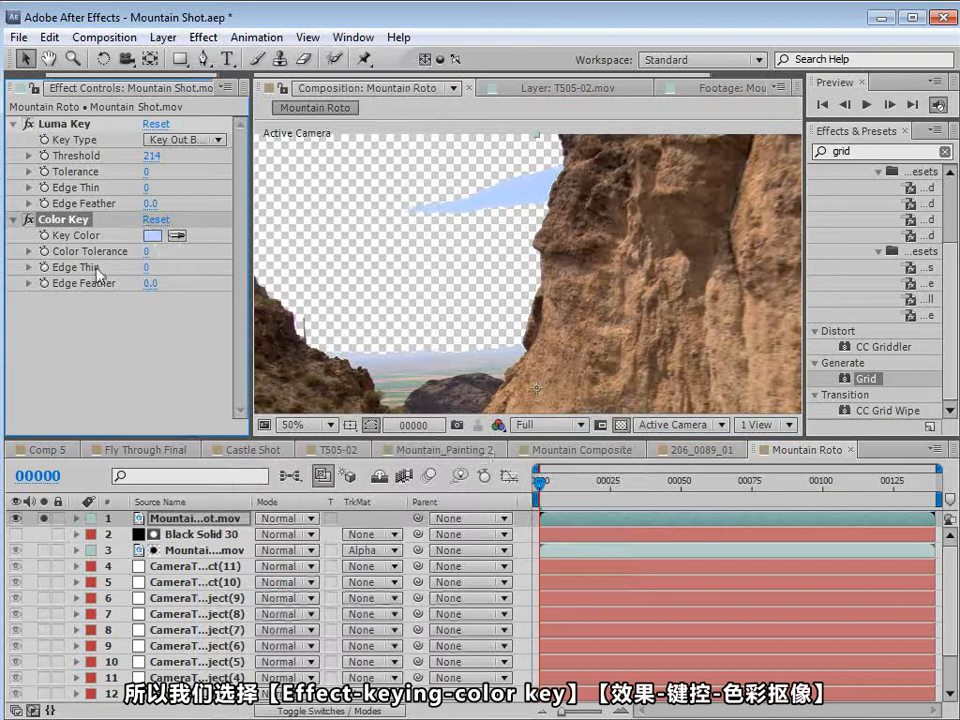
# - Set the Color Key's Color Tolerance to 64 so the blue sky patch beside the cliff is keyed out
pyautogui.moveTo(145, 251); pyautogui.dragTo(195, 240)
pyautogui.scroll(1, 504, 328)
pyautogui.moveTo(506, 328); pyautogui.dragTo(581, 283)
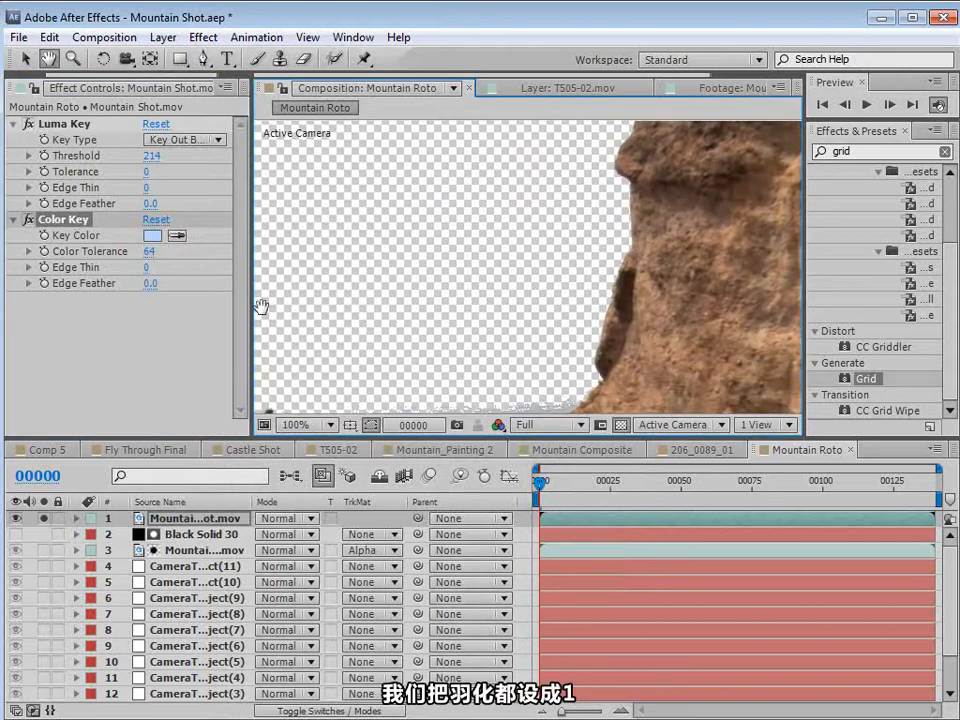
pyautogui.moveTo(261, 306); pyautogui.dragTo(192, 253)
# - Set Edge Feather to 1 for both Color Key and Luma Key, and check the keyed edges up to frame 60
pyautogui.click(149, 283)
pyautogui.write('1')
pyautogui.press('Return')
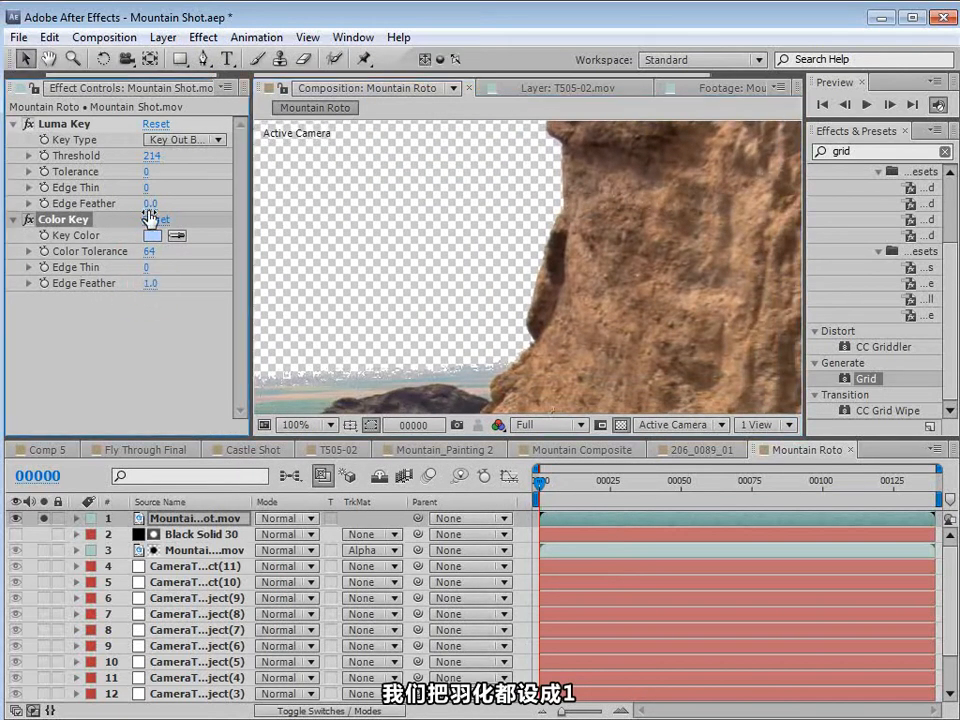
pyautogui.click(149, 203)
pyautogui.write('1')
pyautogui.press('Return')
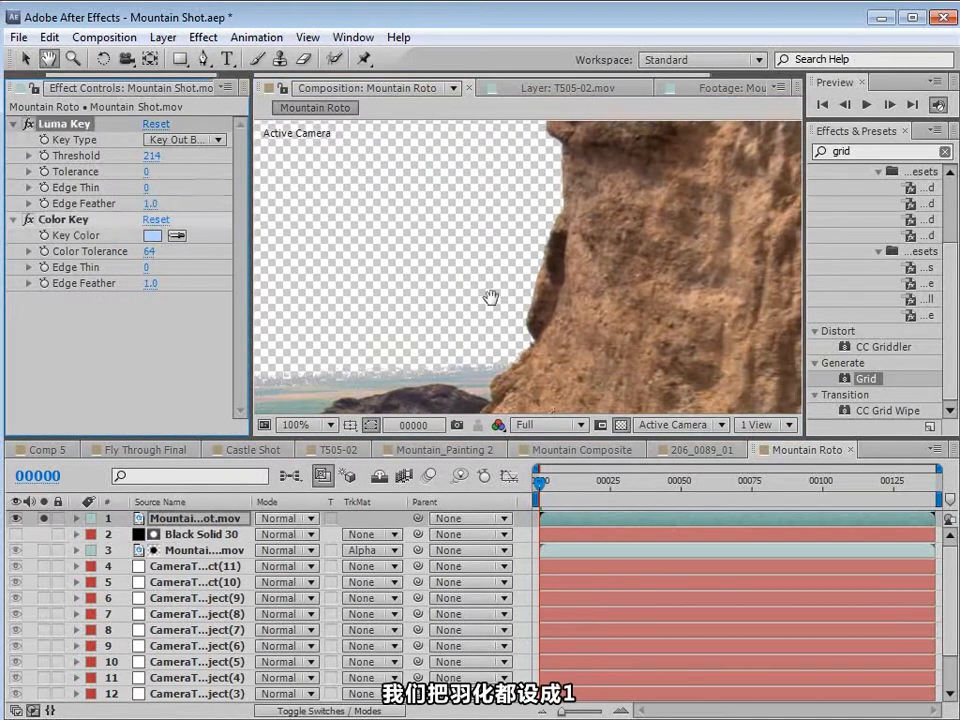
pyautogui.scroll(-1, 489, 296)
pyautogui.moveTo(433, 279); pyautogui.dragTo(402, 244)
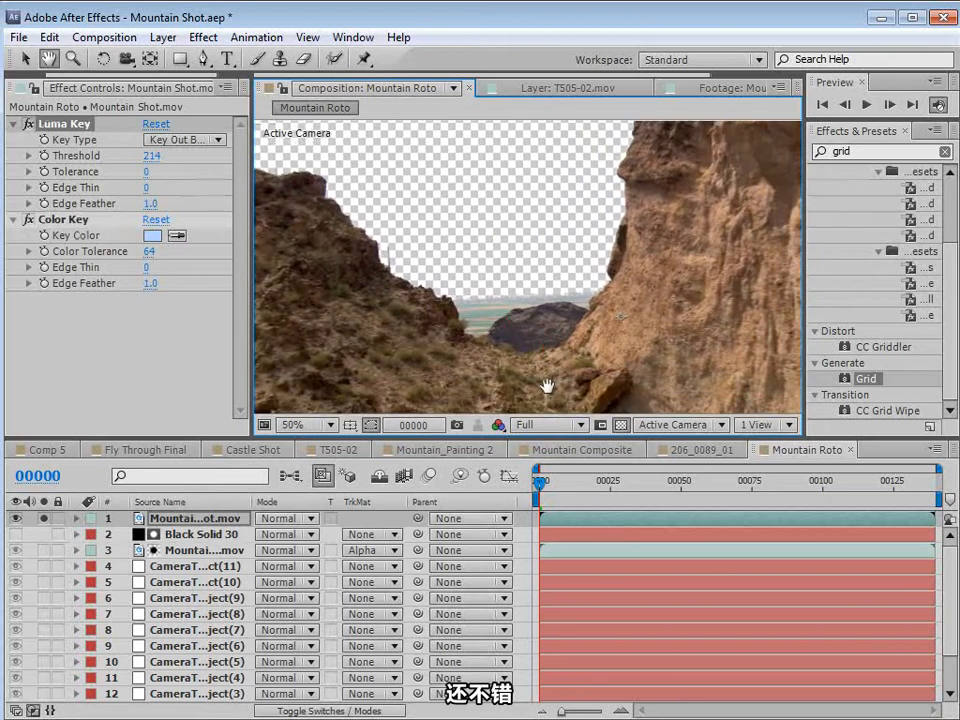
pyautogui.moveTo(545, 482); pyautogui.dragTo(711, 495)
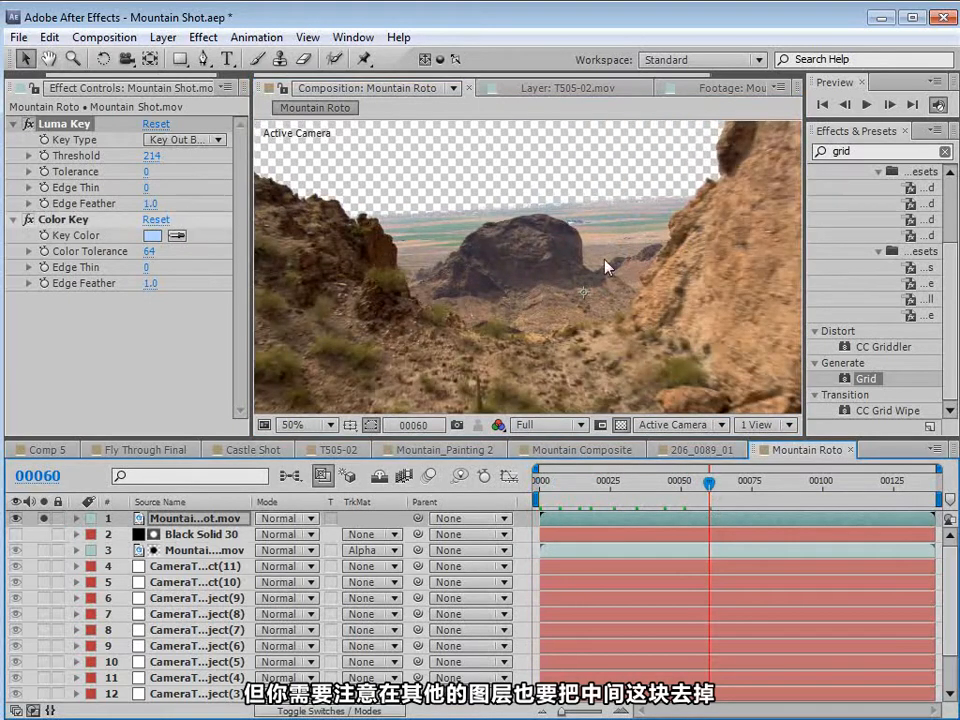
pyautogui.scroll(-1, 558, 300)
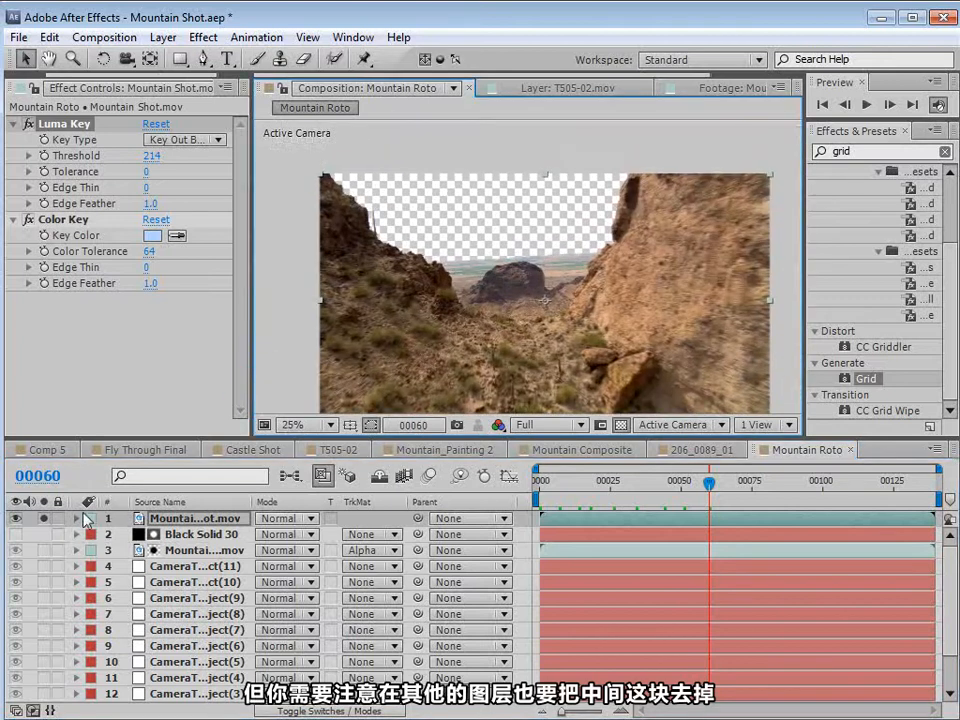
# - At frame 0, draw a closed pen mask on the top Mountain Shot.mov layer, enclosing everything above a line along the horizon
pyautogui.click(190, 519)
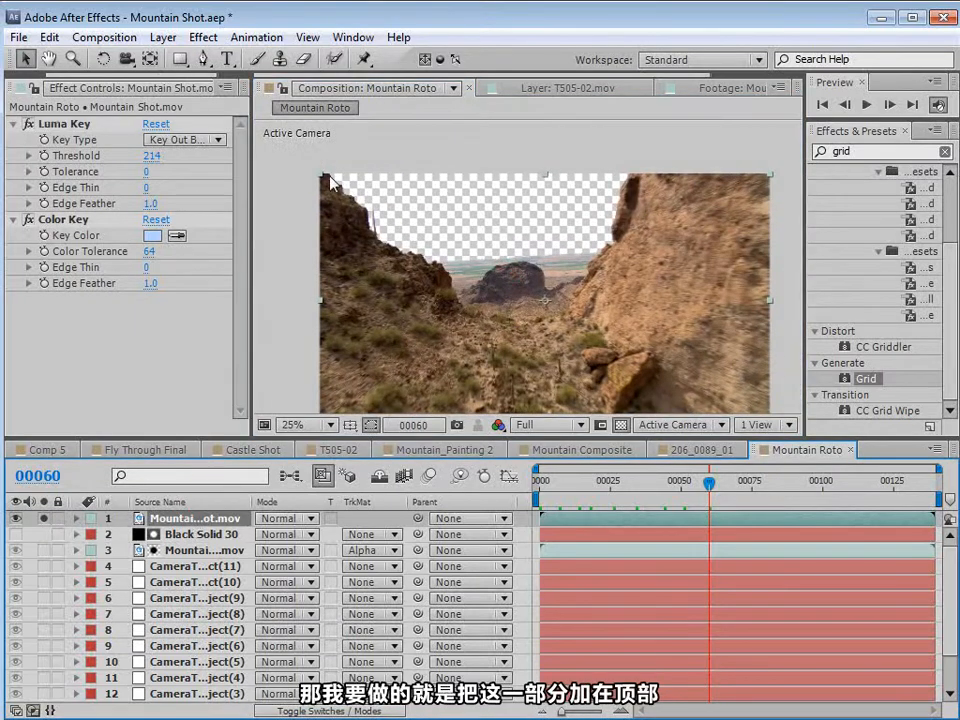
pyautogui.click(204, 59)
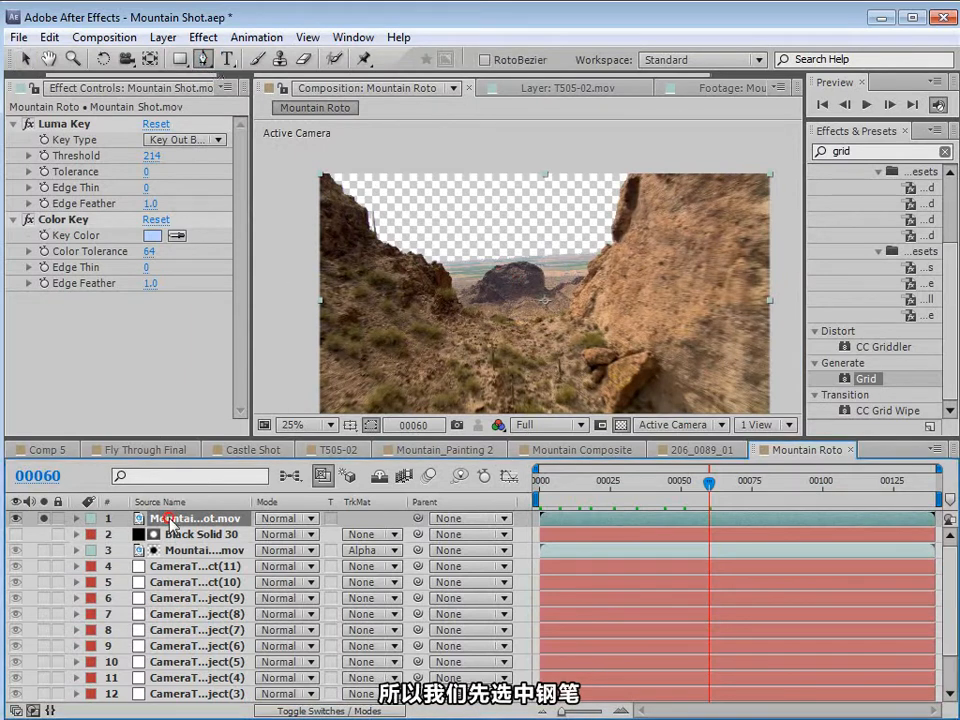
pyautogui.moveTo(694, 492); pyautogui.dragTo(502, 517)
pyautogui.scroll(2, 521, 261)
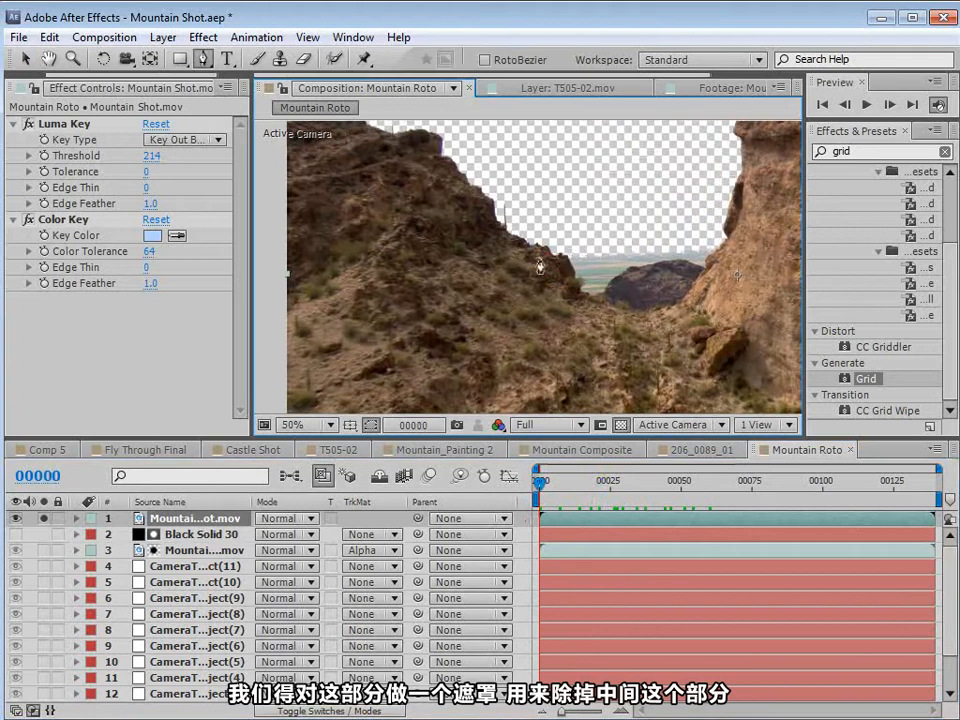
pyautogui.scroll(-2, 538, 257)
pyautogui.click(444, 274)
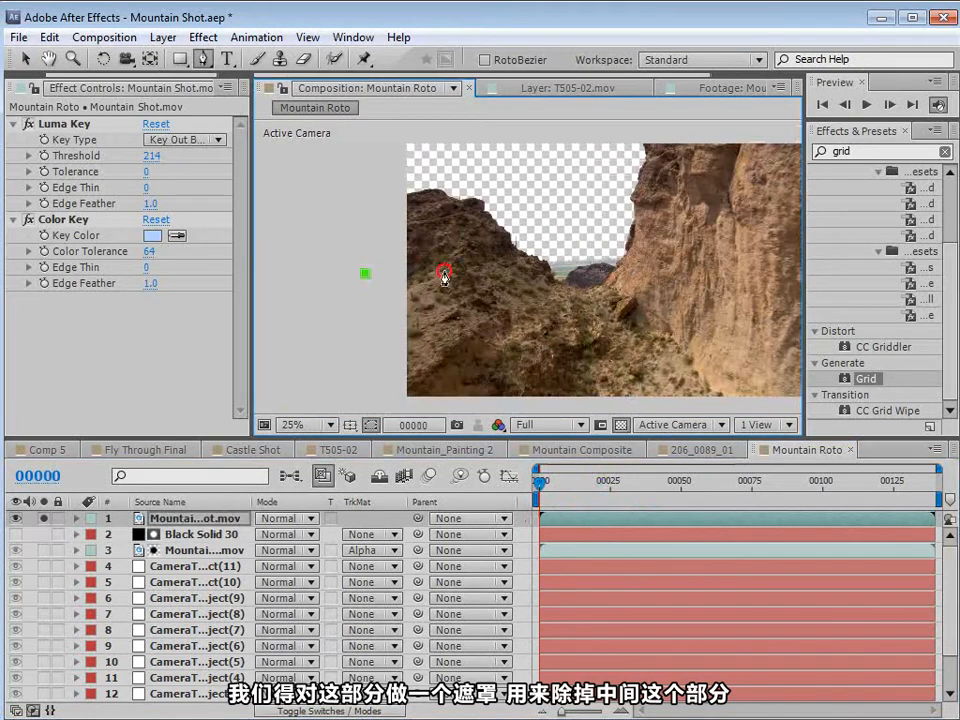
pyautogui.click(552, 258)
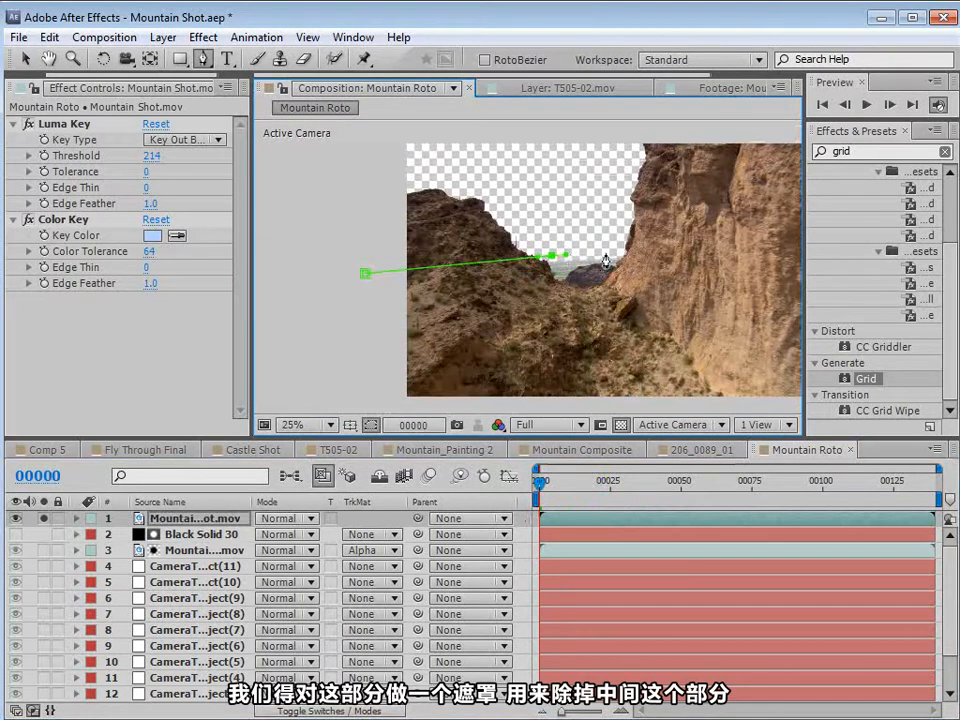
pyautogui.moveTo(746, 268); pyautogui.dragTo(621, 268)
pyautogui.click(694, 256)
pyautogui.press(',')
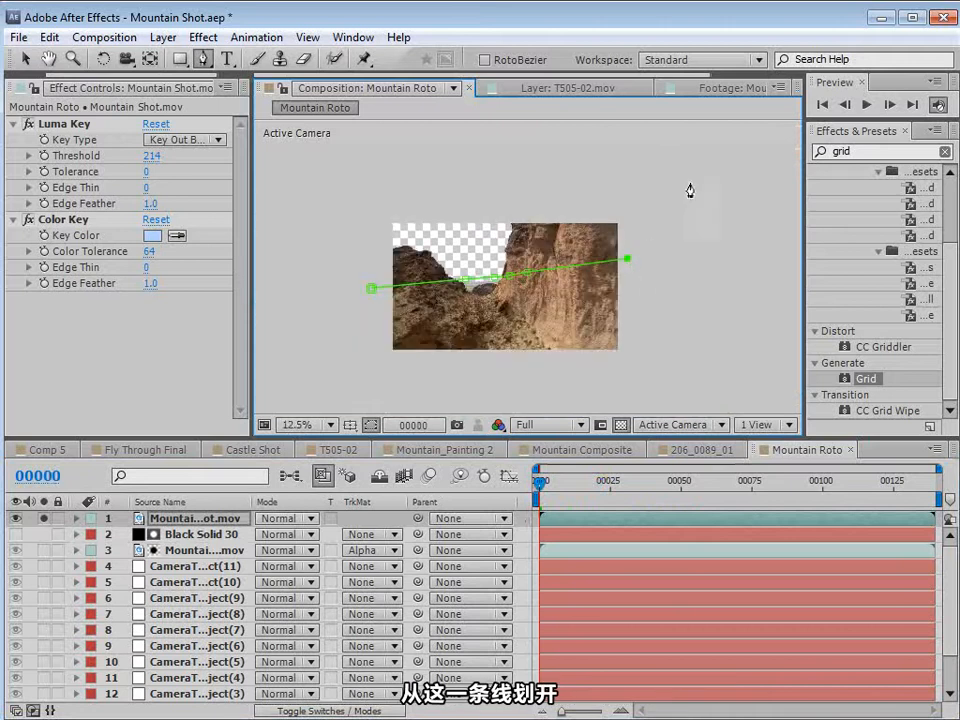
pyautogui.click(349, 153)
pyautogui.click(302, 205)
pyautogui.click(321, 257)
pyautogui.click(371, 287)
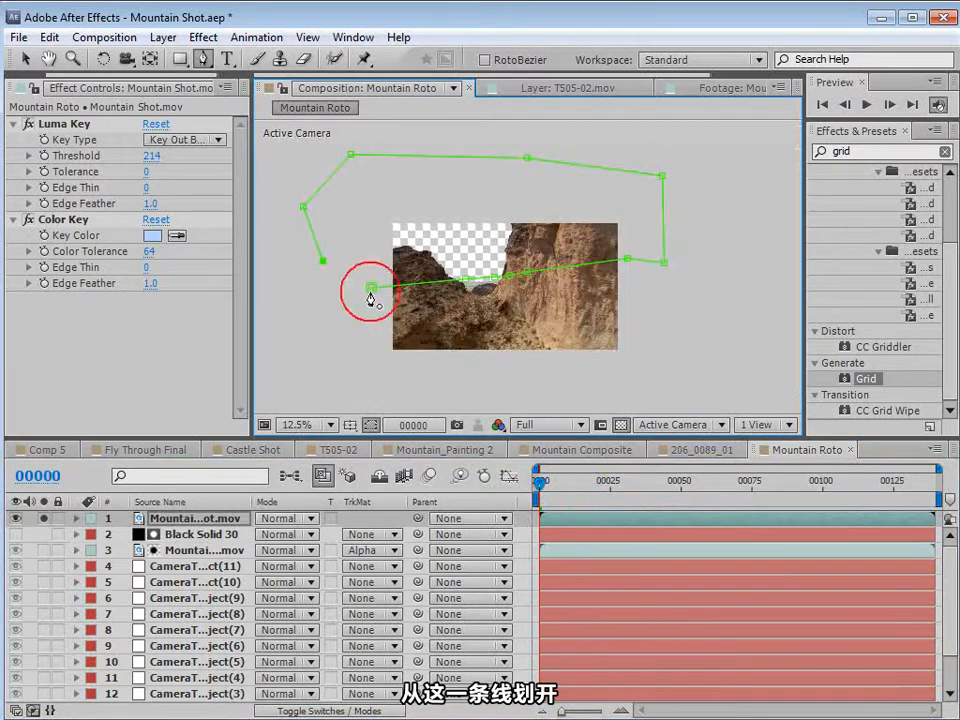
# - Reveal the new mask on the top layer and change its outline color to red
pyautogui.press('m')
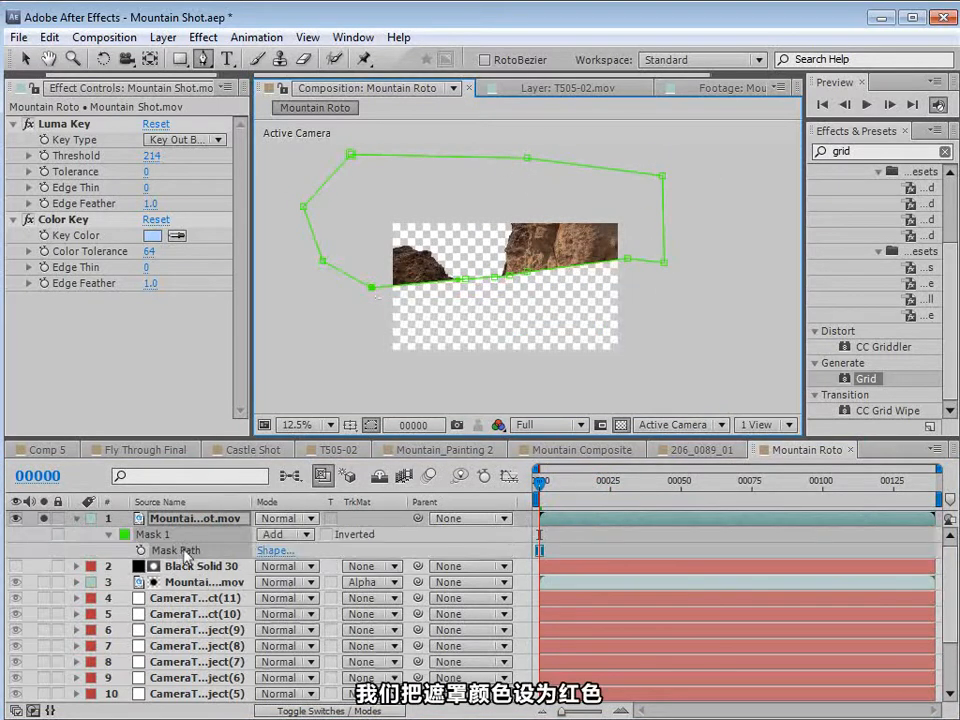
pyautogui.click(125, 534)
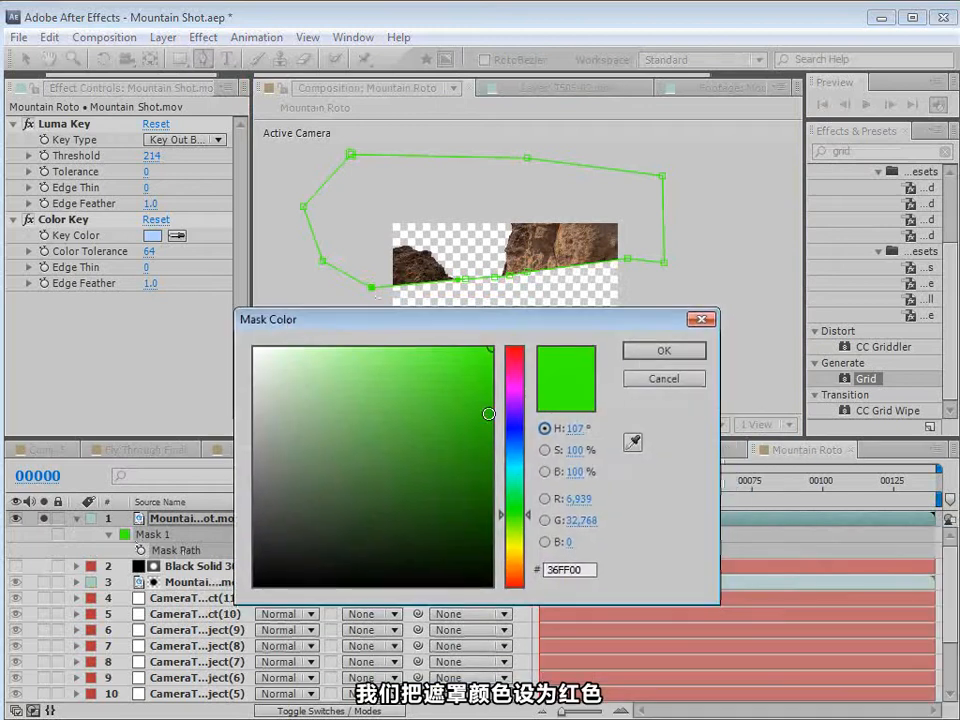
pyautogui.moveTo(514, 508); pyautogui.dragTo(514, 347)
pyautogui.click(651, 351)
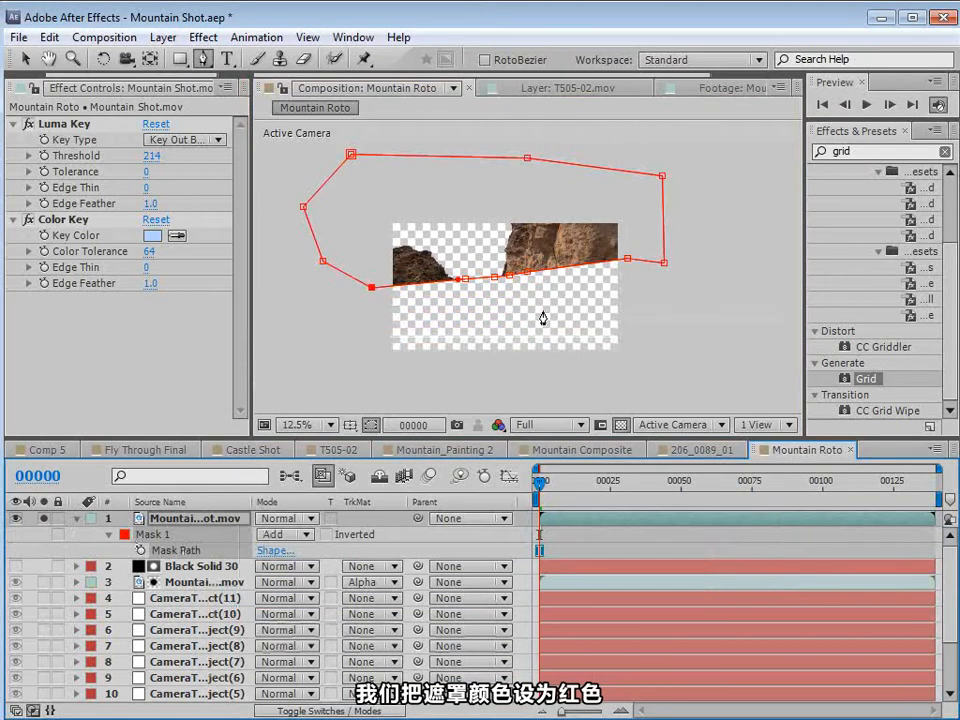
# - Set Mask 1's mode to None, keyframe Mask Path at frame 0 and select the whole path
pyautogui.press('v')
pyautogui.scroll(1, 491, 294)
pyautogui.click(278, 536)
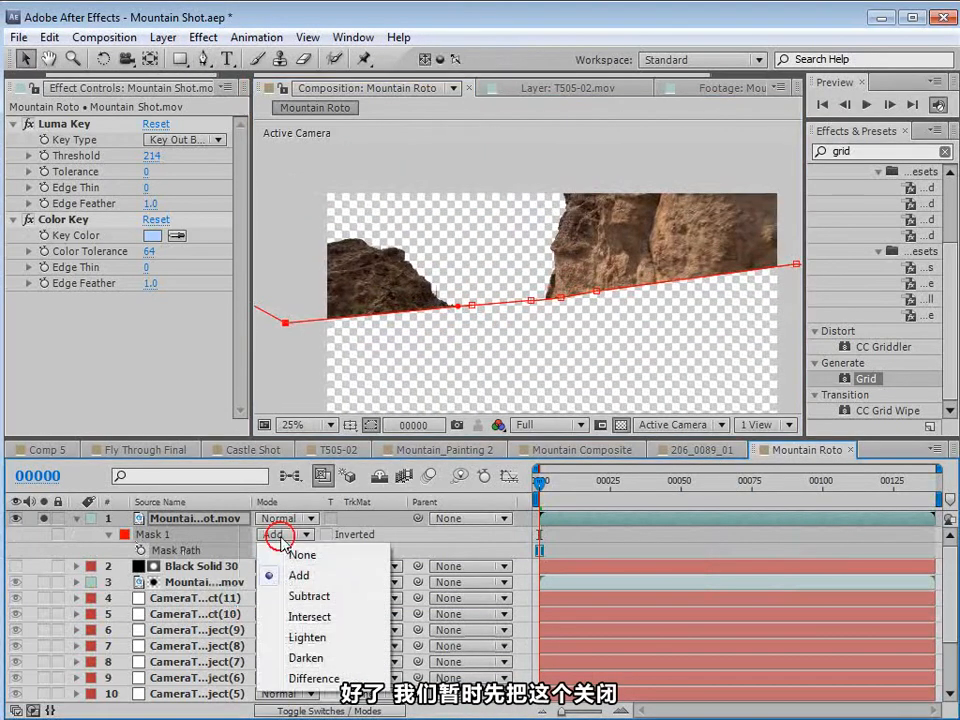
pyautogui.click(297, 555)
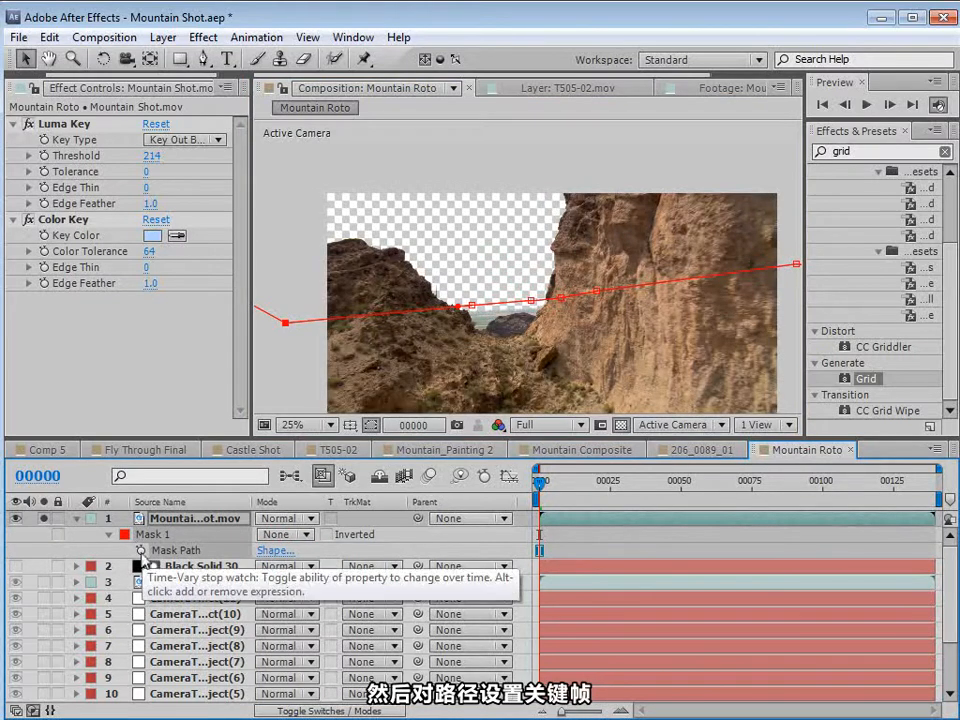
pyautogui.click(140, 550)
pyautogui.click(108, 534)
pyautogui.click(108, 534)
pyautogui.click(175, 550)
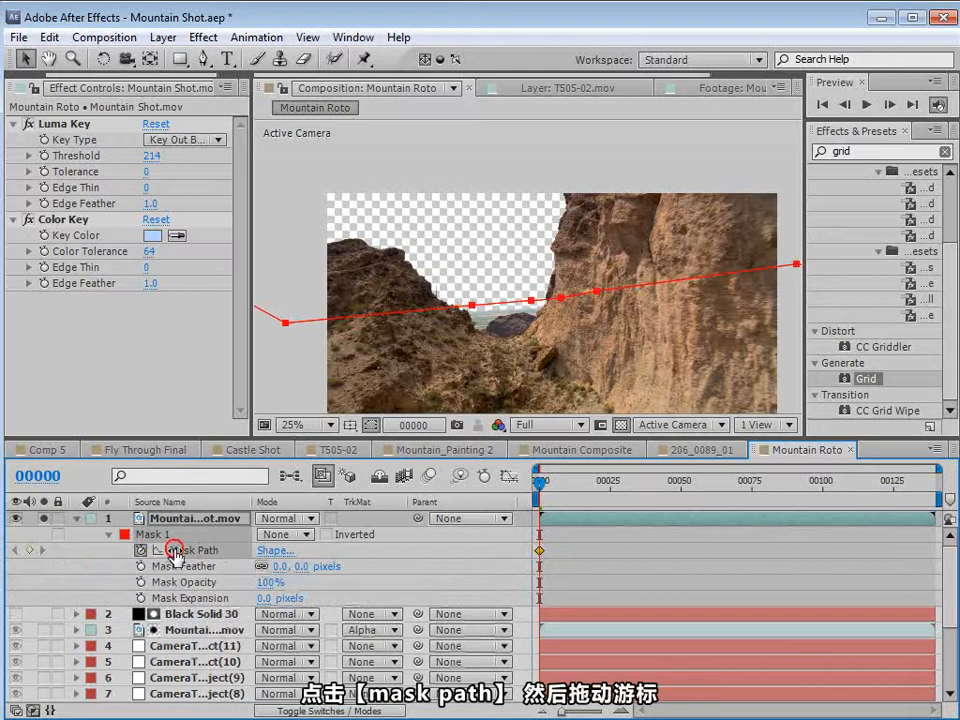
# - Raise the whole mask path to follow the horizon at frames 28 and 49
pyautogui.moveTo(538, 484); pyautogui.dragTo(619, 484)
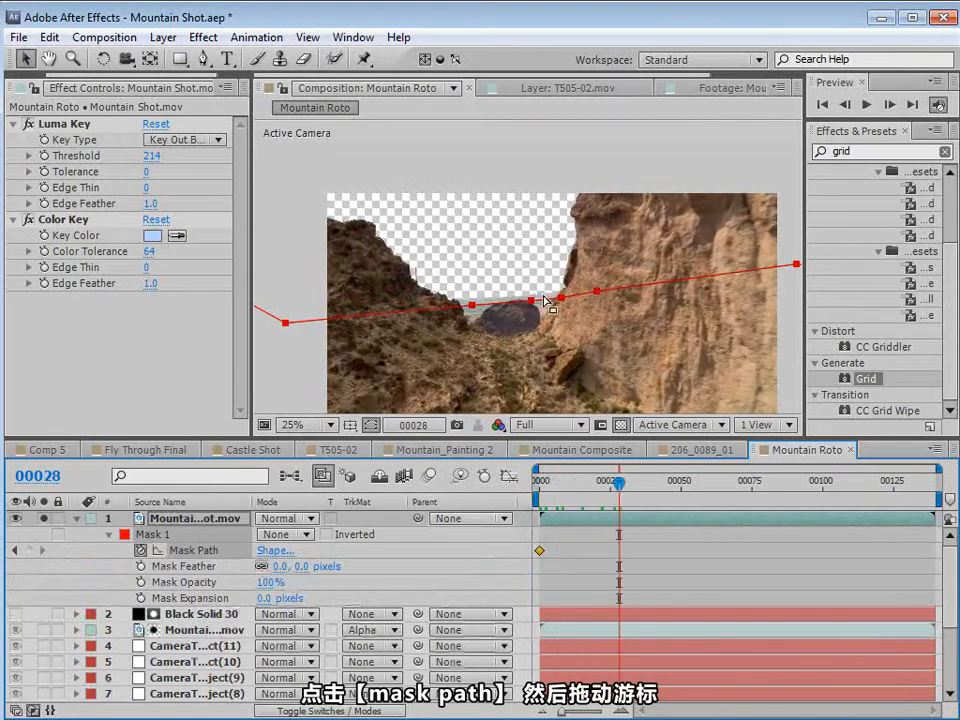
pyautogui.moveTo(532, 302); pyautogui.dragTo(529, 285)
pyautogui.moveTo(619, 484); pyautogui.dragTo(682, 487)
pyautogui.moveTo(524, 286); pyautogui.dragTo(520, 276)
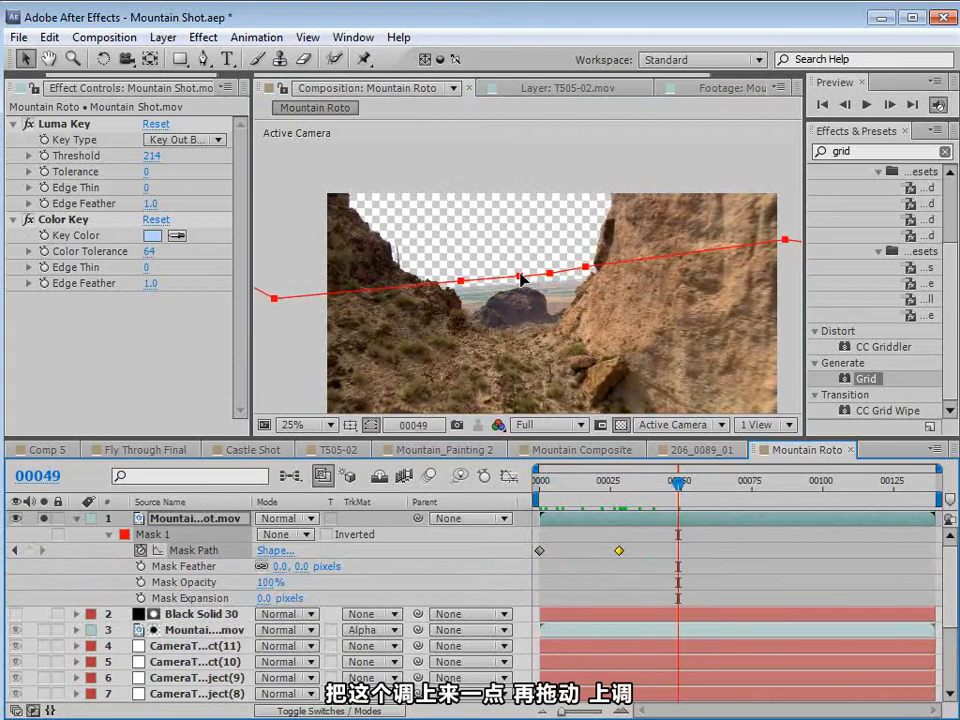
# - Realign the mask path with the horizon at frames 72 and 90, and select its point at the right-hand cliff
pyautogui.moveTo(672, 488); pyautogui.dragTo(746, 489)
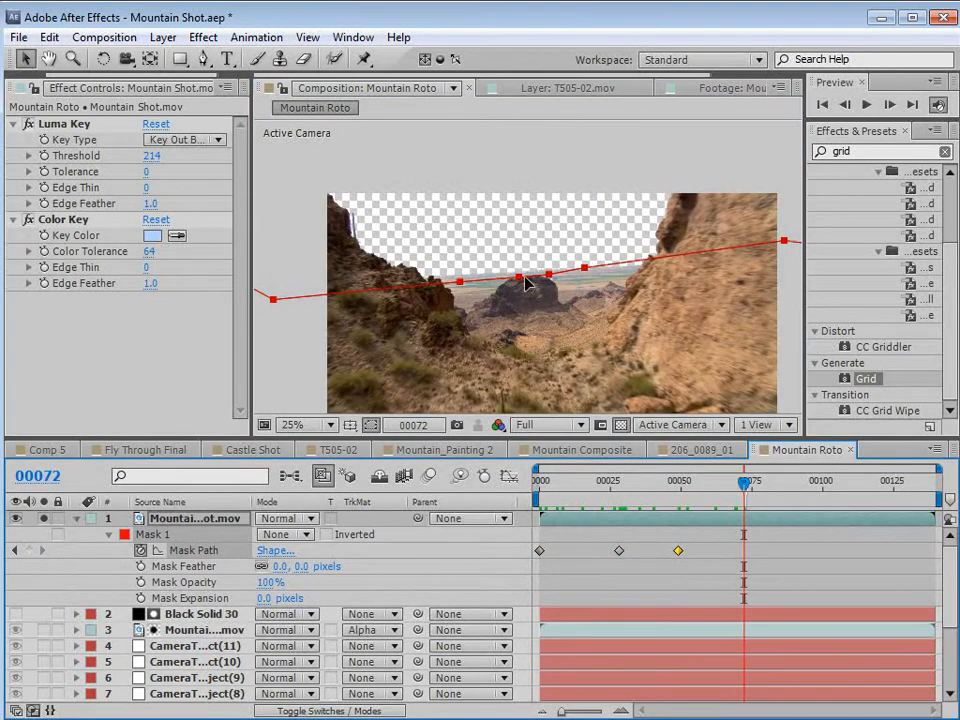
pyautogui.moveTo(516, 270); pyautogui.dragTo(508, 265)
pyautogui.press('pagedown')
pyautogui.press('pagedown')
pyautogui.press('pagedown')
pyautogui.press('pagedown')
pyautogui.press('pagedown')
pyautogui.press('pagedown')
pyautogui.press('pagedown')
pyautogui.press('pagedown')
pyautogui.press('pagedown')
pyautogui.press('pagedown')
pyautogui.press('pagedown')
pyautogui.press('pagedown')
pyautogui.press('pagedown')
pyautogui.press('pagedown')
pyautogui.press('pagedown')
pyautogui.press('pagedown')
pyautogui.press('pagedown')
pyautogui.press('pagedown')
pyautogui.click(765, 229)
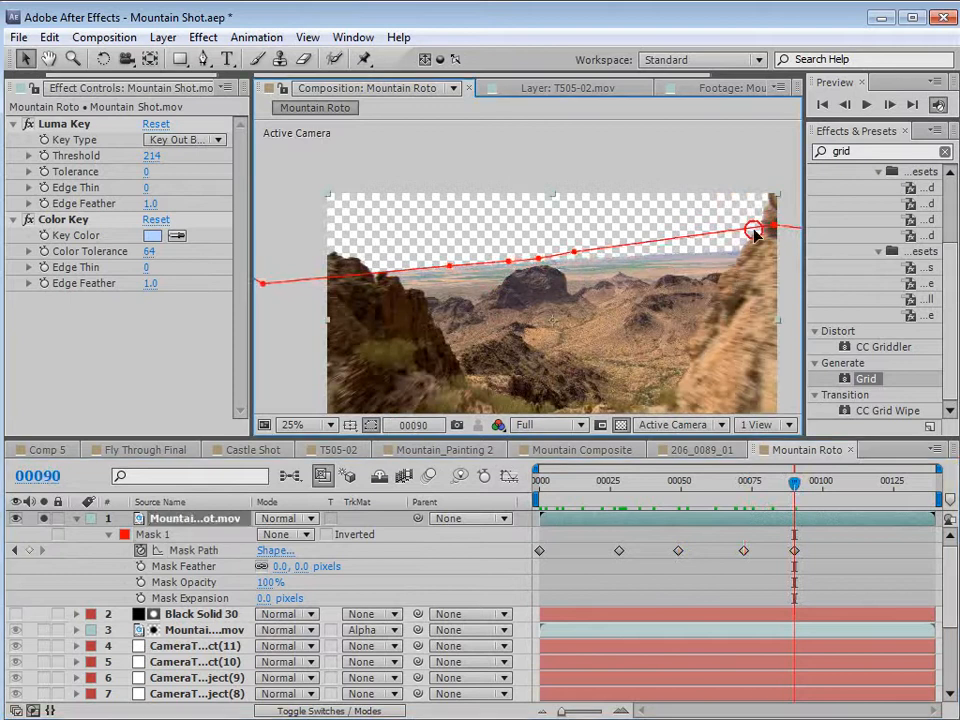
# - At frame 85, nudge the mask point beside the left rock slightly left to keyframe a corrected path
pyautogui.moveTo(794, 482); pyautogui.dragTo(781, 513)
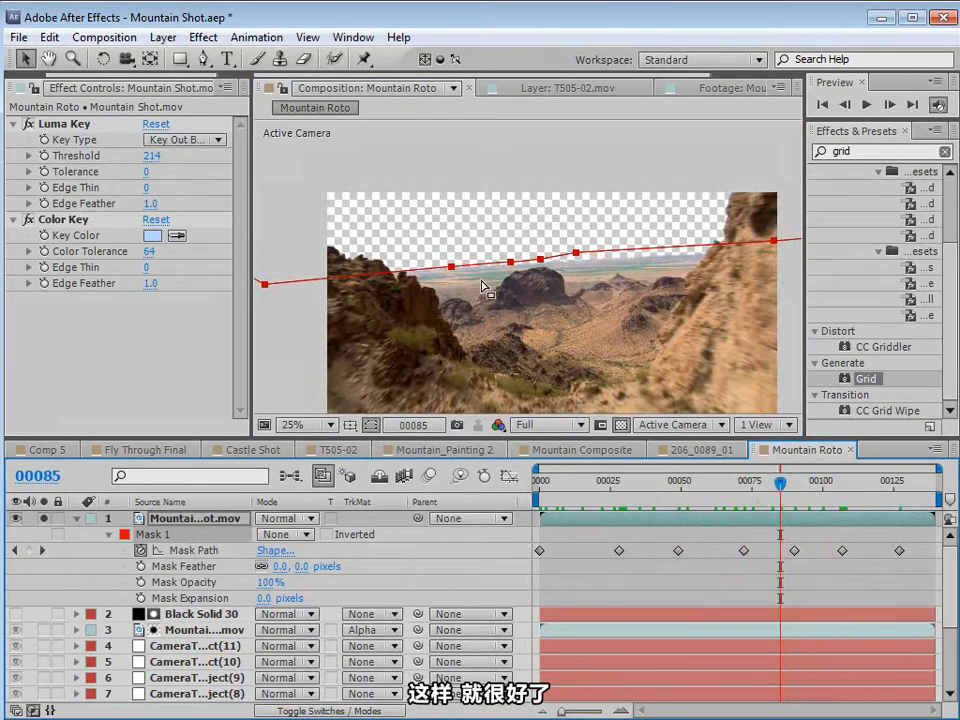
pyautogui.moveTo(452, 266); pyautogui.dragTo(445, 265)
pyautogui.click(678, 569)
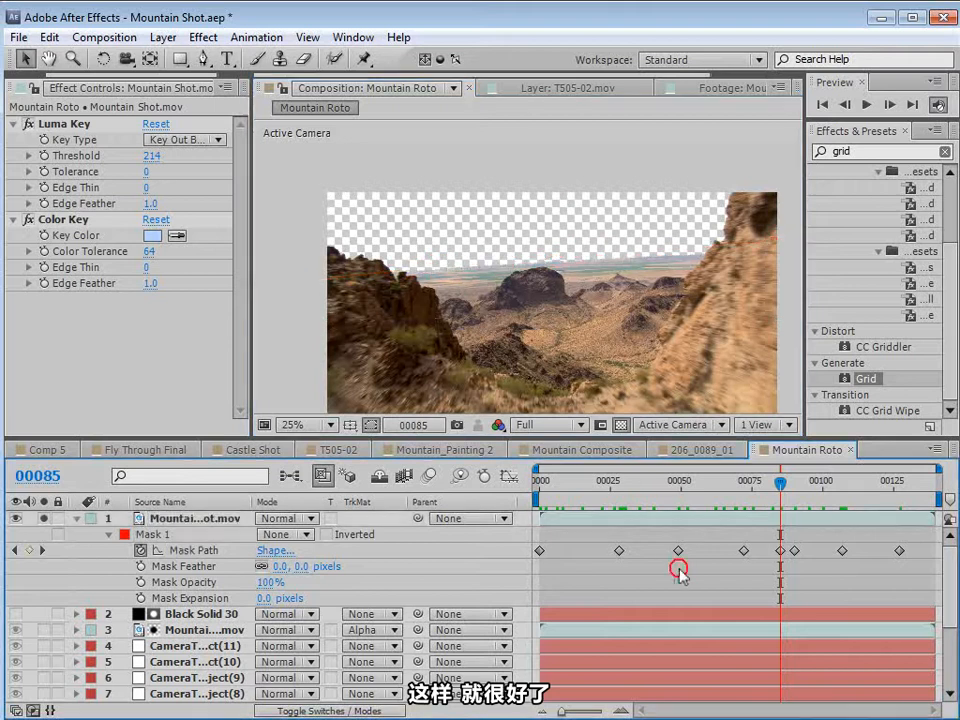
# - Set the top layer's Mask 1 mode to Add, check the cut at frame 26, and unsolo the layer
pyautogui.click(150, 534)
pyautogui.click(275, 534)
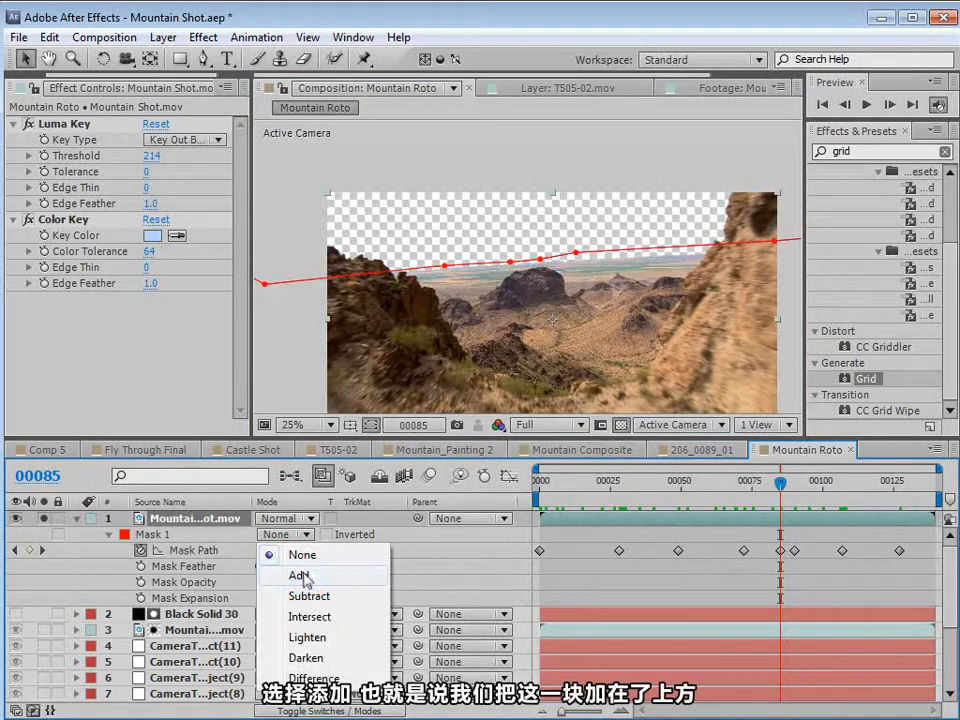
pyautogui.click(298, 576)
pyautogui.click(645, 578)
pyautogui.moveTo(744, 485); pyautogui.dragTo(613, 545)
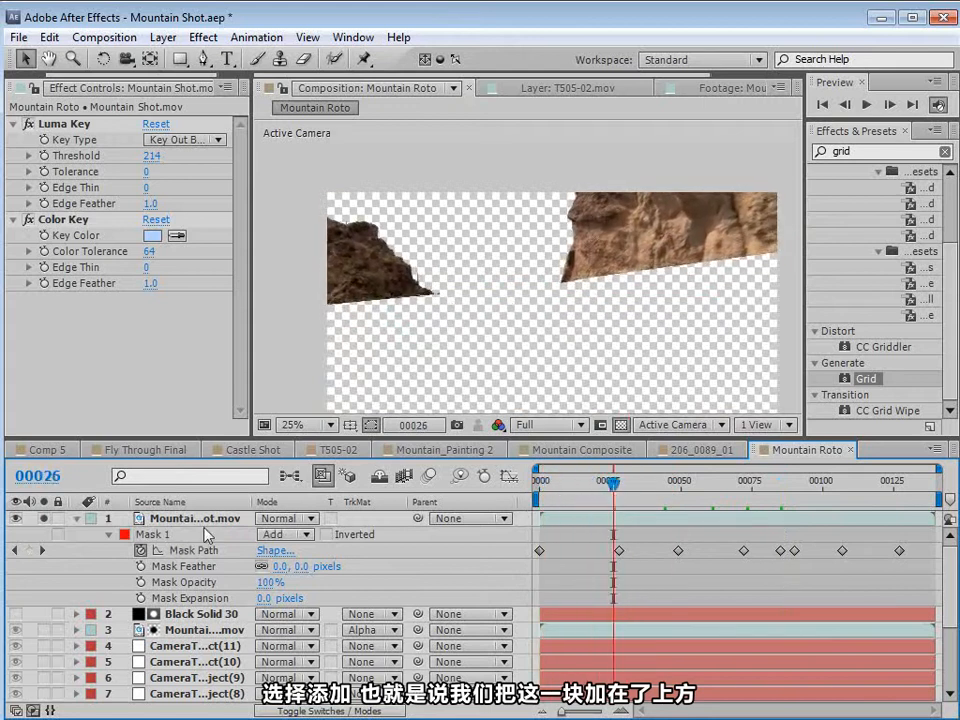
pyautogui.click(77, 518)
pyautogui.click(43, 518)
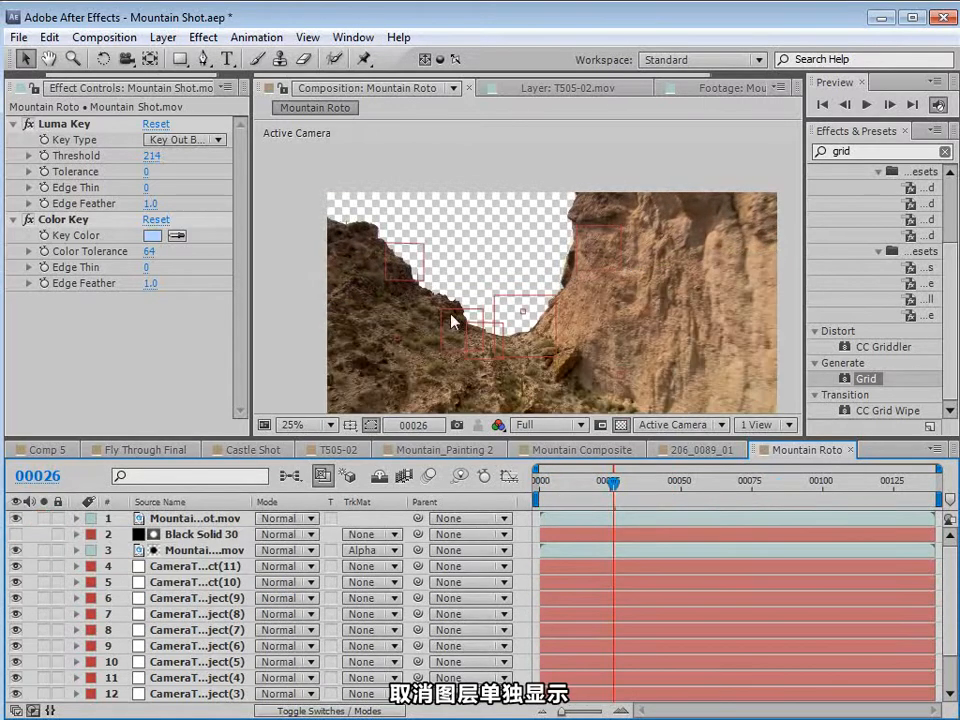
# - Review Black Solid 30's mask path keyframes against the footage and set its Mask 1 mode to Add
pyautogui.moveTo(475, 316); pyautogui.dragTo(551, 316)
pyautogui.moveTo(613, 488); pyautogui.dragTo(745, 505)
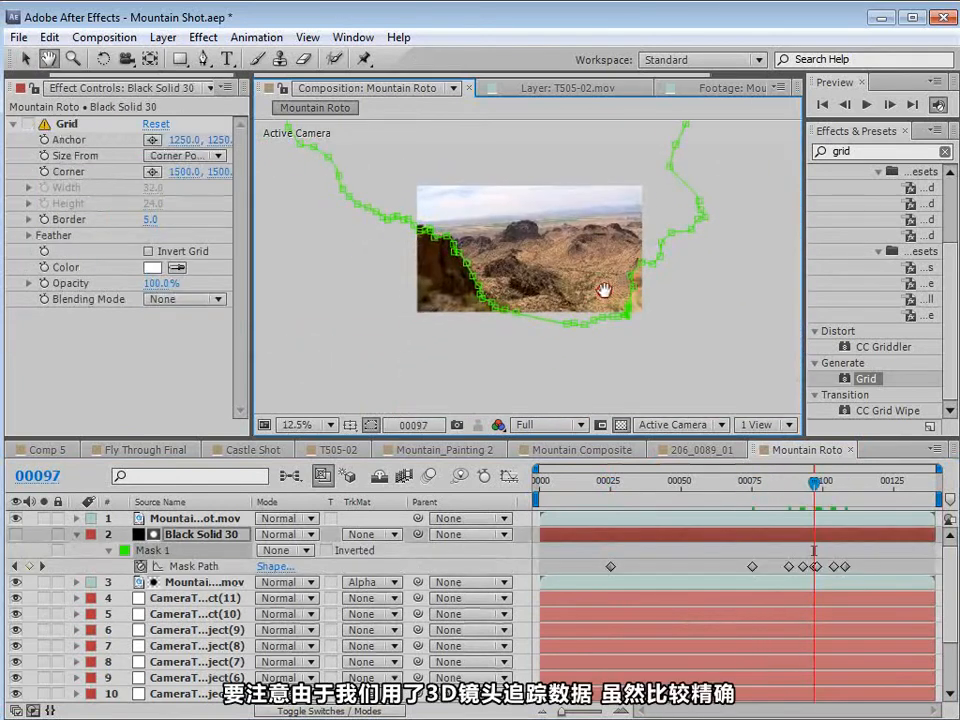
pyautogui.moveTo(808, 513); pyautogui.dragTo(790, 490)
pyautogui.click(841, 546)
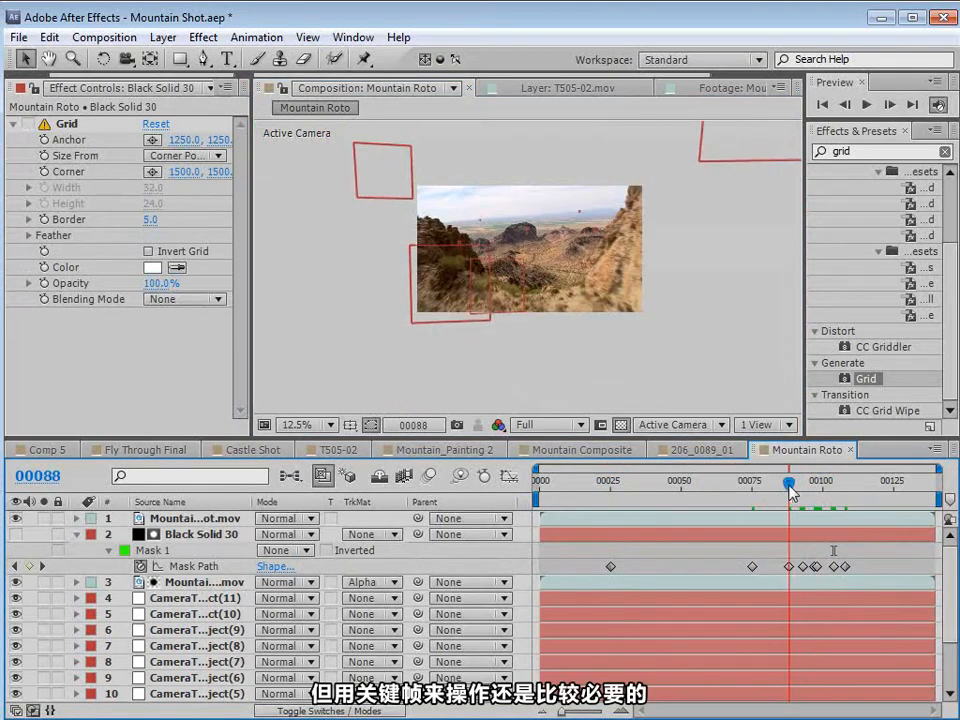
pyautogui.click(178, 582)
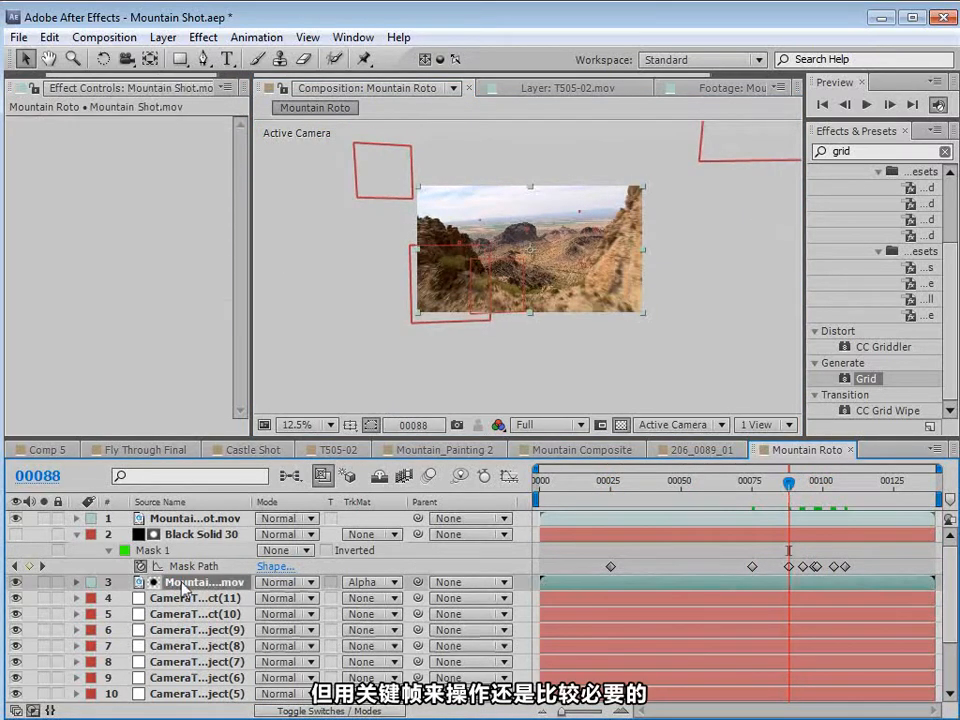
pyautogui.click(288, 550)
pyautogui.click(306, 587)
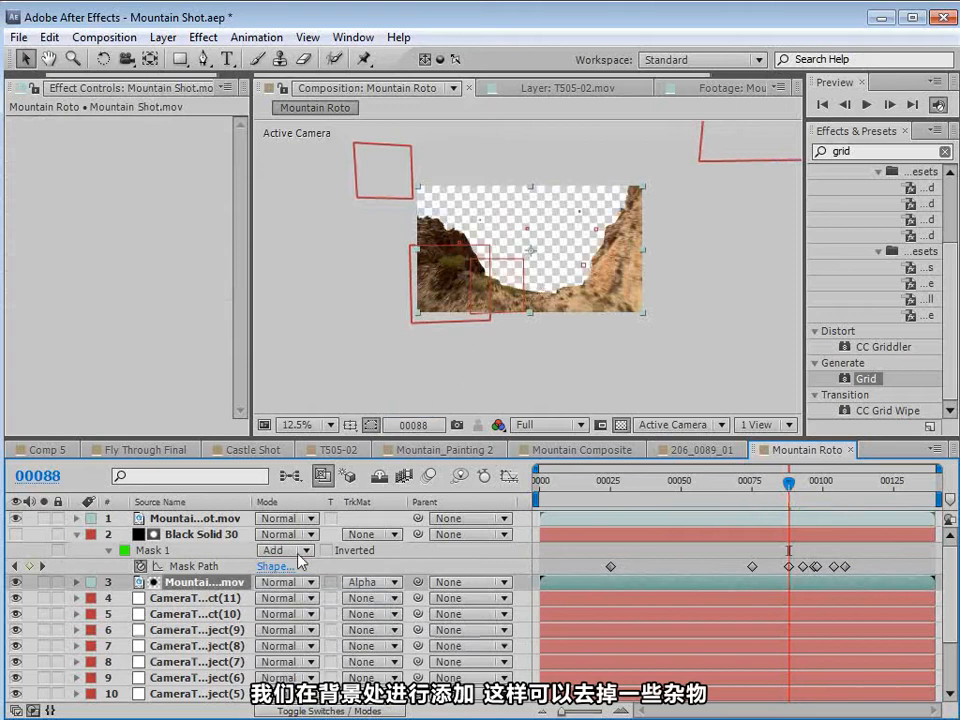
# - Enable motion blur for Black Solid 30 and the composition, and inspect the left rock edge at frames 91 and 90
pyautogui.scroll(1, 528, 362)
pyautogui.moveTo(790, 484); pyautogui.dragTo(797, 492)
pyautogui.click(197, 540)
pyautogui.press('F4')
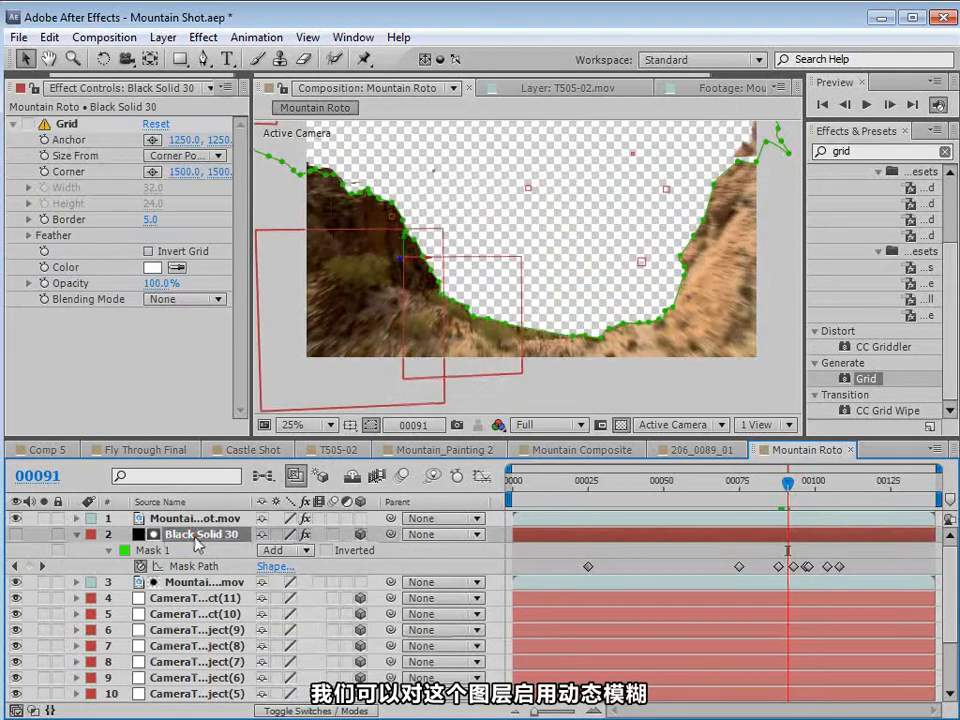
pyautogui.click(334, 534)
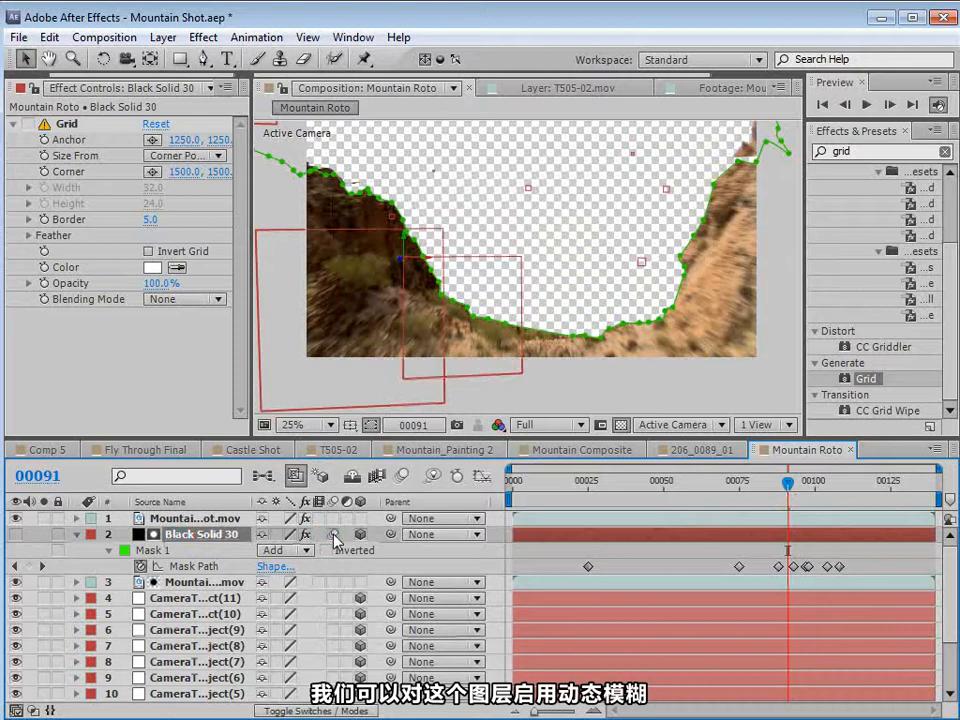
pyautogui.click(401, 478)
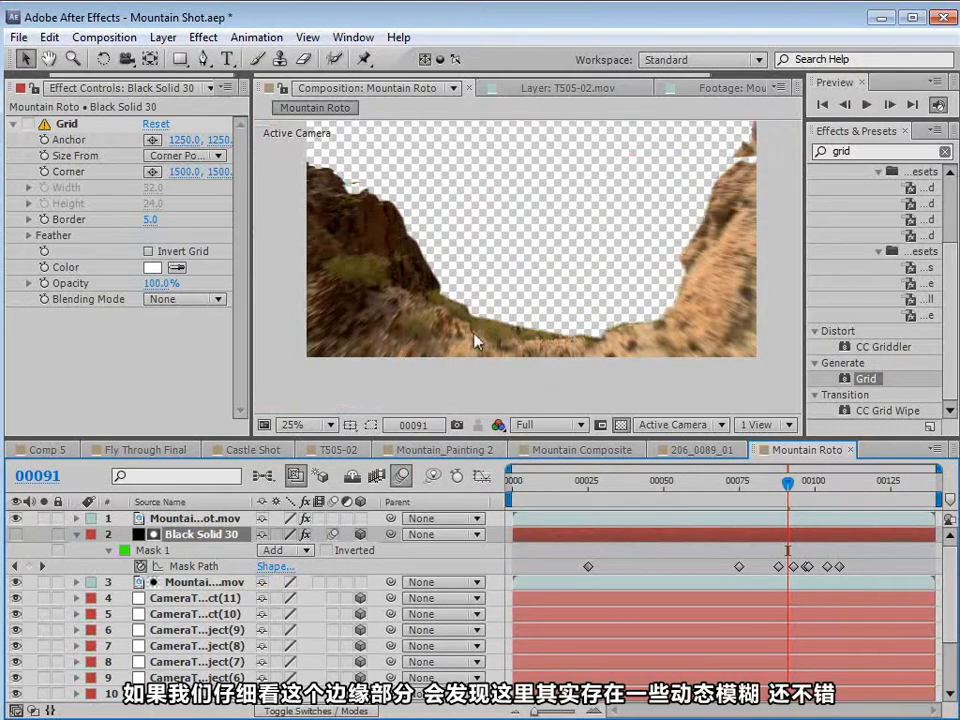
pyautogui.scroll(2, 405, 352)
pyautogui.moveTo(404, 352); pyautogui.dragTo(482, 354)
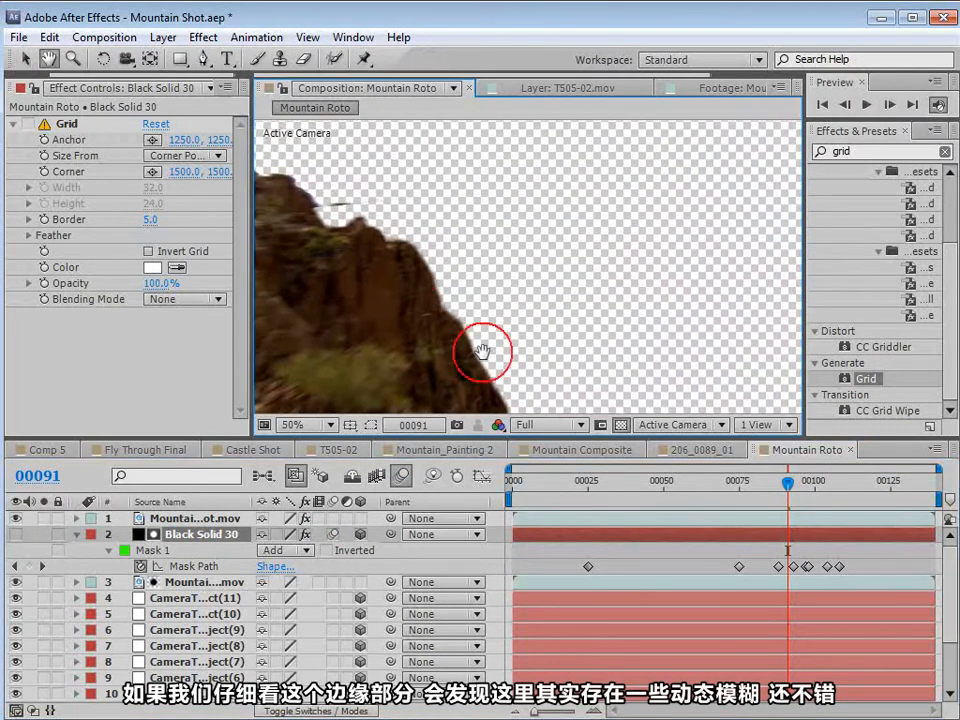
pyautogui.press('pageup')
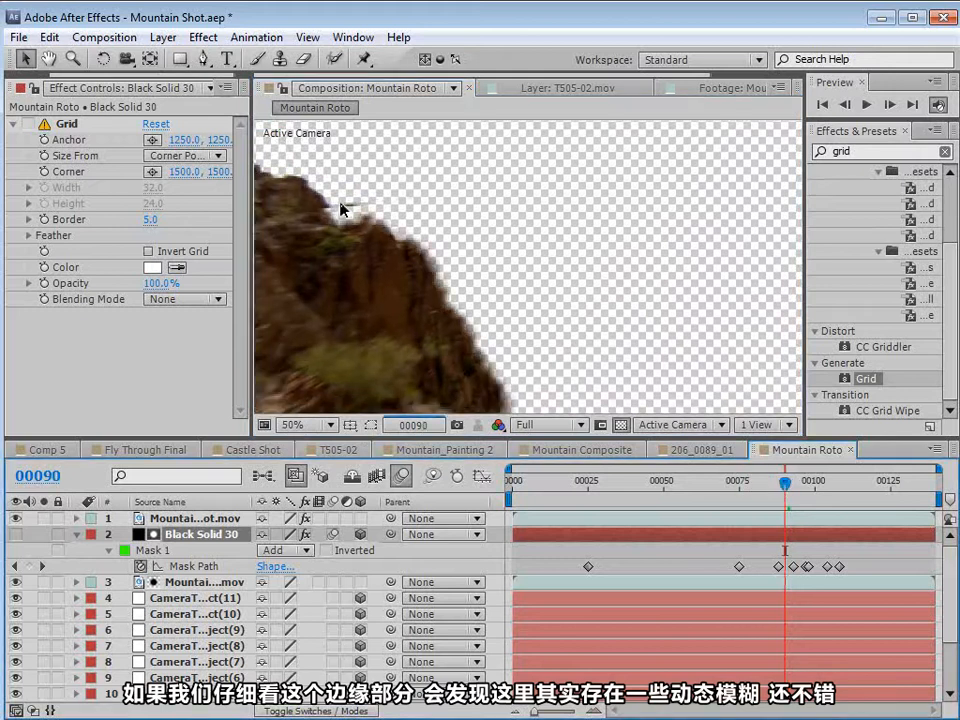
# - Solo the top Mountain Shot.mov layer and reveal its Mask Feather property
pyautogui.click(197, 518)
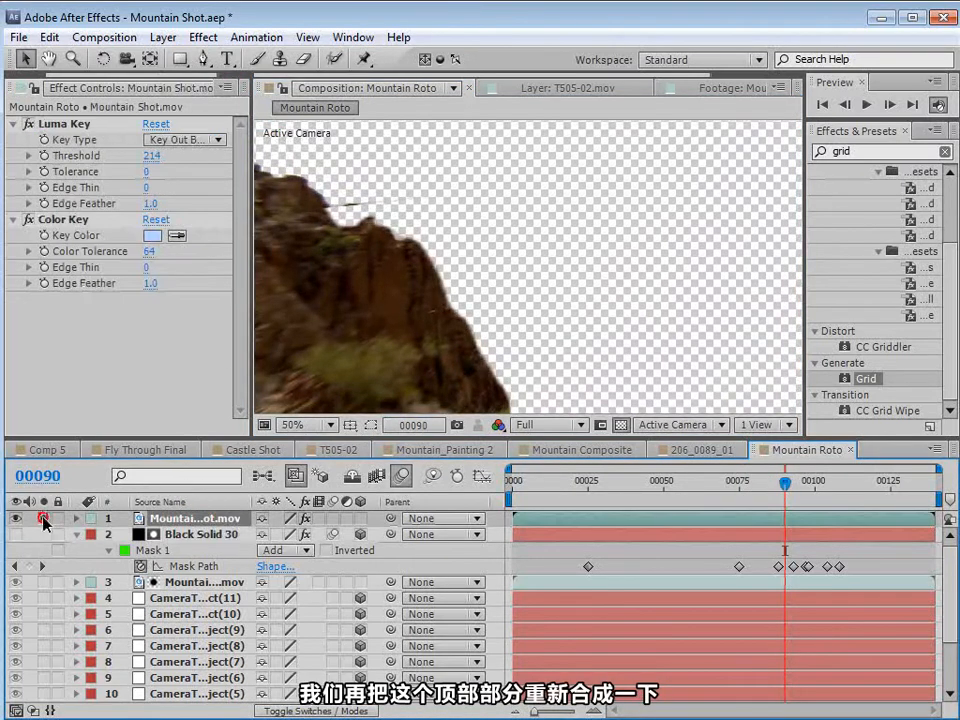
pyautogui.hotkey('ctrl', 'v')
pyautogui.press('f')
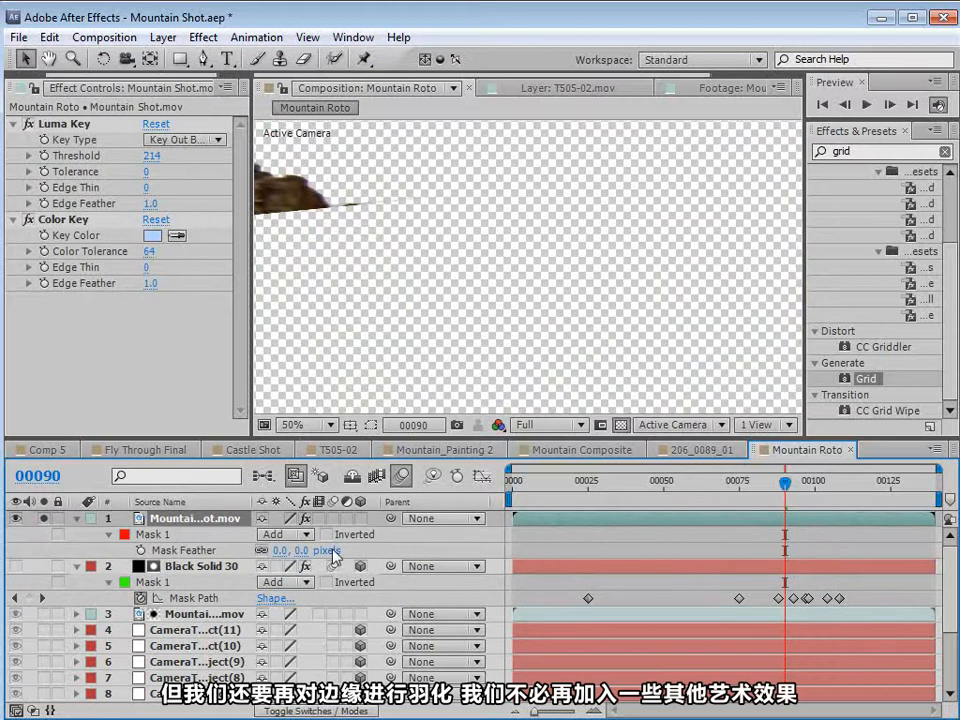
# - On the top Mountain Shot layer, set Mask 1's feather to 24 pixels and expansion to -12 pixels, and un-solo the layer
pyautogui.moveTo(301, 552)
pyautogui.mouseDown()
pyautogui.moveTo(329, 552)
pyautogui.moveTo(285, 550)
pyautogui.mouseUp()
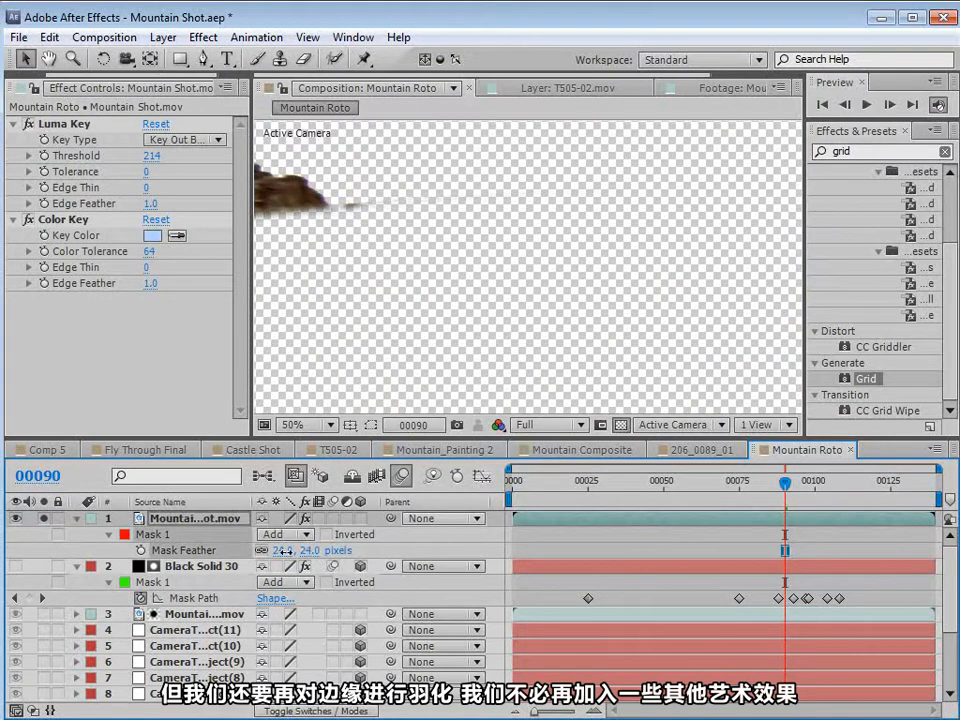
pyautogui.press('m')
pyautogui.press('m')
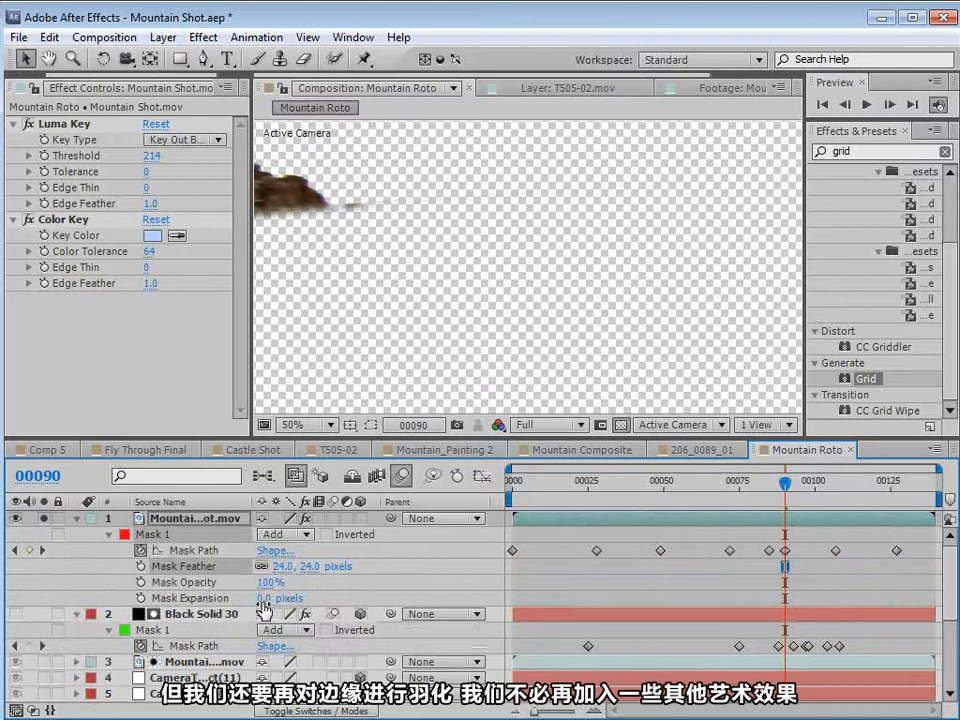
pyautogui.moveTo(263, 605); pyautogui.dragTo(253, 604)
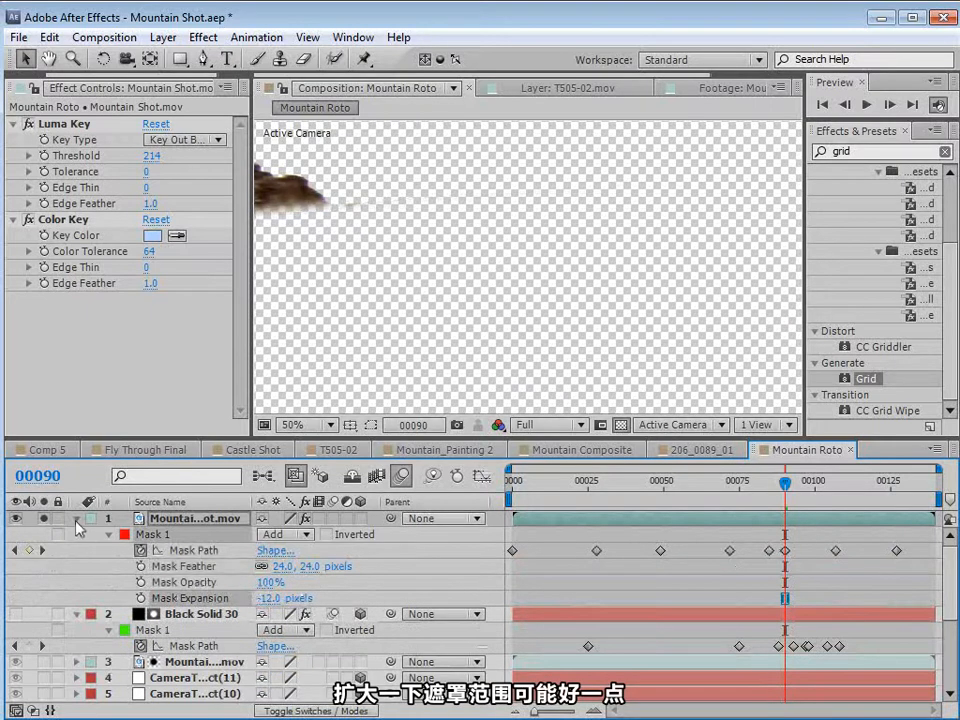
pyautogui.click(76, 518)
pyautogui.click(43, 518)
# - Compare the rocky ridge's edge at frame 68 with the top keyed Mountain Shot layer hidden and shown
pyautogui.moveTo(349, 285); pyautogui.dragTo(360, 208)
pyautogui.moveTo(785, 483); pyautogui.dragTo(718, 487)
pyautogui.moveTo(350, 175); pyautogui.dragTo(437, 261)
pyautogui.press('v')
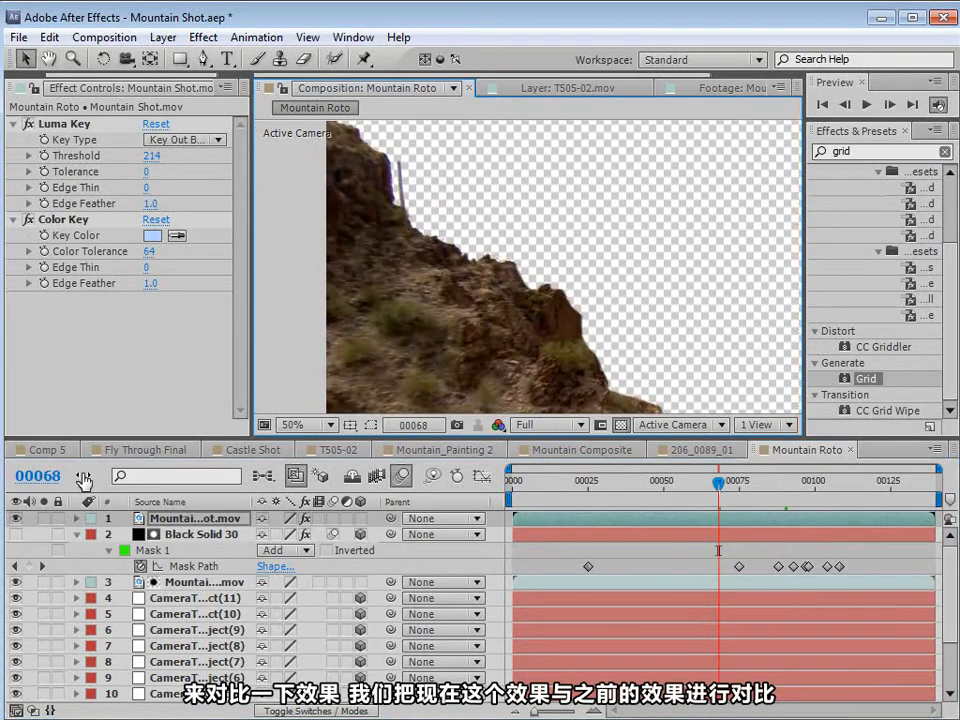
pyautogui.click(16, 519)
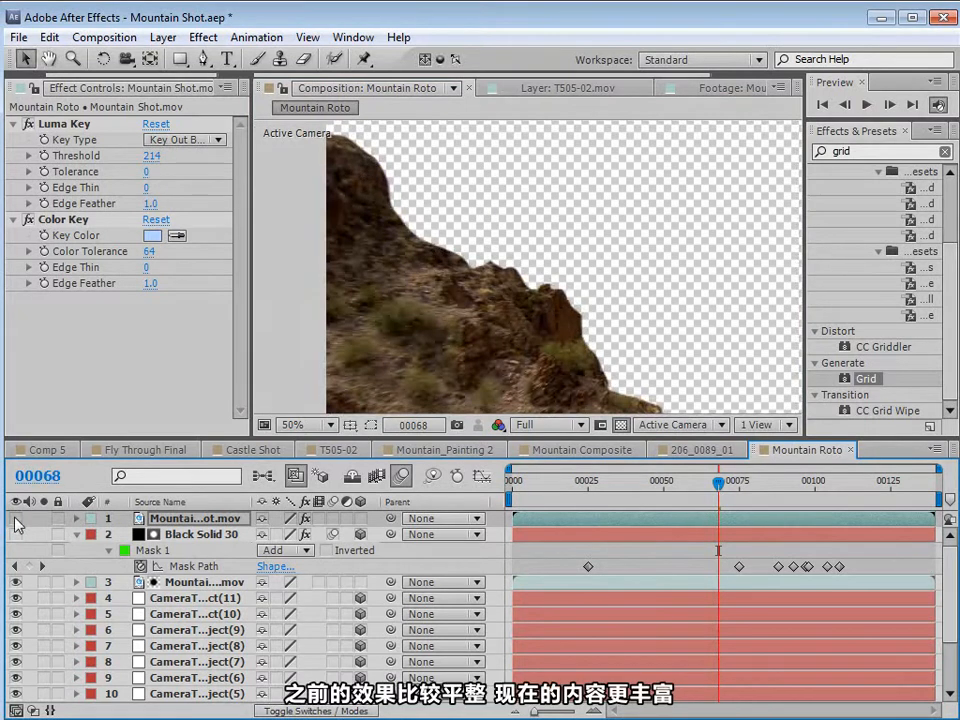
pyautogui.click(16, 519)
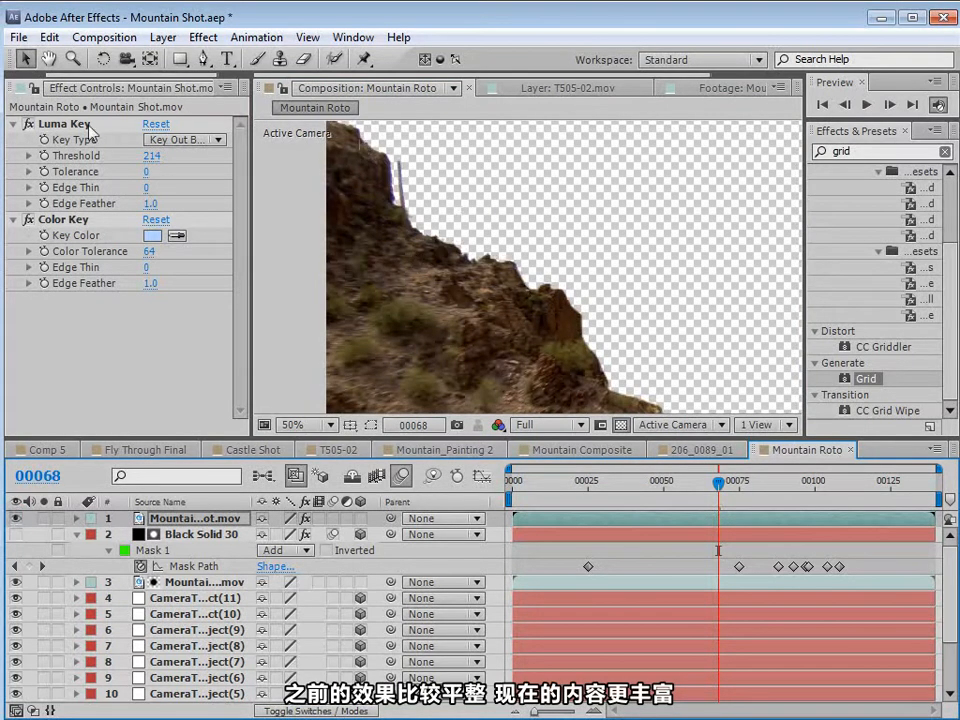
# - Examine the whole frame of the Mountain Roto matte while scrubbing from frame 69 back to frame 30
pyautogui.scroll(-2, 572, 274)
pyautogui.moveTo(572, 274); pyautogui.dragTo(401, 274)
pyautogui.click(724, 485)
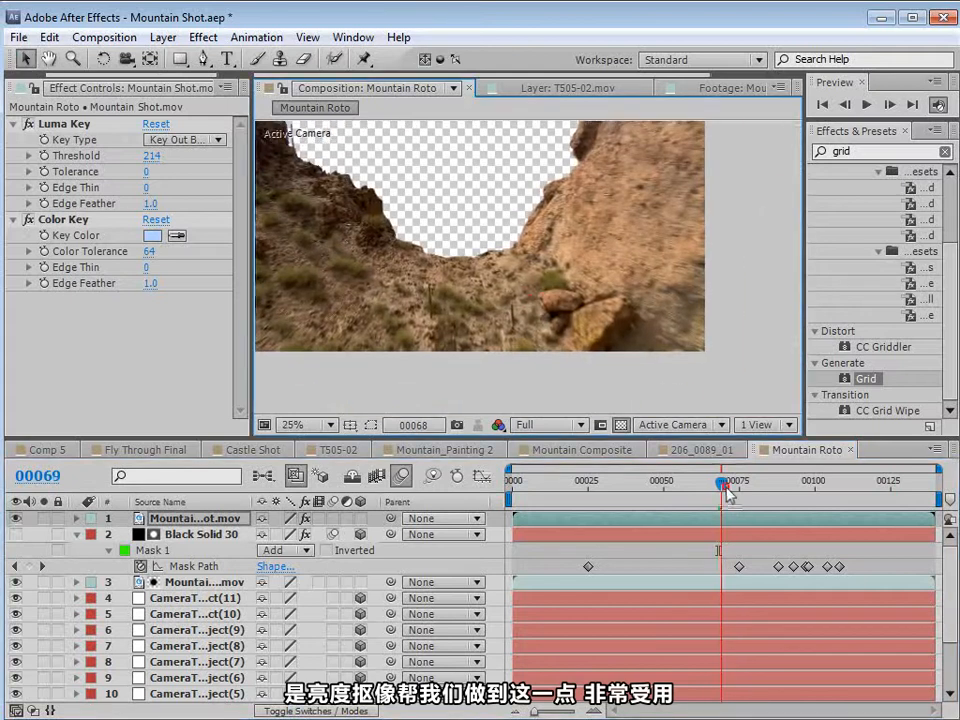
pyautogui.moveTo(727, 492); pyautogui.dragTo(603, 492)
pyautogui.press(',')
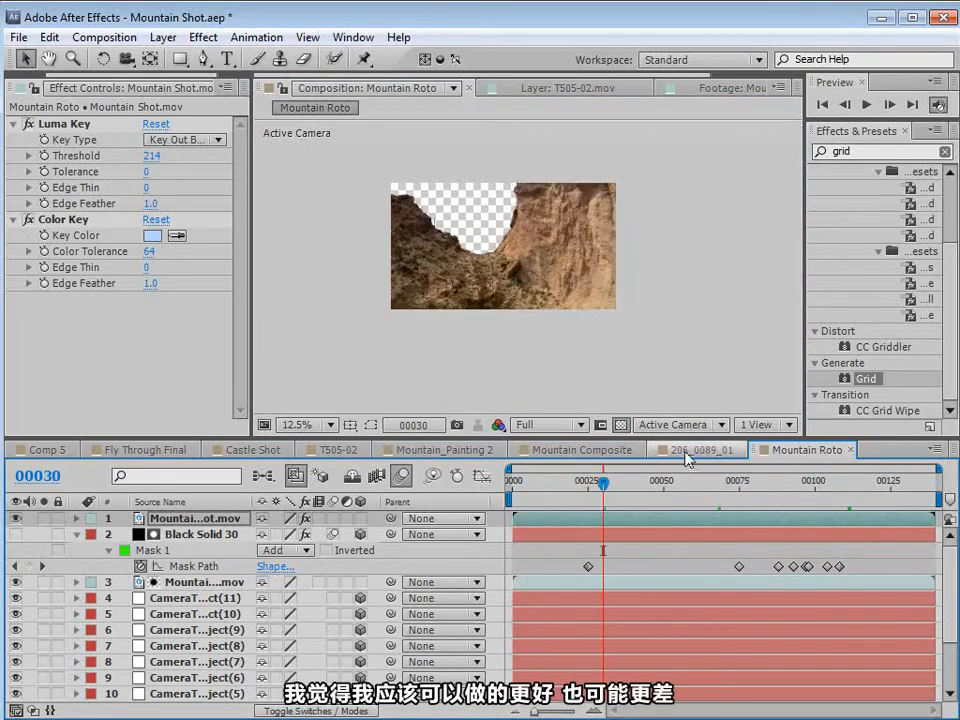
# - Open the Mountain Composite composition, show the project's footage, and review the shot between frames 45 and 53
pyautogui.click(420, 450)
pyautogui.click(472, 309)
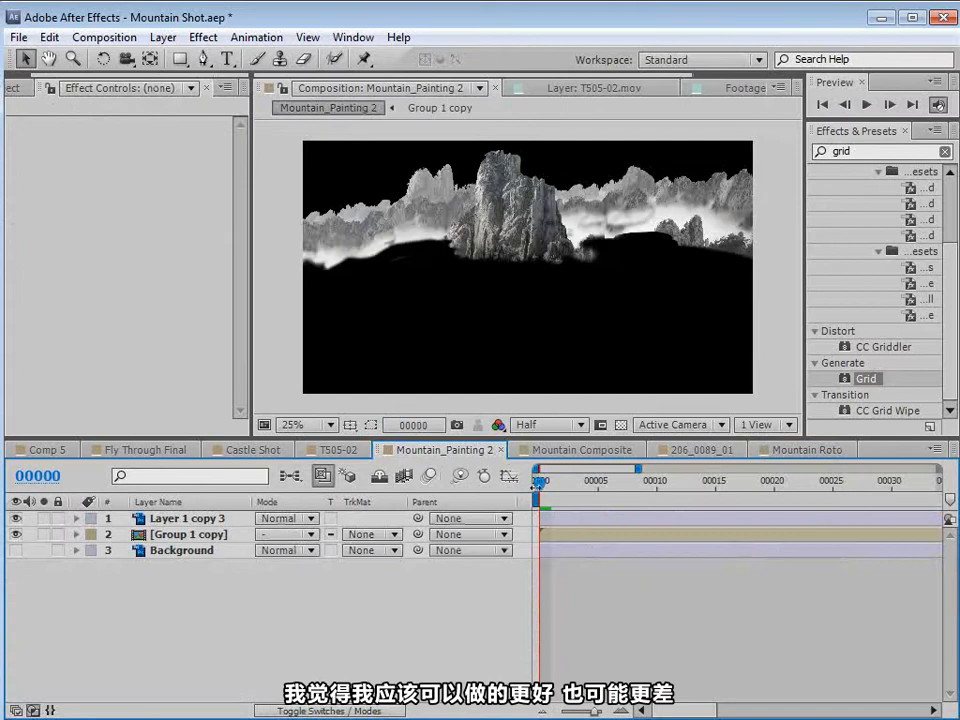
pyautogui.click(549, 452)
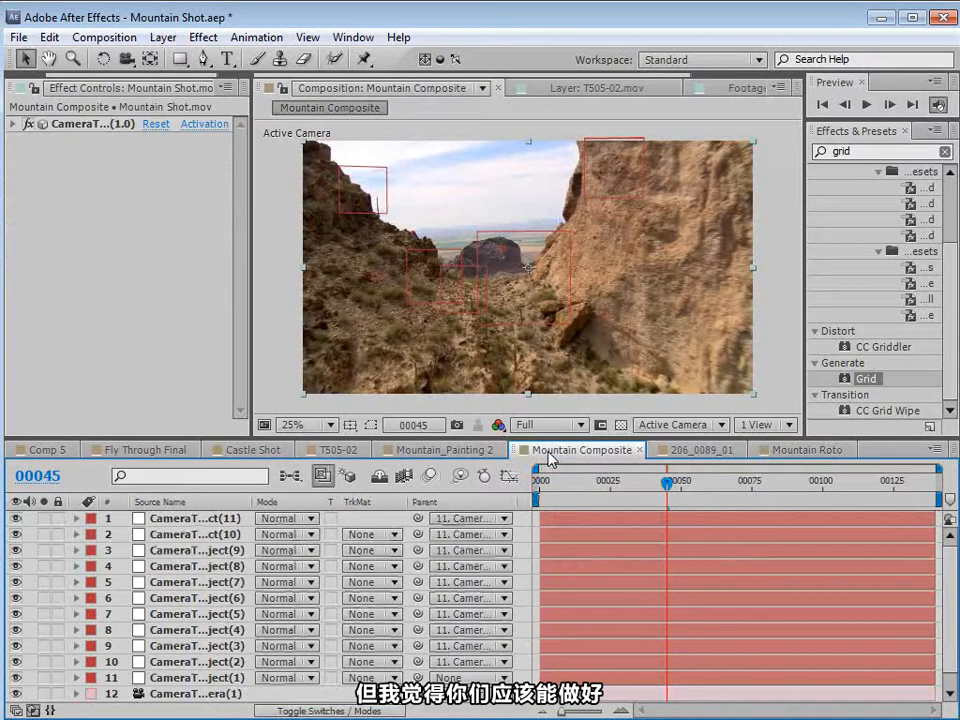
pyautogui.click(24, 87)
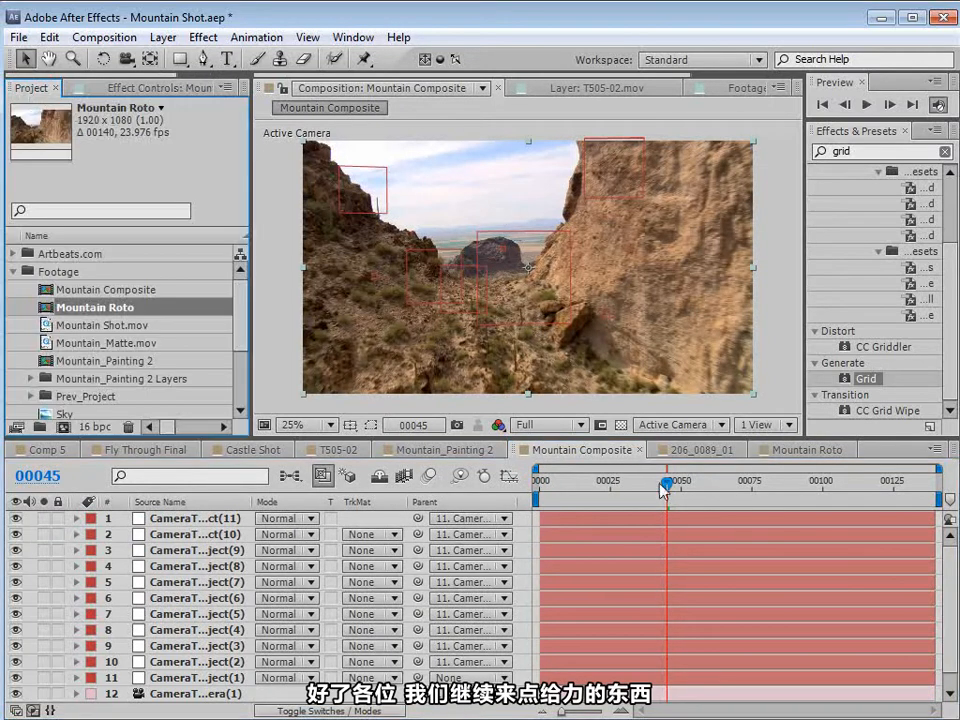
pyautogui.moveTo(663, 490); pyautogui.dragTo(689, 489)
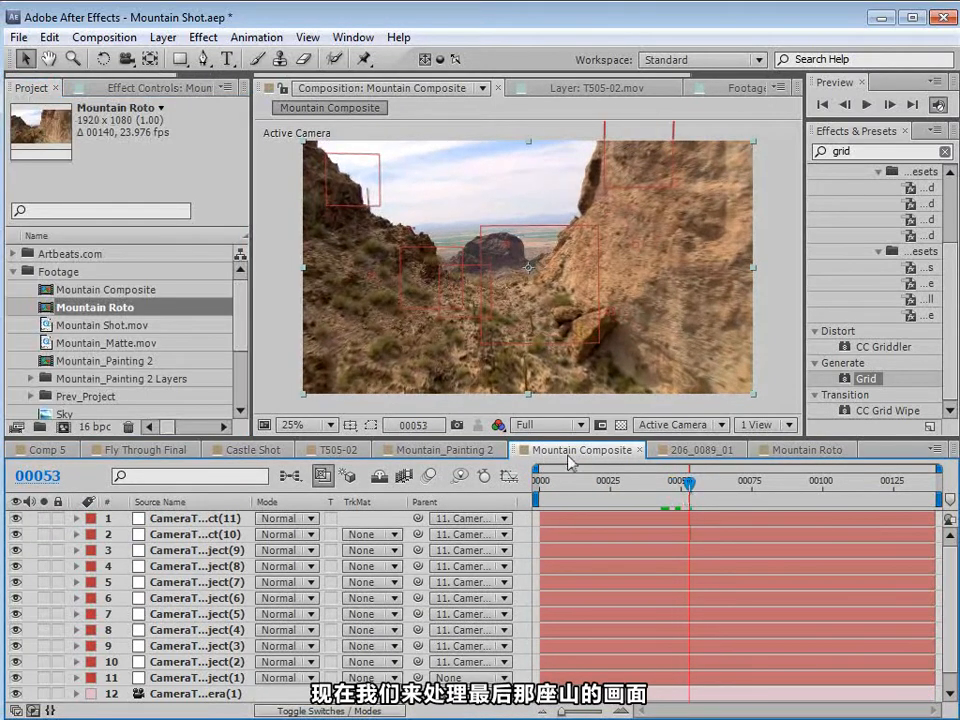
pyautogui.moveTo(687, 488); pyautogui.dragTo(672, 507)
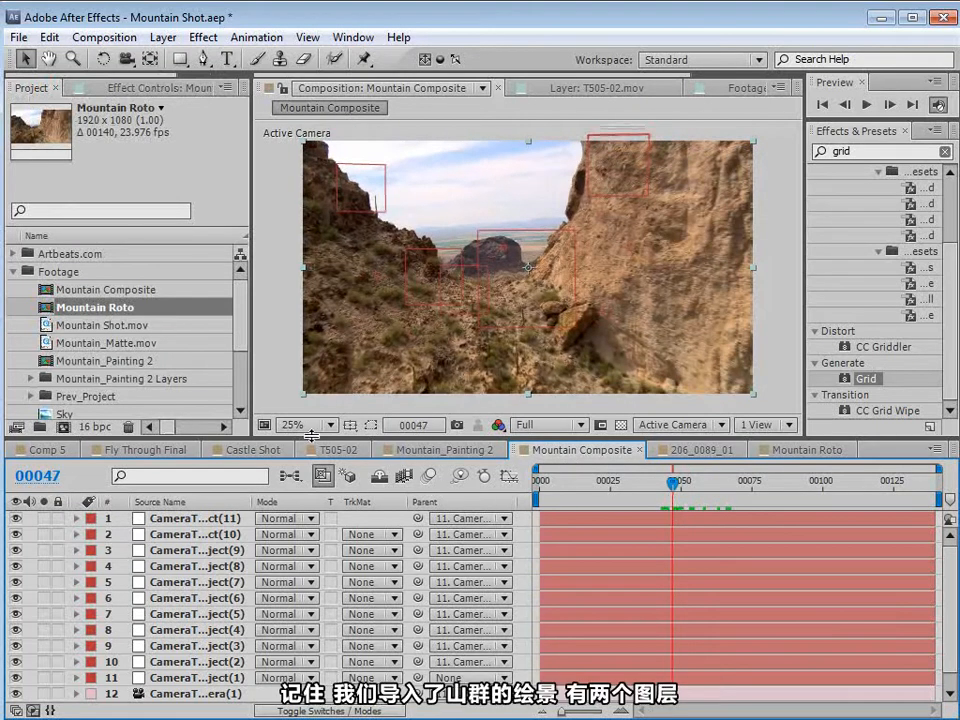
# - Inspect the two visible layers of the Mountain_Painting 2 composition by hiding and showing each one, and save the project
pyautogui.doubleClick(47, 363)
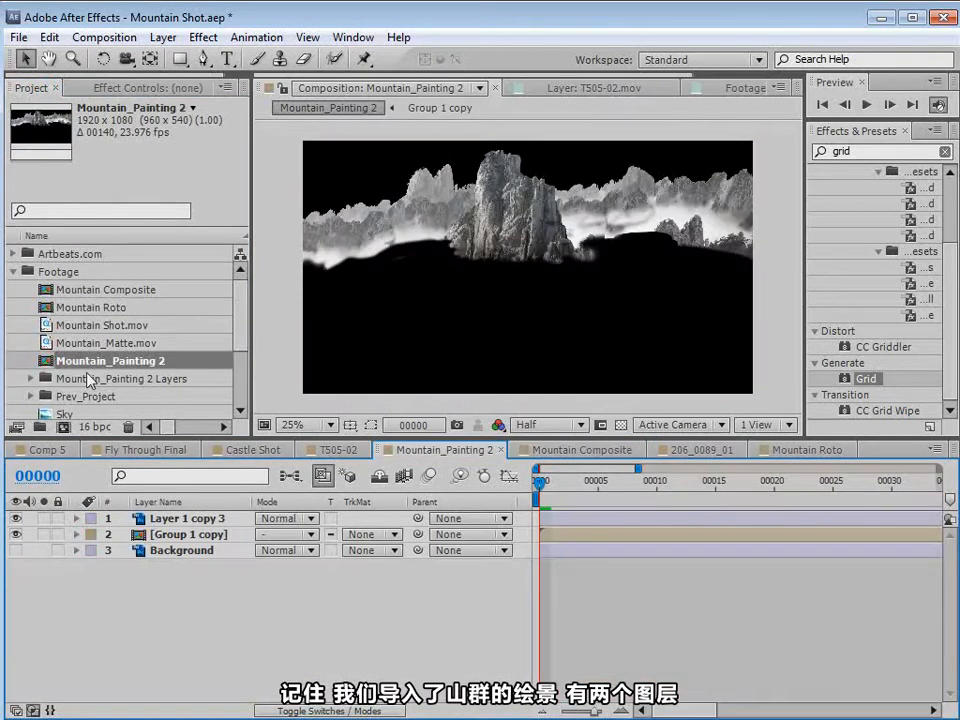
pyautogui.click(15, 518)
pyautogui.click(15, 518)
pyautogui.click(15, 534)
pyautogui.click(15, 534)
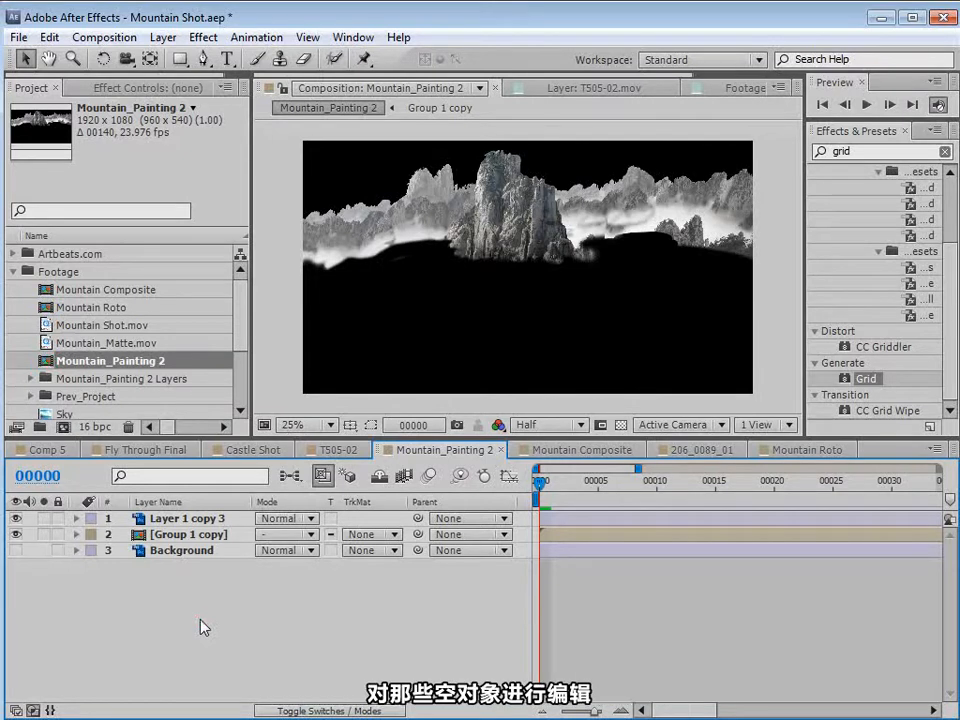
pyautogui.hotkey('ctrl', 's')
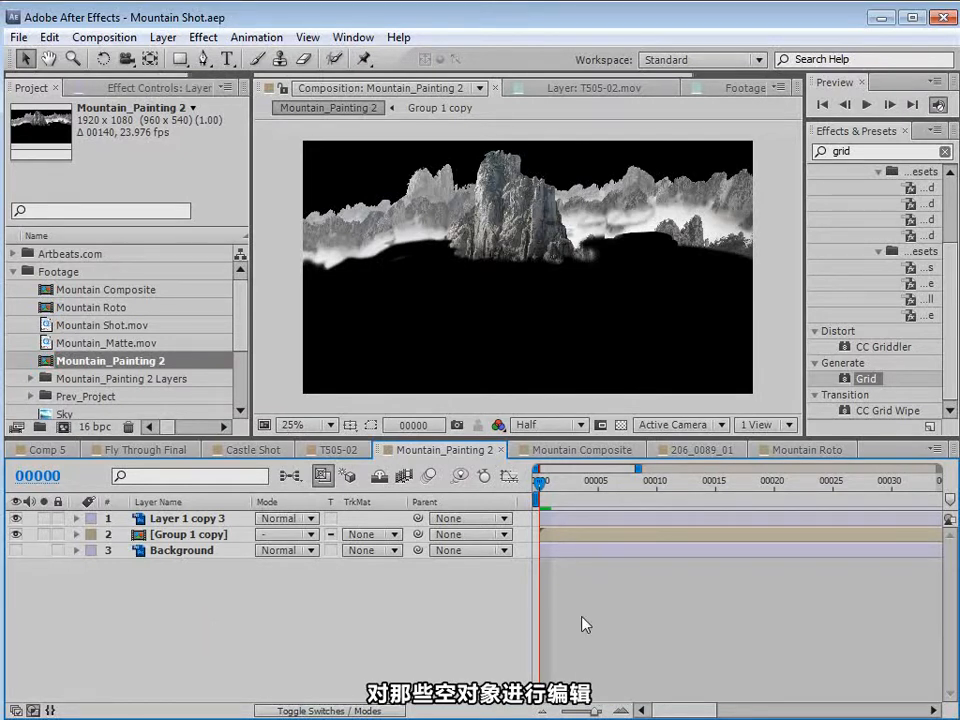
# - Rename the Layer 1 copy 3 layer as "Mountain"
pyautogui.click(210, 520)
pyautogui.press('Return')
pyautogui.write('Mo')
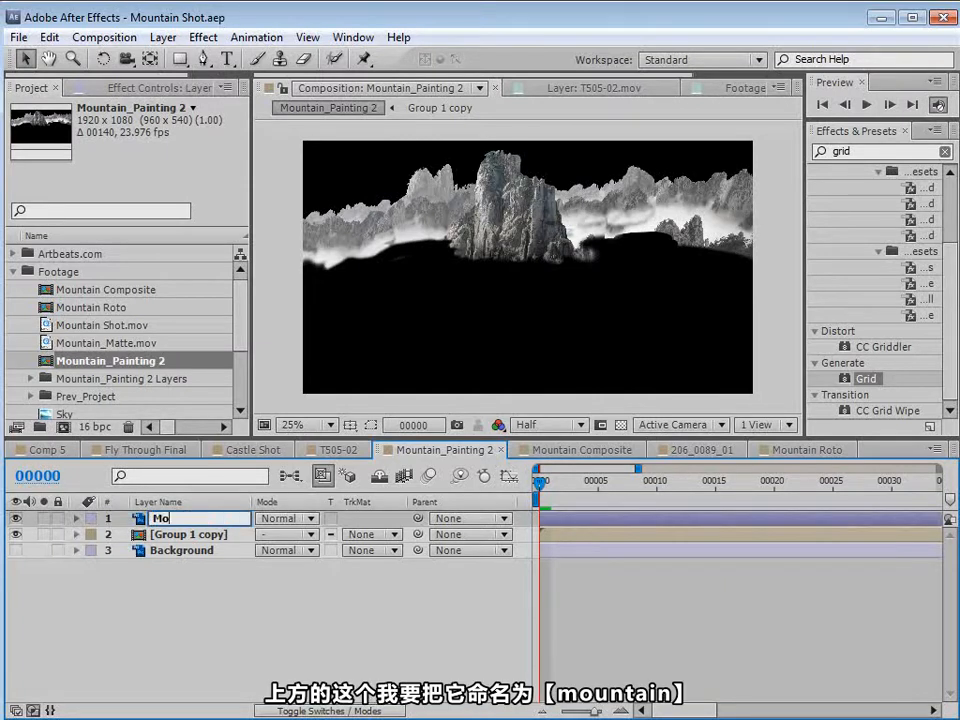
pyautogui.write('untain')
pyautogui.press('Return')
# - Rename the Group 1 copy layer as "Back mountains"
pyautogui.click(205, 537)
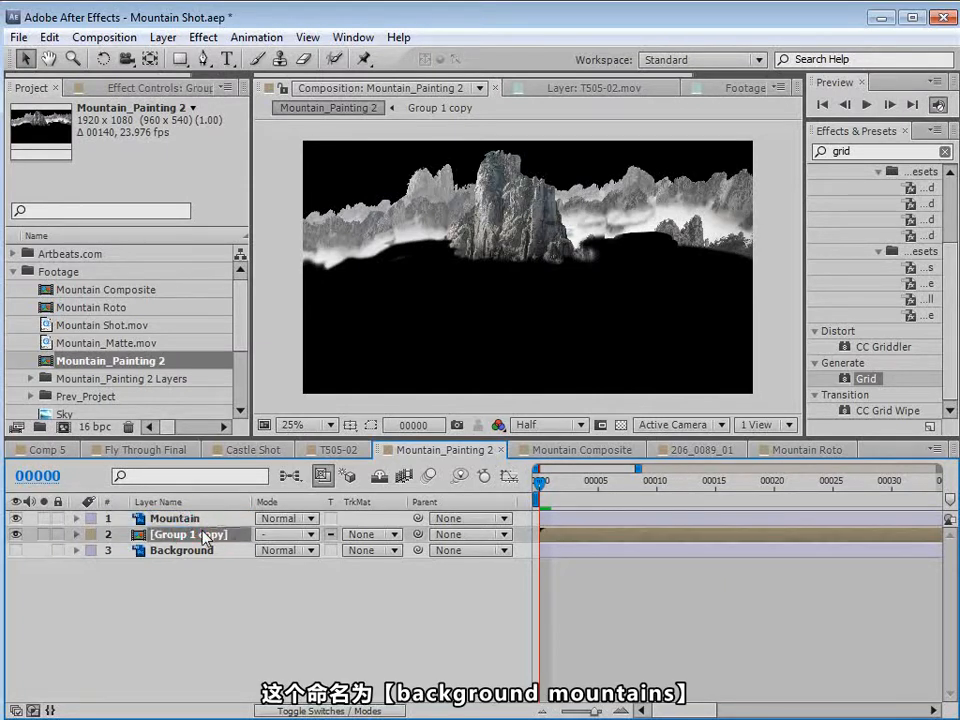
pyautogui.press('Return')
pyautogui.write('Ba')
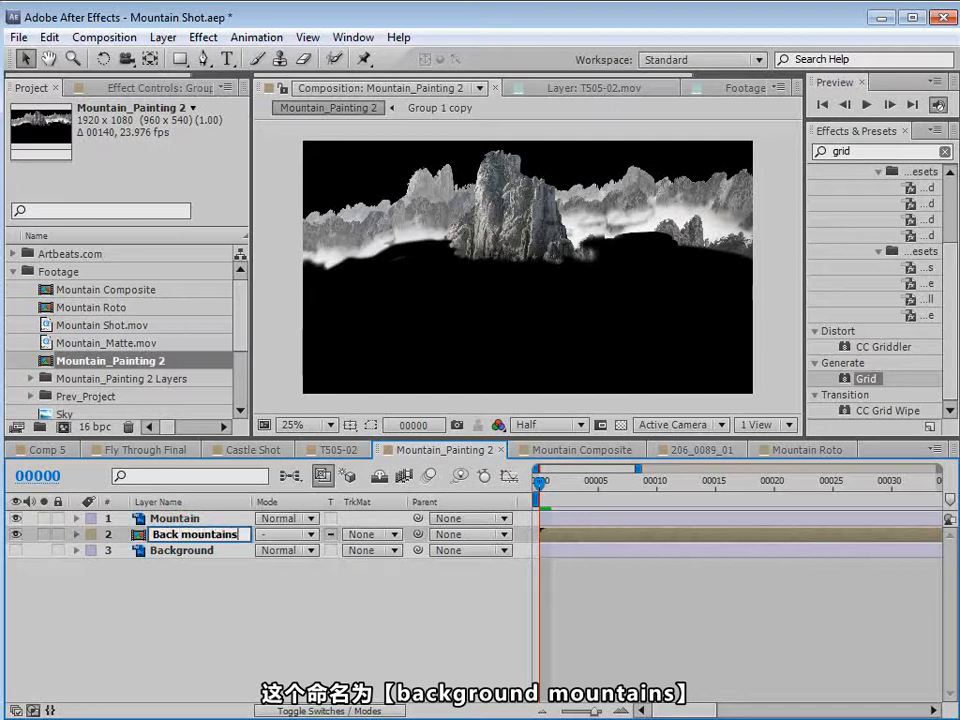
pyautogui.write('ck mountains')
pyautogui.press('Return')
# - Copy the Mountain and Back mountains layers and paste them into the Mountain Composite composition at frame 0
pyautogui.click(185, 519)
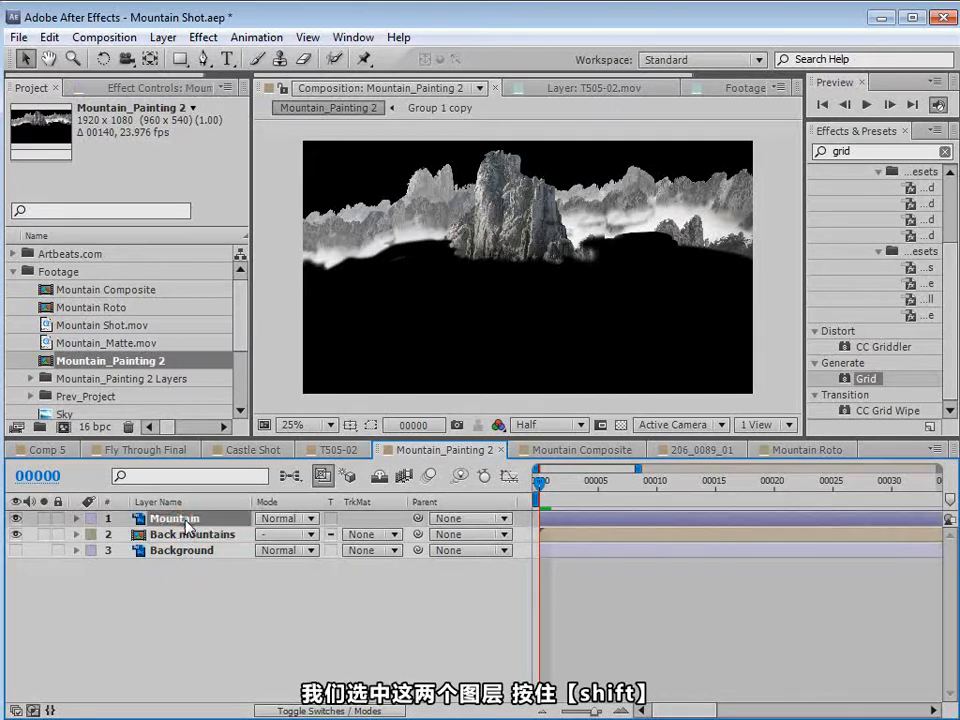
pyautogui.keyDown('shift'); pyautogui.click(195, 537); pyautogui.keyUp('shift')
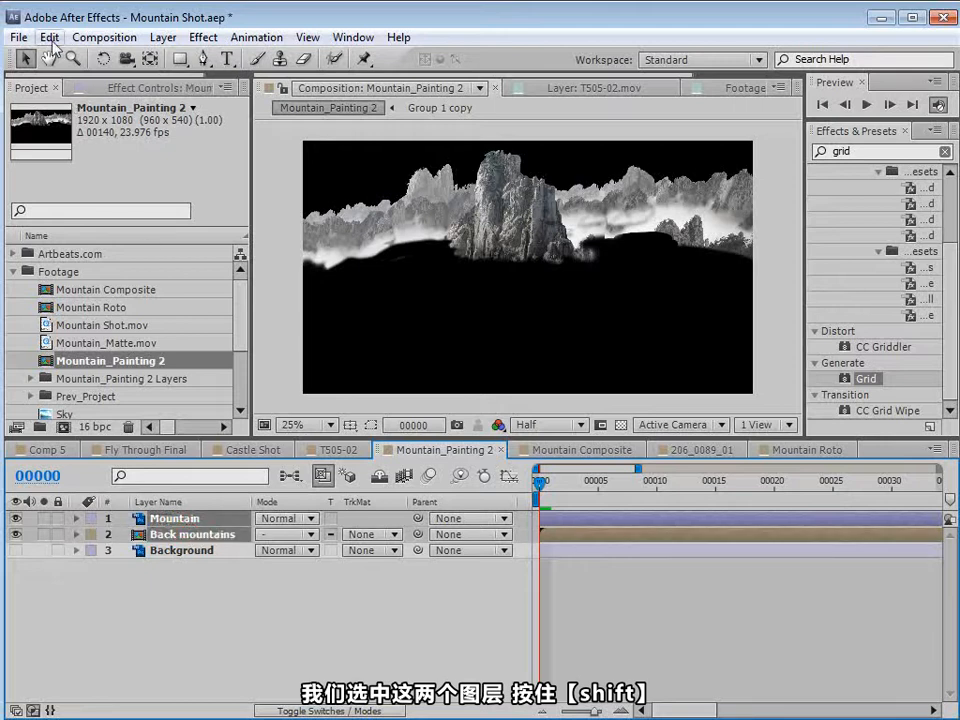
pyautogui.click(49, 37)
pyautogui.click(75, 149)
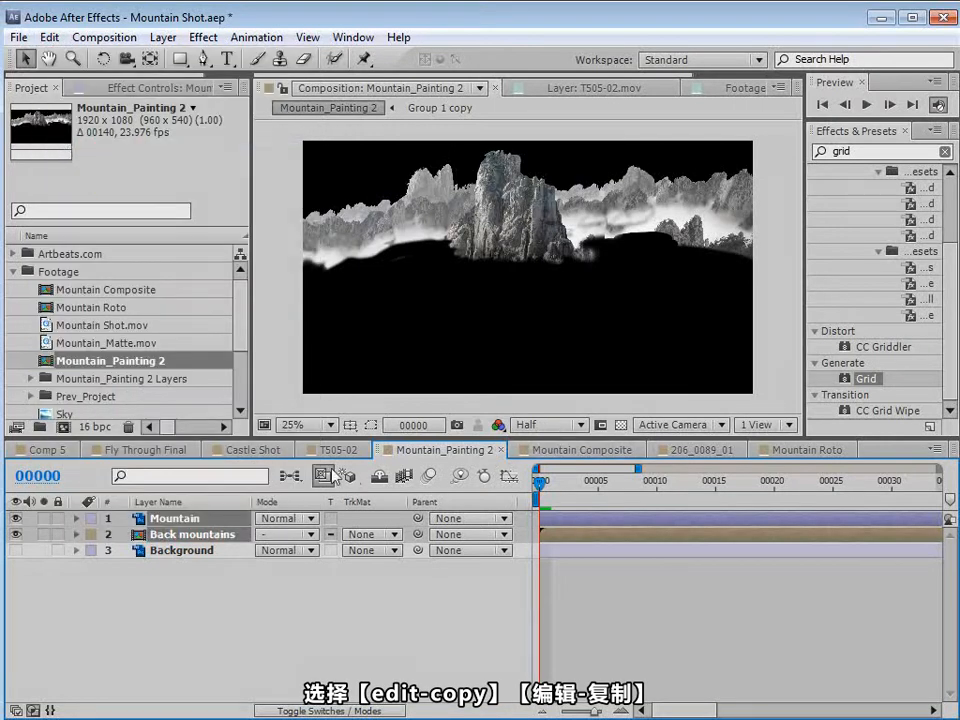
pyautogui.click(578, 450)
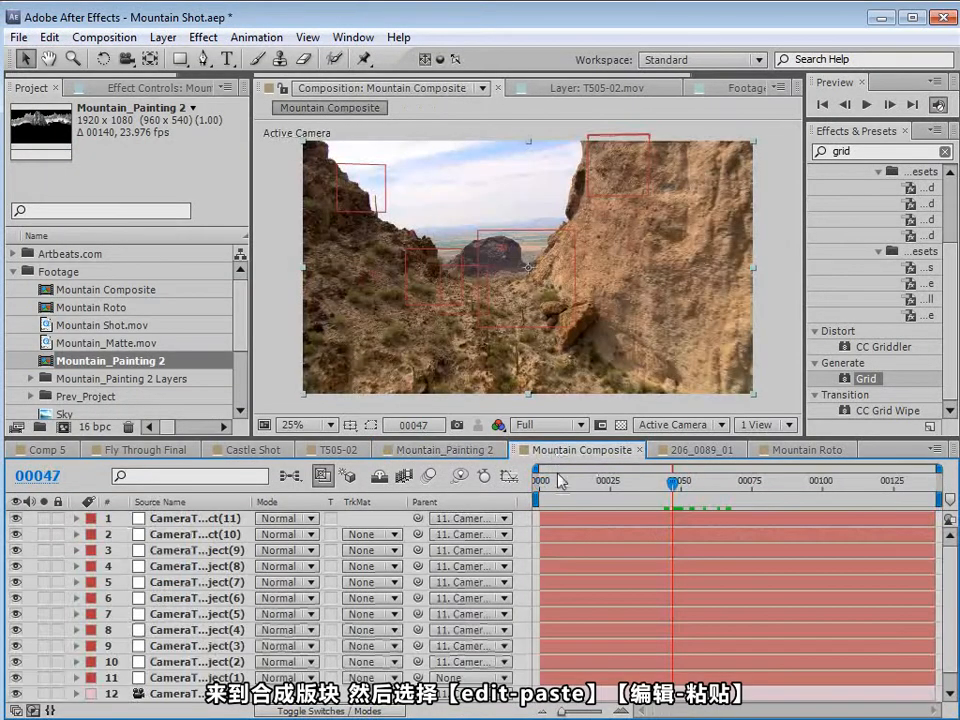
pyautogui.moveTo(560, 481); pyautogui.dragTo(540, 481)
pyautogui.click(49, 37)
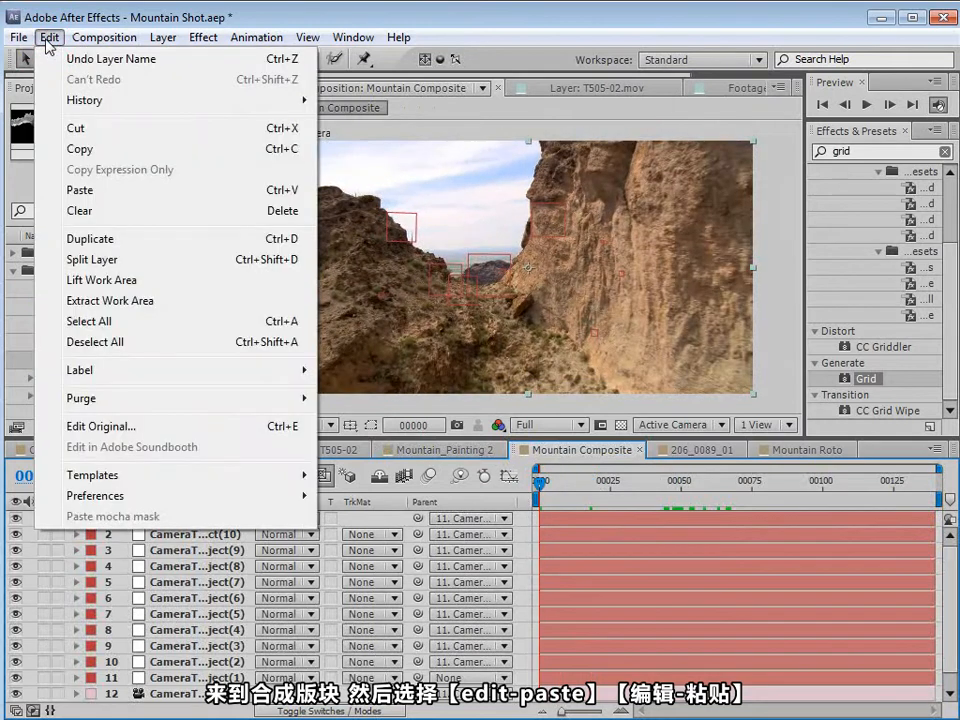
pyautogui.click(95, 190)
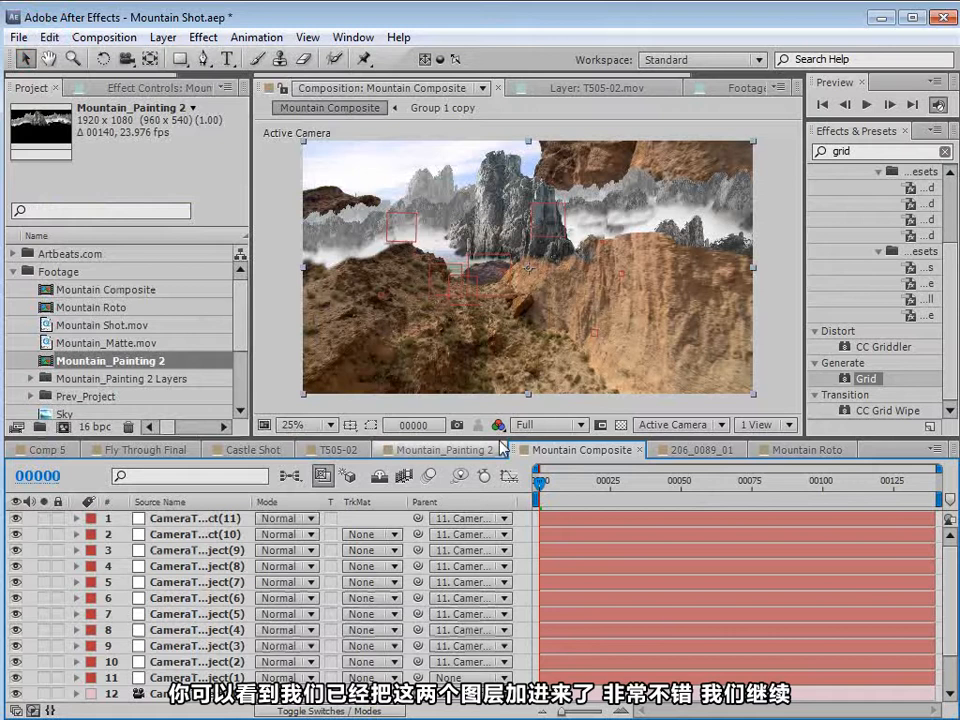
# - Set the parent of all CameraTracker null objects and the tracker camera to None, and deselect the layers
pyautogui.moveTo(500, 439); pyautogui.dragTo(500, 367)
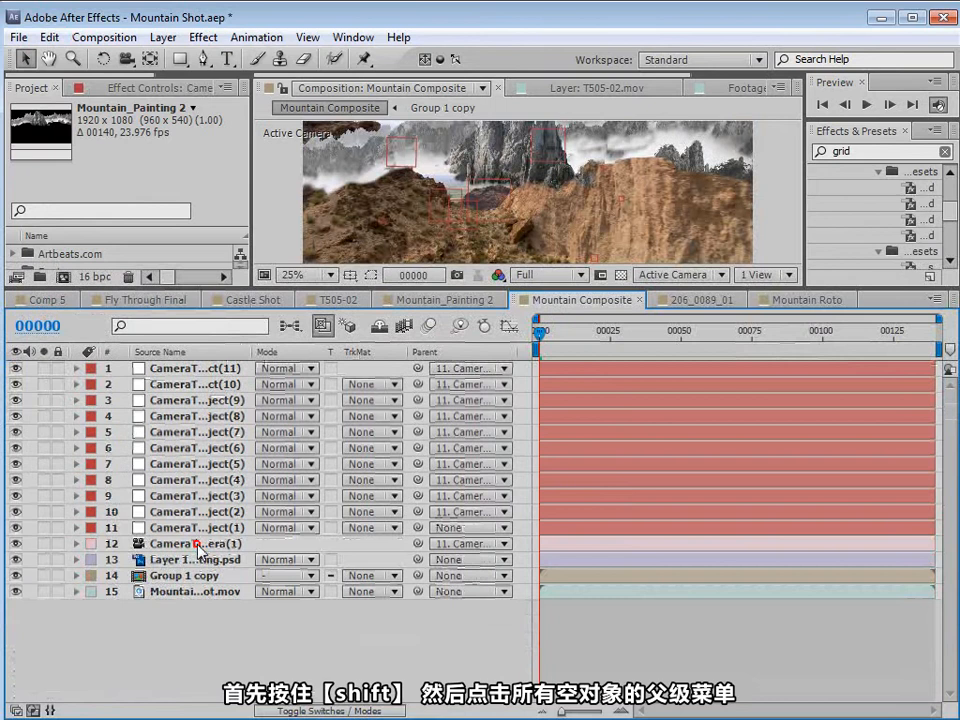
pyautogui.click(200, 549)
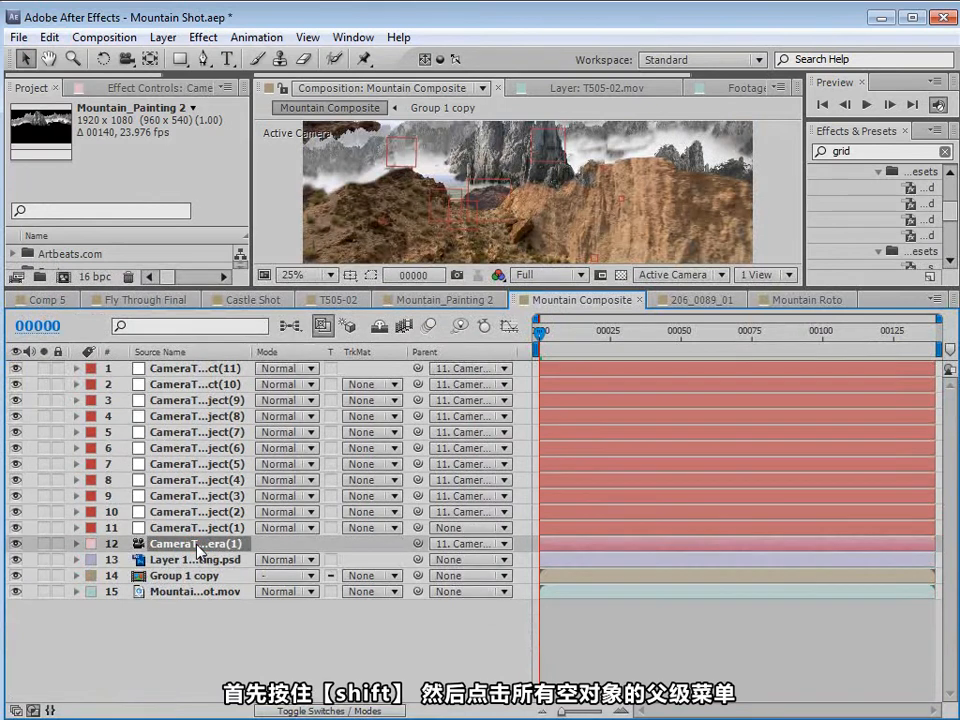
pyautogui.keyDown('shift'); pyautogui.click(188, 368); pyautogui.keyUp('shift')
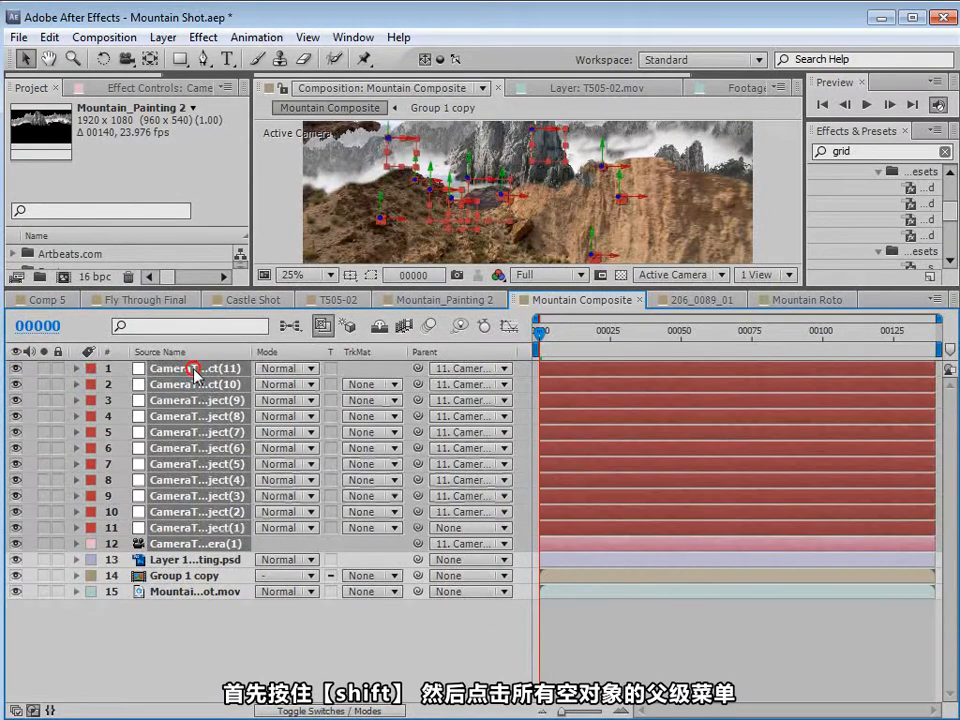
pyautogui.click(468, 369)
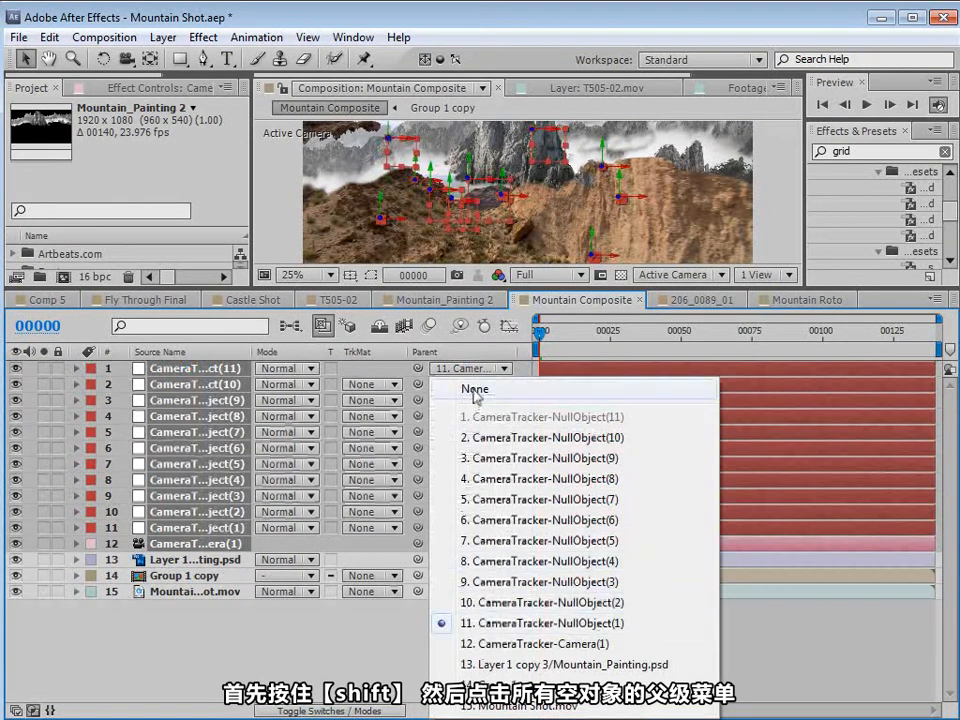
pyautogui.click(475, 389)
pyautogui.click(268, 624)
pyautogui.click(230, 528)
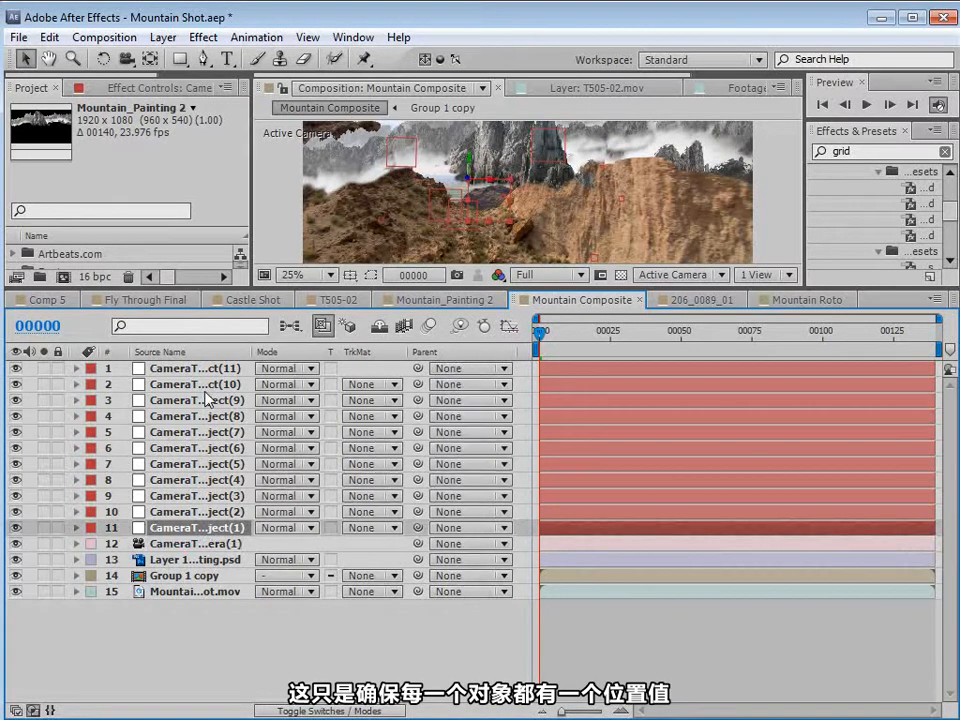
pyautogui.click(206, 617)
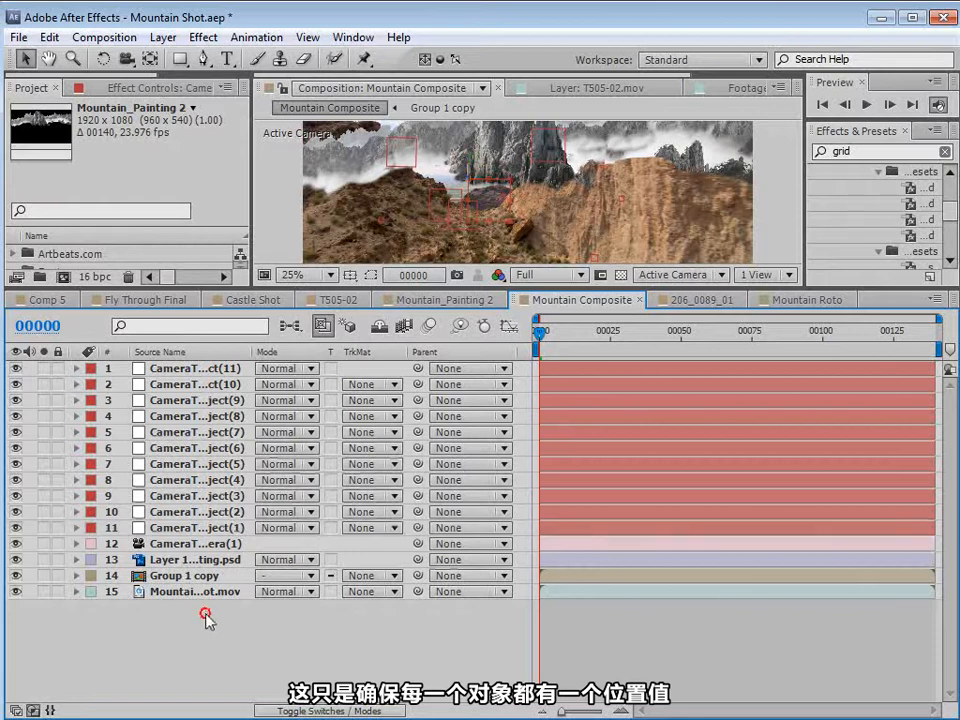
# - Mark all eleven CameraTracker null objects as shy and hide the shy layers from the timeline
pyautogui.click(167, 370)
pyautogui.keyDown('shift'); pyautogui.click(167, 528); pyautogui.keyUp('shift')
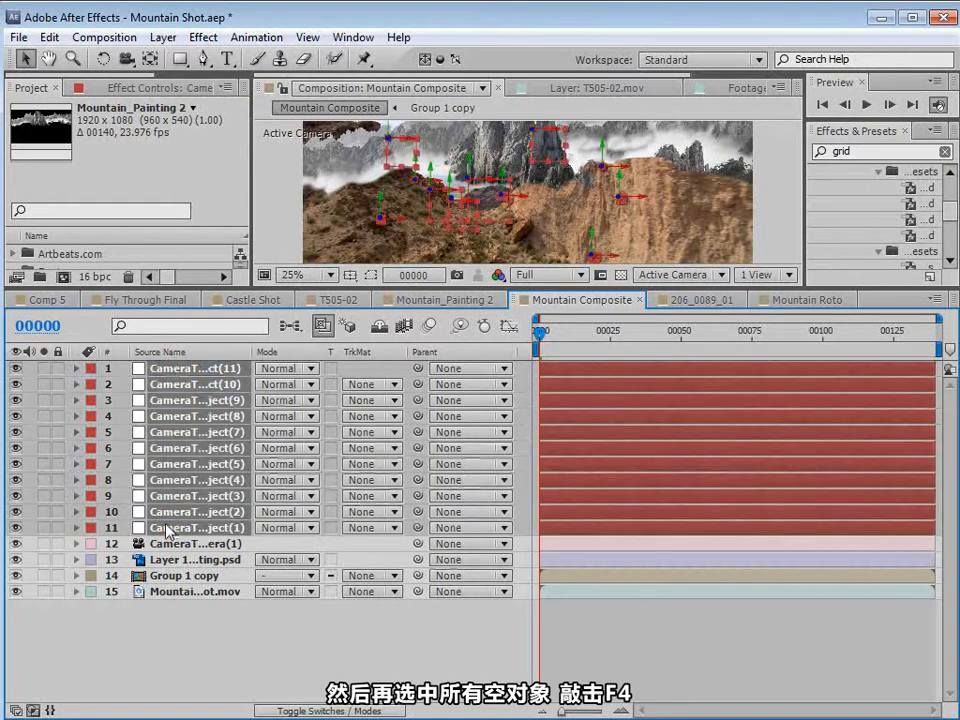
pyautogui.press('F4')
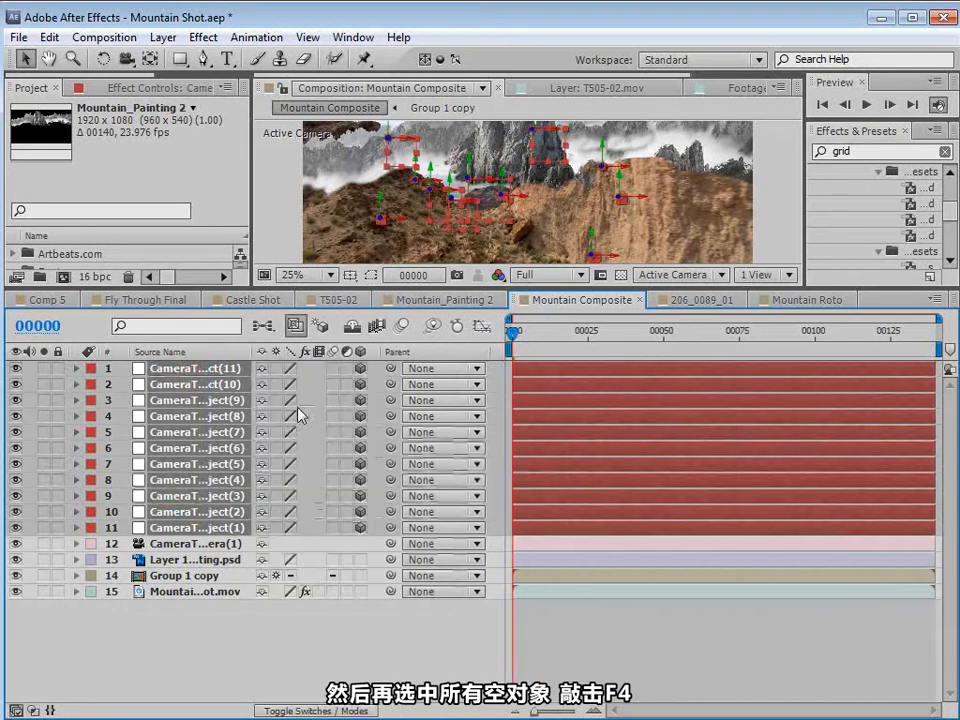
pyautogui.click(261, 368)
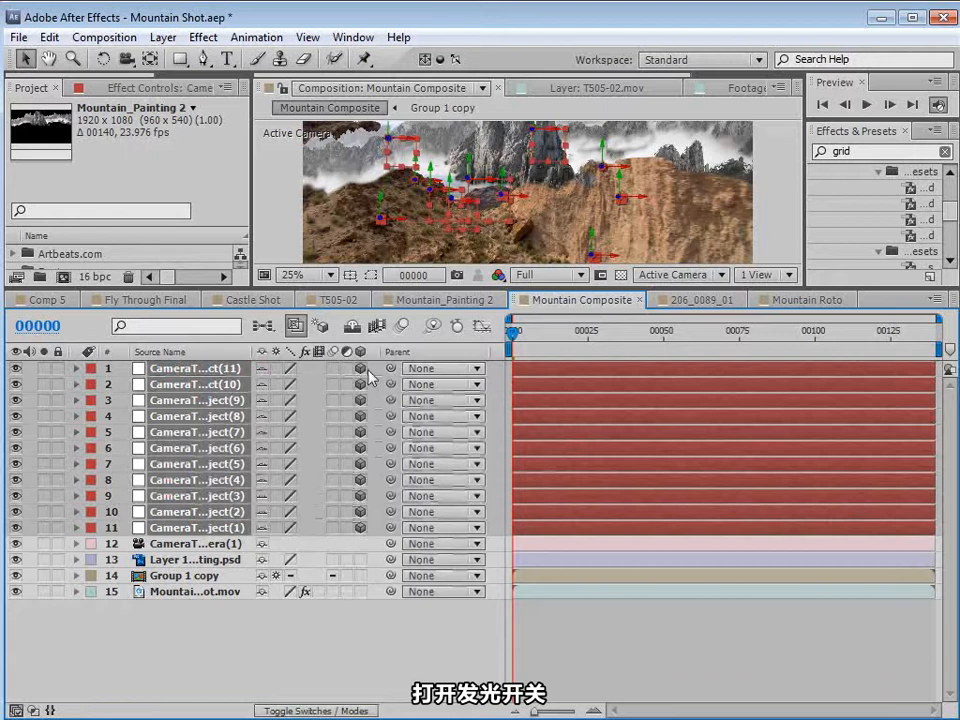
pyautogui.click(352, 327)
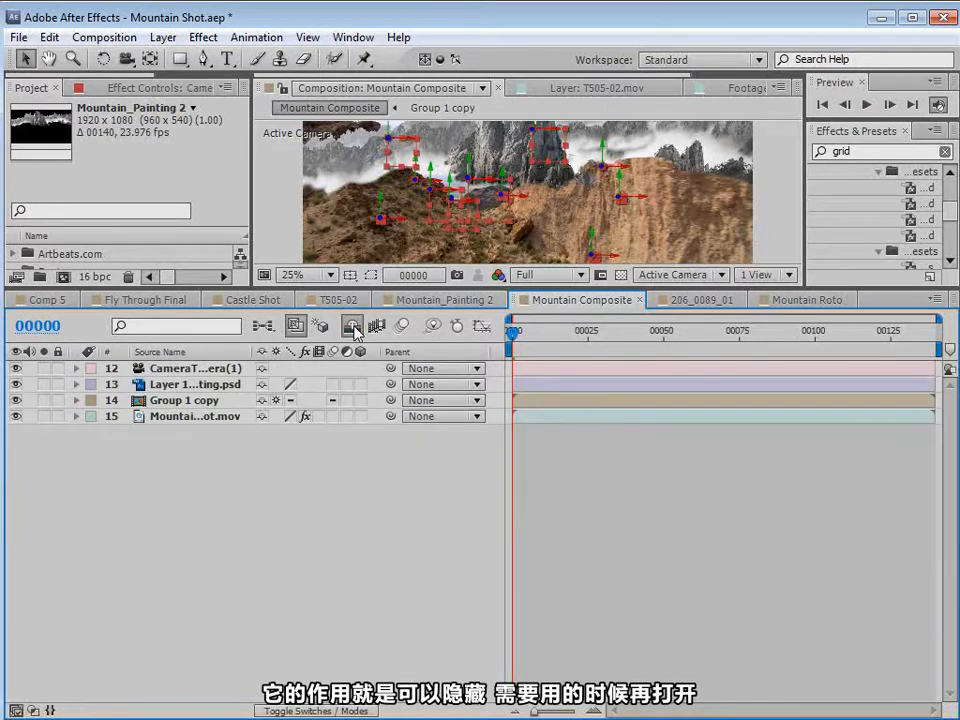
# - Show layer names instead of source names and turn off the collapse transformations switch on the Back mountains layer
pyautogui.click(353, 327)
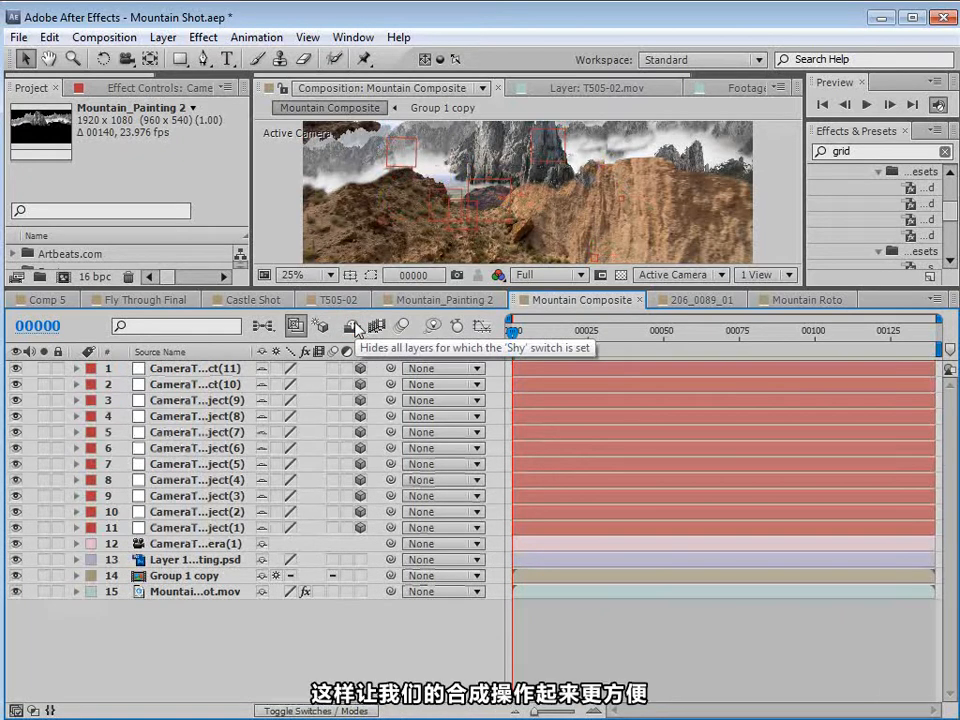
pyautogui.click(352, 327)
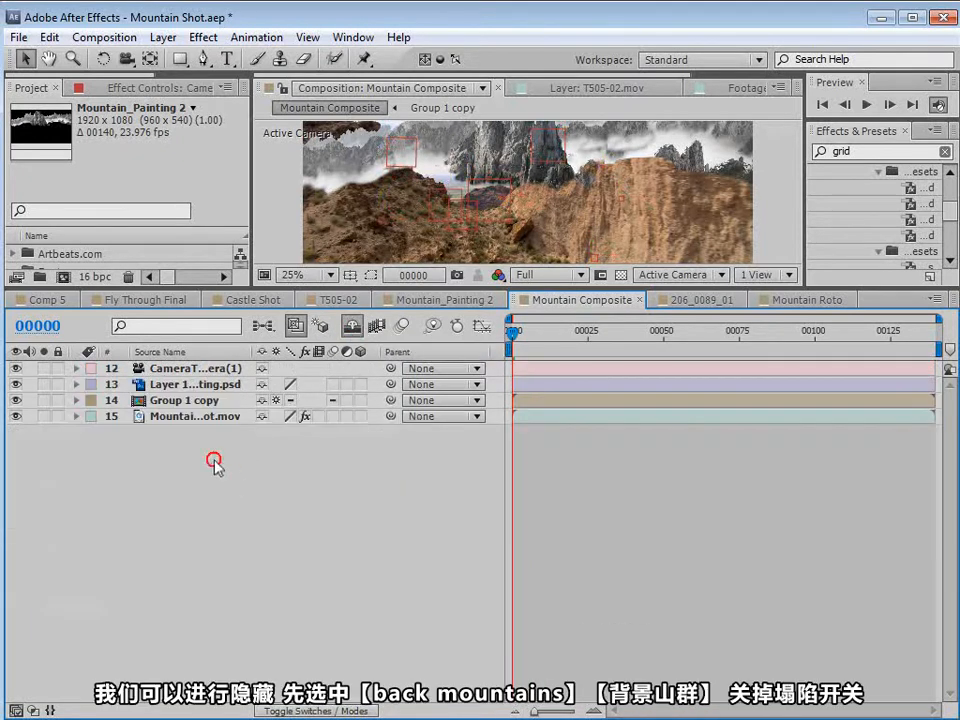
pyautogui.click(172, 401)
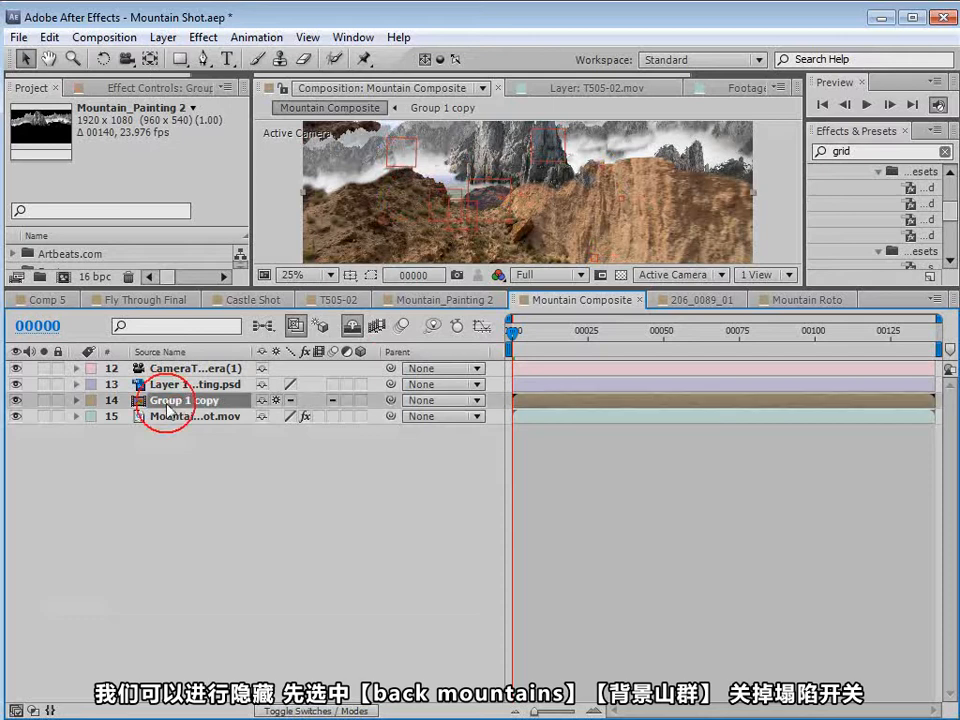
pyautogui.click(208, 350)
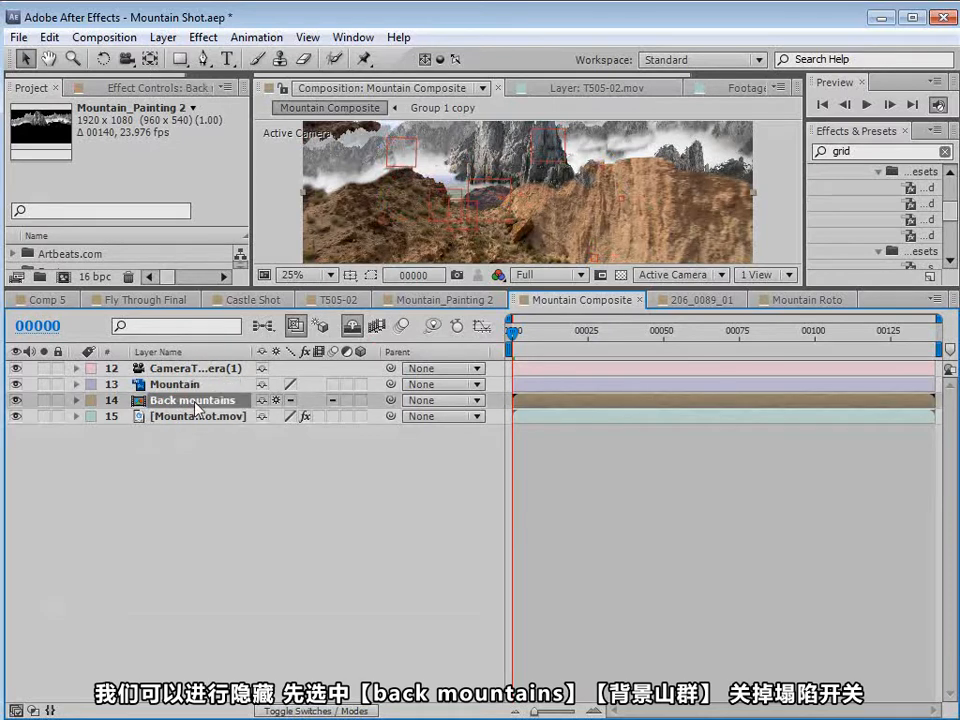
pyautogui.click(276, 401)
pyautogui.moveTo(289, 291); pyautogui.dragTo(289, 420)
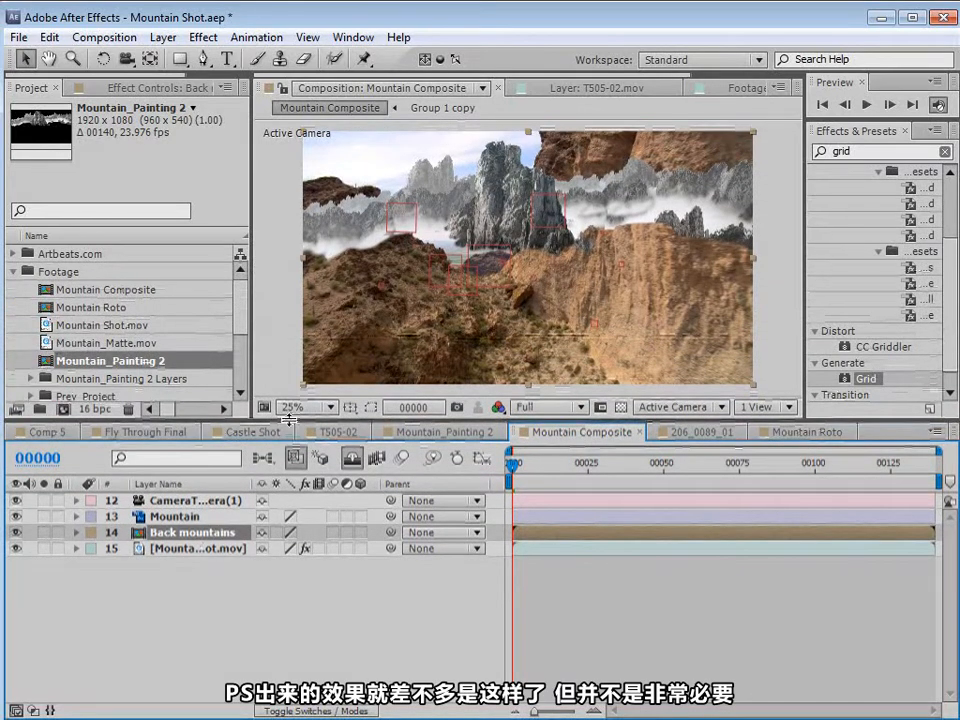
# - Add the Mountain Roto composition directly above the tracker camera layer and check the composite around frame 29
pyautogui.click(195, 552)
pyautogui.click(190, 535)
pyautogui.click(150, 307)
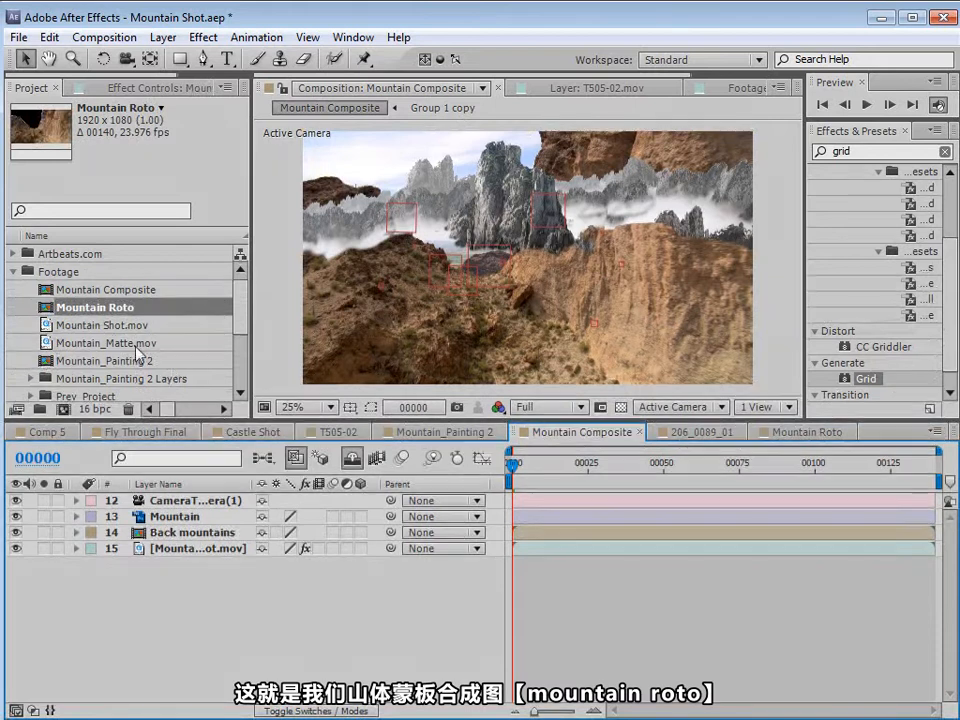
pyautogui.moveTo(105, 315); pyautogui.dragTo(159, 503)
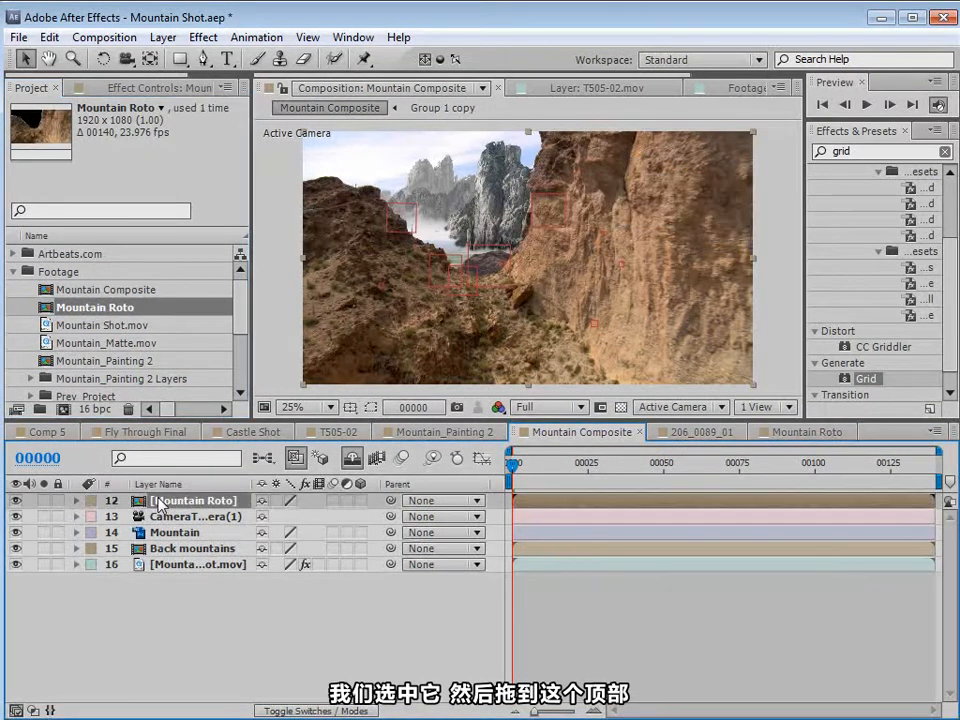
pyautogui.click(597, 463)
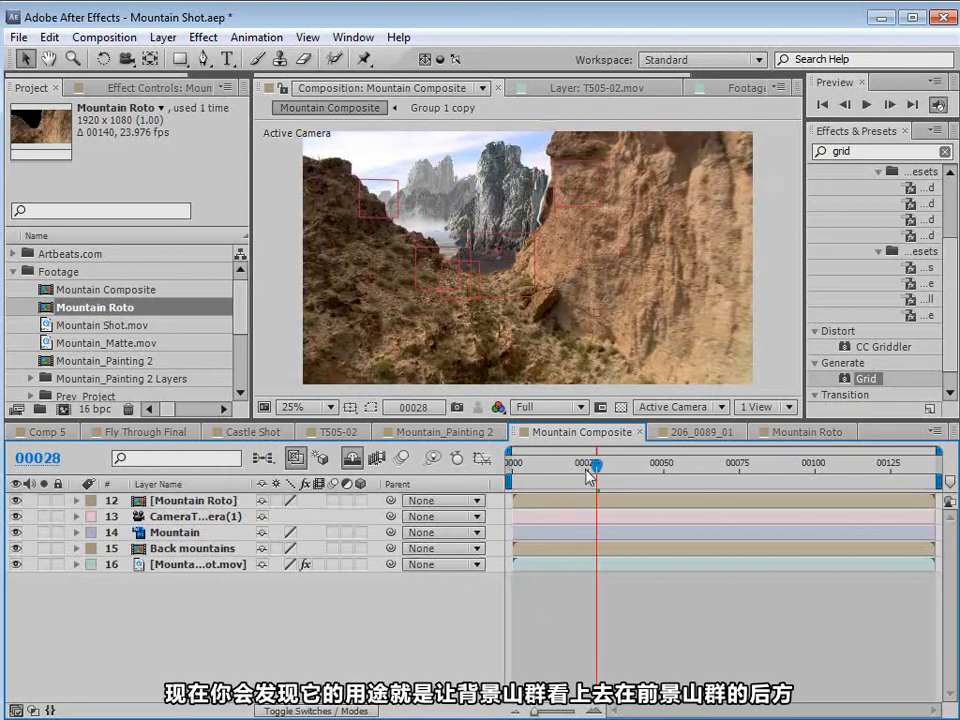
pyautogui.moveTo(590, 476)
pyautogui.mouseDown()
pyautogui.moveTo(794, 478)
pyautogui.moveTo(727, 487)
pyautogui.moveTo(600, 480)
pyautogui.mouseUp()
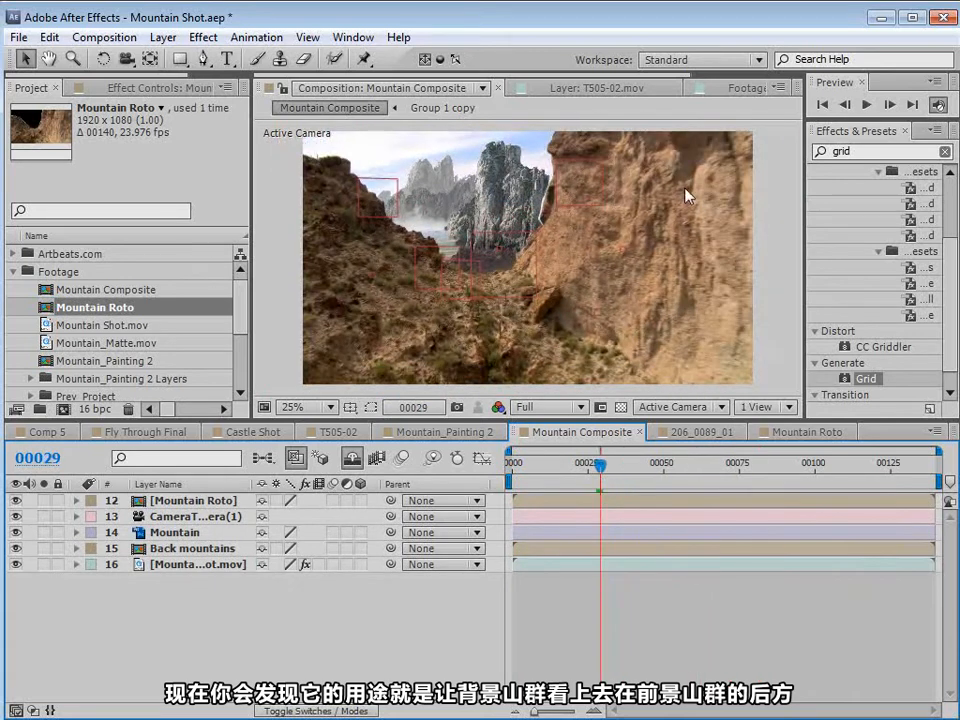
# - Turn off the visibility of Mountain Roto and, at frame 112, make the Mountain and Back mountains layers 3D
pyautogui.click(15, 500)
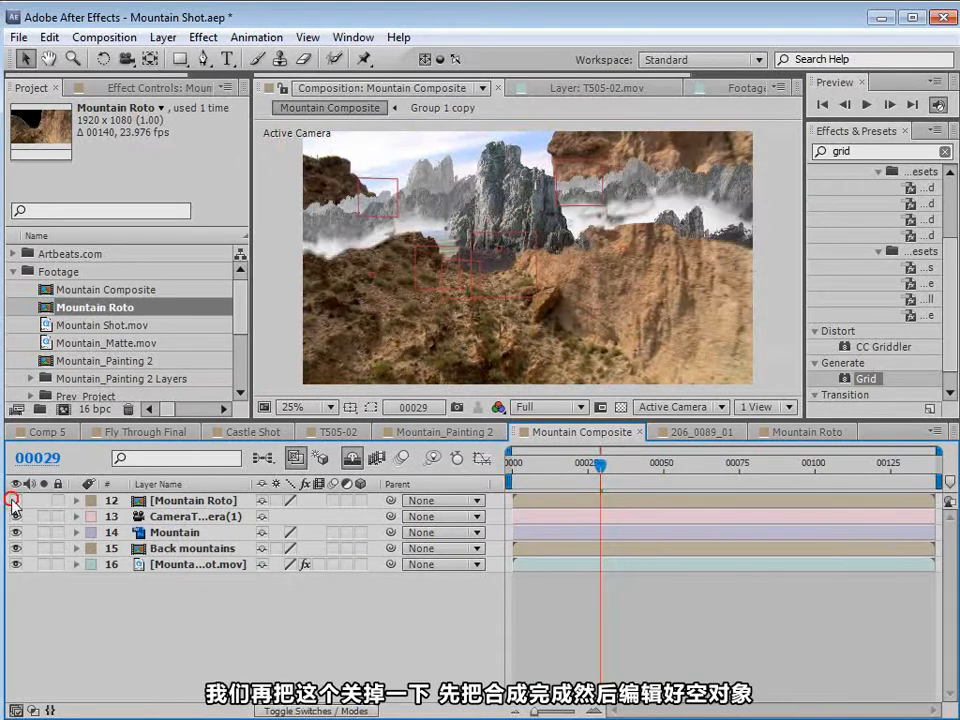
pyautogui.moveTo(628, 481); pyautogui.dragTo(852, 505)
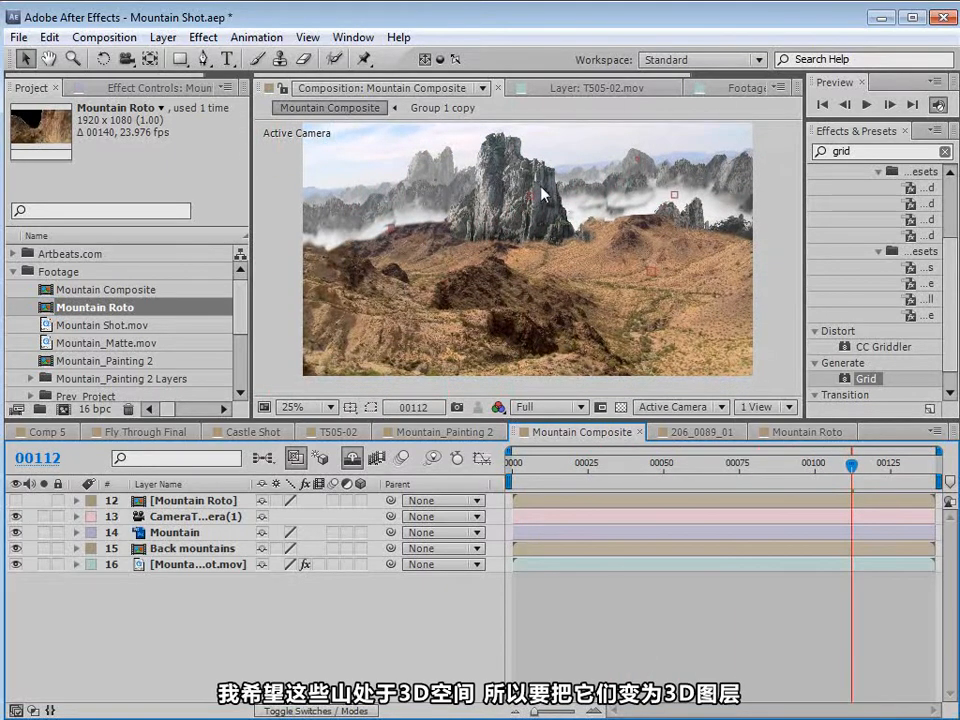
pyautogui.click(178, 533)
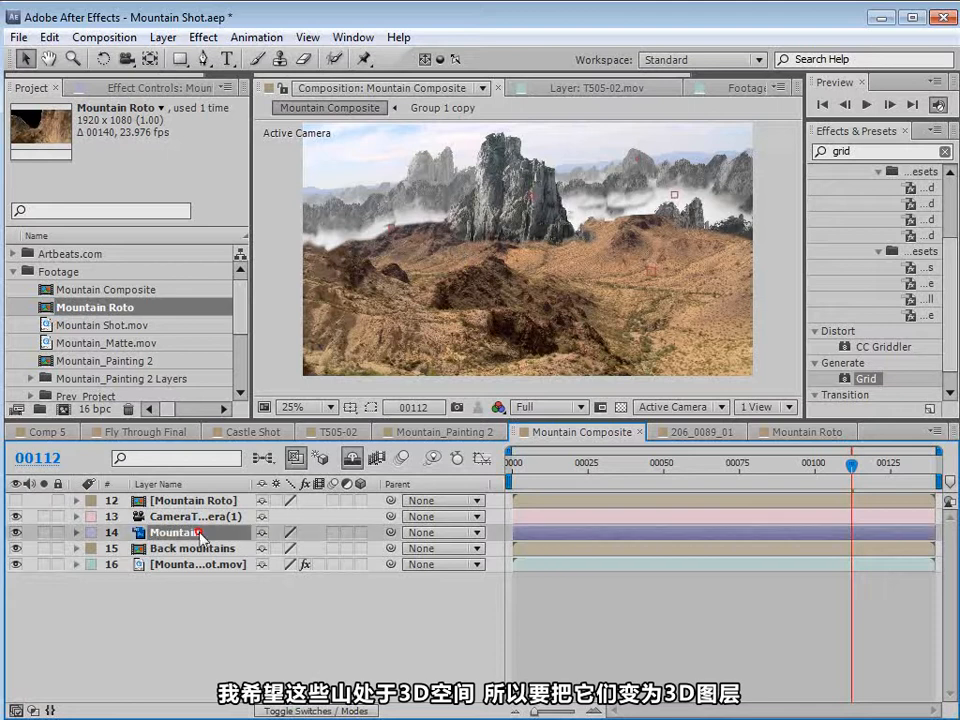
pyautogui.click(359, 533)
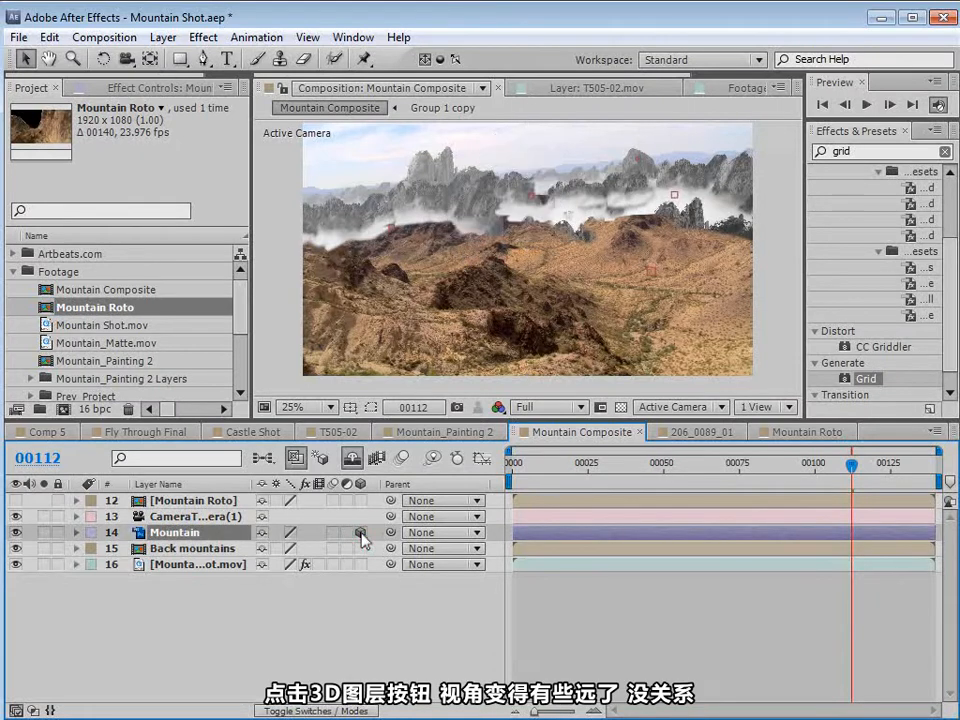
pyautogui.click(359, 549)
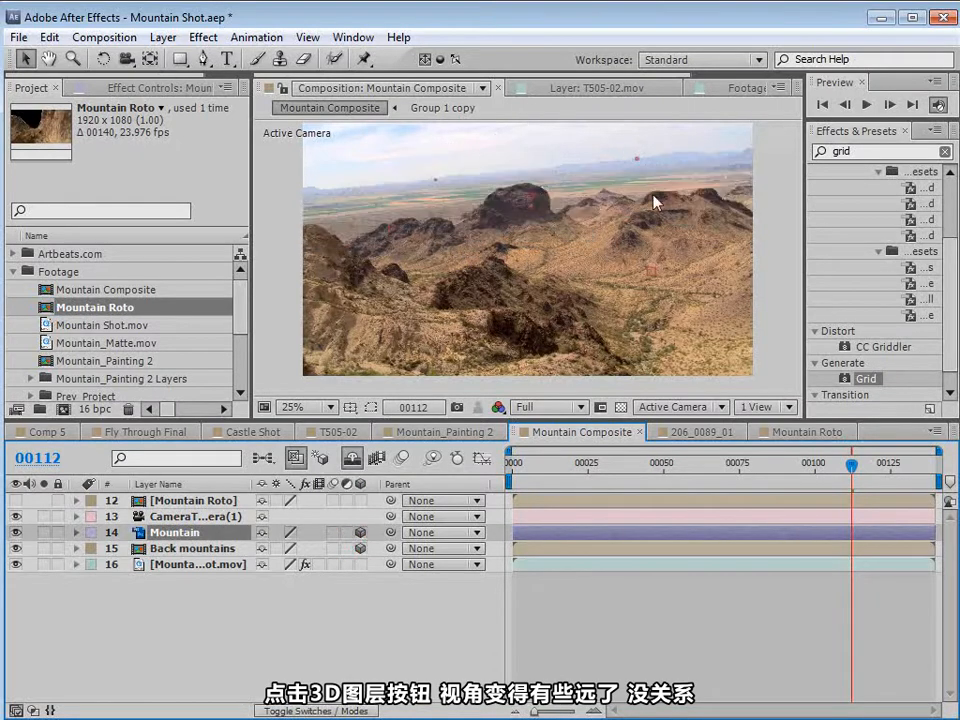
# - Reveal the shy layers, find the tracker null on the dark central hill and rename it as "Main Mountain"
pyautogui.click(352, 459)
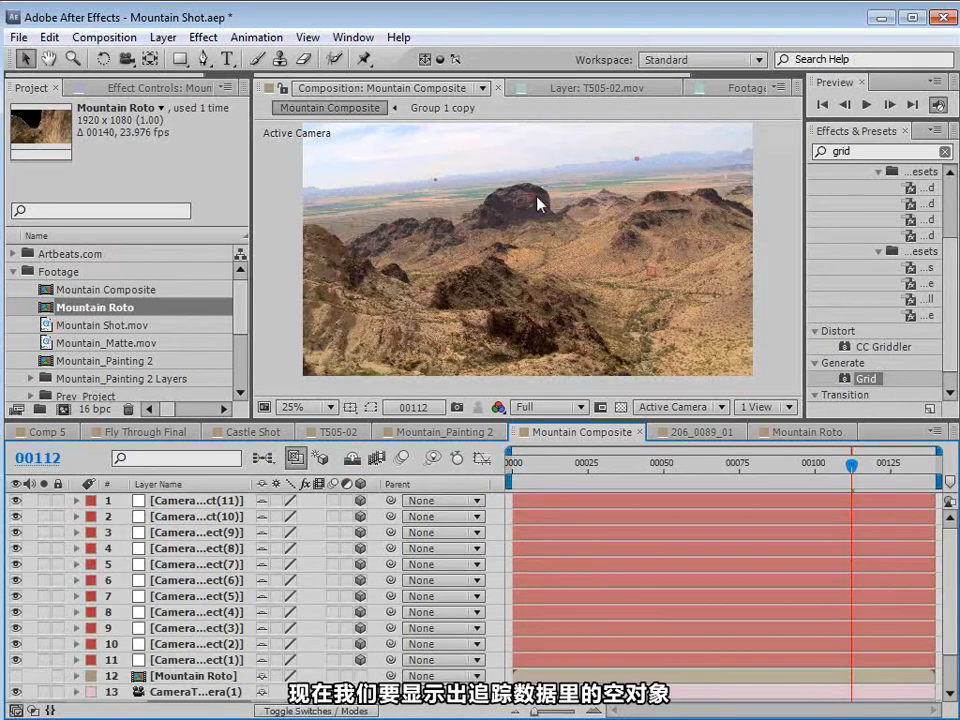
pyautogui.click(214, 516)
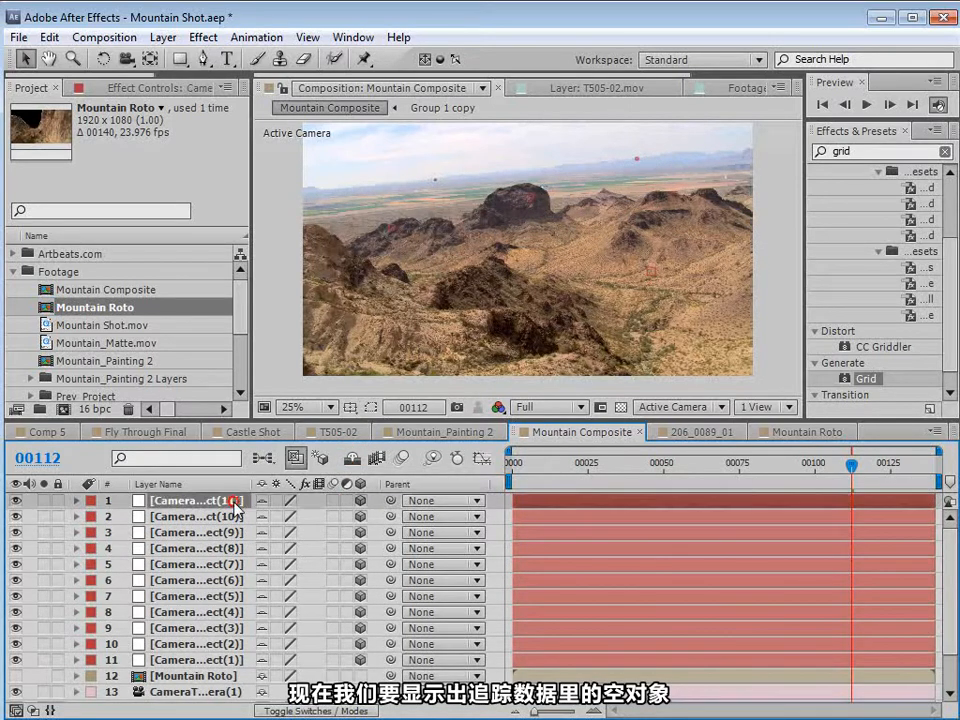
pyautogui.click(214, 532)
pyautogui.click(214, 548)
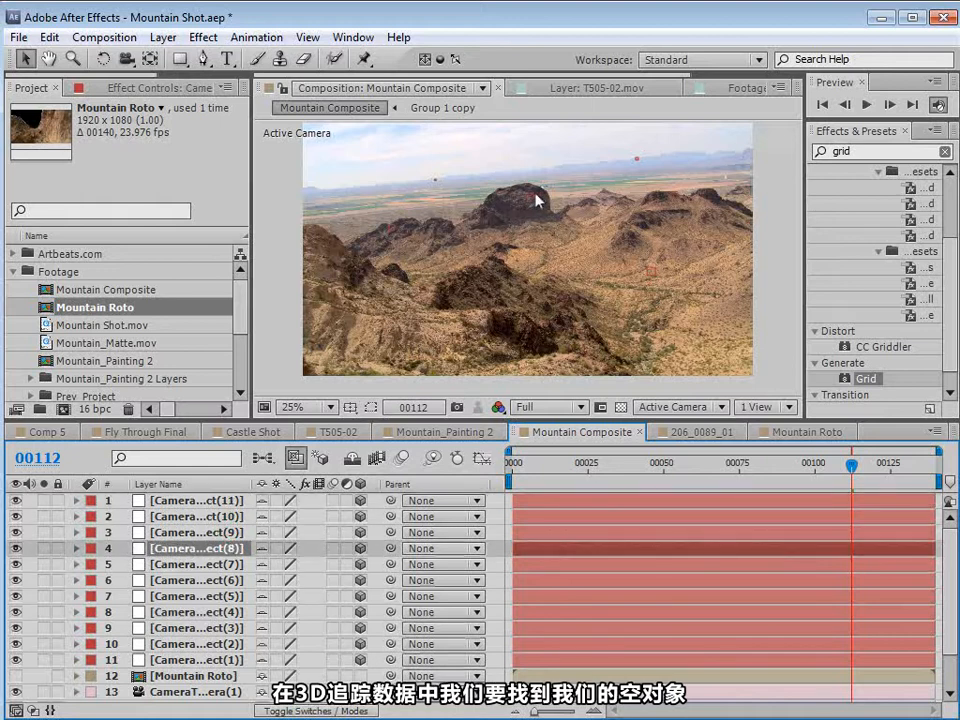
pyautogui.press('.')
pyautogui.scroll(3, 546, 176)
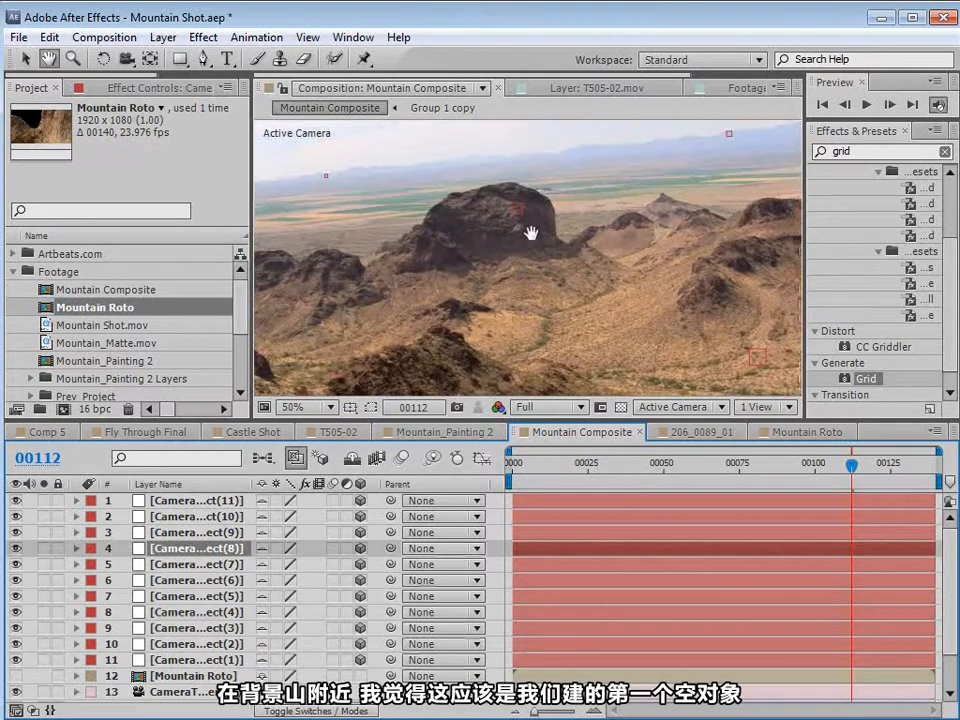
pyautogui.click(177, 641)
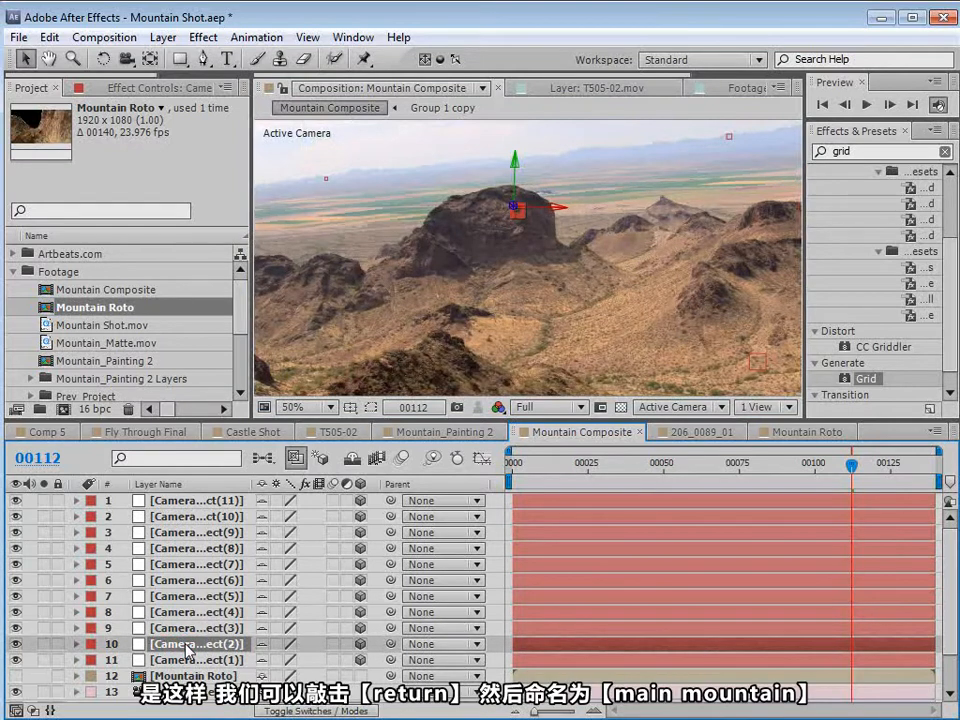
pyautogui.press('Return')
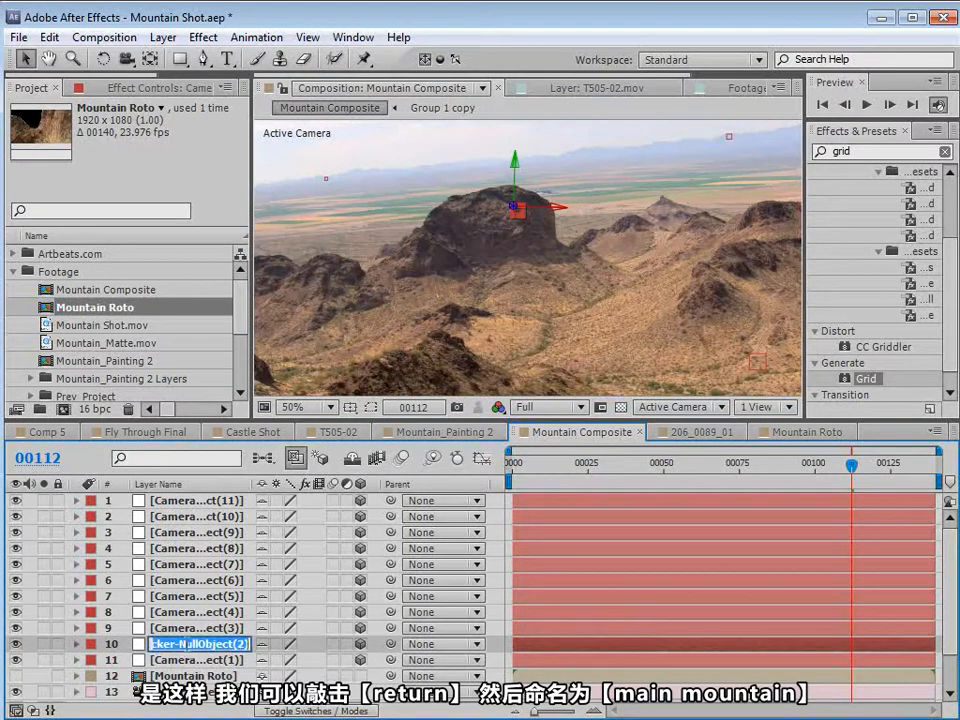
pyautogui.write('Main Mountain')
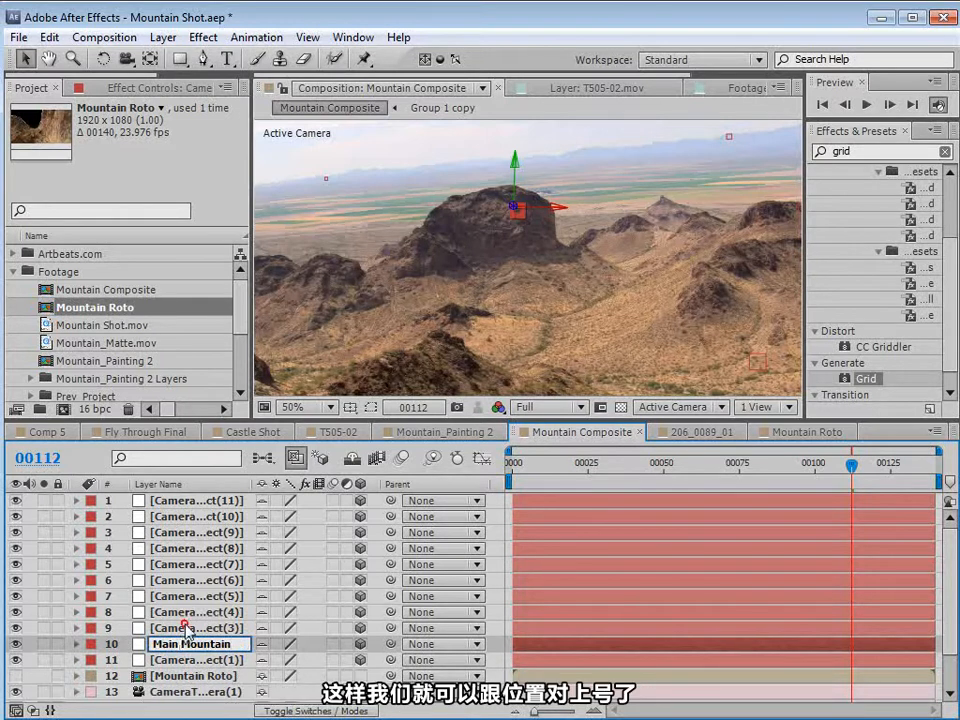
pyautogui.press('Return')
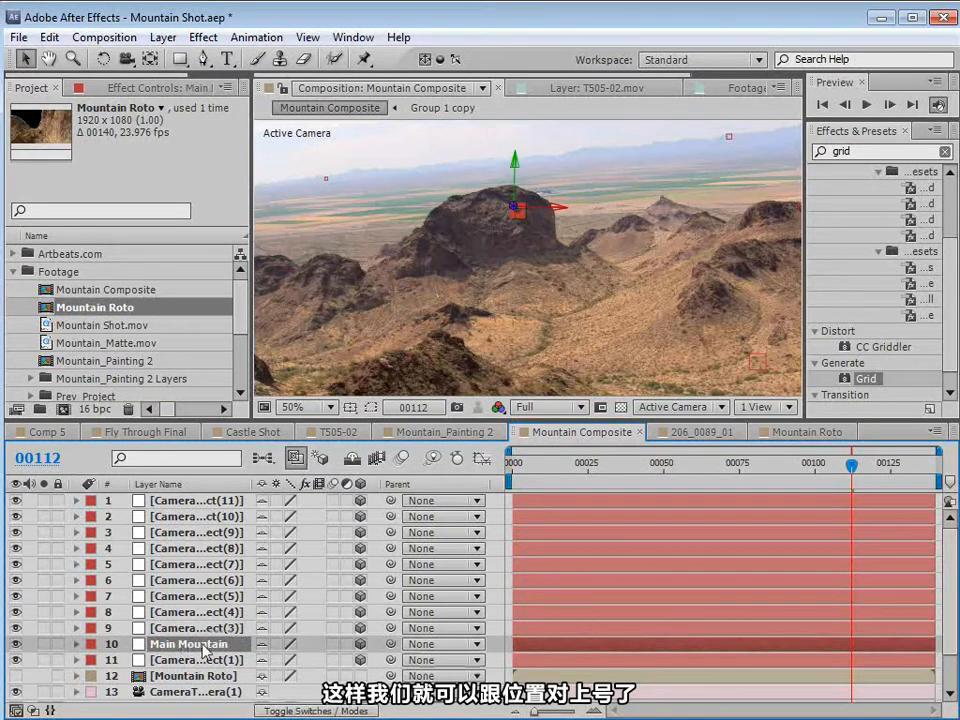
# - Copy the Position property of the Main Mountain null
pyautogui.press('p')
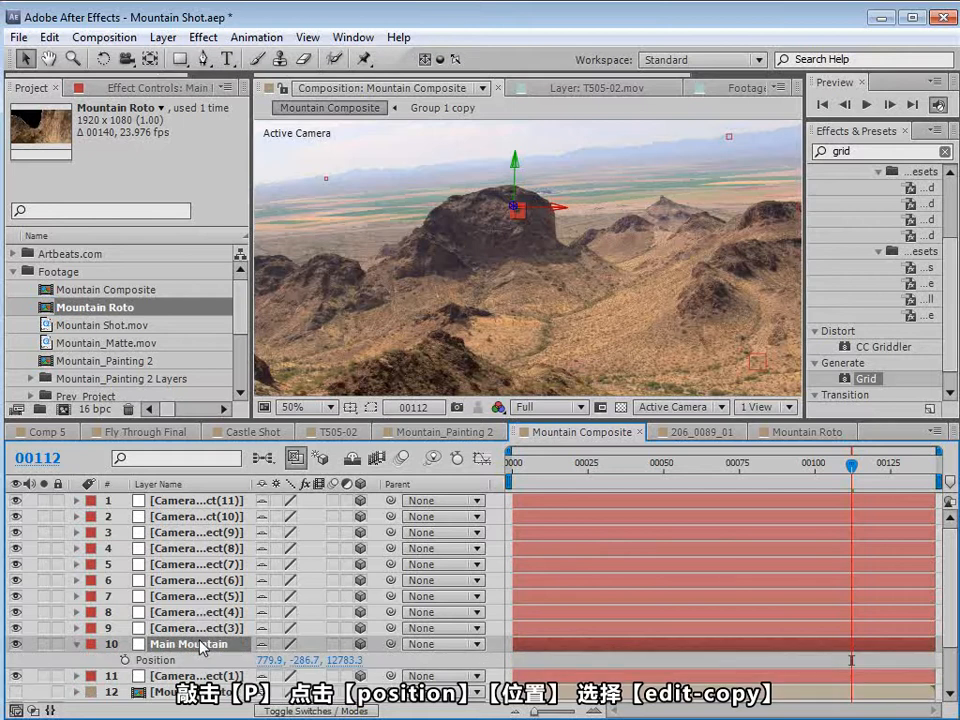
pyautogui.click(155, 660)
pyautogui.click(50, 37)
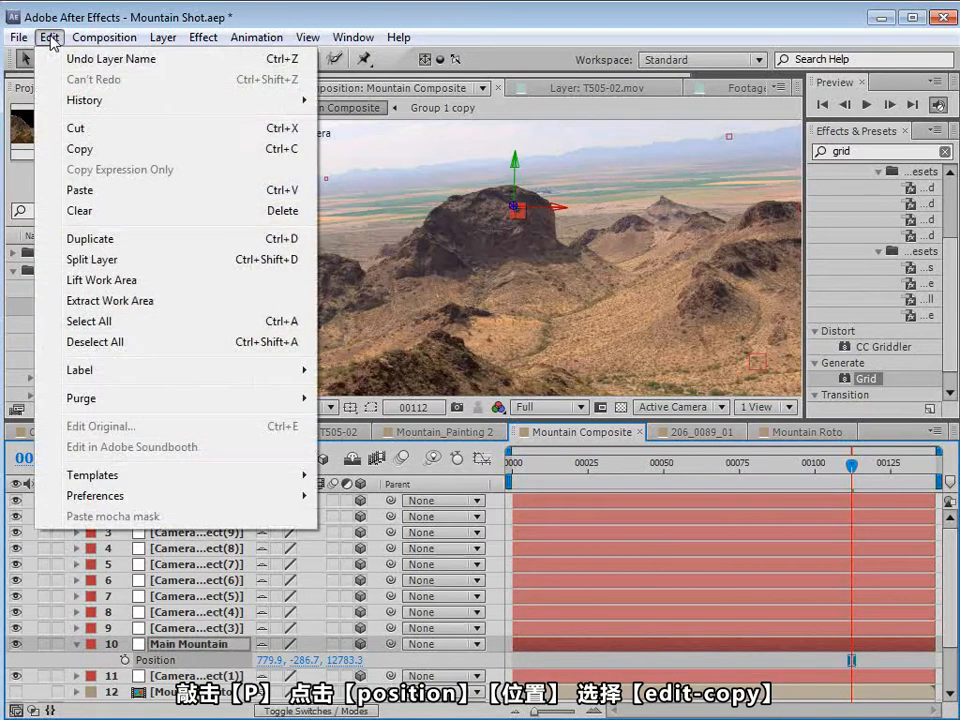
pyautogui.click(79, 149)
# - Hide the shy layers and paste the copied position into the Position property of the Mountain layer
pyautogui.click(349, 458)
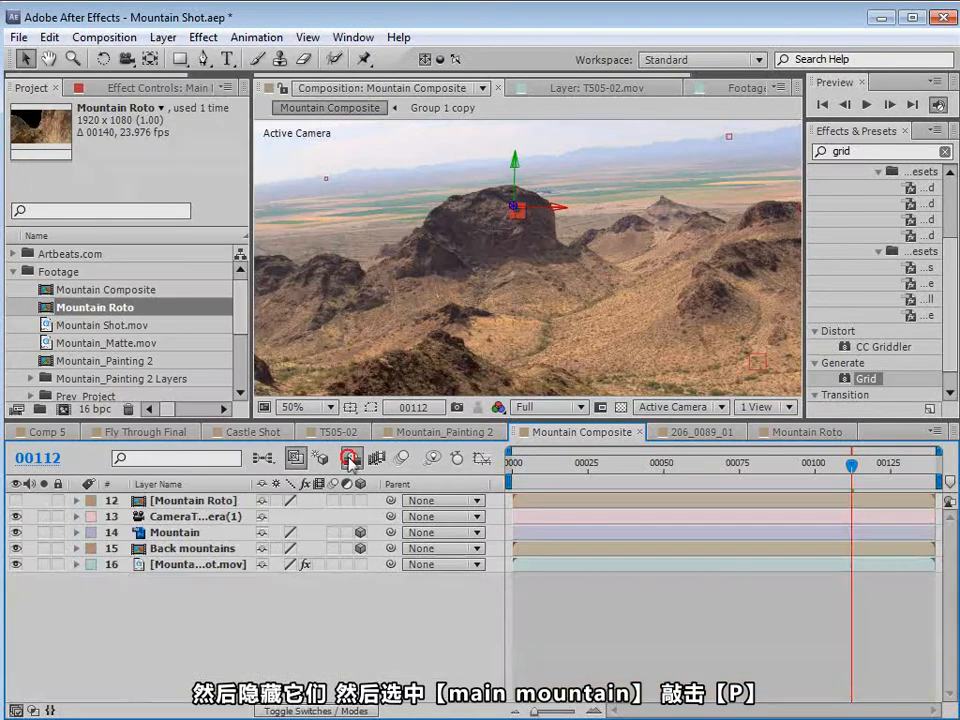
pyautogui.click(192, 604)
pyautogui.click(171, 537)
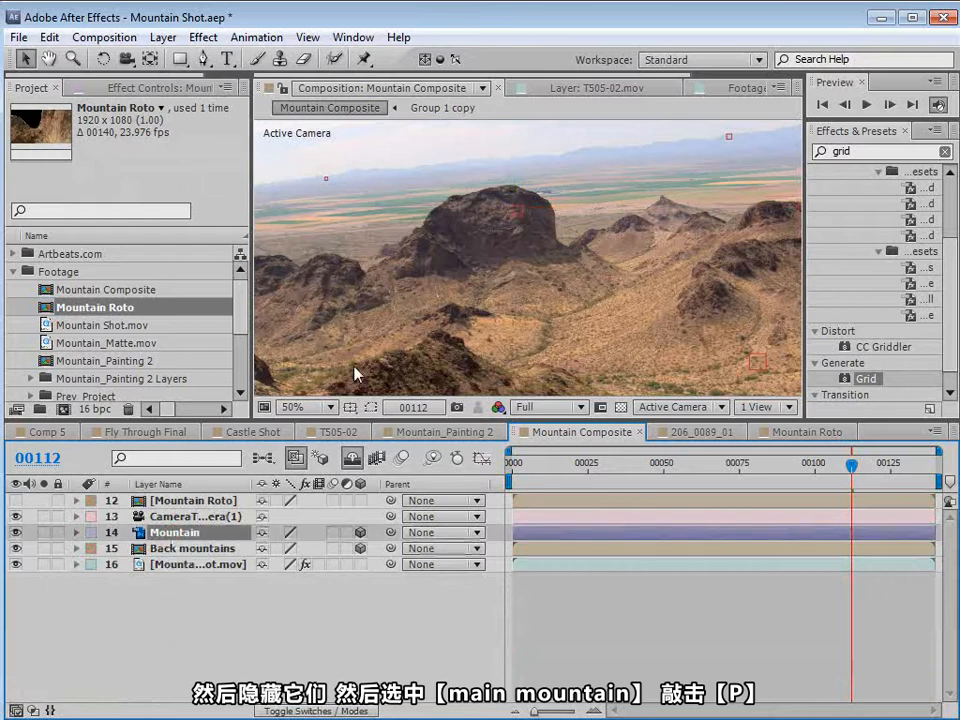
pyautogui.press('p')
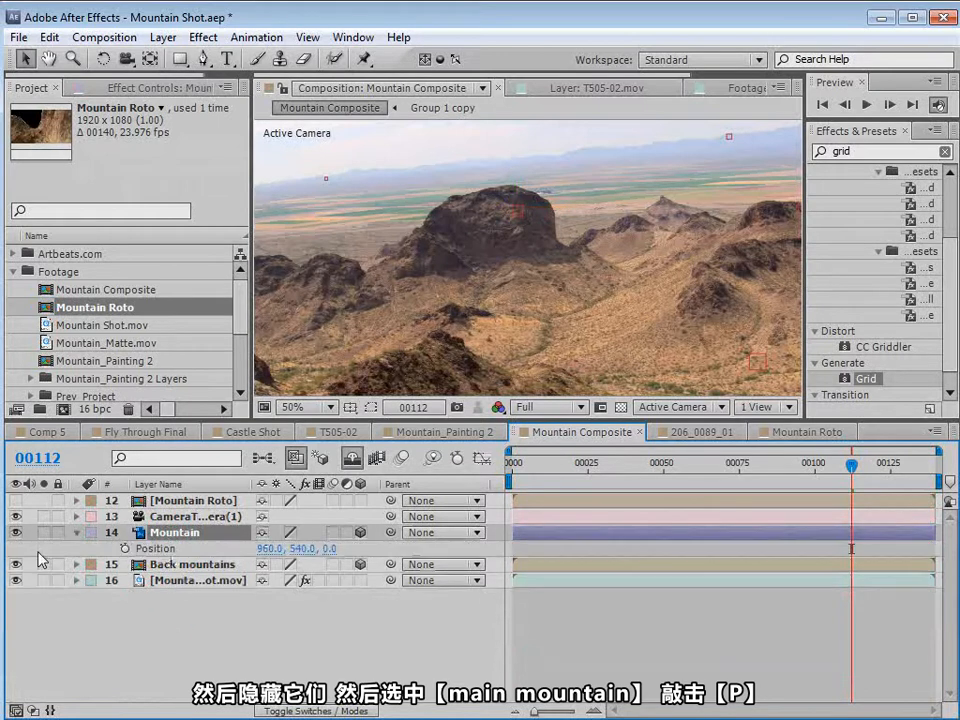
pyautogui.click(140, 549)
pyautogui.click(50, 37)
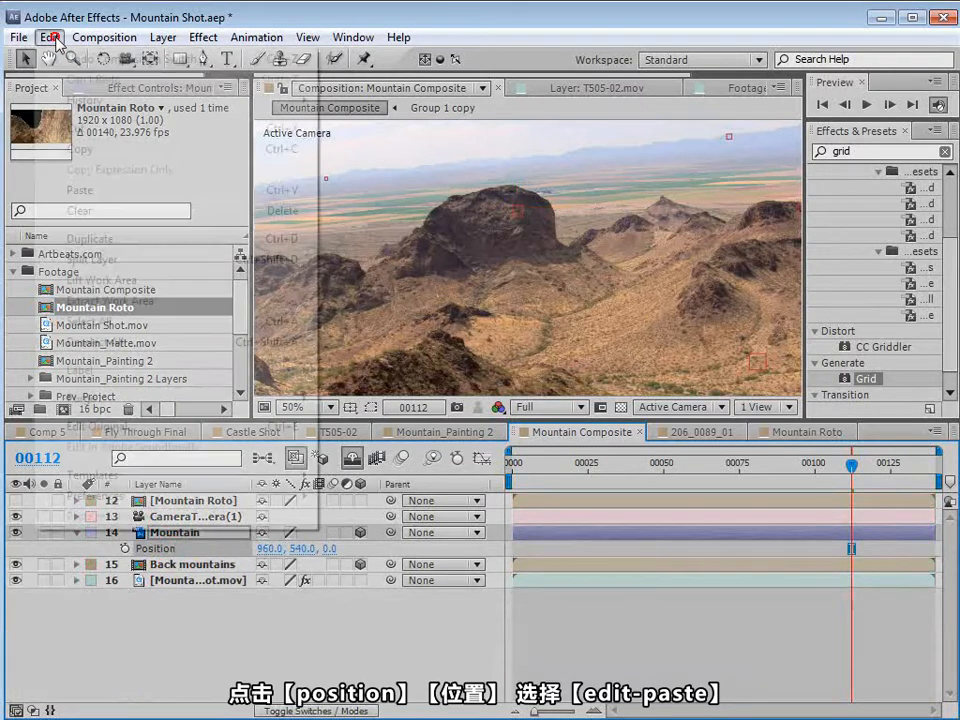
pyautogui.click(82, 191)
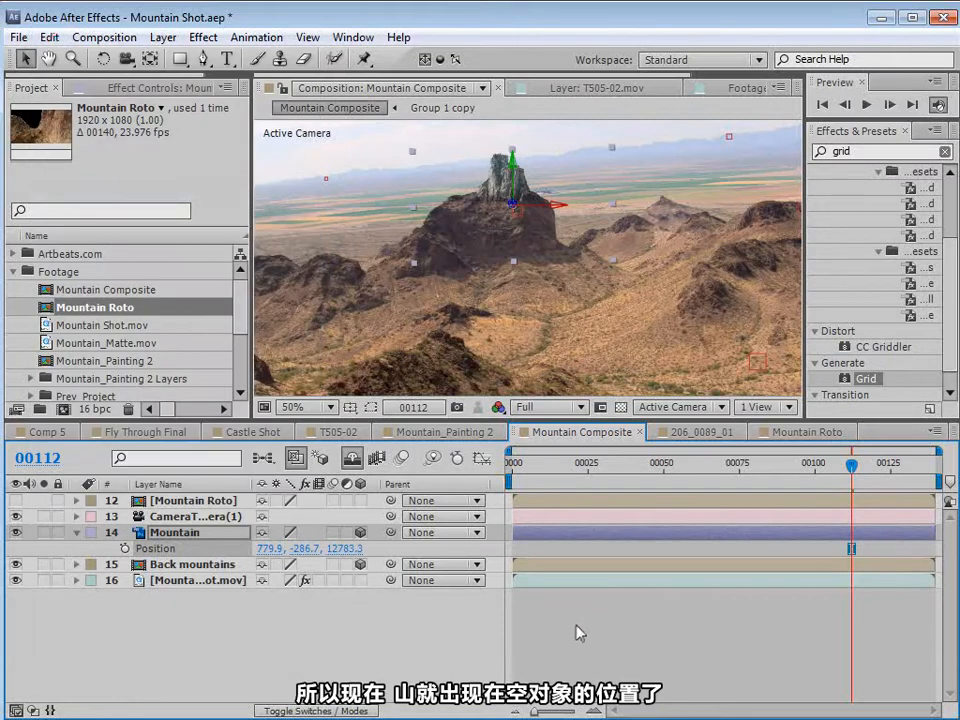
# - At frame 122, enlarge the Mountain layer and move it down over the dark hill to position 760.4, 378.0, 12761.1
pyautogui.click(507, 180)
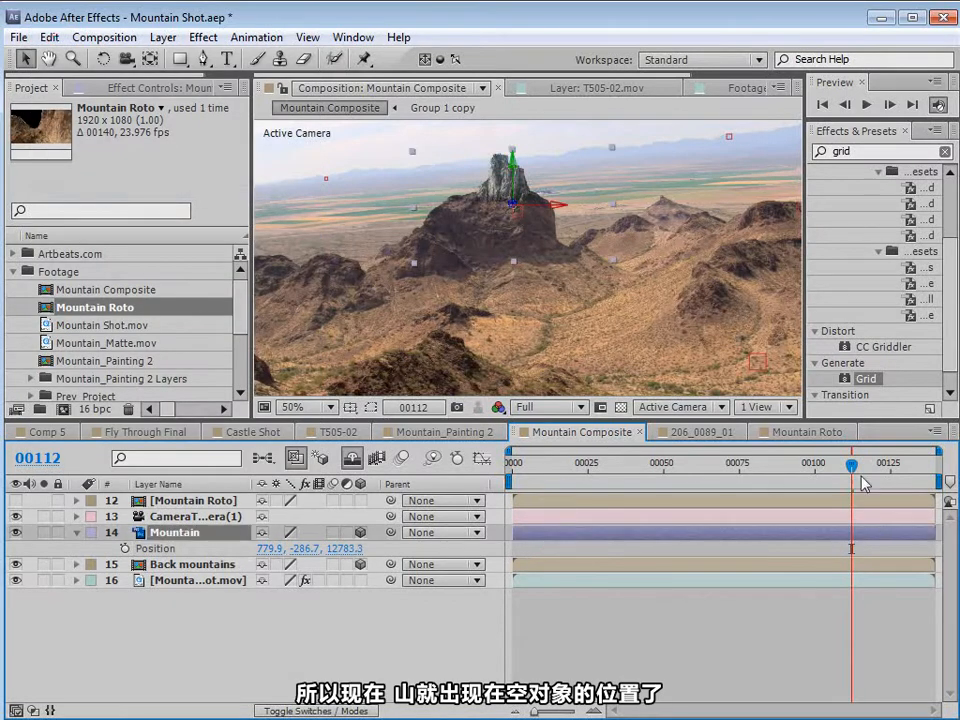
pyautogui.moveTo(862, 483); pyautogui.dragTo(883, 522)
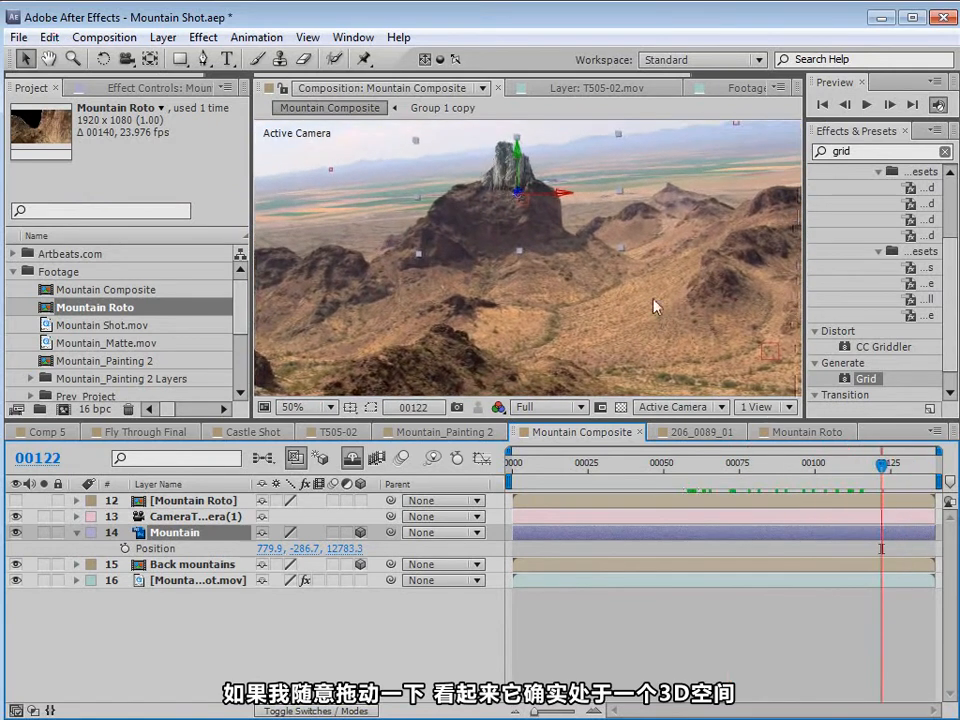
pyautogui.moveTo(466, 188); pyautogui.dragTo(803, 371)
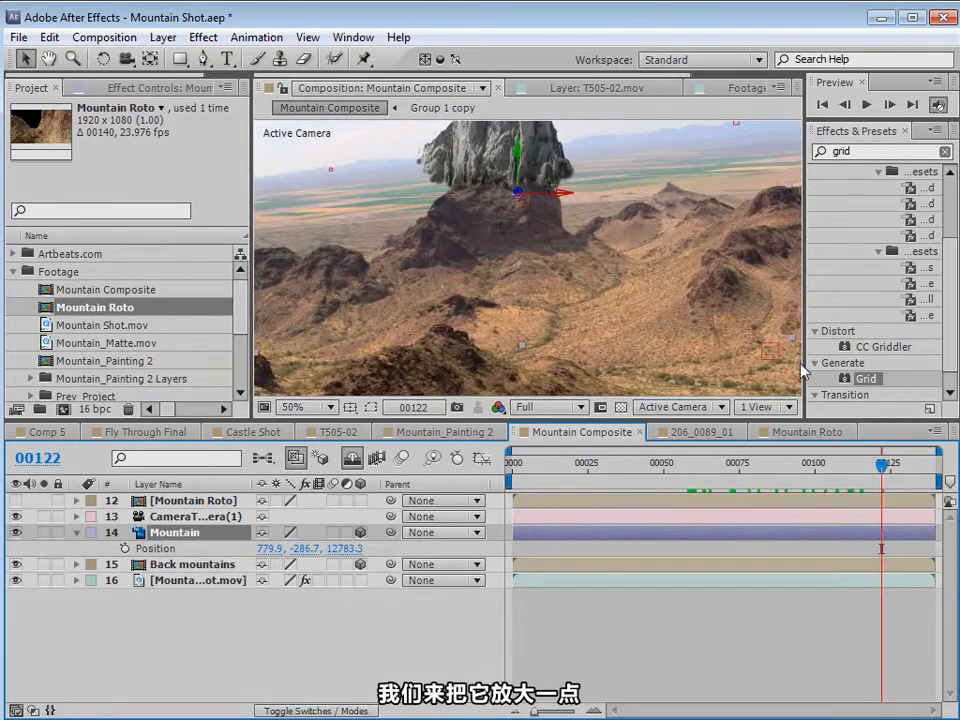
pyautogui.moveTo(465, 180); pyautogui.dragTo(545, 285)
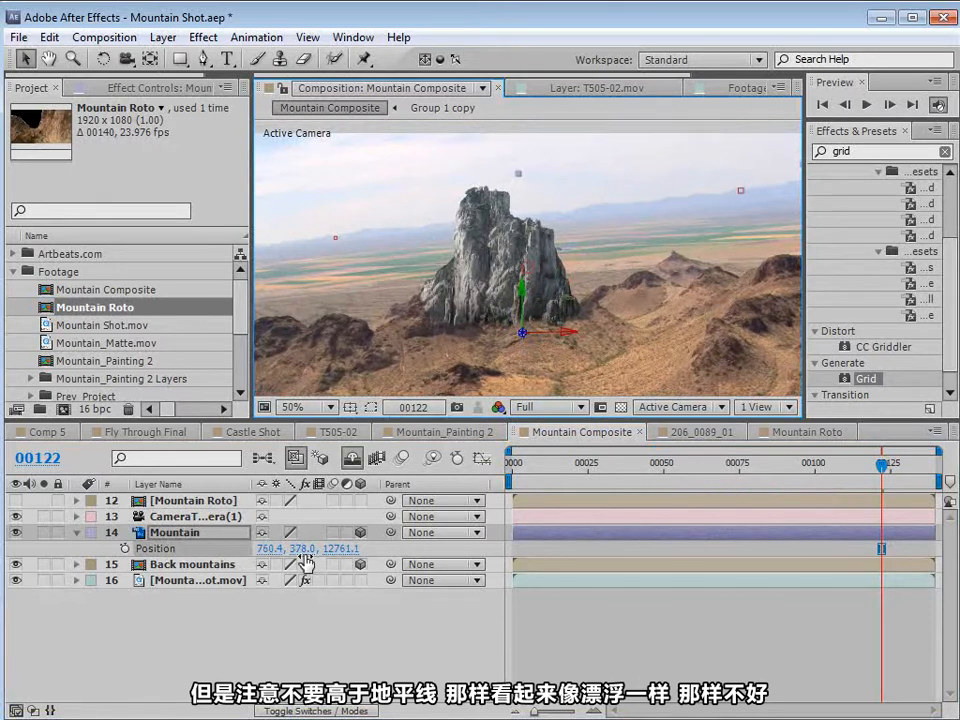
# - Increase the Mountain layer's uniform scale to 351.7%
pyautogui.press('s')
pyautogui.moveTo(284, 548); pyautogui.dragTo(578, 322)
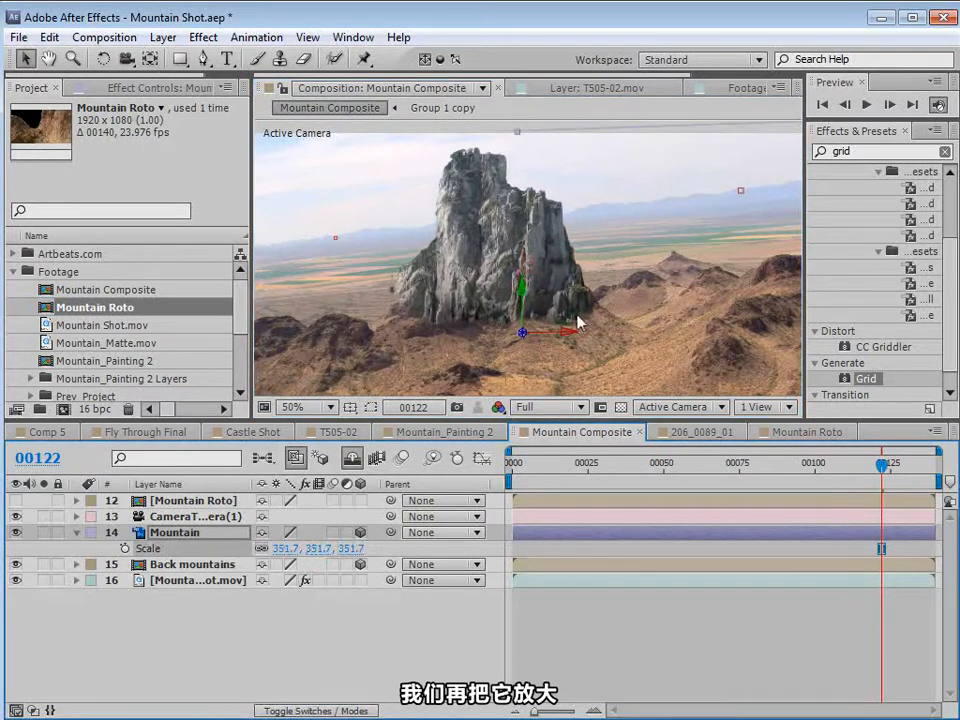
pyautogui.press(',')
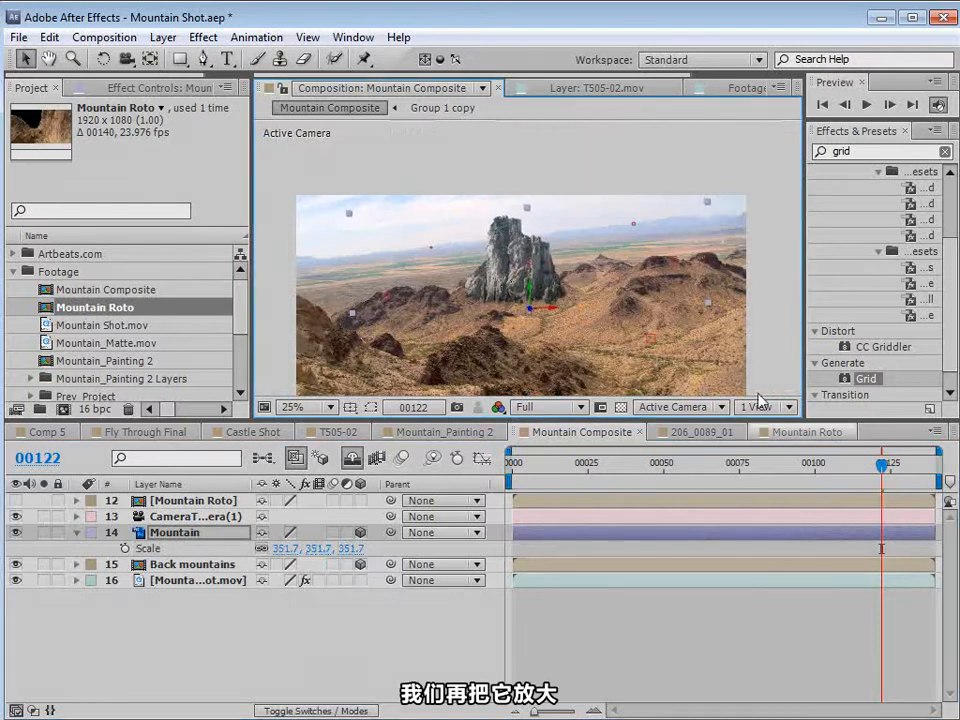
# - Hide the Back mountains layer and turn on the Mountain Roto layer, checking the shot at frames 30 and 123
pyautogui.moveTo(881, 465); pyautogui.dragTo(603, 478)
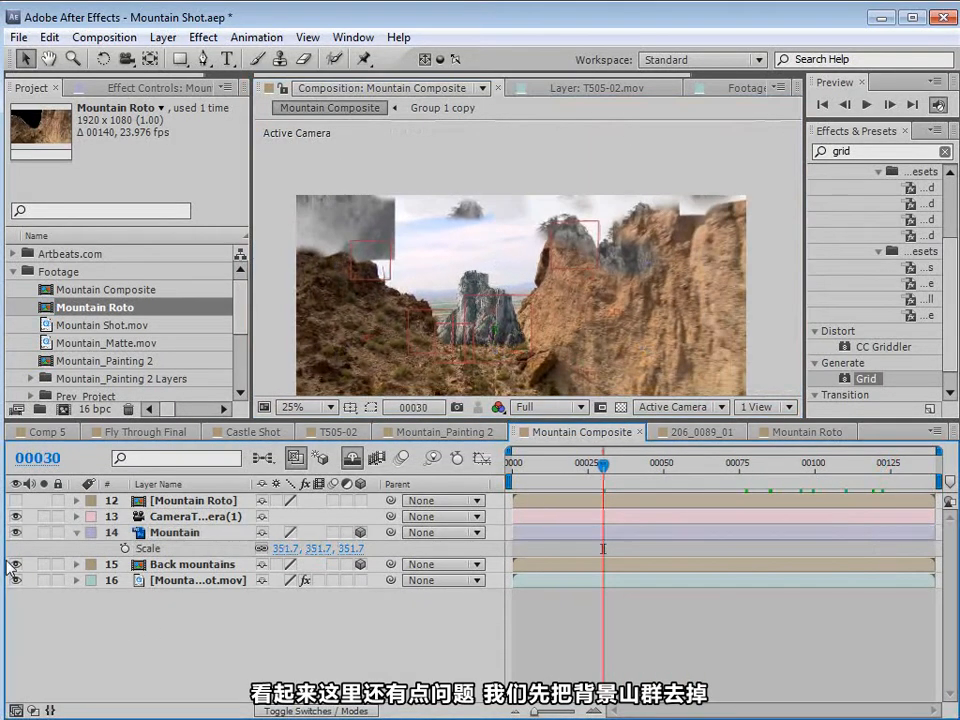
pyautogui.click(15, 564)
pyautogui.click(160, 501)
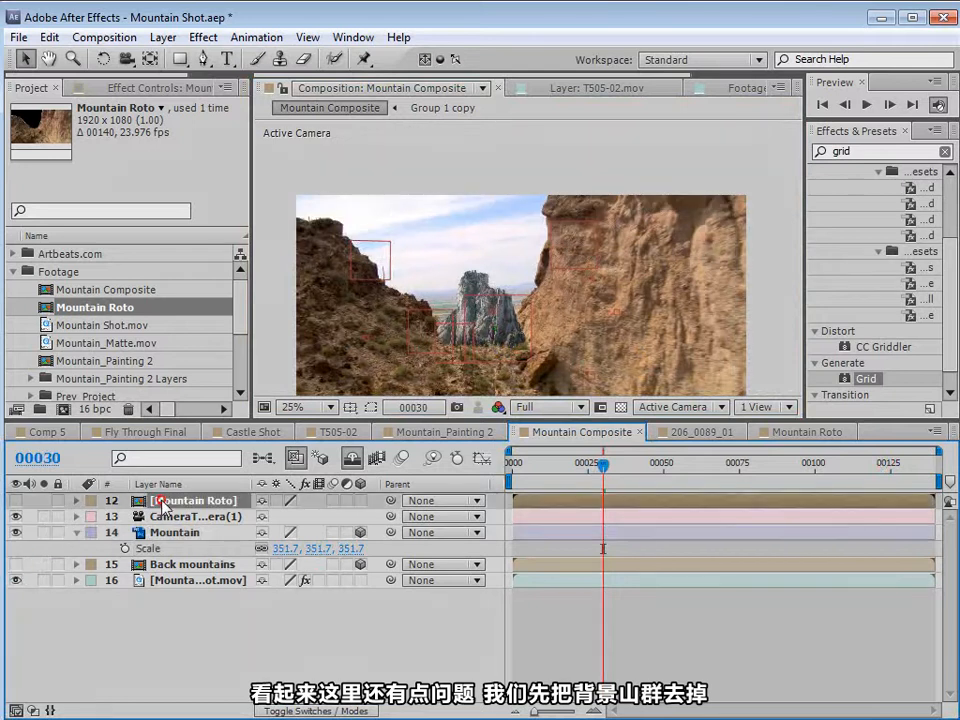
pyautogui.click(15, 500)
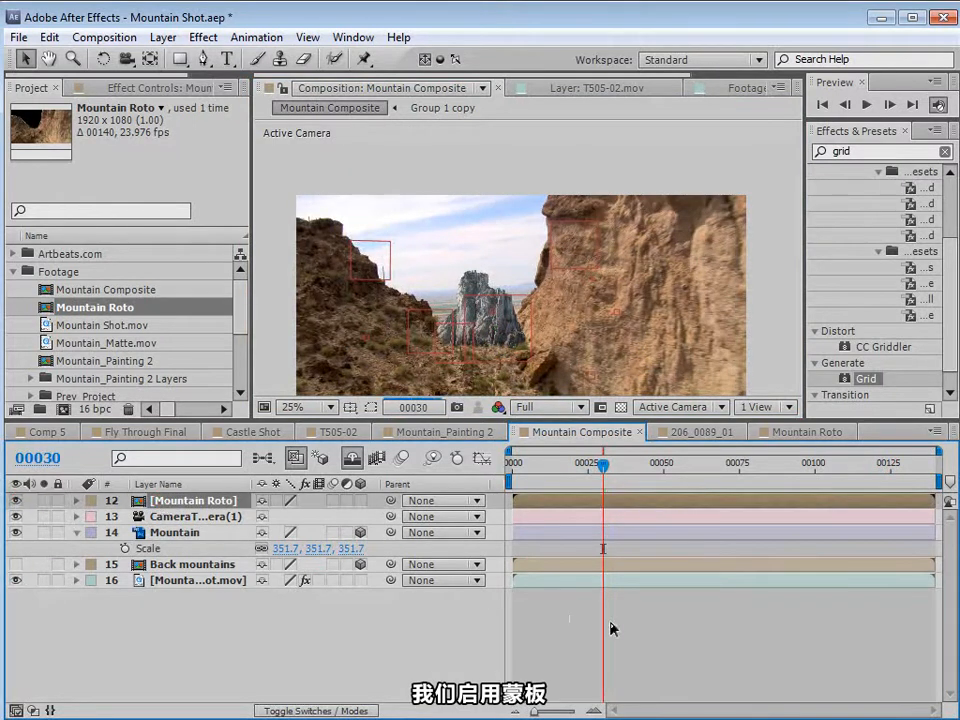
pyautogui.moveTo(574, 286); pyautogui.dragTo(573, 239)
pyautogui.moveTo(604, 466); pyautogui.dragTo(883, 468)
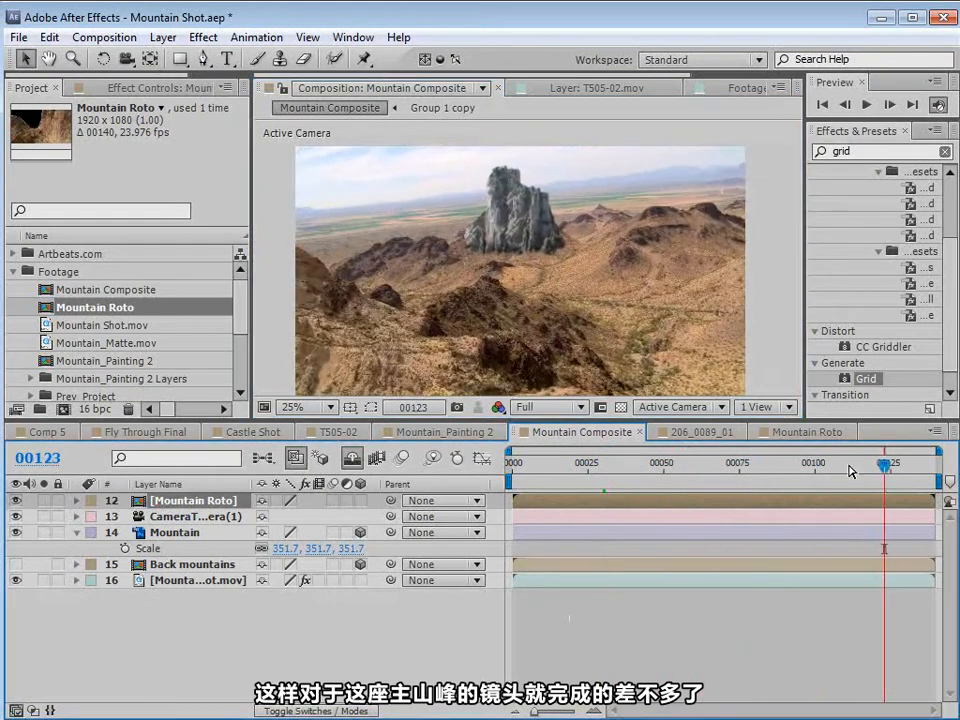
# - Set the composition's preview resolution to Half
pyautogui.click(550, 407)
pyautogui.click(553, 478)
pyautogui.moveTo(570, 291); pyautogui.dragTo(561, 281)
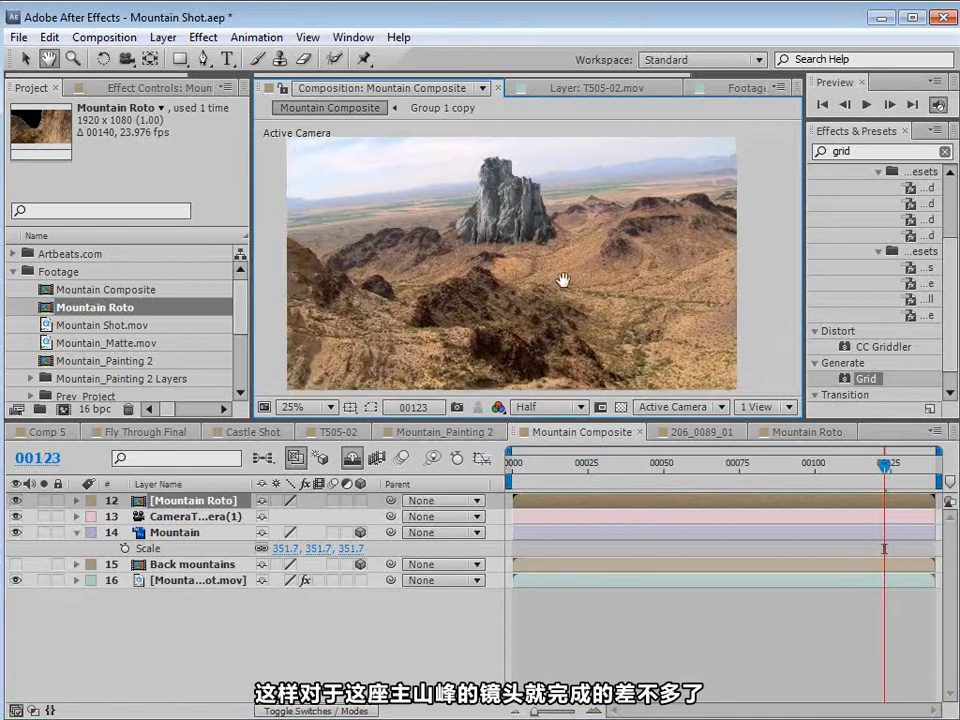
# - Apply the Tint and Curves color correction effects to the Mountain Shot.mov layer
pyautogui.click(191, 583)
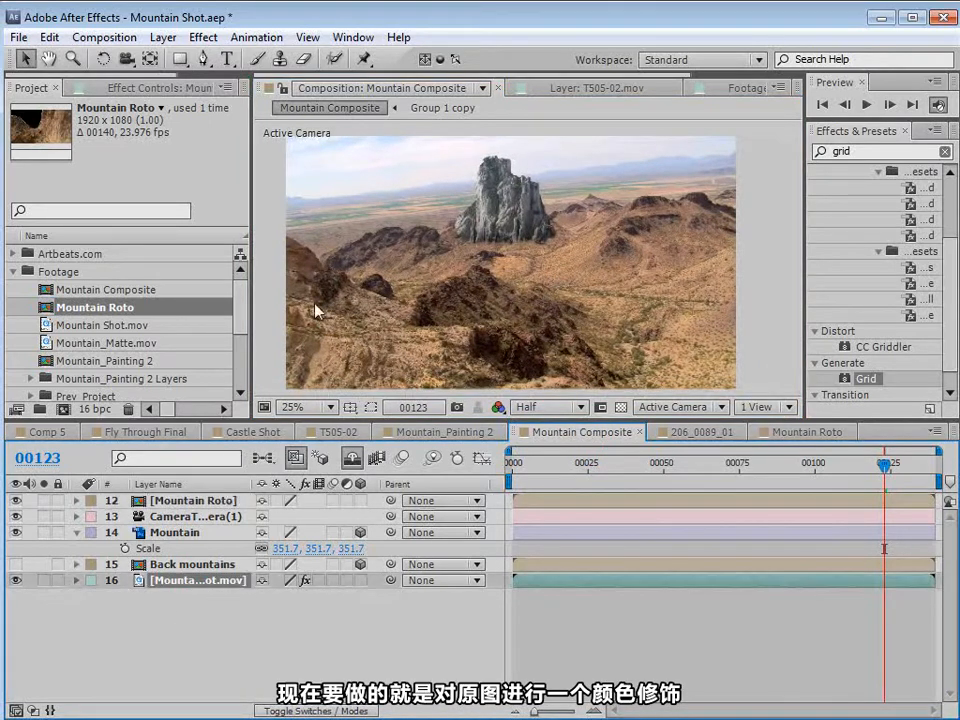
pyautogui.click(203, 37)
pyautogui.moveTo(274, 214)
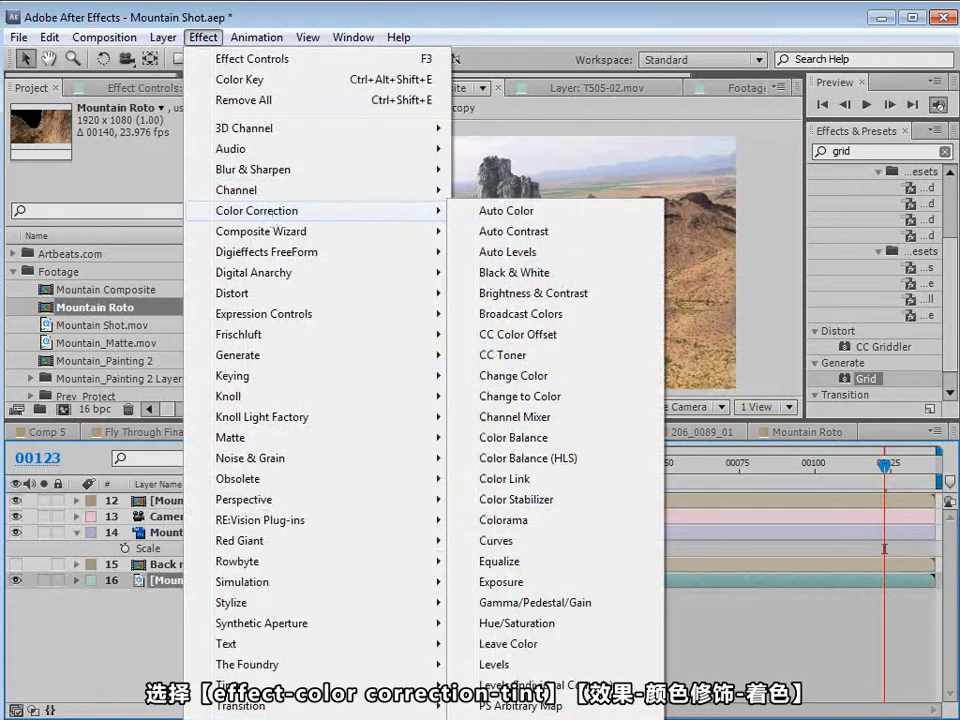
pyautogui.click(505, 712)
pyautogui.click(203, 37)
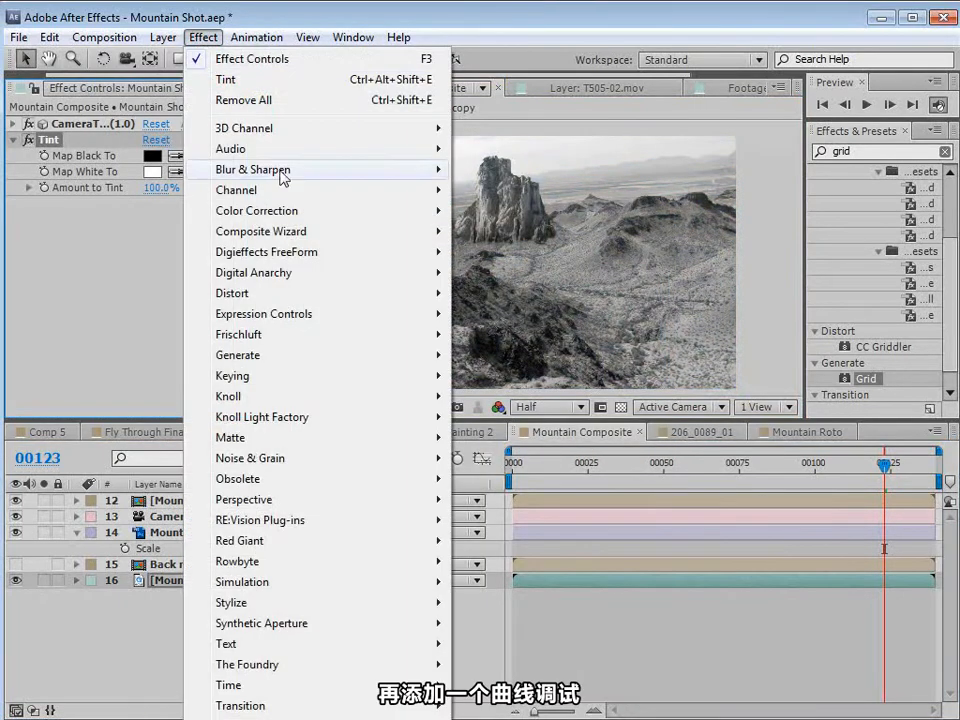
pyautogui.moveTo(285, 213)
pyautogui.click(546, 542)
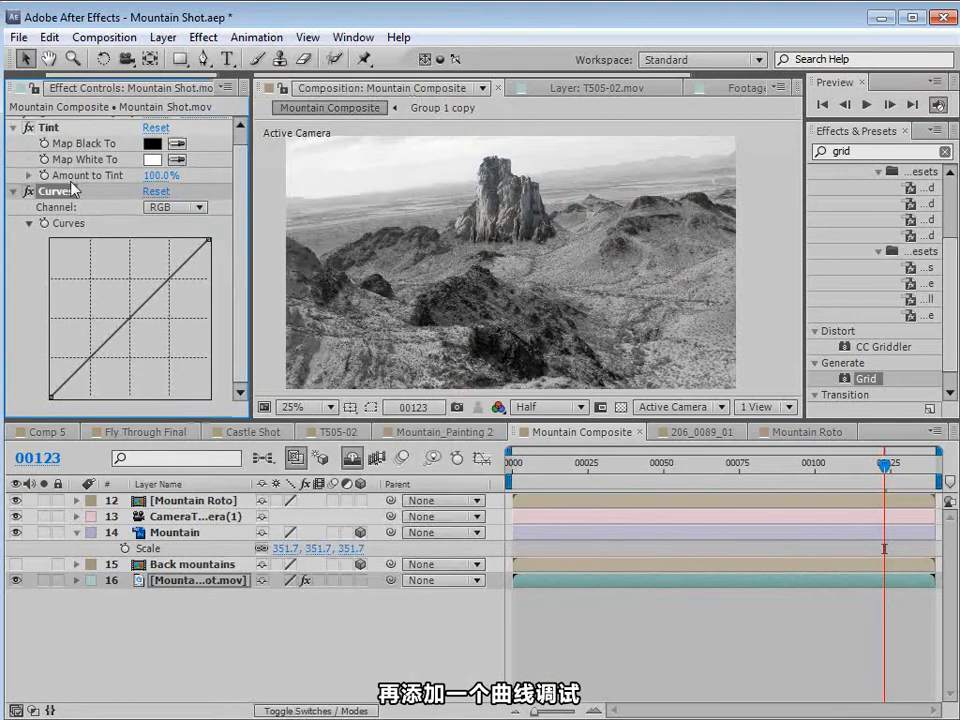
# - Set Amount to Tint to 67% on the Mountain Shot.mov layer to desaturate the footage toward the painted mountain
pyautogui.moveTo(146, 176); pyautogui.dragTo(46, 183)
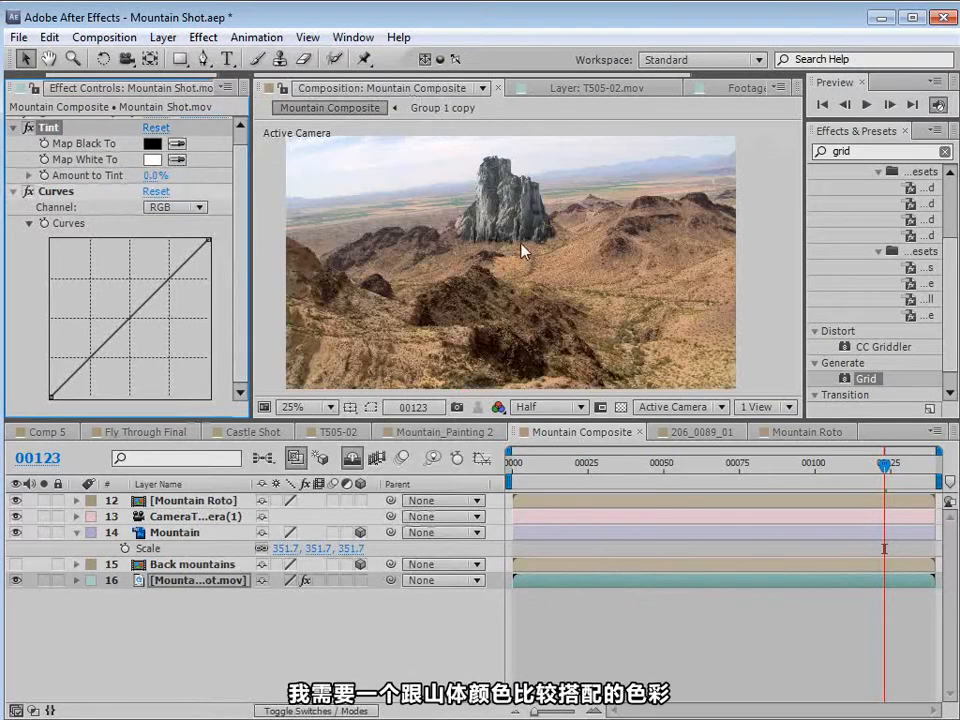
pyautogui.scroll(2, 517, 252)
pyautogui.press('h')
pyautogui.moveTo(439, 246); pyautogui.dragTo(508, 276)
pyautogui.press('v')
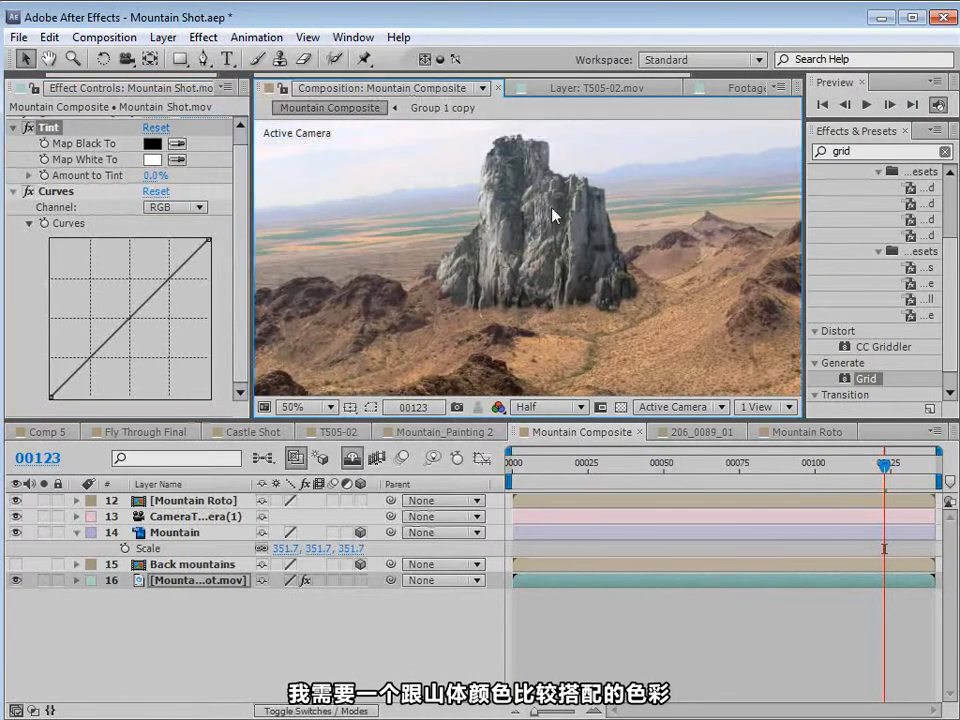
pyautogui.moveTo(152, 178); pyautogui.dragTo(222, 176)
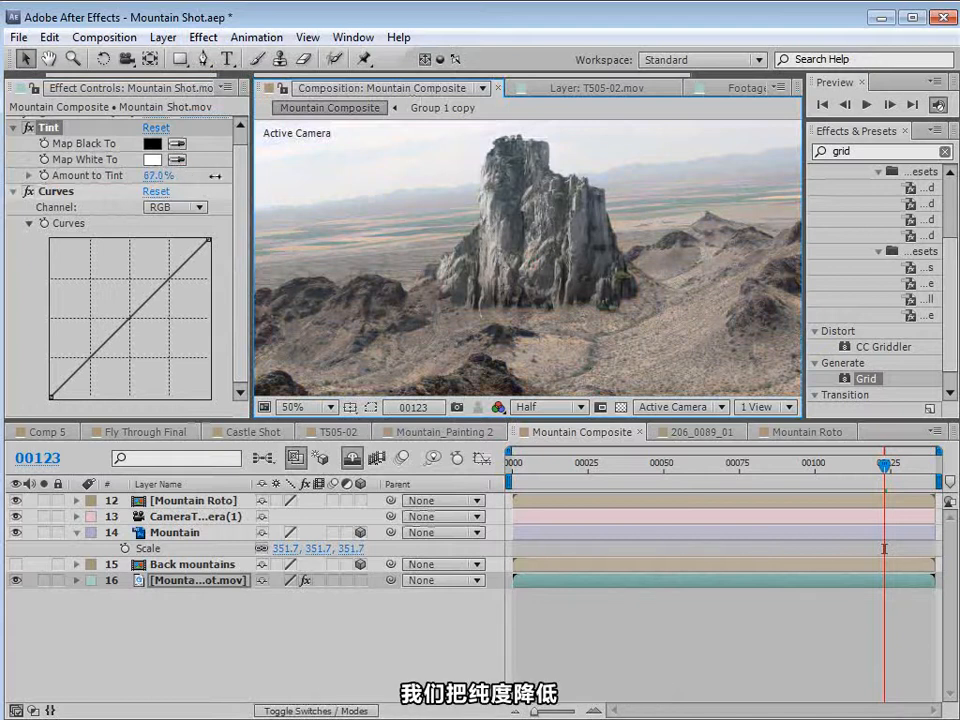
pyautogui.scroll(-1, 566, 300)
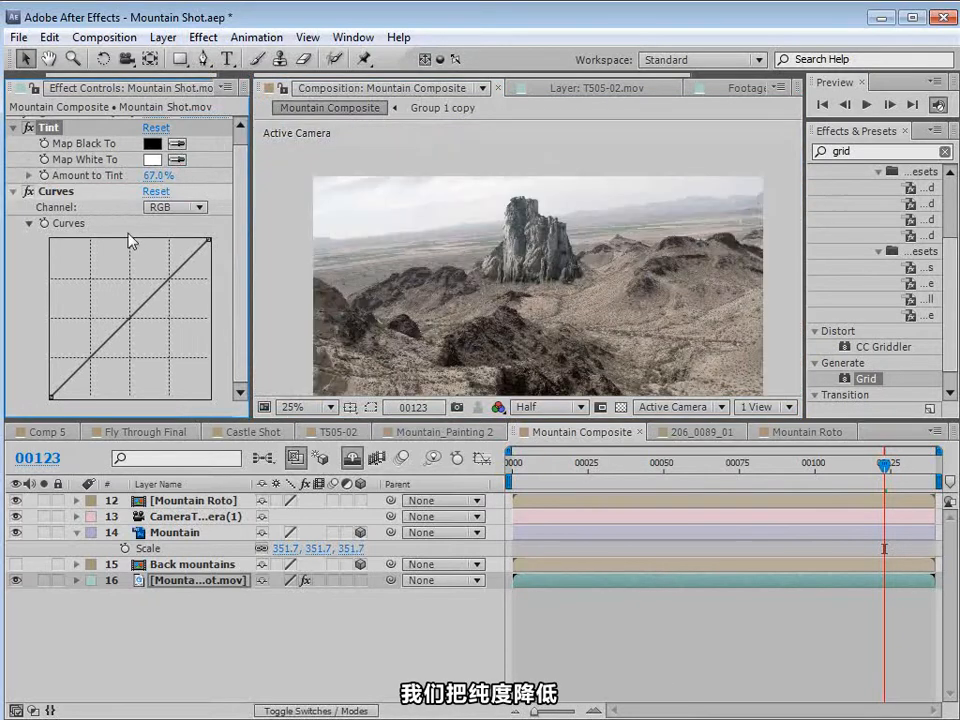
pyautogui.scroll(1, 413, 268)
# - Lower the midtones slightly on the Red channel of the Mountain Shot.mov layer's Curves effect
pyautogui.click(182, 210)
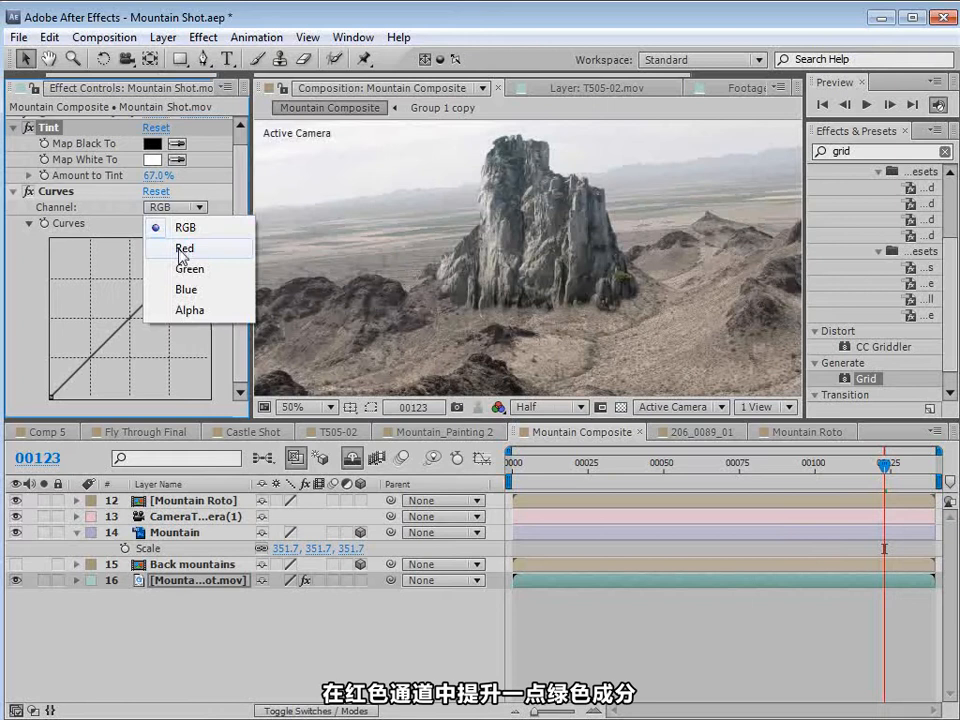
pyautogui.click(150, 248)
pyautogui.click(172, 210)
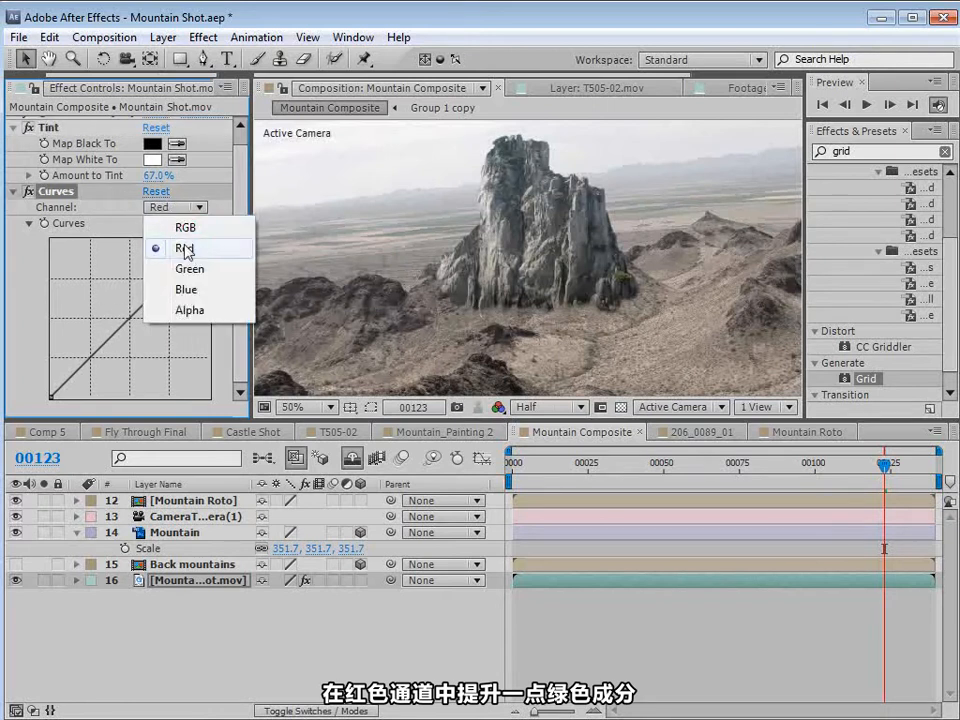
pyautogui.click(178, 247)
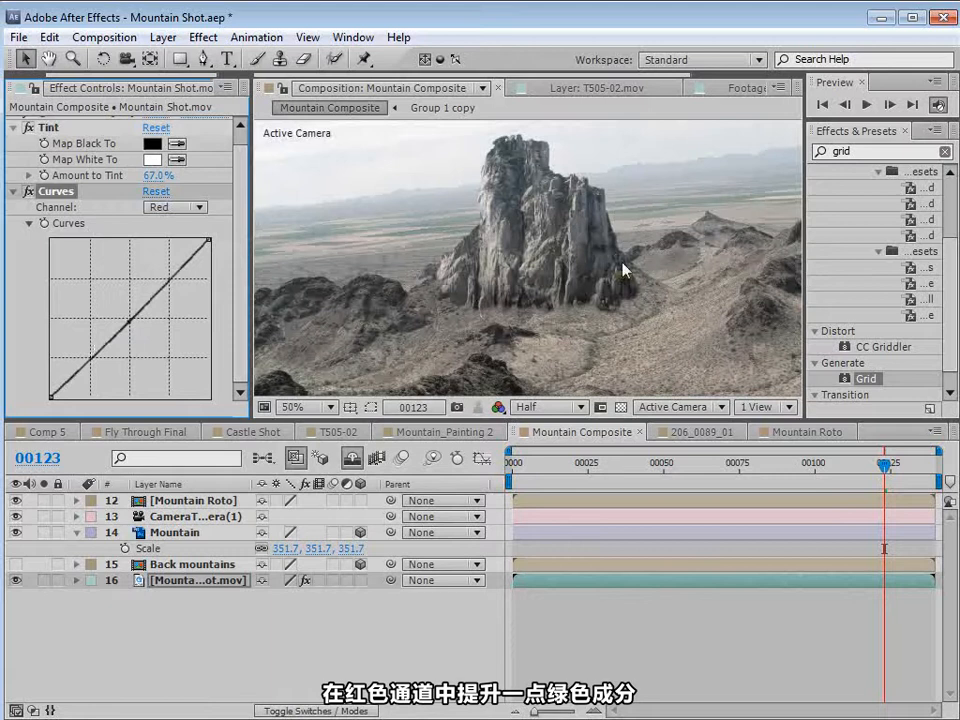
pyautogui.scroll(-2, 622, 268)
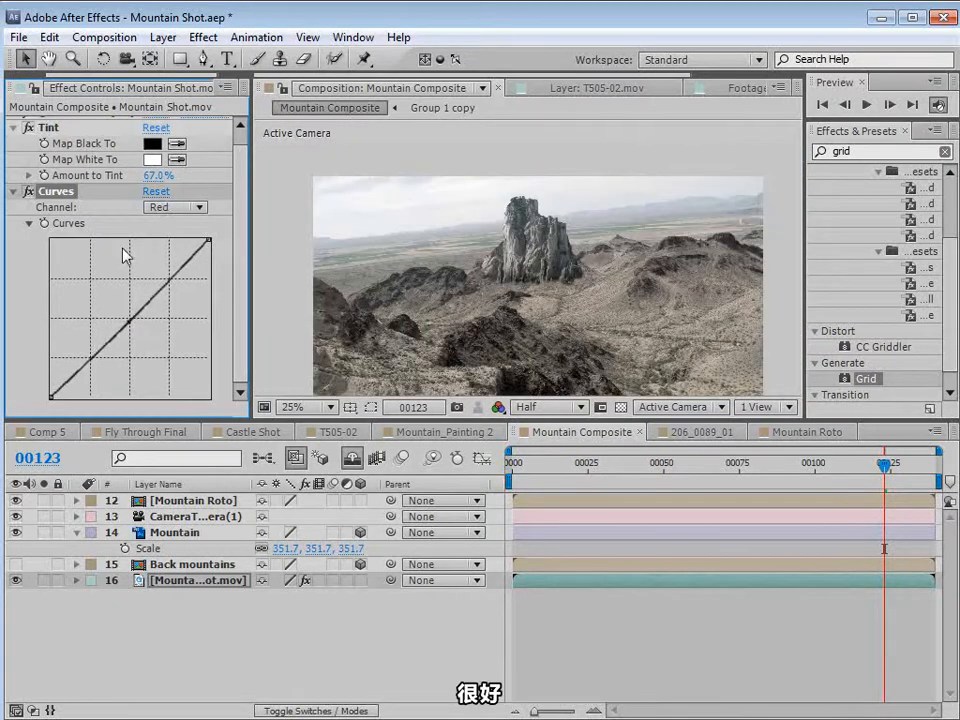
# - Copy the Tint and Curves effects from Mountain Shot.mov and paste them onto the Mountain Roto layer
pyautogui.scroll(1, 125, 256)
pyautogui.keyDown('ctrl'); pyautogui.click(48, 140); pyautogui.keyUp('ctrl')
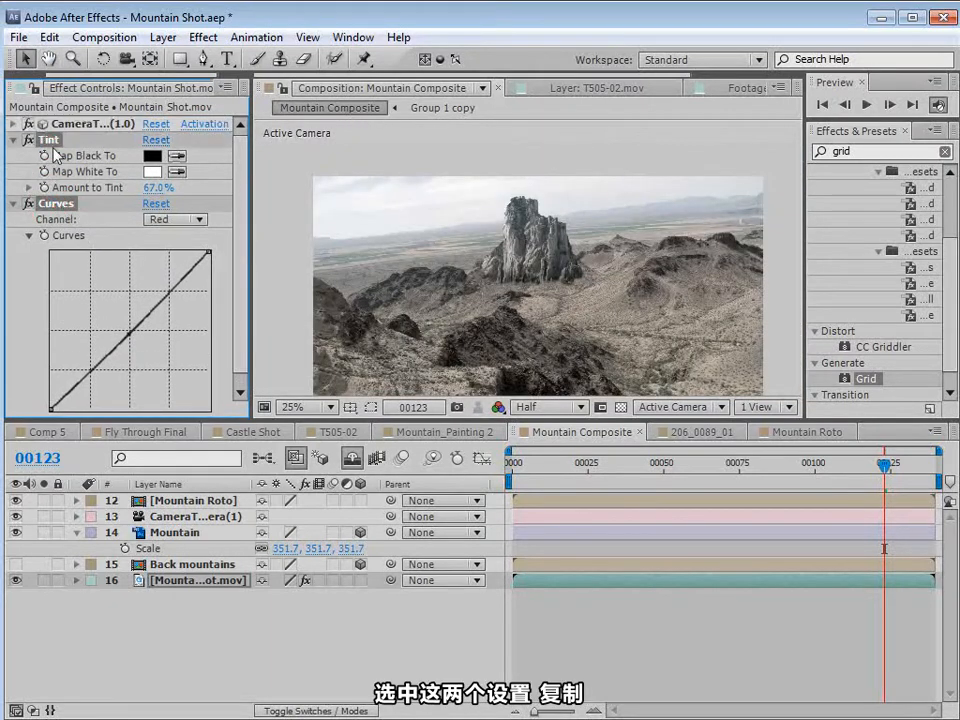
pyautogui.click(47, 36)
pyautogui.click(60, 148)
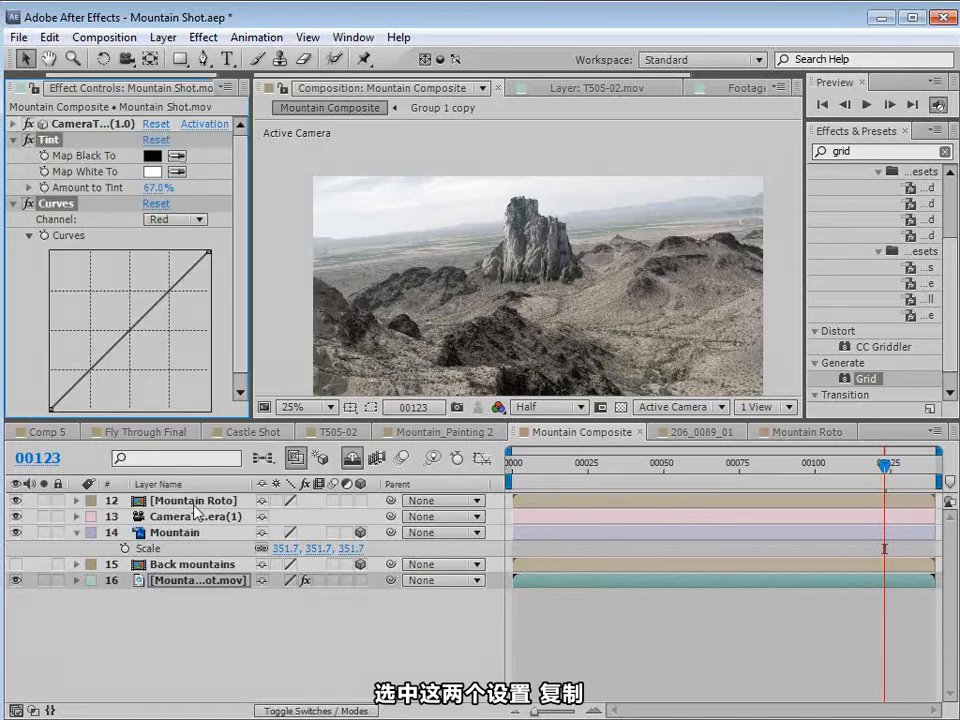
pyautogui.click(236, 501)
pyautogui.click(49, 37)
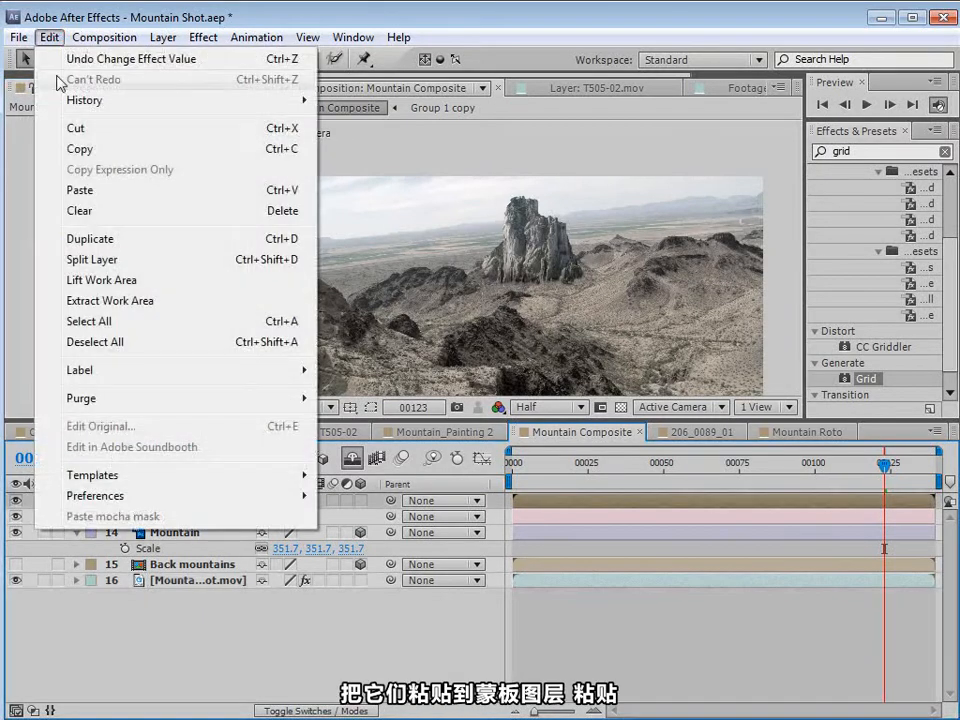
pyautogui.click(56, 190)
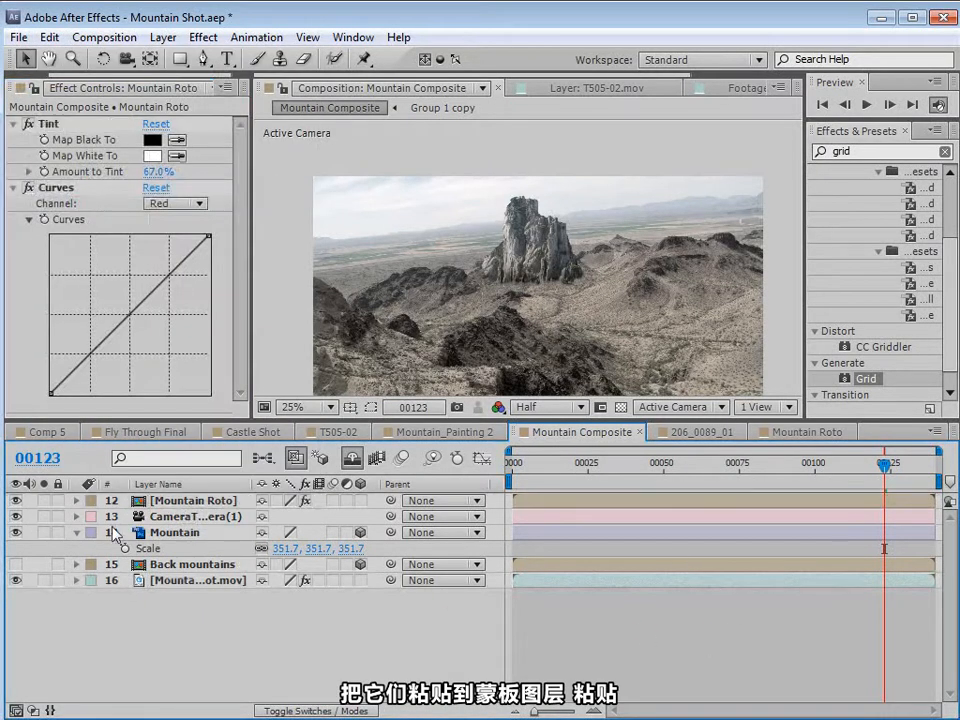
# - Move to frame 110 and reveal the shy camera tracker null layers
pyautogui.moveTo(609, 465); pyautogui.dragTo(844, 510)
pyautogui.moveTo(484, 288); pyautogui.dragTo(474, 262)
pyautogui.click(160, 566)
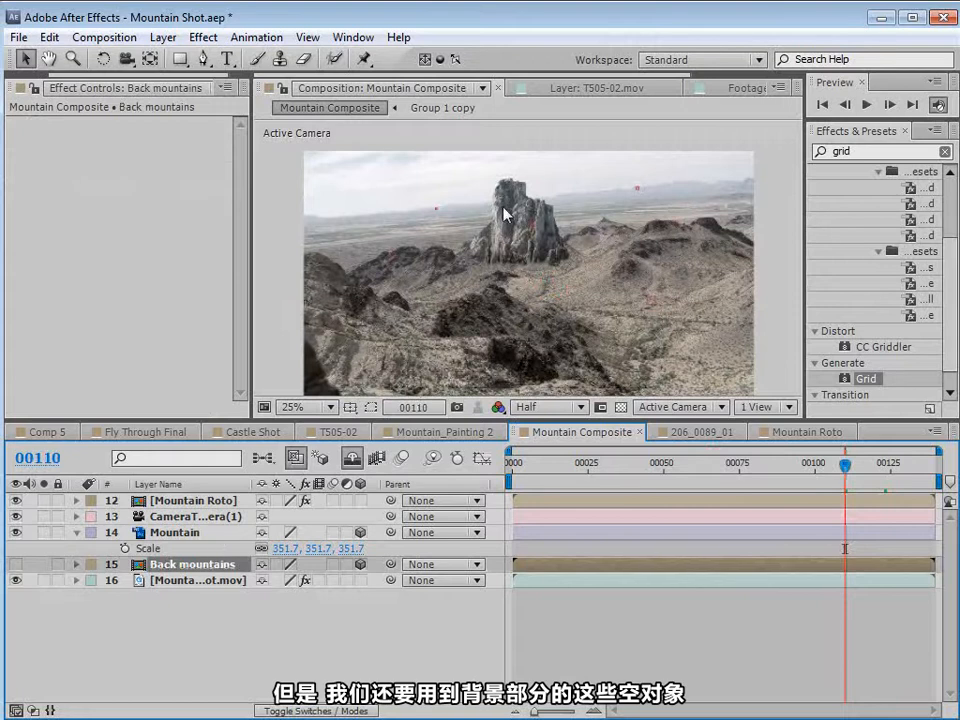
pyautogui.scroll(1, 503, 213)
pyautogui.moveTo(390, 272); pyautogui.dragTo(574, 306)
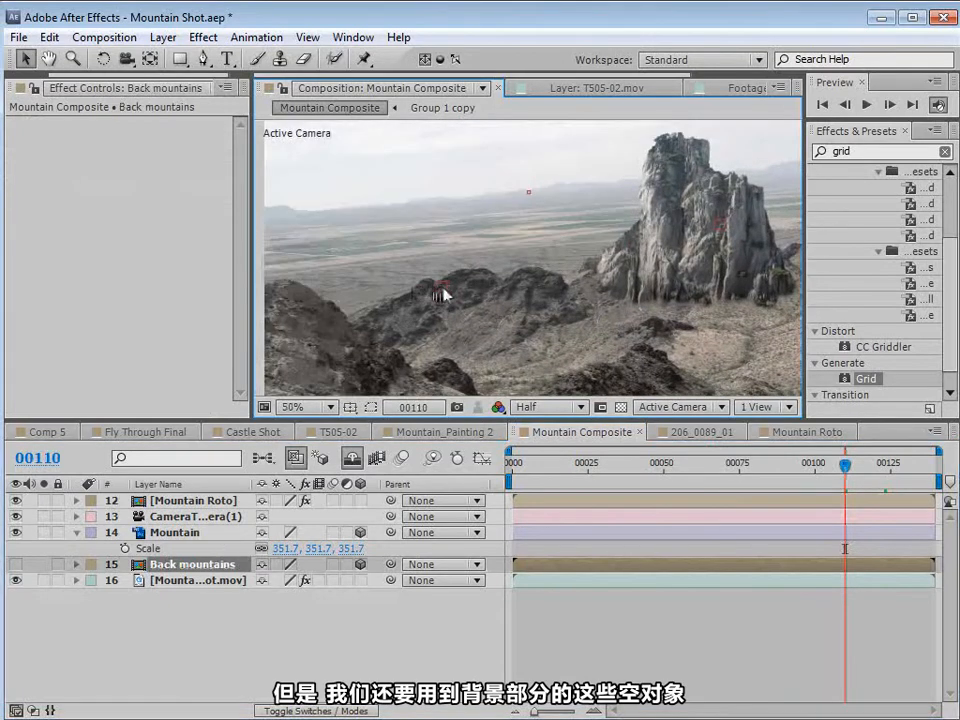
pyautogui.click(352, 458)
# - Step through the camera tracker nulls and select null (3) on the dark ridge beside the main mountain
pyautogui.click(190, 582)
pyautogui.hotkey('ctrl', 'Up')
pyautogui.hotkey('ctrl', 'Up')
pyautogui.hotkey('ctrl', 'Up')
pyautogui.hotkey('ctrl', 'Up')
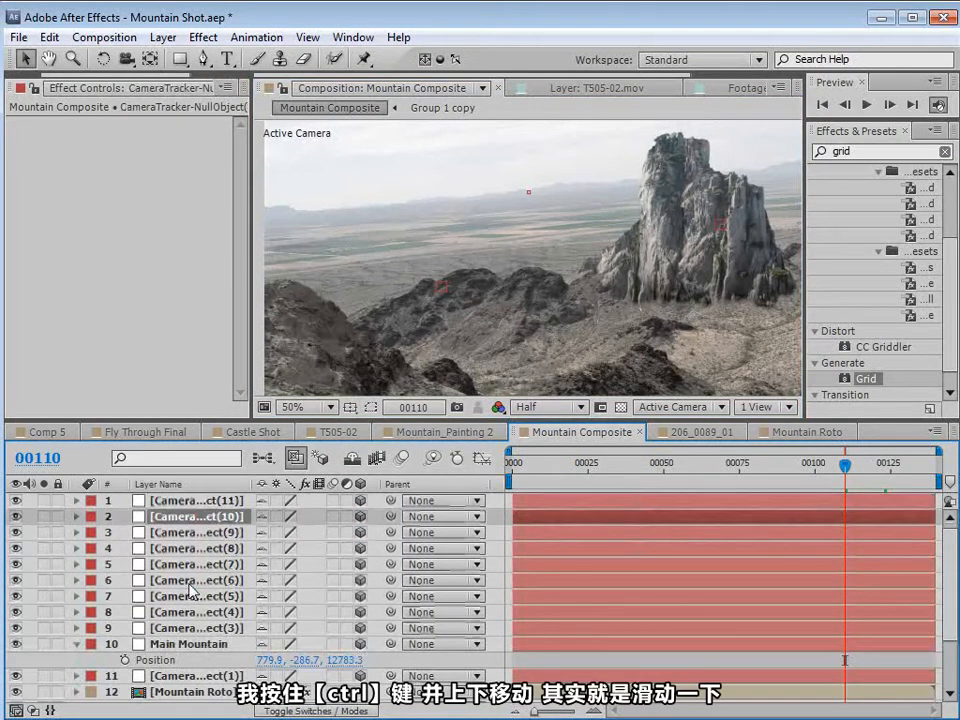
pyautogui.hotkey('ctrl', 'Down')
pyautogui.hotkey('ctrl', 'Down')
pyautogui.hotkey('ctrl', 'Down')
pyautogui.hotkey('ctrl', 'Down')
pyautogui.hotkey('ctrl', 'Down')
pyautogui.hotkey('ctrl', 'Down')
pyautogui.hotkey('ctrl', 'Down')
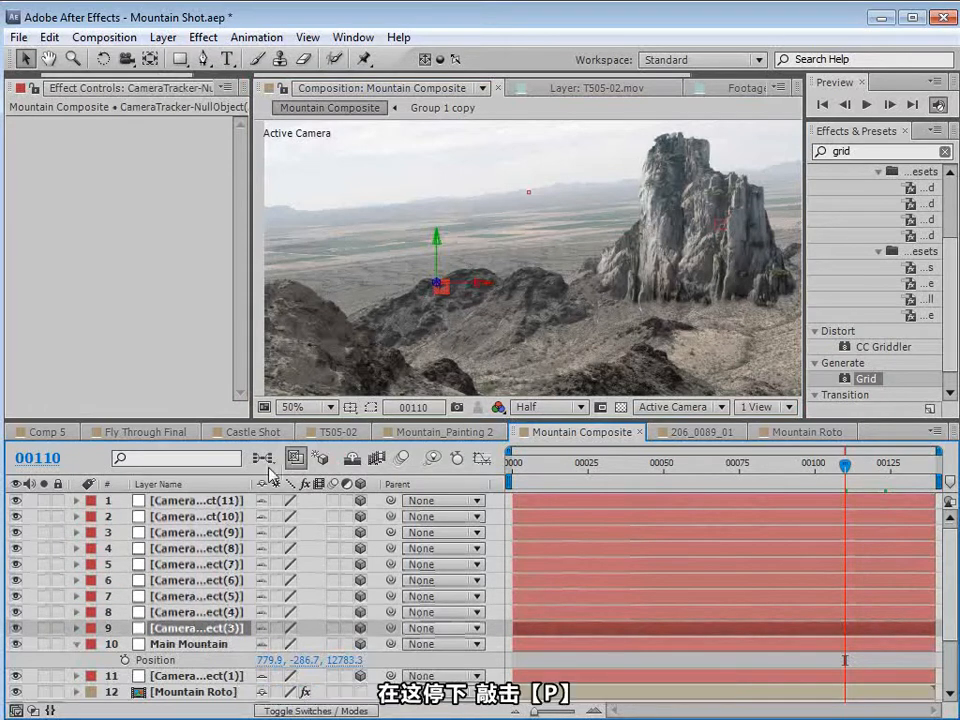
# - Copy the Position property of the selected camera tracker null (3)
pyautogui.press('p')
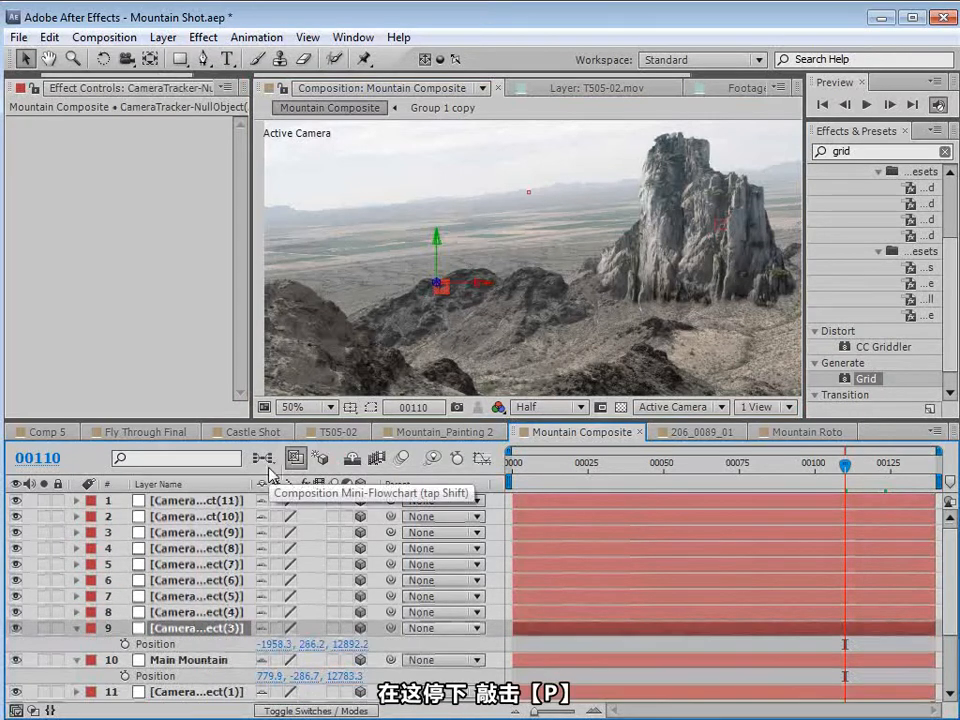
pyautogui.click(156, 643)
pyautogui.click(50, 37)
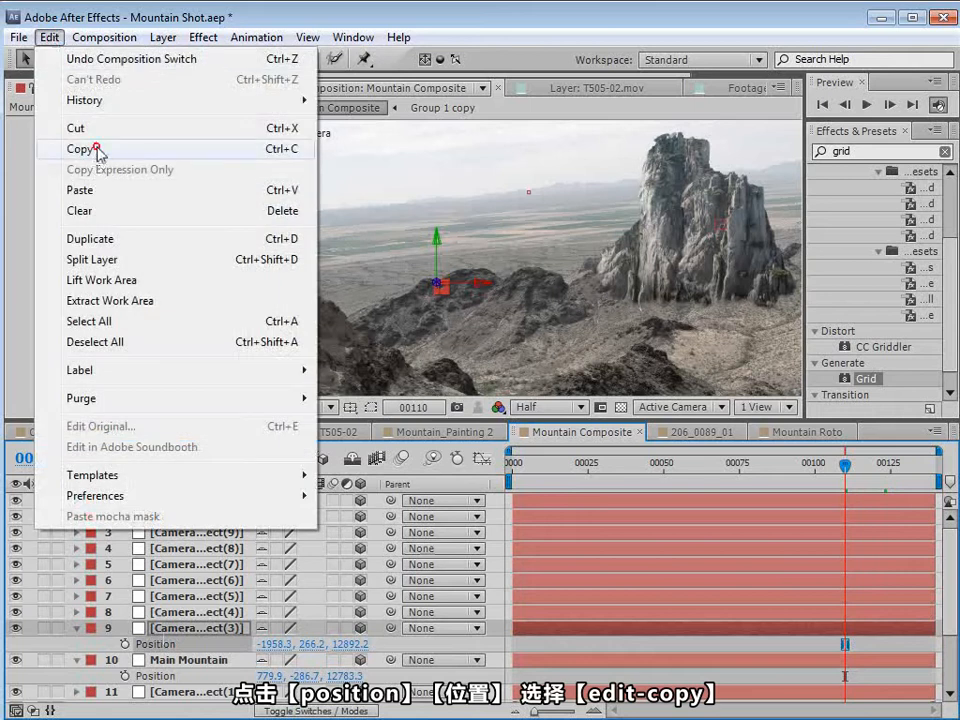
pyautogui.click(96, 149)
# - Hide the shy layers, then make the Back mountains layer visible and paste the copied position onto it
pyautogui.click(352, 458)
pyautogui.click(189, 564)
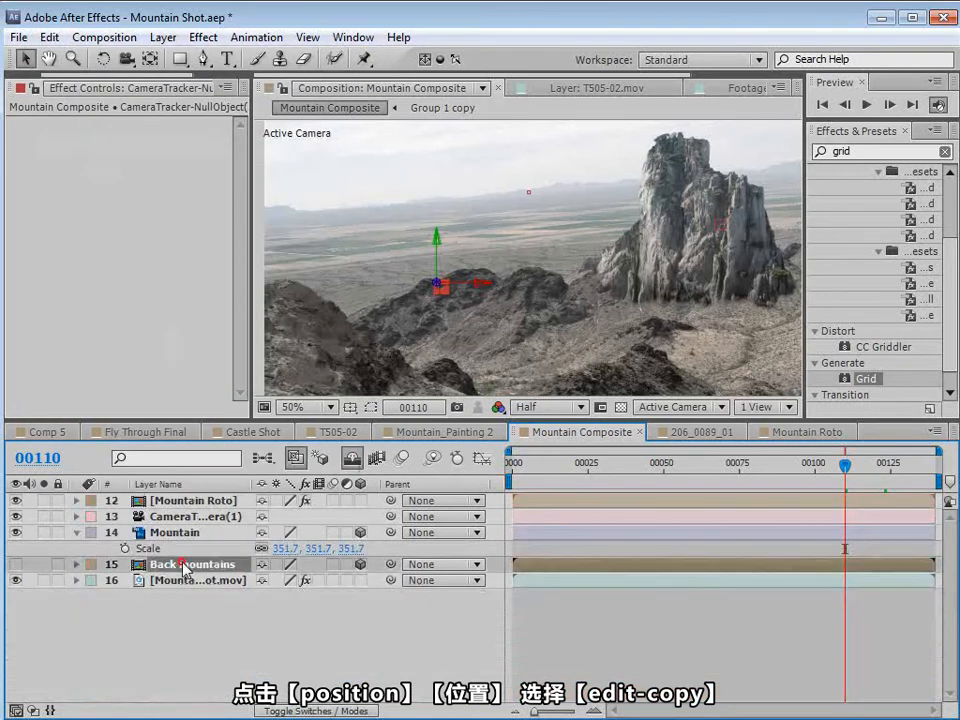
pyautogui.click(16, 564)
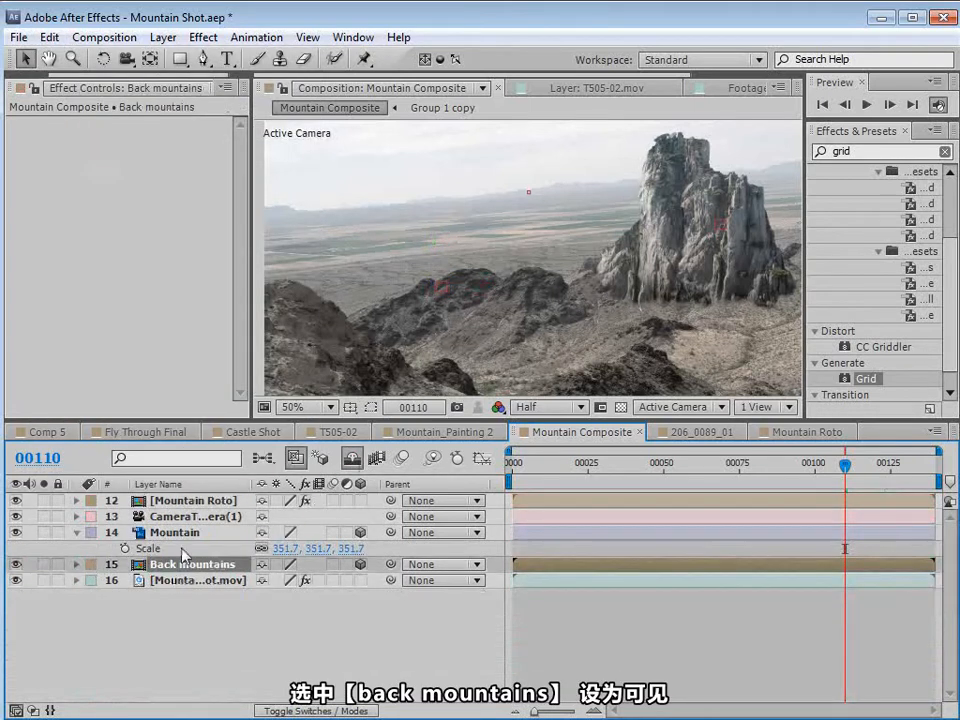
pyautogui.click(49, 38)
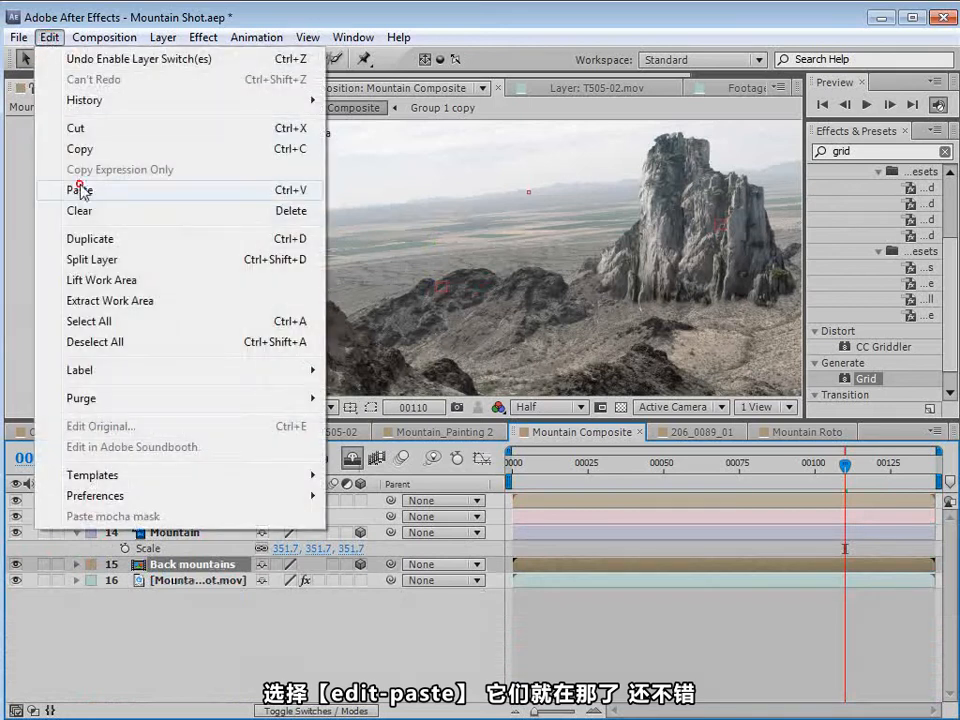
pyautogui.click(80, 190)
# - Enlarge the Back mountains layer until it spans the frame width and position it behind the main mountain, just above the foreground hills
pyautogui.moveTo(579, 261); pyautogui.dragTo(349, 178)
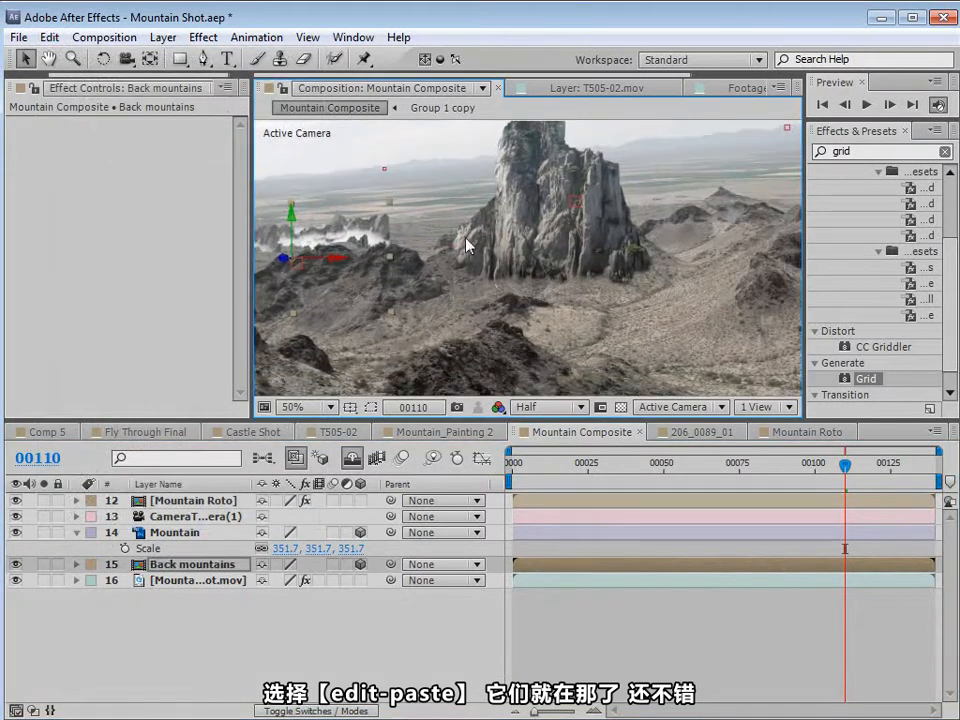
pyautogui.scroll(-2, 349, 178)
pyautogui.click(510, 283)
pyautogui.click(185, 563)
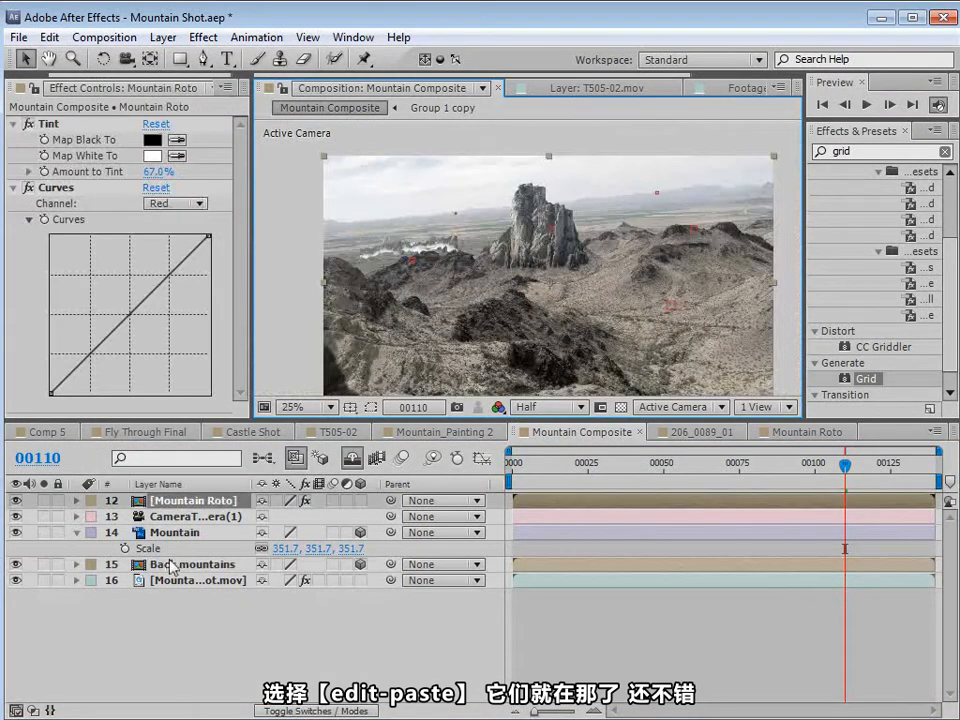
pyautogui.moveTo(457, 240); pyautogui.dragTo(521, 280)
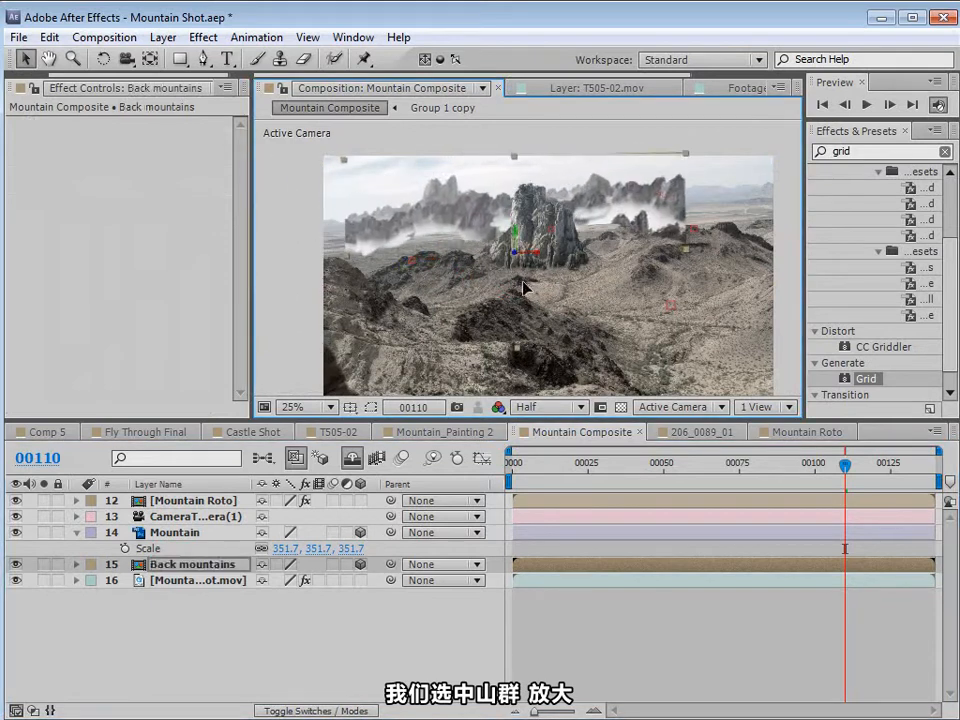
pyautogui.moveTo(697, 175); pyautogui.dragTo(756, 131)
pyautogui.moveTo(652, 210)
pyautogui.mouseDown()
pyautogui.moveTo(681, 206)
pyautogui.moveTo(668, 234)
pyautogui.moveTo(658, 232)
pyautogui.mouseUp()
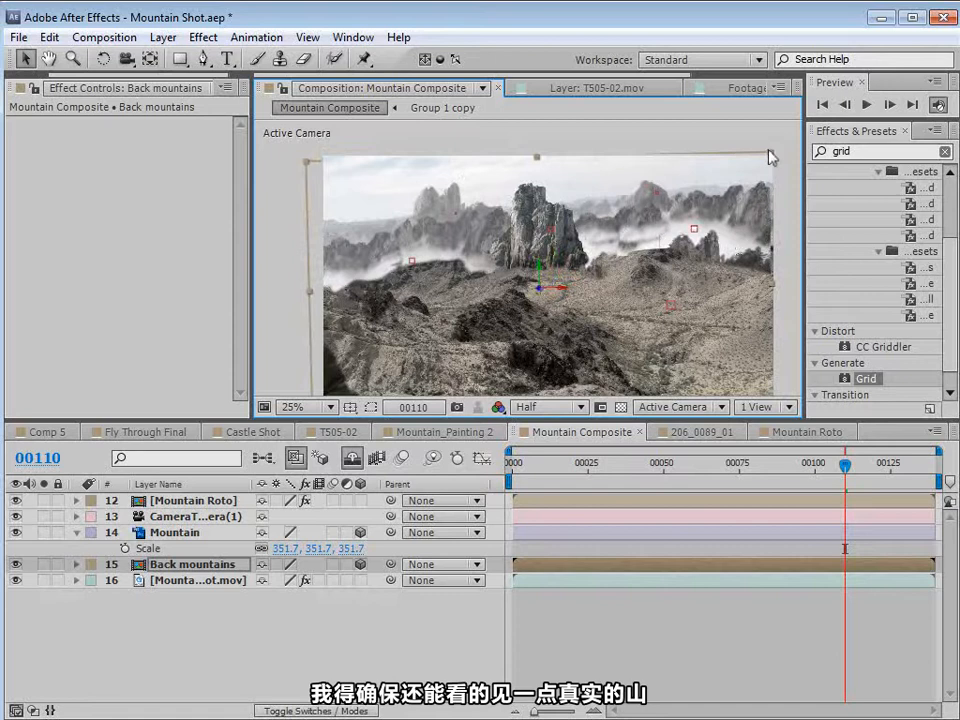
pyautogui.moveTo(771, 156); pyautogui.dragTo(786, 152)
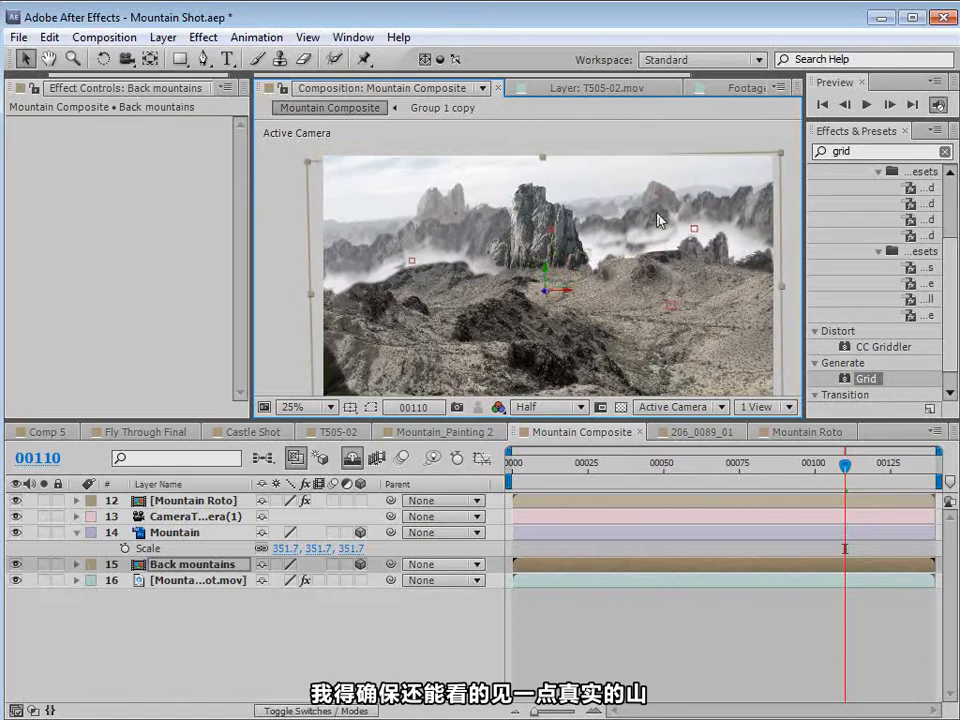
# - Nudge the Back mountains layer vertically, then go to frame 115 and inspect the full composite
pyautogui.scroll(3, 623, 213)
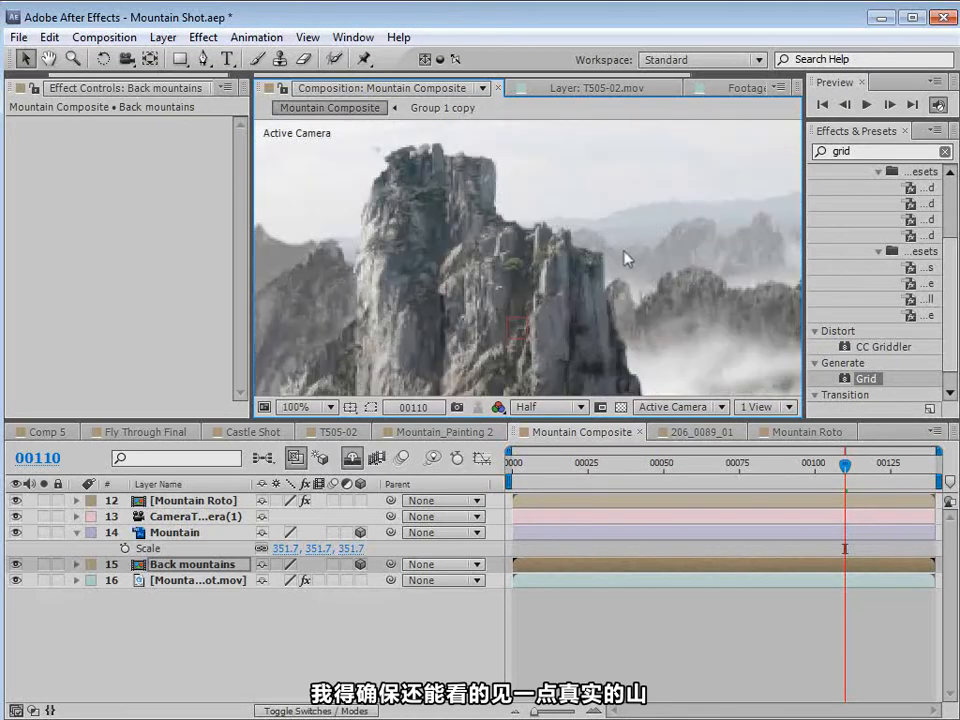
pyautogui.scroll(-1, 626, 257)
pyautogui.scroll(-2, 573, 273)
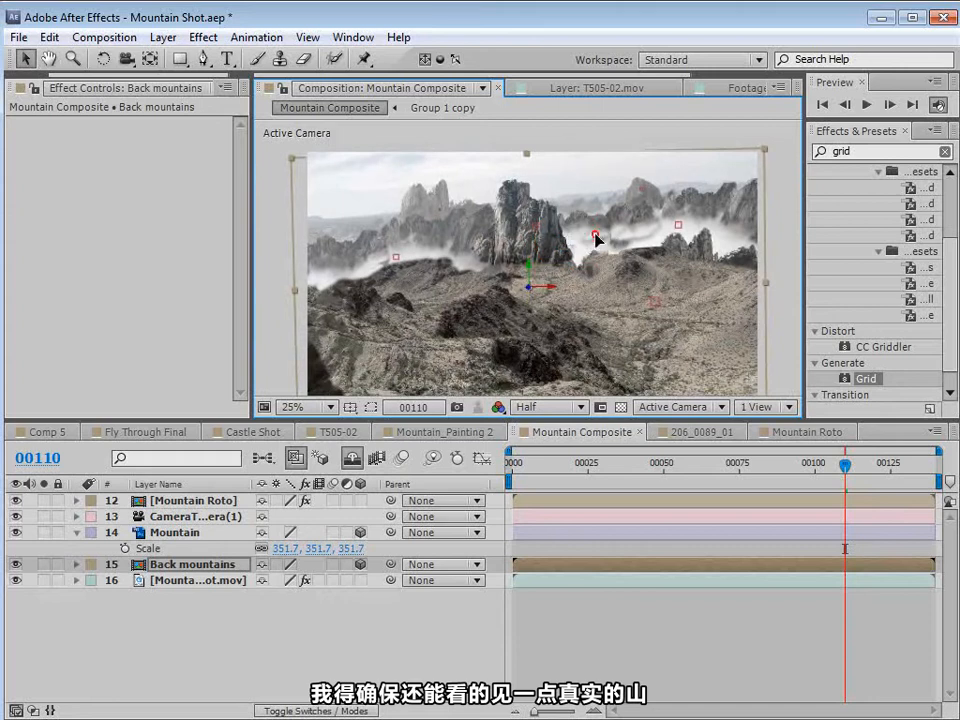
pyautogui.hotkey('shift', 'Up')
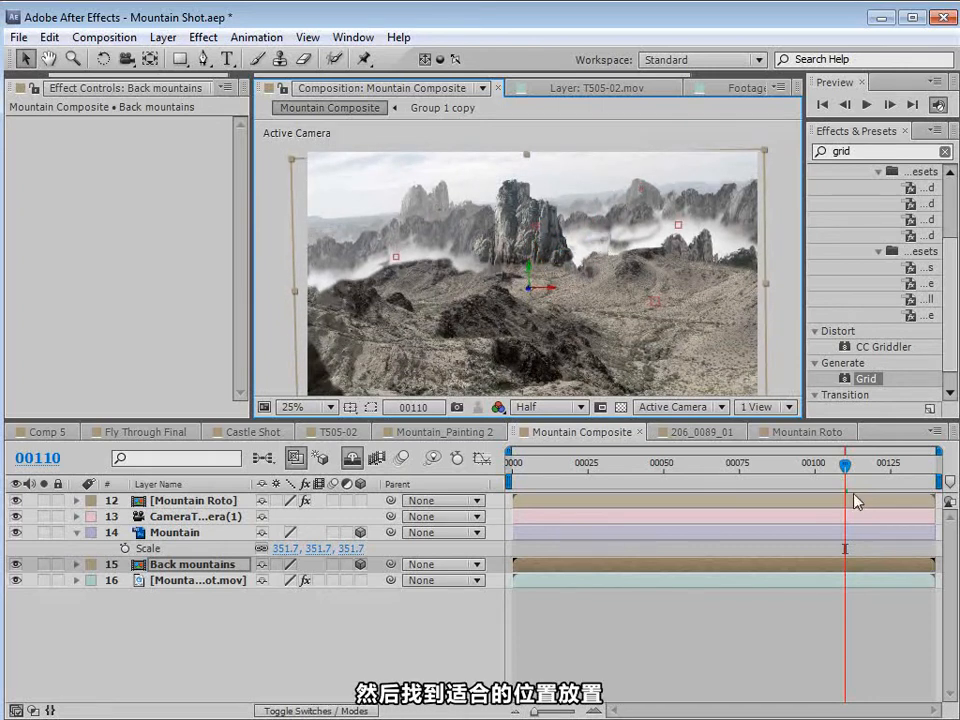
pyautogui.moveTo(845, 465)
pyautogui.mouseDown()
pyautogui.moveTo(893, 465)
pyautogui.moveTo(858, 465)
pyautogui.mouseUp()
pyautogui.press('`')
pyautogui.scroll(2, 540, 300)
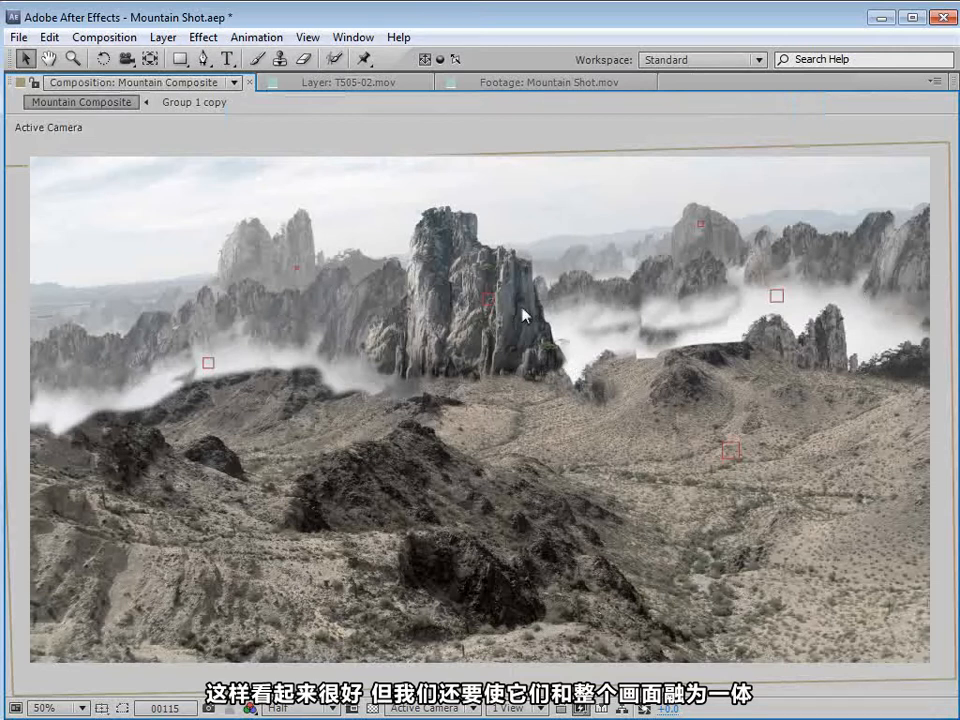
pyautogui.press('`')
pyautogui.scroll(-2, 523, 315)
# - Create a comp-size black solid of 1920 x 1080 px and place it directly above the Back mountains layer
pyautogui.click(190, 502)
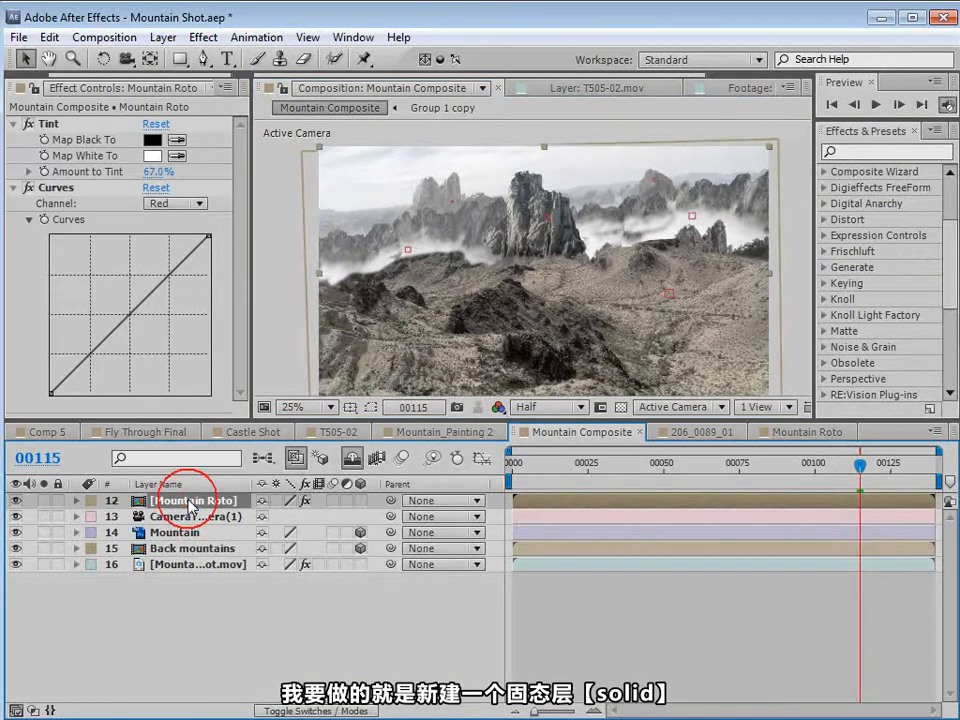
pyautogui.click(163, 37)
pyautogui.moveTo(200, 58)
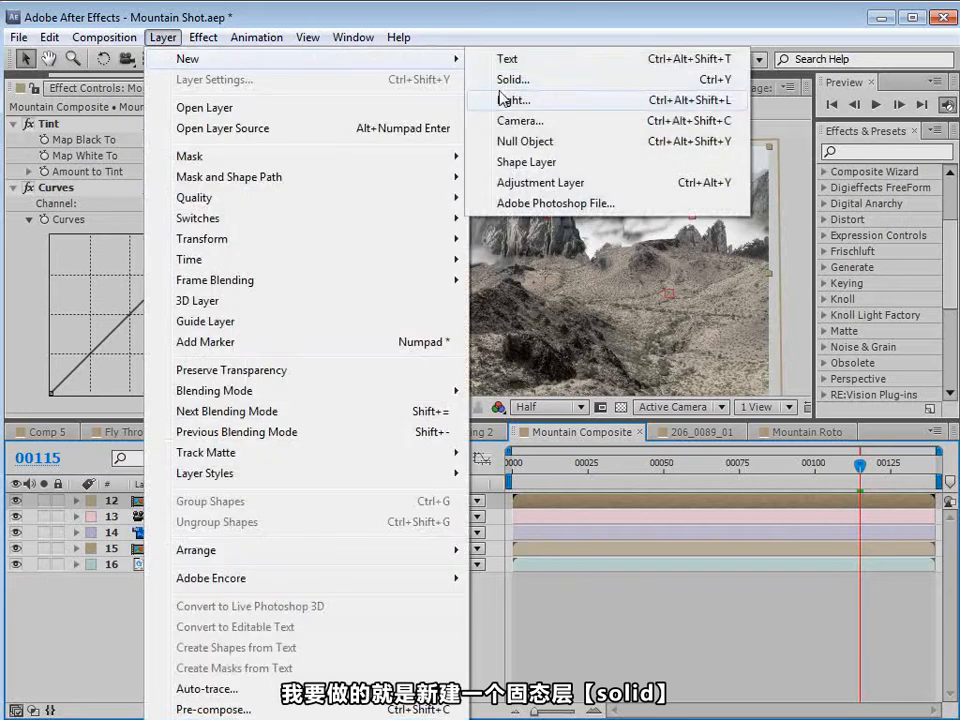
pyautogui.click(495, 79)
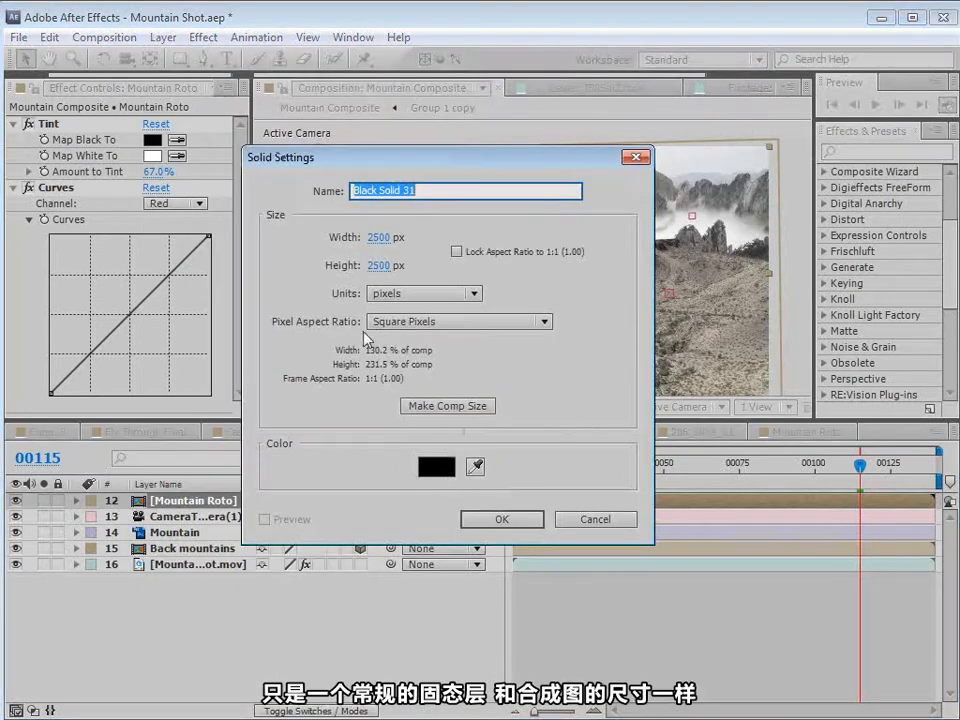
pyautogui.click(450, 410)
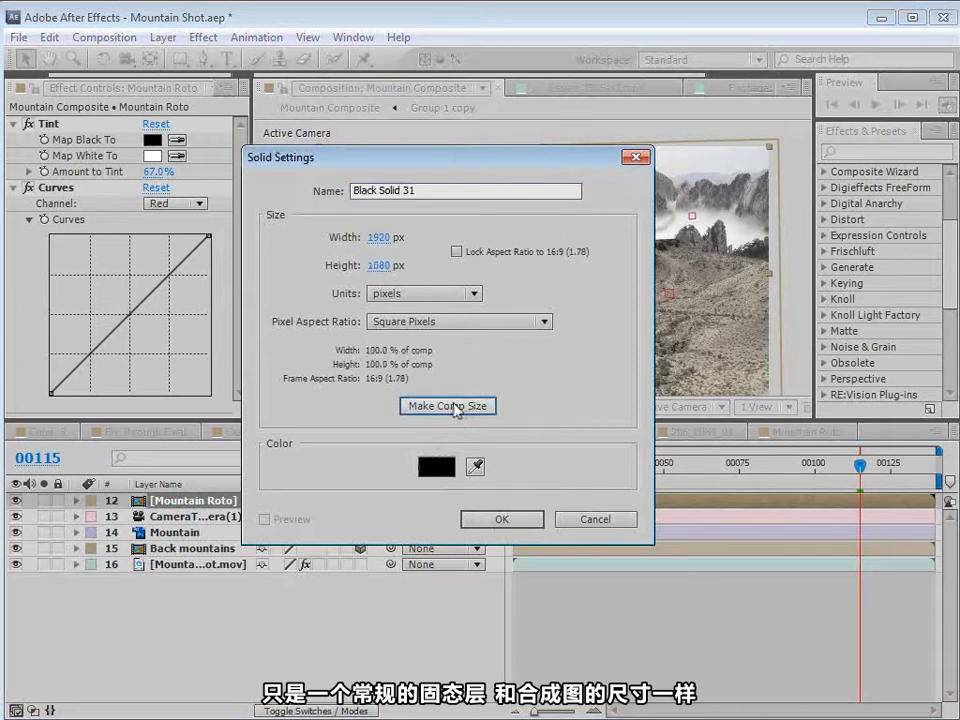
pyautogui.click(500, 519)
pyautogui.moveTo(183, 503); pyautogui.dragTo(183, 568)
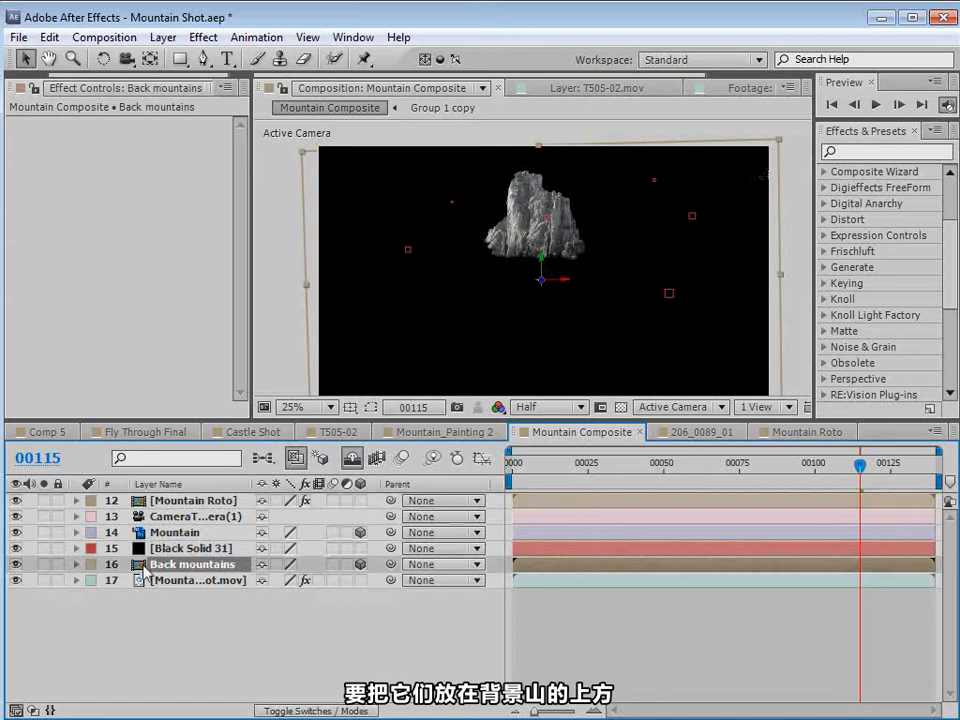
pyautogui.click(278, 603)
# - Hide the black solid and the Back mountains layer, and turn the solid into a 3D layer
pyautogui.click(16, 548)
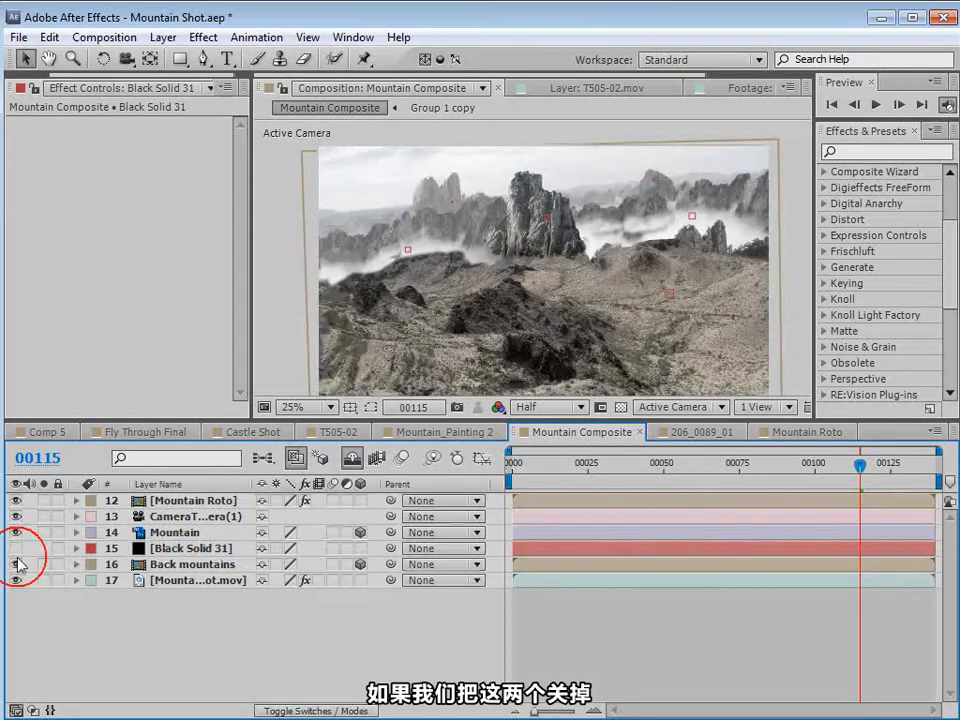
pyautogui.click(16, 564)
pyautogui.click(172, 549)
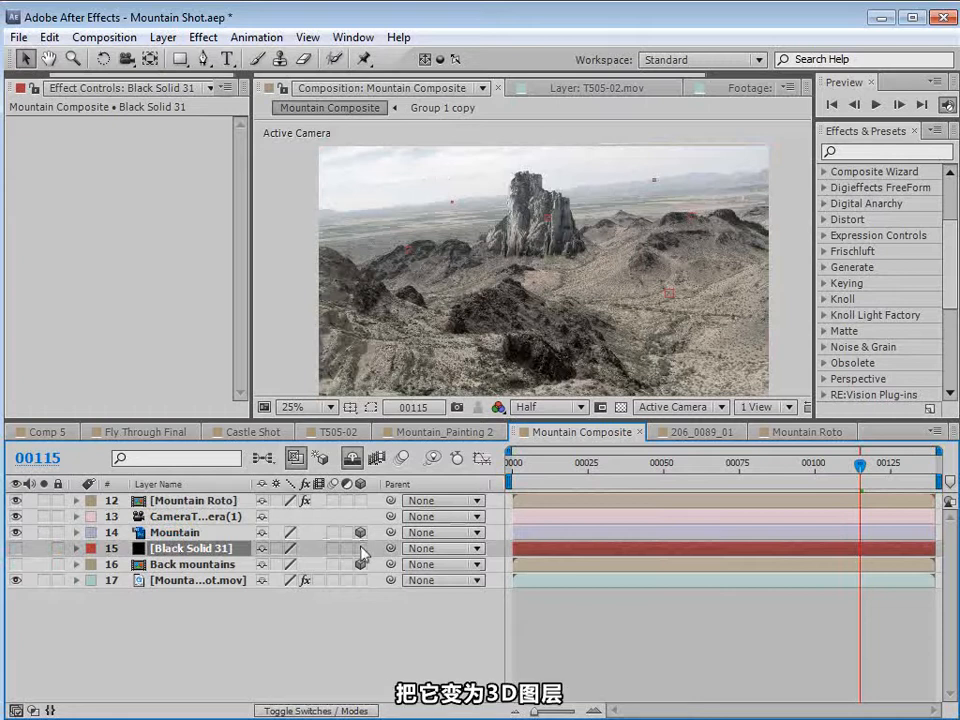
# - Copy the Position property of the Back mountains layer and paste it onto the black solid
pyautogui.click(182, 564)
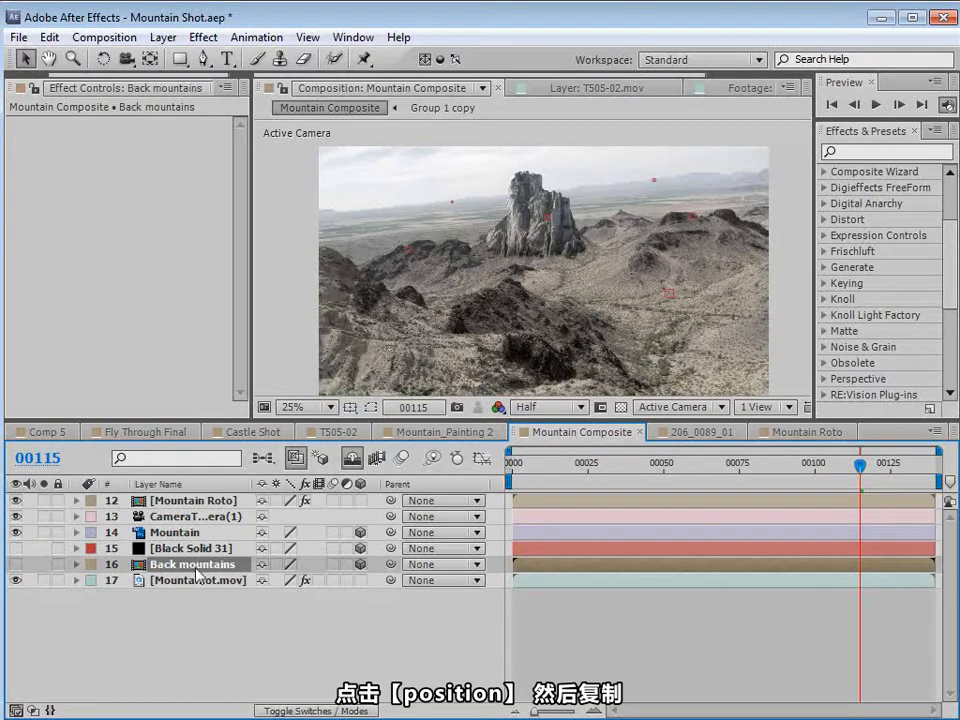
pyautogui.press('p')
pyautogui.click(185, 582)
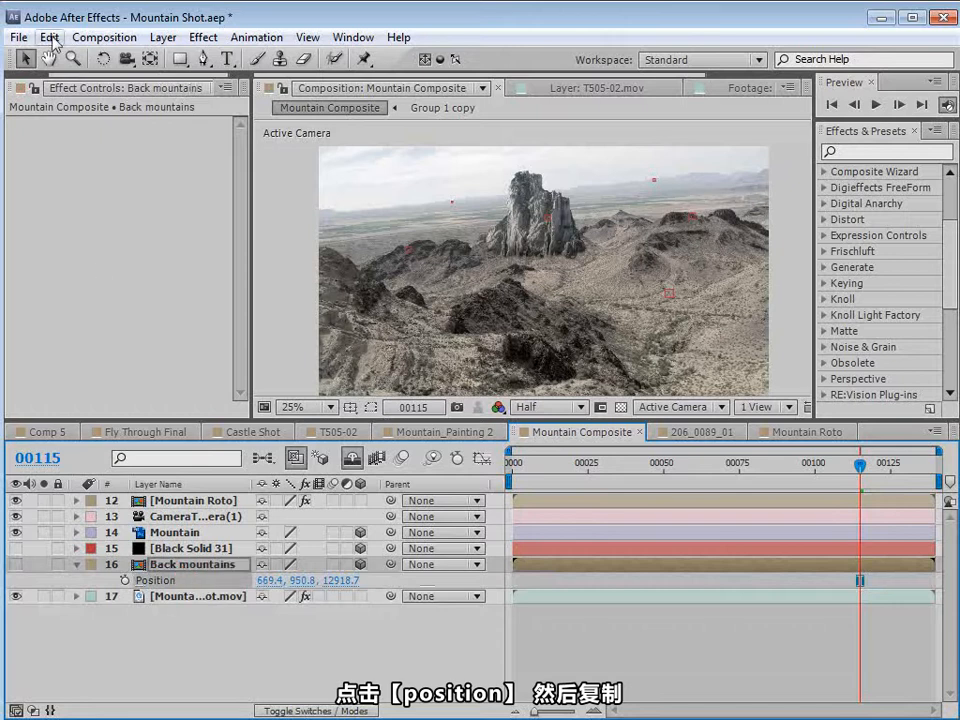
pyautogui.click(50, 38)
pyautogui.click(90, 148)
pyautogui.click(185, 549)
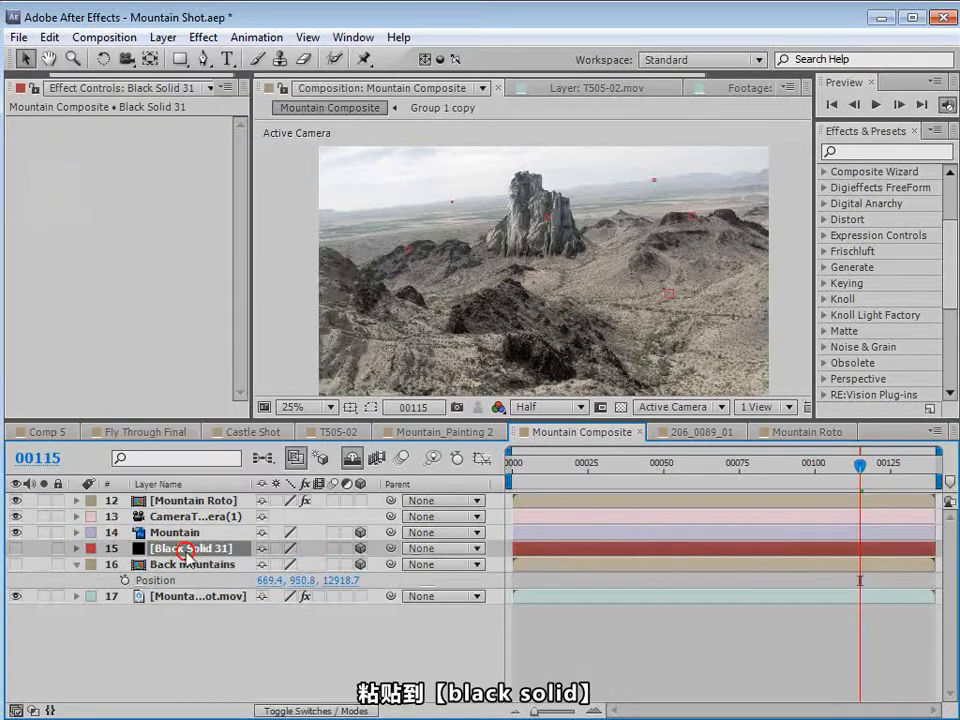
pyautogui.click(46, 38)
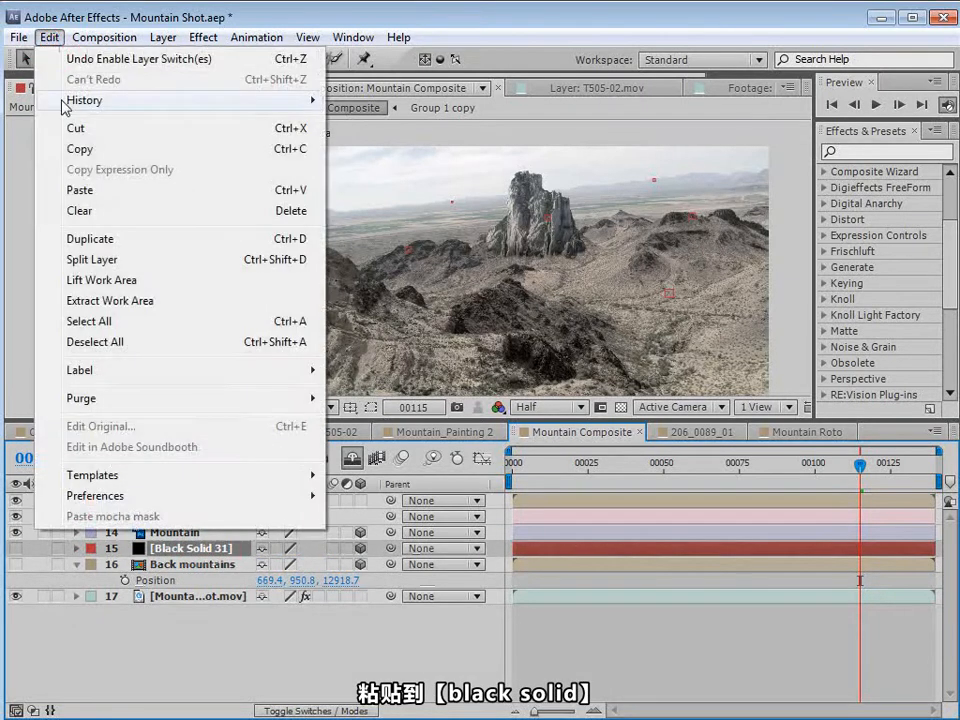
pyautogui.click(75, 189)
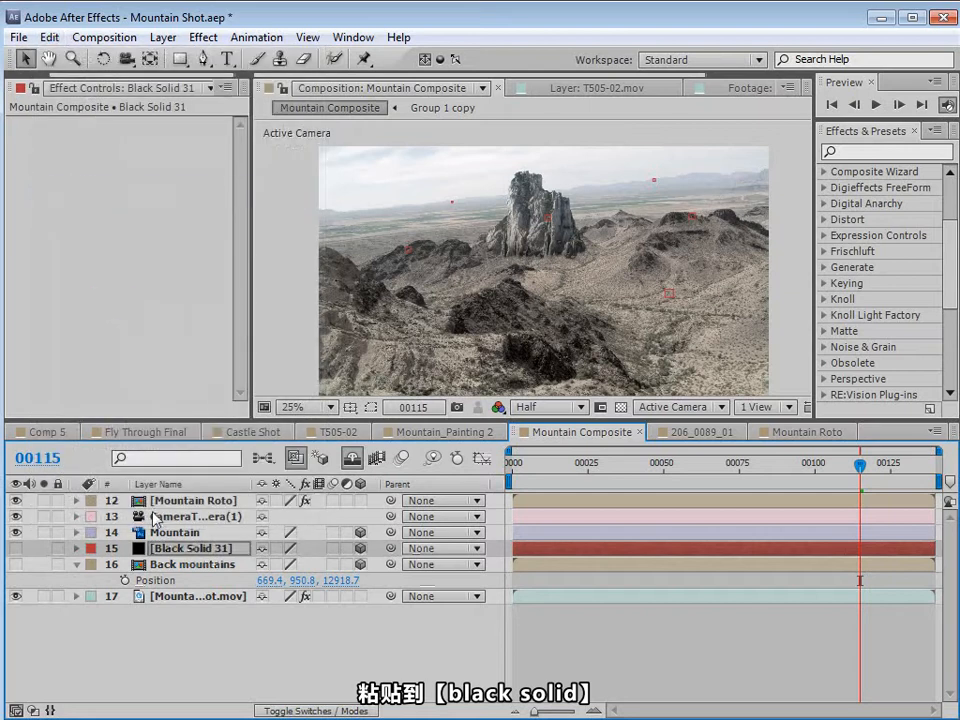
# - Show the black solid, enlarge it until it extends past the frame width, and hide it again
pyautogui.click(16, 548)
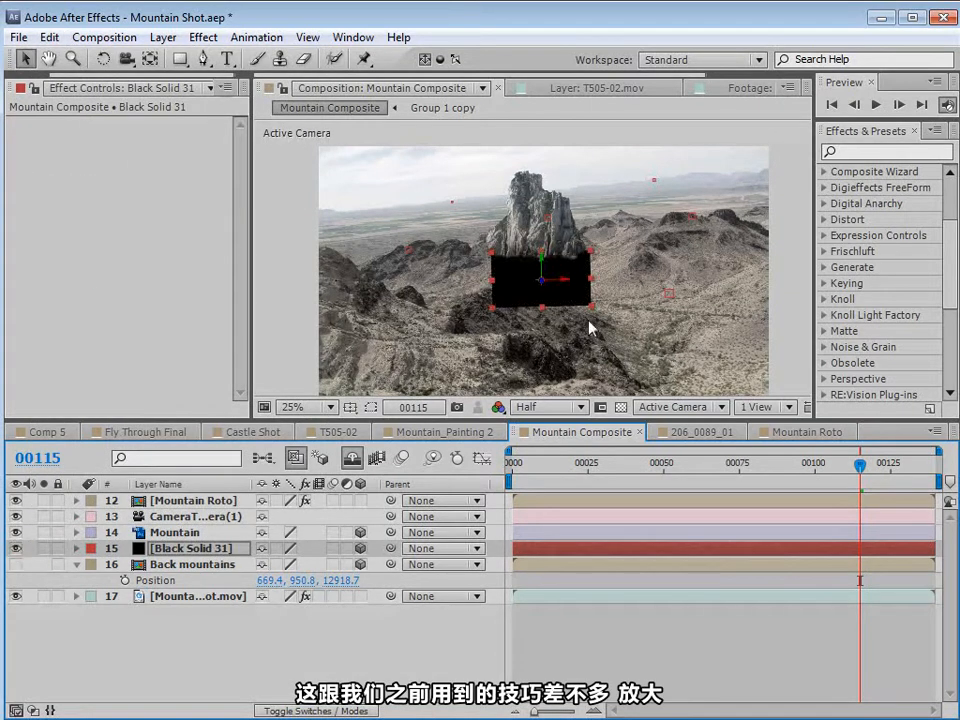
pyautogui.moveTo(592, 308); pyautogui.dragTo(805, 432)
pyautogui.click(16, 548)
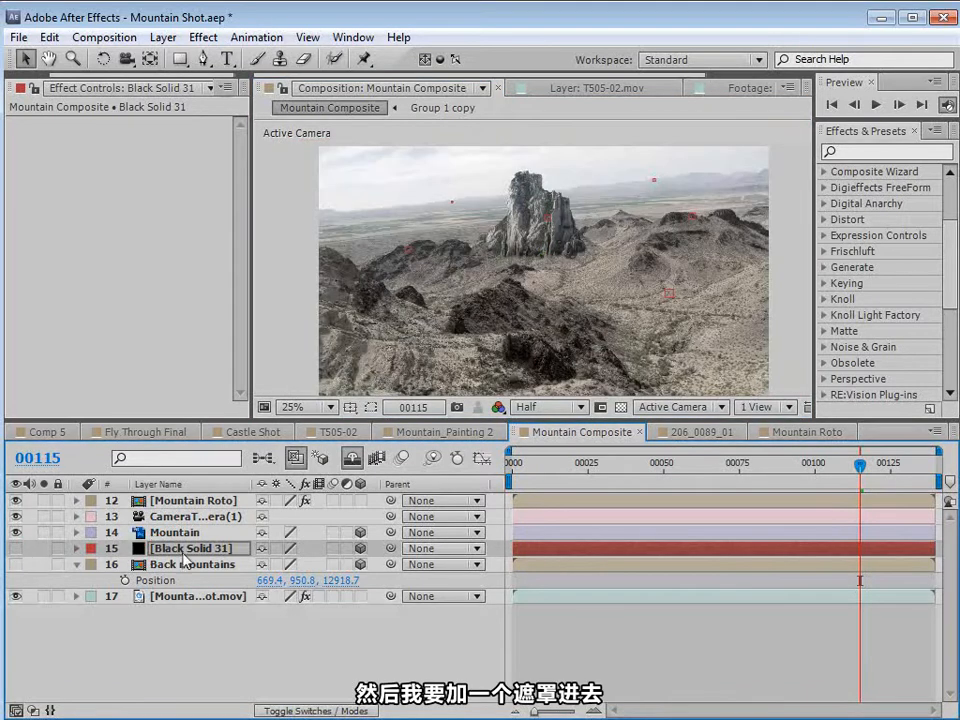
# - Start a Pen mask on the black solid just outside the frame's right edge and lead it onto the dark ridge
pyautogui.click(203, 59)
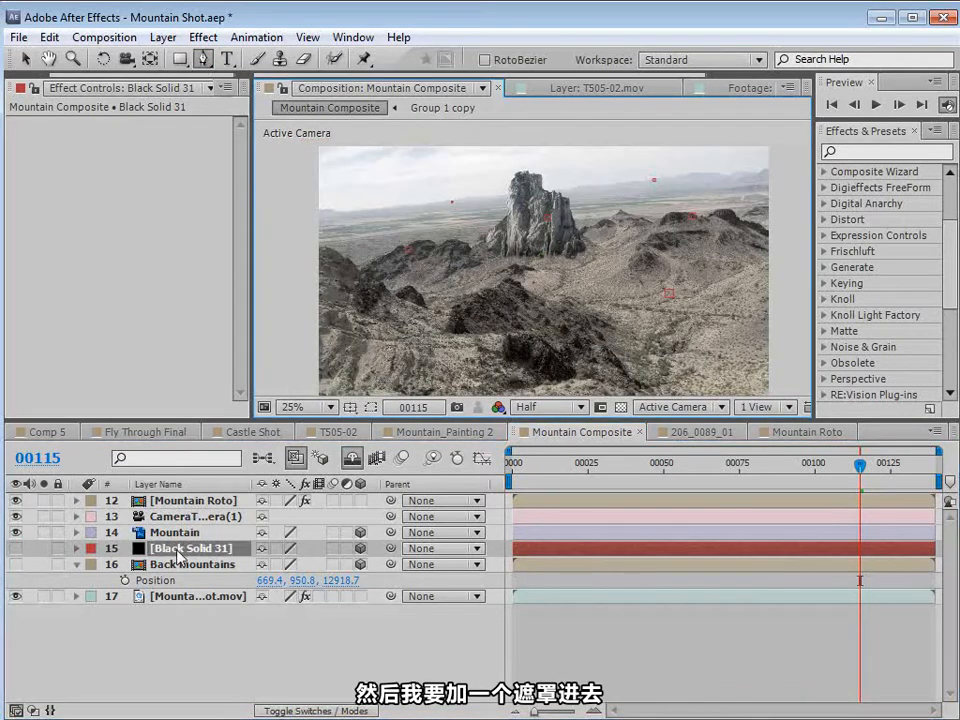
pyautogui.press('`')
pyautogui.scroll(2, 621, 354)
pyautogui.moveTo(621, 354); pyautogui.dragTo(354, 400)
pyautogui.scroll(2, 482, 336)
pyautogui.press('g')
pyautogui.click(825, 348)
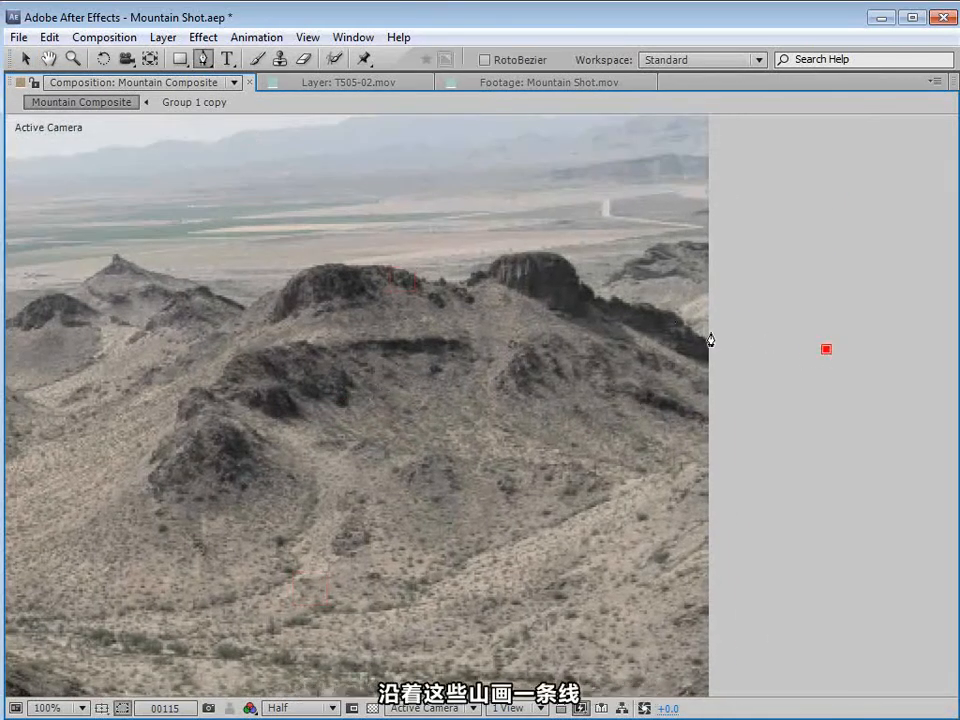
pyautogui.click(716, 339)
pyautogui.click(682, 322)
pyautogui.press('space')
pyautogui.moveTo(586, 311); pyautogui.dragTo(615, 386)
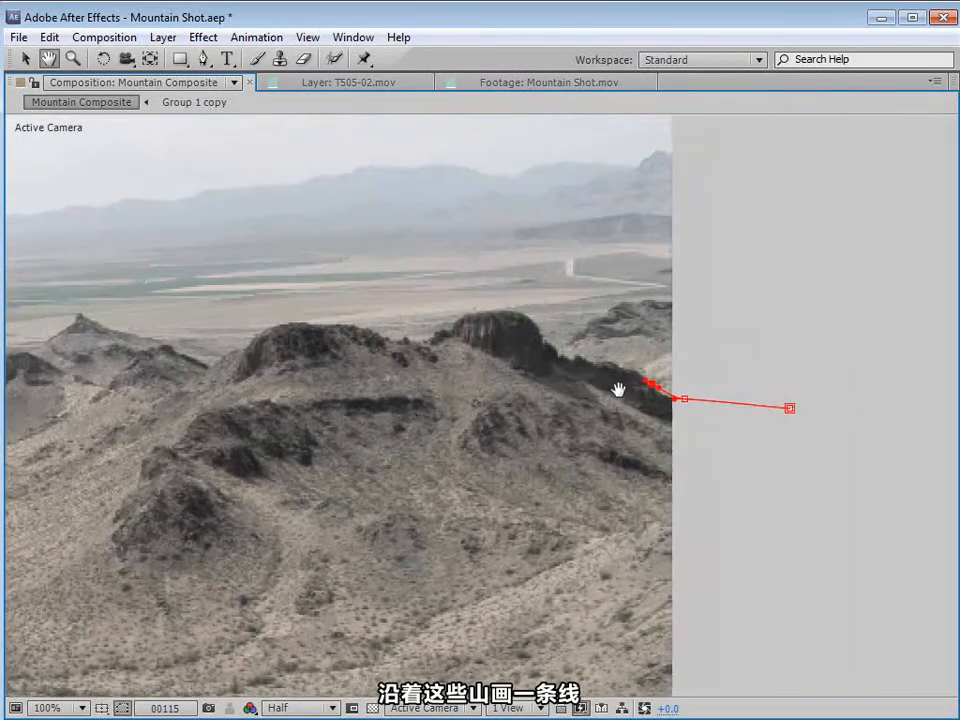
# - Continue the mask closely along the dark slope's crest up to the foot of the rounded rock outcrop
pyautogui.scroll(2, 639, 396)
pyautogui.click(790, 400)
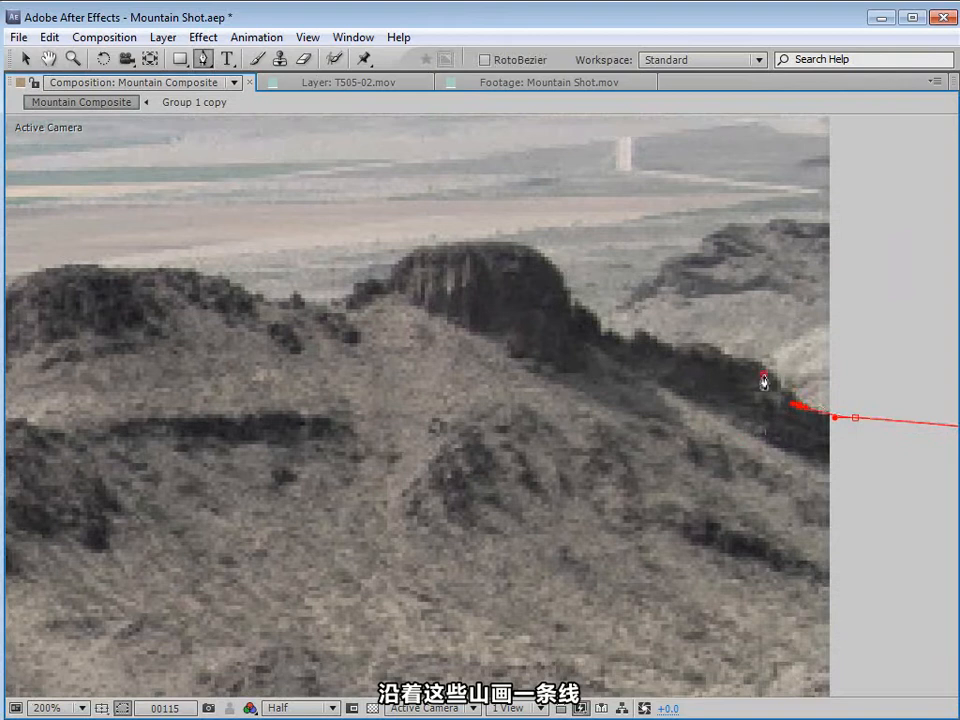
pyautogui.click(775, 386)
pyautogui.click(760, 370)
pyautogui.click(741, 357)
pyautogui.click(723, 355)
pyautogui.click(694, 352)
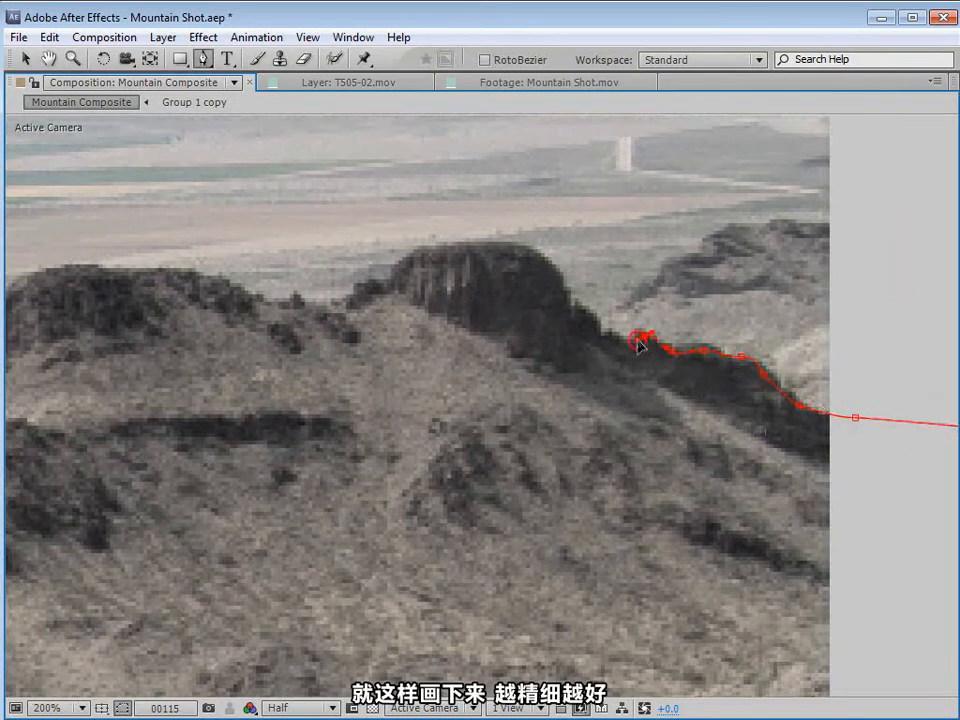
pyautogui.click(591, 330)
pyautogui.click(586, 315)
pyautogui.click(581, 309)
pyautogui.click(575, 305)
pyautogui.click(569, 303)
# - Trace the mask over the rounded outcrop and the remaining ridgeline, then close it across the foreground below
pyautogui.press('space')
pyautogui.scroll(2, 546, 283)
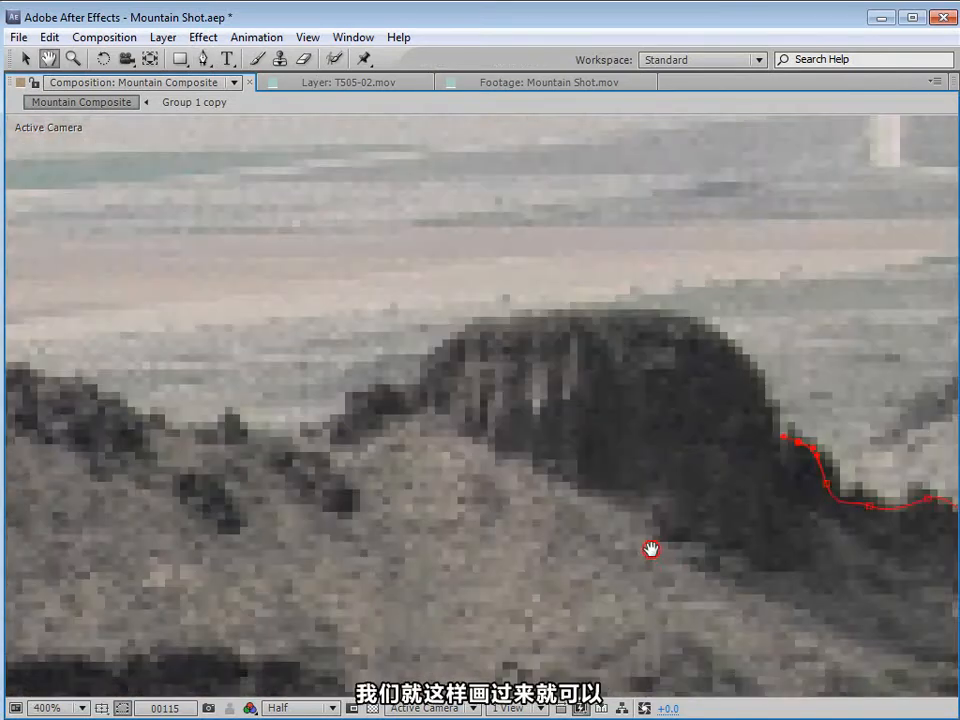
pyautogui.click(477, 331)
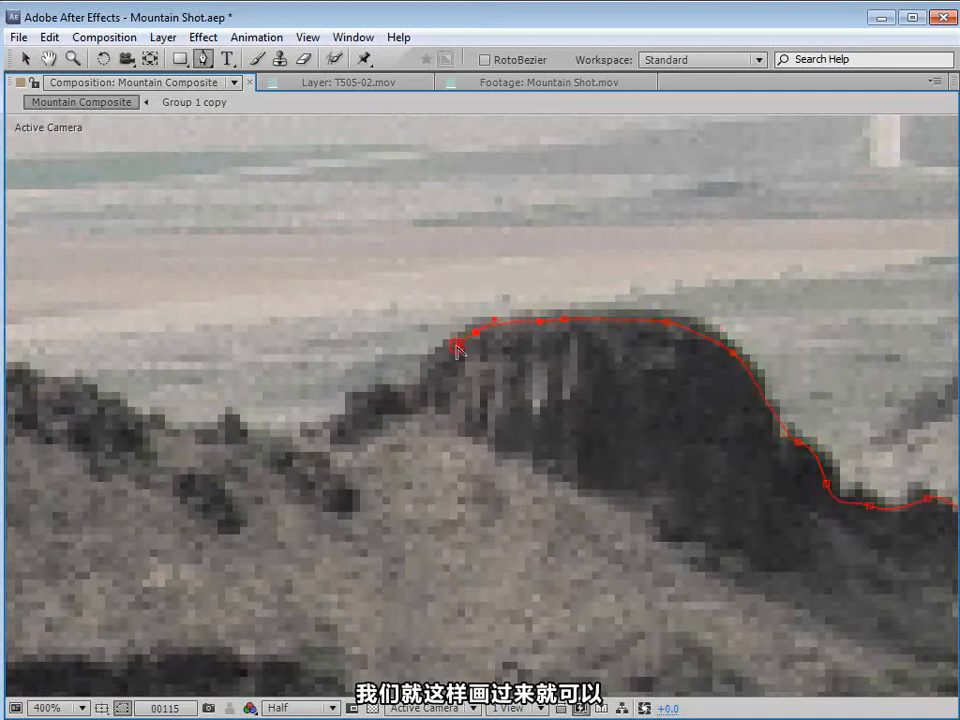
pyautogui.click(427, 372)
pyautogui.click(383, 390)
pyautogui.click(362, 400)
pyautogui.click(345, 410)
pyautogui.click(336, 425)
pyautogui.scroll(-8, 258, 399)
pyautogui.click(250, 498)
pyautogui.click(760, 509)
pyautogui.click(746, 388)
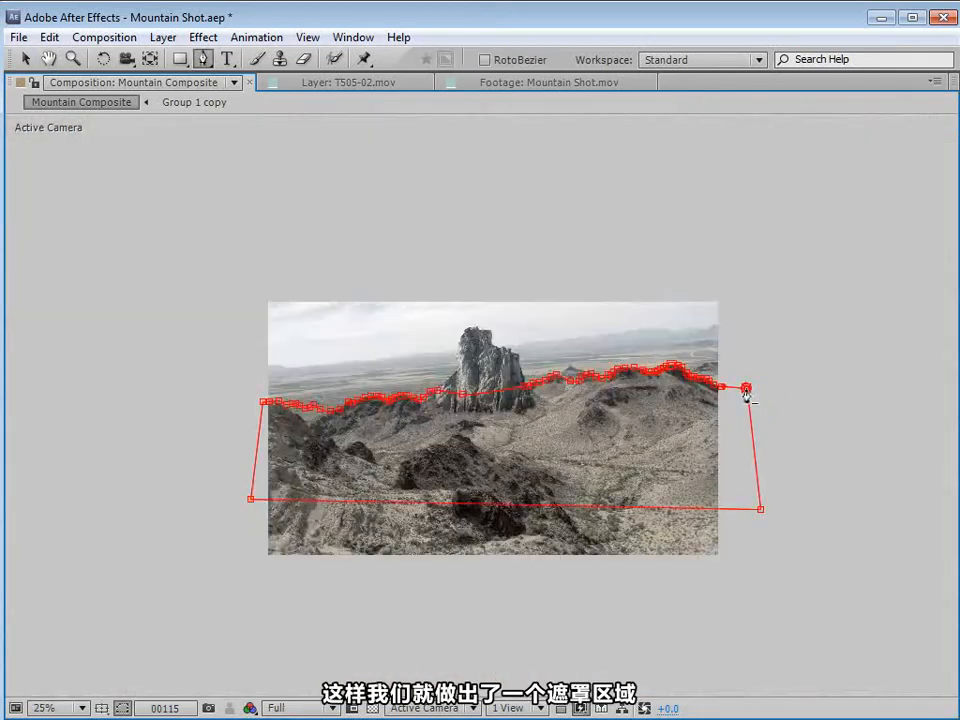
# - Show the masked black solid to check its outline against the ridgeline, then hide it again
pyautogui.press('v')
pyautogui.press('`')
pyautogui.click(15, 548)
pyautogui.click(190, 548)
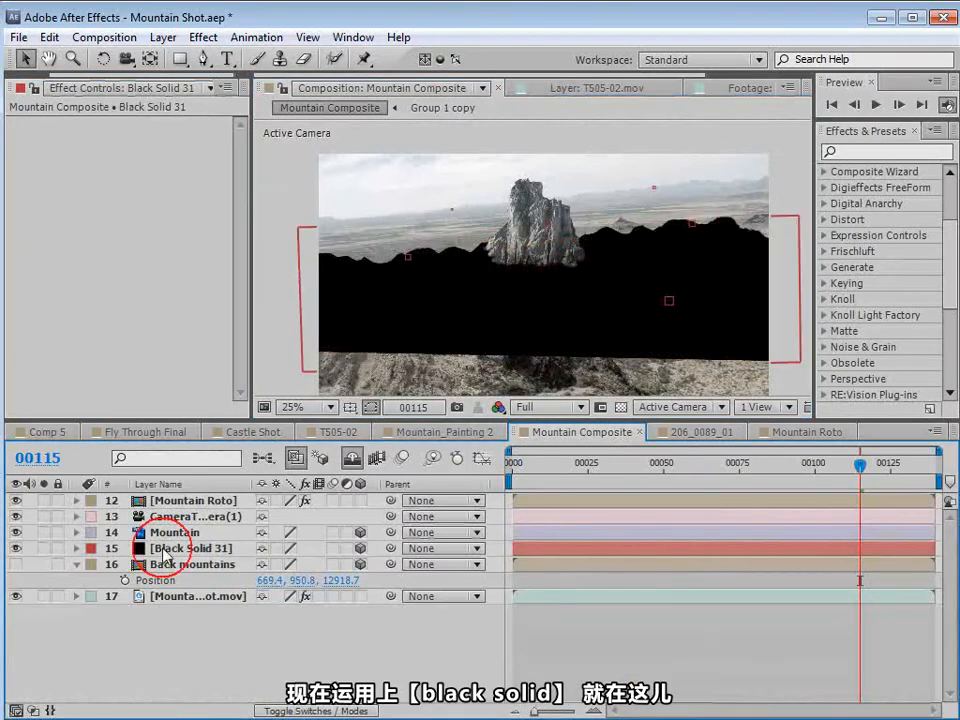
pyautogui.click(600, 637)
pyautogui.scroll(1, 493, 289)
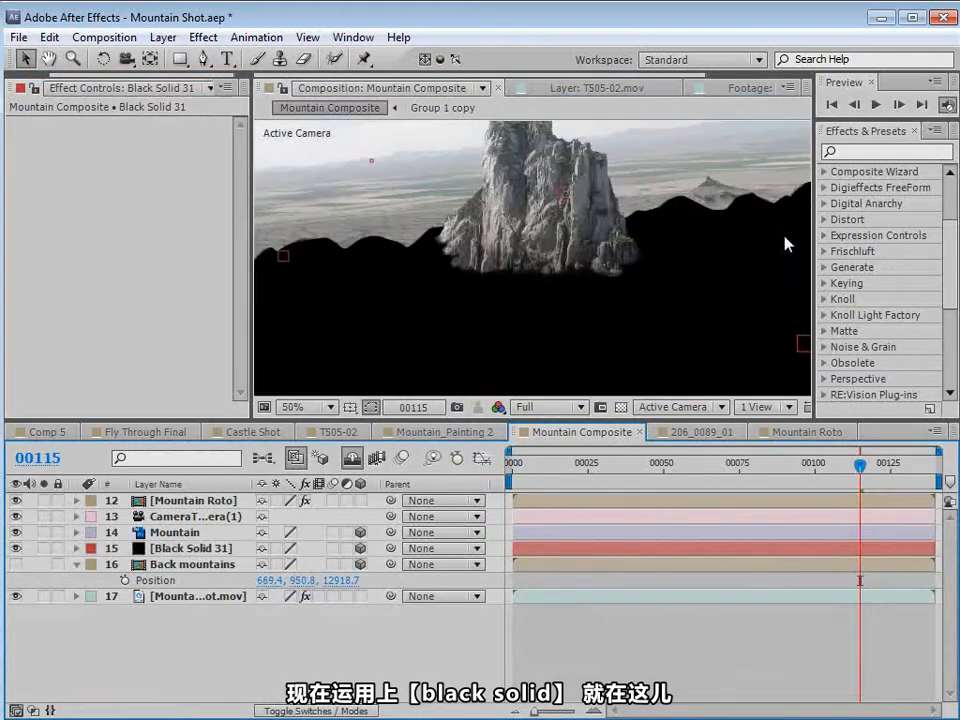
pyautogui.scroll(-1, 564, 279)
pyautogui.click(15, 548)
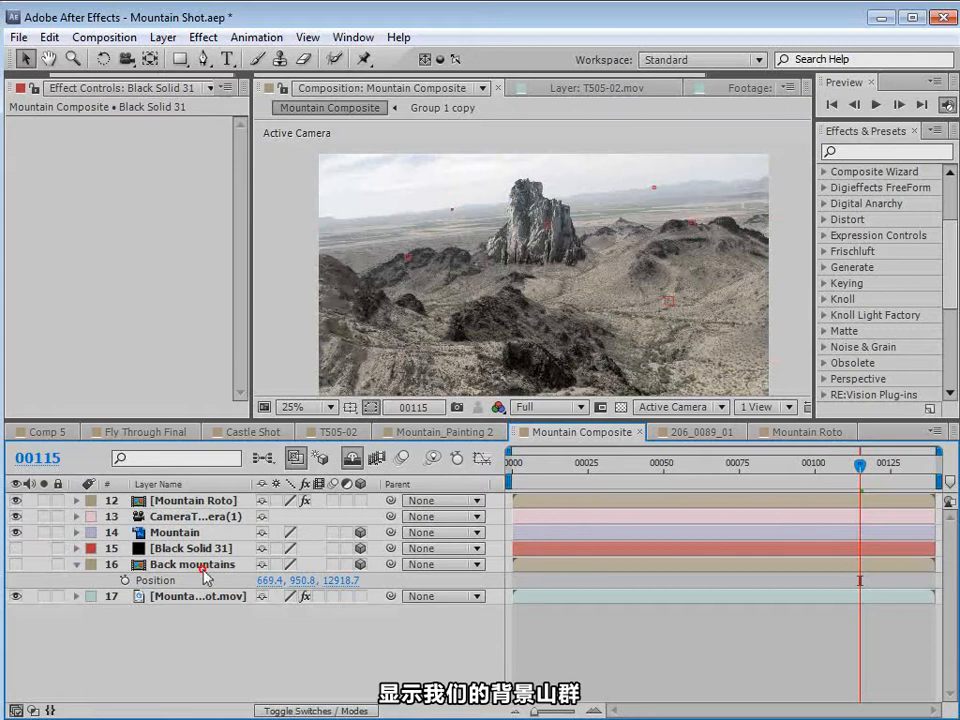
# - Make the Back mountains layer visible again and frame the ridge around the main mountain
pyautogui.click(200, 566)
pyautogui.click(15, 564)
pyautogui.press('h')
pyautogui.scroll(1, 502, 282)
pyautogui.moveTo(508, 261); pyautogui.dragTo(534, 276)
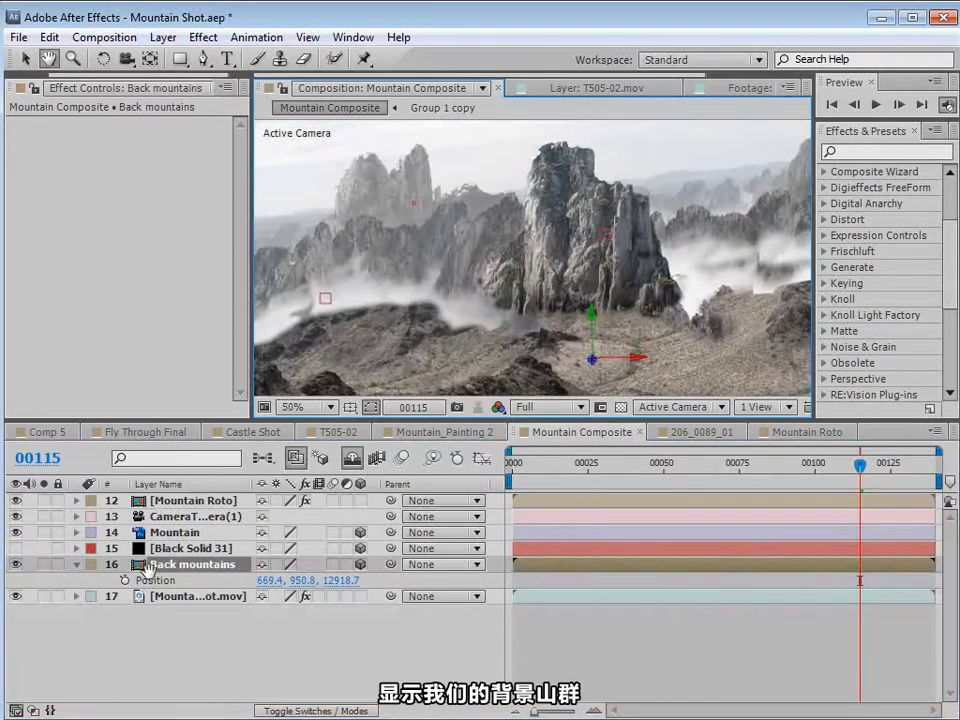
# - Set the Back mountains layer's track matte to Alpha Inverted Matte using the black solid
pyautogui.press('v')
pyautogui.press('F4')
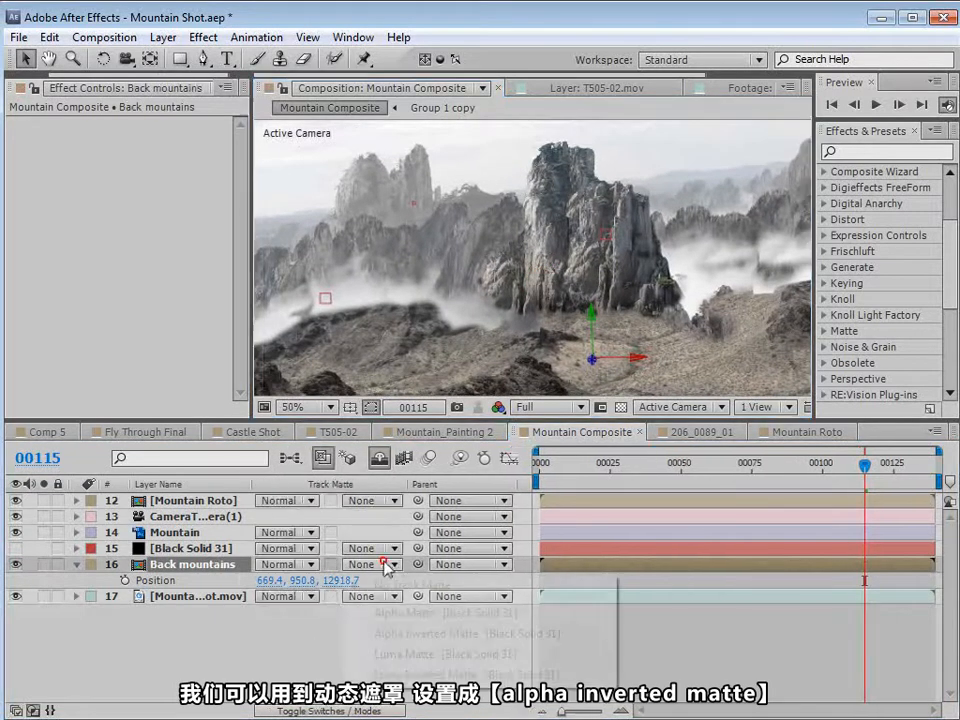
pyautogui.click(372, 564)
pyautogui.click(396, 613)
pyautogui.click(370, 564)
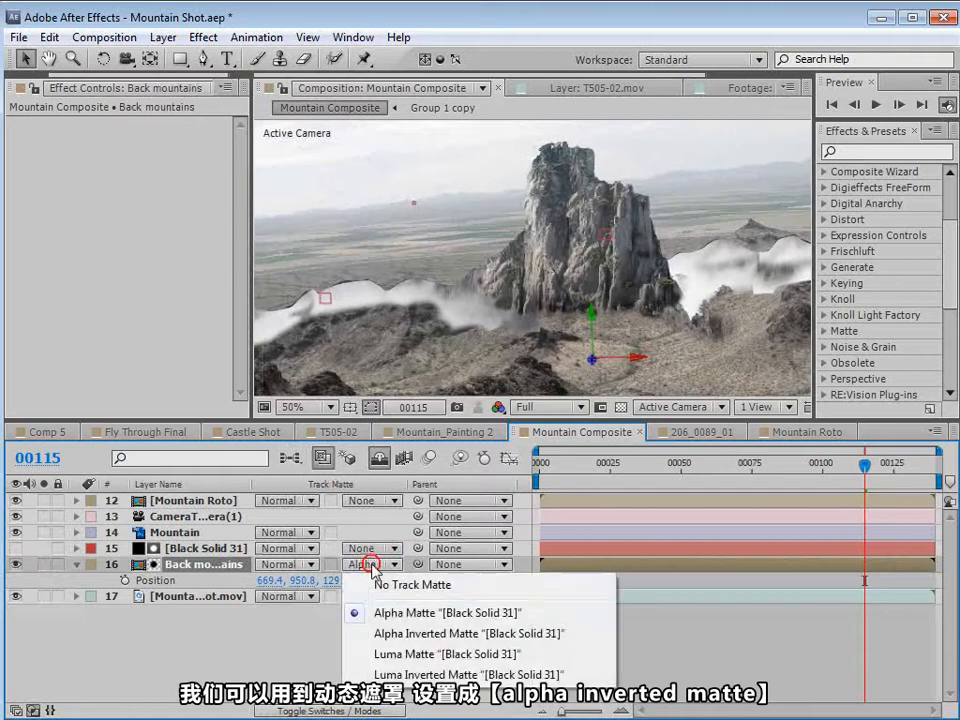
pyautogui.click(438, 636)
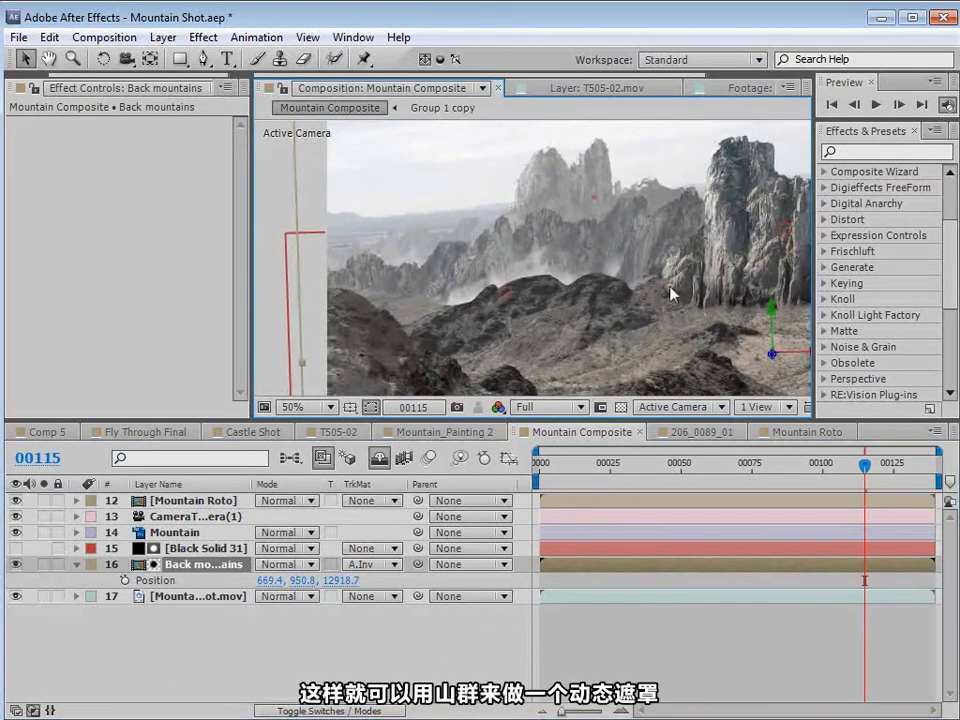
# - Select the Black Solid 31 matte layer at the smooth ridgeline and hide the mask outlines in the viewer
pyautogui.press('h')
pyautogui.scroll(2, 699, 261)
pyautogui.moveTo(467, 313); pyautogui.dragTo(633, 281)
pyautogui.press('v')
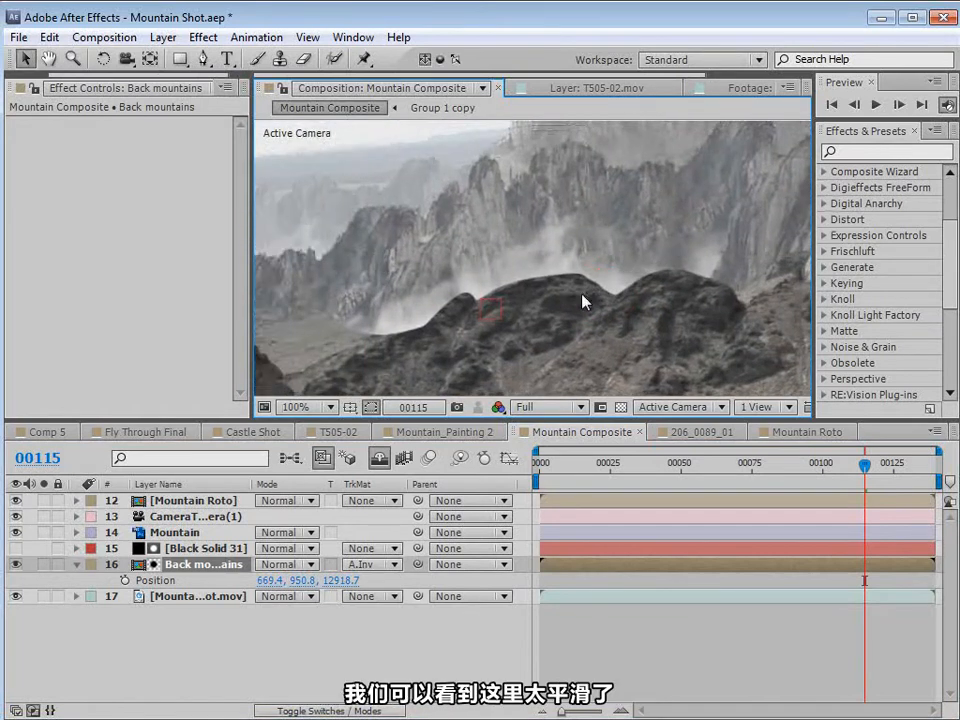
pyautogui.click(198, 537)
pyautogui.click(198, 549)
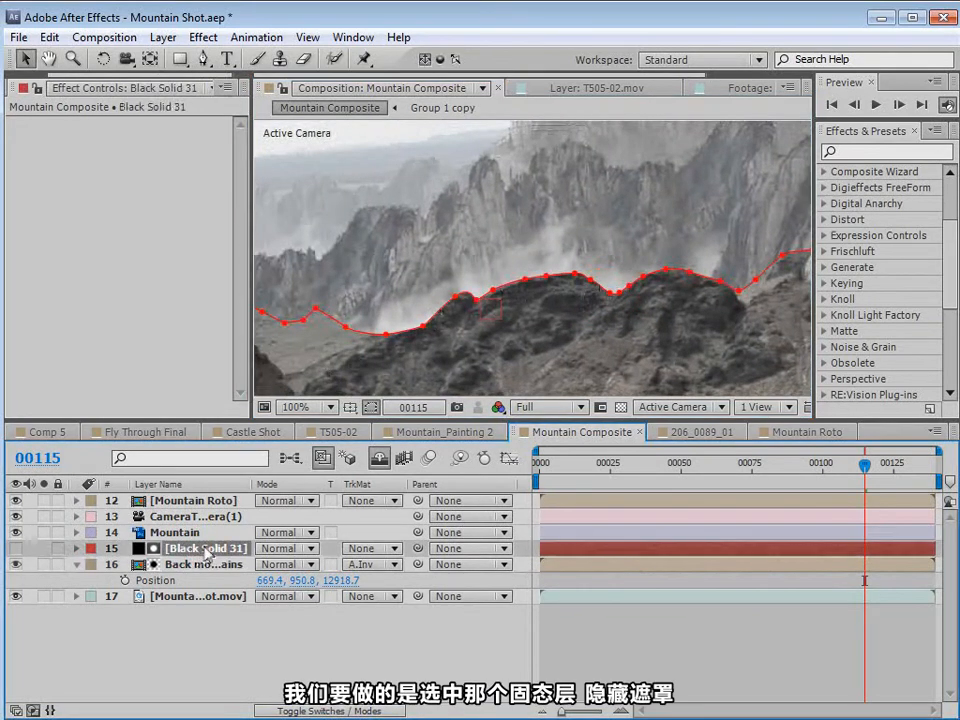
pyautogui.click(370, 407)
# - Find the Roughen Edges effect and apply it to the Black Solid 31 layer
pyautogui.click(862, 152)
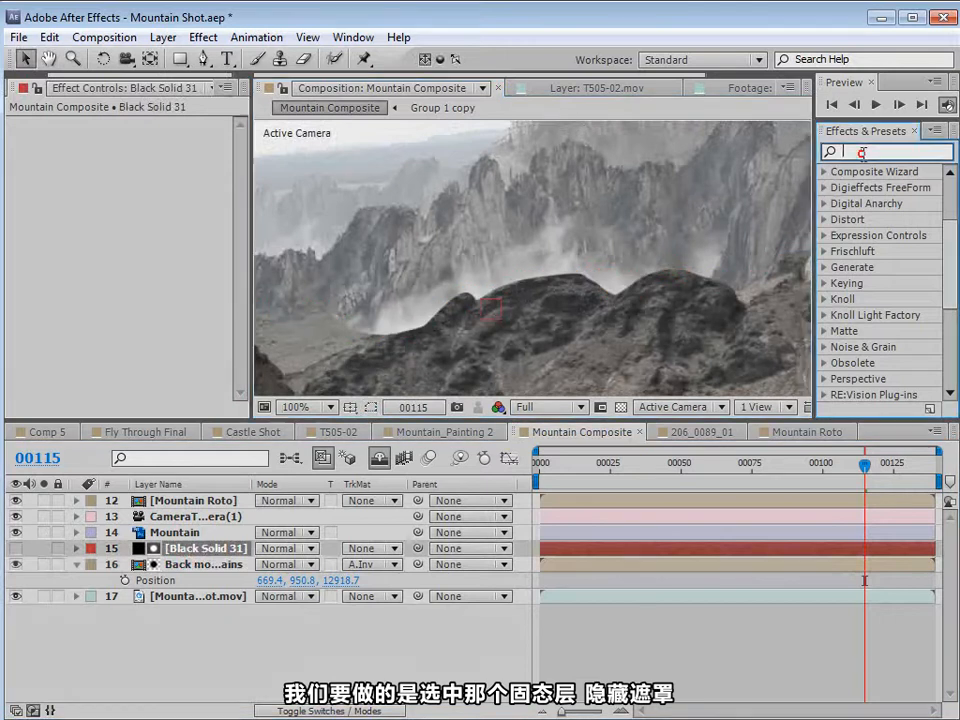
pyautogui.write('rough')
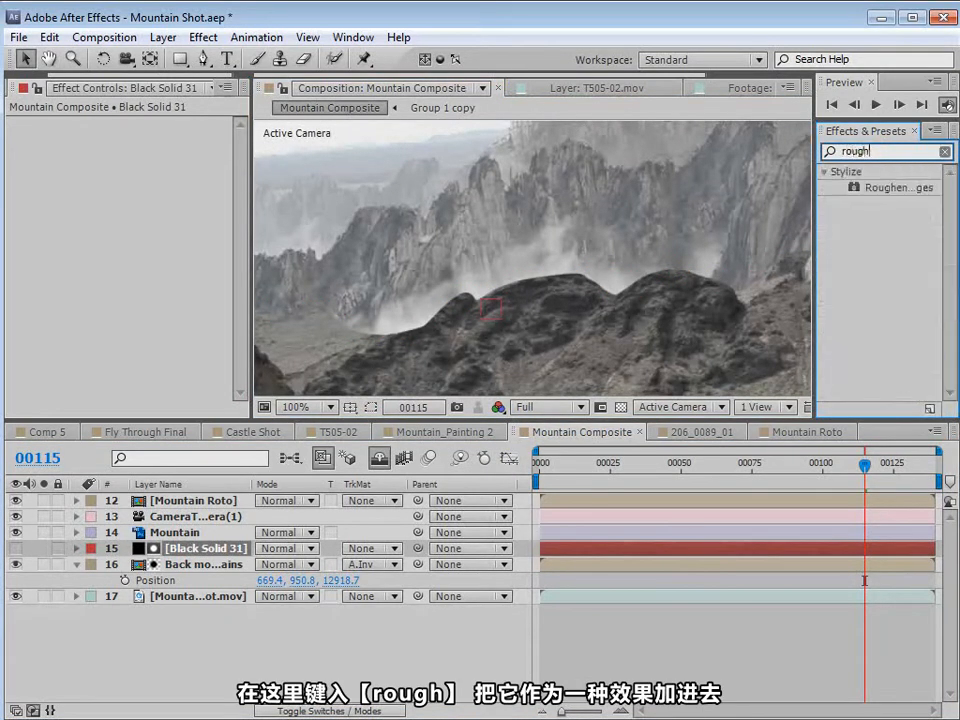
pyautogui.moveTo(817, 232); pyautogui.dragTo(739, 238)
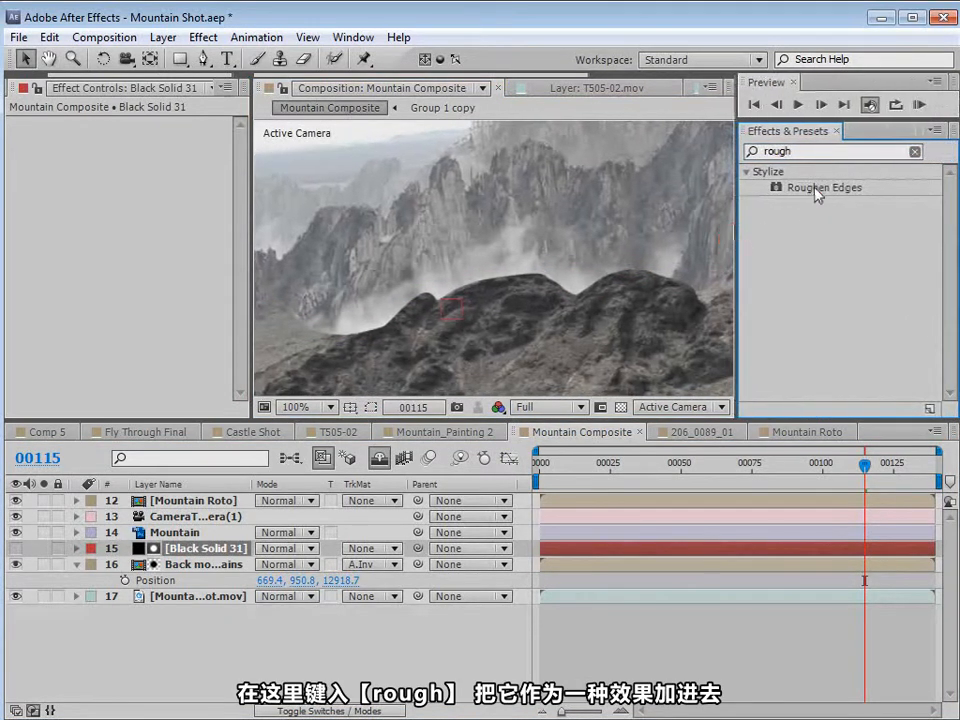
pyautogui.moveTo(818, 187); pyautogui.dragTo(190, 548)
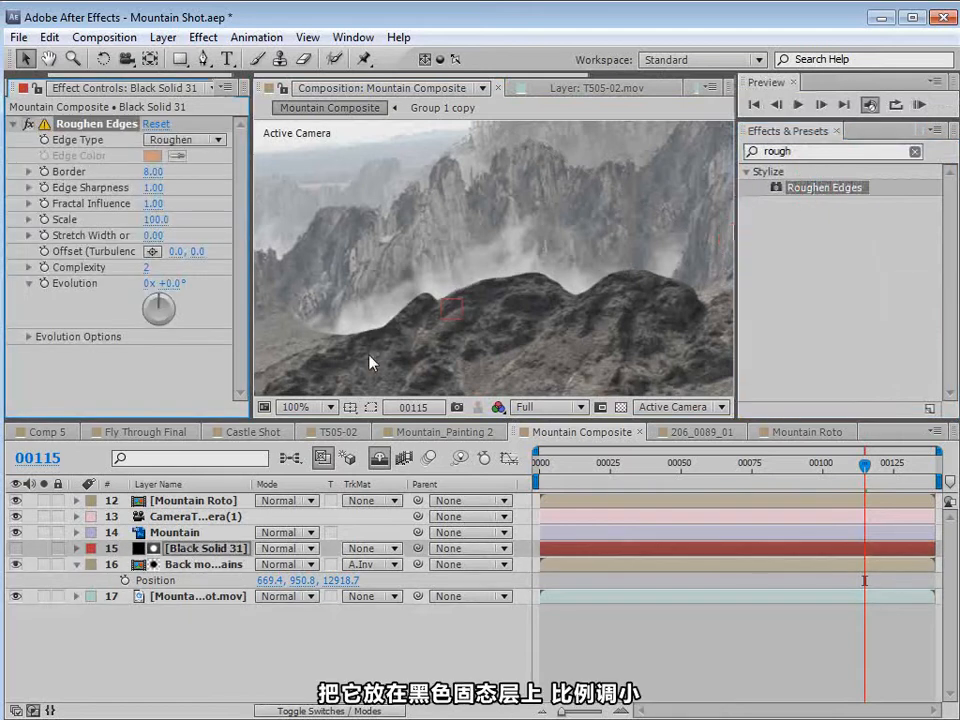
# - Try Roughen Edges on the matte's ridgeline with Scale 17, Edge Sharpness 2.06 and Border 3.90
pyautogui.press('.')
pyautogui.moveTo(525, 304); pyautogui.dragTo(477, 285)
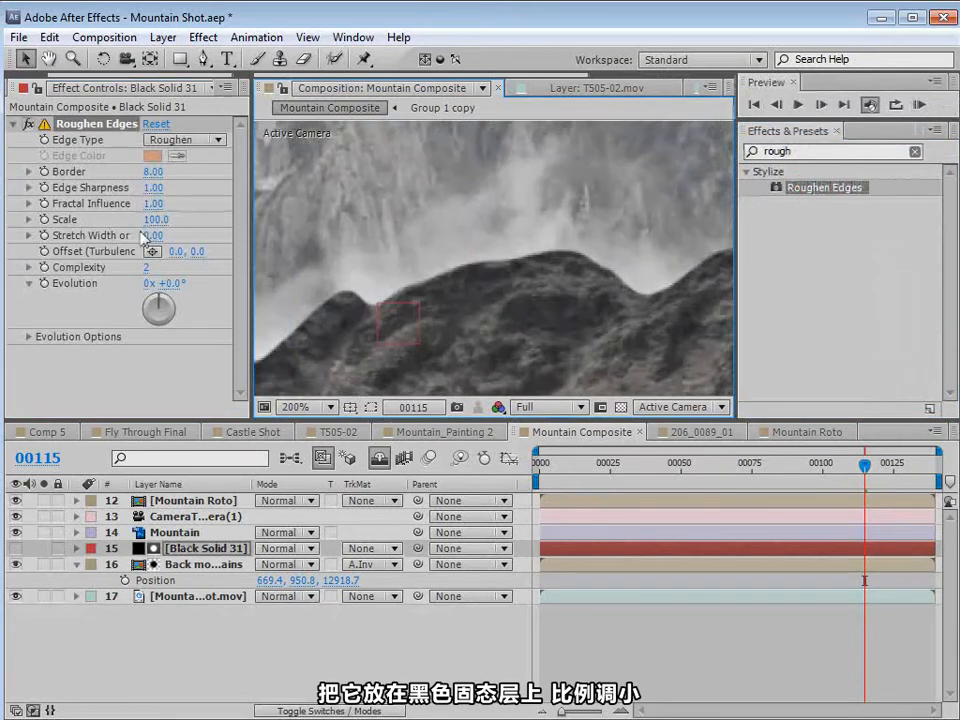
pyautogui.moveTo(132, 219); pyautogui.dragTo(54, 219)
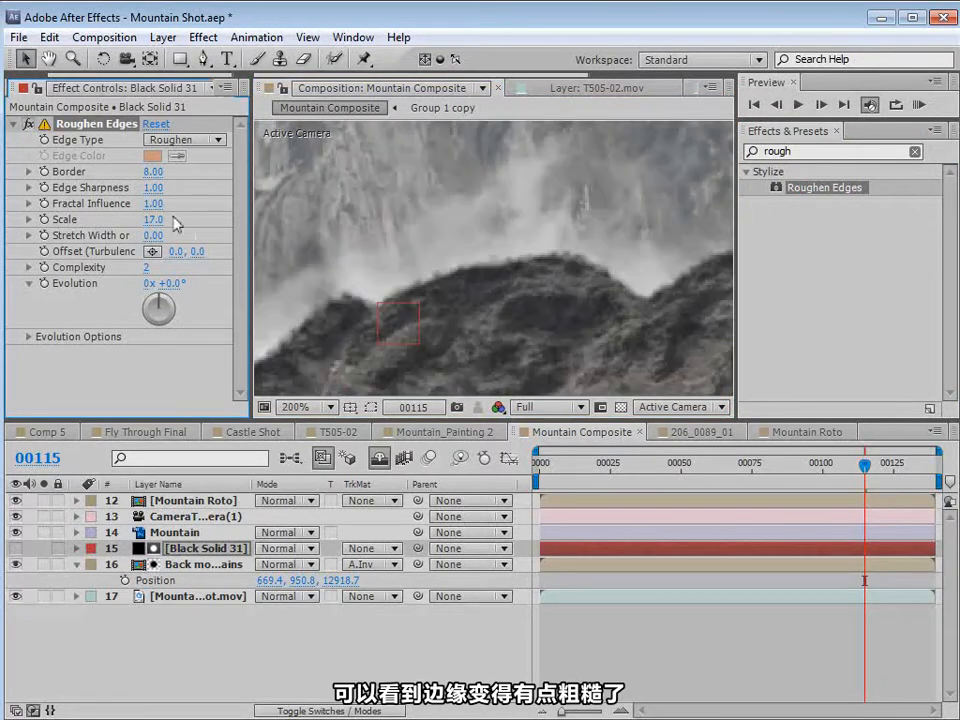
pyautogui.moveTo(152, 187); pyautogui.dragTo(237, 181)
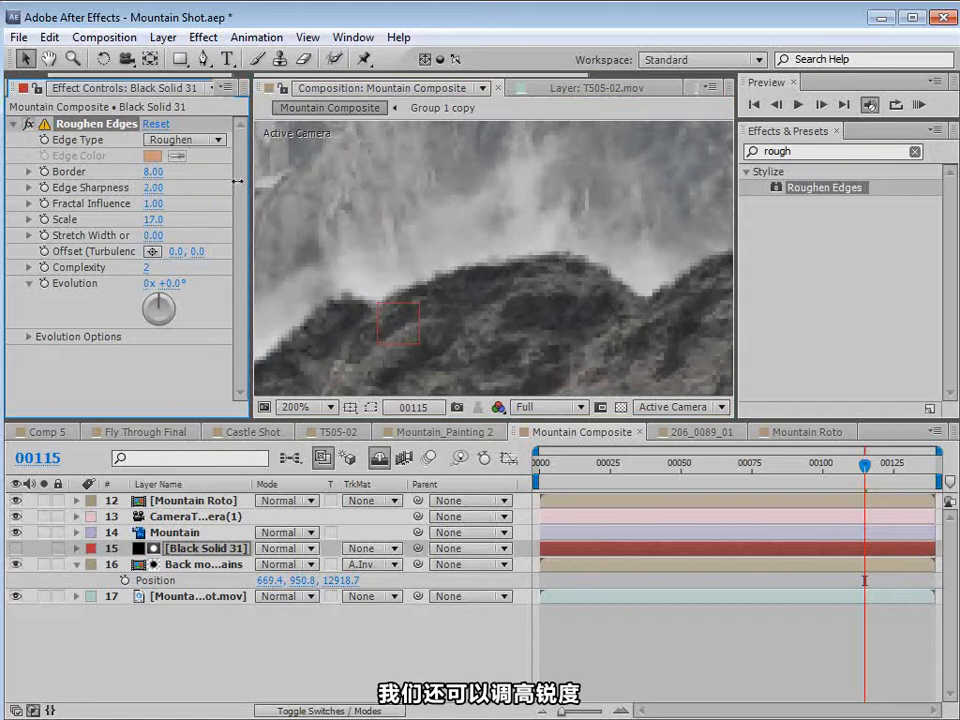
pyautogui.moveTo(152, 171); pyautogui.dragTo(185, 176)
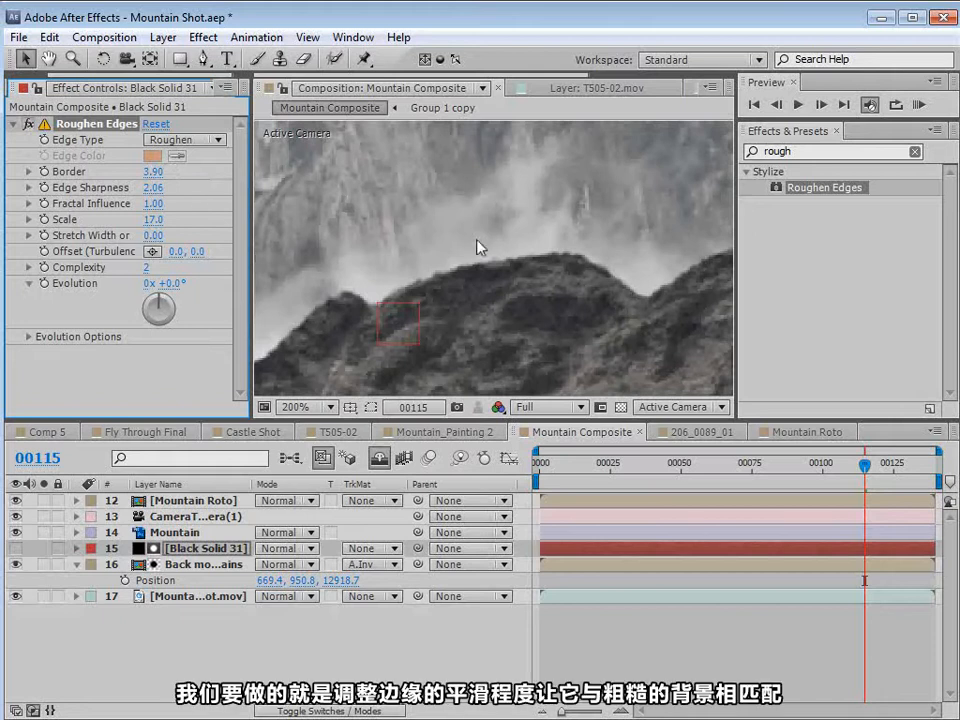
# - Refine the black solid's Roughen Edges to Scale 15, Border 6.60 and Edge Sharpness 2.16, and check the ridgeline
pyautogui.press('space')
pyautogui.moveTo(476, 244); pyautogui.dragTo(529, 228)
pyautogui.moveTo(573, 335); pyautogui.dragTo(455, 279)
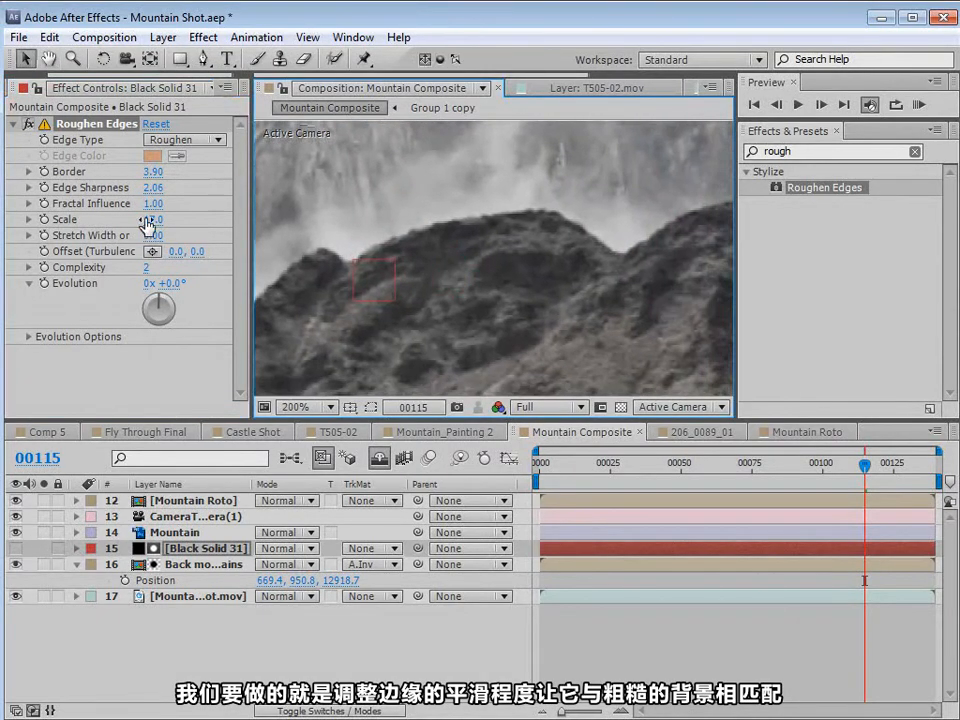
pyautogui.moveTo(150, 219); pyautogui.dragTo(152, 182)
pyautogui.scroll(-1, 482, 281)
pyautogui.press('space')
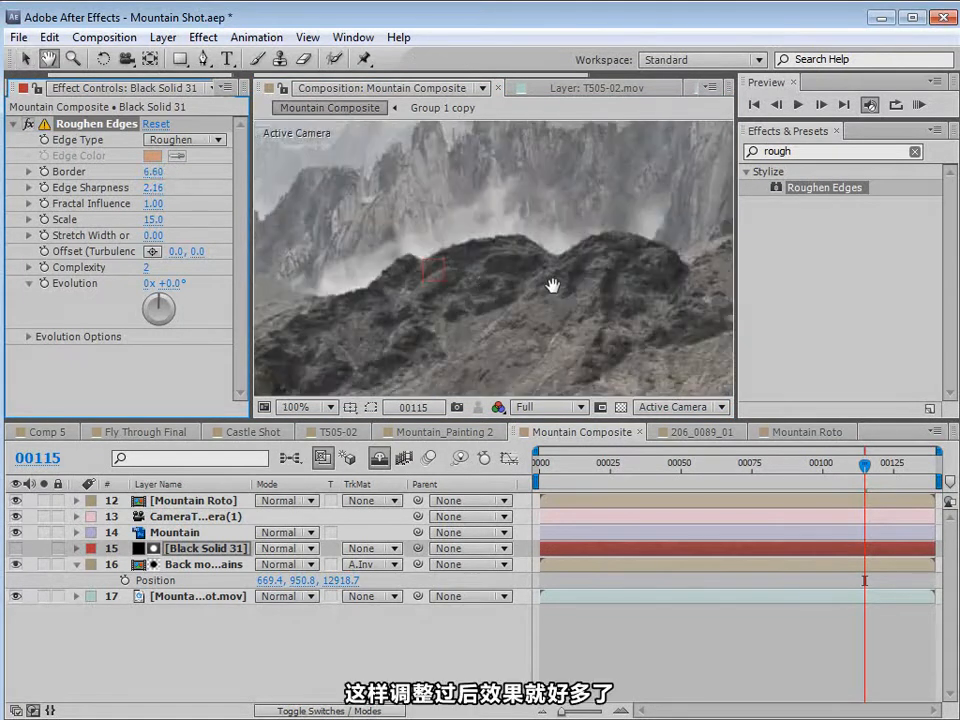
pyautogui.moveTo(553, 281); pyautogui.dragTo(510, 242)
pyautogui.scroll(-1, 484, 285)
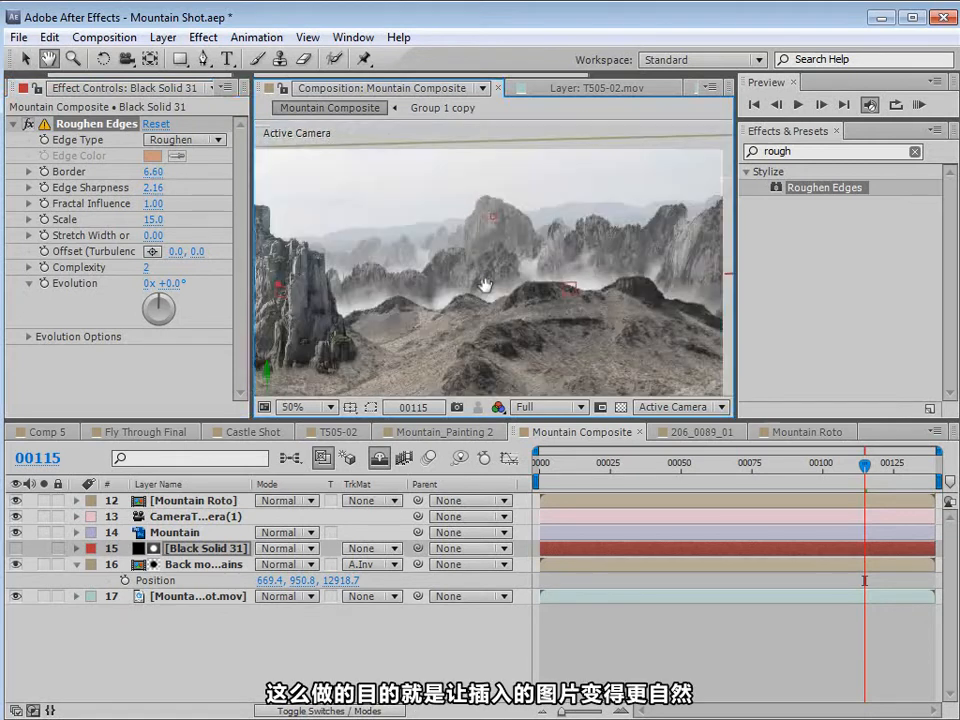
pyautogui.moveTo(484, 285); pyautogui.dragTo(514, 266)
pyautogui.scroll(-1, 514, 266)
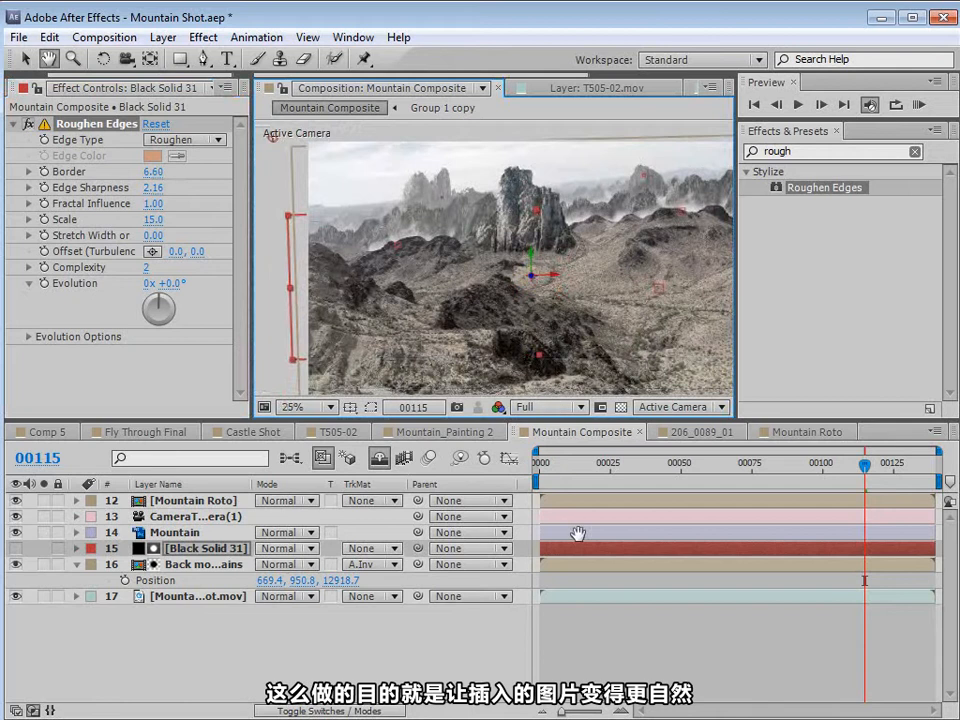
pyautogui.click(628, 617)
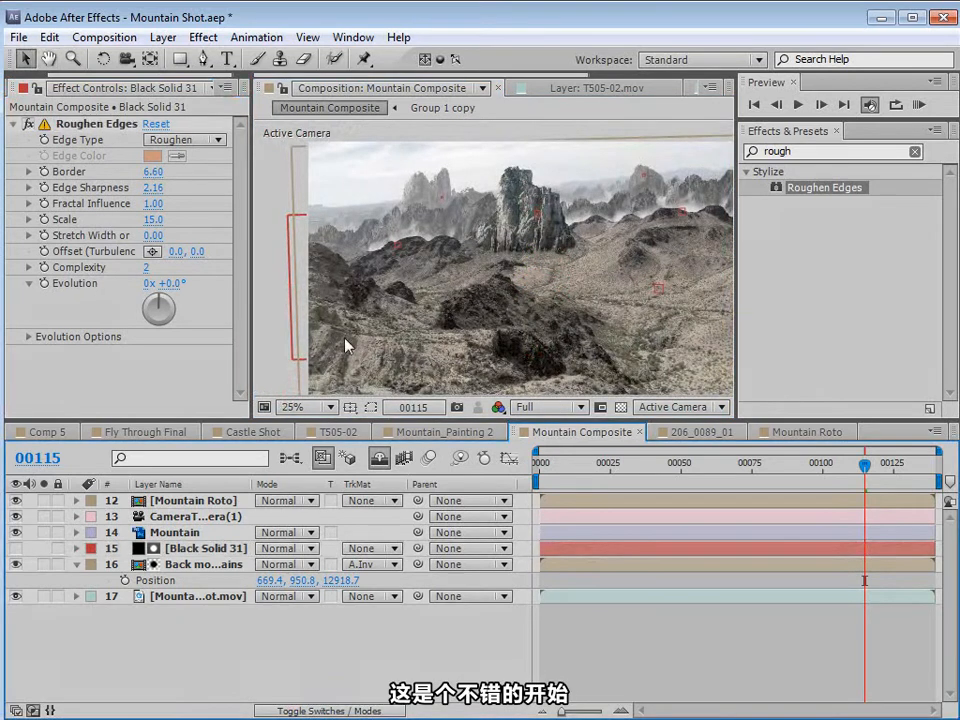
# - Apply Curves to the Back mountains layer and pull the RGB midtones down to darken it
pyautogui.click(179, 566)
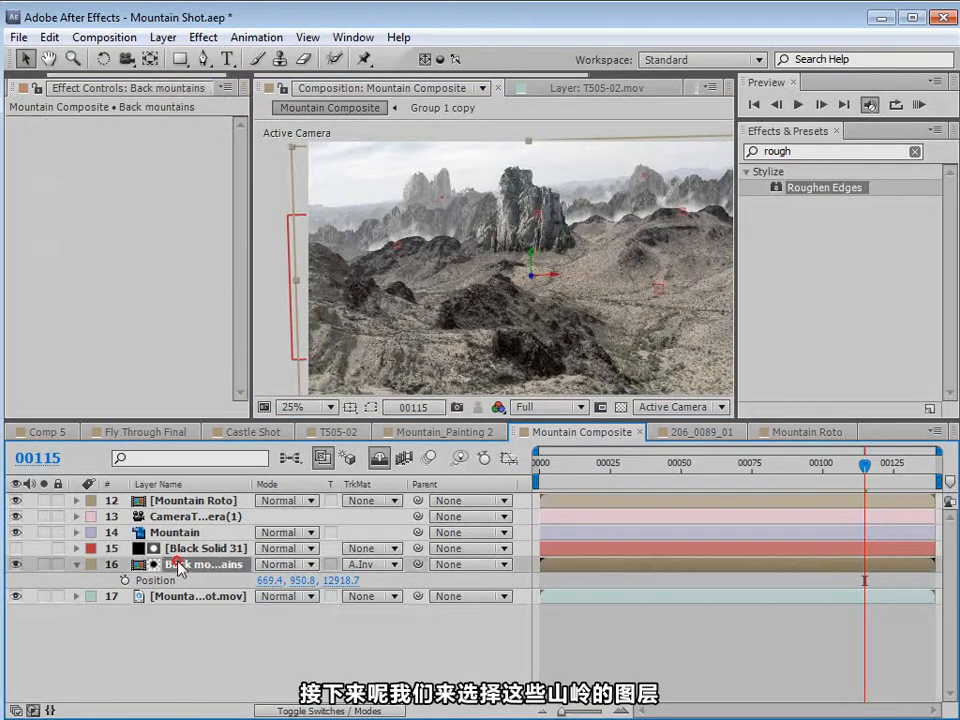
pyautogui.click(205, 38)
pyautogui.moveTo(266, 208)
pyautogui.click(495, 540)
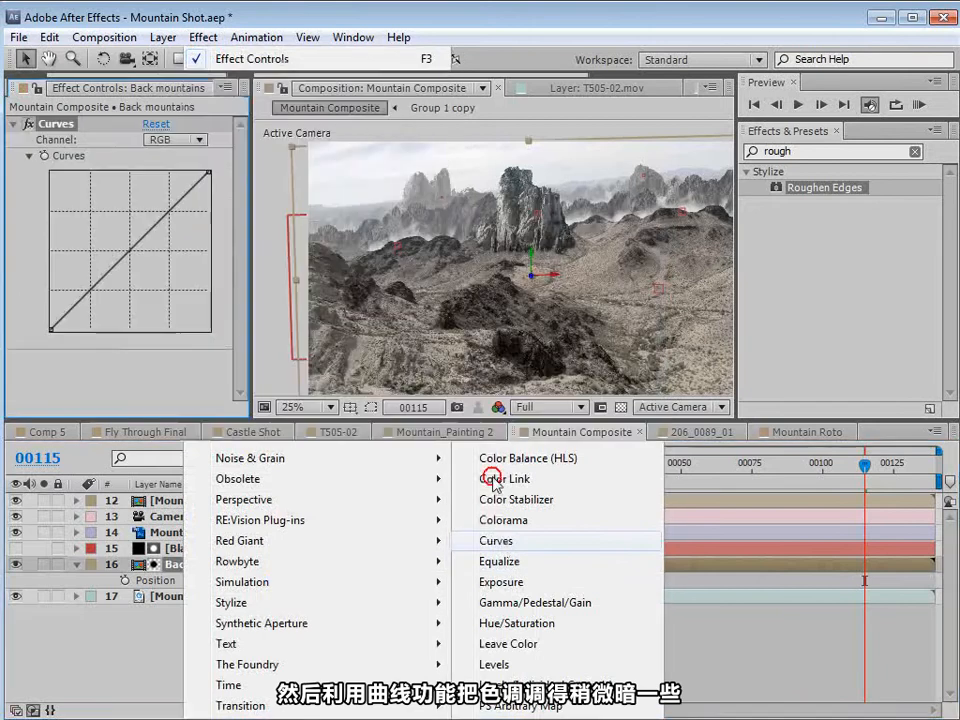
pyautogui.scroll(1, 505, 198)
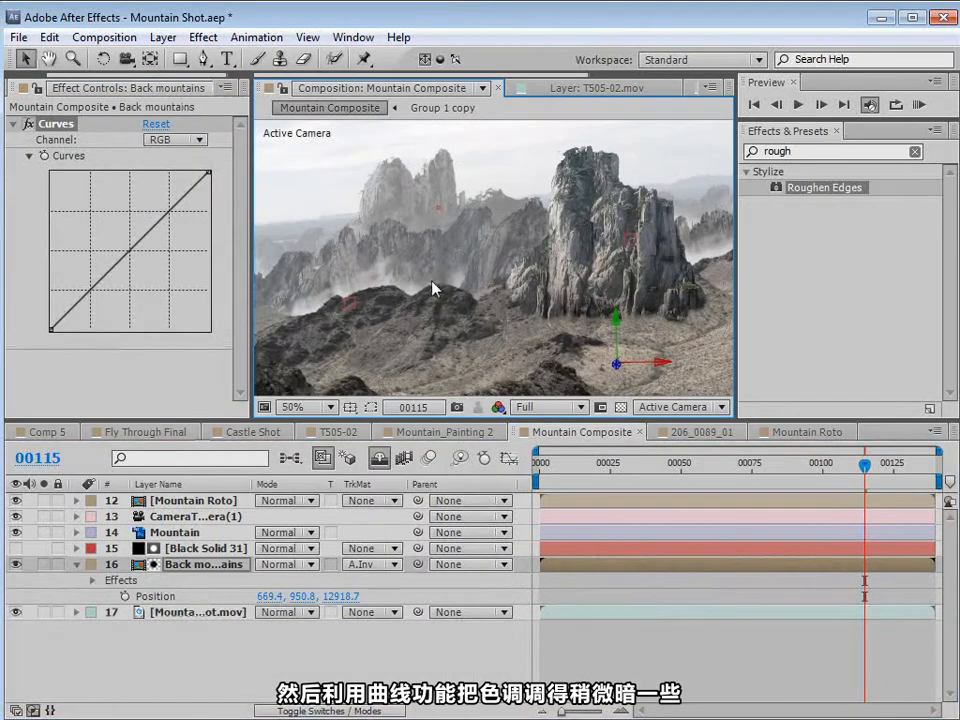
pyautogui.click(133, 255)
pyautogui.moveTo(133, 257); pyautogui.dragTo(146, 258)
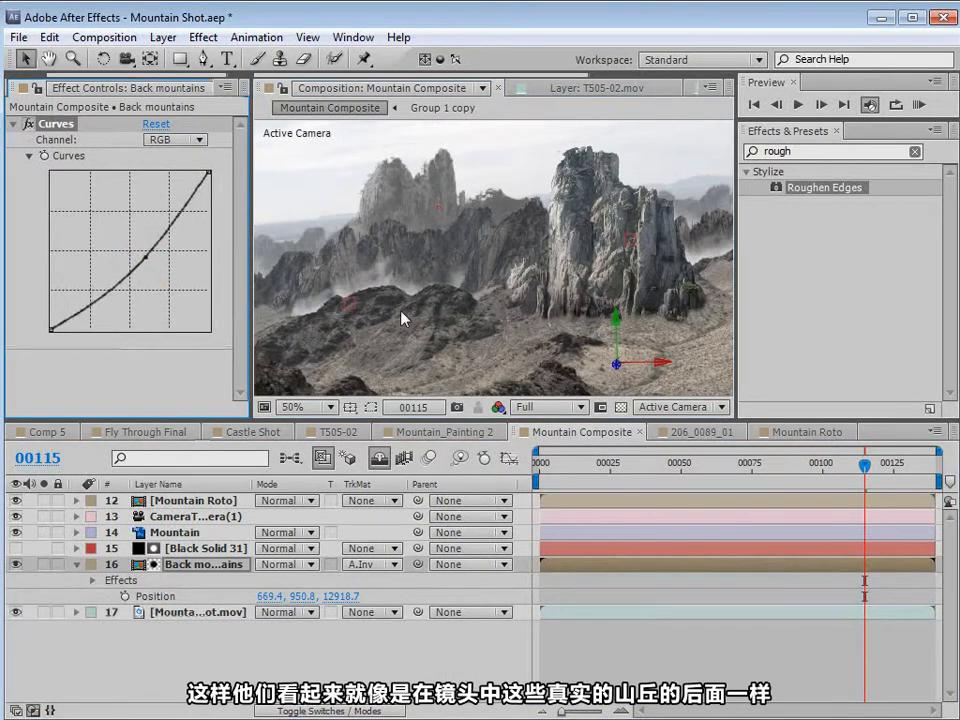
# - Ease the Back mountains midtone curve up slightly and add a second curve point in the shadows
pyautogui.scroll(-1, 664, 296)
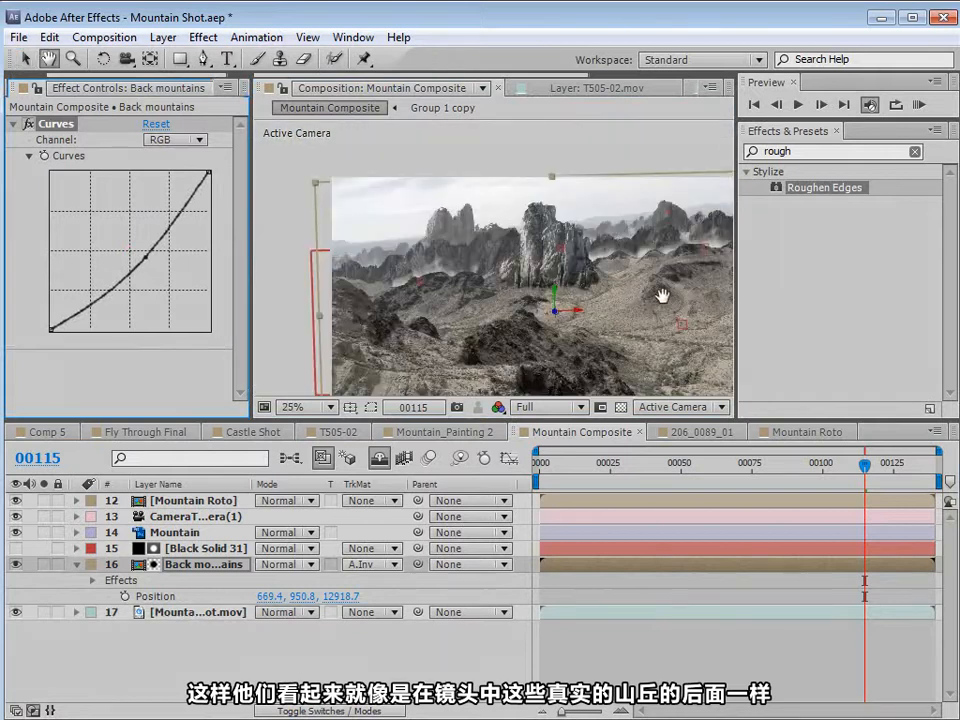
pyautogui.scroll(1, 534, 257)
pyautogui.moveTo(147, 257); pyautogui.dragTo(143, 257)
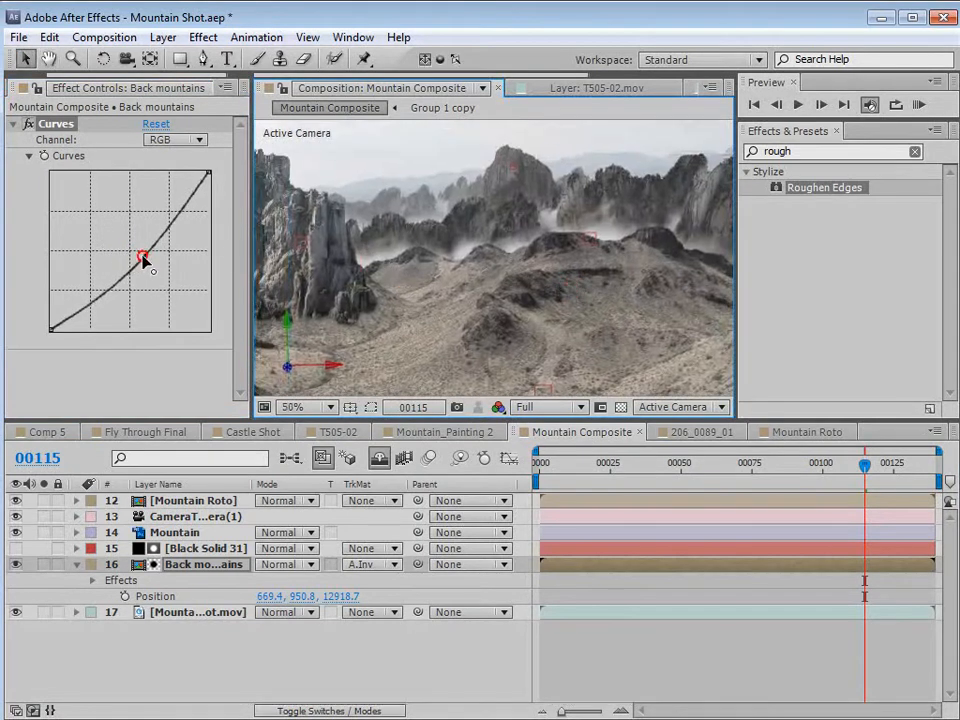
pyautogui.click(141, 256)
pyautogui.click(99, 296)
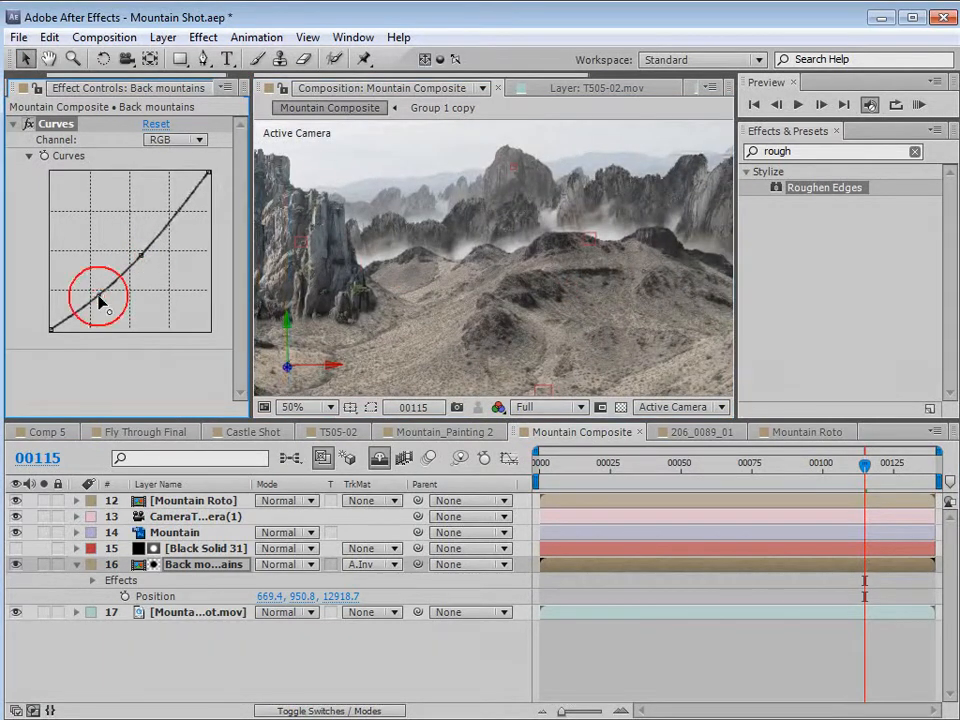
pyautogui.press('space')
pyautogui.scroll(-1, 446, 253)
pyautogui.moveTo(380, 293); pyautogui.dragTo(543, 261)
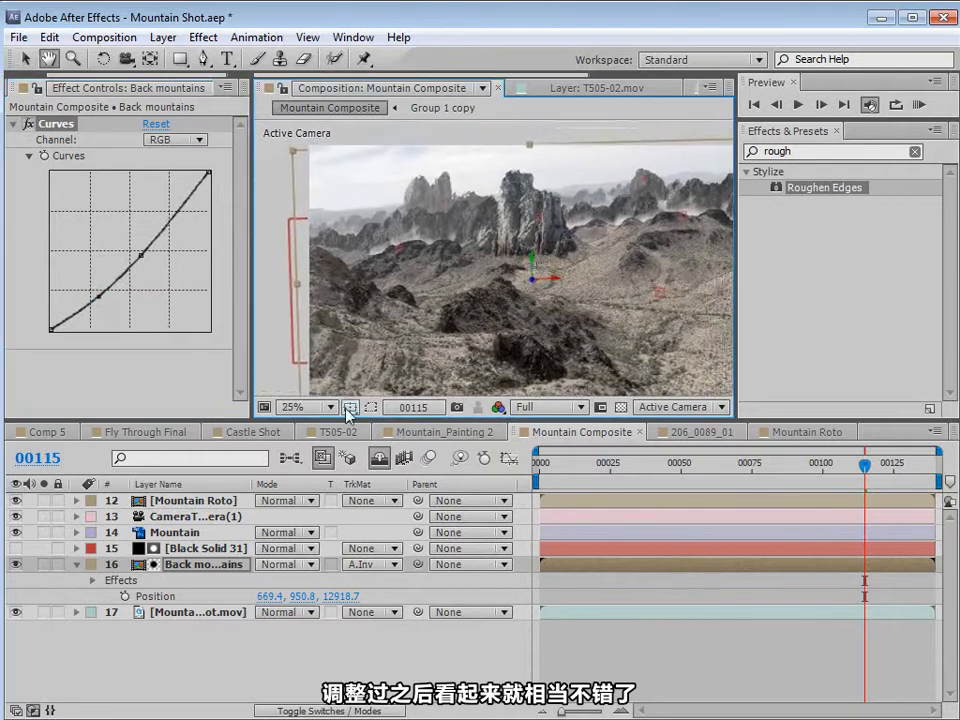
# - Apply Curves to the Mountain layer, lowering its midtones and white point to tone down the bright highlights
pyautogui.click(181, 536)
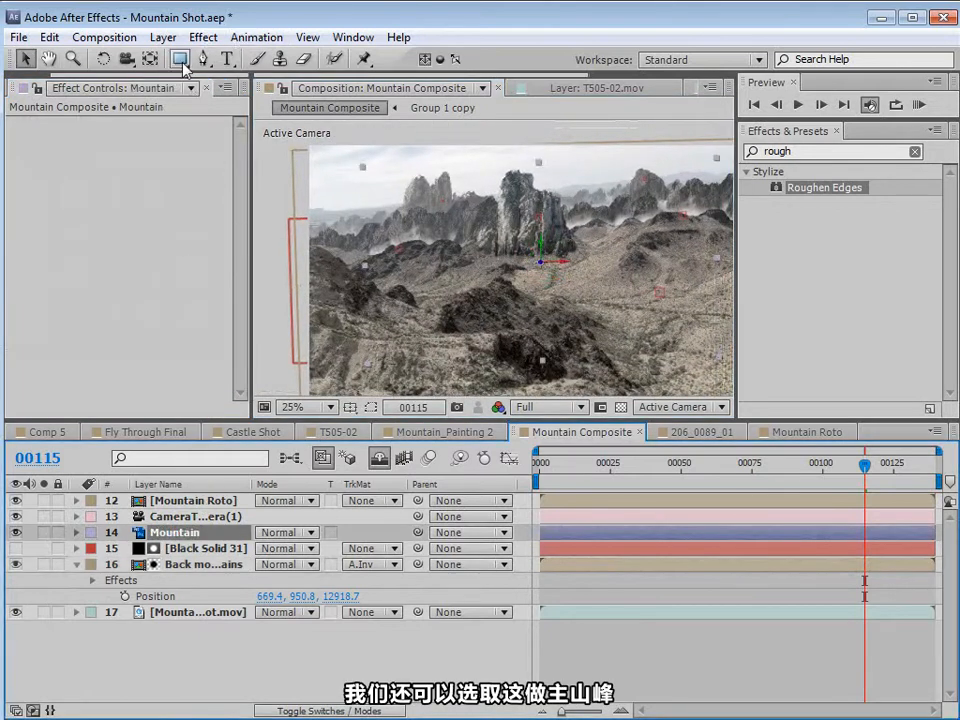
pyautogui.click(203, 37)
pyautogui.moveTo(347, 214)
pyautogui.click(490, 541)
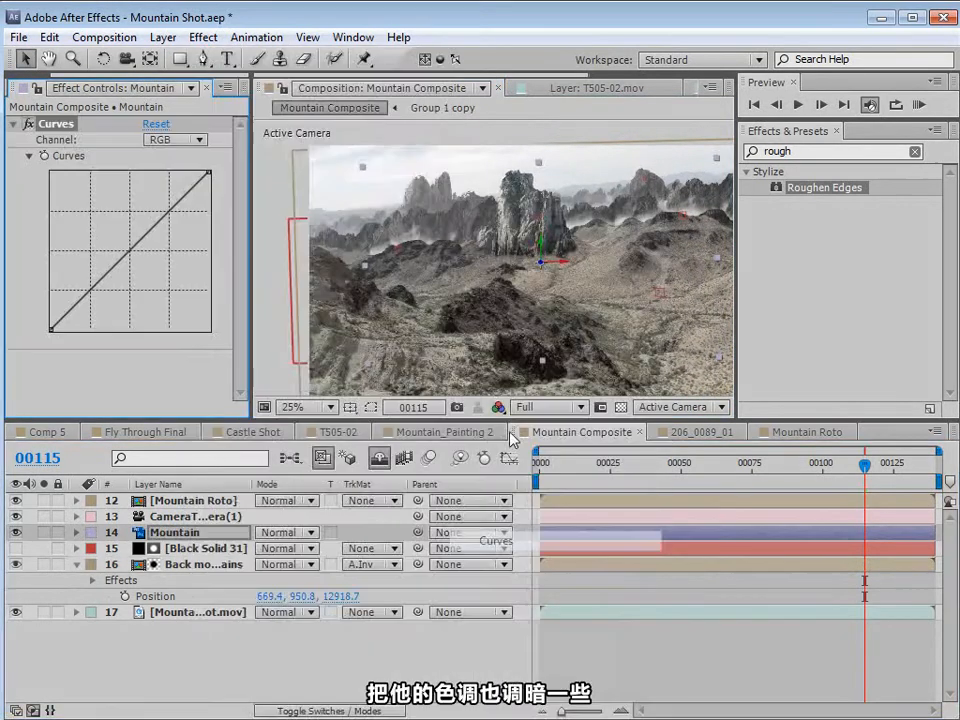
pyautogui.scroll(1, 553, 266)
pyautogui.press('space')
pyautogui.moveTo(130, 250); pyautogui.dragTo(133, 259)
pyautogui.moveTo(209, 171)
pyautogui.mouseDown()
pyautogui.moveTo(207, 214)
pyautogui.moveTo(209, 180)
pyautogui.mouseUp()
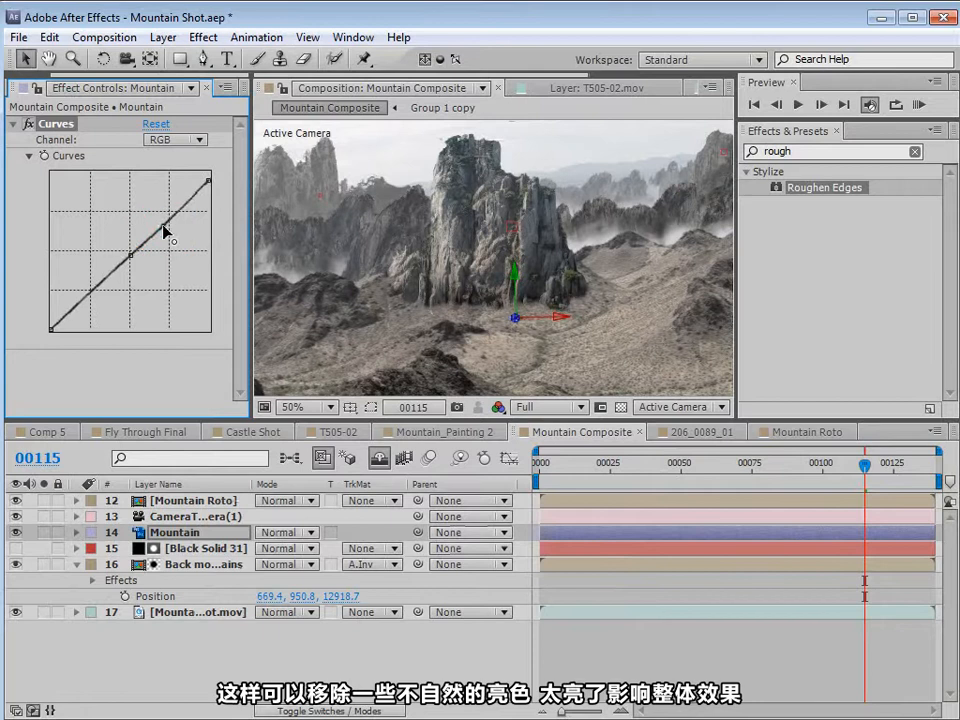
pyautogui.moveTo(131, 257); pyautogui.dragTo(127, 261)
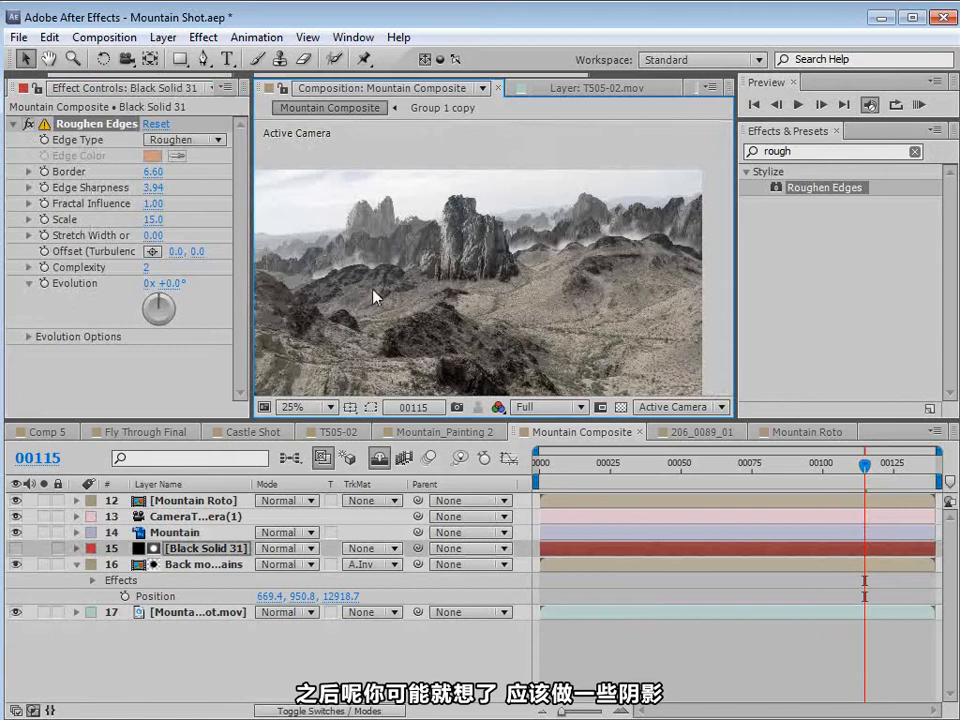
# - Examine the main mountain and the ground around its base, switching the Mountain layer off and on to compare
pyautogui.scroll(2, 484, 300)
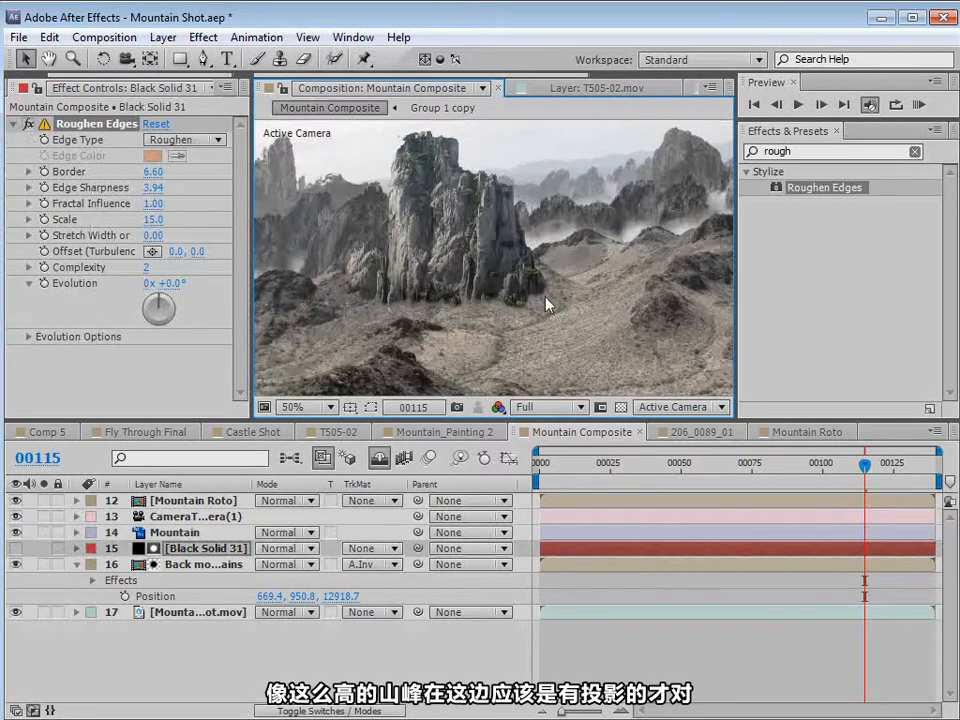
pyautogui.scroll(-2, 454, 281)
pyautogui.moveTo(454, 281); pyautogui.dragTo(566, 306)
pyautogui.scroll(2, 480, 260)
pyautogui.press('v')
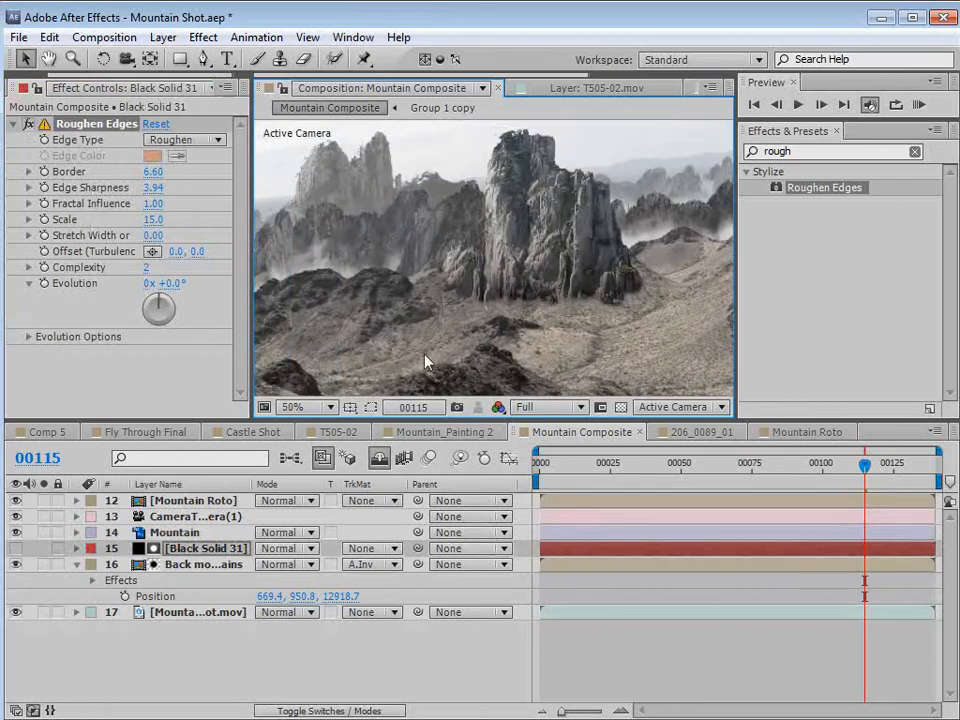
pyautogui.click(200, 503)
pyautogui.click(152, 549)
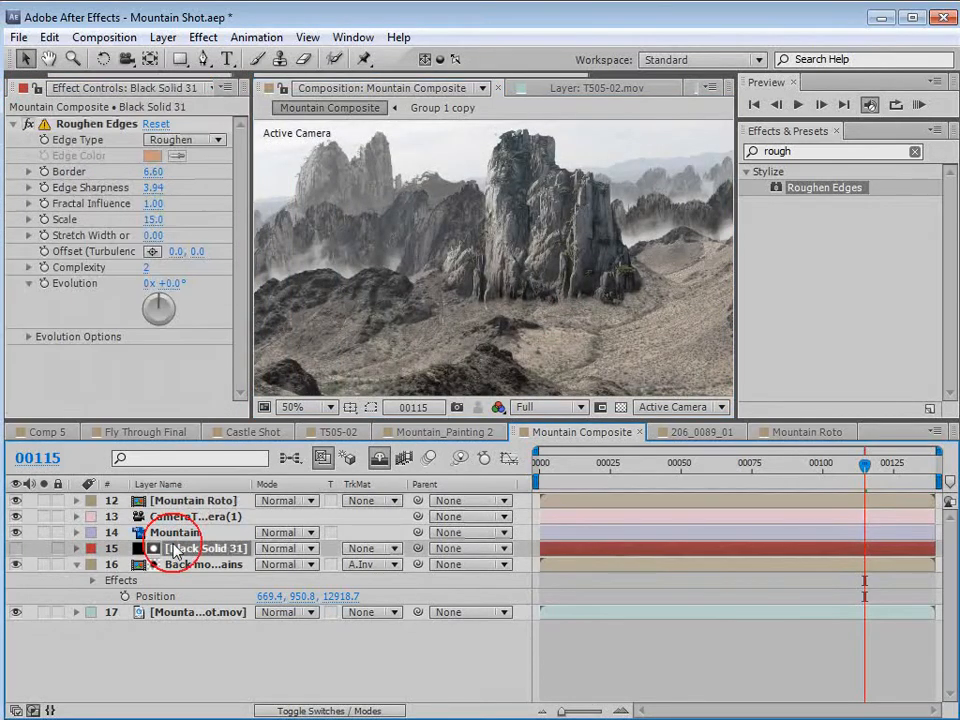
pyautogui.click(172, 535)
pyautogui.click(15, 532)
pyautogui.click(15, 532)
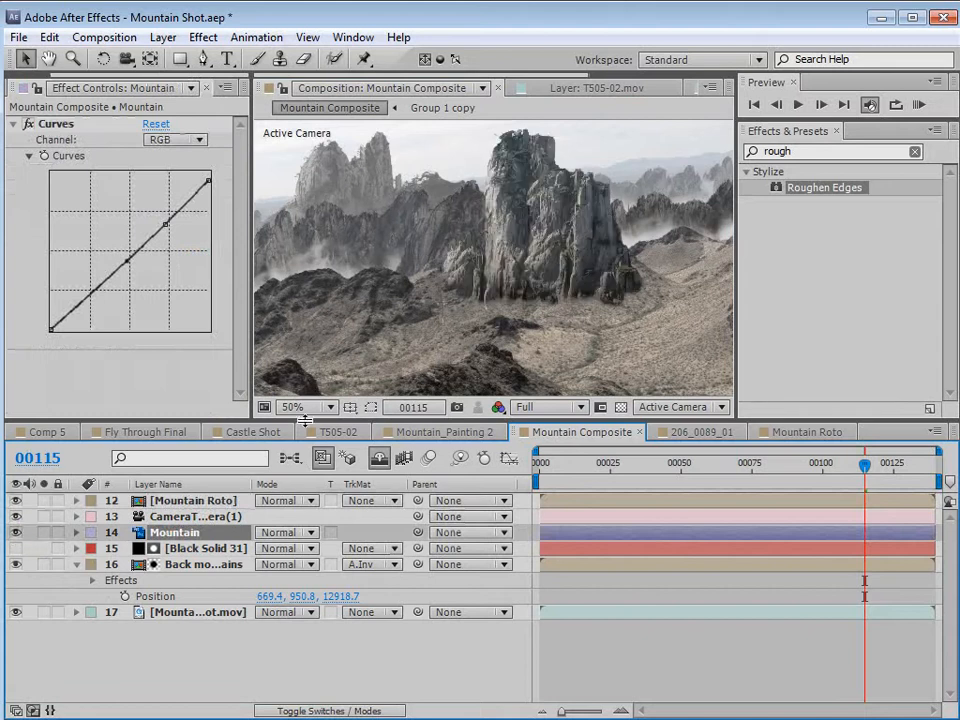
pyautogui.scroll(-2, 460, 258)
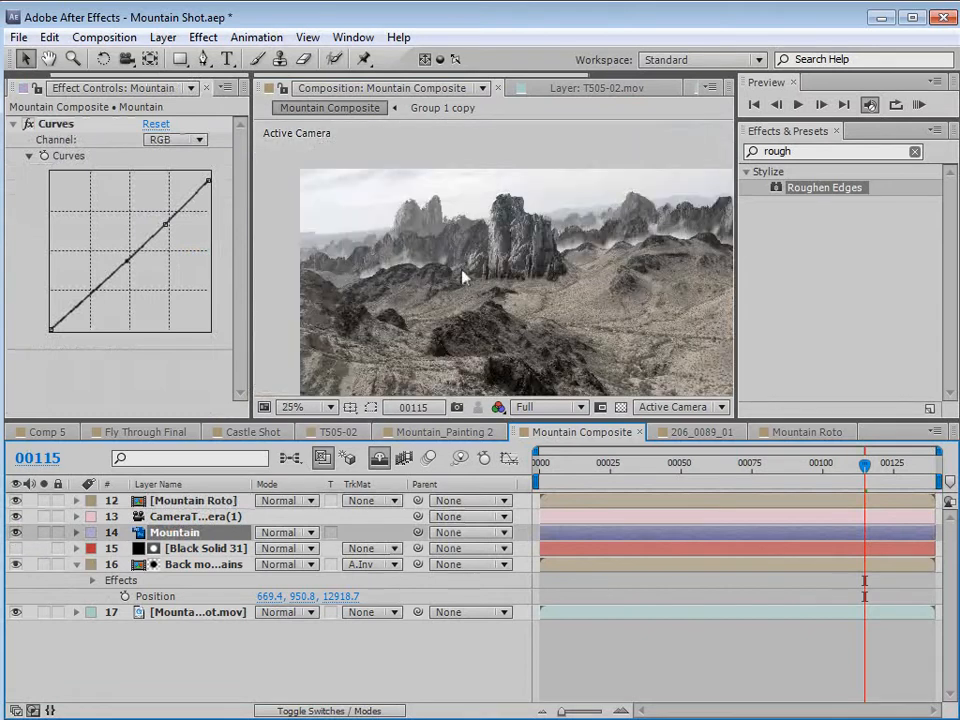
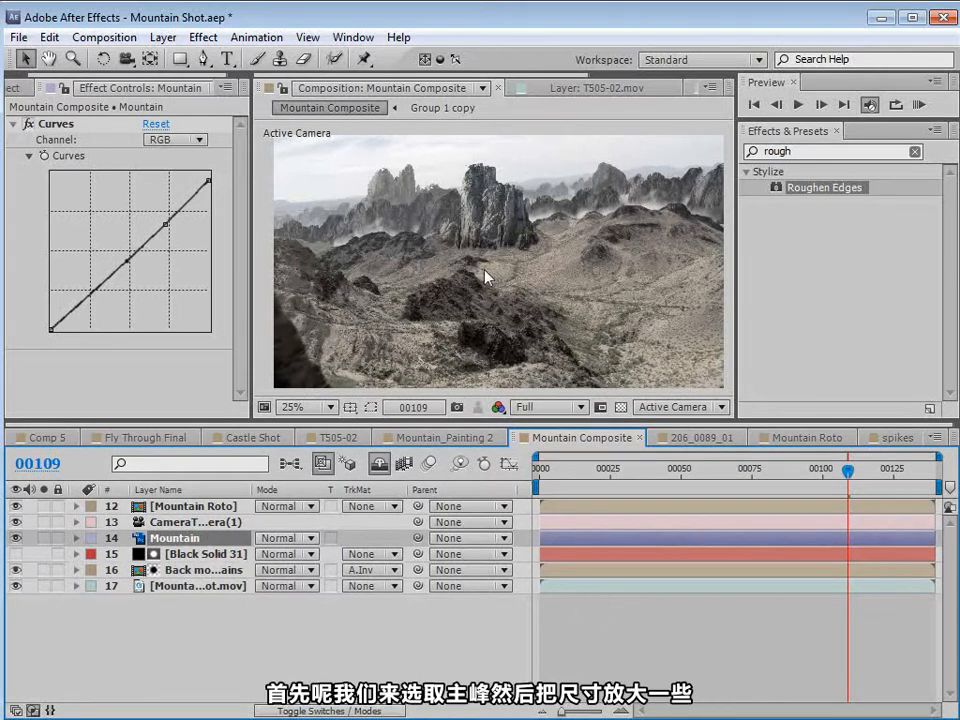
# - Scale the Mountain layer up uniformly to 449.7%
pyautogui.press('s')
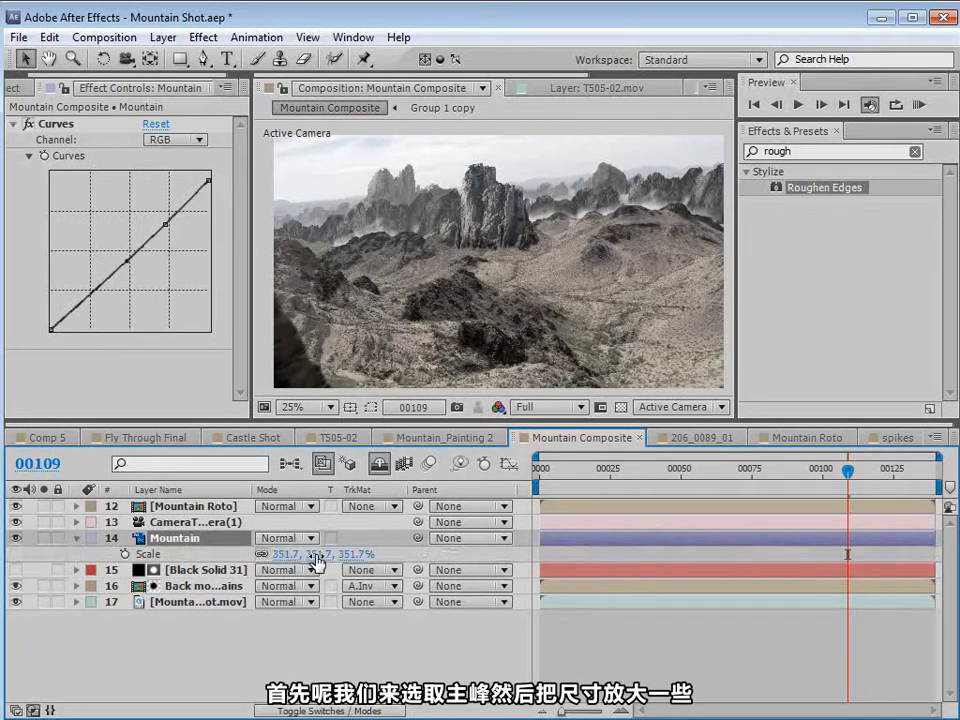
pyautogui.moveTo(316, 563); pyautogui.dragTo(408, 556)
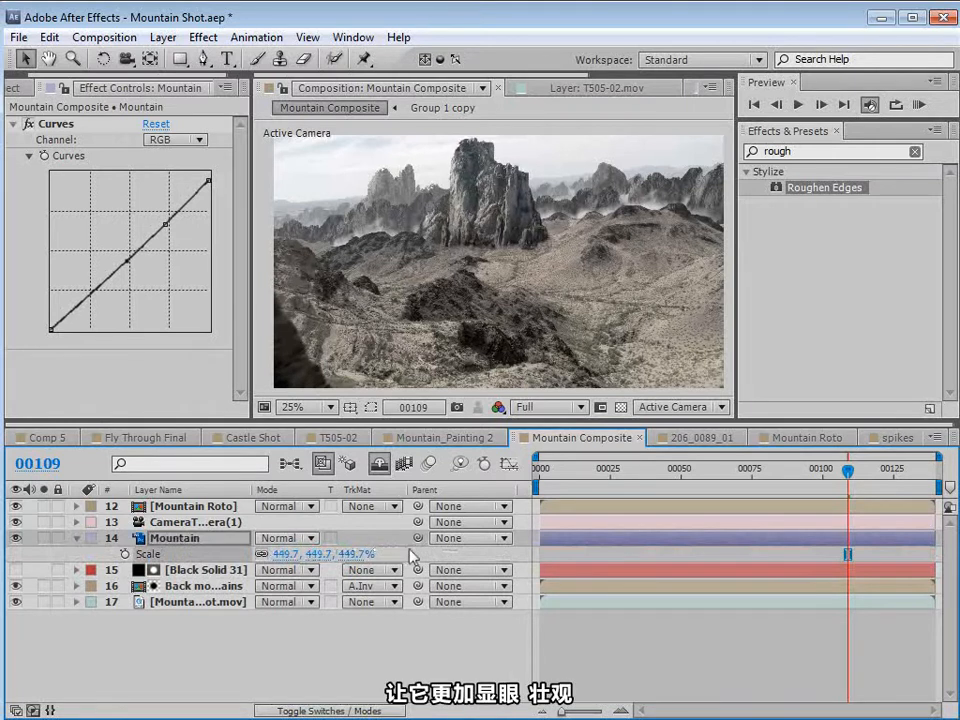
# - Examine the foreground rock matte at frame 75 in the Mountain Roto composition, checking its upper edge and the Black Solid 30 mask keyframes
pyautogui.moveTo(848, 470); pyautogui.dragTo(755, 479)
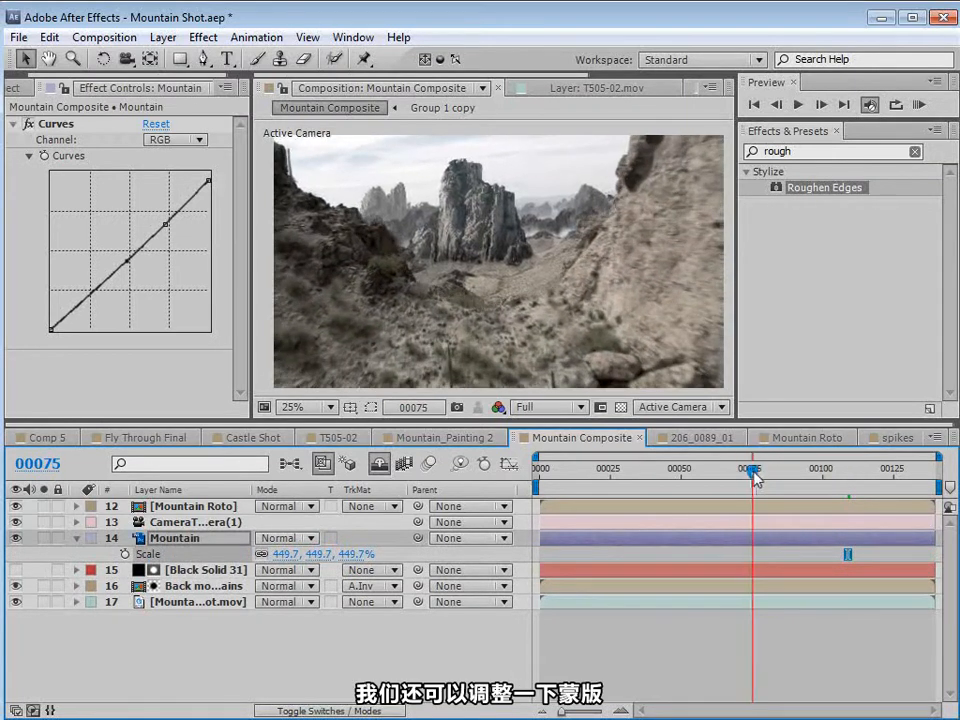
pyautogui.click(707, 505)
pyautogui.click(712, 519)
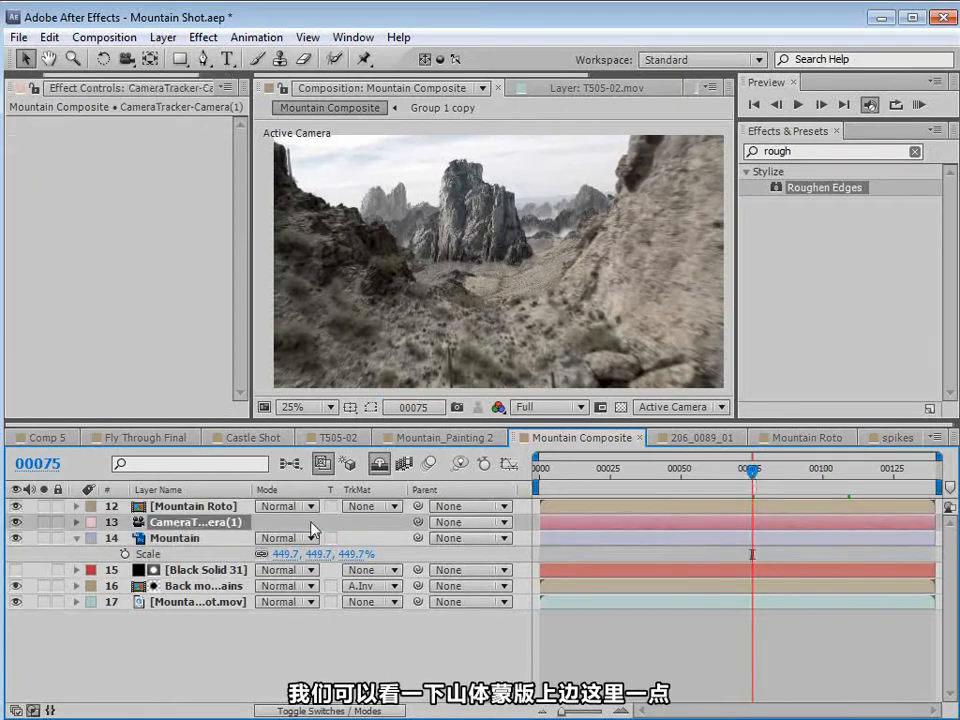
pyautogui.doubleClick(221, 510)
pyautogui.scroll(1, 570, 200)
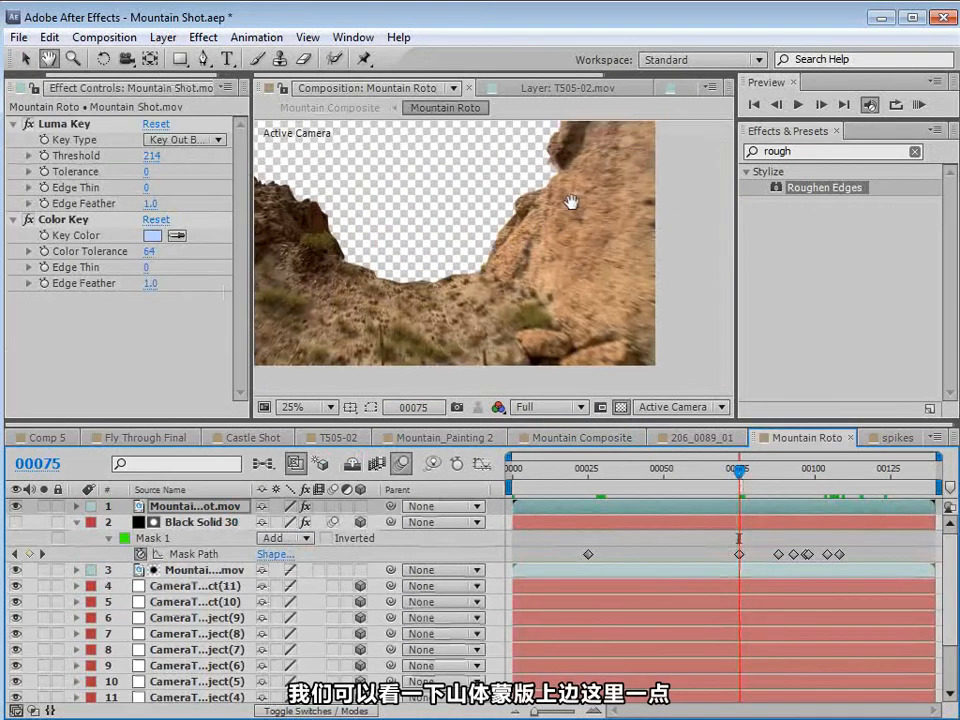
pyautogui.click(758, 524)
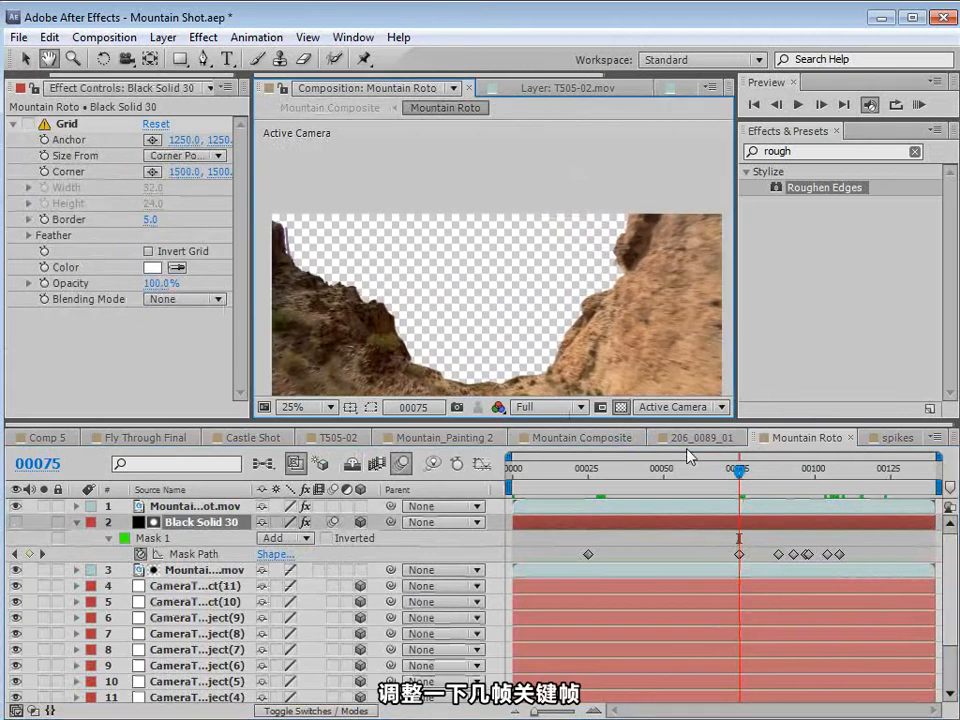
pyautogui.click(585, 437)
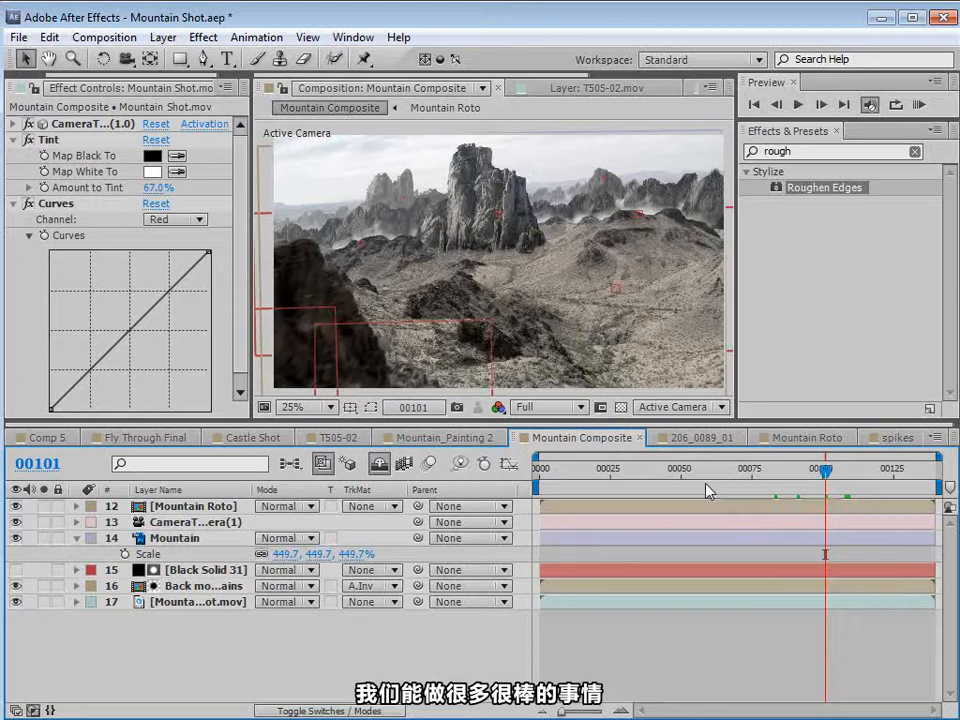
# - Display the footage's CameraTracker points and create a null object from a track point on the dark foreground hill at frame 107
pyautogui.moveTo(747, 470); pyautogui.dragTo(853, 474)
pyautogui.click(205, 604)
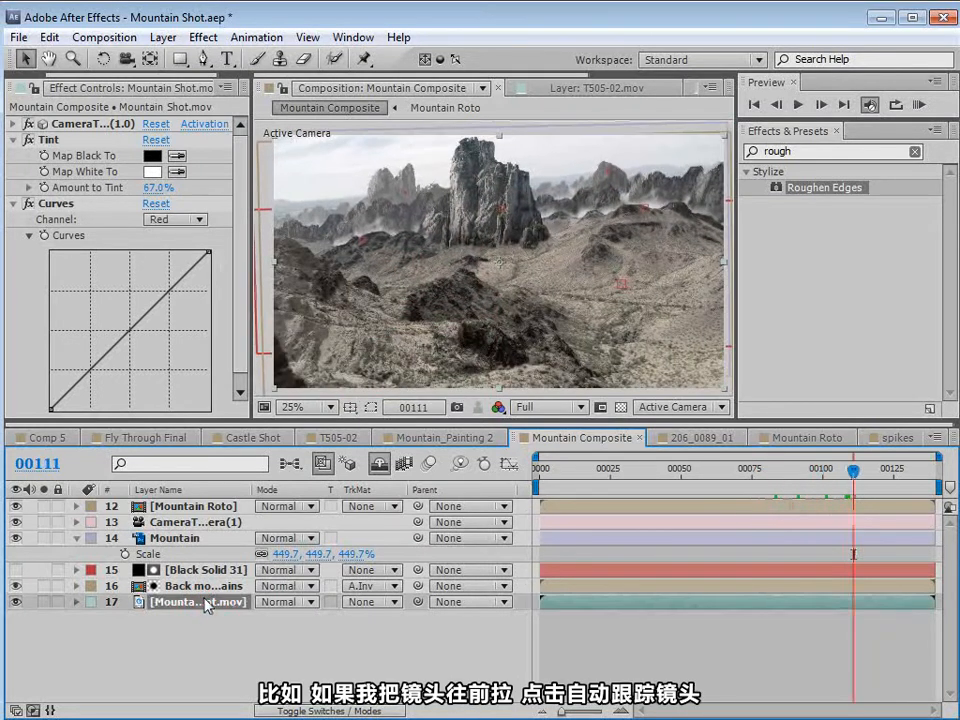
pyautogui.click(89, 128)
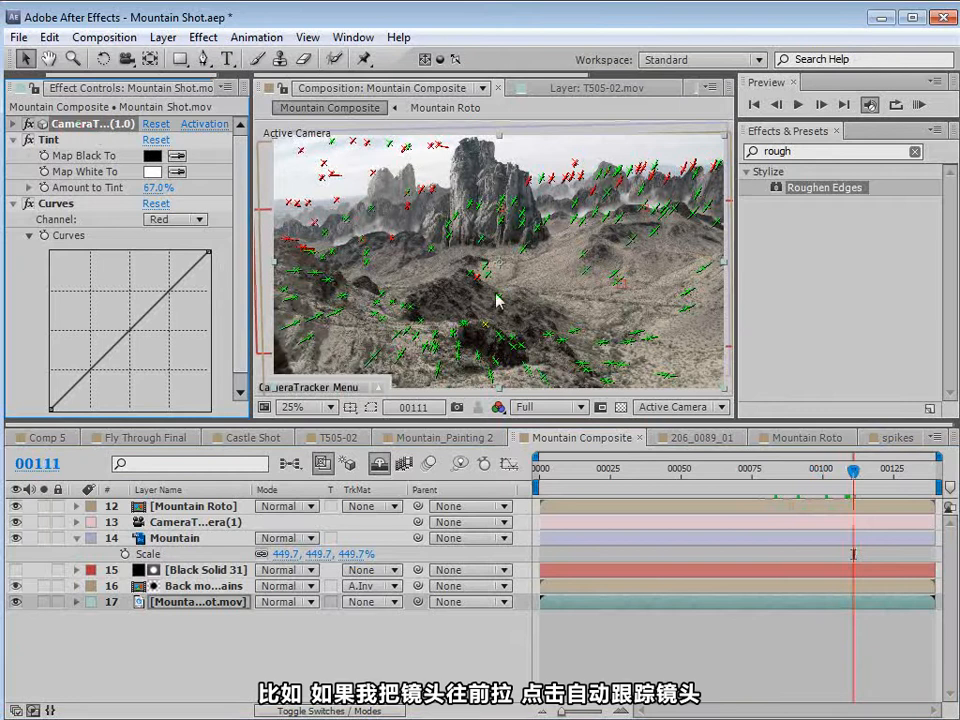
pyautogui.moveTo(853, 487)
pyautogui.mouseDown()
pyautogui.moveTo(871, 487)
pyautogui.moveTo(847, 487)
pyautogui.mouseUp()
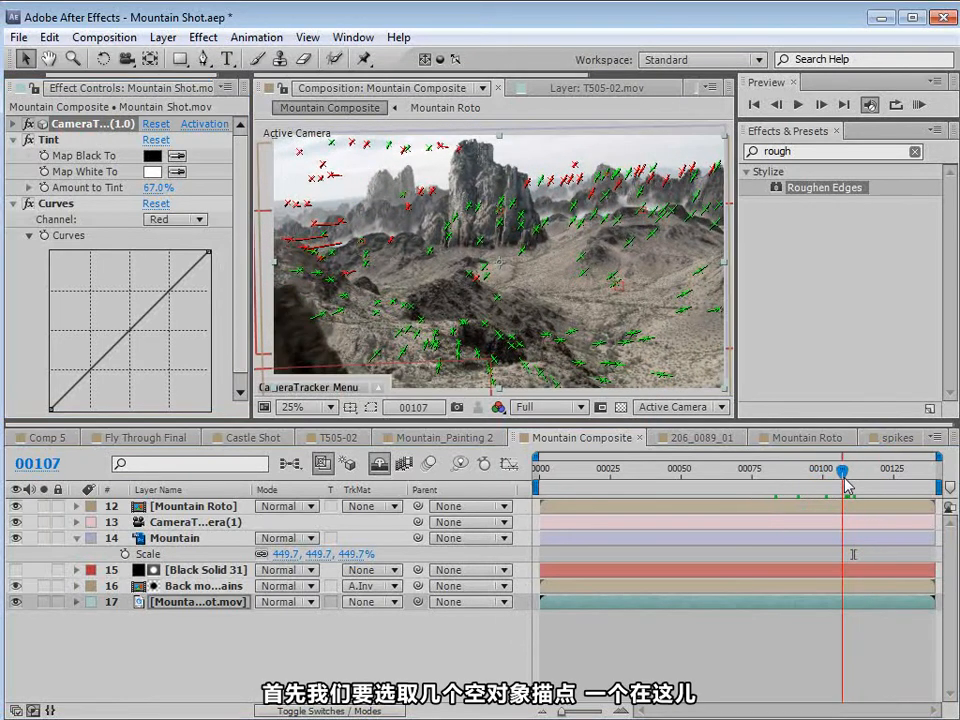
pyautogui.rightClick(485, 330)
pyautogui.moveTo(525, 379)
pyautogui.click(600, 379)
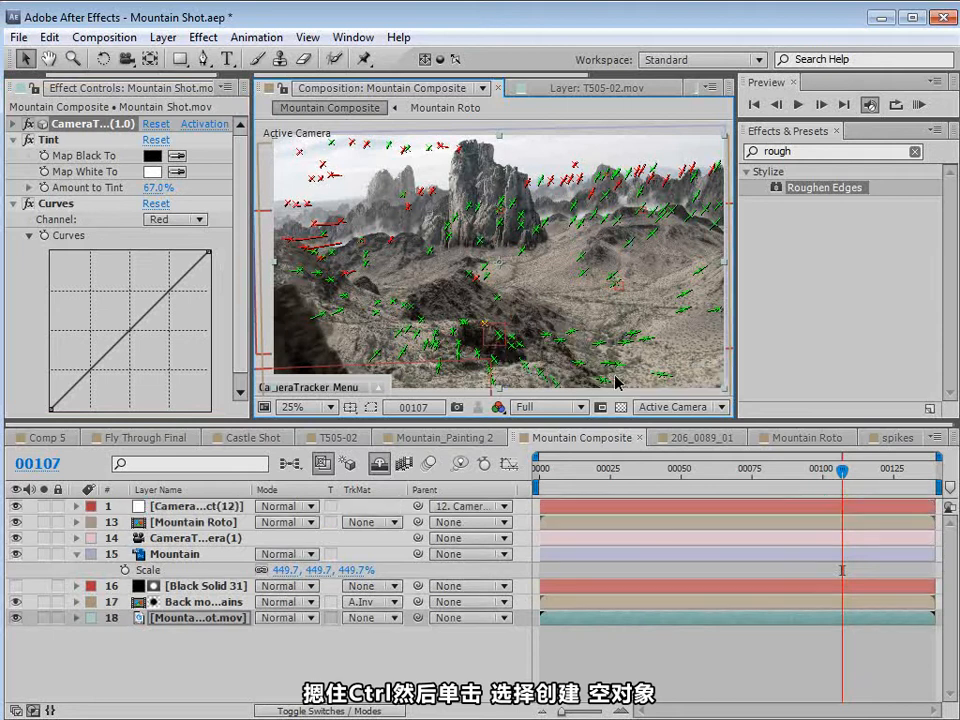
# - Create a second null object from a track point on the ridge below the main mountain at frame 126, and return to frame 111
pyautogui.moveTo(843, 480); pyautogui.dragTo(897, 480)
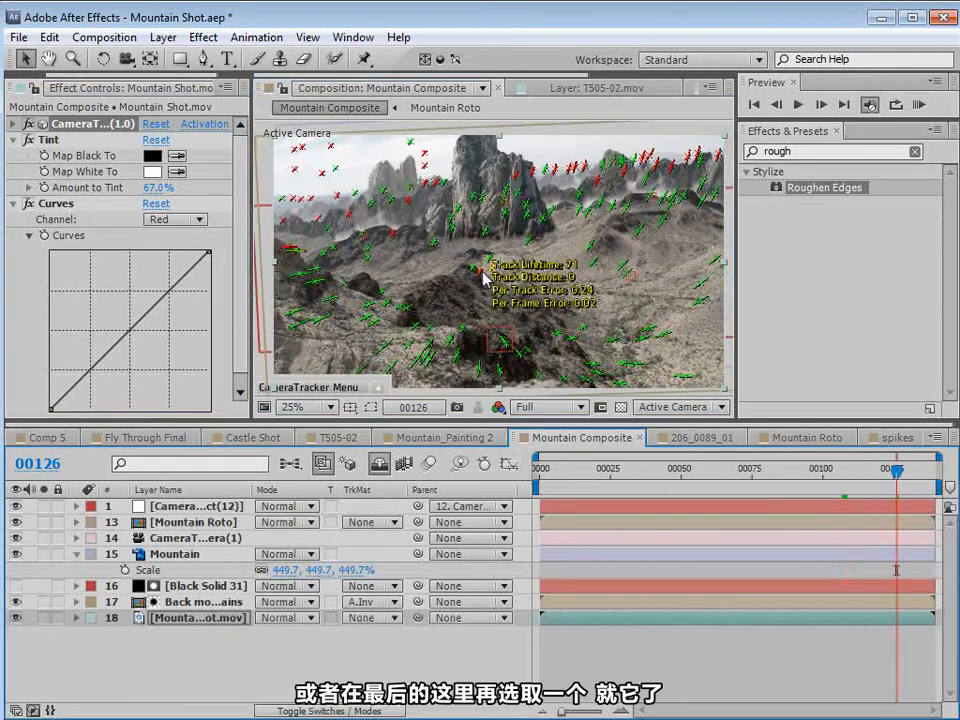
pyautogui.click(482, 271)
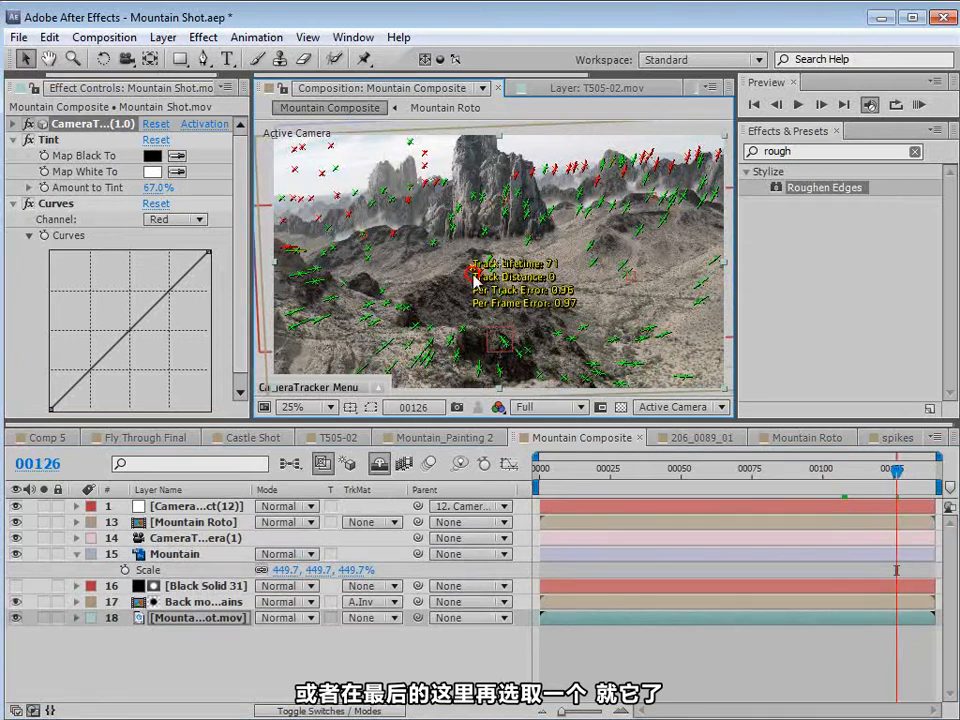
pyautogui.rightClick(476, 274)
pyautogui.moveTo(504, 323)
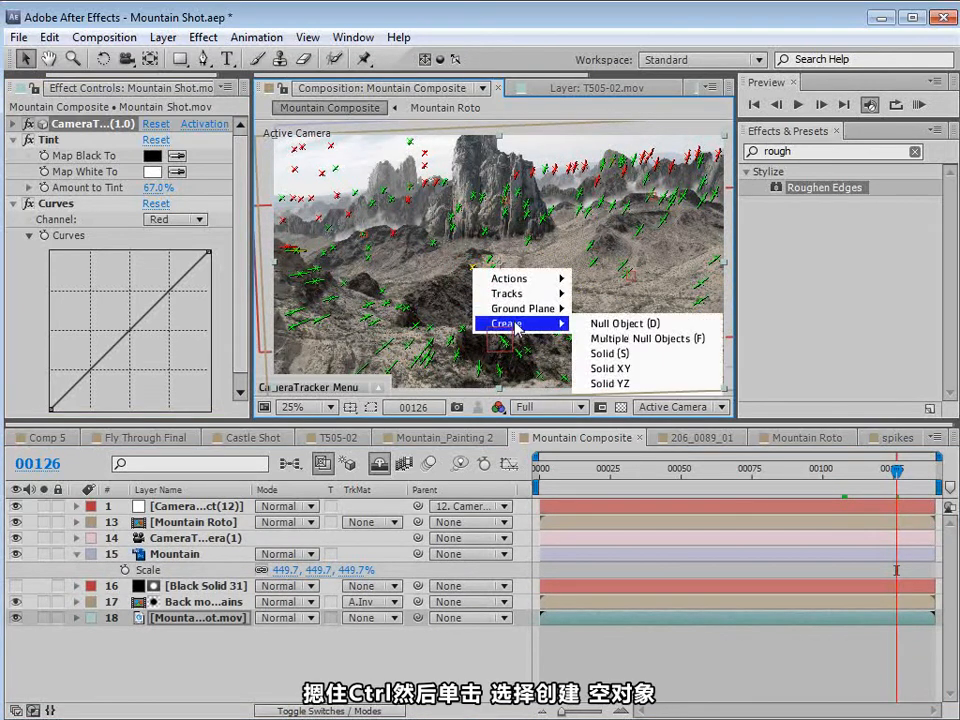
pyautogui.click(630, 321)
pyautogui.moveTo(897, 478); pyautogui.dragTo(853, 492)
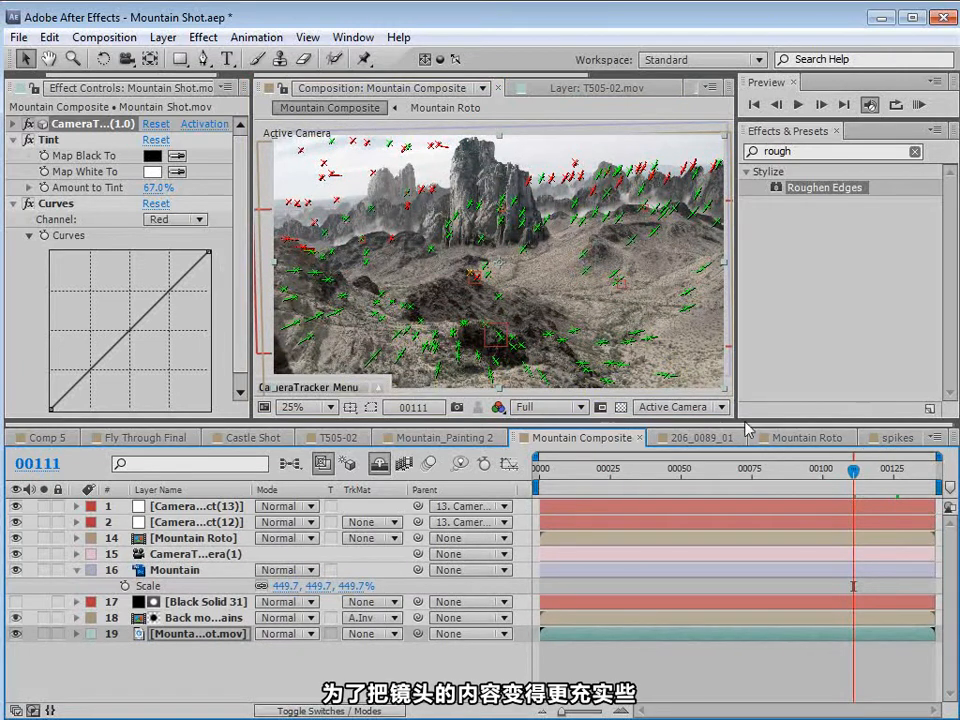
# - Copy the tall rock spike, Layer 1, from the spikes composition and paste it into Mountain Composite
pyautogui.click(897, 437)
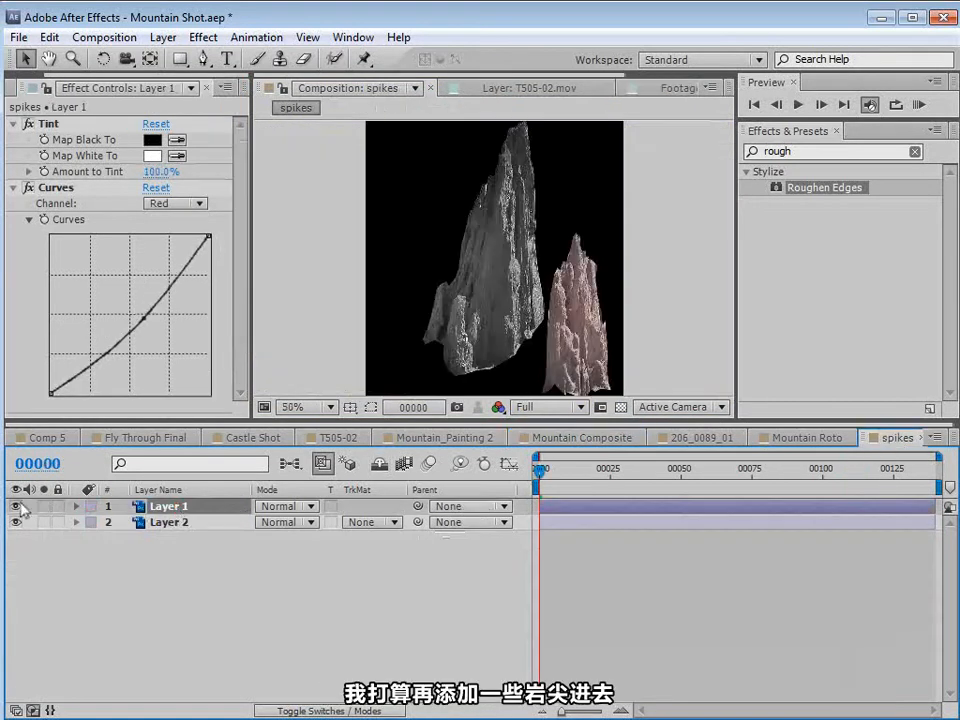
pyautogui.click(16, 507)
pyautogui.click(16, 507)
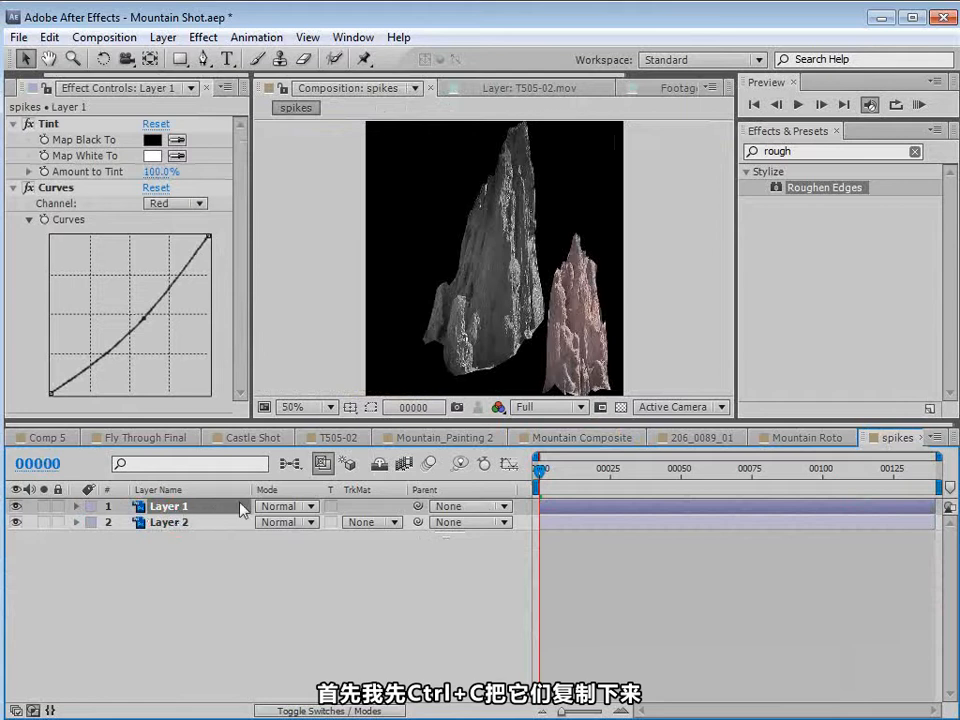
pyautogui.click(582, 437)
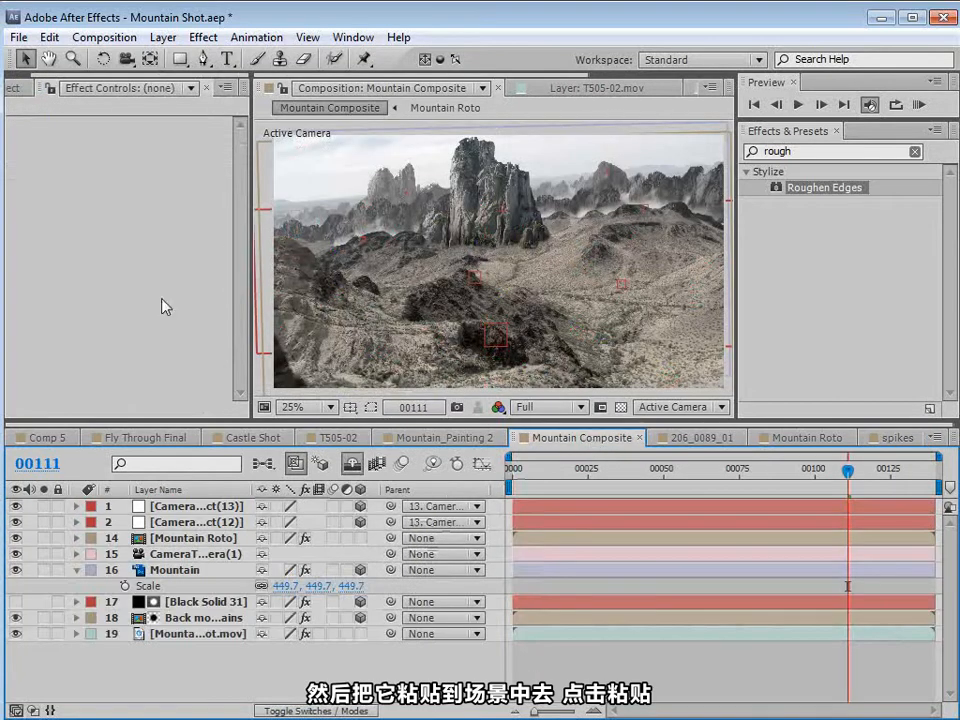
pyautogui.click(49, 37)
pyautogui.click(56, 189)
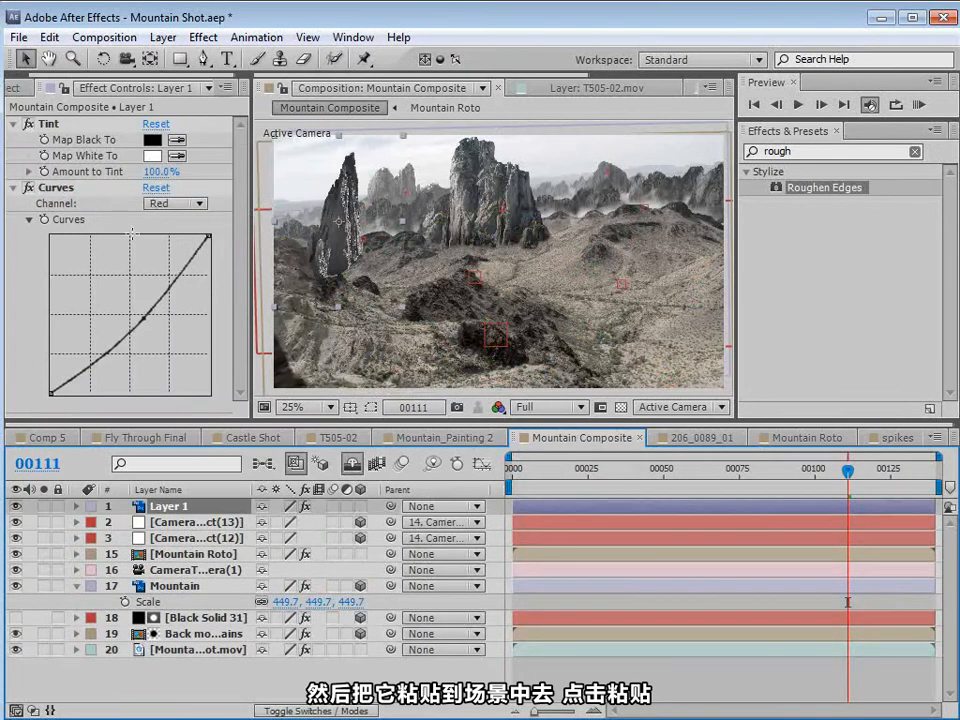
# - Set the parent of both new CameraTracker nulls, 12 and 13, to None
pyautogui.click(185, 522)
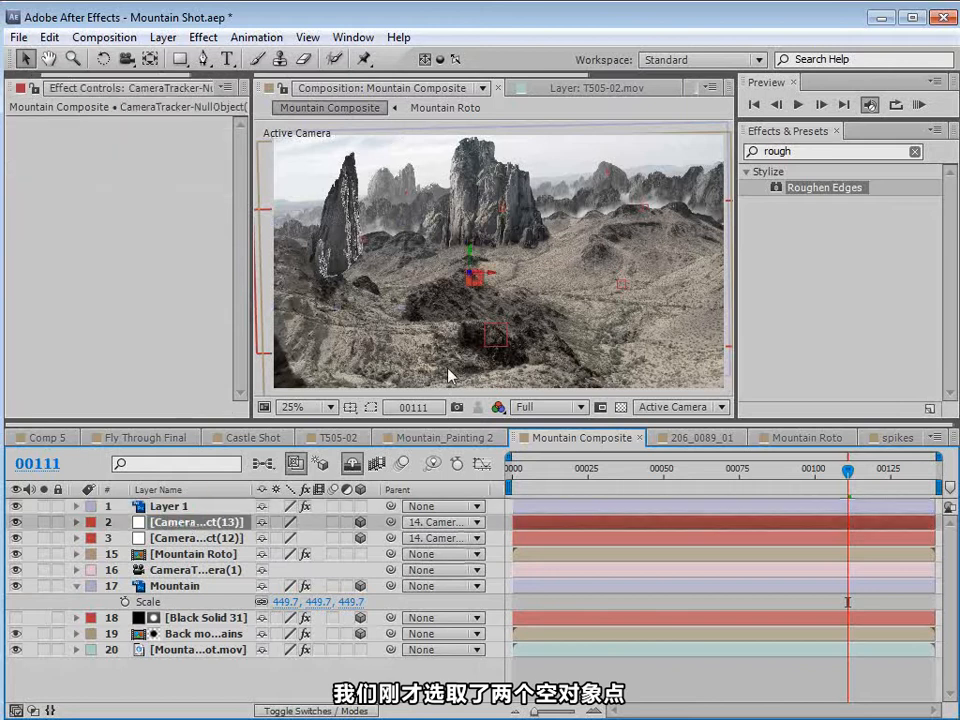
pyautogui.click(200, 538)
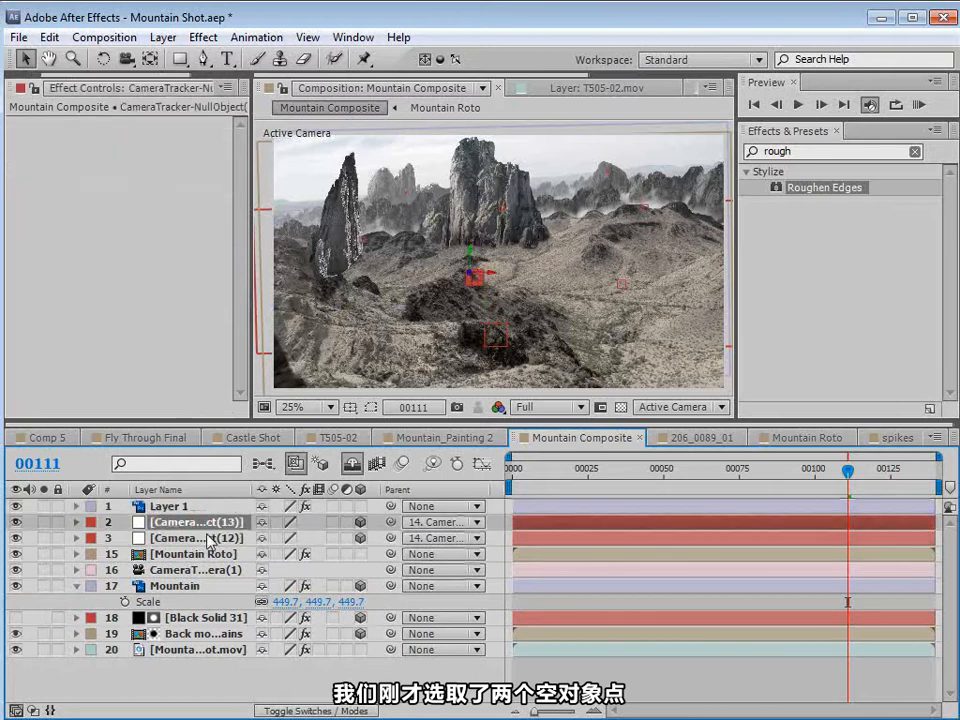
pyautogui.keyDown('ctrl'); pyautogui.click(200, 522); pyautogui.keyUp('ctrl')
pyautogui.click(440, 522)
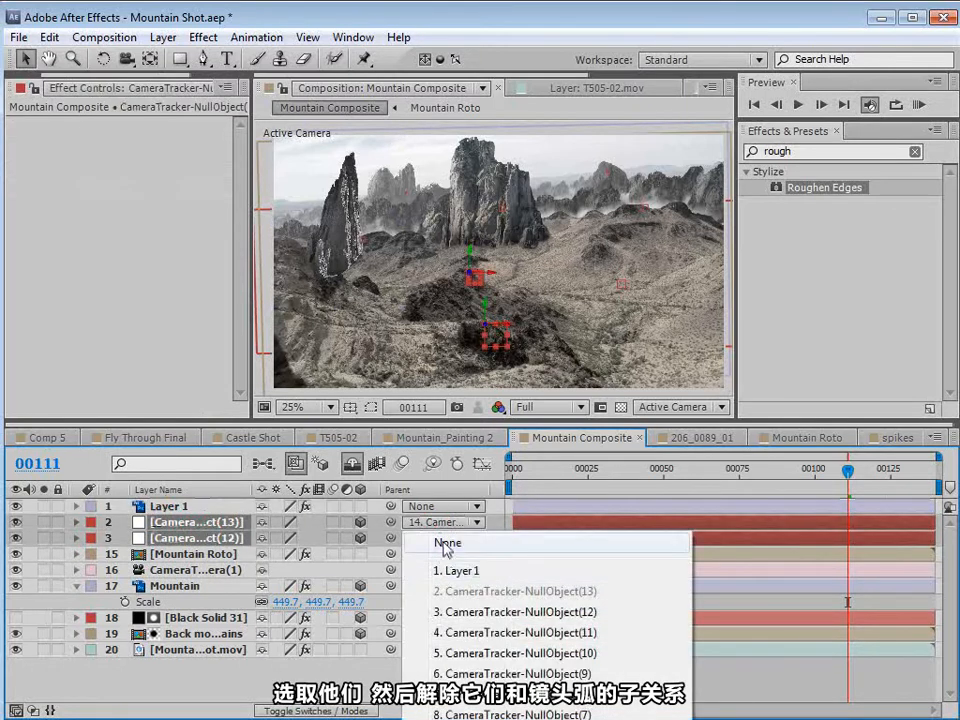
pyautogui.click(444, 543)
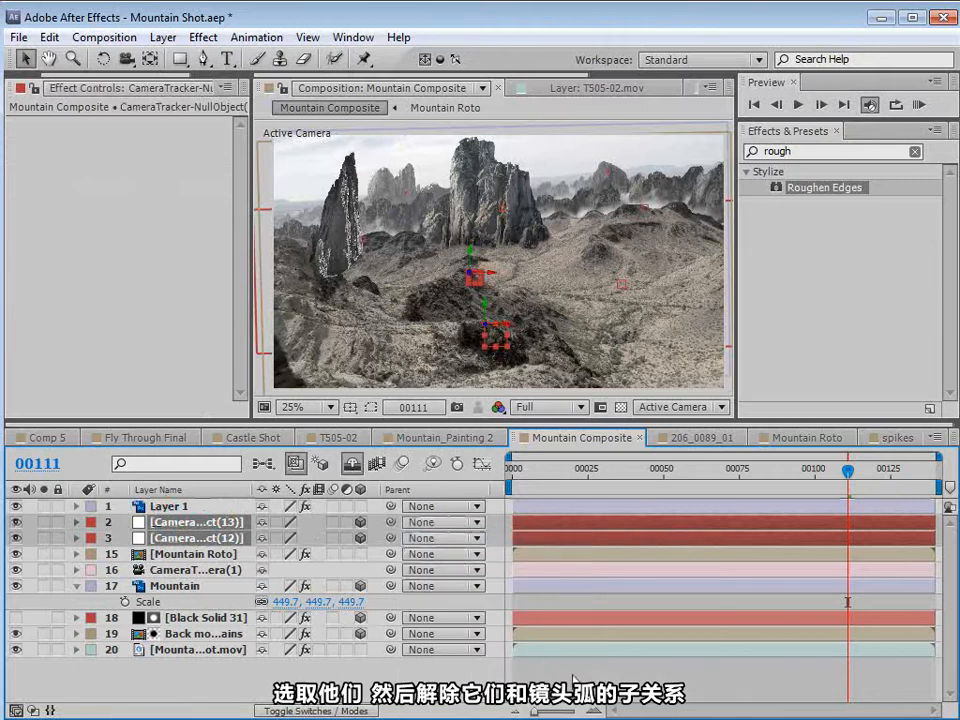
# - Copy the Position property of the foreground hill's null, CameraTracker-NullObject(12)
pyautogui.click(200, 522)
pyautogui.click(233, 538)
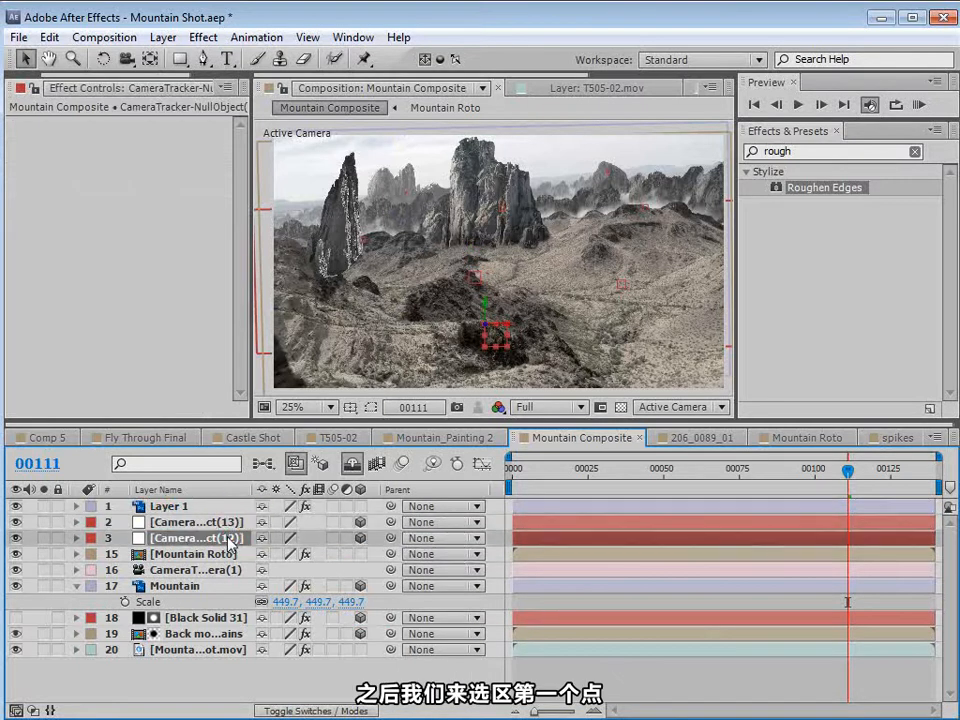
pyautogui.press('p')
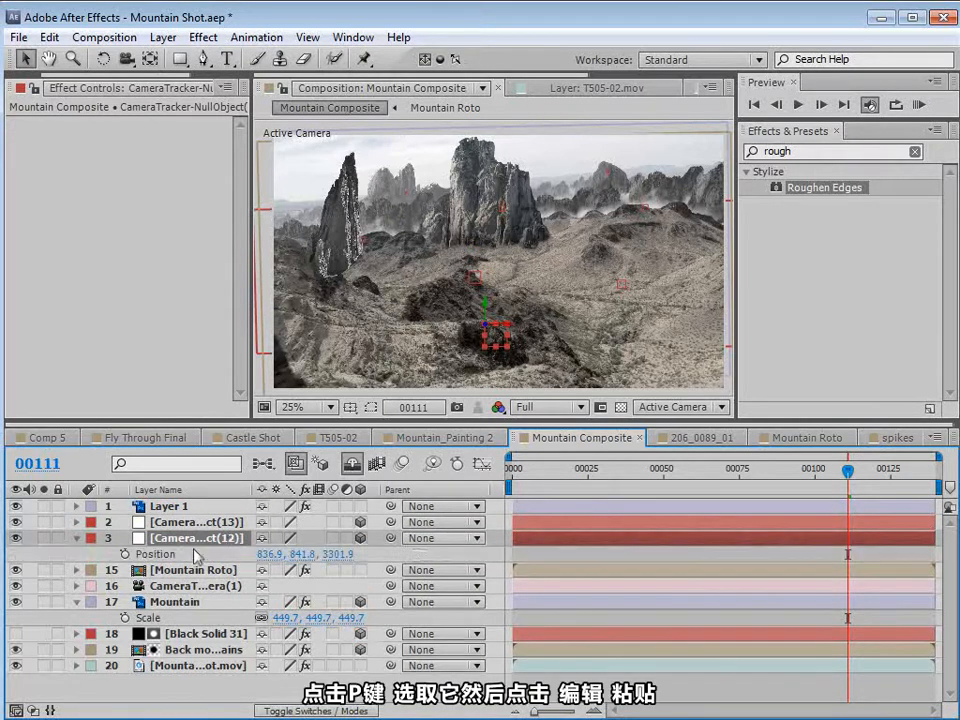
pyautogui.click(196, 556)
pyautogui.click(49, 37)
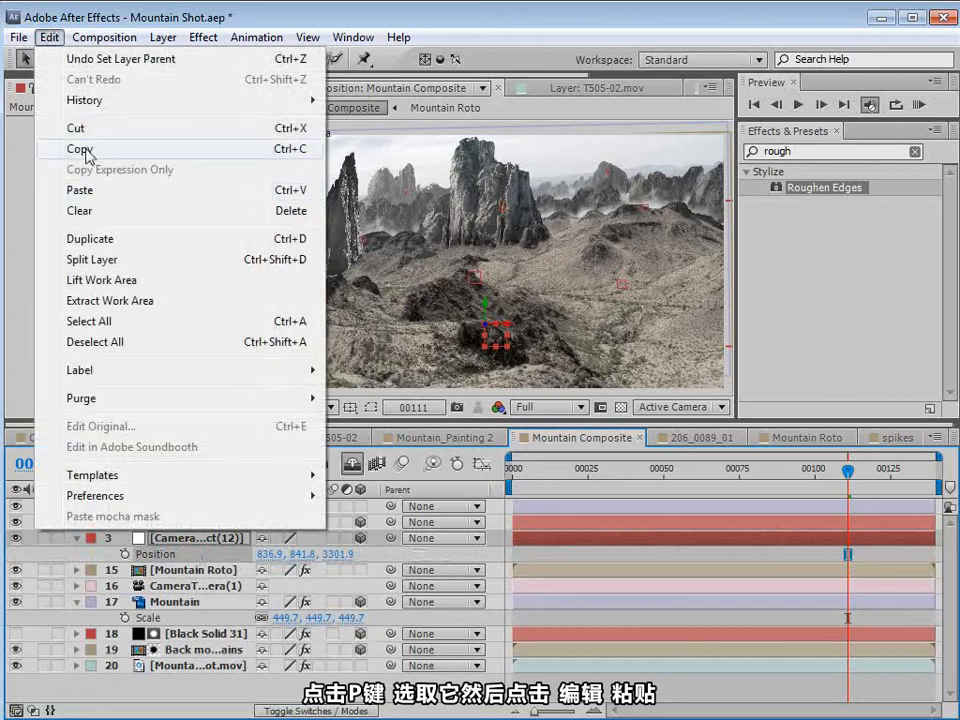
pyautogui.click(86, 150)
# - Rename the pasted rock layer Spike
pyautogui.click(168, 508)
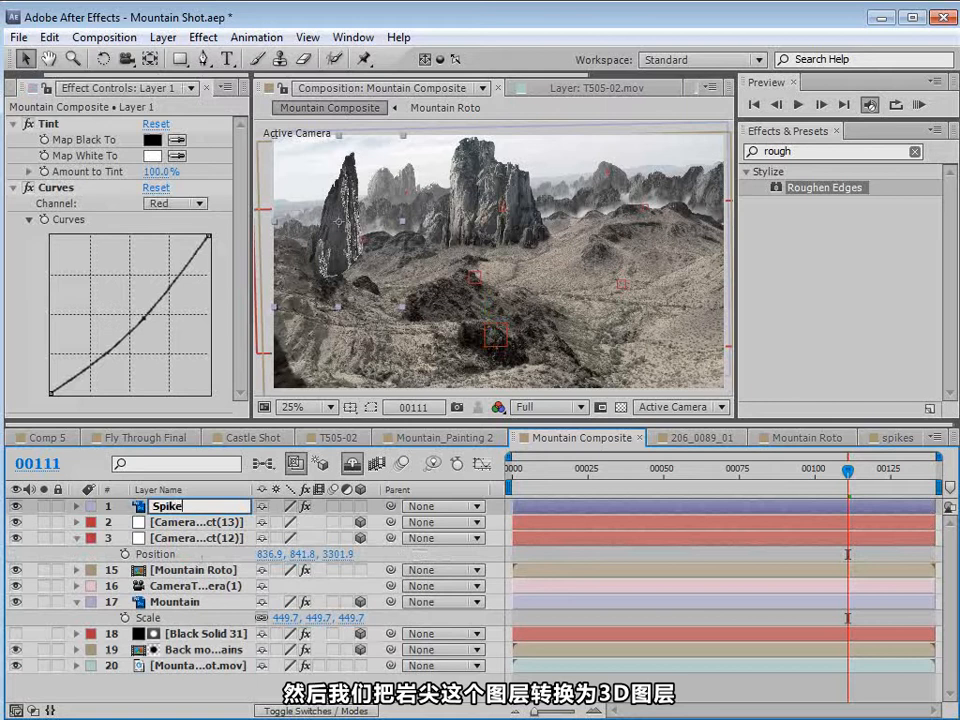
pyautogui.write('Spike')
pyautogui.press('Return')
# - Make the Spike layer 3D and paste the copied null position onto it
pyautogui.click(359, 506)
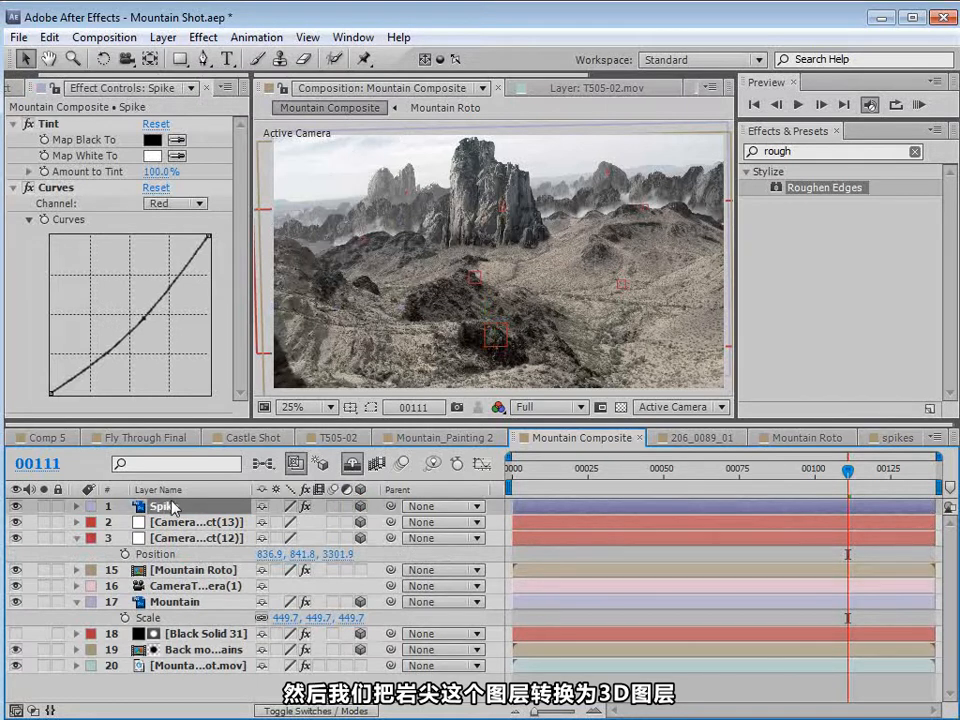
pyautogui.click(49, 37)
pyautogui.click(75, 189)
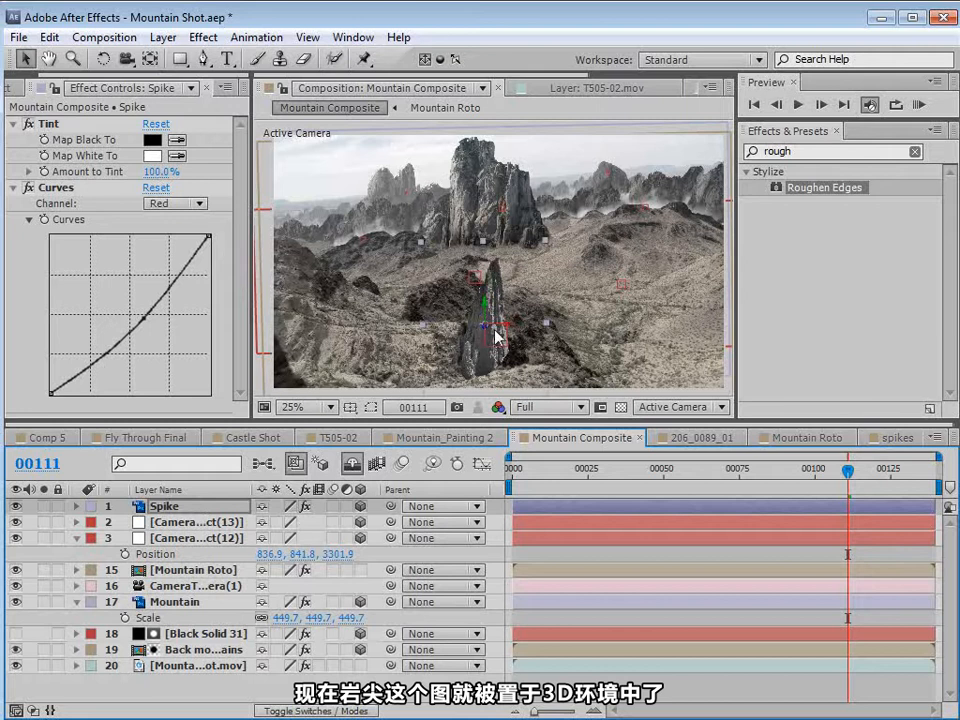
# - Raise the Spike so its base sits at the foreground null, and mirror it horizontally with an X scale of -100%
pyautogui.moveTo(486, 313); pyautogui.dragTo(491, 256)
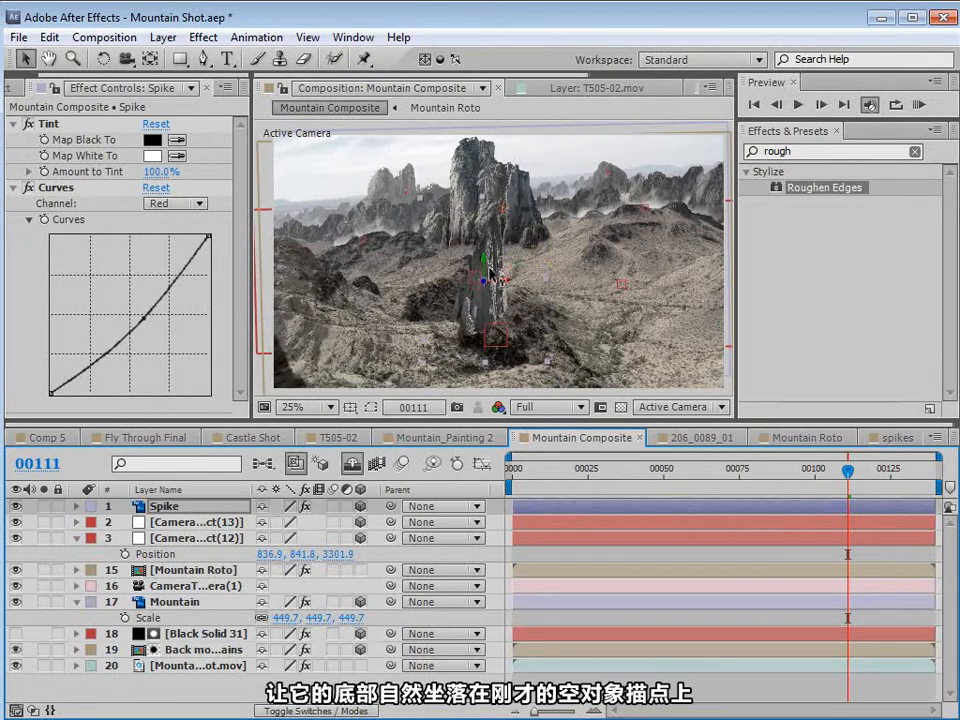
pyautogui.scroll(1, 501, 343)
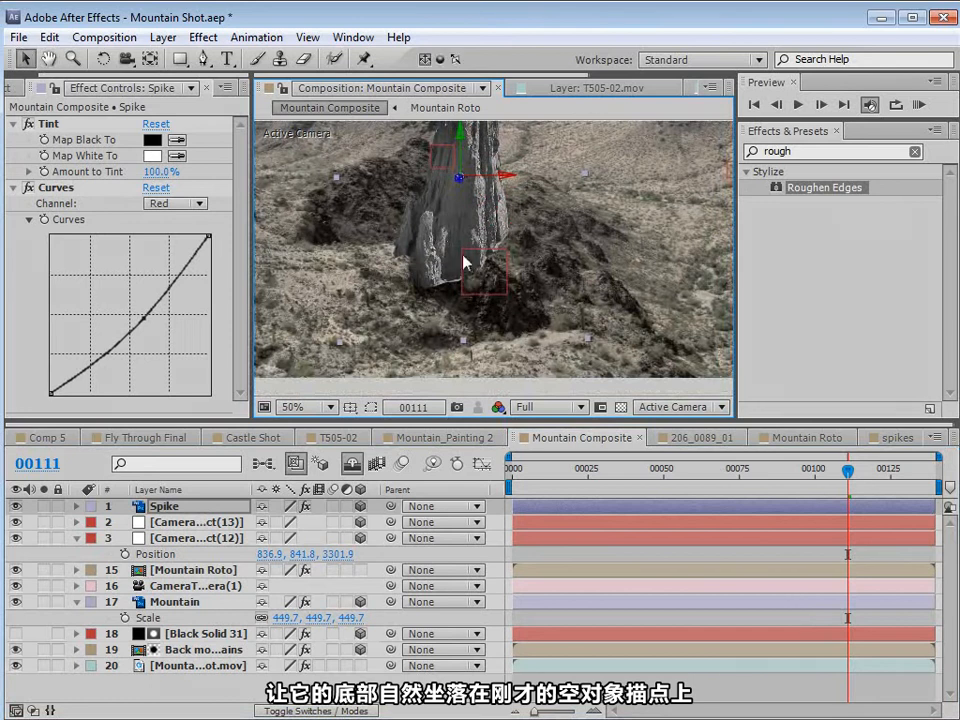
pyautogui.press('s')
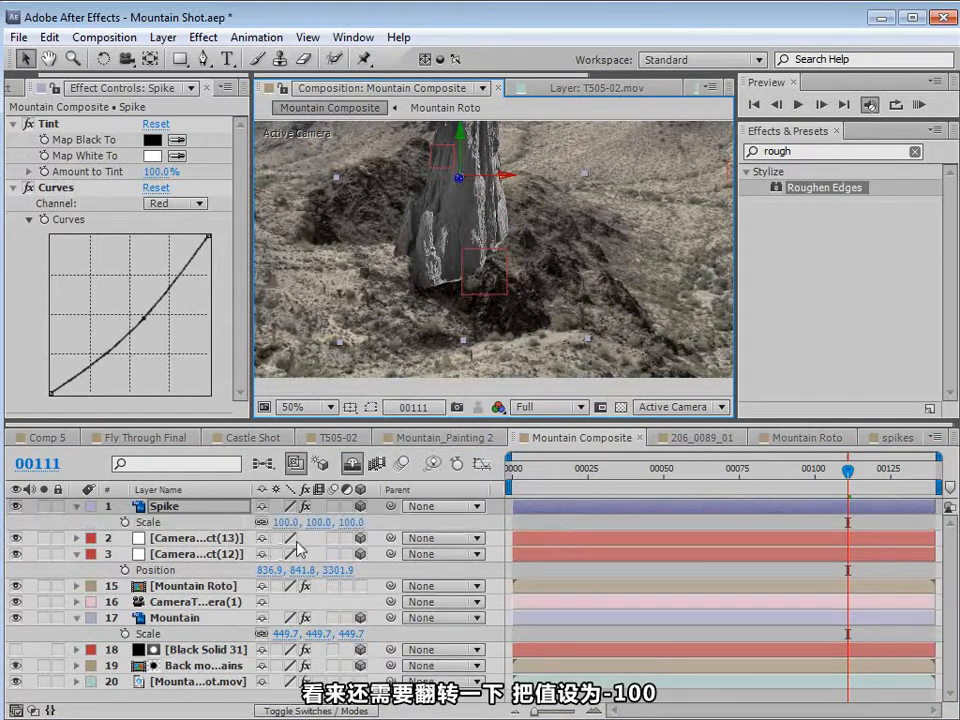
pyautogui.click(287, 522)
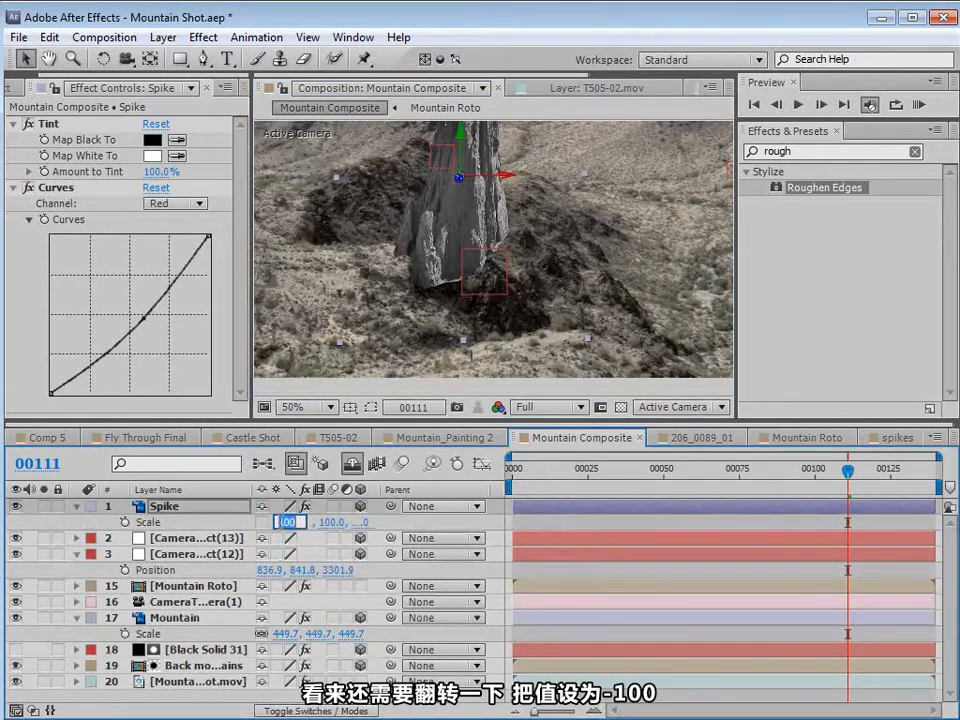
pyautogui.write('-100')
pyautogui.press('Return')
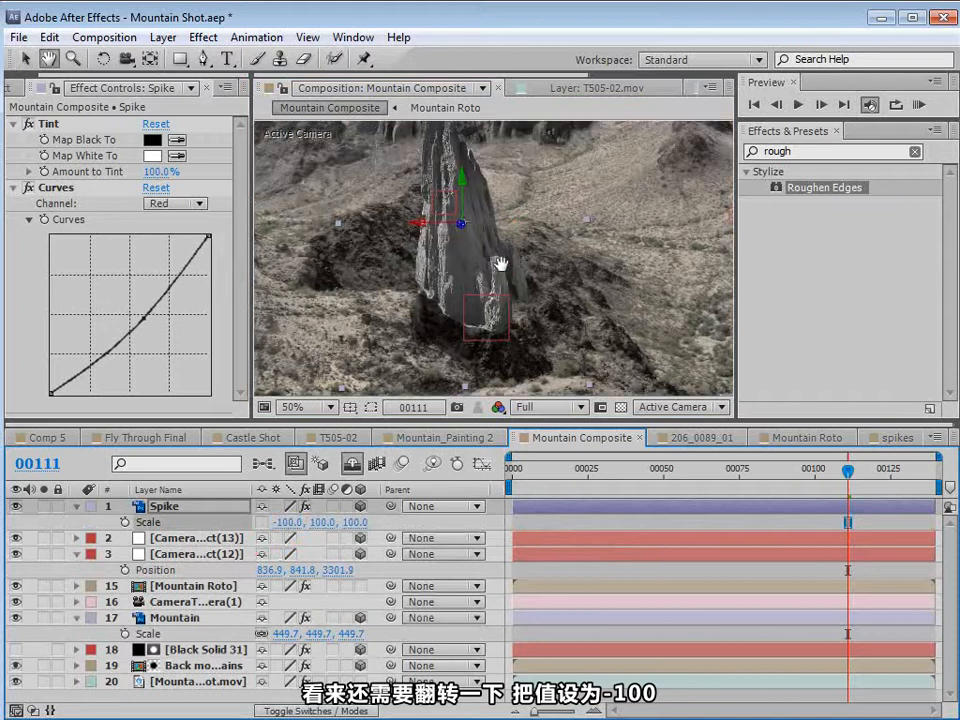
# - Rotate the Spike layer slightly clockwise
pyautogui.press('w')
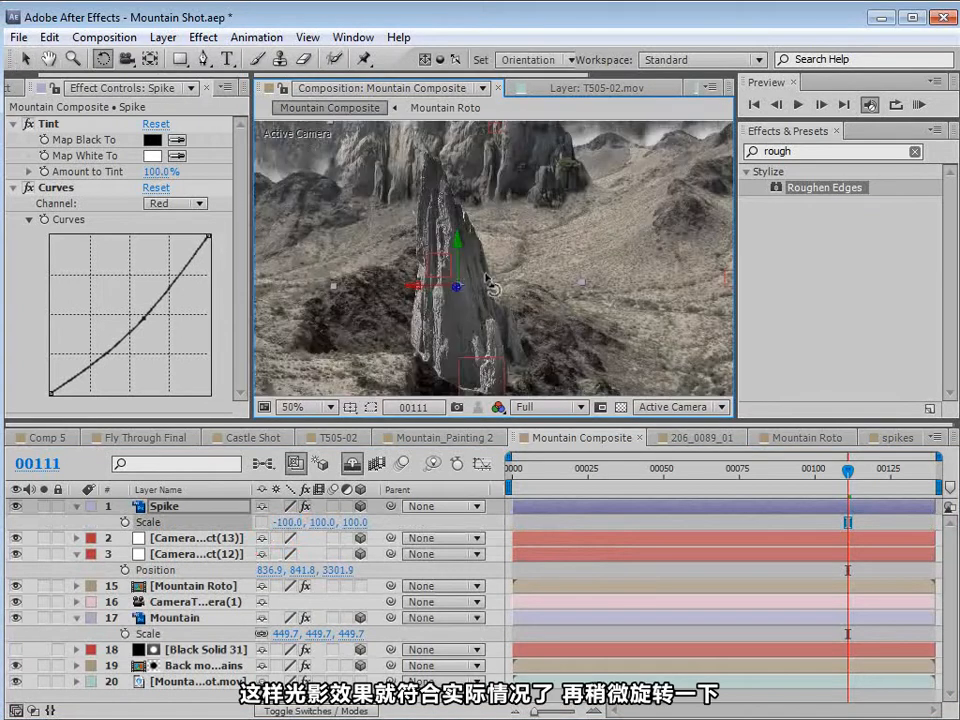
pyautogui.moveTo(343, 215)
pyautogui.mouseDown()
pyautogui.moveTo(354, 200)
pyautogui.moveTo(358, 212)
pyautogui.mouseUp()
pyautogui.press('v')
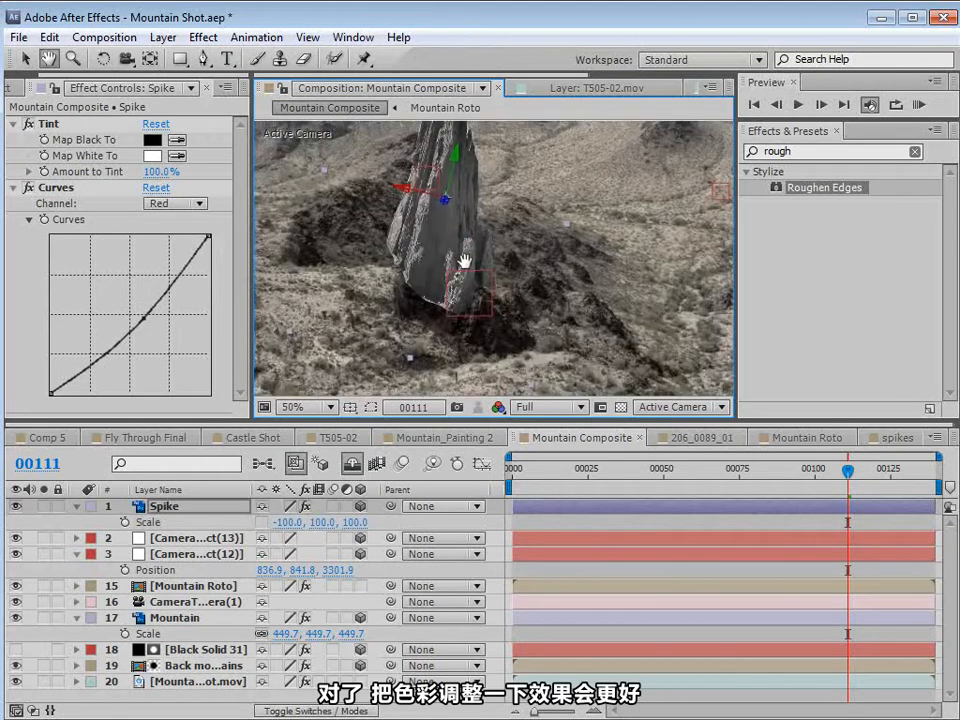
# - Darken the Spike layer's shadows by pulling down the lower part of its Curves effect on the RGB channel
pyautogui.click(175, 203)
pyautogui.click(186, 223)
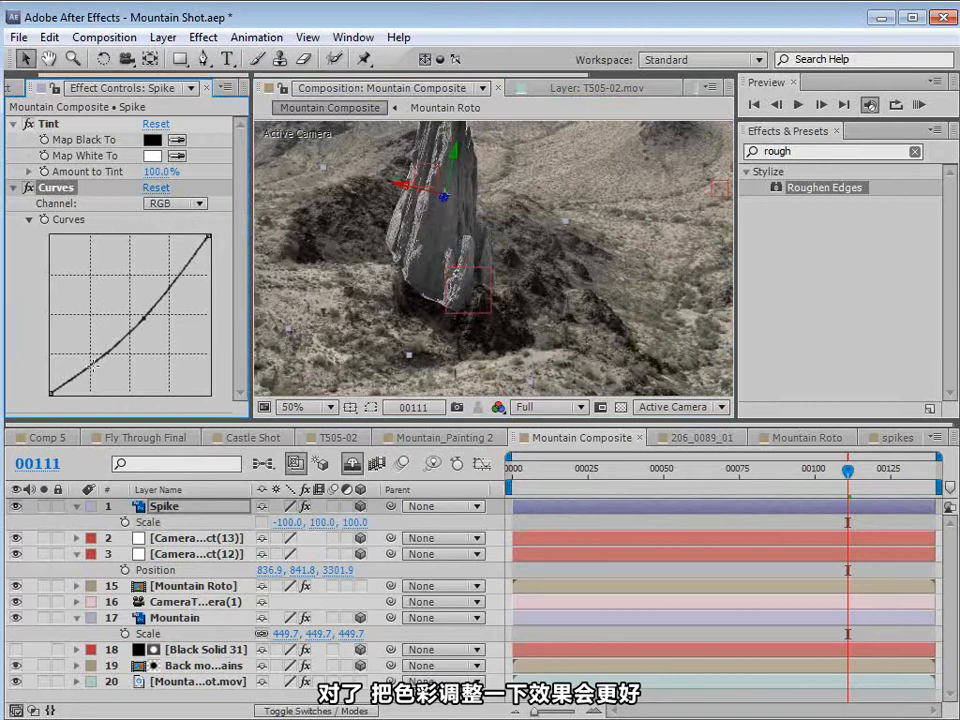
pyautogui.moveTo(95, 366); pyautogui.dragTo(100, 377)
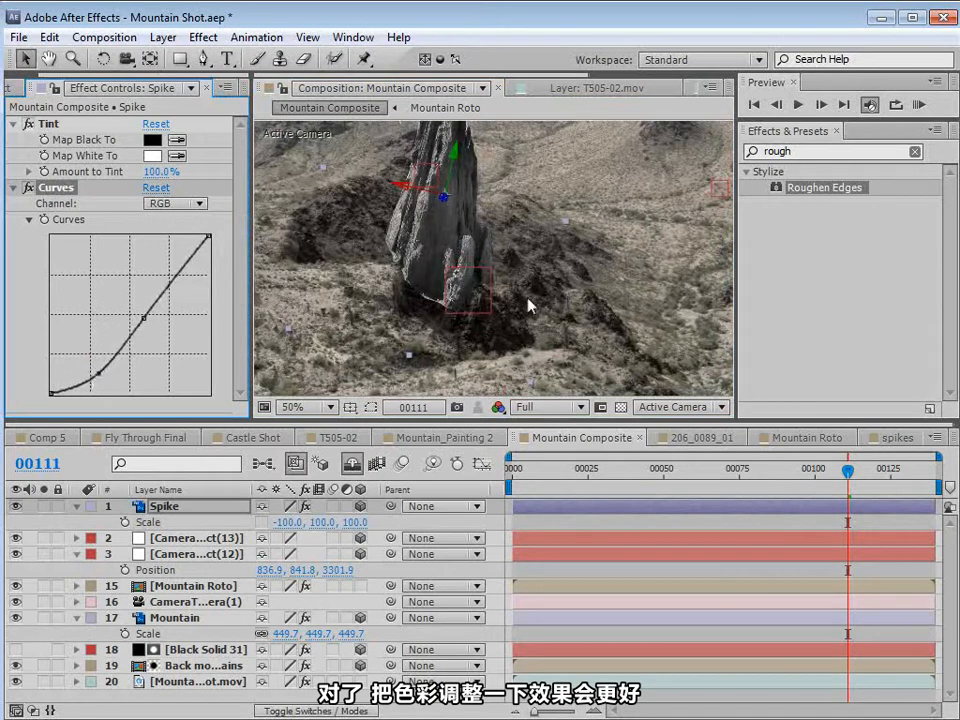
# - Draw a jagged pen mask around the Spike's unnatural base and set it to Subtract
pyautogui.press('g')
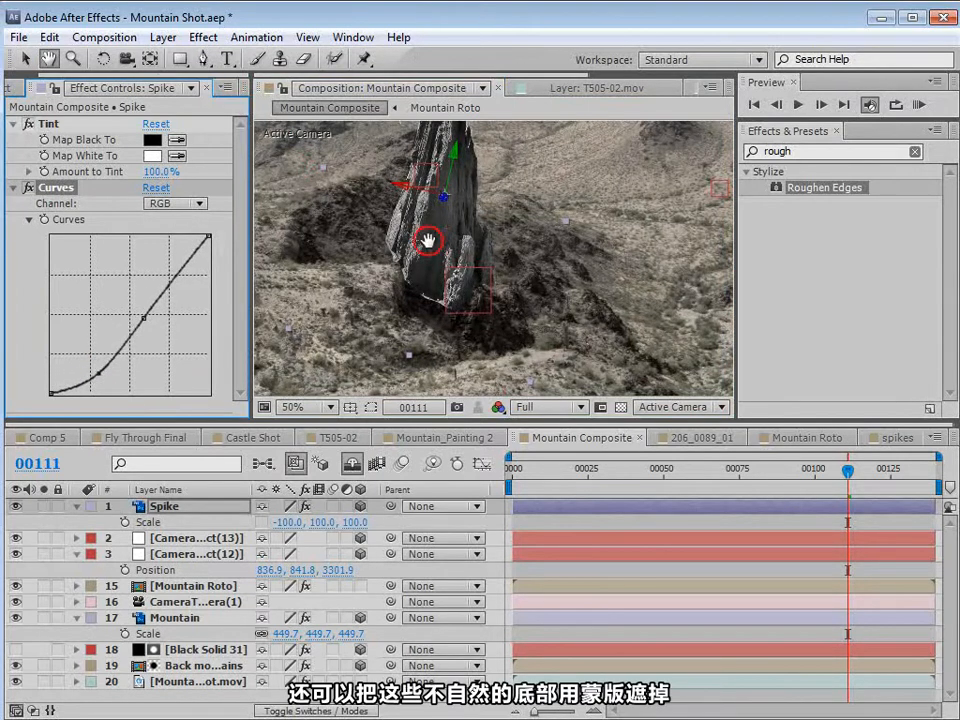
pyautogui.scroll(2, 428, 236)
pyautogui.click(410, 261)
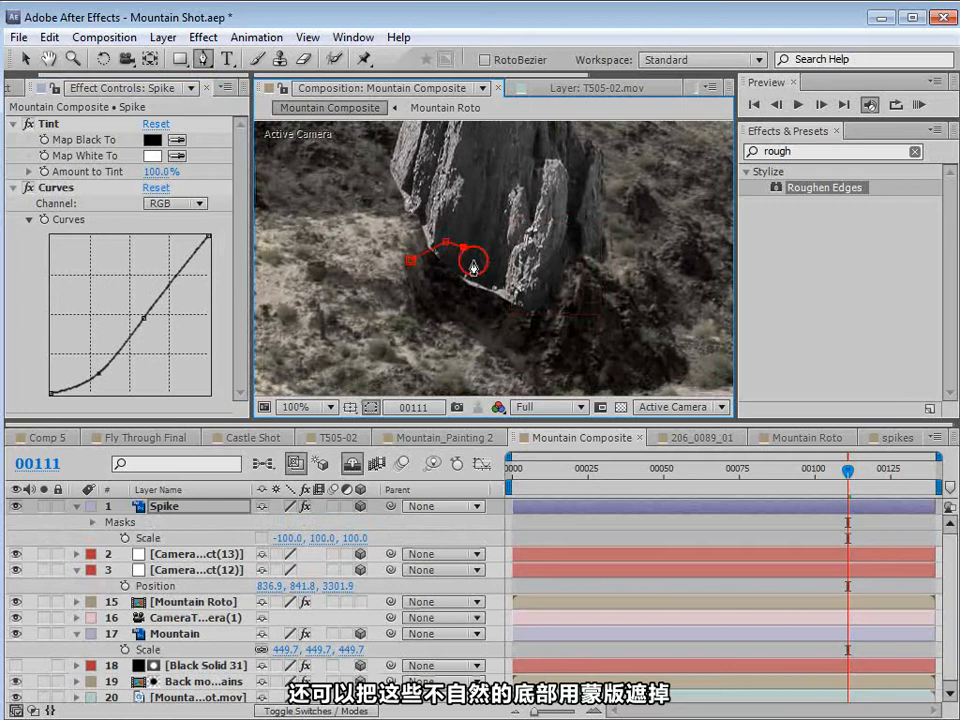
pyautogui.click(518, 291)
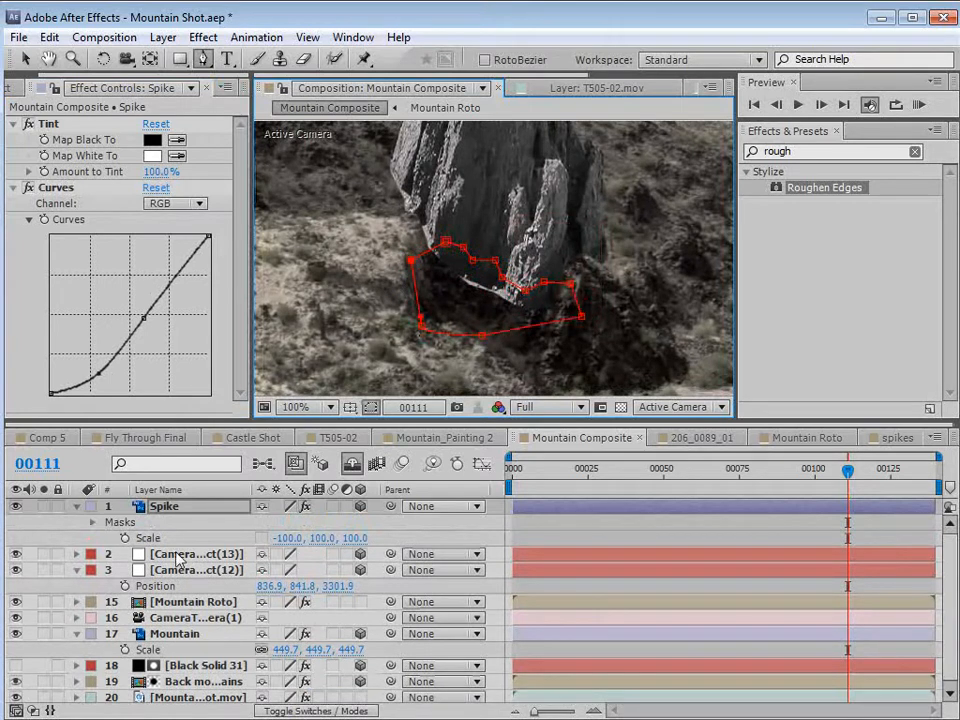
pyautogui.press('m')
pyautogui.click(285, 522)
pyautogui.click(326, 577)
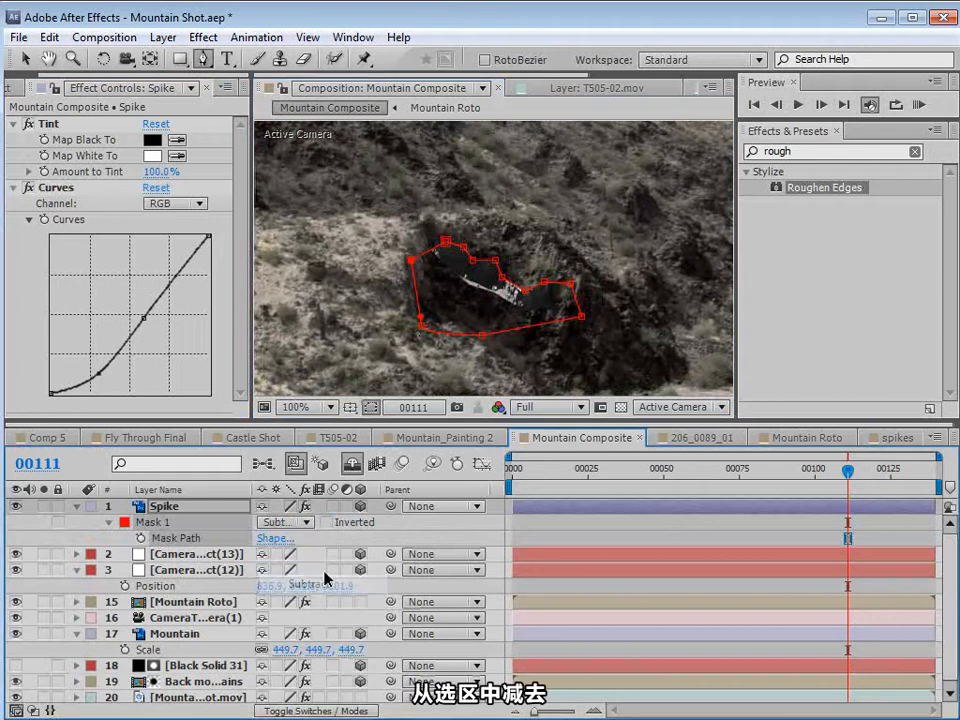
pyautogui.click(561, 506)
pyautogui.press('h')
pyautogui.scroll(-2, 531, 214)
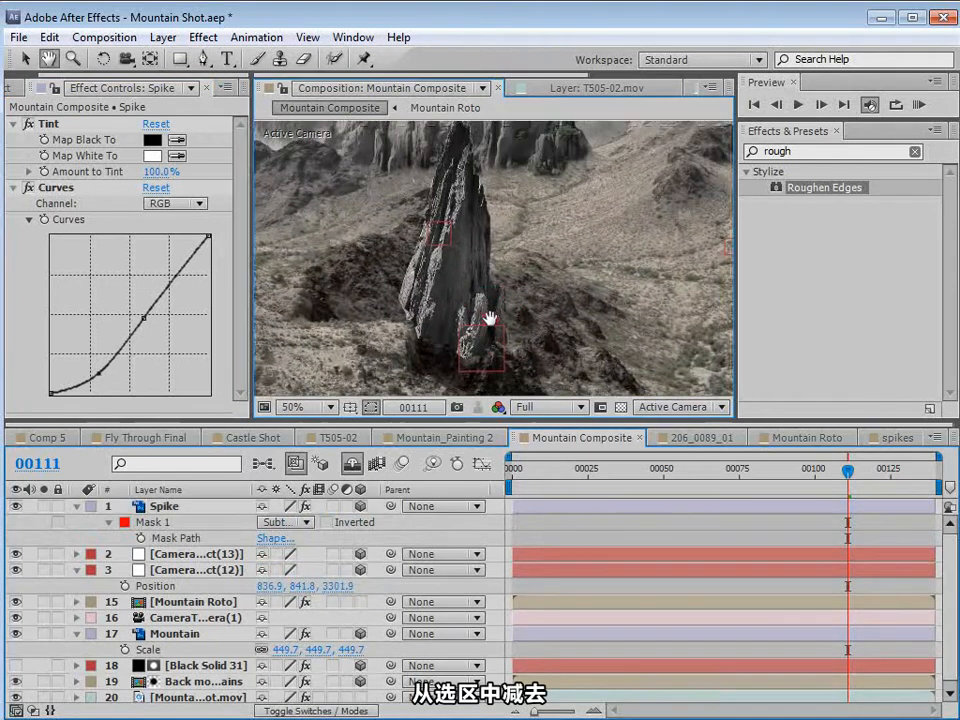
# - Move the Spike layer beneath the Mountain Roto layer so the foreground covers it at earlier frames
pyautogui.press('g')
pyautogui.scroll(-1, 481, 327)
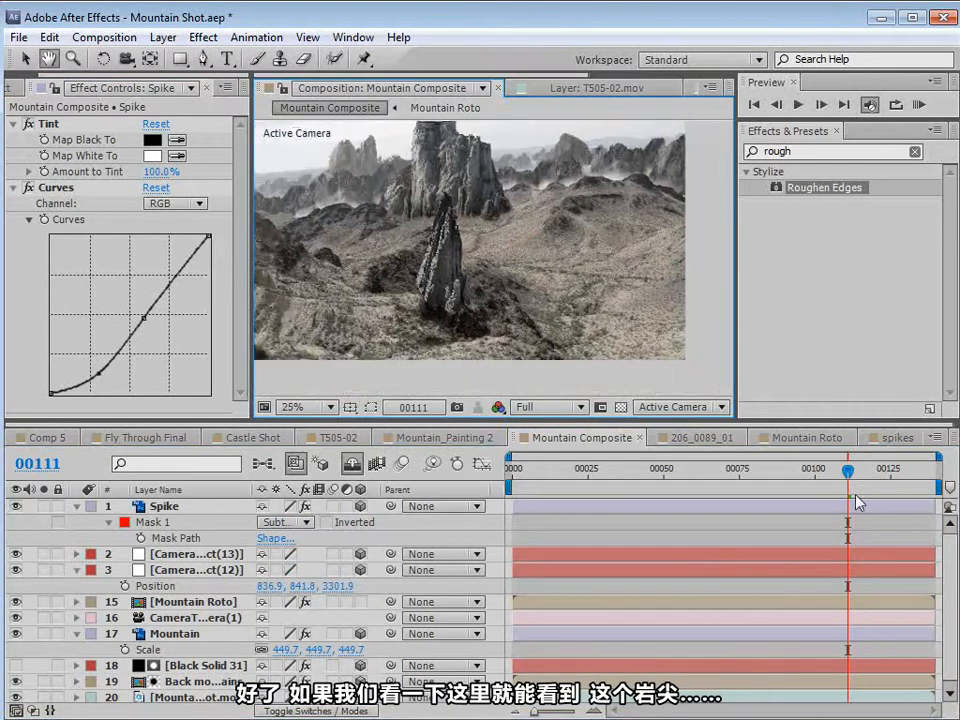
pyautogui.moveTo(848, 475); pyautogui.dragTo(738, 484)
pyautogui.moveTo(178, 515); pyautogui.dragTo(107, 612)
pyautogui.moveTo(740, 480); pyautogui.dragTo(842, 489)
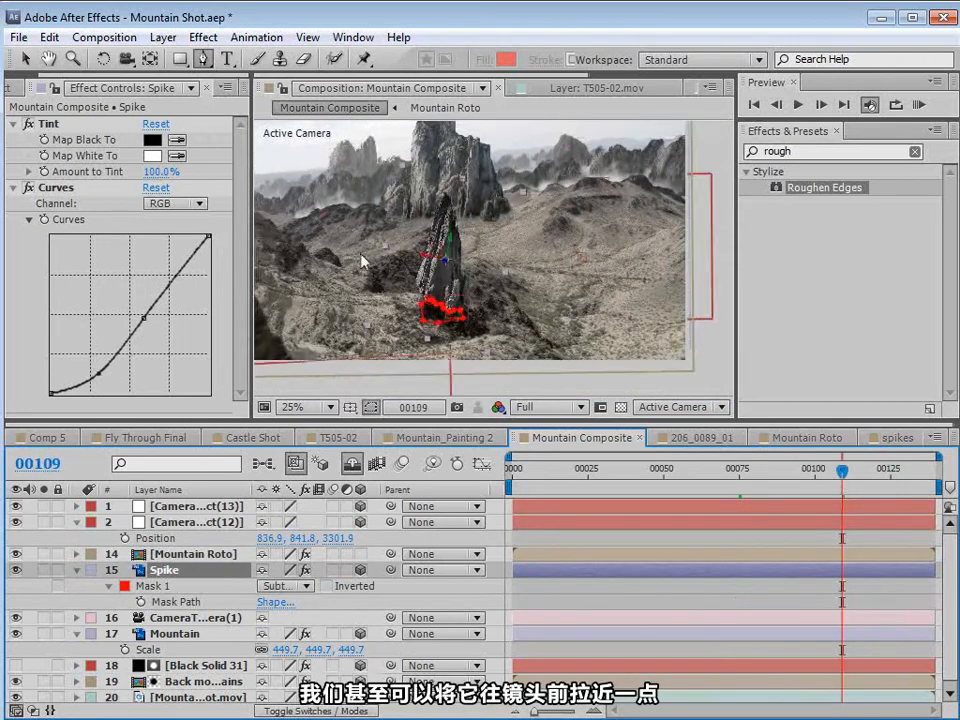
# - Pull the Spike closer to the camera, check its ground contact around frames 99 and 102, and shift it right of the dark hill
pyautogui.press('v')
pyautogui.moveTo(447, 268); pyautogui.dragTo(463, 330)
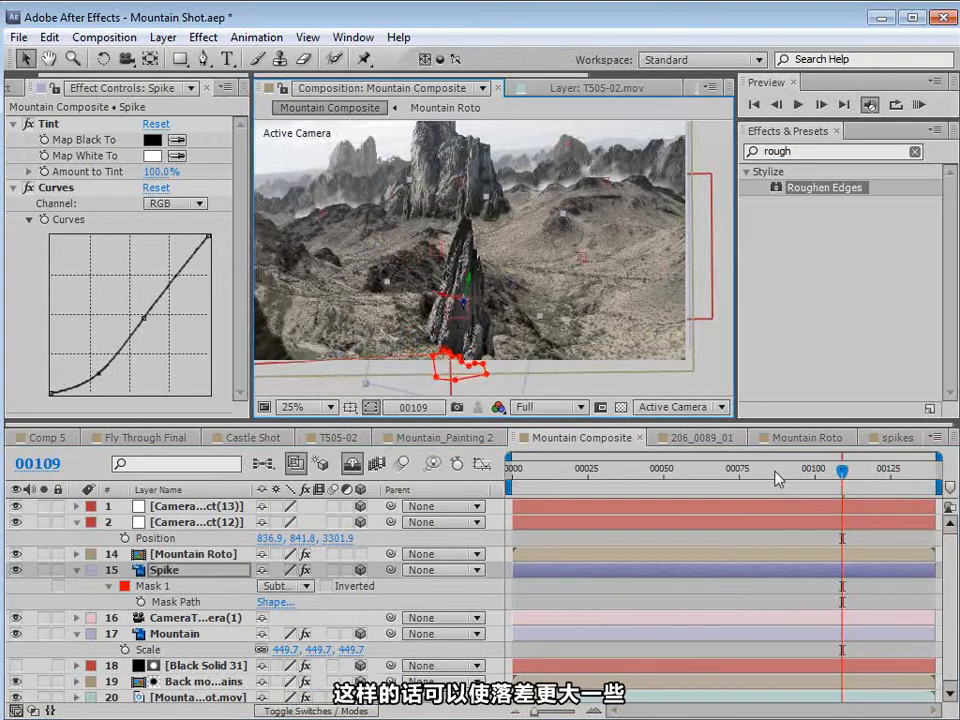
pyautogui.moveTo(842, 470); pyautogui.dragTo(812, 507)
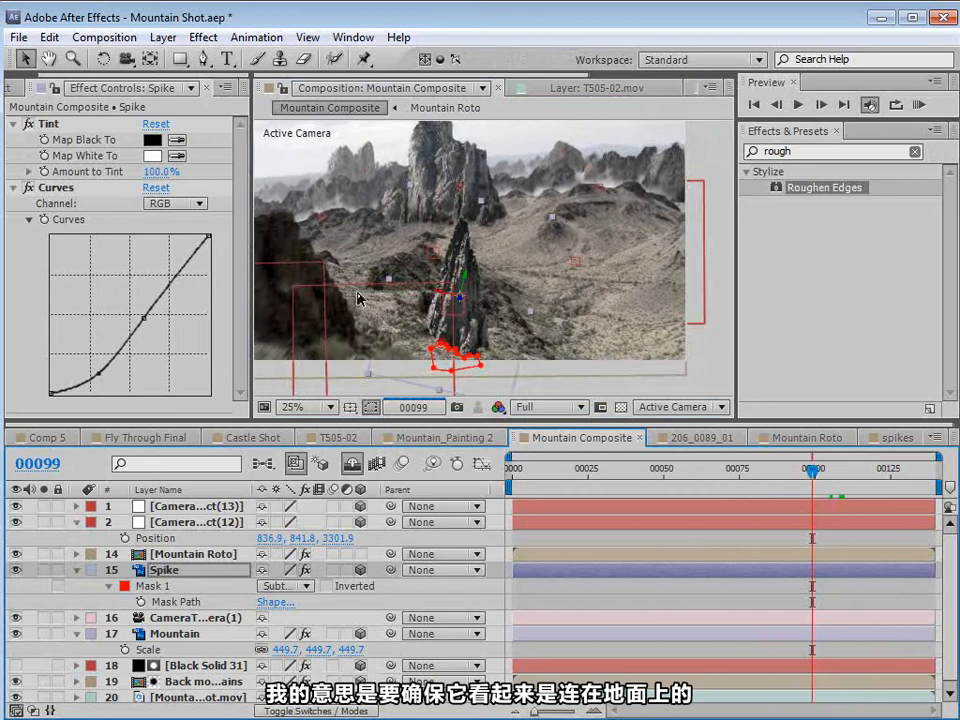
pyautogui.hotkey('ctrl', 'shift', 'h')
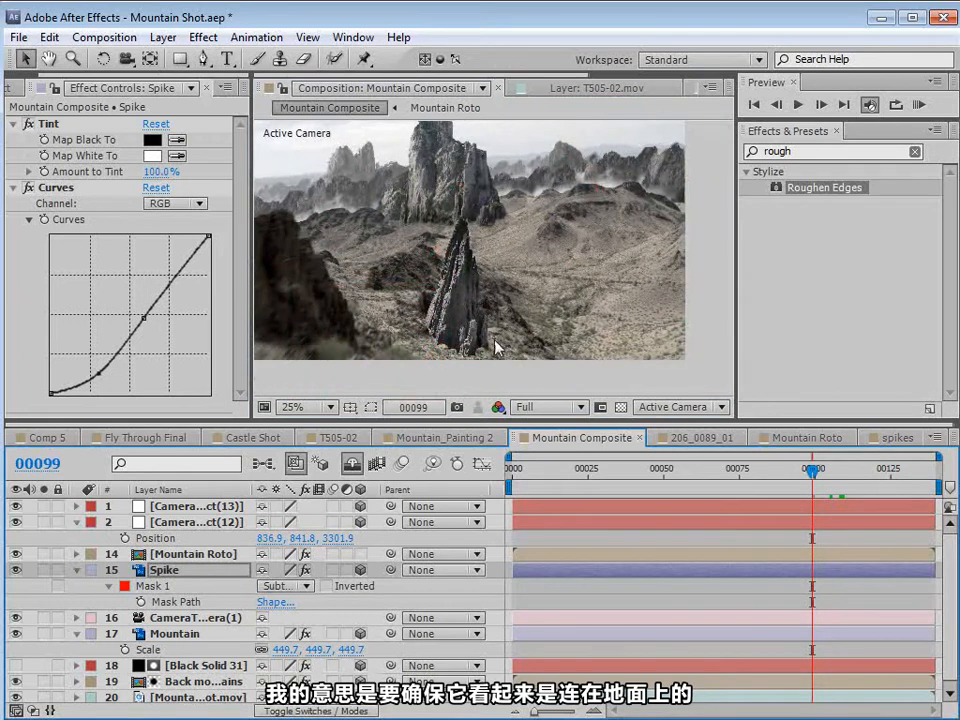
pyautogui.moveTo(812, 470); pyautogui.dragTo(820, 497)
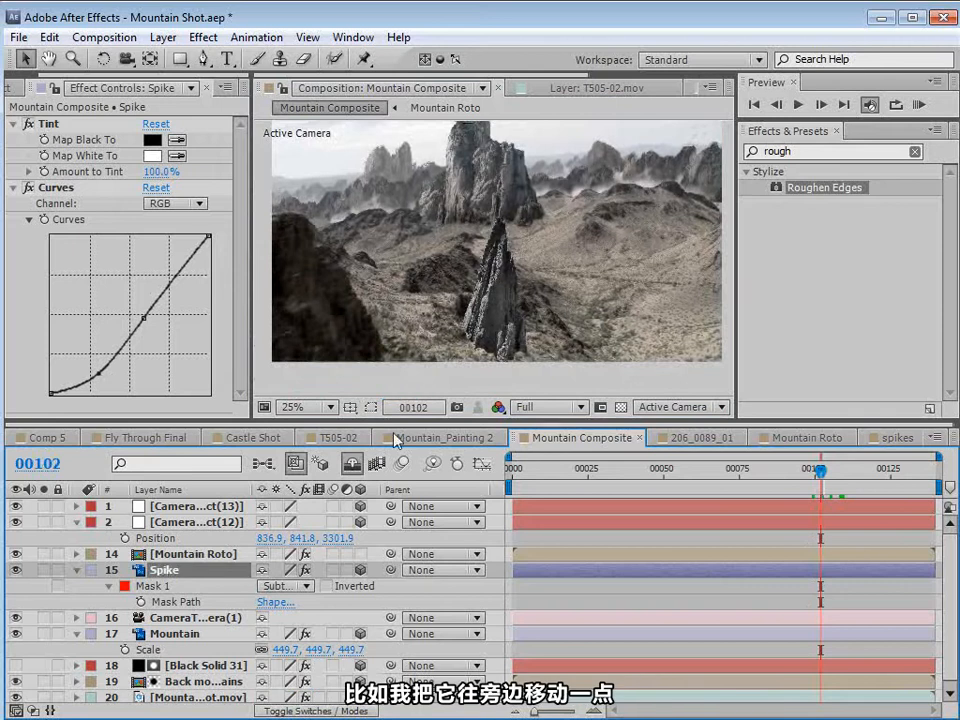
pyautogui.hotkey('ctrl', 'shift', 'h')
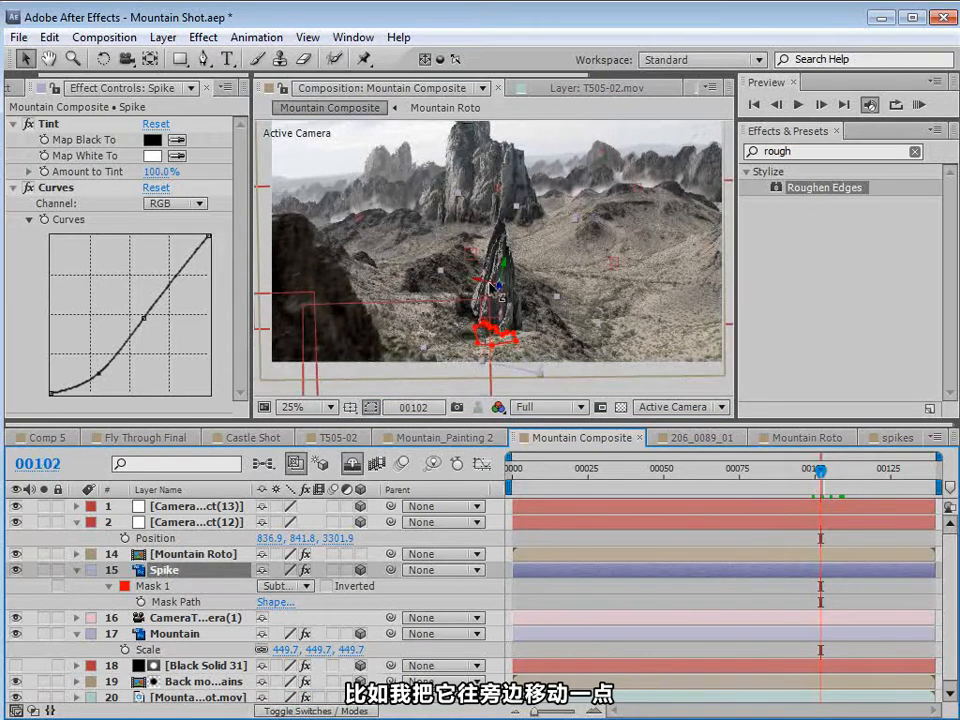
pyautogui.moveTo(494, 293); pyautogui.dragTo(527, 324)
# - Duplicate the Spike, scale the copy down to 54% with proportions linked, and place it just behind the larger spike
pyautogui.hotkey('ctrl', 'd')
pyautogui.press('s')
pyautogui.click(262, 586)
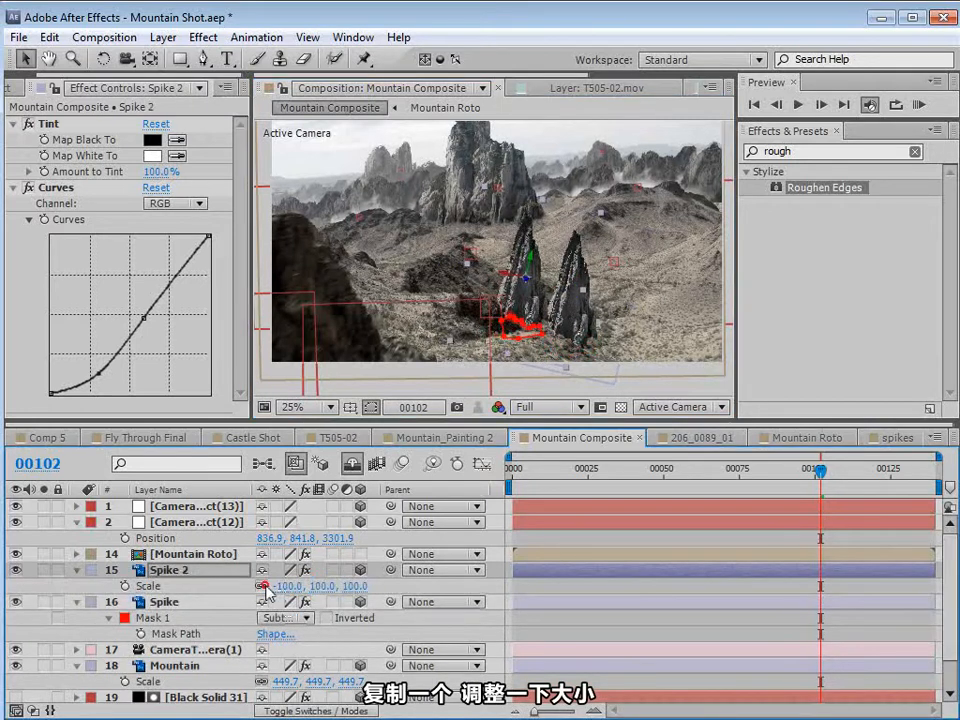
pyautogui.moveTo(320, 592); pyautogui.dragTo(282, 586)
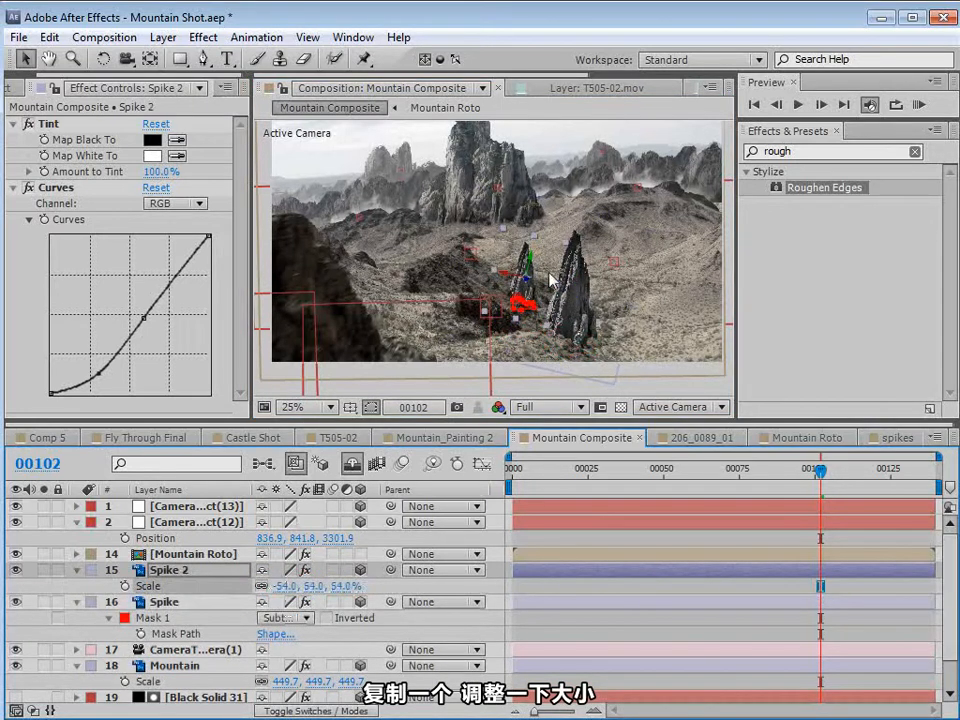
pyautogui.moveTo(531, 290); pyautogui.dragTo(546, 236)
pyautogui.hotkey('ctrl', 'shift', 'h')
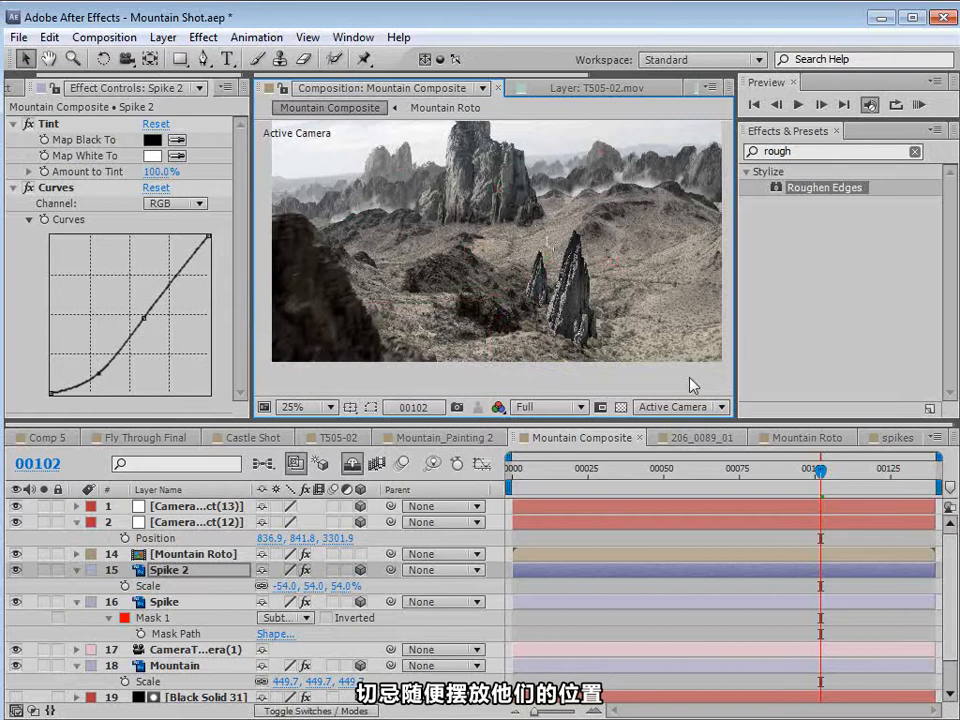
# - Scrub between frames 102 and 117 to check whether both spikes stay attached to the ground
pyautogui.press('pageup')
pyautogui.press('pageup')
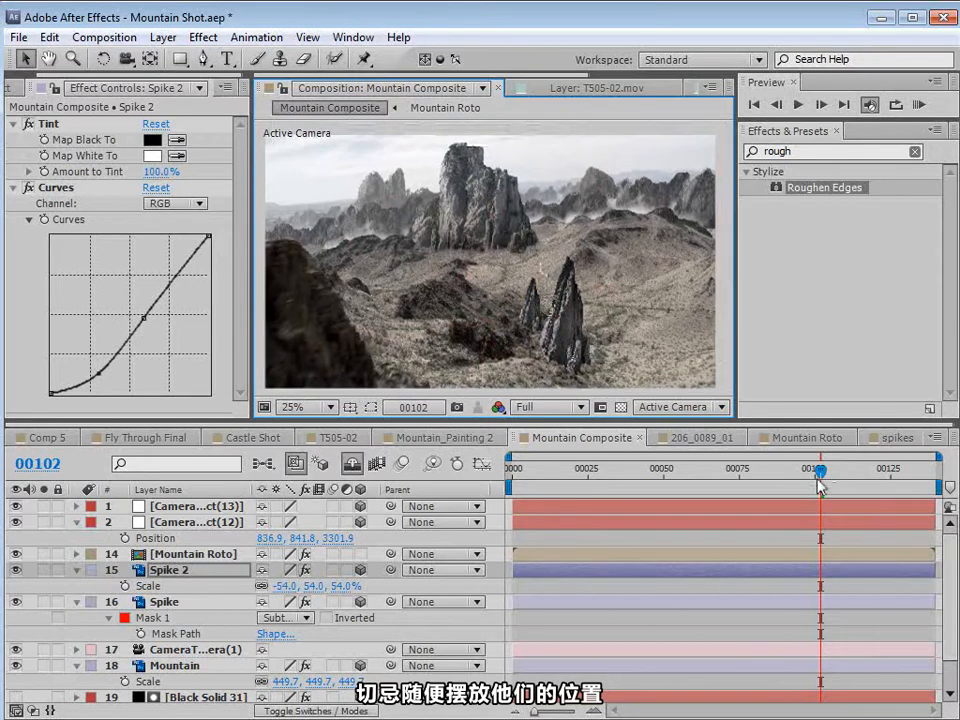
pyautogui.moveTo(796, 479); pyautogui.dragTo(845, 476)
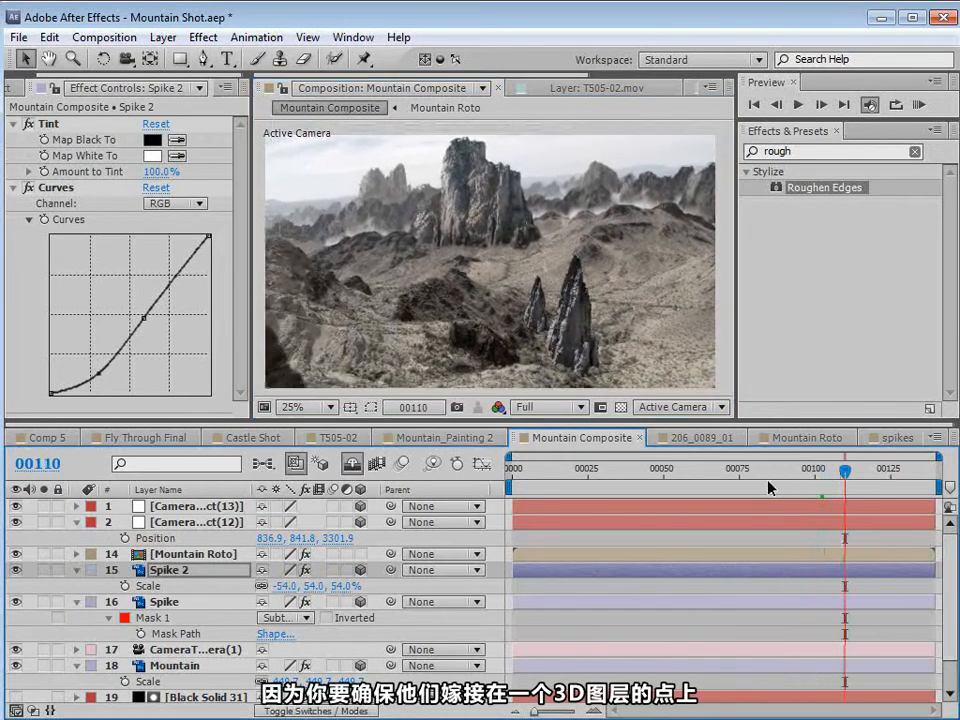
pyautogui.hotkey('ctrl', 'shift', 'h')
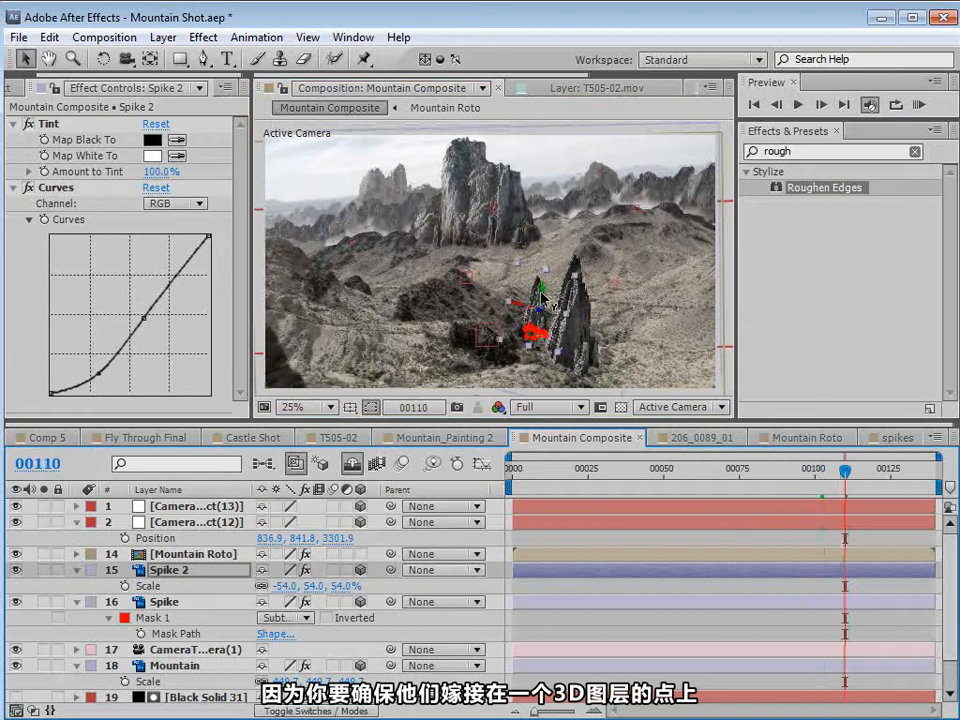
pyautogui.moveTo(838, 484); pyautogui.dragTo(866, 484)
pyautogui.click(628, 322)
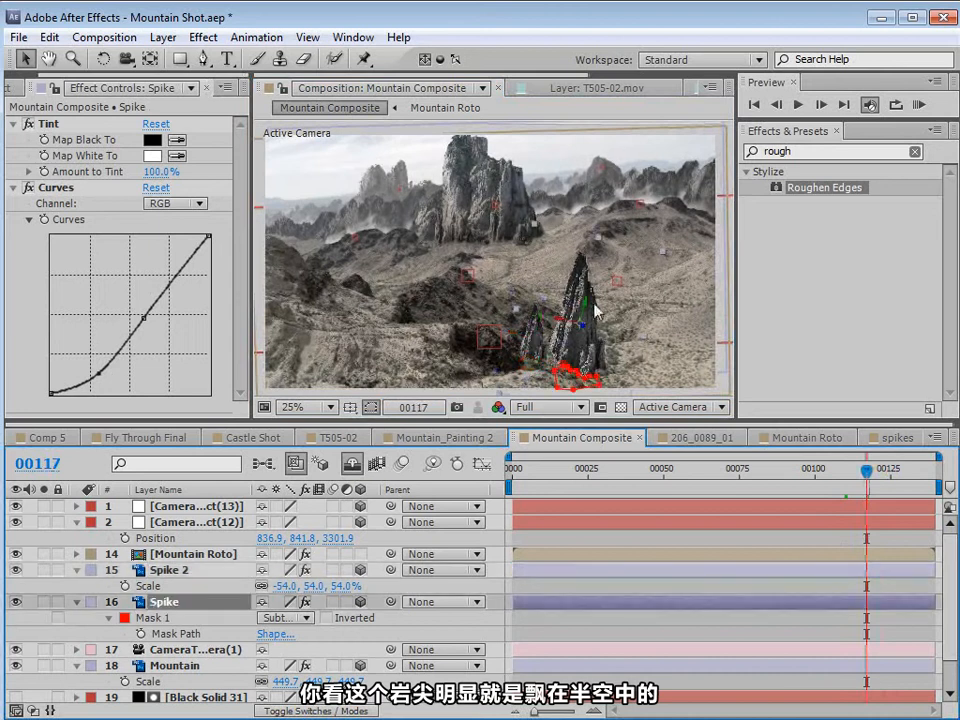
pyautogui.moveTo(866, 484); pyautogui.dragTo(788, 479)
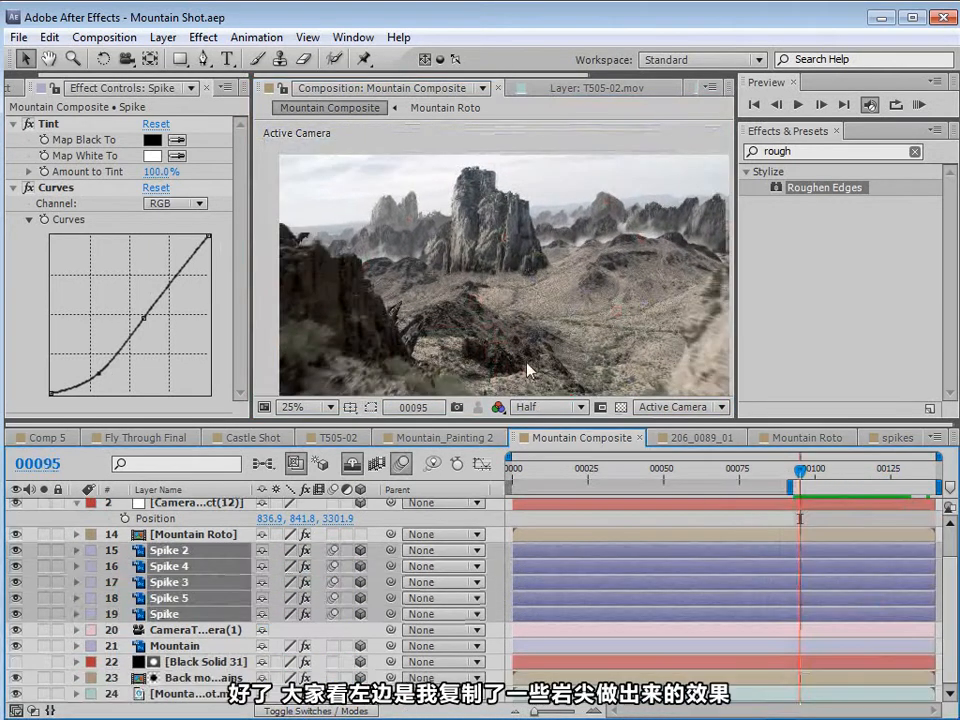
# - Scrub from frame 95 to about frame 113 to examine the group of duplicated spikes in the foreground
pyautogui.moveTo(800, 469); pyautogui.dragTo(848, 472)
pyautogui.scroll(-1, 426, 313)
pyautogui.moveTo(367, 315); pyautogui.dragTo(367, 303)
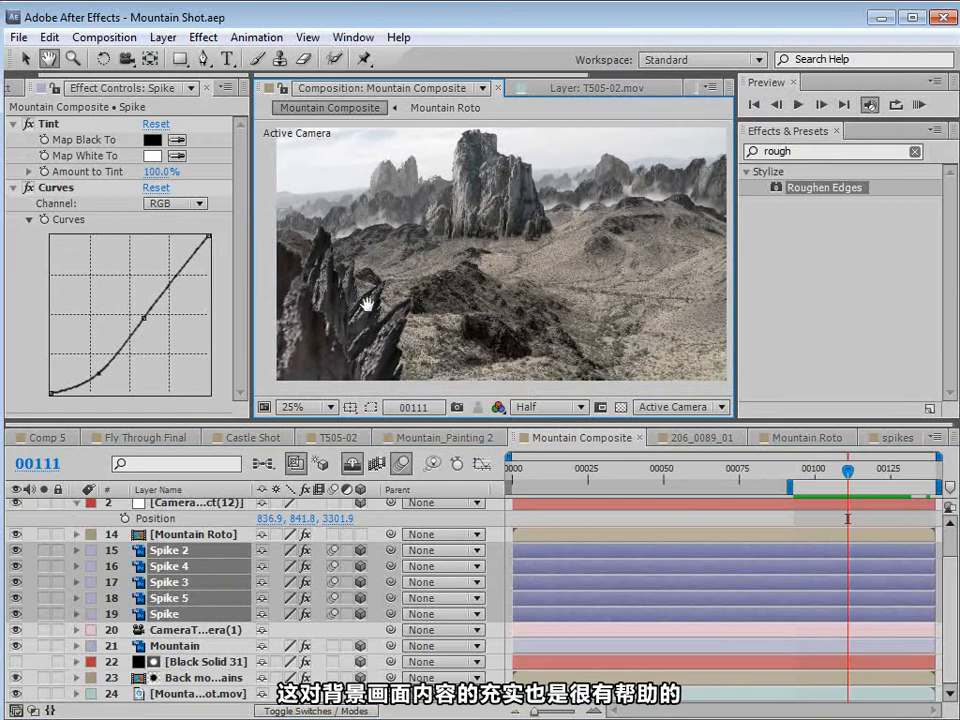
pyautogui.moveTo(848, 472)
pyautogui.mouseDown()
pyautogui.moveTo(810, 471)
pyautogui.moveTo(858, 473)
pyautogui.mouseUp()
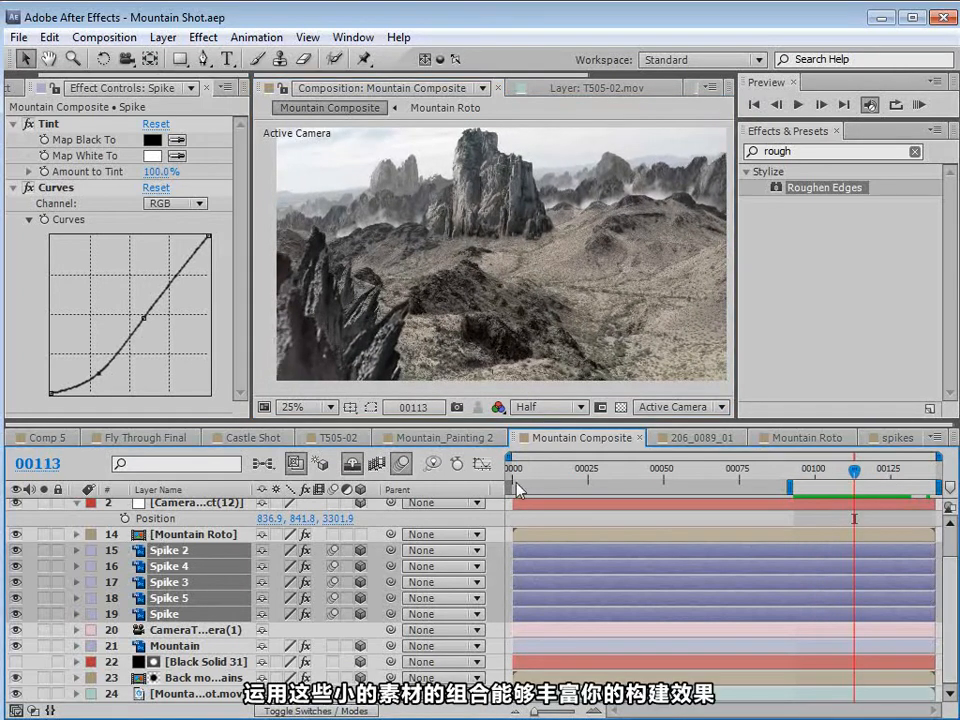
pyautogui.moveTo(863, 474)
pyautogui.mouseDown()
pyautogui.moveTo(887, 472)
pyautogui.moveTo(840, 472)
pyautogui.moveTo(862, 494)
pyautogui.moveTo(822, 492)
pyautogui.moveTo(880, 472)
pyautogui.moveTo(850, 476)
pyautogui.mouseUp()
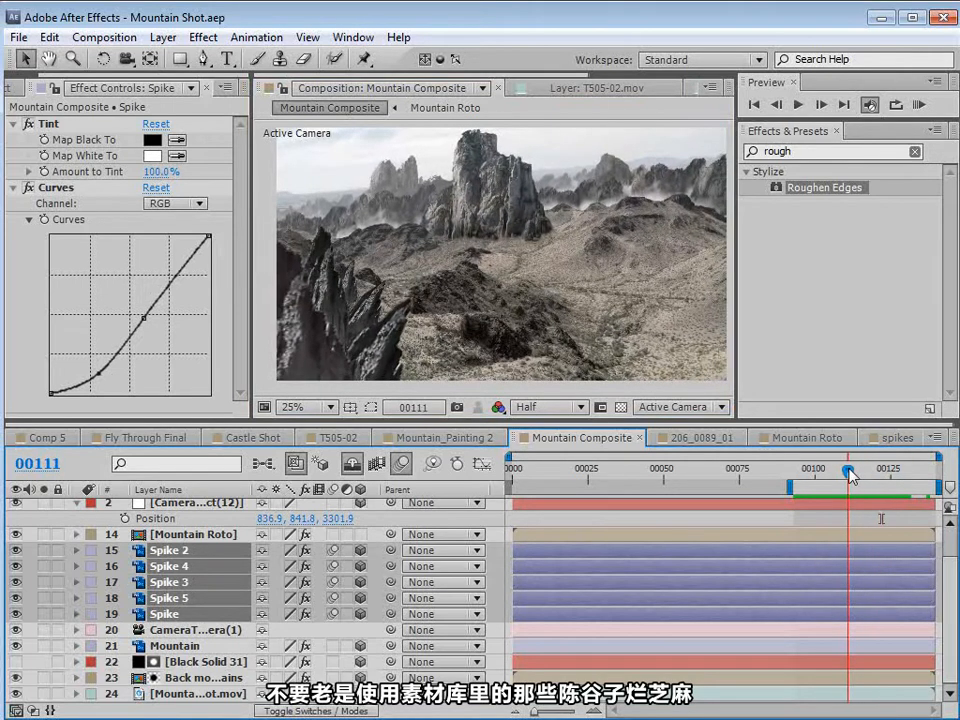
# - Toggle solo on the original Mountain Shot footage layer repeatedly to compare the shot before and after the added elements
pyautogui.click(42, 694)
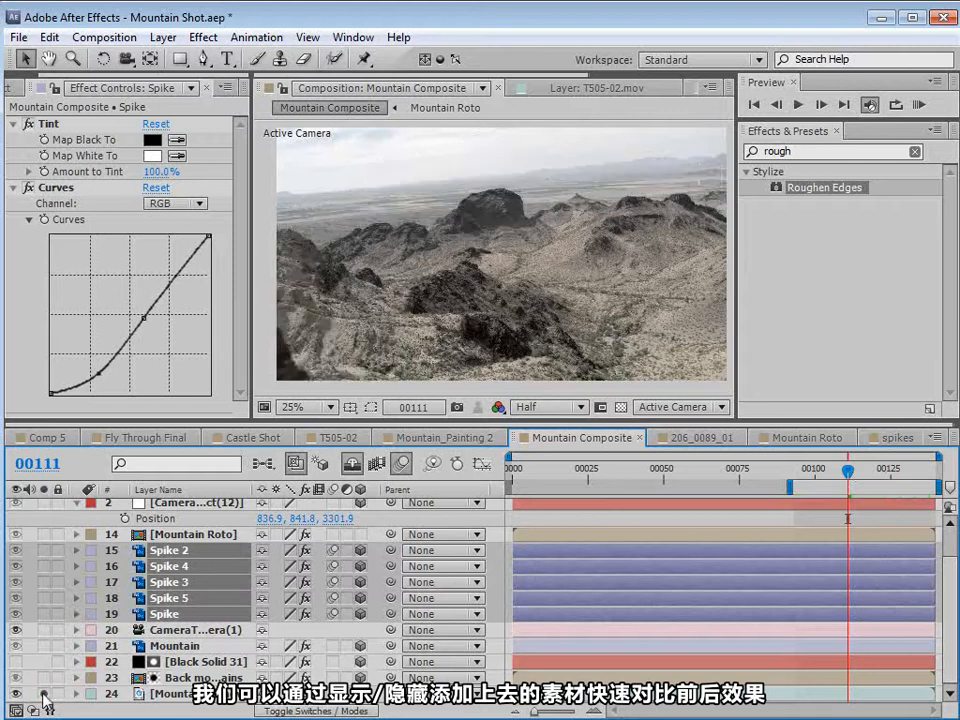
pyautogui.click(42, 694)
pyautogui.click(42, 694)
pyautogui.click(42, 694)
pyautogui.click(42, 694)
pyautogui.click(42, 694)
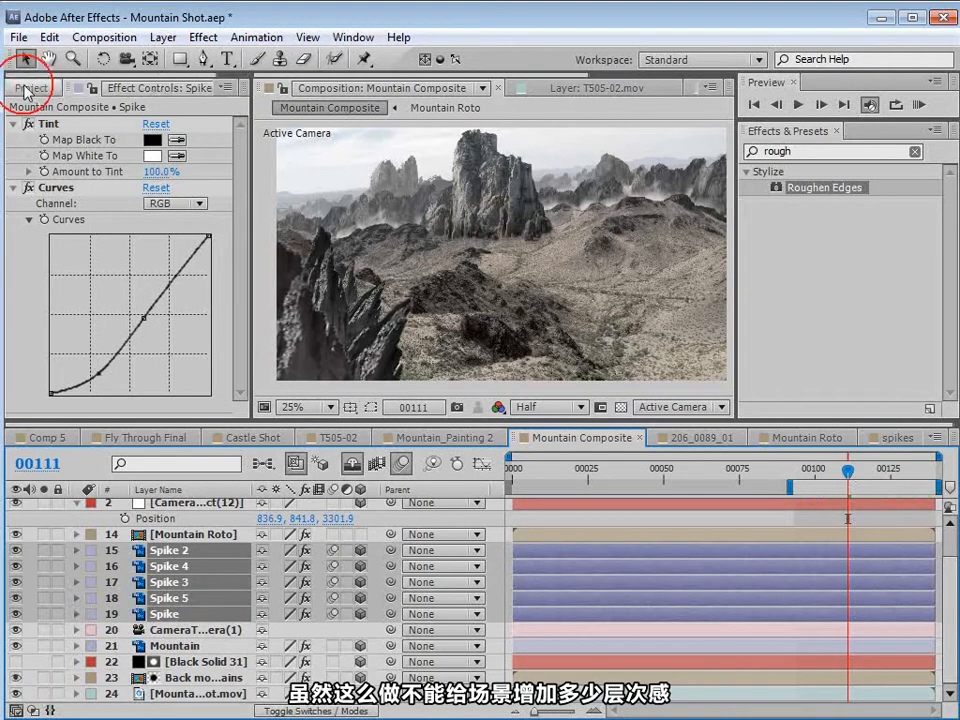
# - Scrub through Comp 5 to examine the finished shot with particle clouds
pyautogui.click(30, 89)
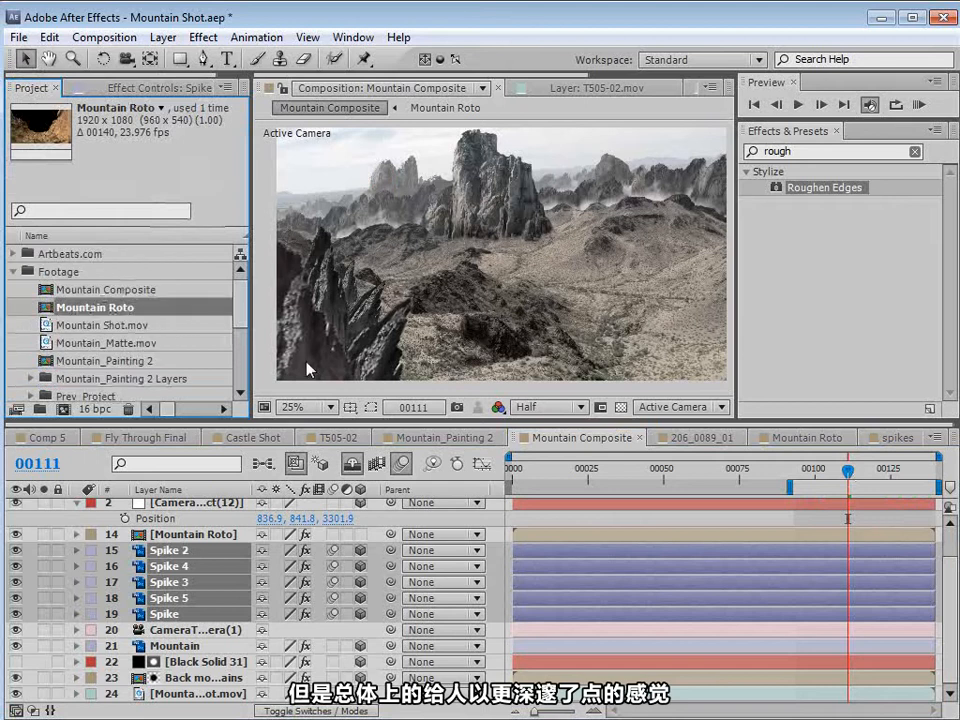
pyautogui.click(680, 488)
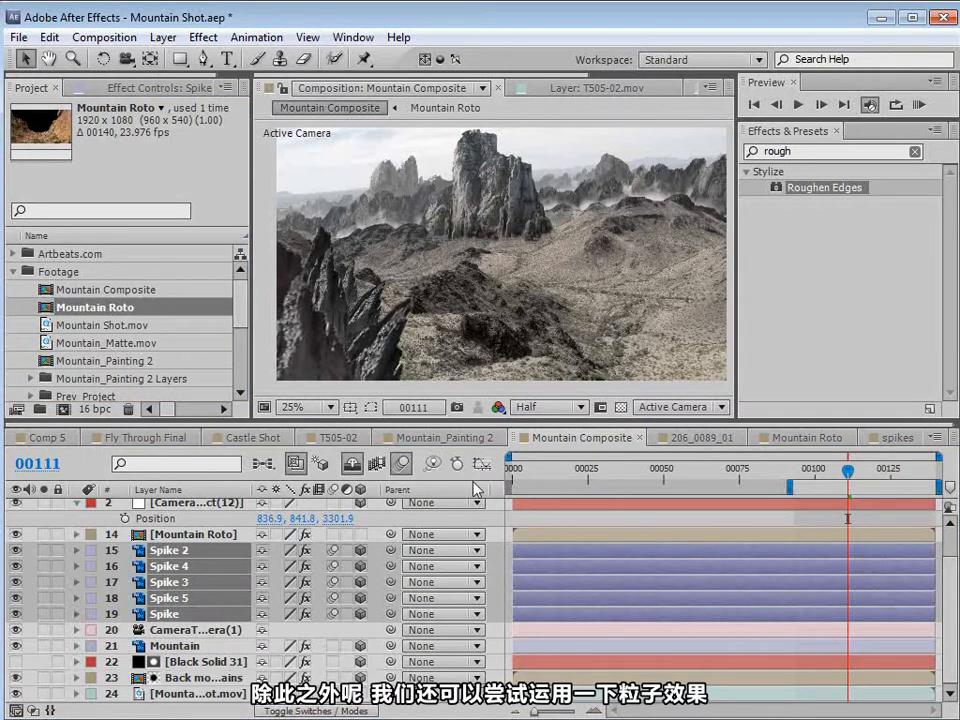
pyautogui.moveTo(803, 480); pyautogui.dragTo(620, 474)
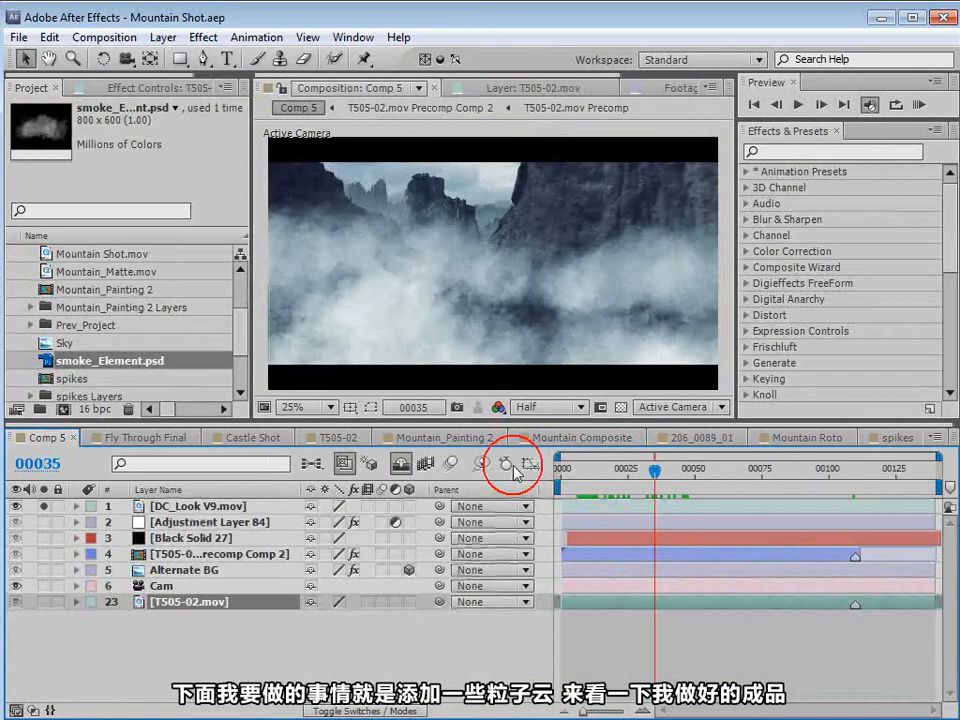
pyautogui.click(691, 472)
pyautogui.moveTo(691, 472); pyautogui.dragTo(864, 472)
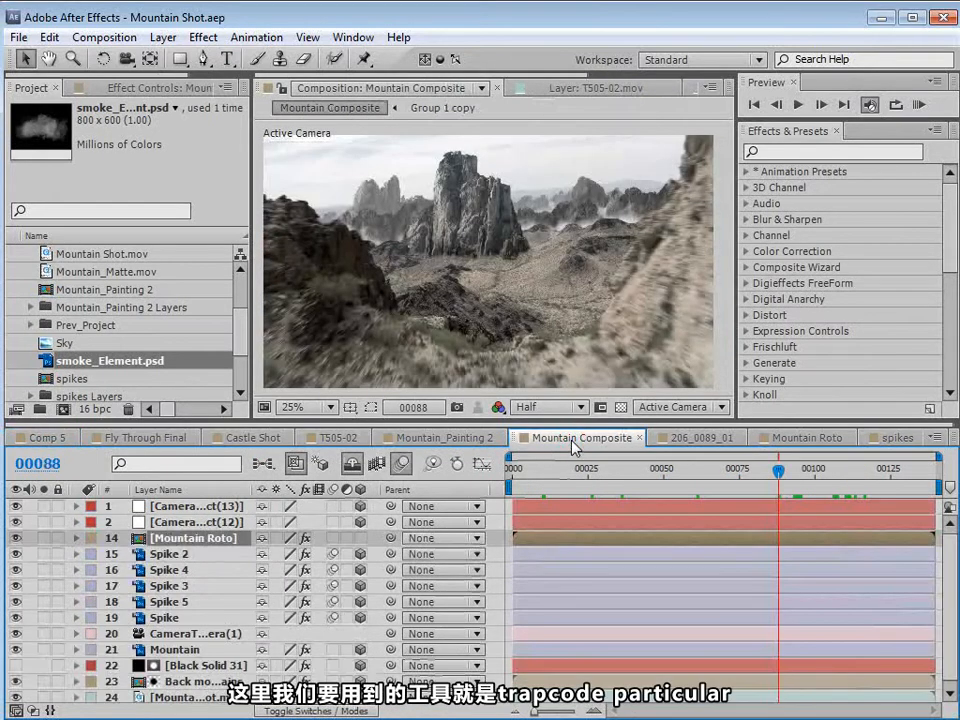
# - Create a black 1920 x 1080 px solid named Particle Clouds in the Mountain Composite composition
pyautogui.click(301, 17)
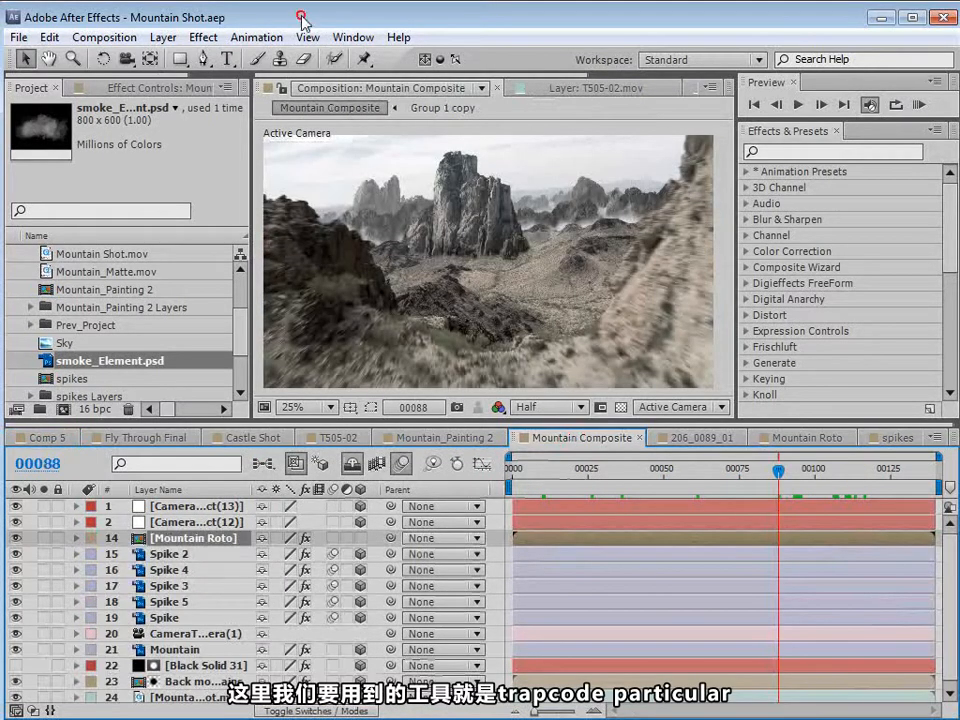
pyautogui.click(165, 40)
pyautogui.moveTo(180, 58)
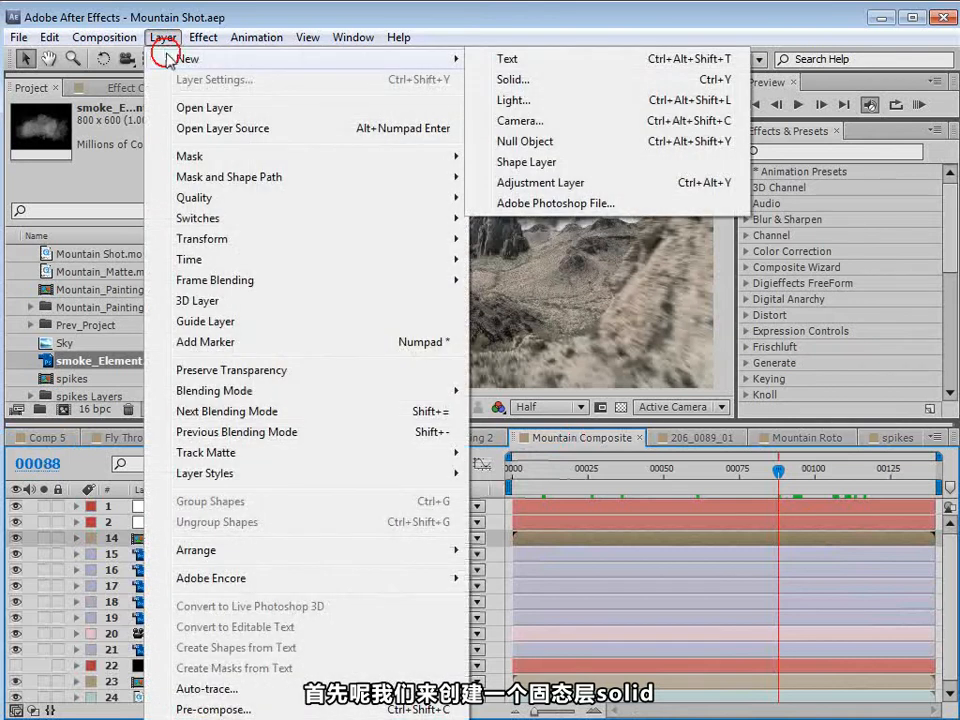
pyautogui.click(521, 79)
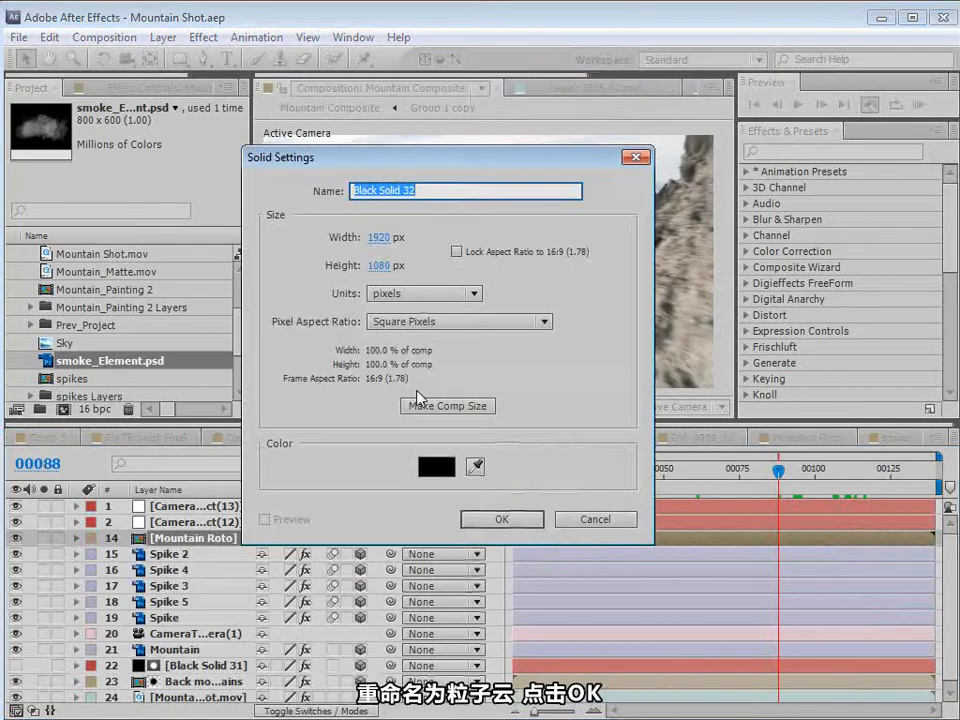
pyautogui.write('Particle Clouds')
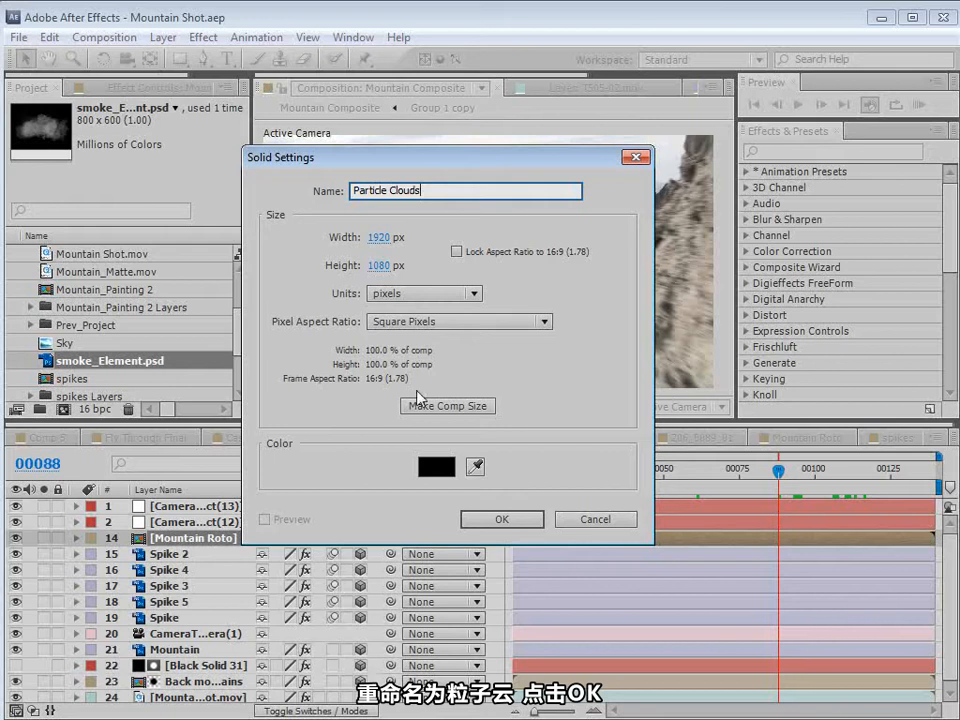
pyautogui.click(502, 519)
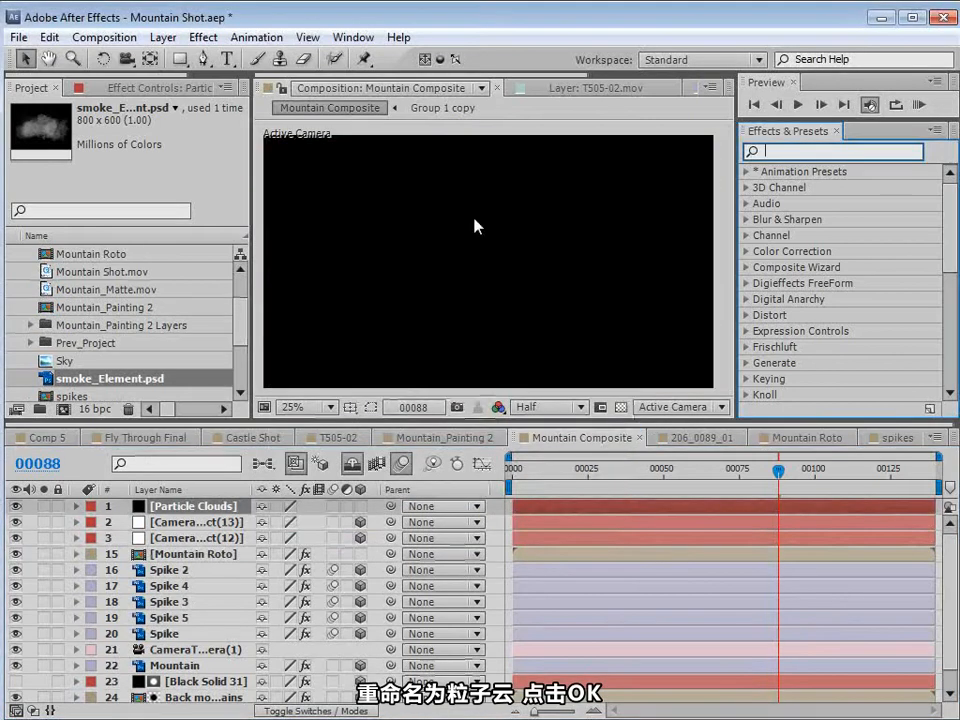
# - Apply the Trapcode Particular effect to the Particle Clouds layer and preview its particles around frame 49
pyautogui.click(801, 155)
pyautogui.write('particul')
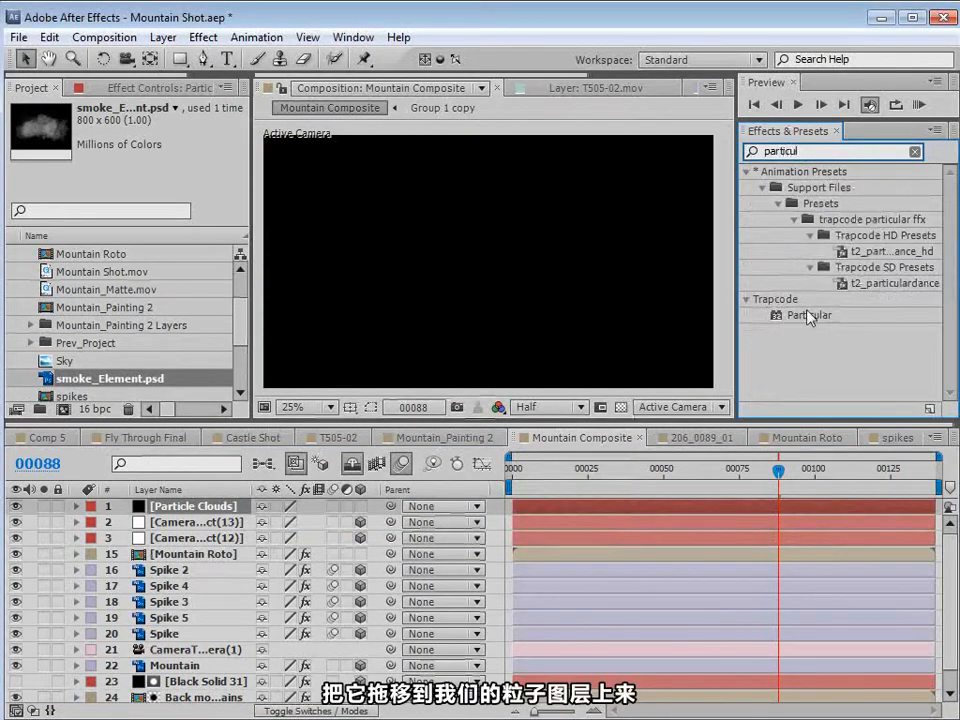
pyautogui.moveTo(820, 316); pyautogui.dragTo(200, 508)
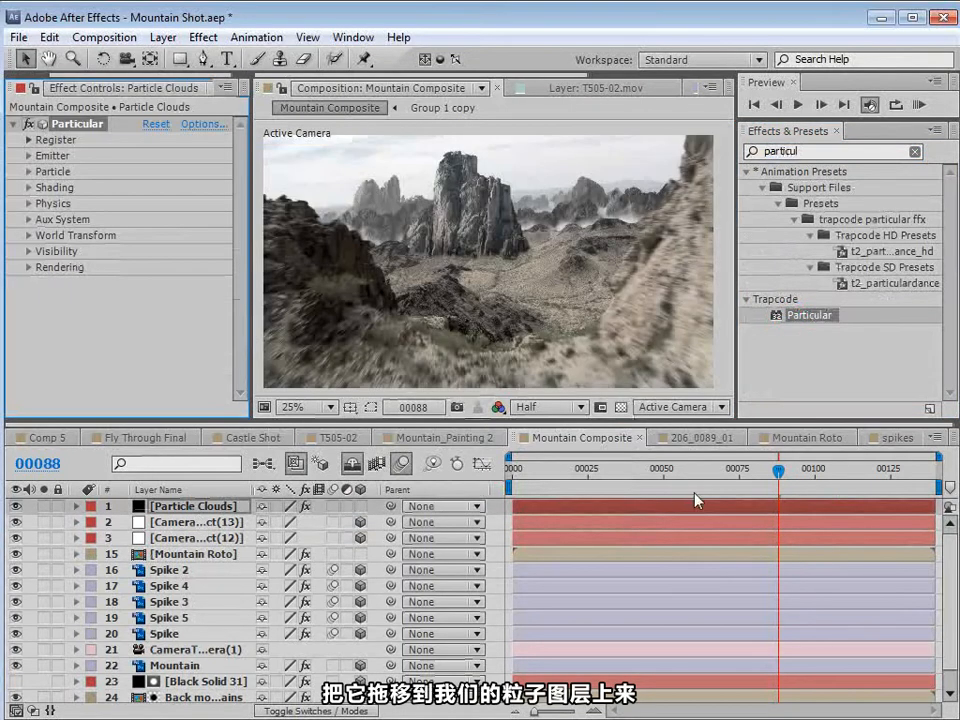
pyautogui.moveTo(697, 470); pyautogui.dragTo(659, 470)
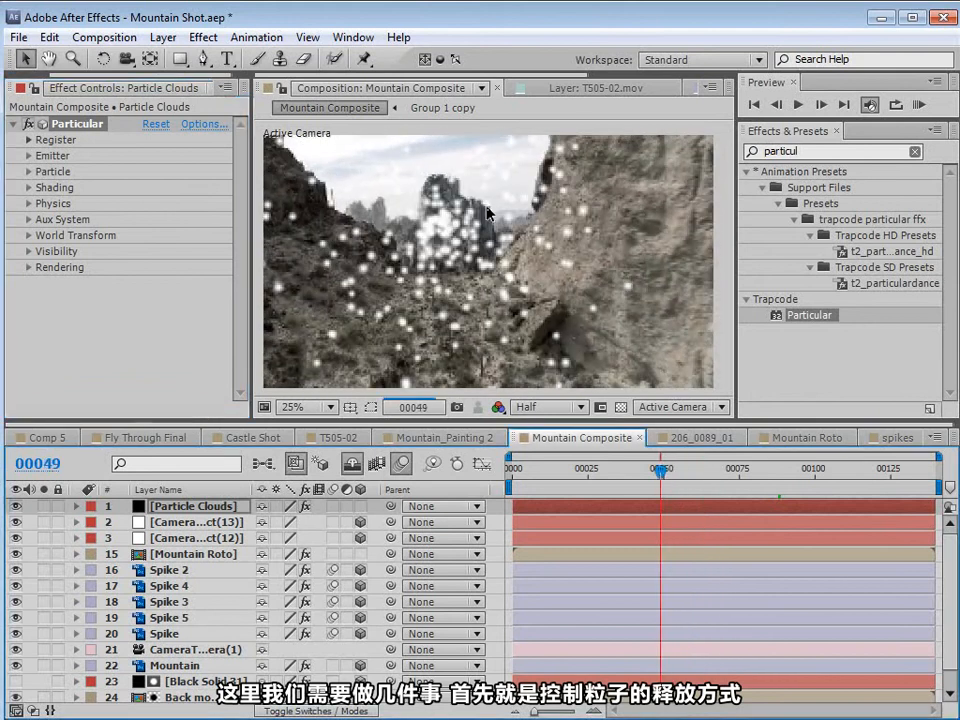
# - Set Particular's emitter type to Box and its velocity to 0
pyautogui.click(28, 155)
pyautogui.moveTo(252, 203); pyautogui.dragTo(324, 203)
pyautogui.click(222, 187)
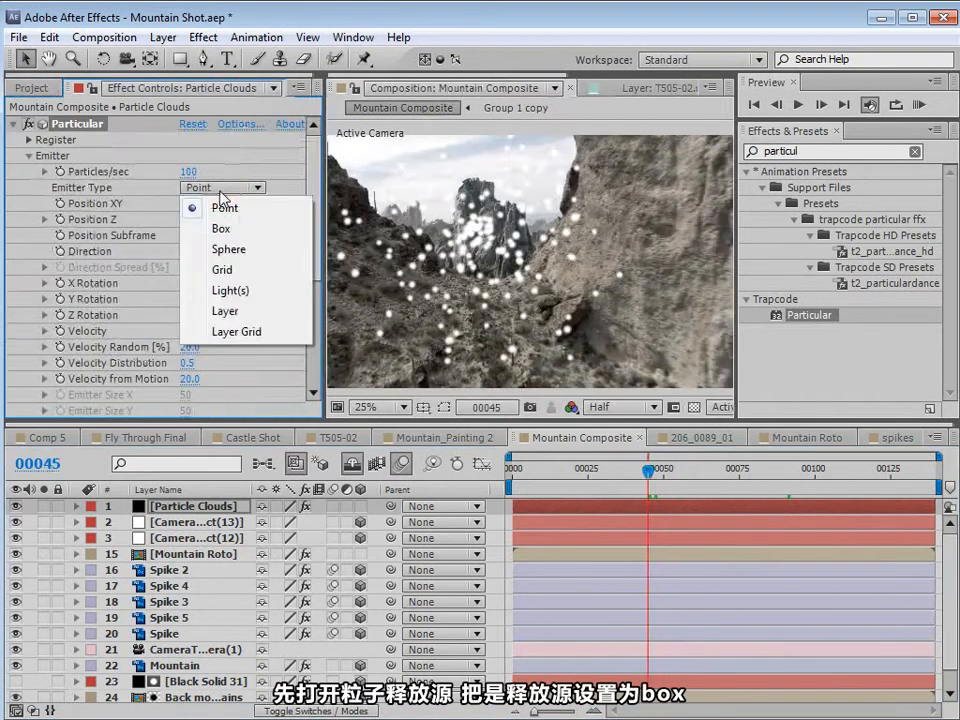
pyautogui.click(238, 230)
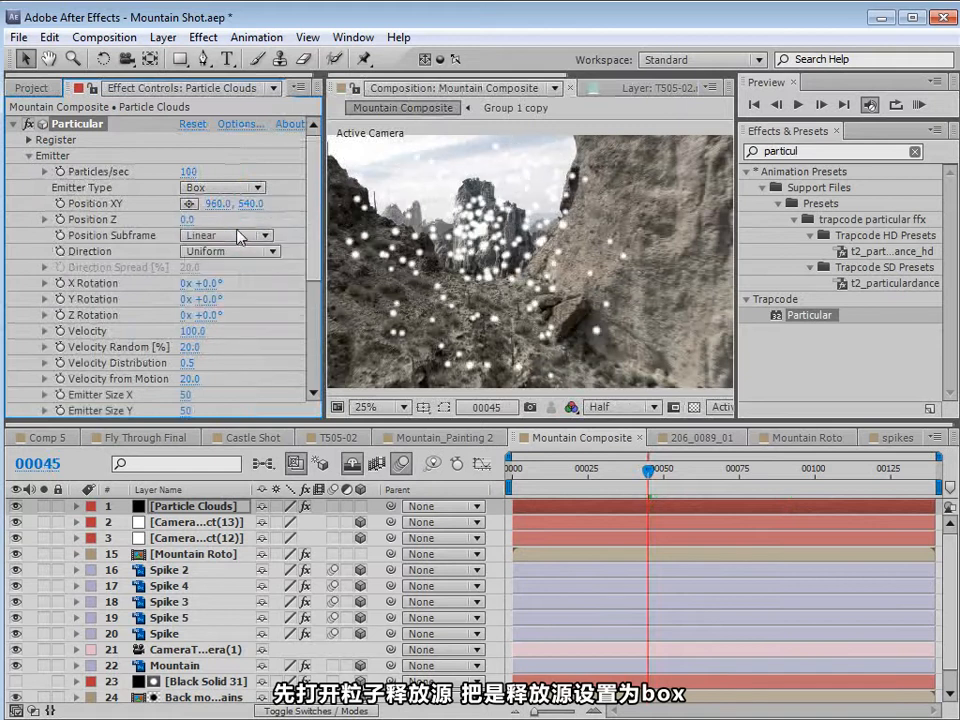
pyautogui.click(192, 331)
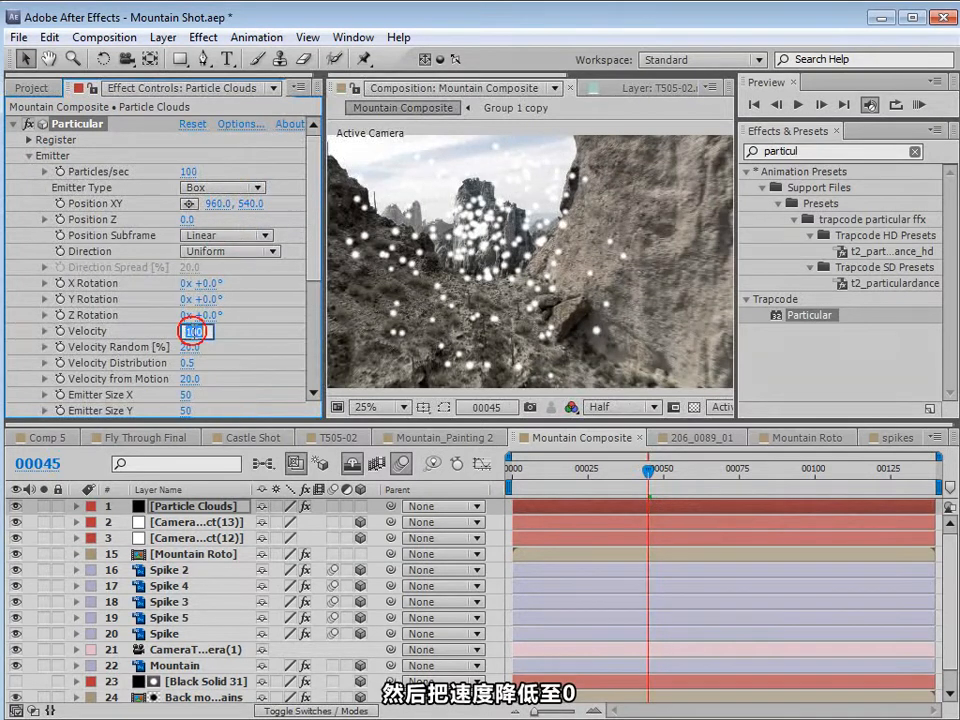
pyautogui.write('0')
pyautogui.press('Return')
# - Keyframe Particles/sec at 100 on frame 34 and at 0 on frame 35, and scrub to check the emission
pyautogui.moveTo(649, 469); pyautogui.dragTo(614, 474)
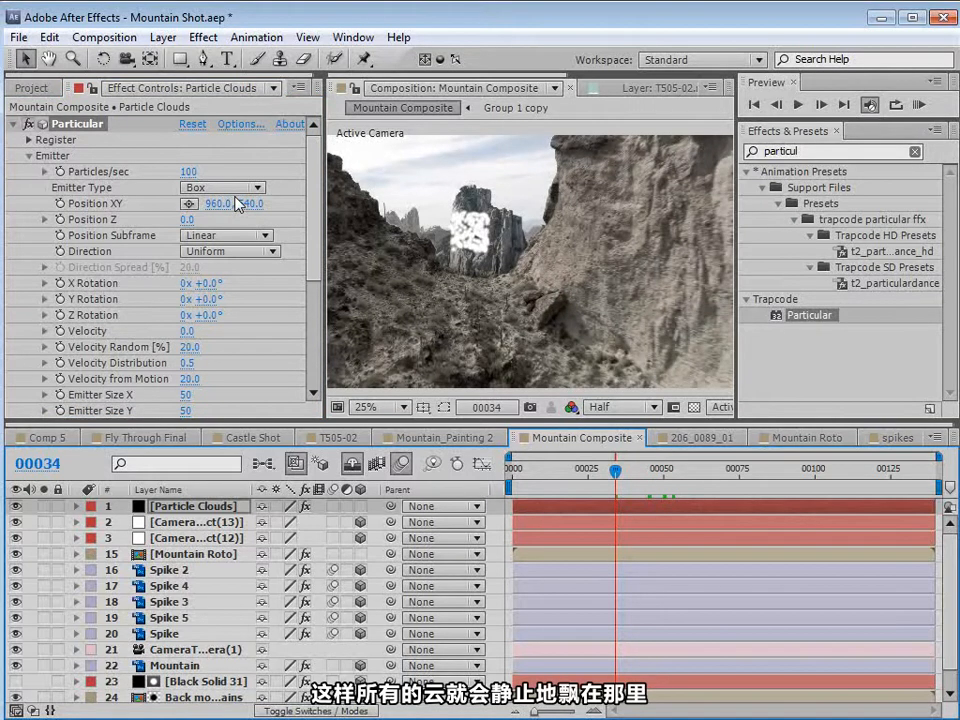
pyautogui.click(60, 171)
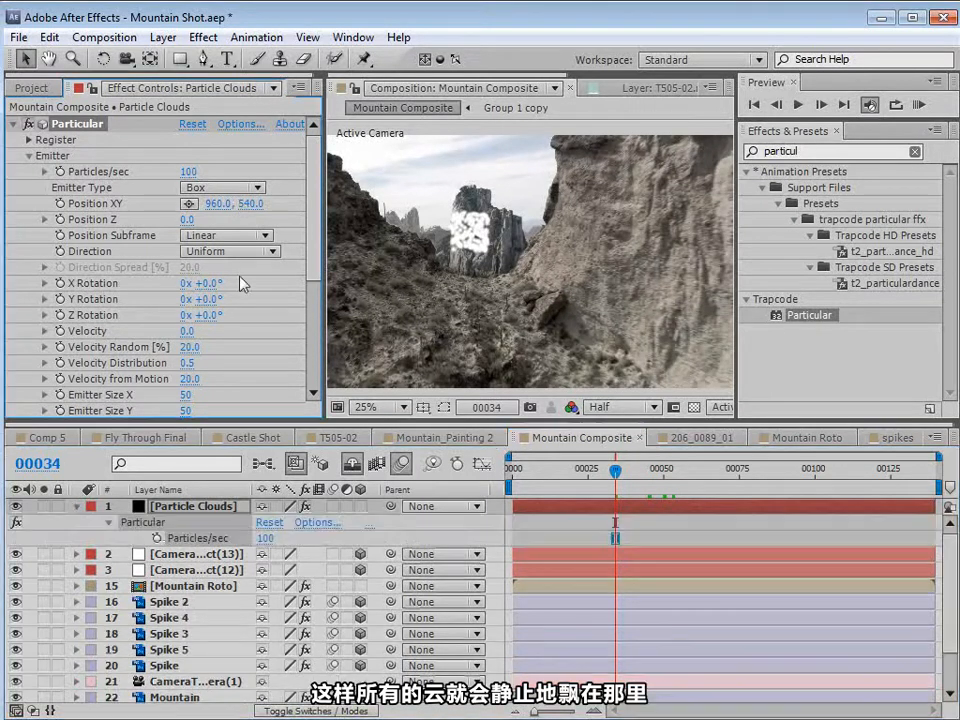
pyautogui.click(60, 172)
pyautogui.click(618, 500)
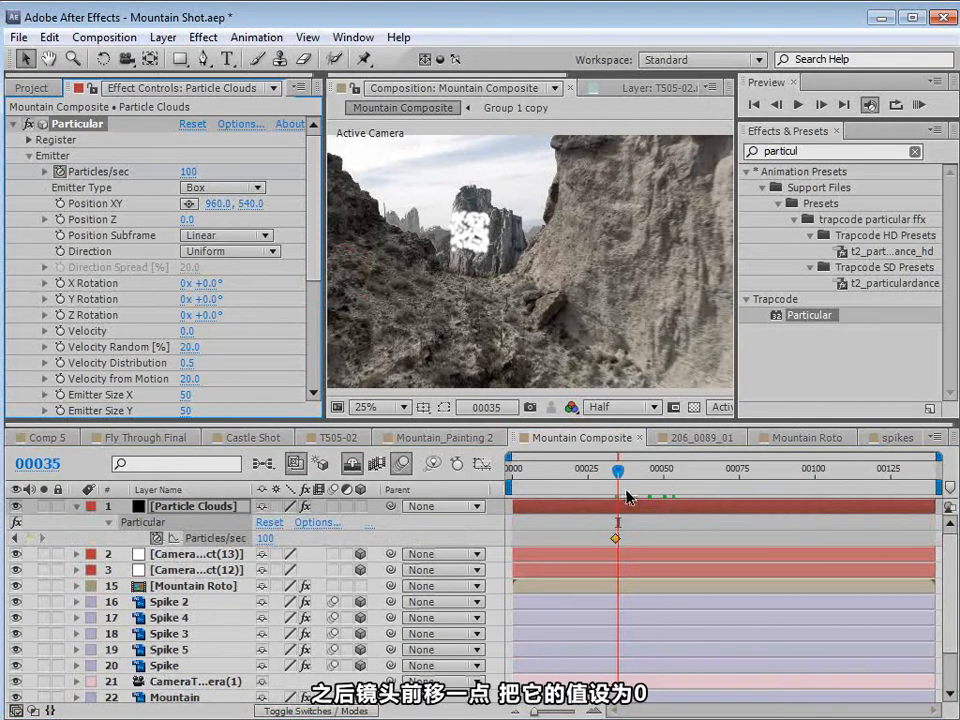
pyautogui.click(188, 172)
pyautogui.write('0')
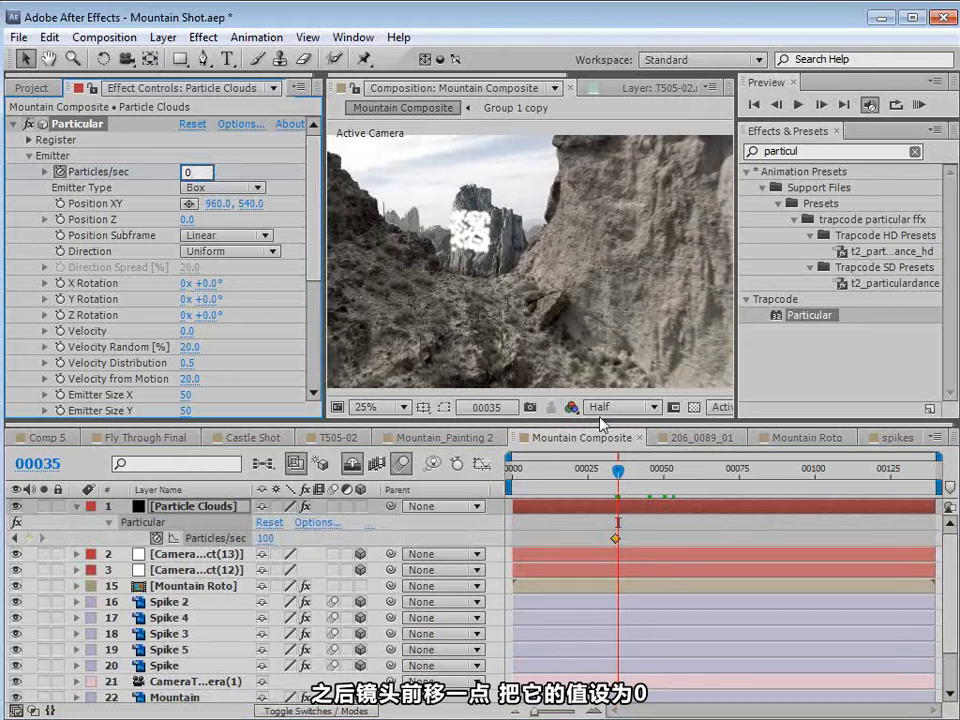
pyautogui.click(568, 488)
pyautogui.moveTo(568, 488); pyautogui.dragTo(616, 483)
# - Enlarge the box emitter to size X 708, Y 106 and Z 717, and check the particle spread at frame 59
pyautogui.scroll(-3, 283, 292)
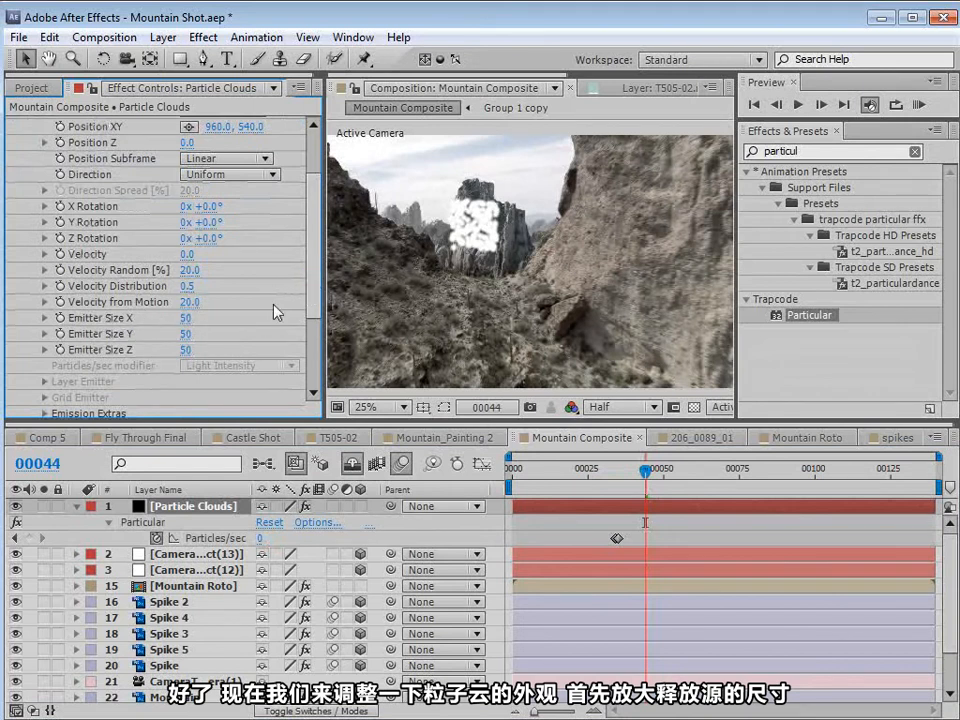
pyautogui.moveTo(183, 332); pyautogui.dragTo(598, 283)
pyautogui.scroll(-1, 598, 283)
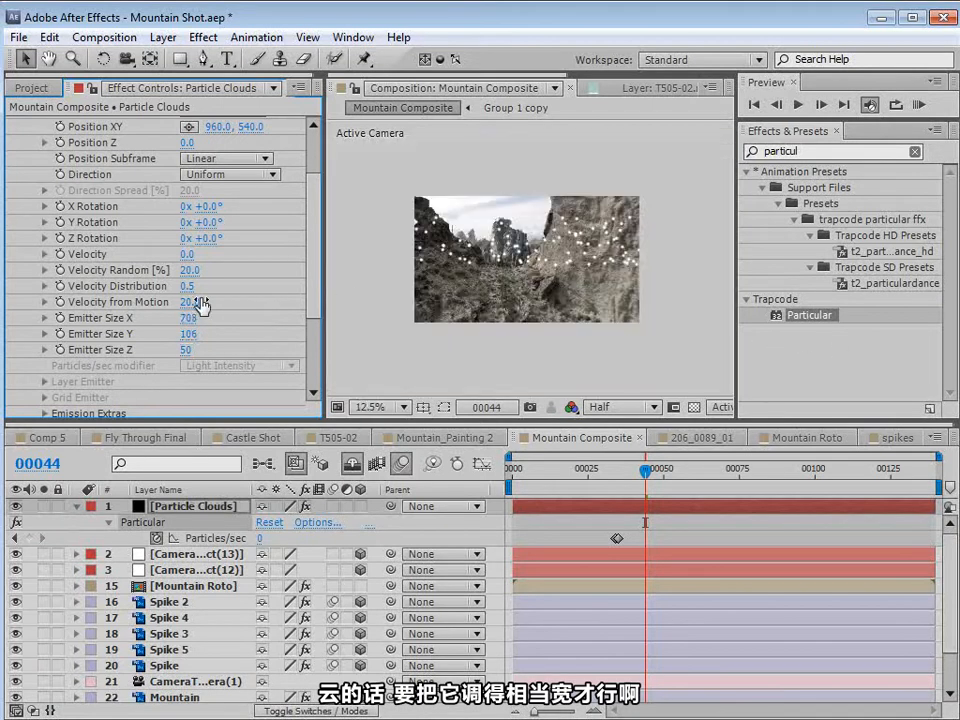
pyautogui.moveTo(183, 345); pyautogui.dragTo(830, 306)
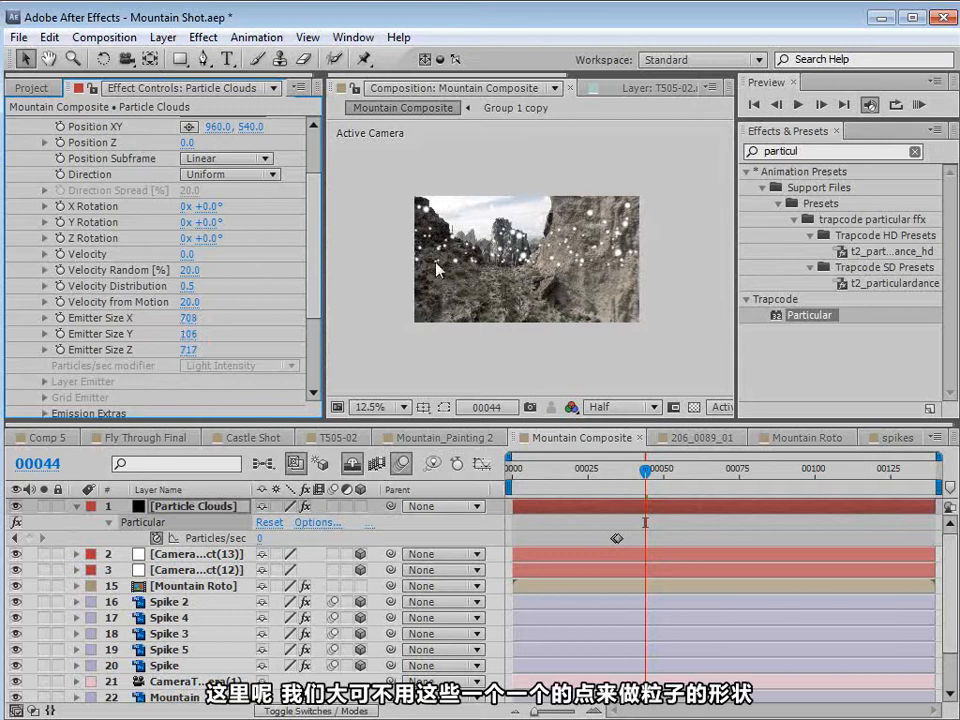
pyautogui.scroll(1, 505, 268)
pyautogui.moveTo(652, 468); pyautogui.dragTo(690, 478)
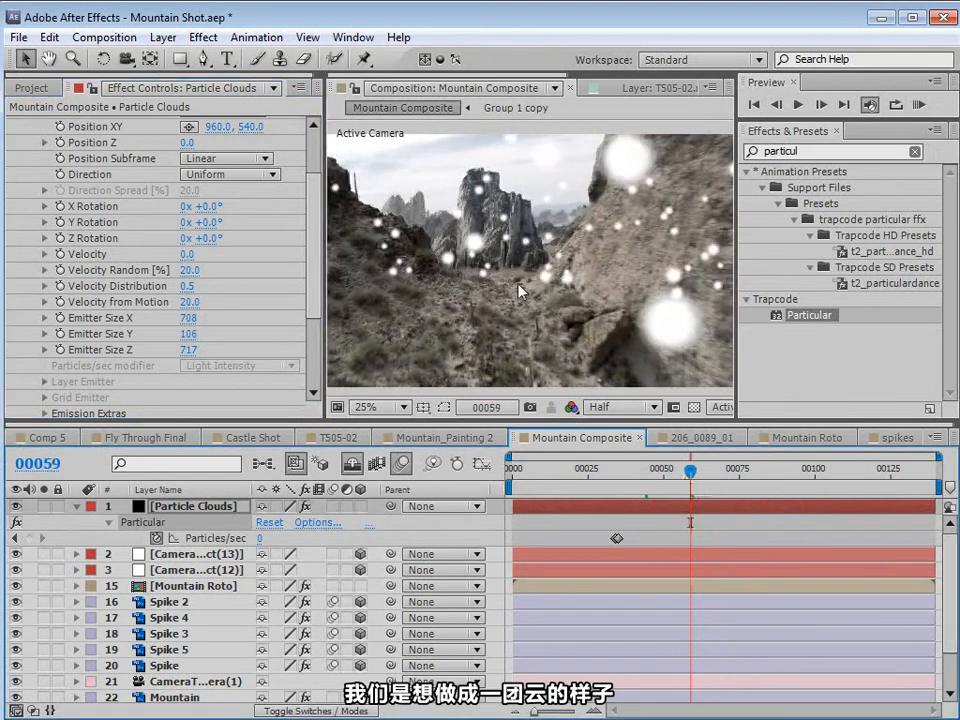
# - View the smoke_Element.psd footage and create a new composition from it
pyautogui.click(31, 88)
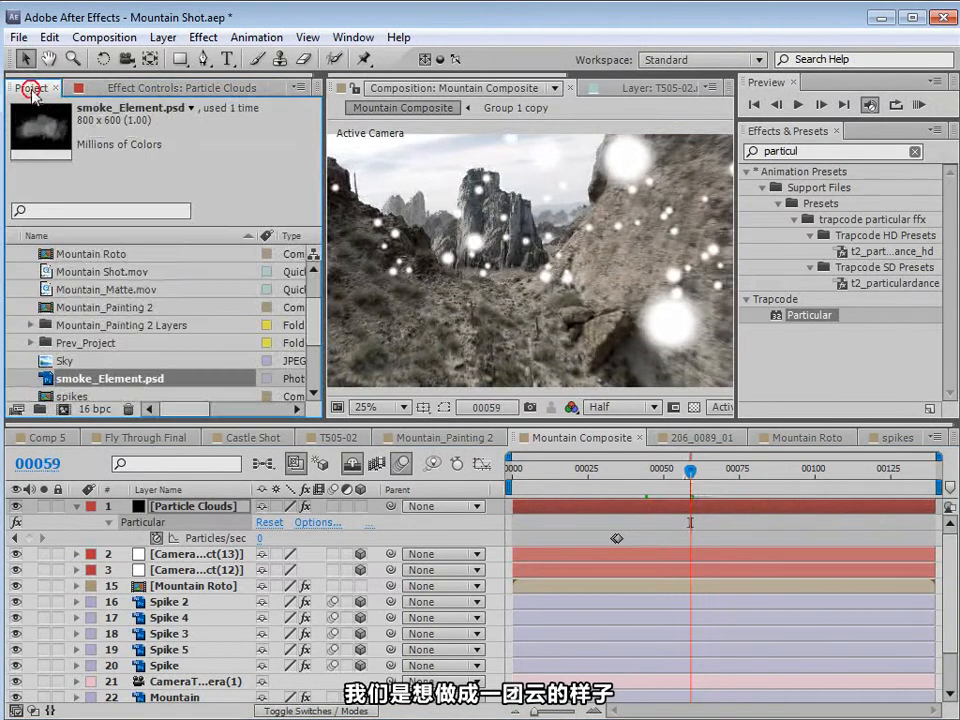
pyautogui.doubleClick(85, 380)
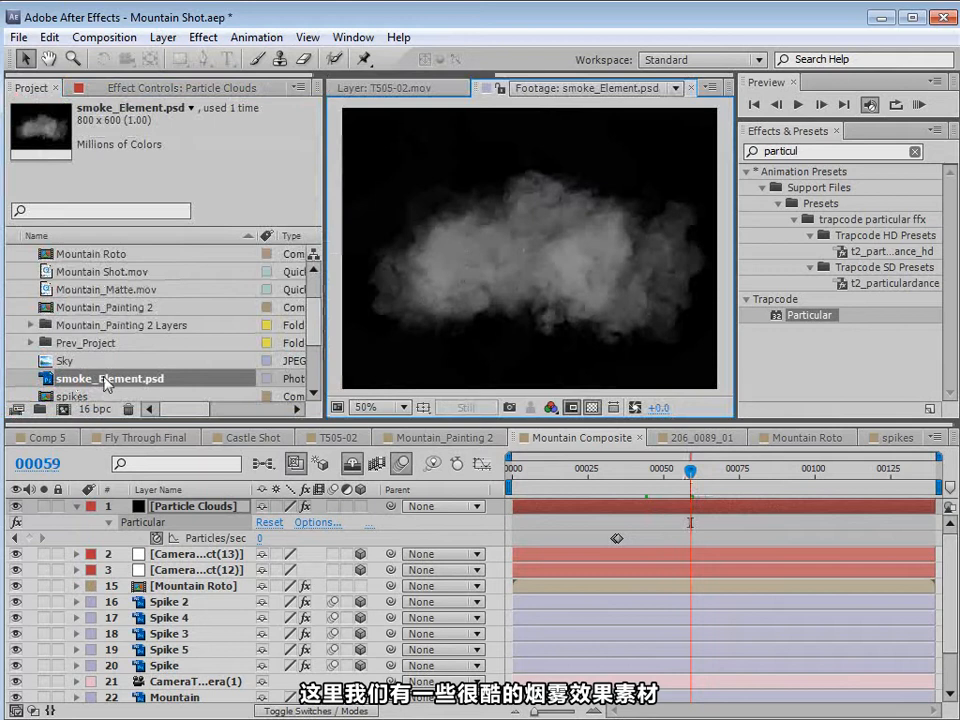
pyautogui.moveTo(106, 383); pyautogui.dragTo(63, 409)
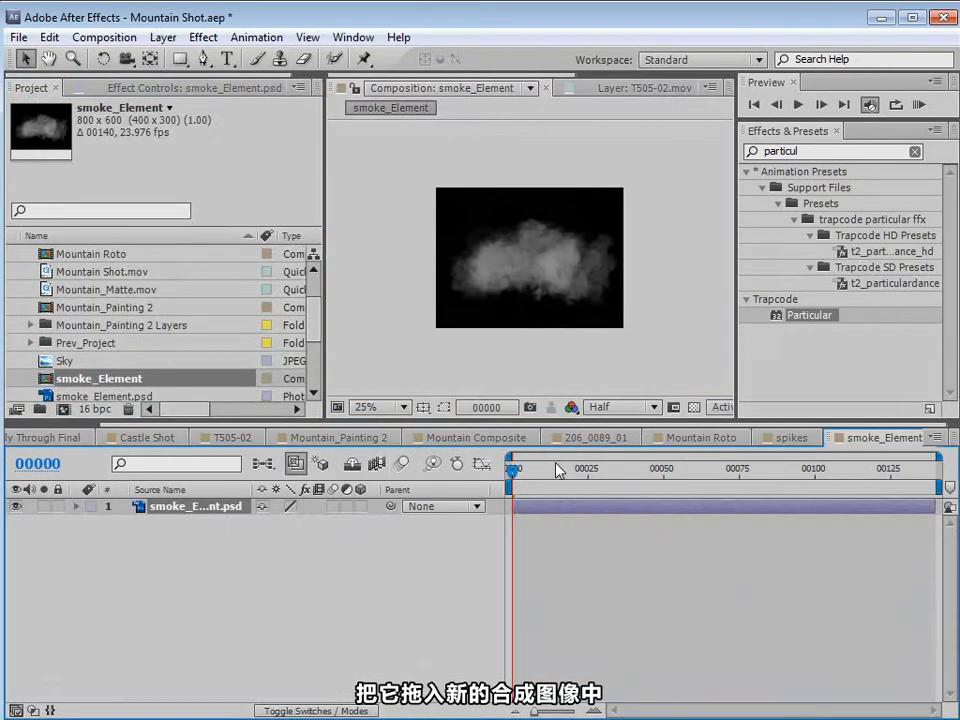
pyautogui.moveTo(558, 470); pyautogui.dragTo(600, 472)
# - Create a white 800 x 600 px solid in the smoke_Element composition
pyautogui.click(163, 37)
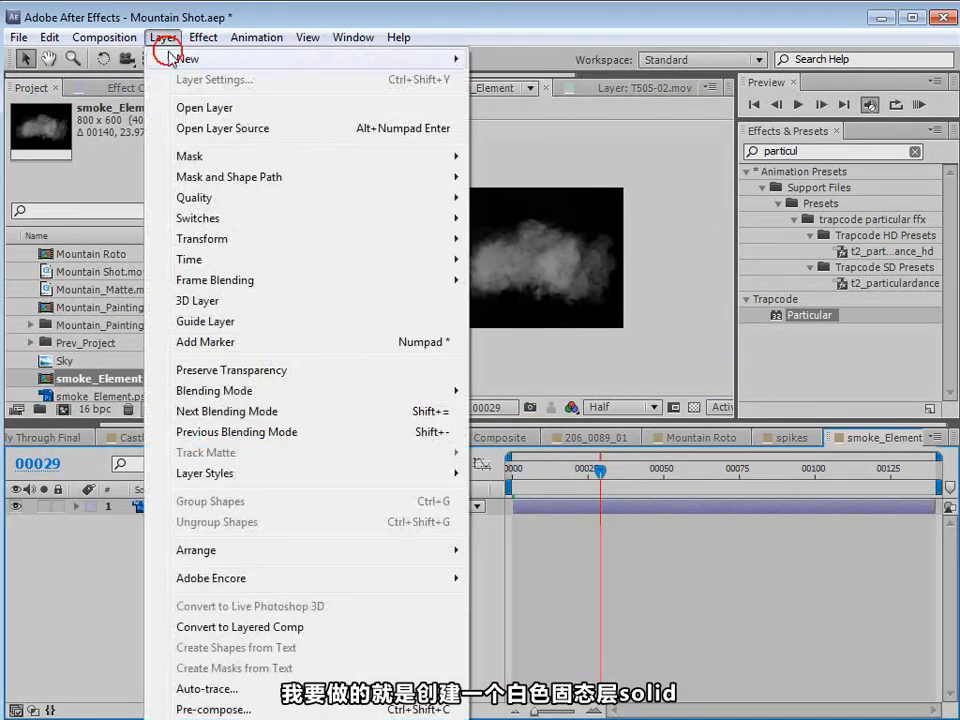
pyautogui.moveTo(175, 58)
pyautogui.click(512, 80)
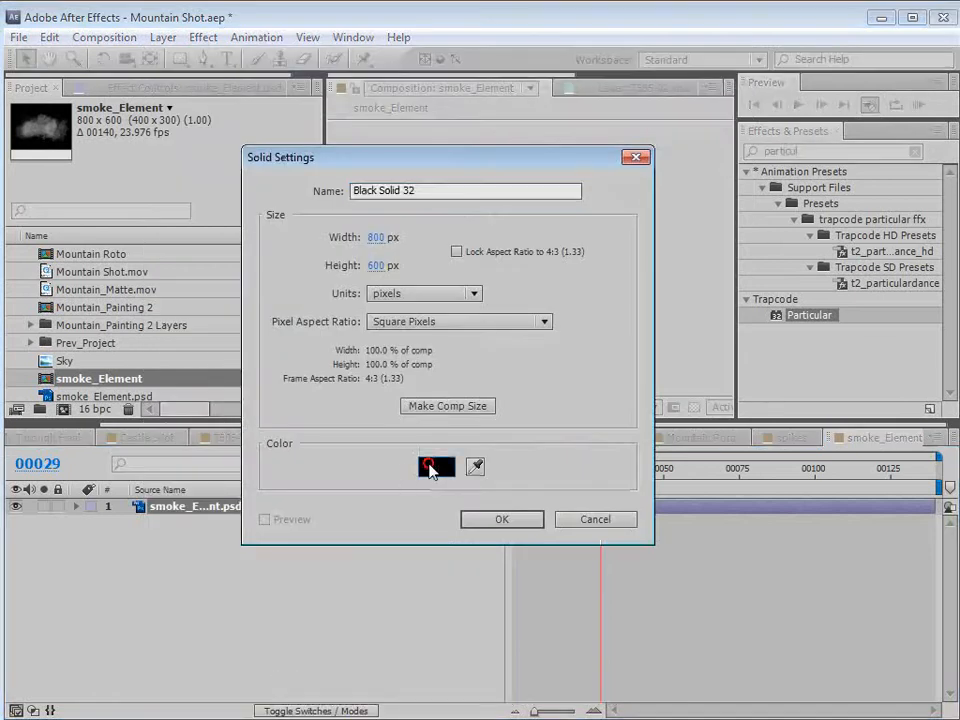
pyautogui.click(430, 528)
pyautogui.moveTo(381, 486); pyautogui.dragTo(191, 290)
pyautogui.click(664, 350)
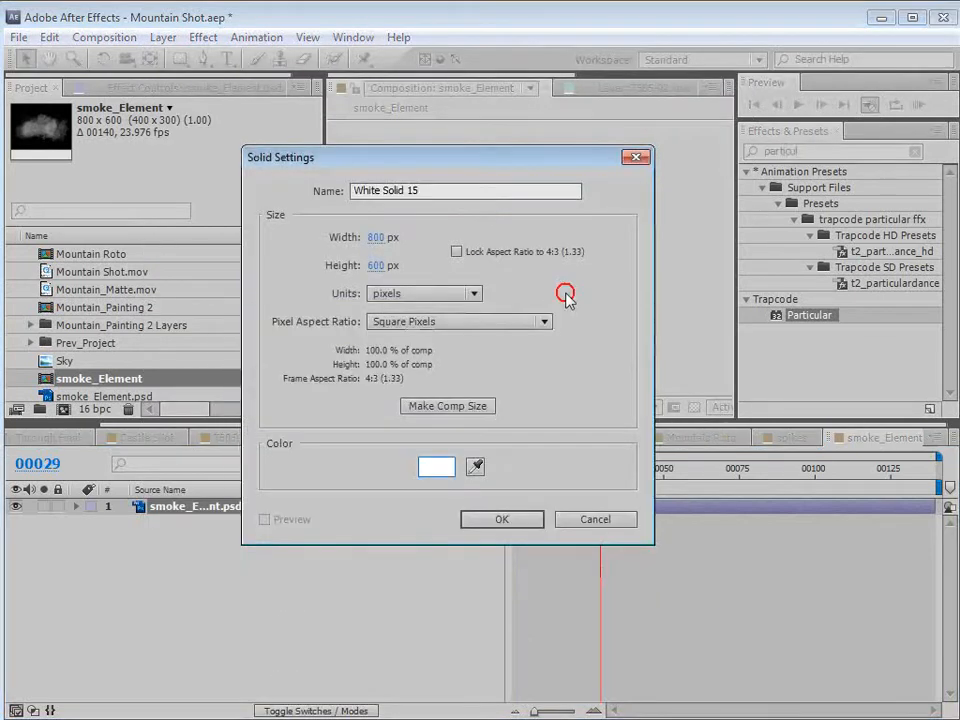
pyautogui.click(502, 519)
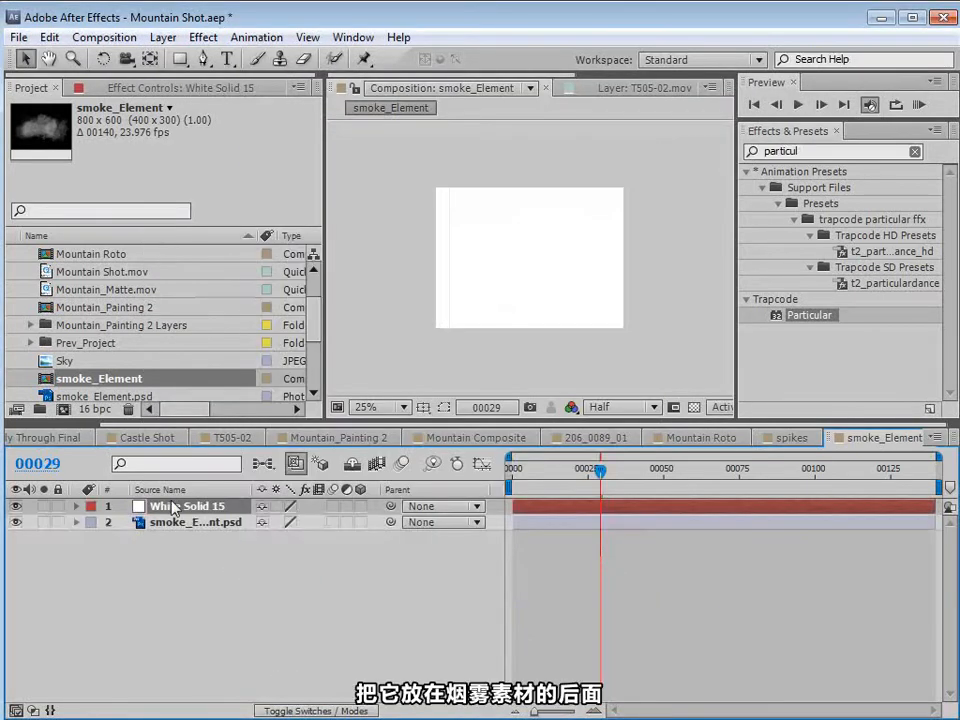
# - Place the white solid beneath the smoke layer, set its track matte to Luma Matte, and check the transparency
pyautogui.moveTo(170, 507); pyautogui.dragTo(176, 530)
pyautogui.press('F4')
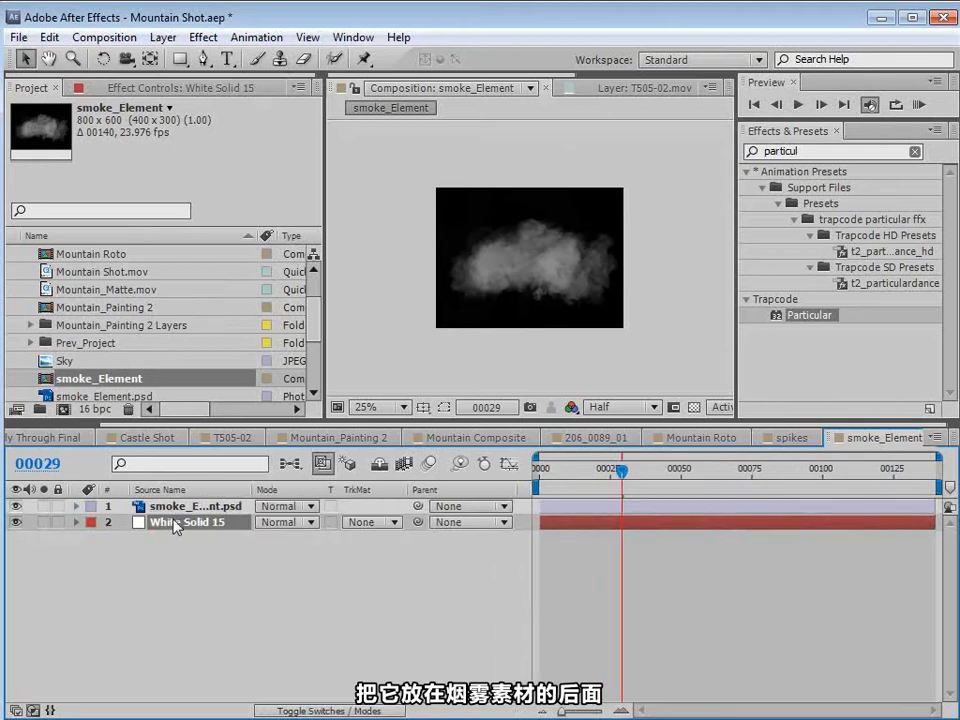
pyautogui.click(368, 522)
pyautogui.click(408, 611)
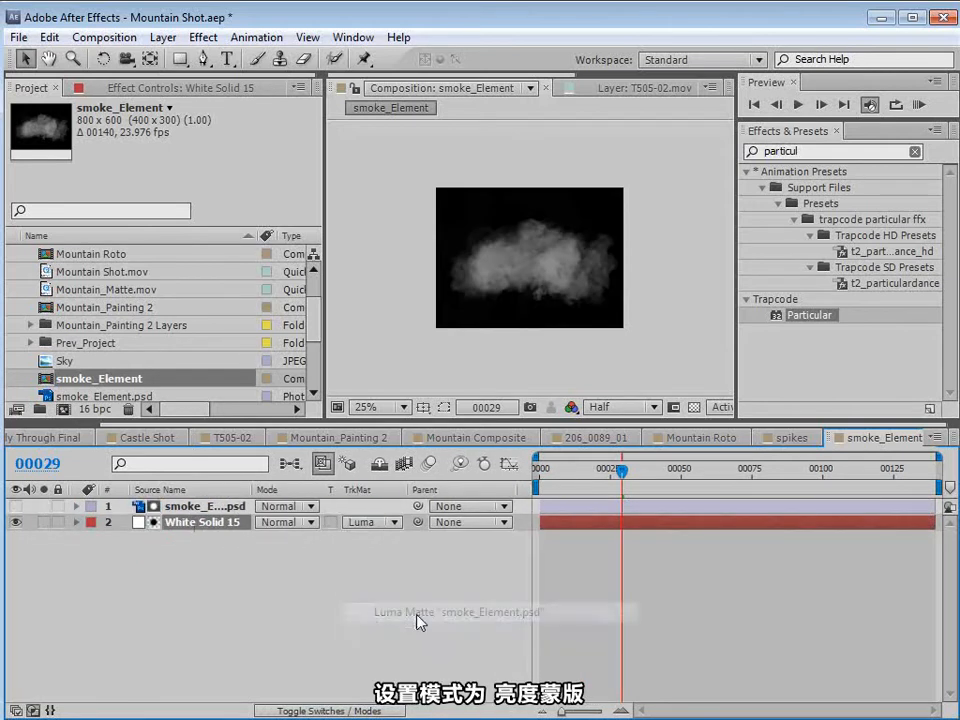
pyautogui.scroll(2, 593, 361)
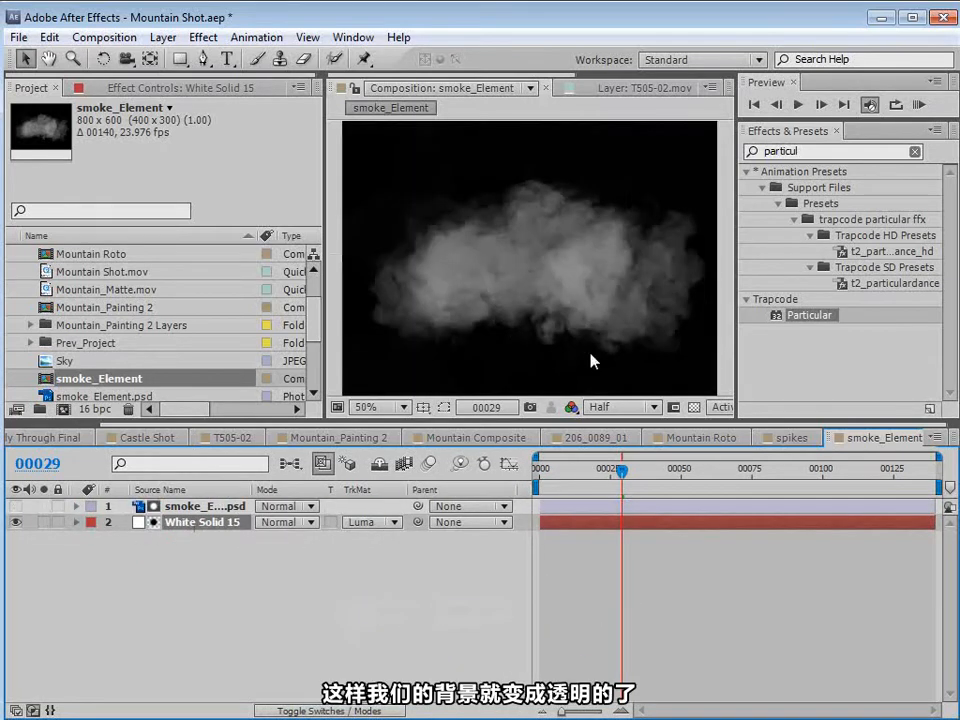
pyautogui.click(694, 407)
pyautogui.click(694, 407)
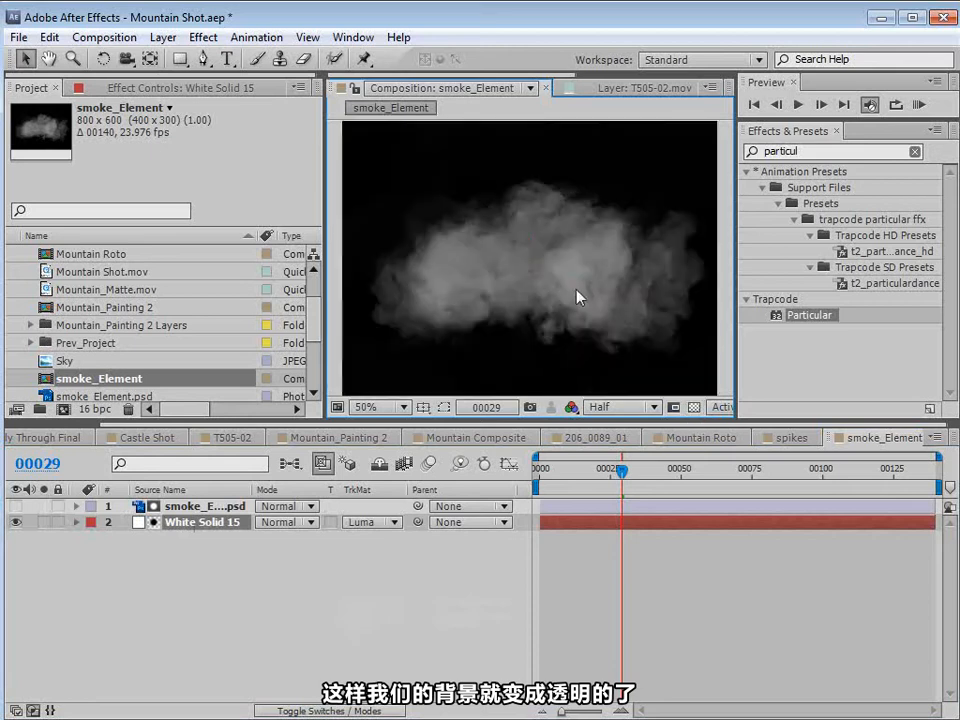
# - Add the smoke_Element composition above Particle Clouds in Mountain Composite and hide the new layer
pyautogui.click(474, 438)
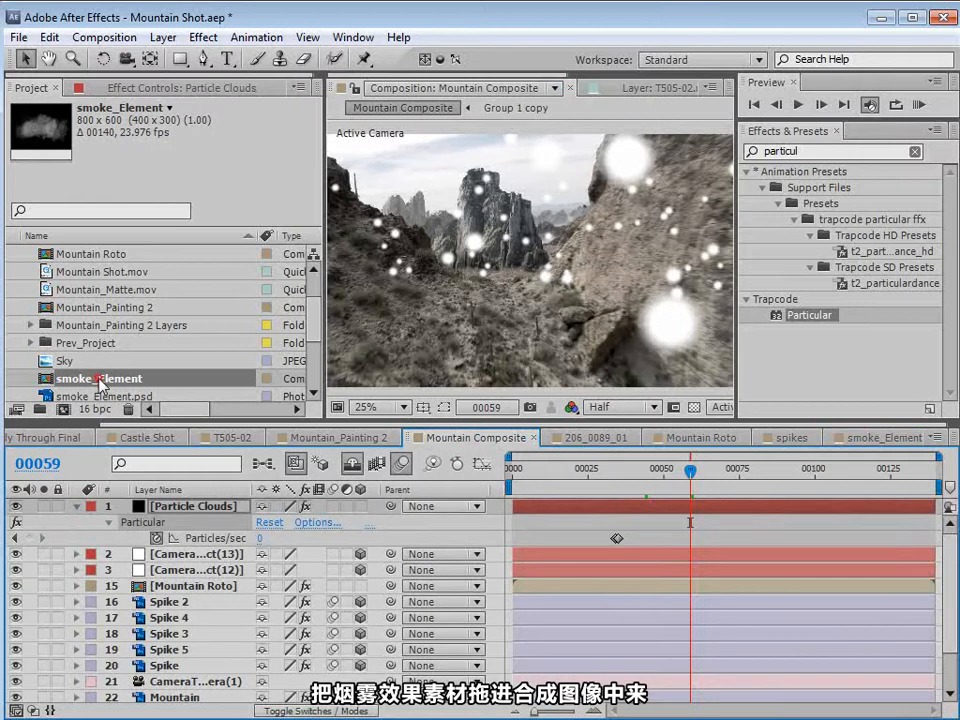
pyautogui.moveTo(98, 380); pyautogui.dragTo(194, 510)
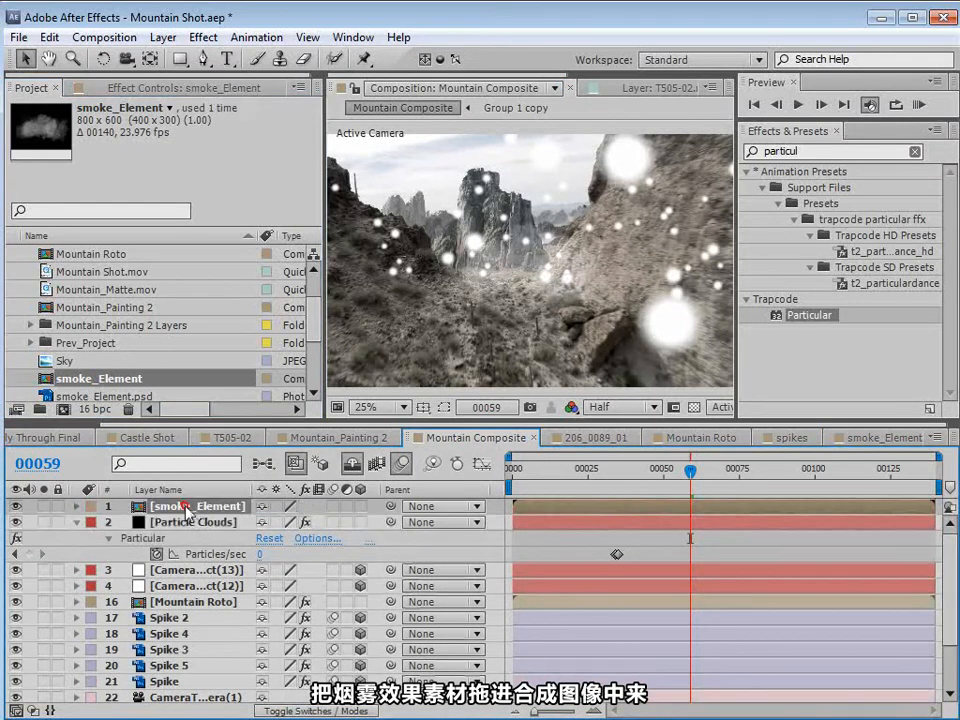
pyautogui.click(15, 507)
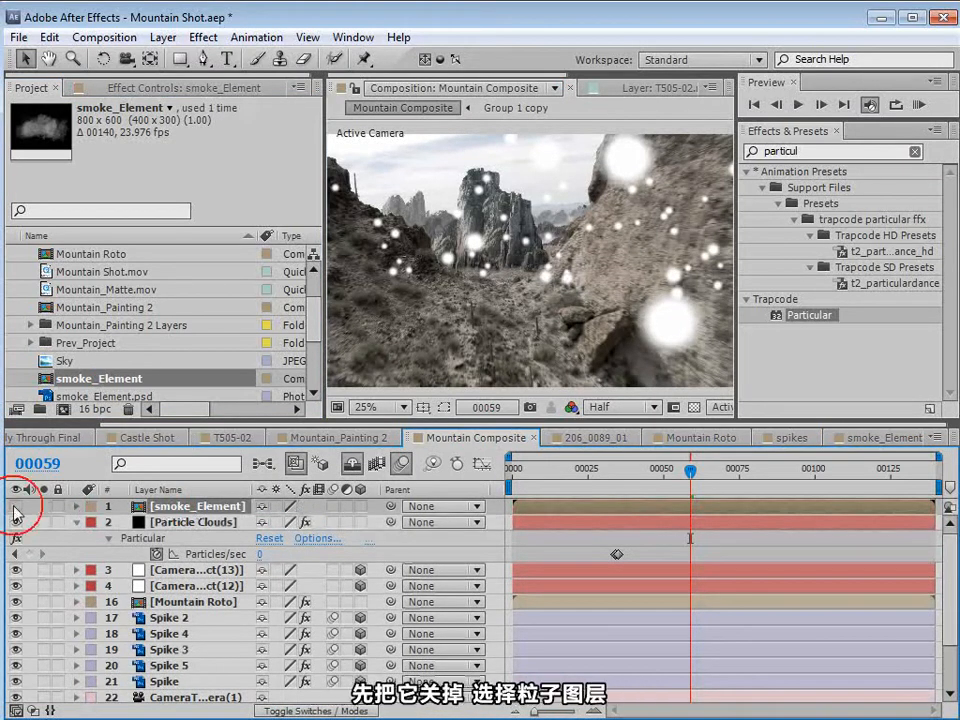
# - Set the Particle Type of the Particular effect on the Particle Clouds layer to Sprite
pyautogui.click(197, 521)
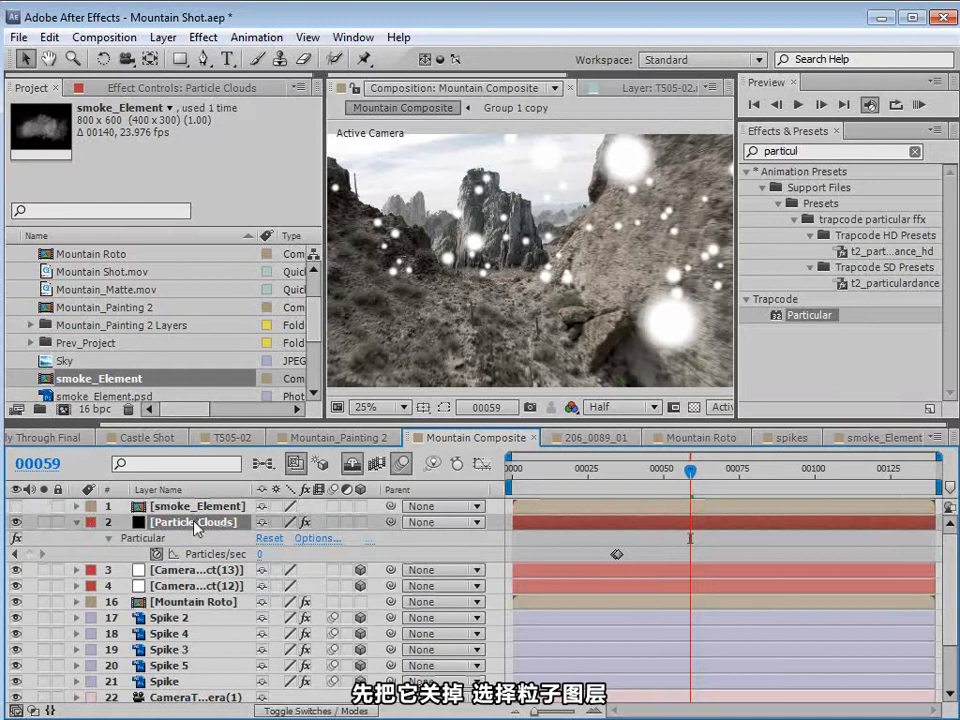
pyautogui.click(131, 90)
pyautogui.moveTo(312, 178); pyautogui.dragTo(306, 285)
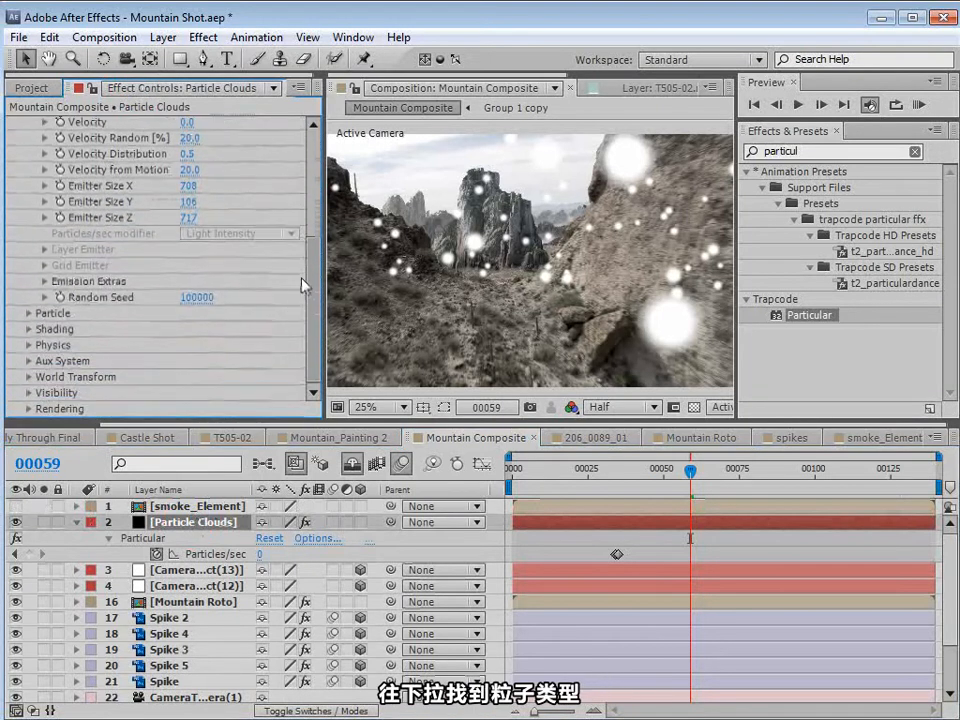
pyautogui.click(29, 314)
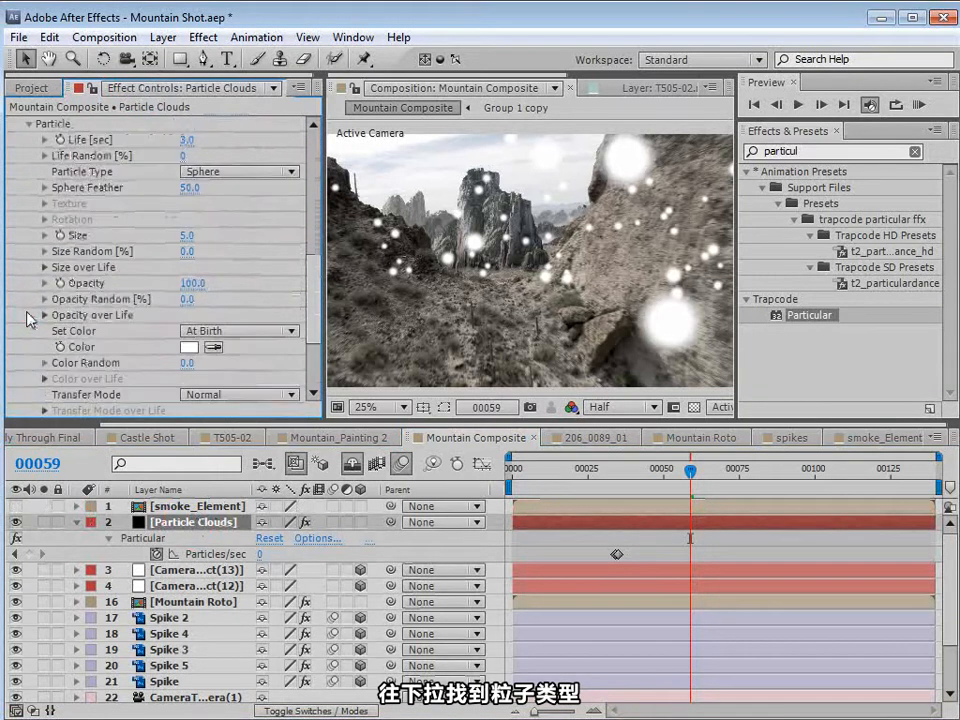
pyautogui.click(229, 172)
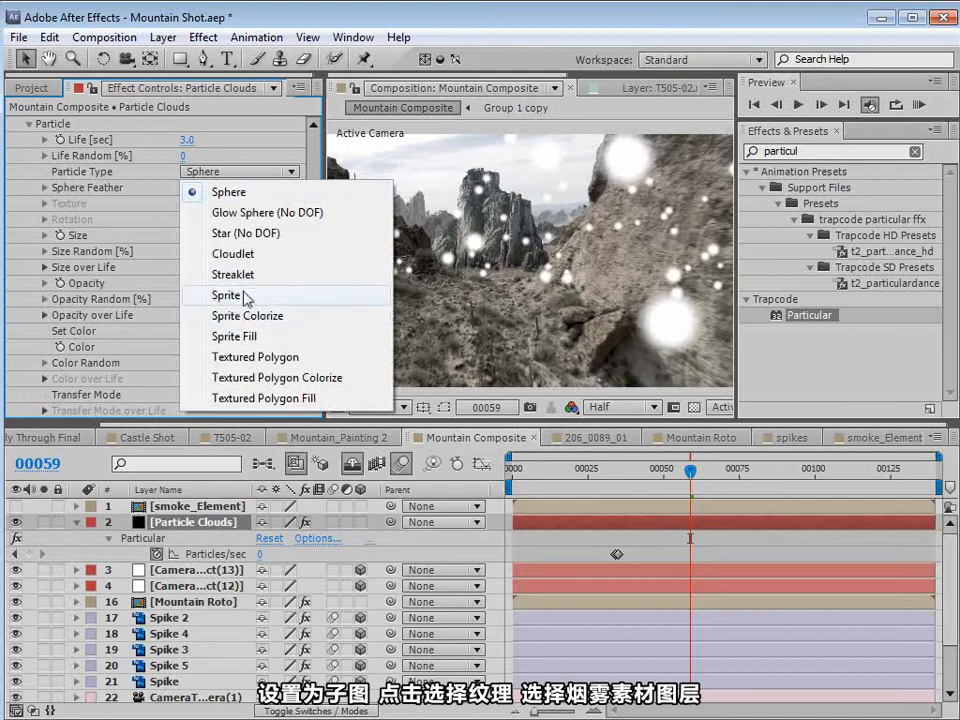
pyautogui.click(255, 298)
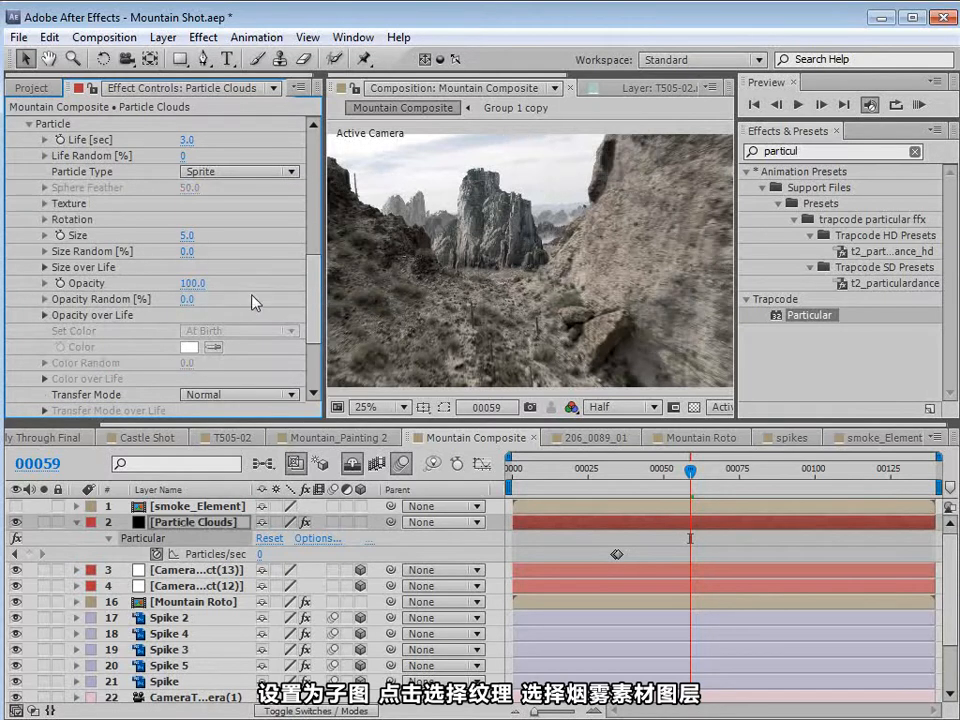
# - Assign the smoke_Element layer as the sprite particles' texture in Particular
pyautogui.click(44, 204)
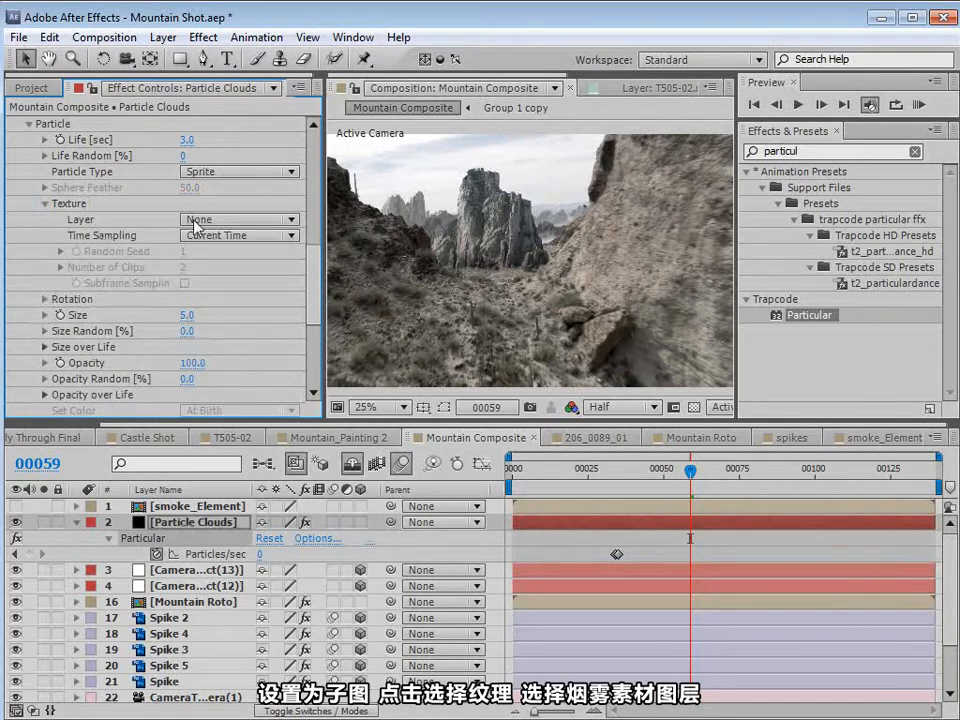
pyautogui.click(240, 219)
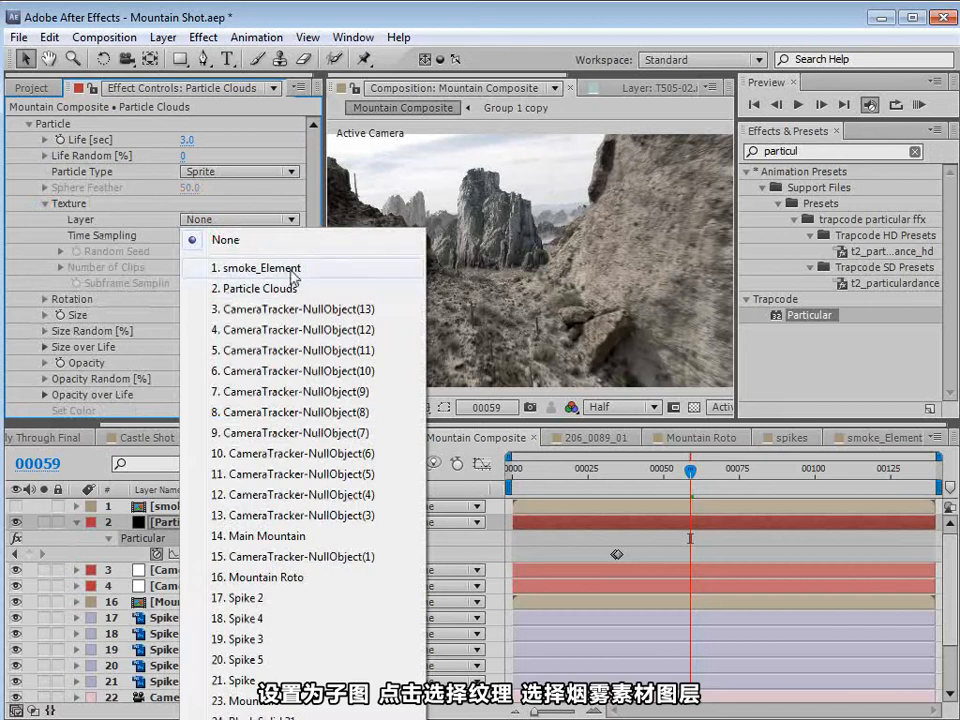
pyautogui.click(258, 268)
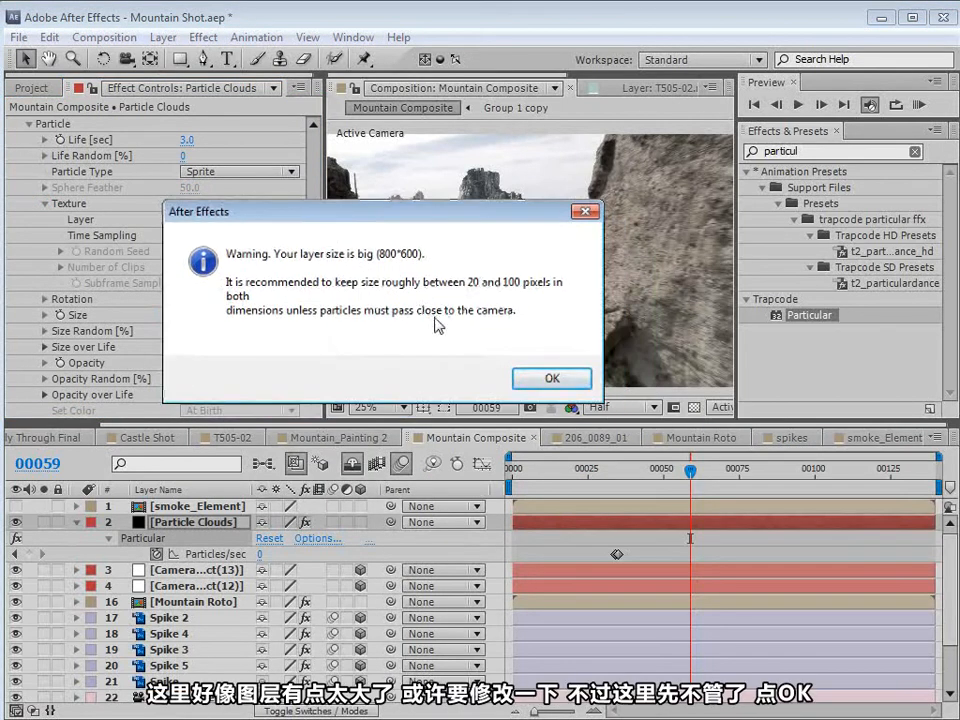
# - Accept the layer size warning and check the smoke cloud in the smoke_Element composition before returning to Mountain Composite
pyautogui.click(549, 380)
pyautogui.click(884, 437)
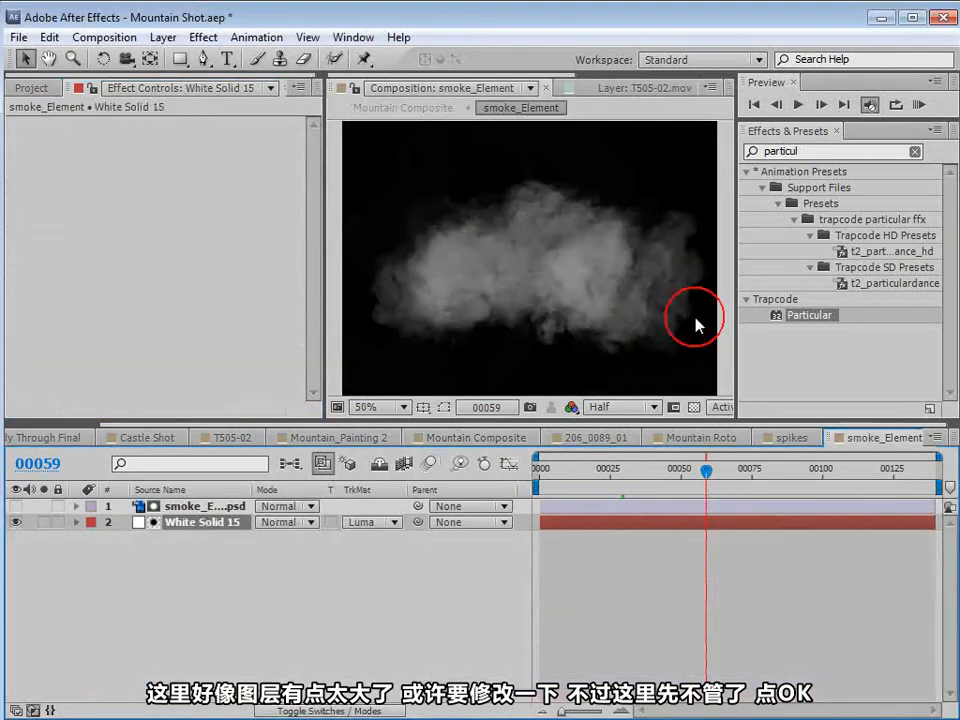
pyautogui.scroll(2, 501, 320)
pyautogui.press('`')
pyautogui.scroll(-2, 501, 320)
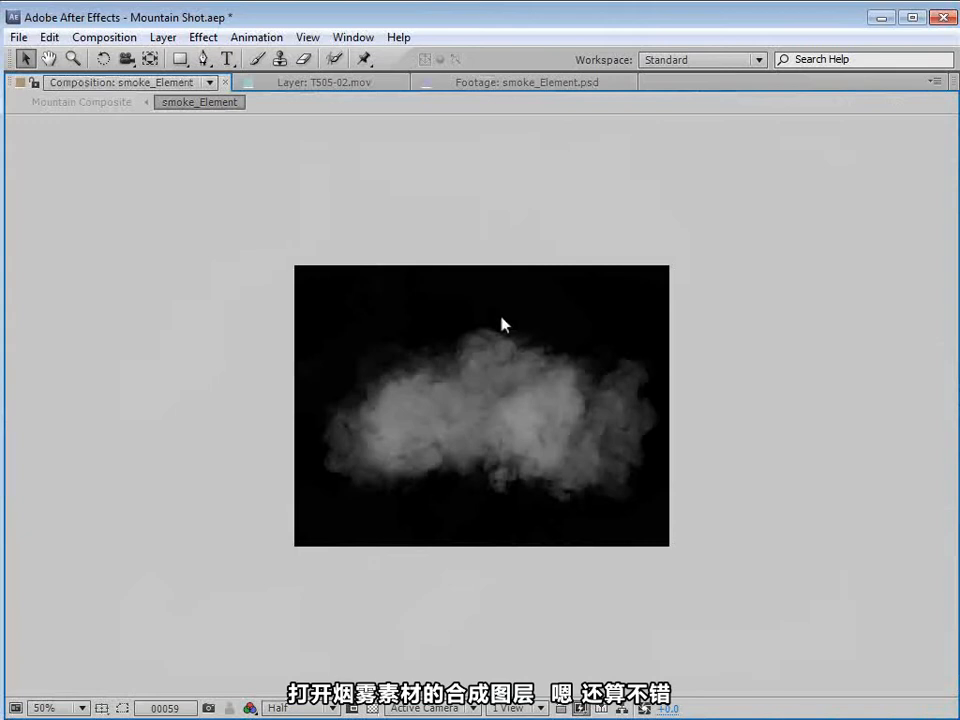
pyautogui.press('`')
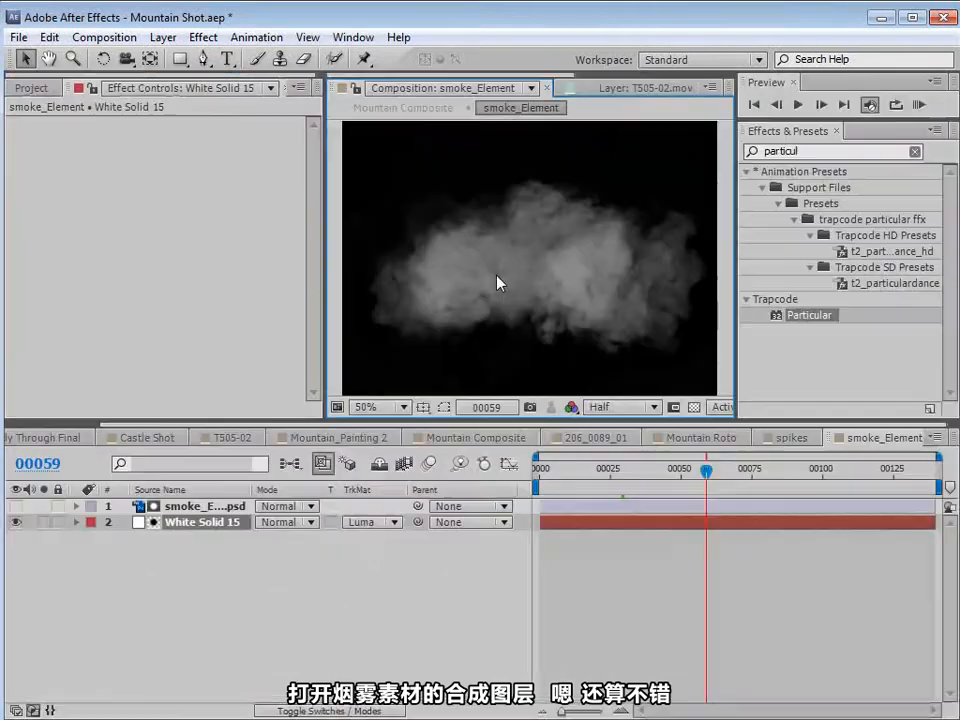
pyautogui.click(463, 439)
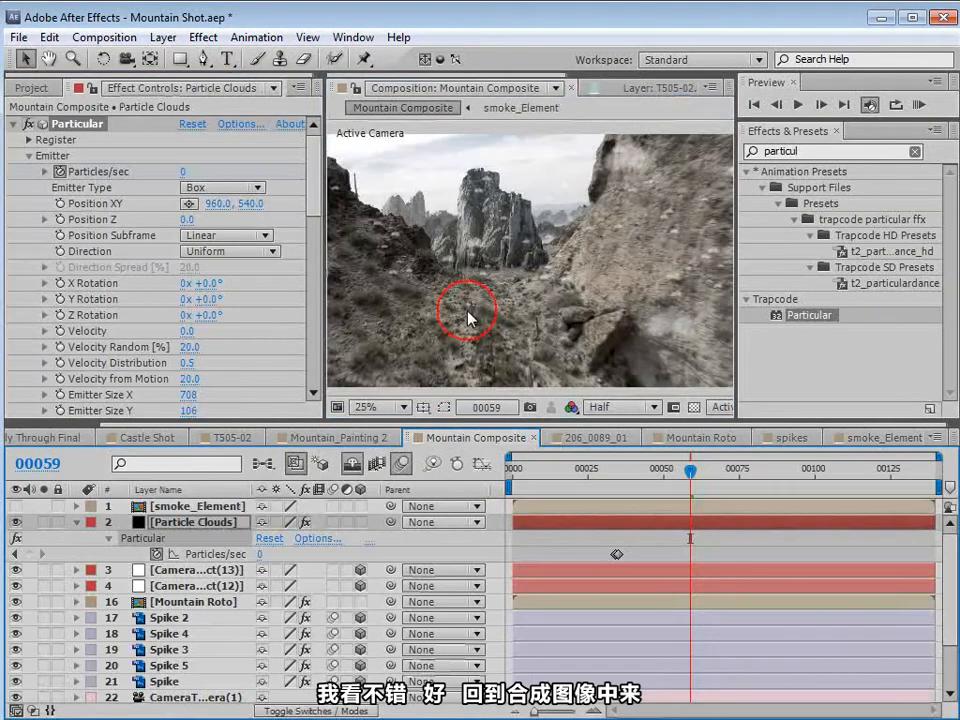
# - Set the cloud particles' Size to 55, Size Random to 22% and Opacity to 67, and check the look across the shot
pyautogui.moveTo(315, 186); pyautogui.dragTo(316, 217)
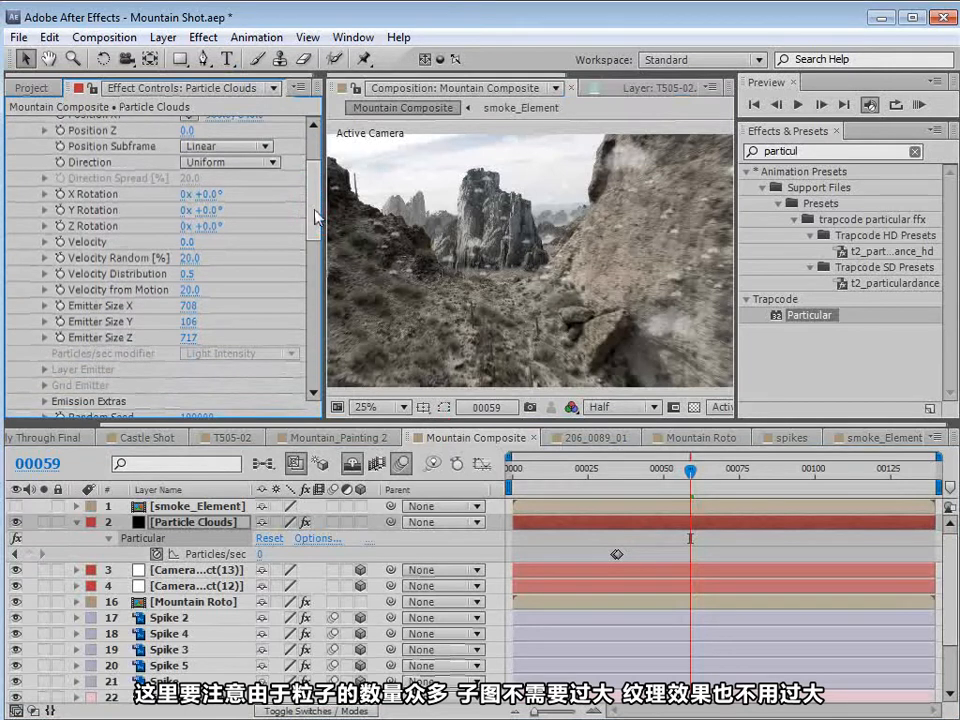
pyautogui.moveTo(316, 210); pyautogui.dragTo(310, 300)
pyautogui.scroll(1, 309, 299)
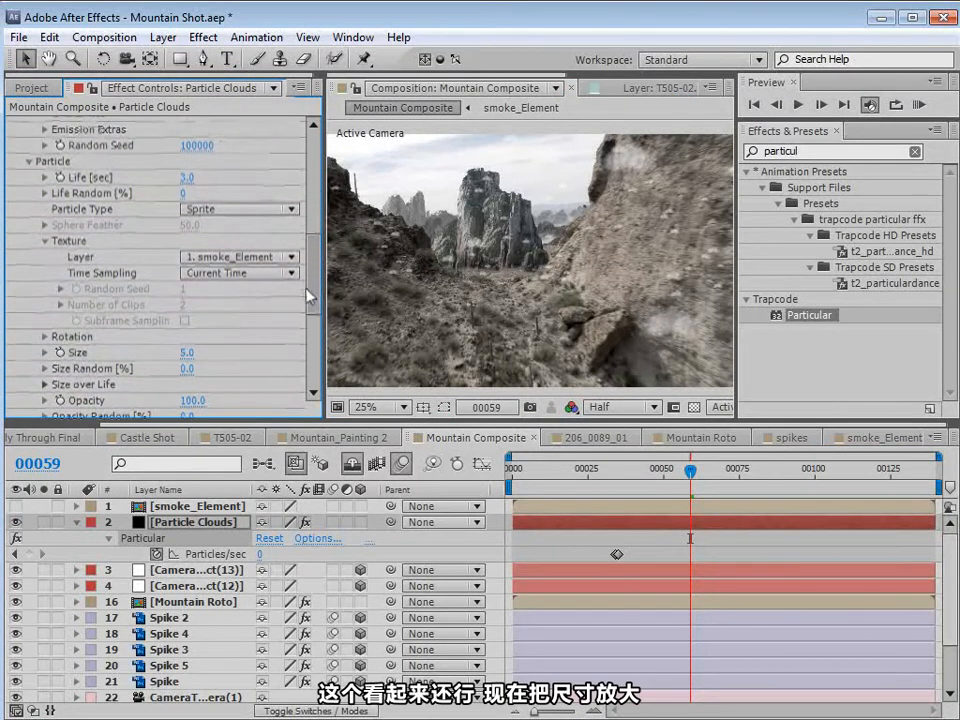
pyautogui.moveTo(192, 365)
pyautogui.mouseDown()
pyautogui.moveTo(230, 350)
pyautogui.moveTo(196, 367)
pyautogui.moveTo(208, 367)
pyautogui.mouseUp()
pyautogui.scroll(-4, 313, 279)
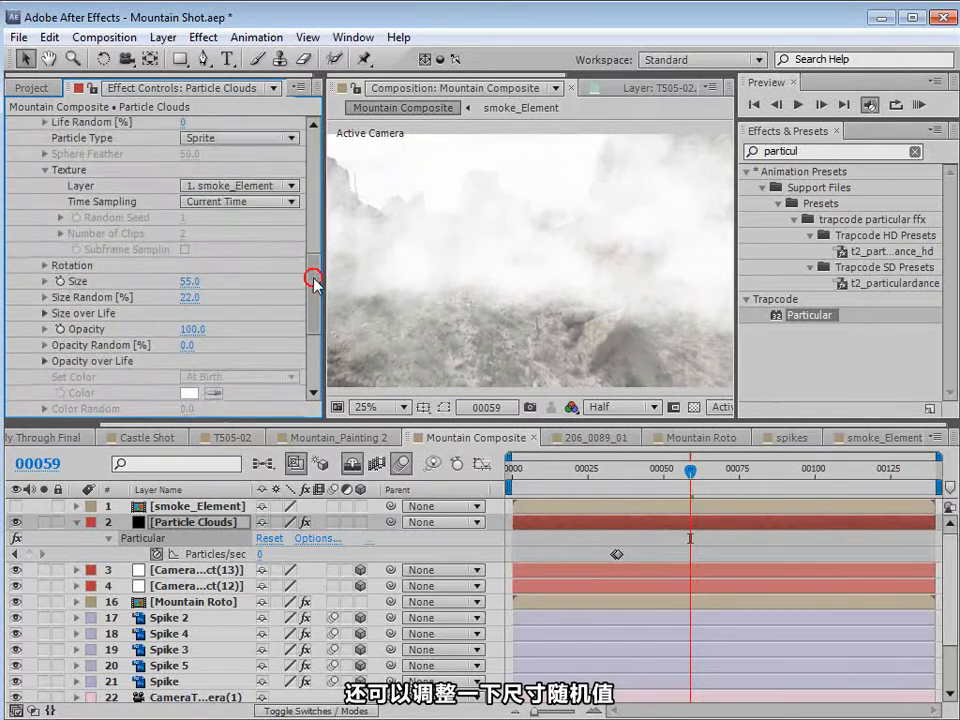
pyautogui.moveTo(190, 295); pyautogui.dragTo(140, 296)
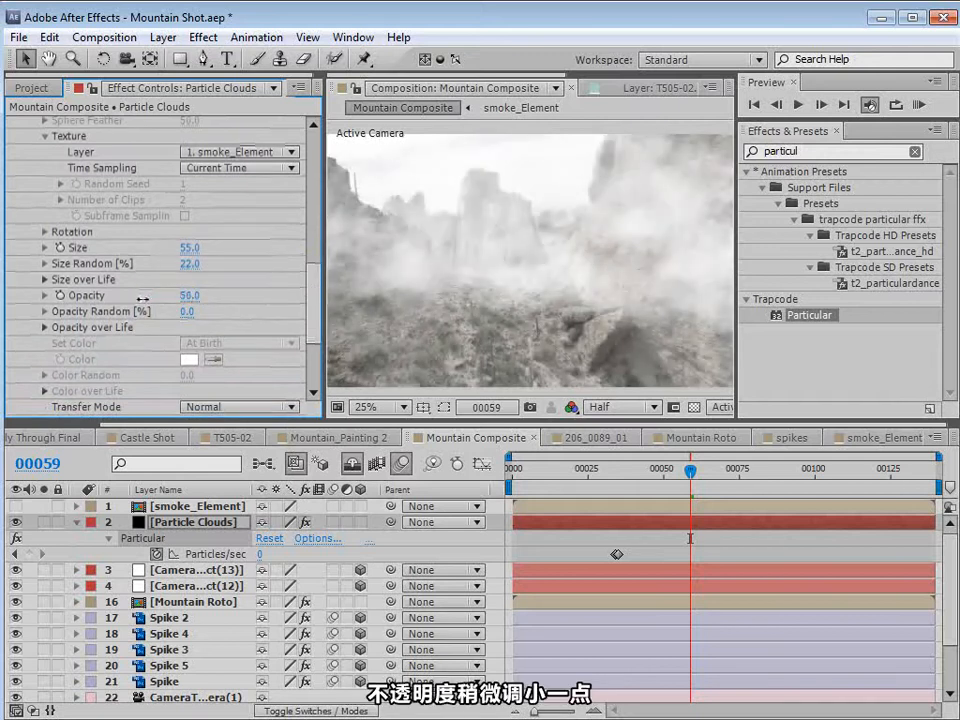
pyautogui.moveTo(691, 471); pyautogui.dragTo(764, 485)
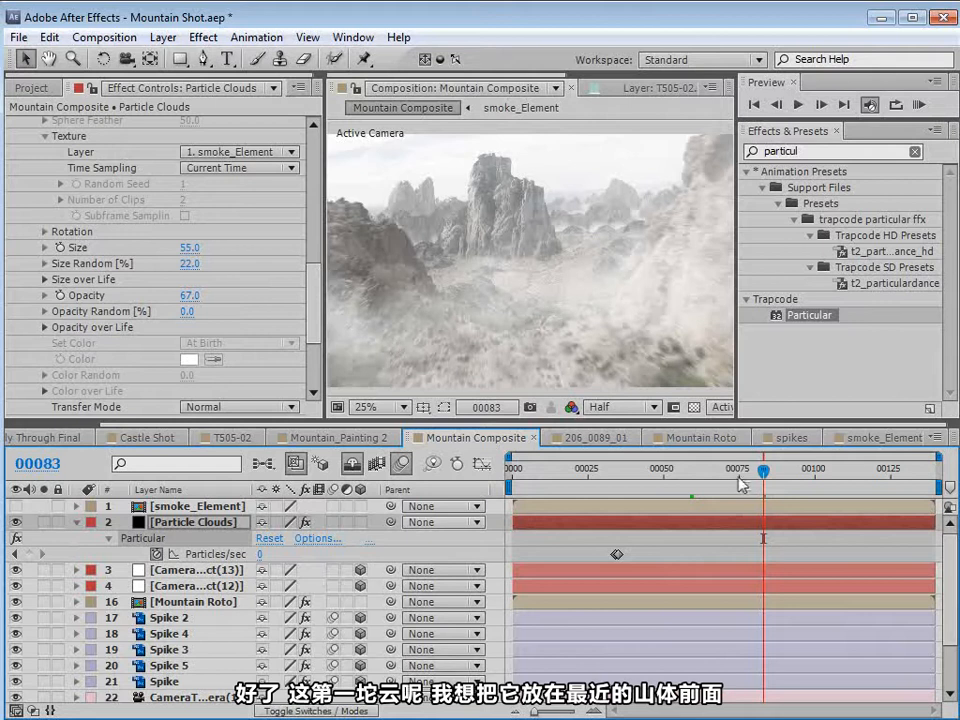
pyautogui.moveTo(766, 485); pyautogui.dragTo(668, 478)
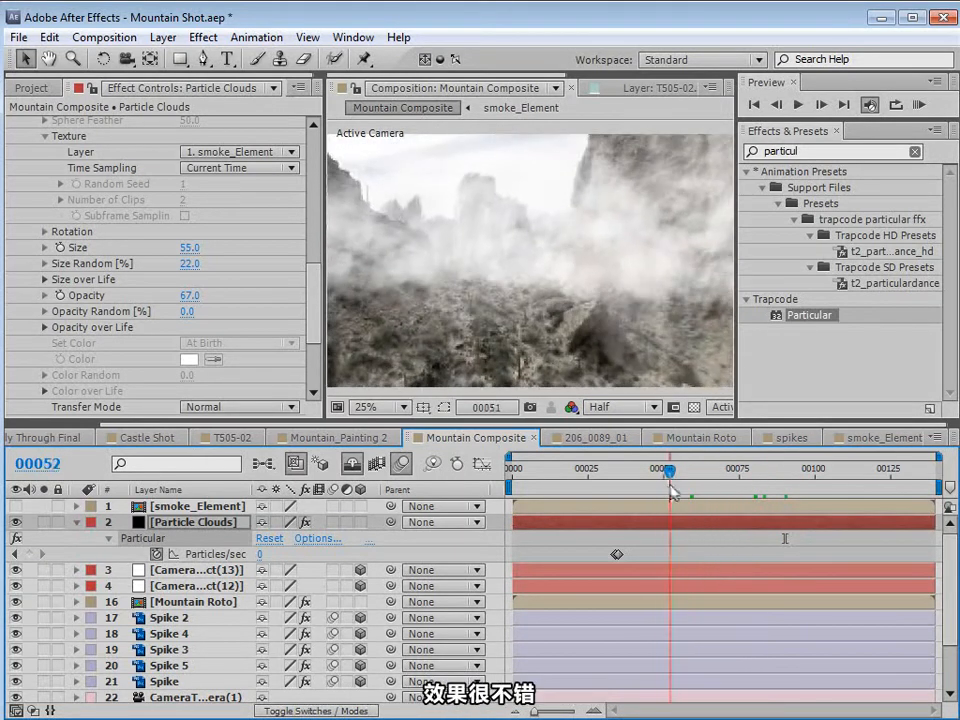
# - Deepen the Particle Clouds emitter by setting Emitter Size Z to 1003 and check the result around frame 49
pyautogui.moveTo(313, 272); pyautogui.dragTo(313, 185)
pyautogui.moveTo(238, 159); pyautogui.dragTo(314, 162)
pyautogui.moveTo(661, 469)
pyautogui.mouseDown()
pyautogui.moveTo(728, 476)
pyautogui.moveTo(617, 470)
pyautogui.moveTo(658, 470)
pyautogui.mouseUp()
pyautogui.moveTo(314, 200); pyautogui.dragTo(314, 226)
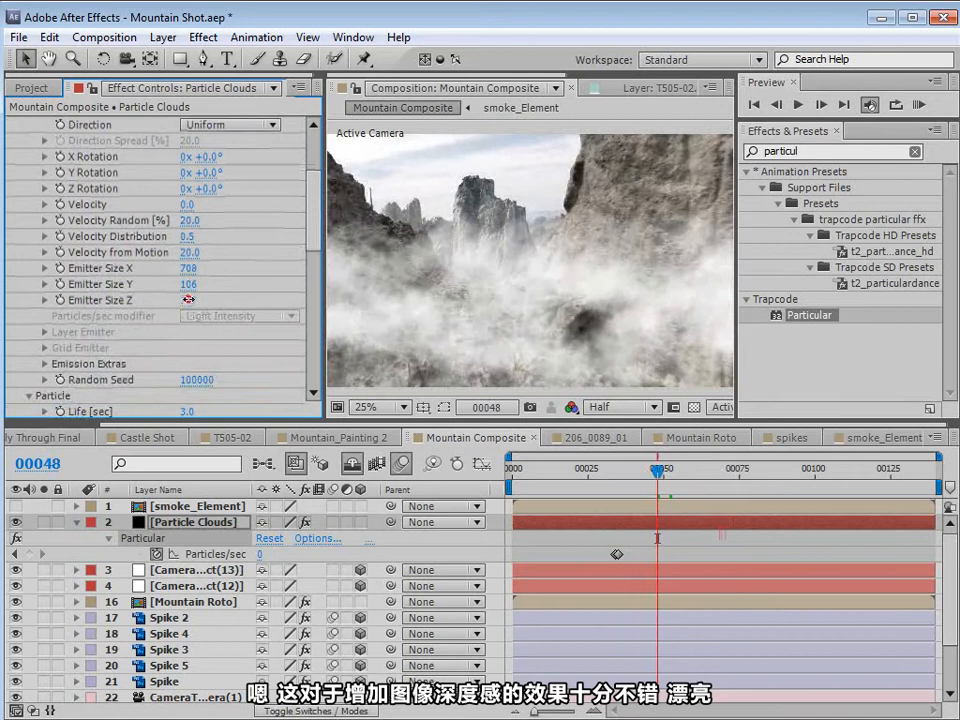
pyautogui.moveTo(188, 299); pyautogui.dragTo(716, 483)
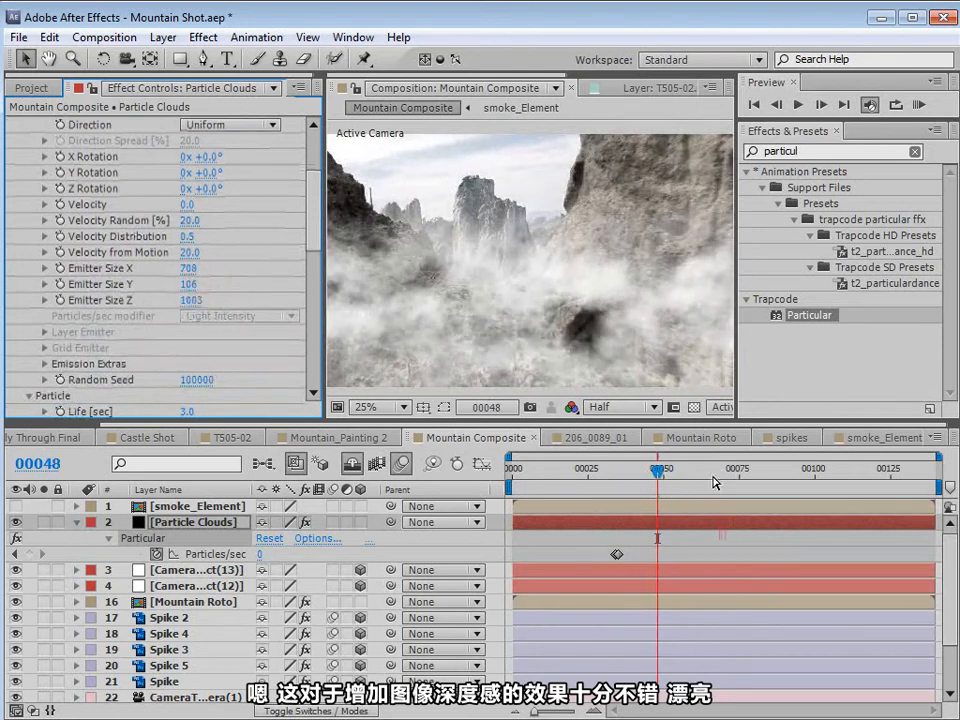
pyautogui.moveTo(658, 470)
pyautogui.mouseDown()
pyautogui.moveTo(756, 470)
pyautogui.moveTo(663, 478)
pyautogui.mouseUp()
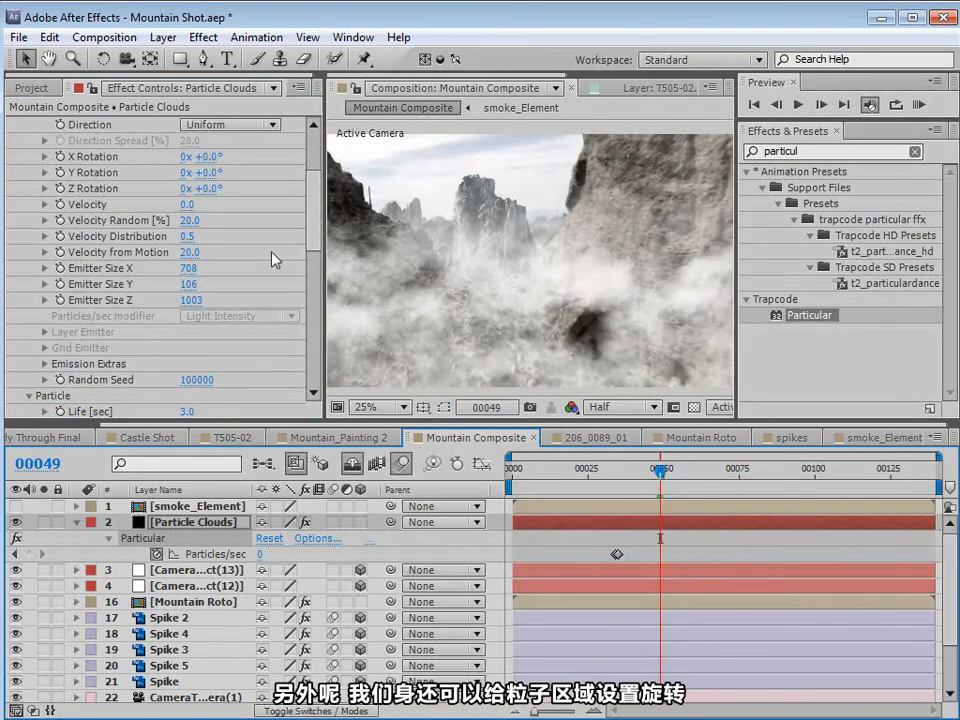
# - Flatten the Particle Clouds emitter by setting Emitter Size Y to 58
pyautogui.moveTo(192, 295); pyautogui.dragTo(97, 288)
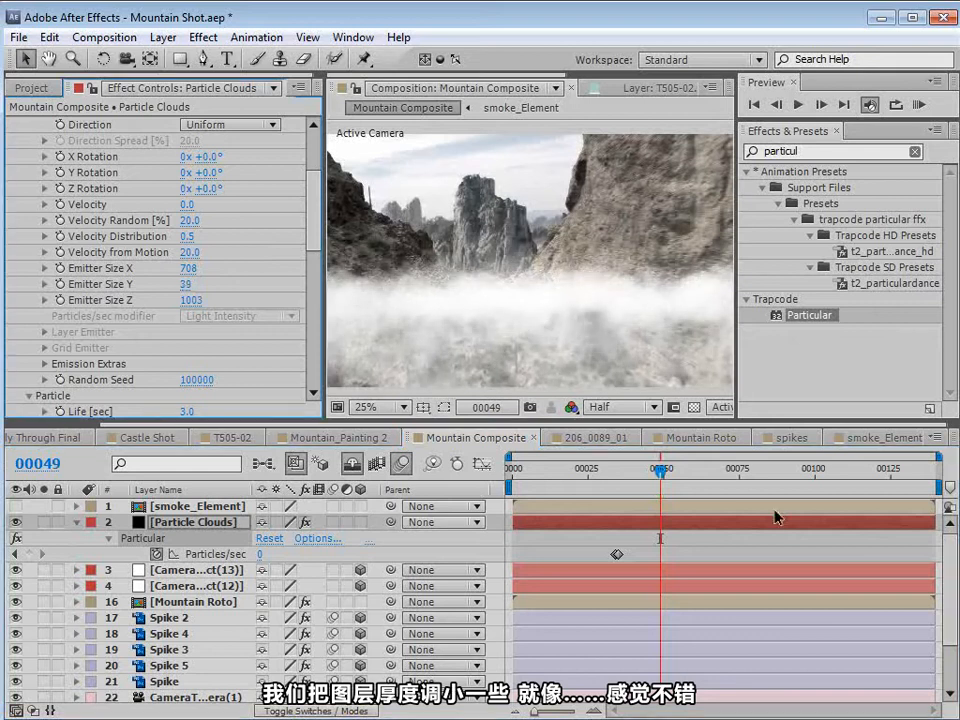
pyautogui.moveTo(668, 470)
pyautogui.mouseDown()
pyautogui.moveTo(722, 478)
pyautogui.moveTo(653, 476)
pyautogui.moveTo(679, 476)
pyautogui.mouseUp()
pyautogui.moveTo(184, 289); pyautogui.dragTo(322, 232)
# - Tilt the whole particle system by setting the World Transform X Rotation to 6° and check neighbouring frames
pyautogui.moveTo(313, 228); pyautogui.dragTo(302, 372)
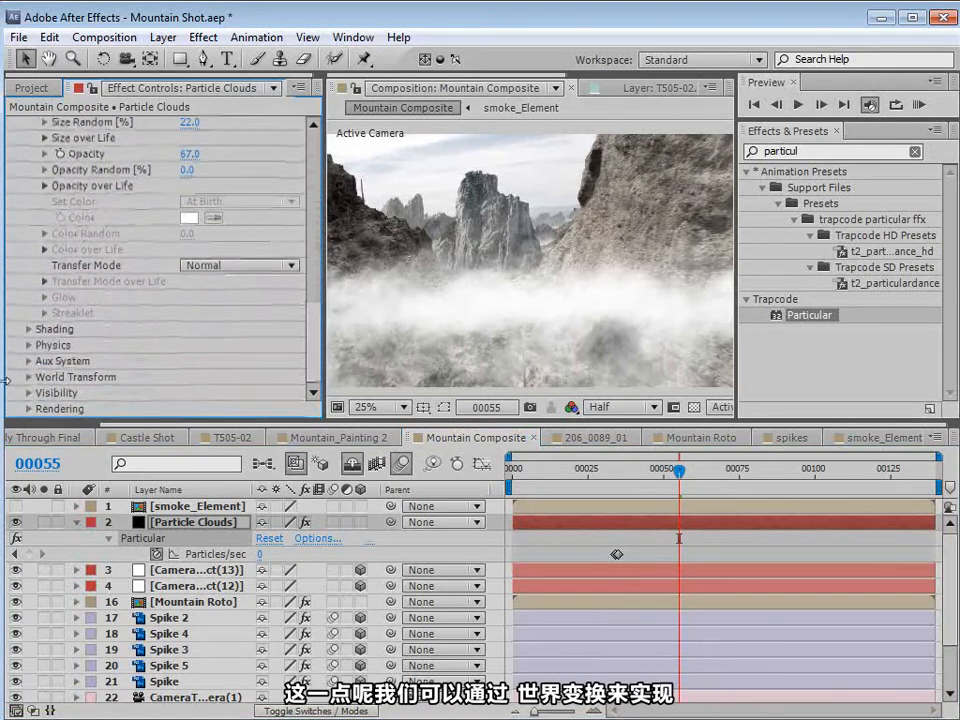
pyautogui.click(29, 377)
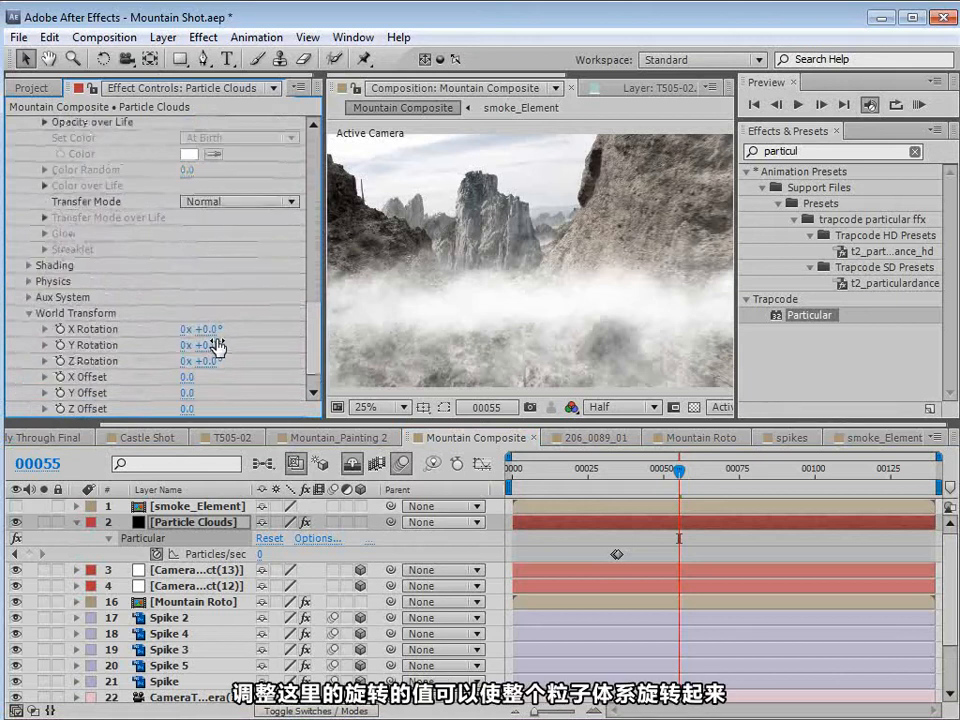
pyautogui.moveTo(220, 341)
pyautogui.mouseDown()
pyautogui.moveTo(238, 341)
pyautogui.moveTo(209, 343)
pyautogui.moveTo(210, 360)
pyautogui.moveTo(209, 328)
pyautogui.mouseUp()
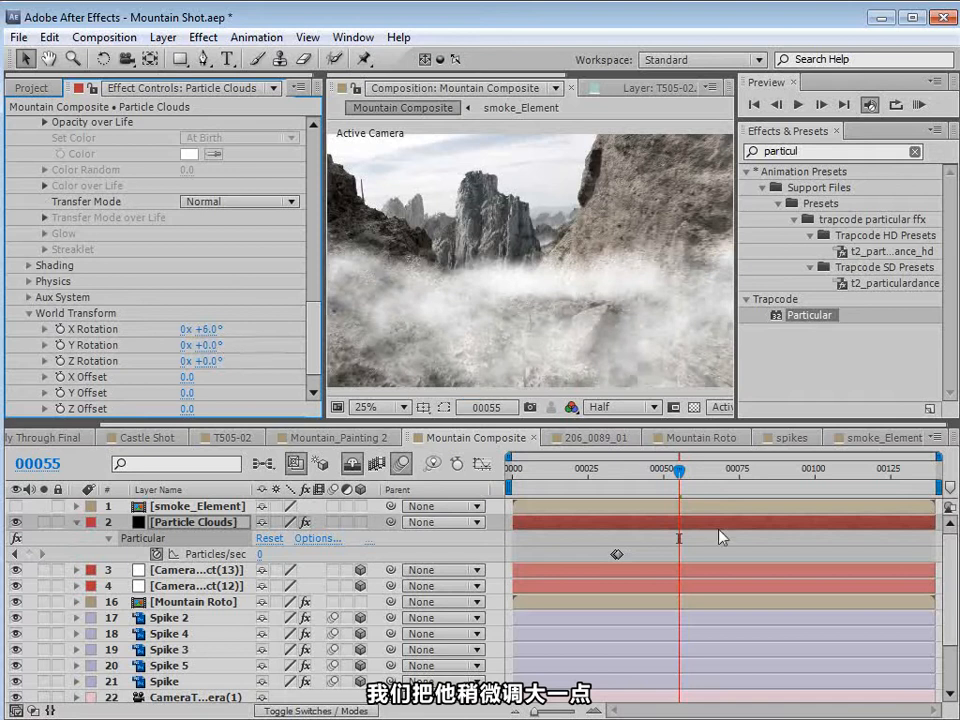
pyautogui.moveTo(707, 474); pyautogui.dragTo(673, 470)
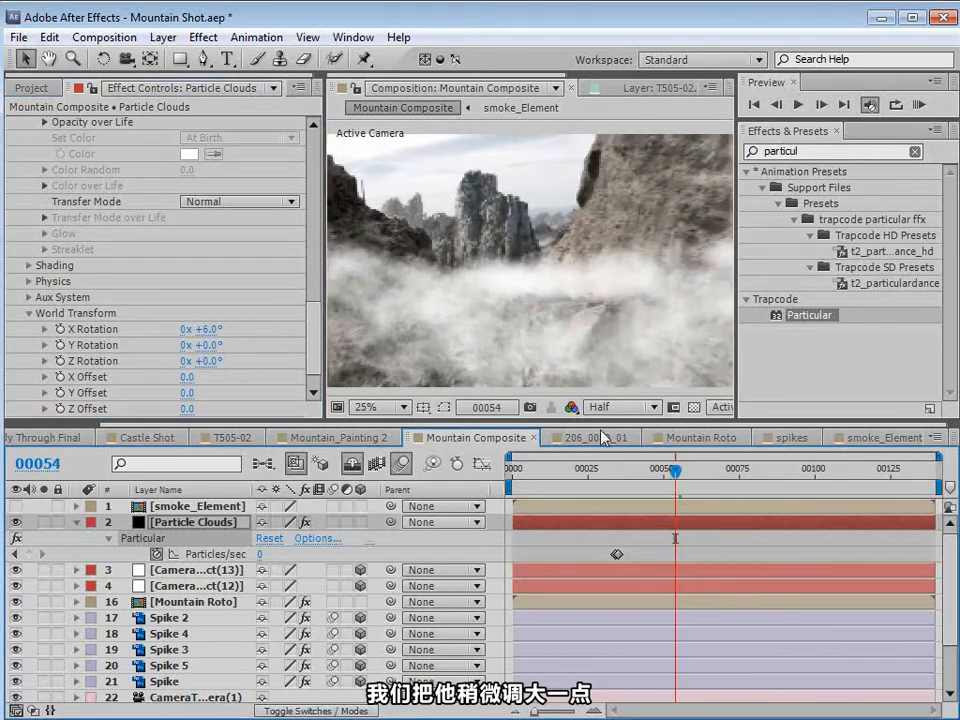
# - Make the cloud layer taller by setting Emitter Size Y to 128, and check it at an earlier frame
pyautogui.scroll(10, 212, 280)
pyautogui.scroll(-2, 212, 280)
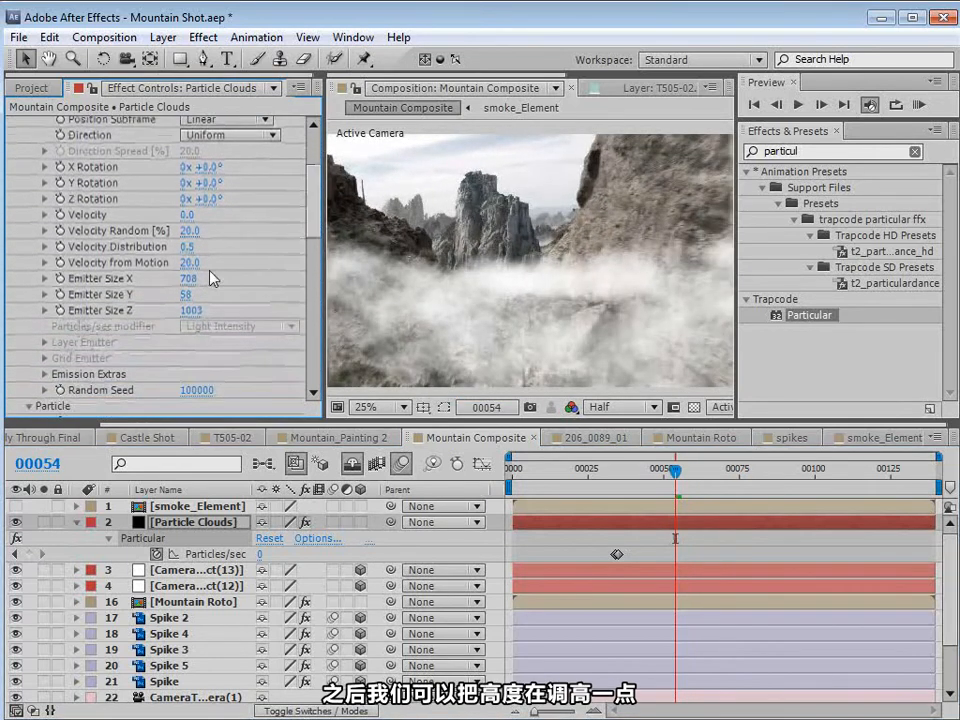
pyautogui.moveTo(183, 298); pyautogui.dragTo(240, 281)
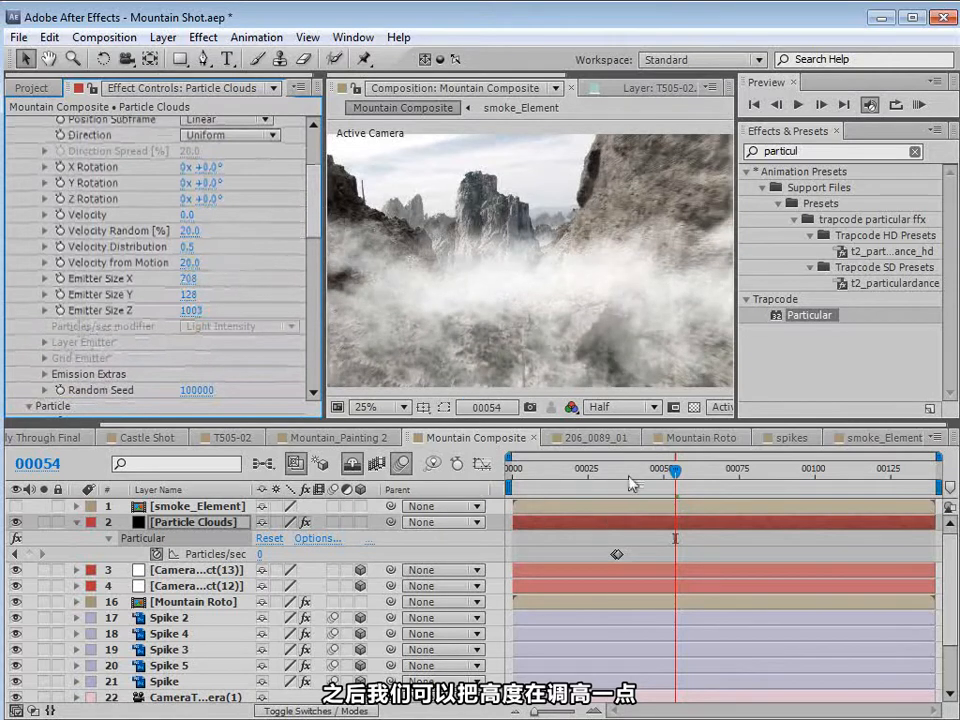
pyautogui.moveTo(675, 478); pyautogui.dragTo(657, 490)
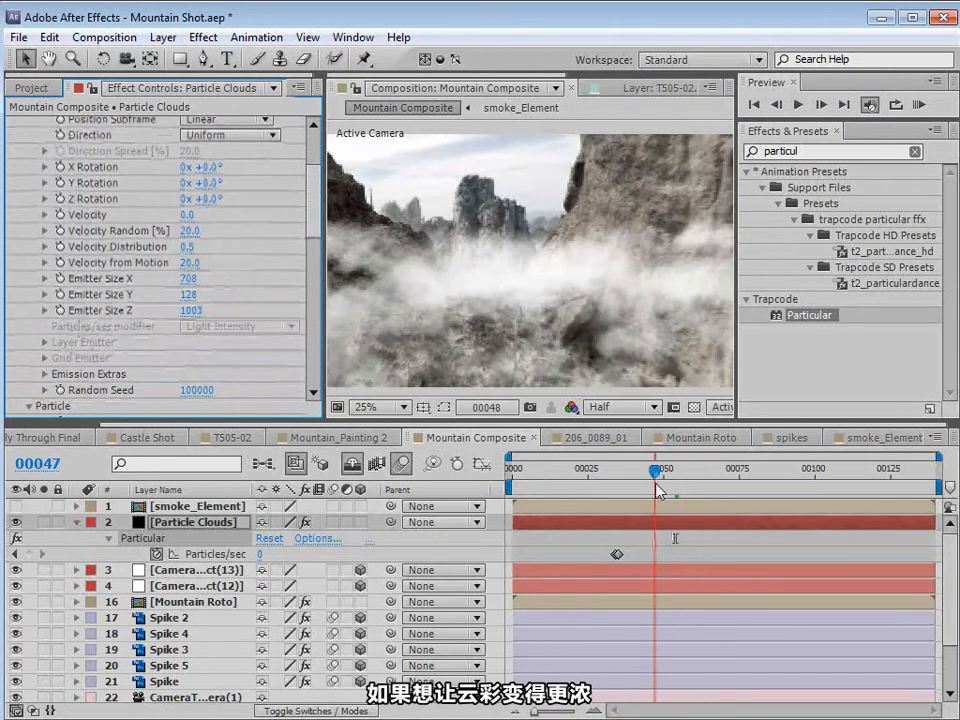
# - Thicken the clouds by setting the first Particles/sec keyframe to 150 and check the result at frame 45
pyautogui.press('=')
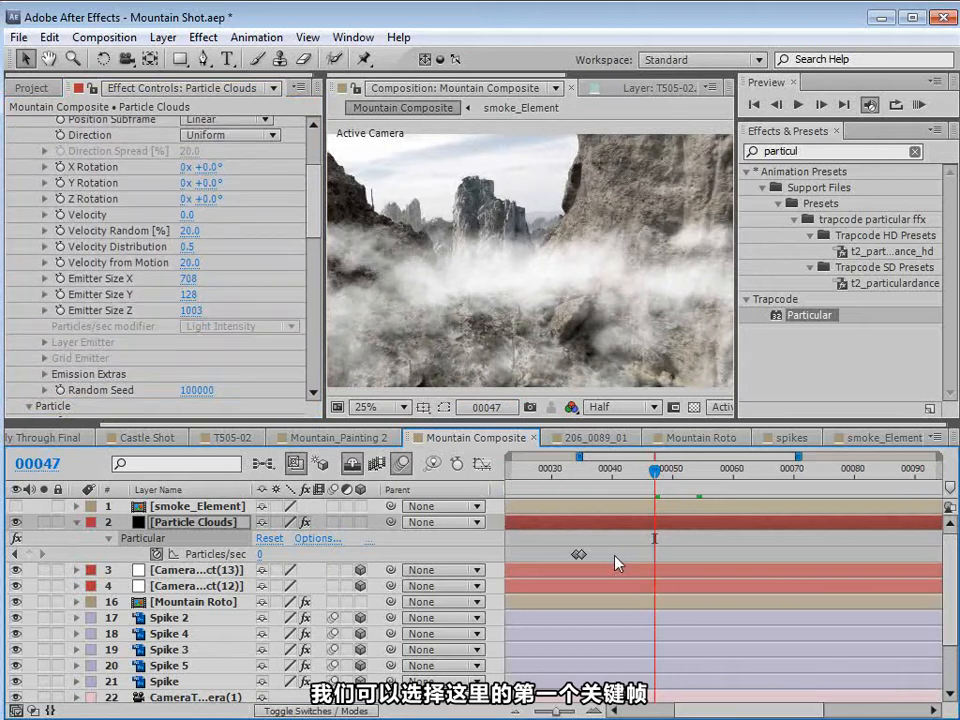
pyautogui.doubleClick(578, 555)
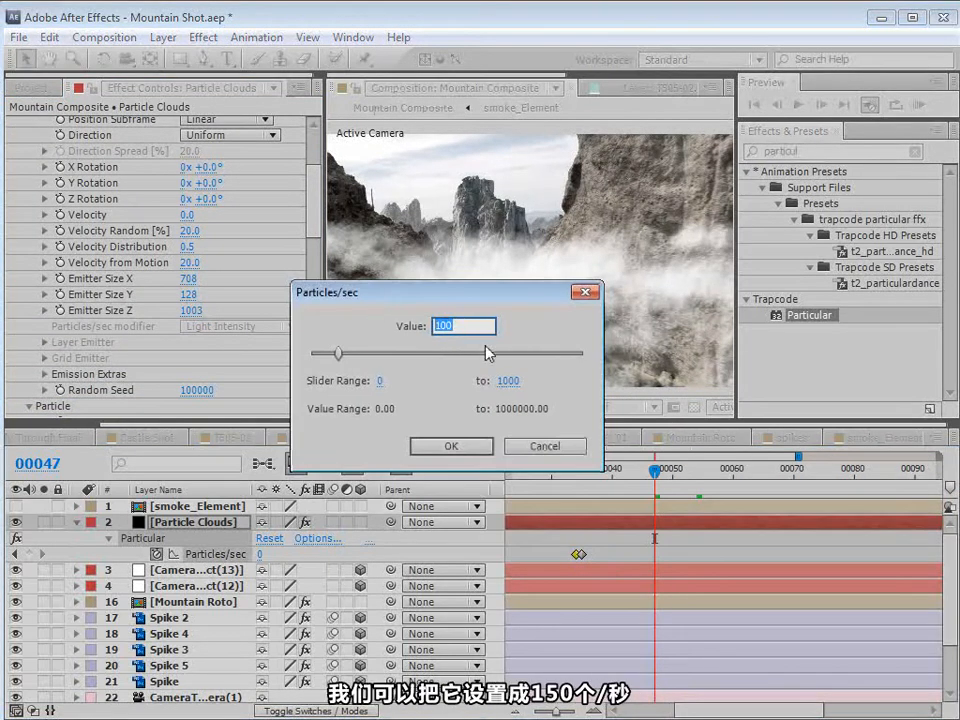
pyautogui.write('150')
pyautogui.press('Return')
pyautogui.moveTo(681, 463); pyautogui.dragTo(642, 463)
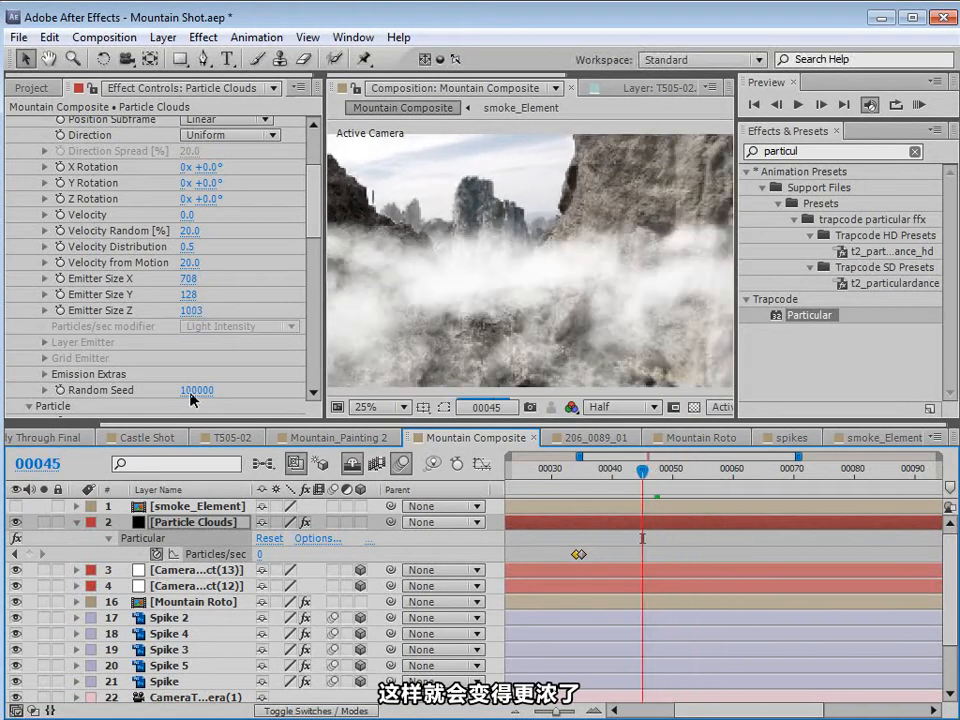
# - Set the emitter's Random Seed to 100160 and the particle Opacity to 45, checking the clouds along the timeline
pyautogui.moveTo(193, 390); pyautogui.dragTo(203, 390)
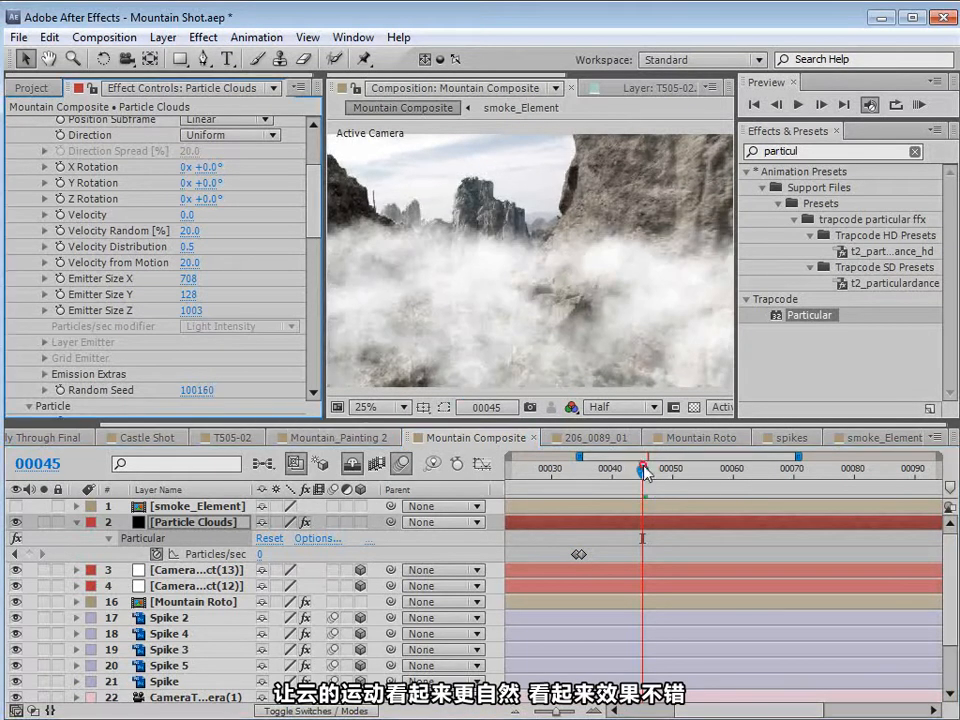
pyautogui.moveTo(680, 469); pyautogui.dragTo(722, 470)
pyautogui.moveTo(313, 200); pyautogui.dragTo(333, 340)
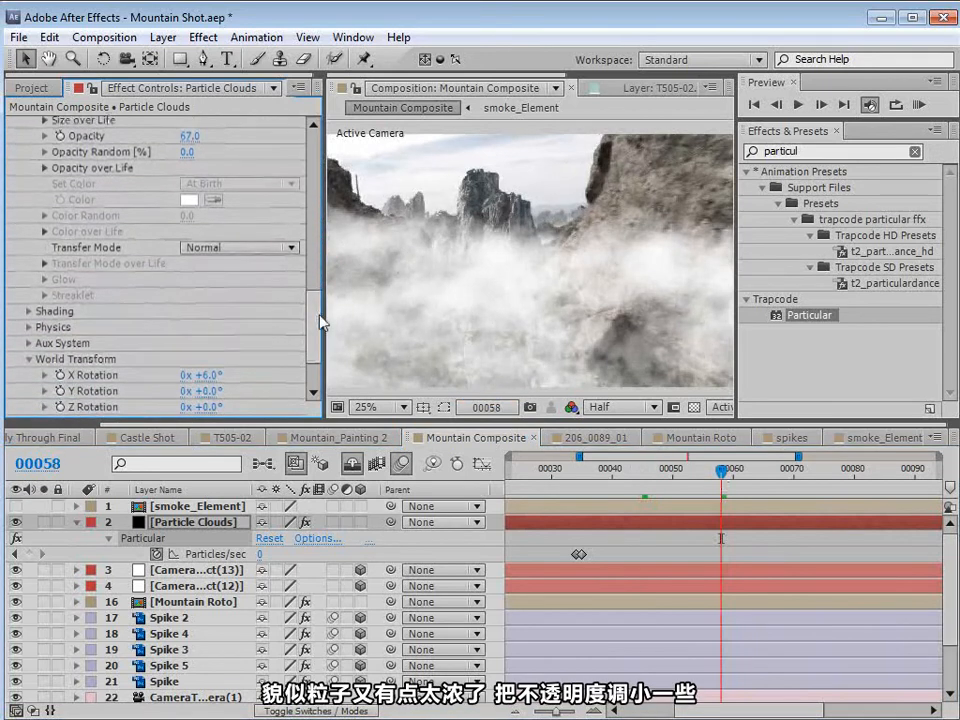
pyautogui.scroll(5, 238, 178)
pyautogui.scroll(-1, 238, 205)
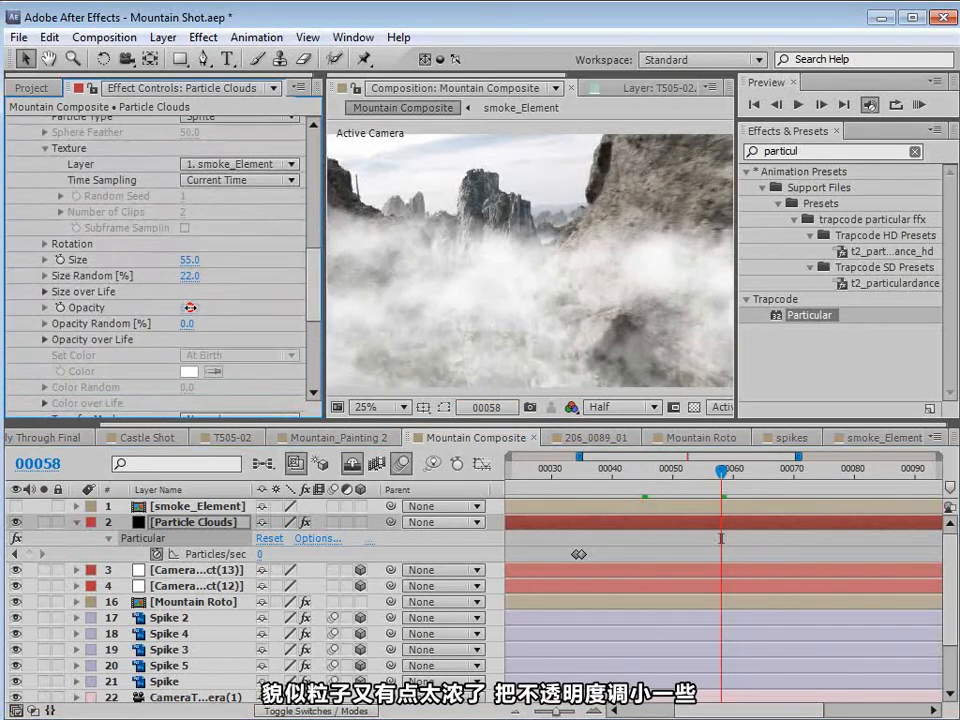
pyautogui.moveTo(190, 307); pyautogui.dragTo(175, 309)
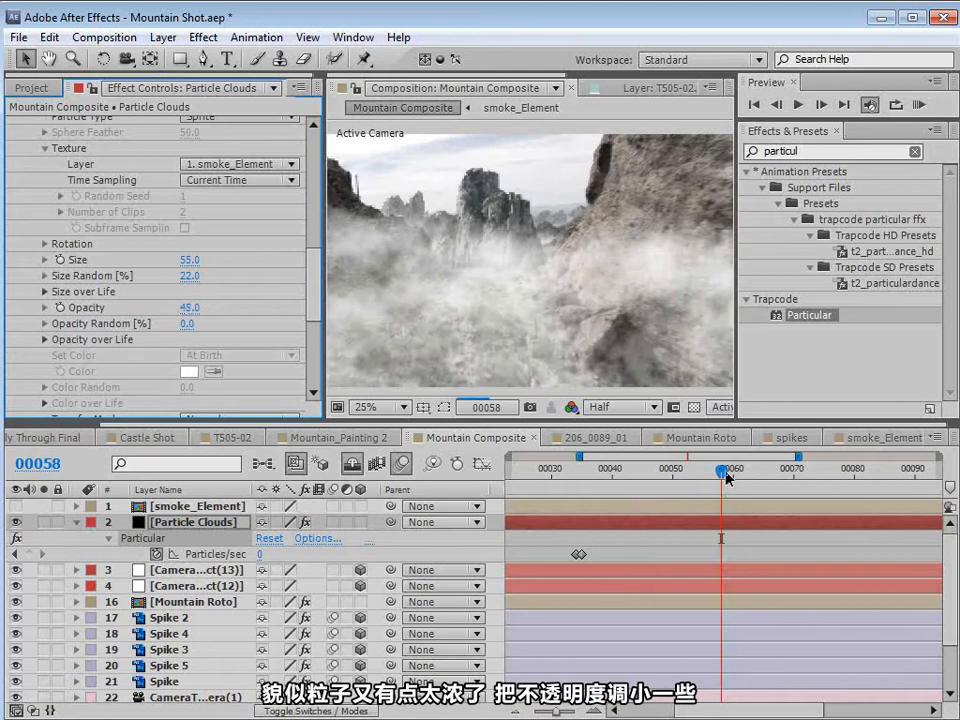
pyautogui.moveTo(726, 478); pyautogui.dragTo(763, 495)
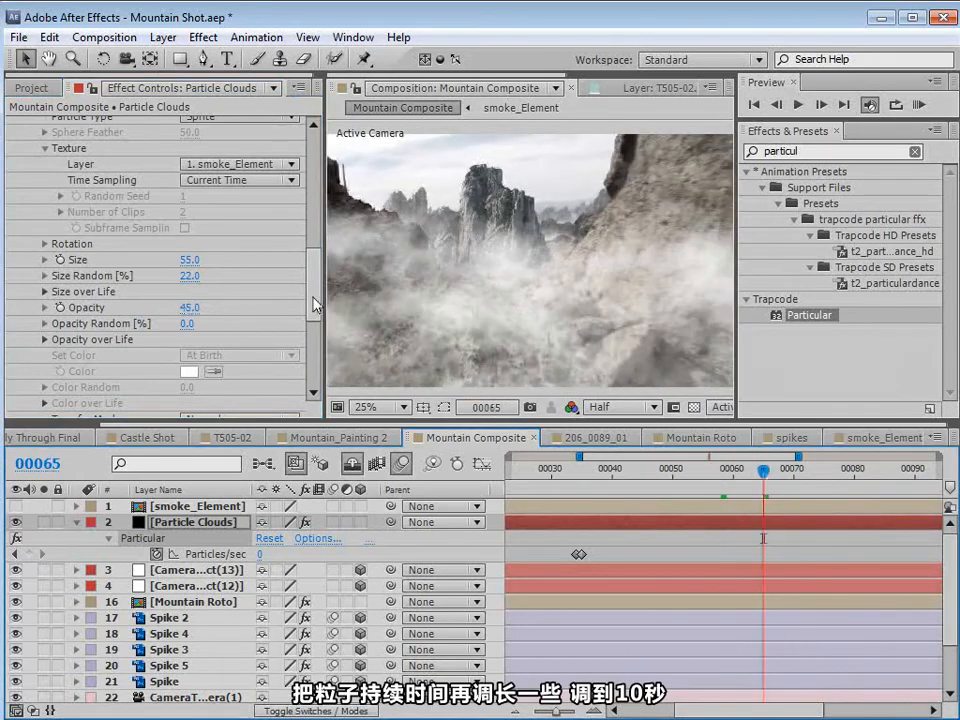
# - Set the cloud particles' Life to 10 seconds and scrub the full timeline to check how long they last
pyautogui.moveTo(313, 305); pyautogui.dragTo(309, 252)
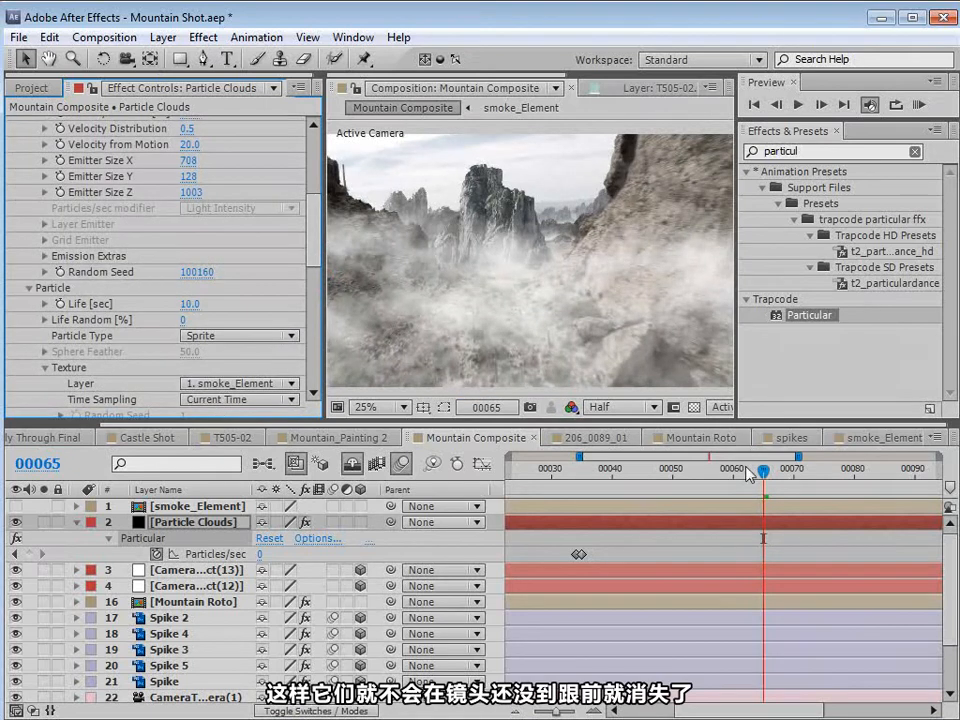
pyautogui.moveTo(763, 470); pyautogui.dragTo(948, 495)
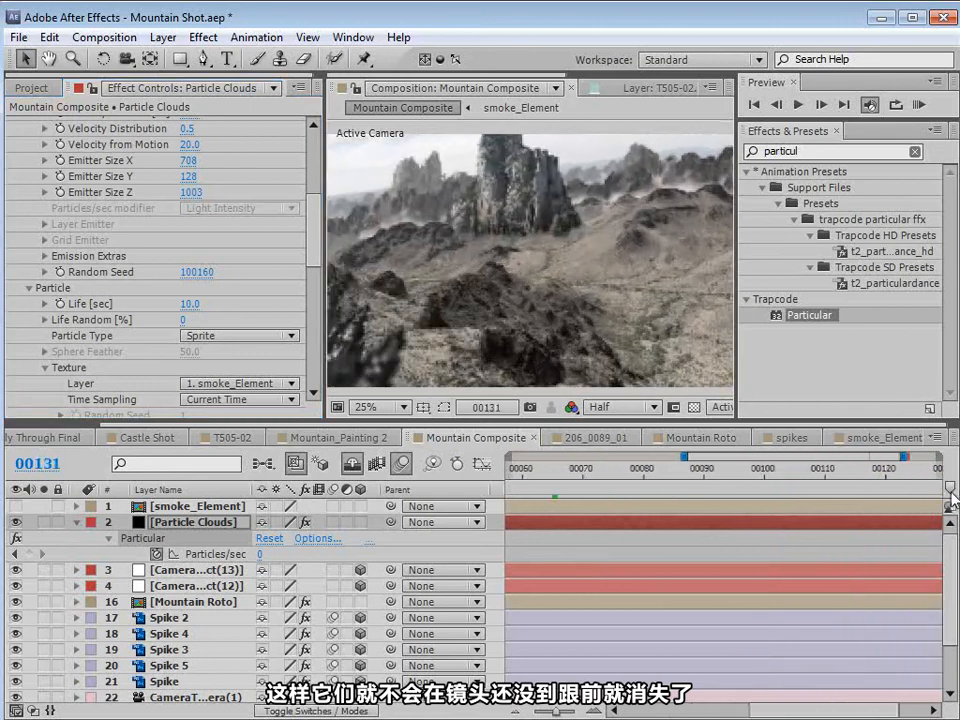
pyautogui.press('-')
pyautogui.click(668, 470)
pyautogui.moveTo(670, 475); pyautogui.dragTo(810, 478)
# - Solo the Particle Clouds layer, set its Visibility Near Start Fade to 130, and scrub the timeline to check the near-camera fade
pyautogui.click(43, 521)
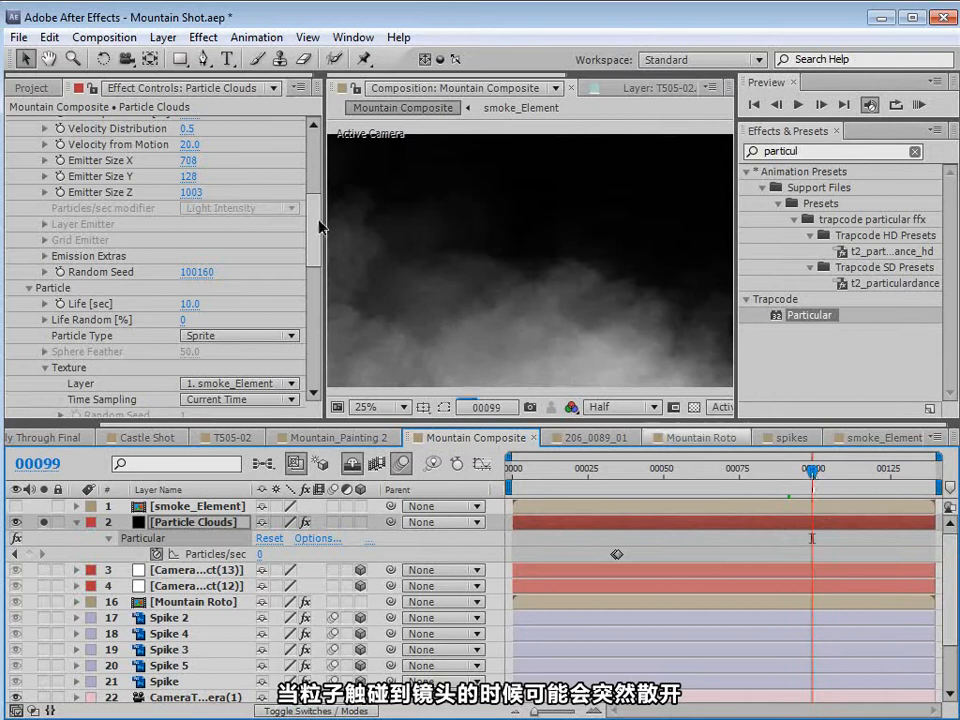
pyautogui.moveTo(320, 226); pyautogui.dragTo(313, 348)
pyautogui.click(28, 392)
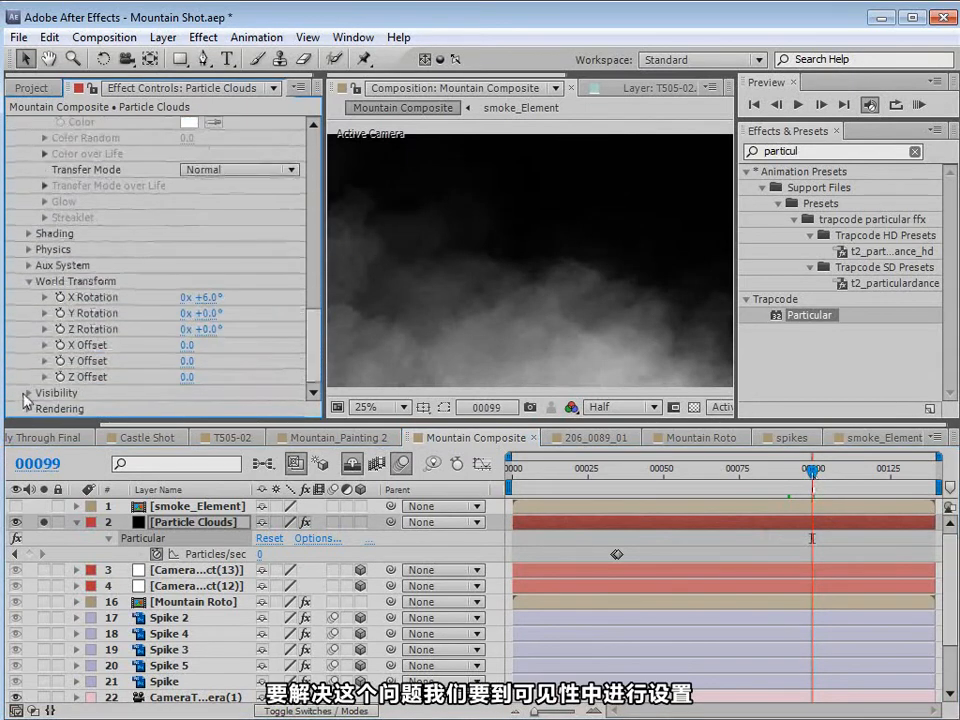
pyautogui.scroll(-3, 30, 400)
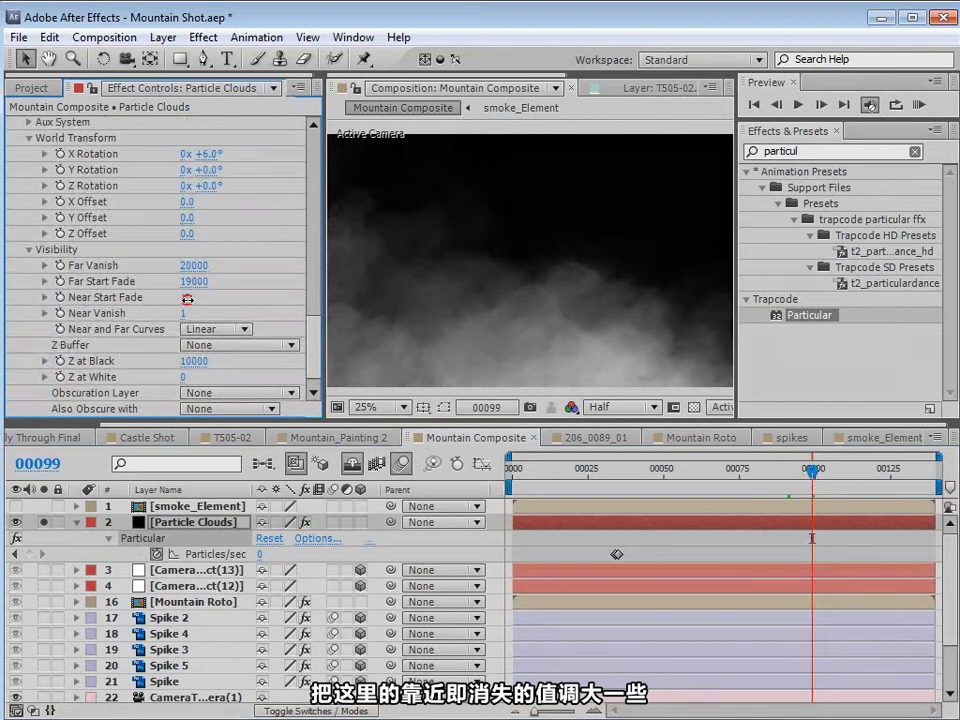
pyautogui.moveTo(183, 297); pyautogui.dragTo(188, 298)
pyautogui.moveTo(645, 468); pyautogui.dragTo(810, 474)
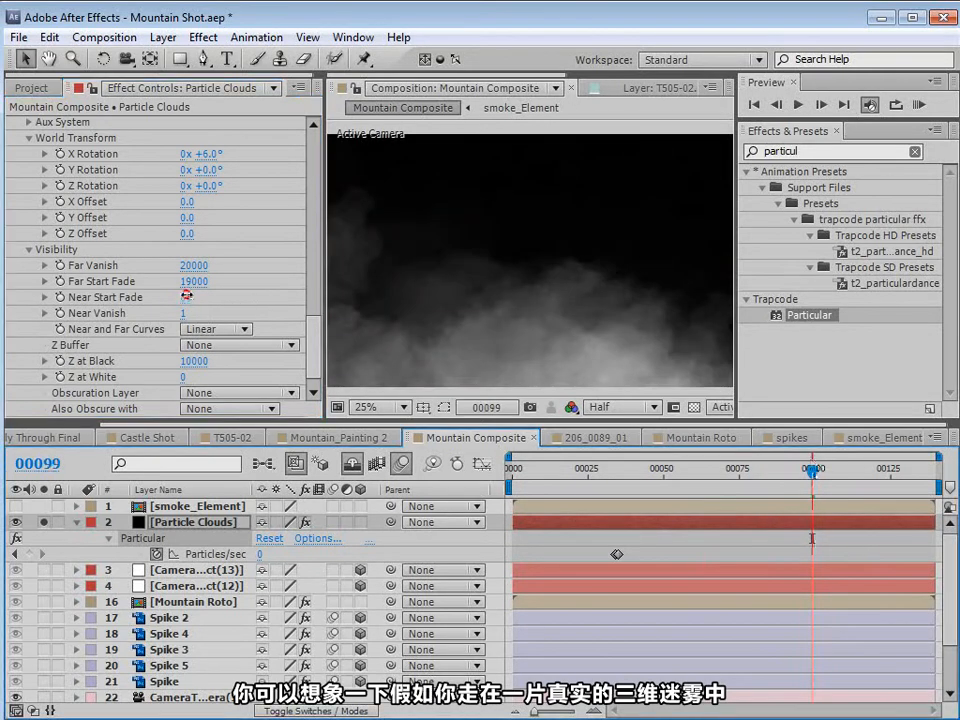
pyautogui.moveTo(185, 295); pyautogui.dragTo(186, 296)
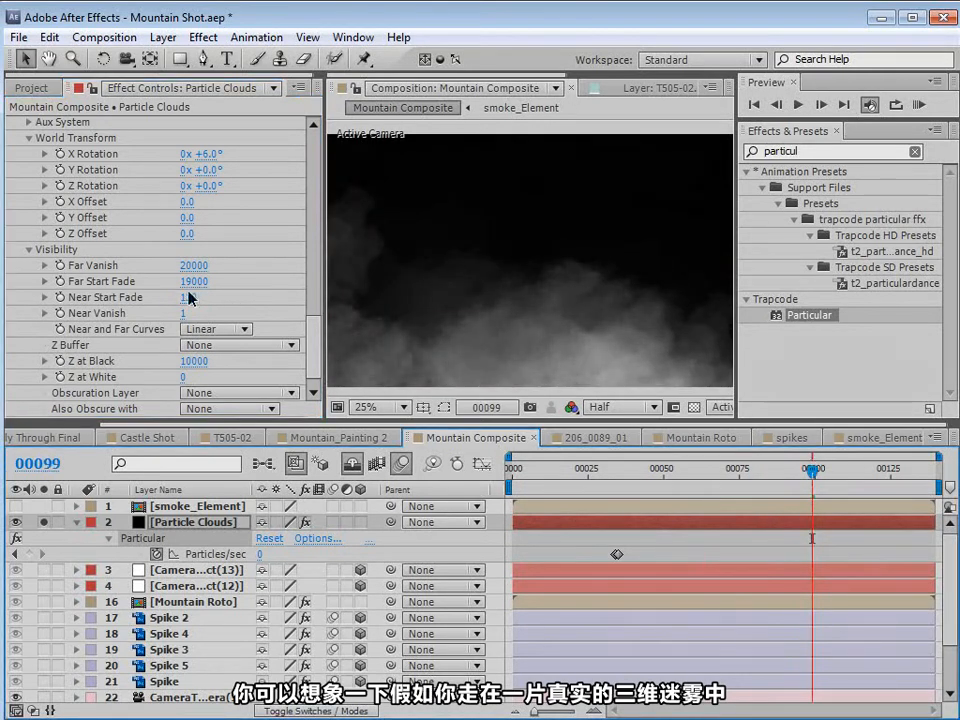
pyautogui.moveTo(700, 472); pyautogui.dragTo(740, 484)
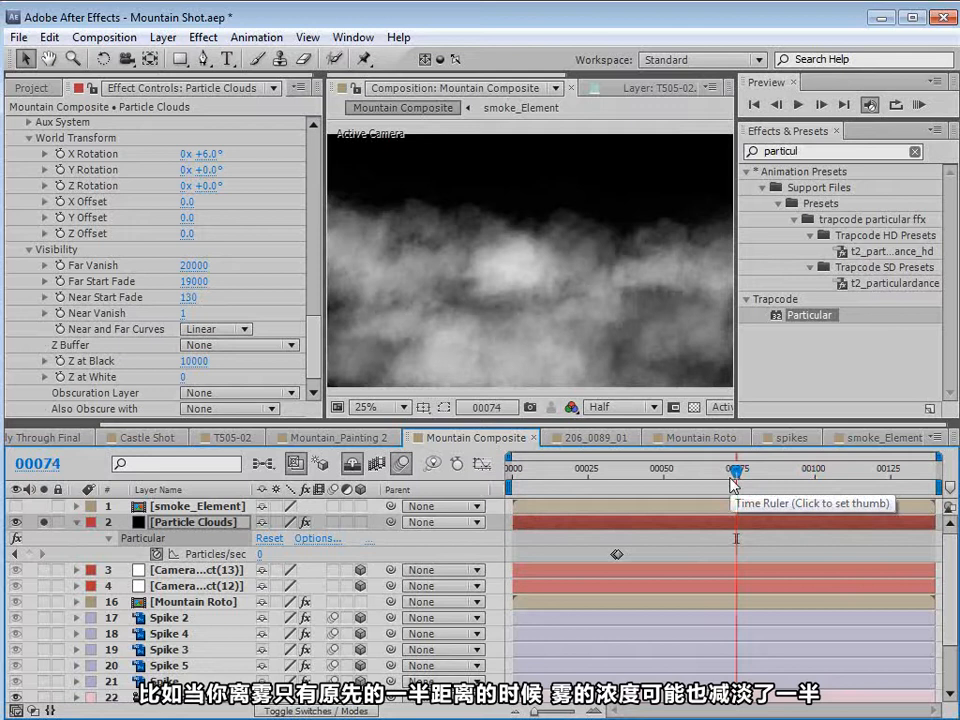
pyautogui.moveTo(733, 484); pyautogui.dragTo(762, 470)
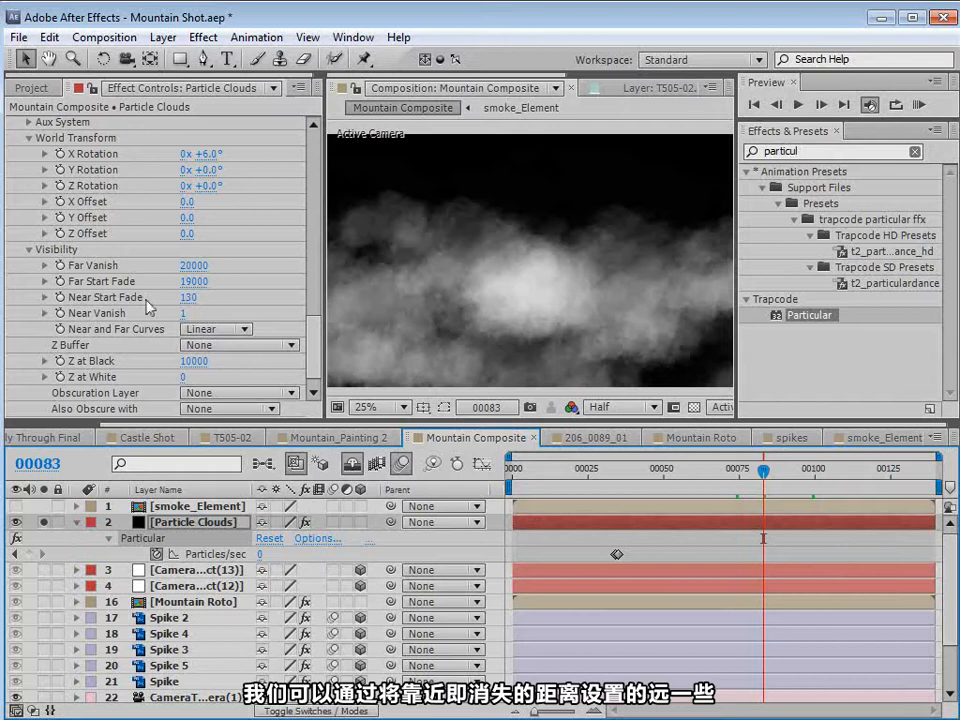
pyautogui.moveTo(655, 470); pyautogui.dragTo(713, 488)
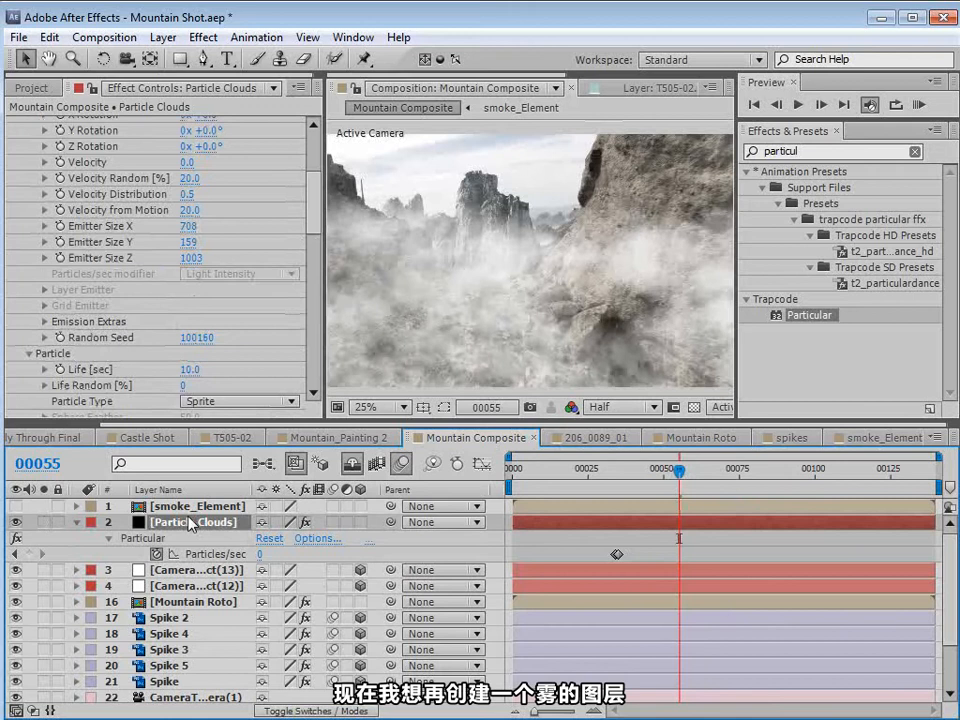
# - Duplicate the Particle Clouds layer and place the copy directly beneath the Mountain Roto layer
pyautogui.click(183, 520)
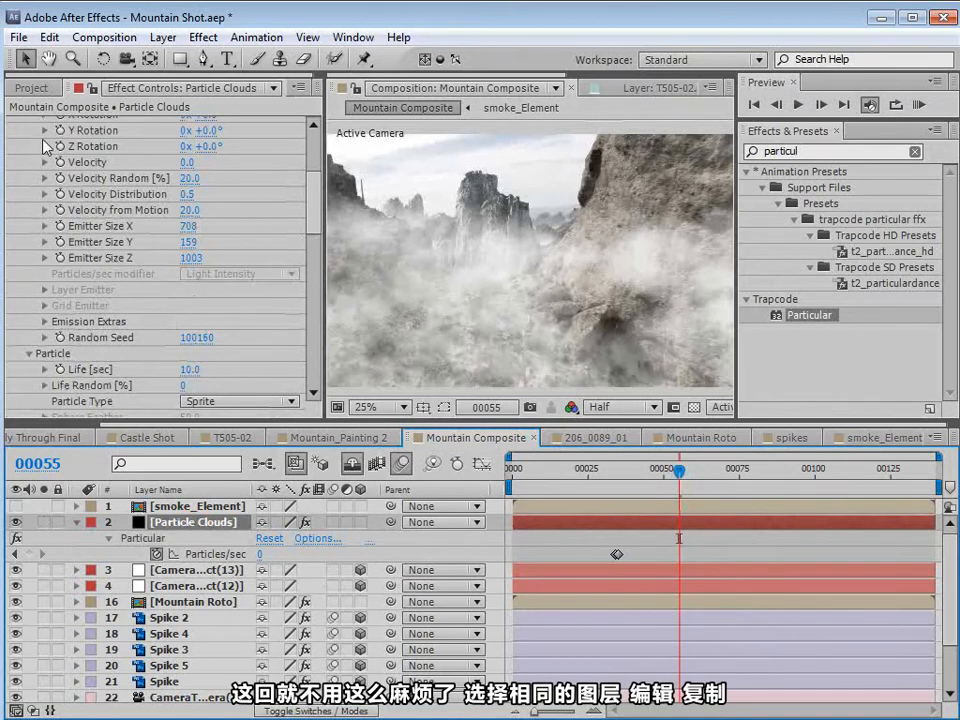
pyautogui.click(49, 37)
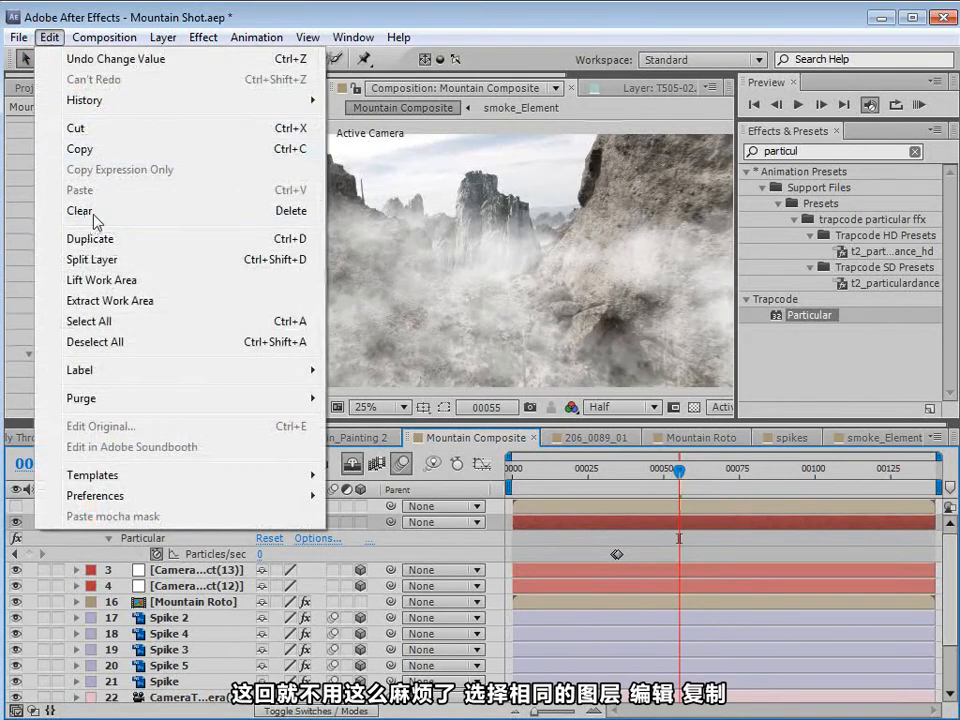
pyautogui.click(90, 238)
pyautogui.moveTo(180, 522); pyautogui.dragTo(190, 628)
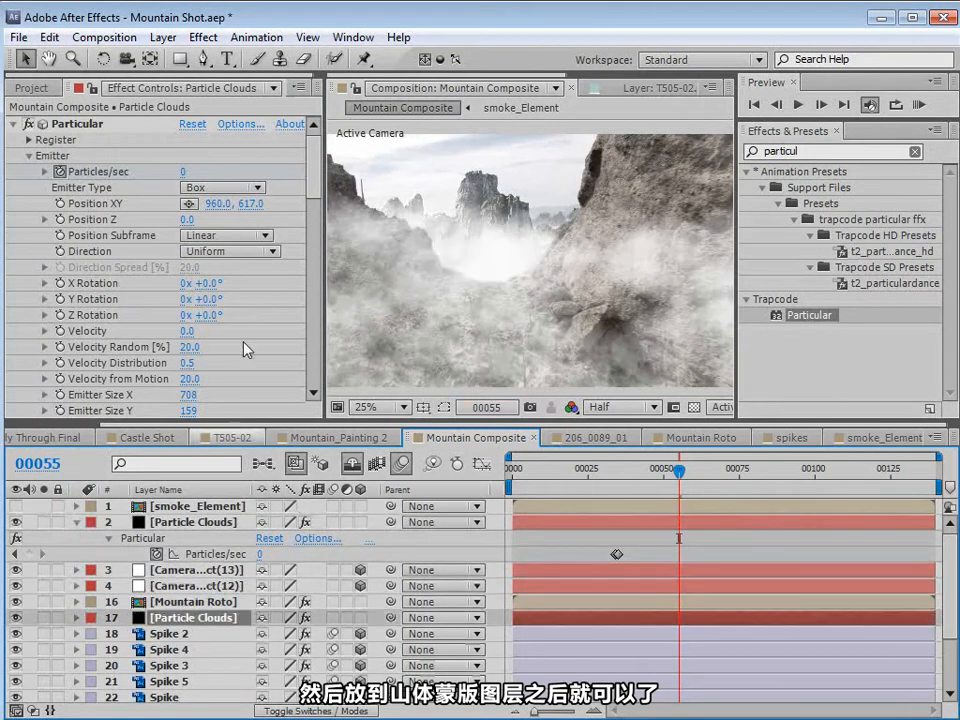
# - Push the copied clouds' emitter deeper into the scene by increasing its Position Z, checking the placement at several frames
pyautogui.moveTo(312, 173)
pyautogui.mouseDown()
pyautogui.moveTo(312, 187)
pyautogui.moveTo(313, 173)
pyautogui.mouseUp()
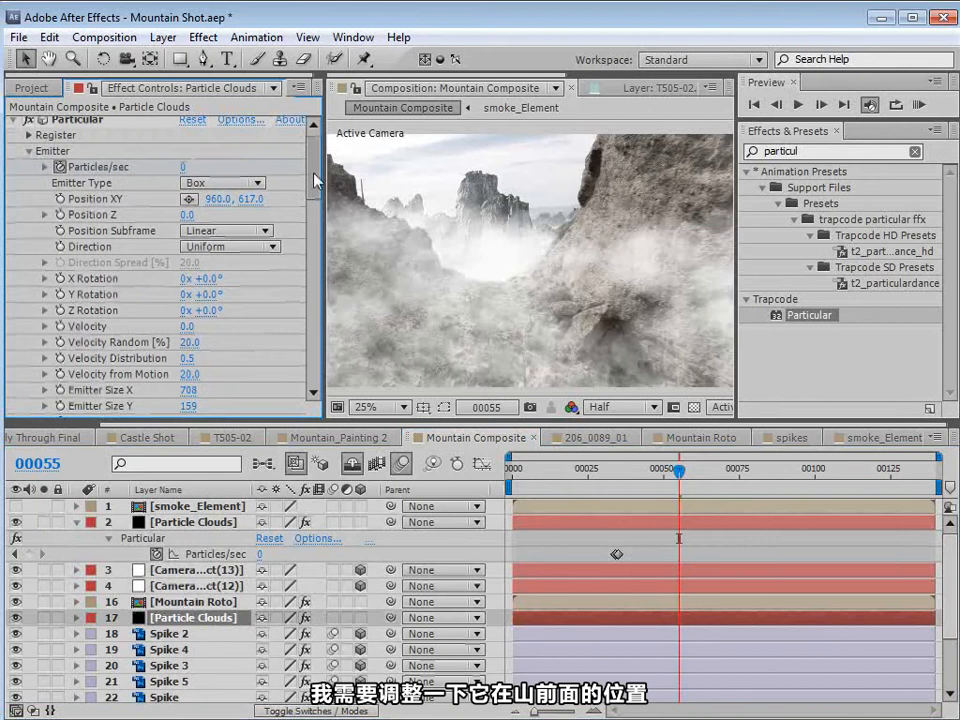
pyautogui.moveTo(679, 470); pyautogui.dragTo(754, 470)
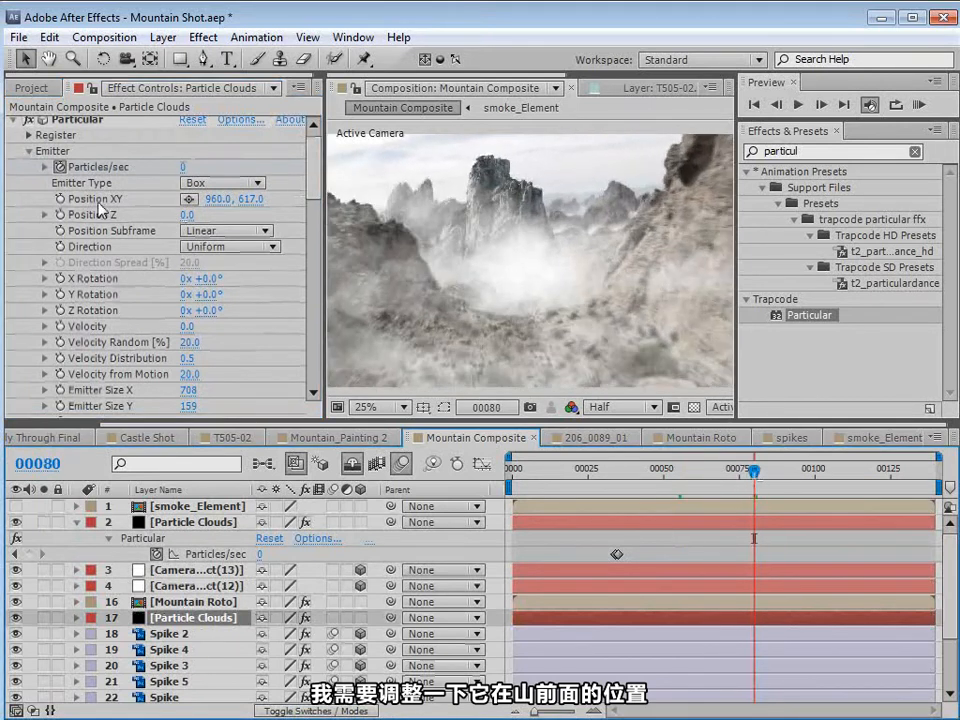
pyautogui.moveTo(187, 215); pyautogui.dragTo(332, 200)
pyautogui.click(667, 470)
pyautogui.moveTo(667, 470); pyautogui.dragTo(841, 480)
pyautogui.moveTo(206, 215); pyautogui.dragTo(228, 212)
pyautogui.moveTo(844, 475); pyautogui.dragTo(818, 480)
# - Resize the copied clouds' emitter to Emitter Size X 1020, Y 134 and Z 3198
pyautogui.moveTo(314, 182); pyautogui.dragTo(313, 205)
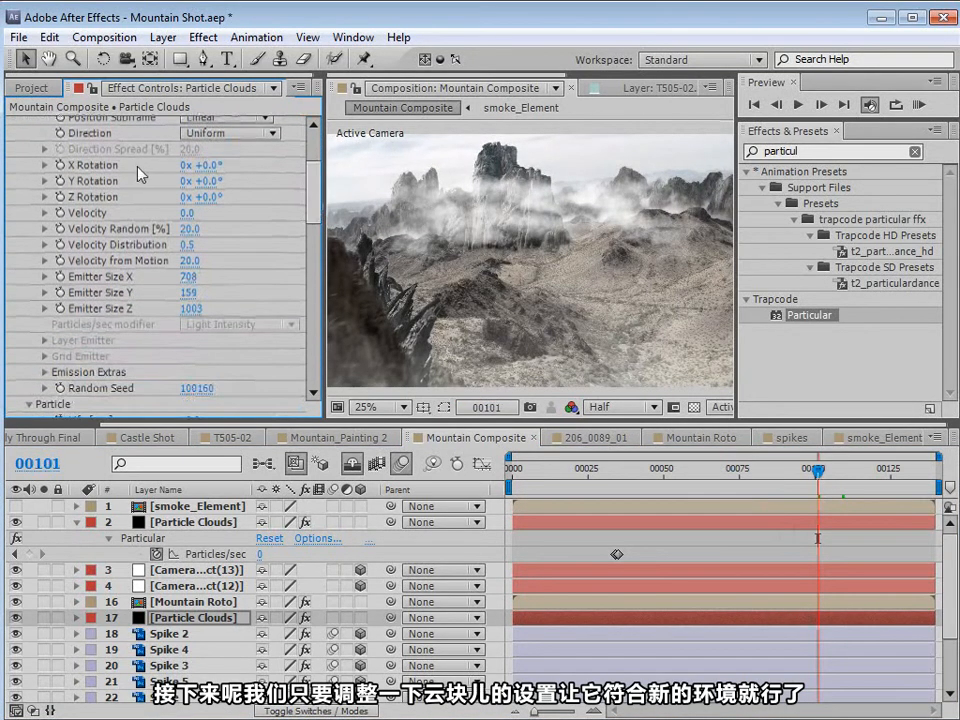
pyautogui.moveTo(189, 294); pyautogui.dragTo(211, 308)
pyautogui.moveTo(340, 303)
pyautogui.mouseDown()
pyautogui.moveTo(370, 298)
pyautogui.moveTo(262, 297)
pyautogui.moveTo(333, 283)
pyautogui.mouseUp()
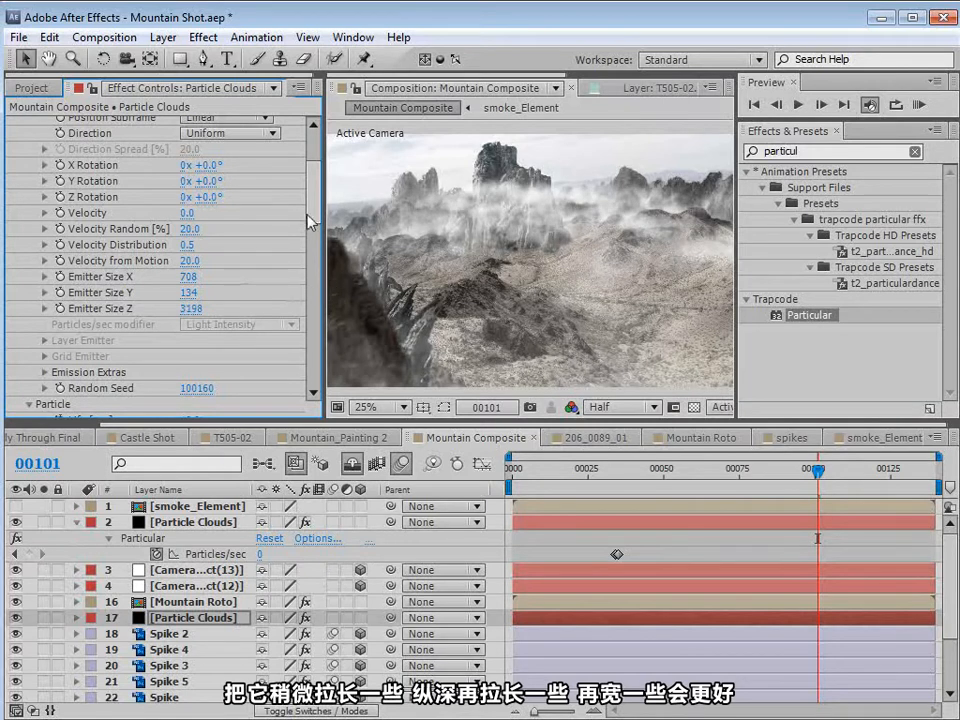
pyautogui.moveTo(197, 276); pyautogui.dragTo(475, 272)
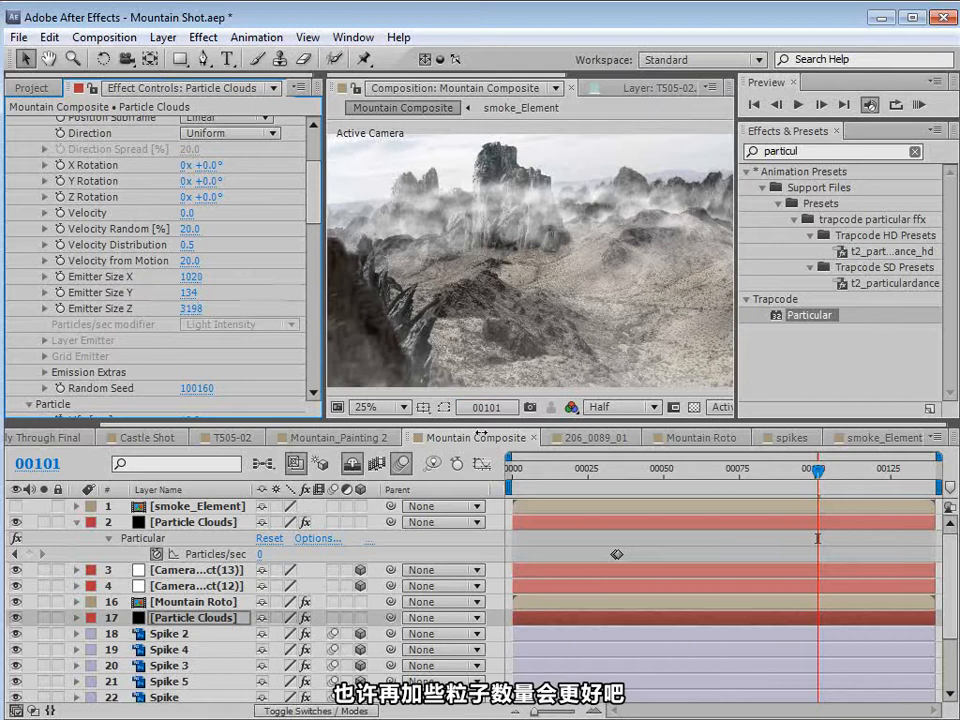
# - Raise the copied clouds' first Particles/sec keyframe to 250 and further to 400, and check the result at frame 97
pyautogui.press('u')
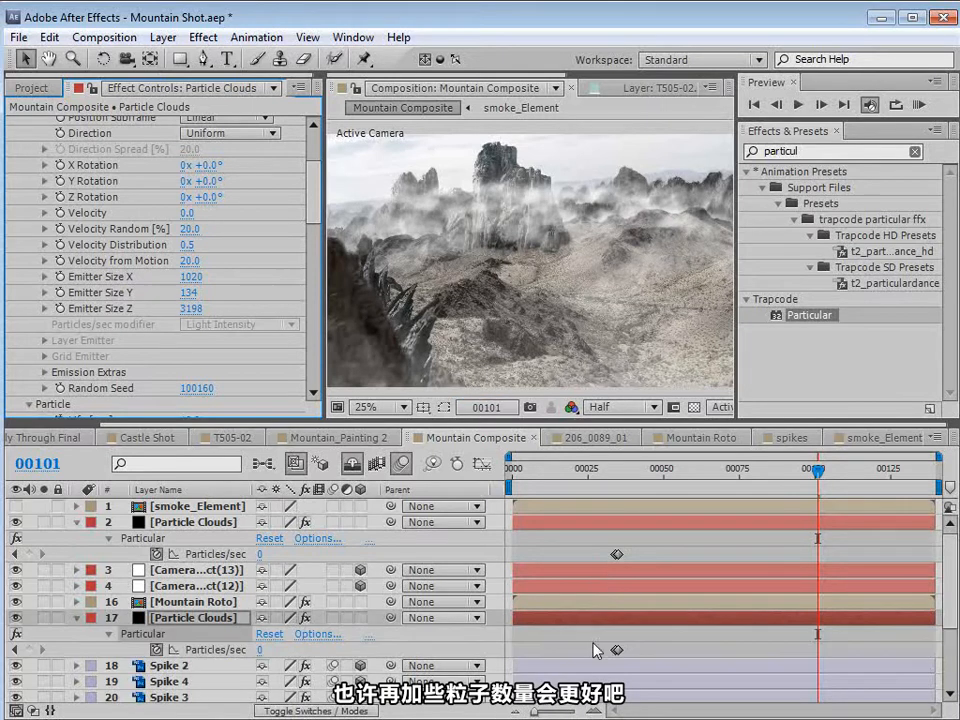
pyautogui.doubleClick(615, 650)
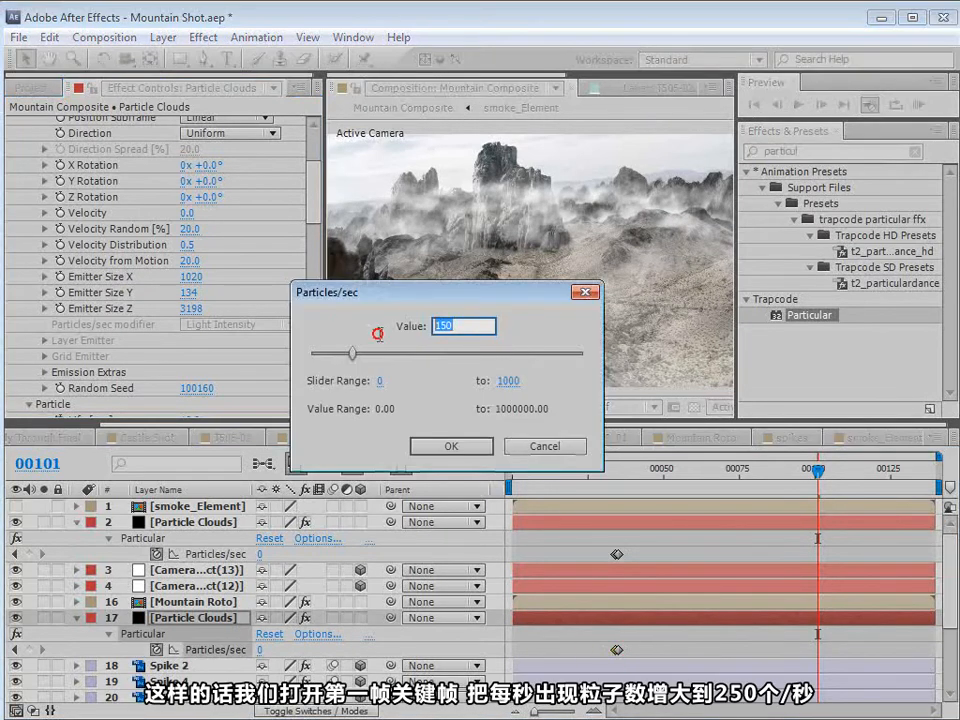
pyautogui.write('250')
pyautogui.press('Return')
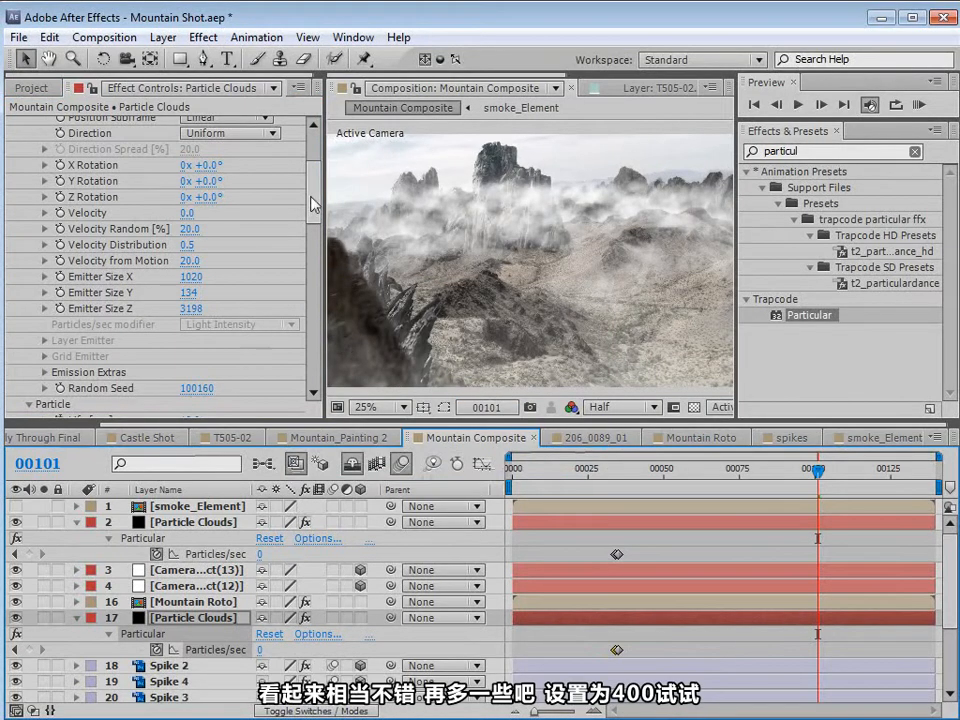
pyautogui.moveTo(314, 205); pyautogui.dragTo(315, 204)
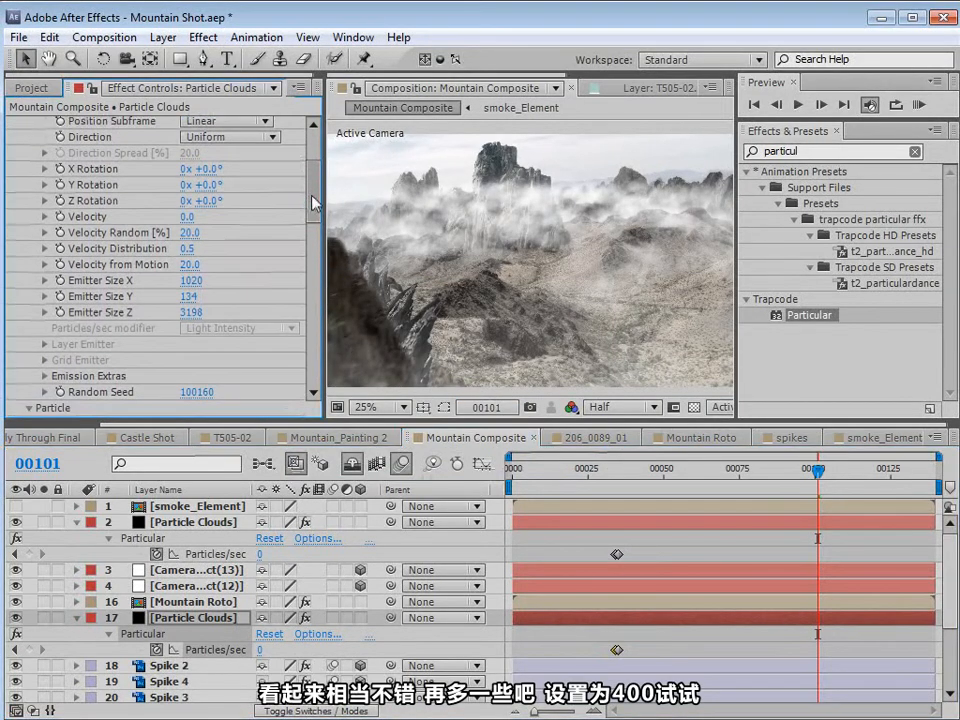
pyautogui.doubleClick(617, 651)
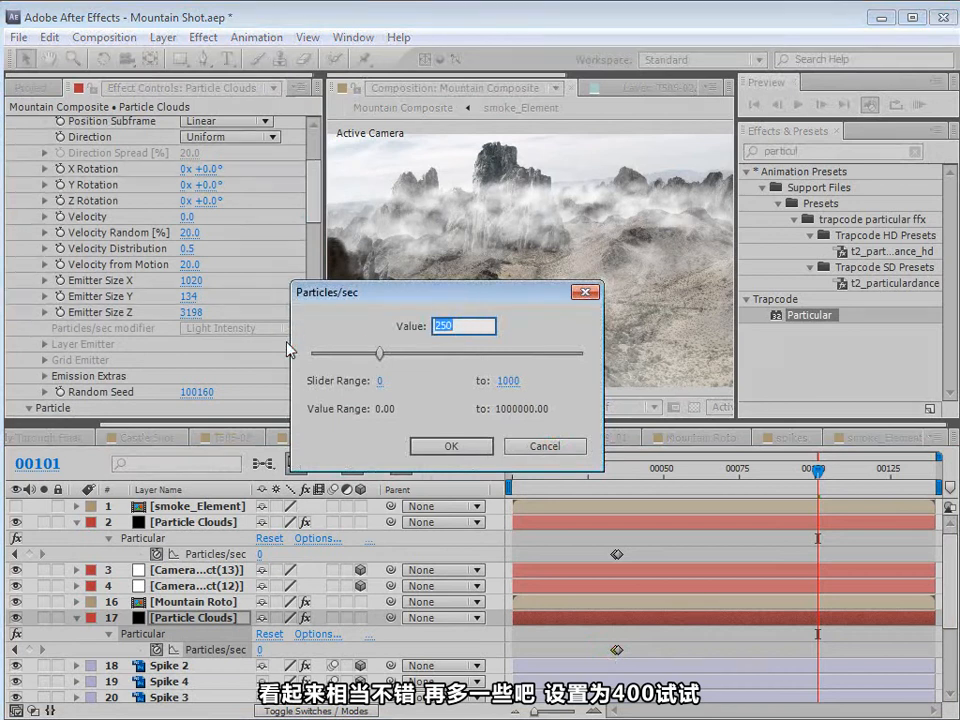
pyautogui.press('Return')
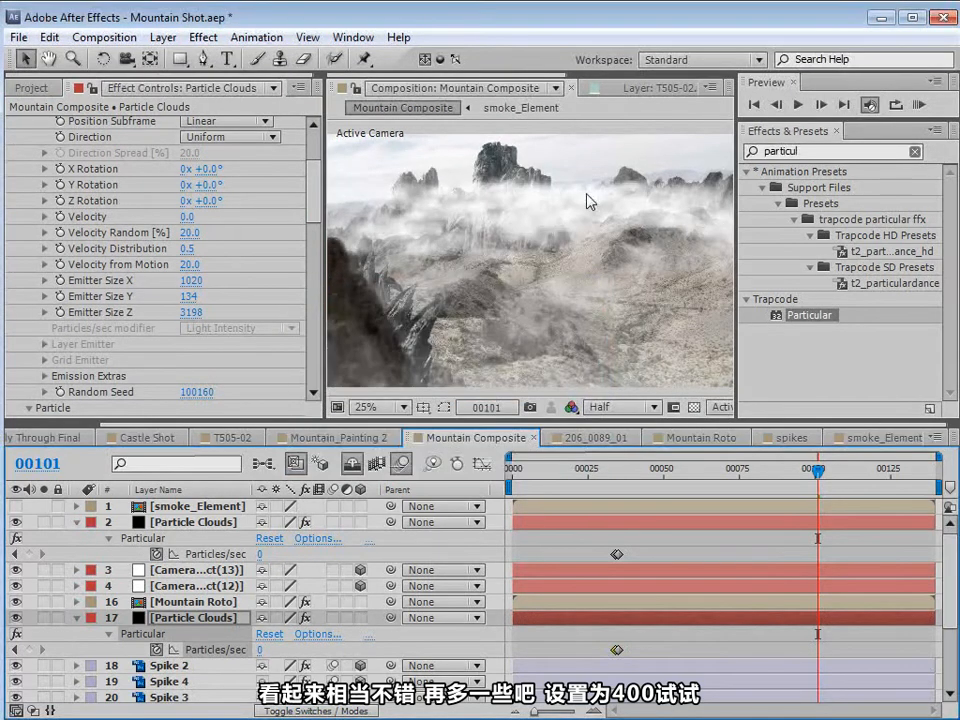
pyautogui.moveTo(818, 488)
pyautogui.mouseDown()
pyautogui.moveTo(834, 488)
pyautogui.moveTo(750, 488)
pyautogui.moveTo(804, 488)
pyautogui.mouseUp()
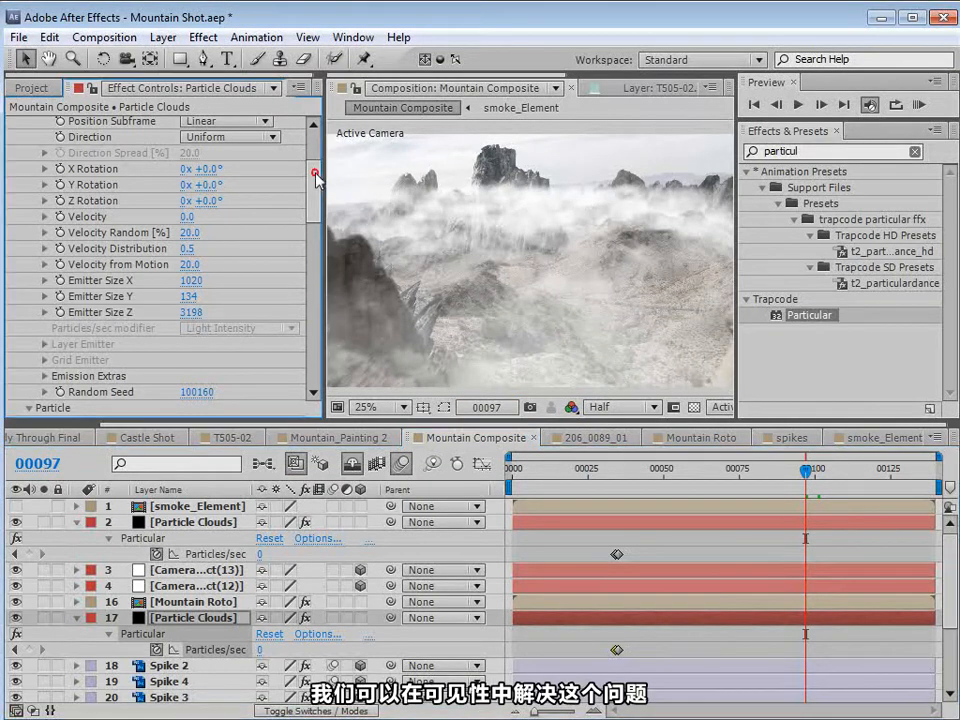
# - Tune the copied clouds' distance fade, starting from Far Start Fade 1500 and Far Vanish 2000 and settling on 200 and 2100
pyautogui.moveTo(312, 188); pyautogui.dragTo(310, 363)
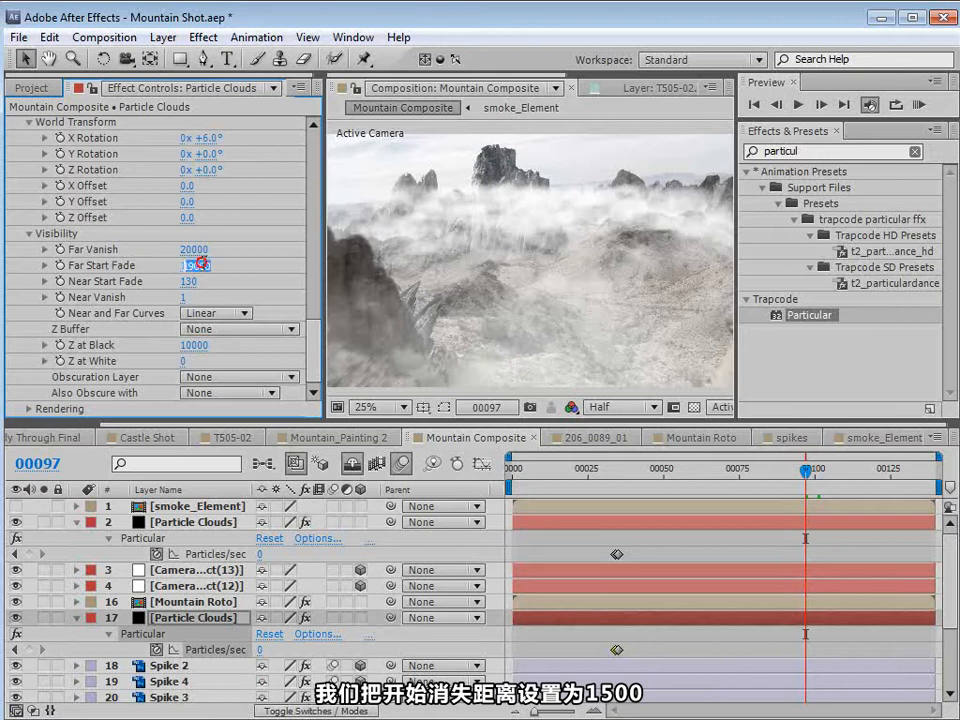
pyautogui.write('1500')
pyautogui.press('Return')
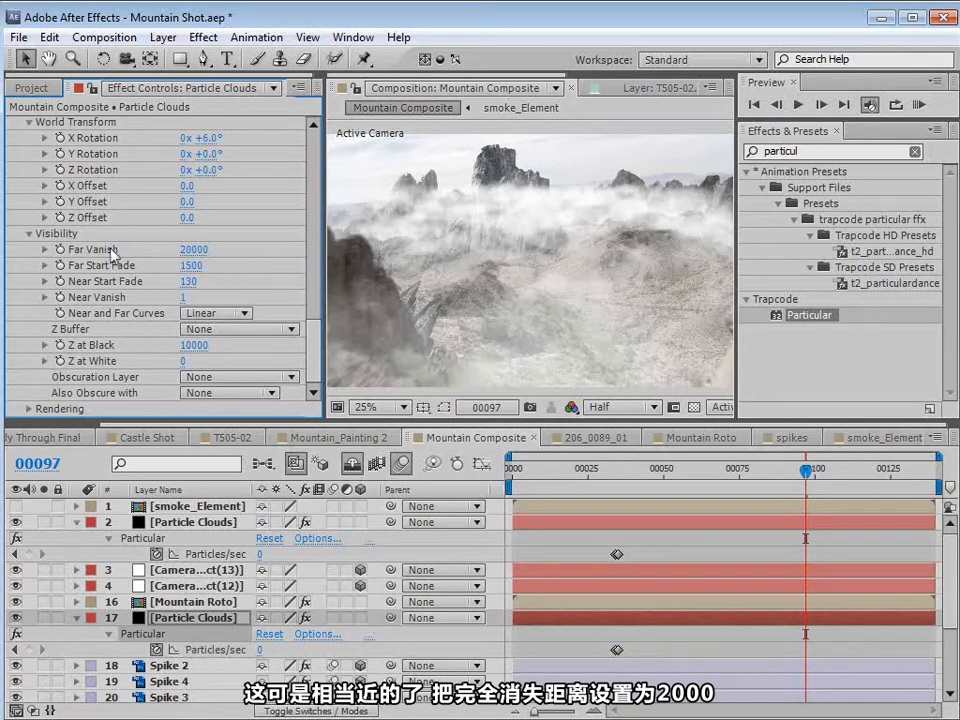
pyautogui.write('200')
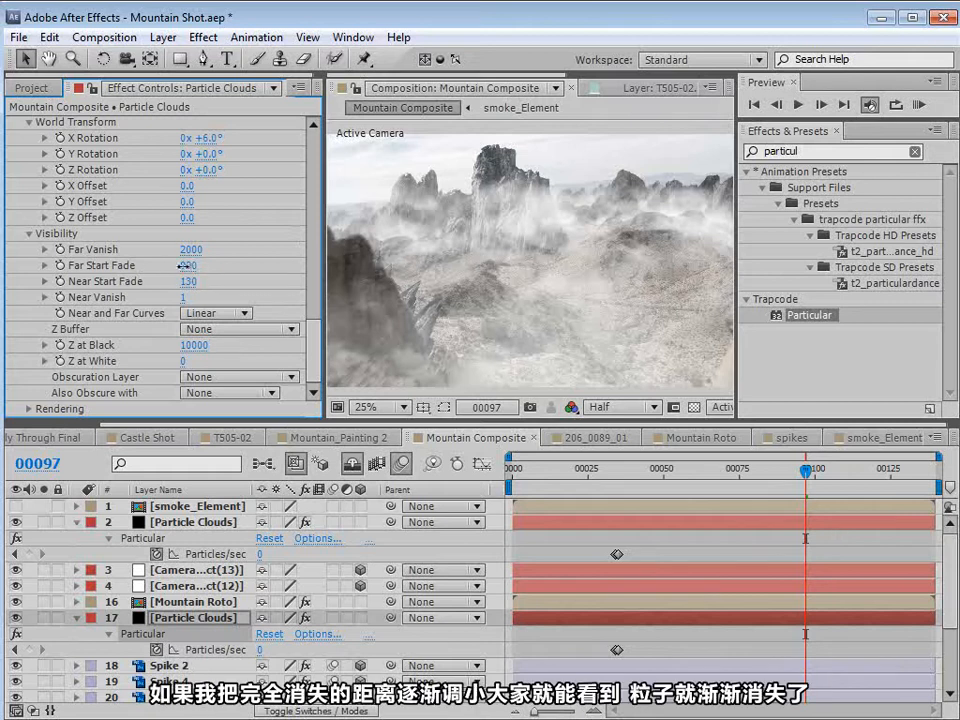
pyautogui.moveTo(184, 265)
pyautogui.mouseDown()
pyautogui.moveTo(170, 268)
pyautogui.moveTo(189, 257)
pyautogui.moveTo(157, 251)
pyautogui.moveTo(180, 259)
pyautogui.mouseUp()
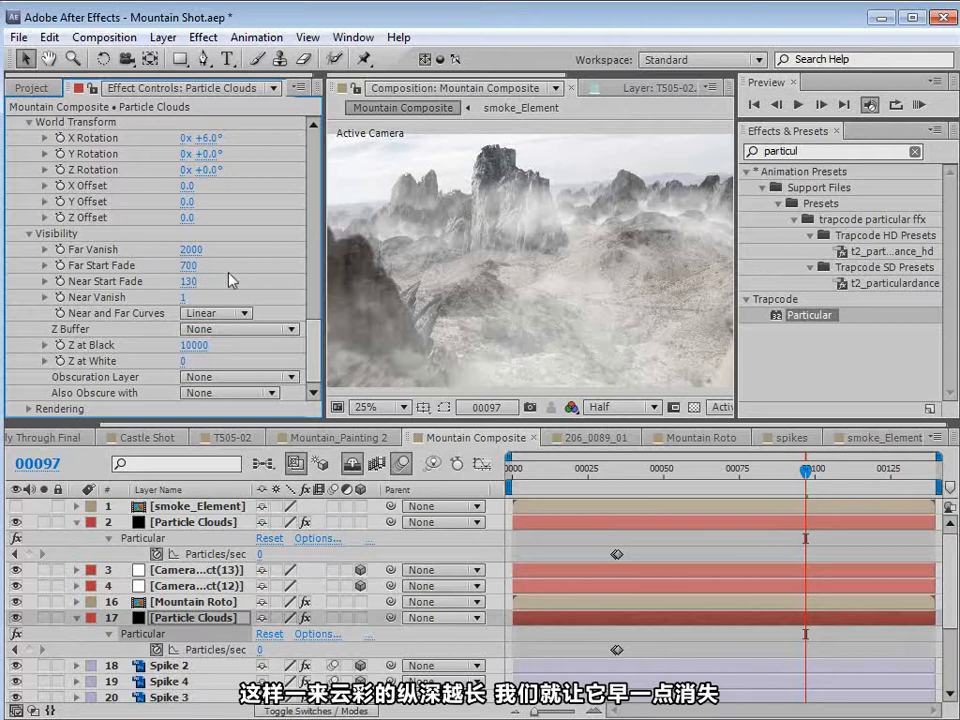
pyautogui.moveTo(187, 266); pyautogui.dragTo(190, 249)
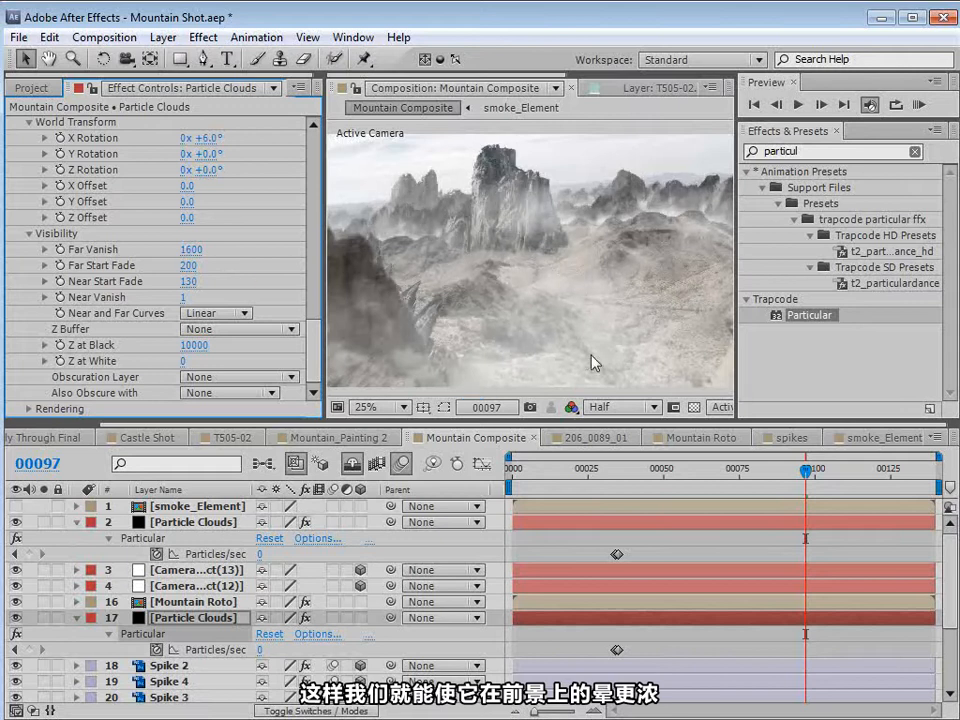
pyautogui.moveTo(781, 484)
pyautogui.mouseDown()
pyautogui.moveTo(719, 484)
pyautogui.moveTo(793, 484)
pyautogui.mouseUp()
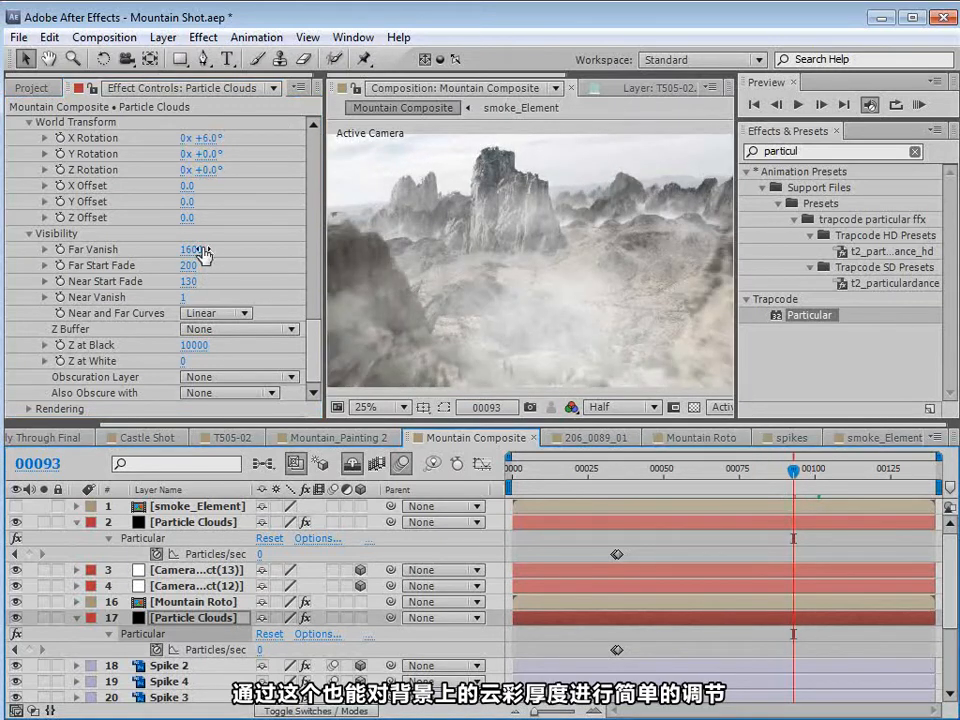
pyautogui.moveTo(195, 249); pyautogui.dragTo(199, 249)
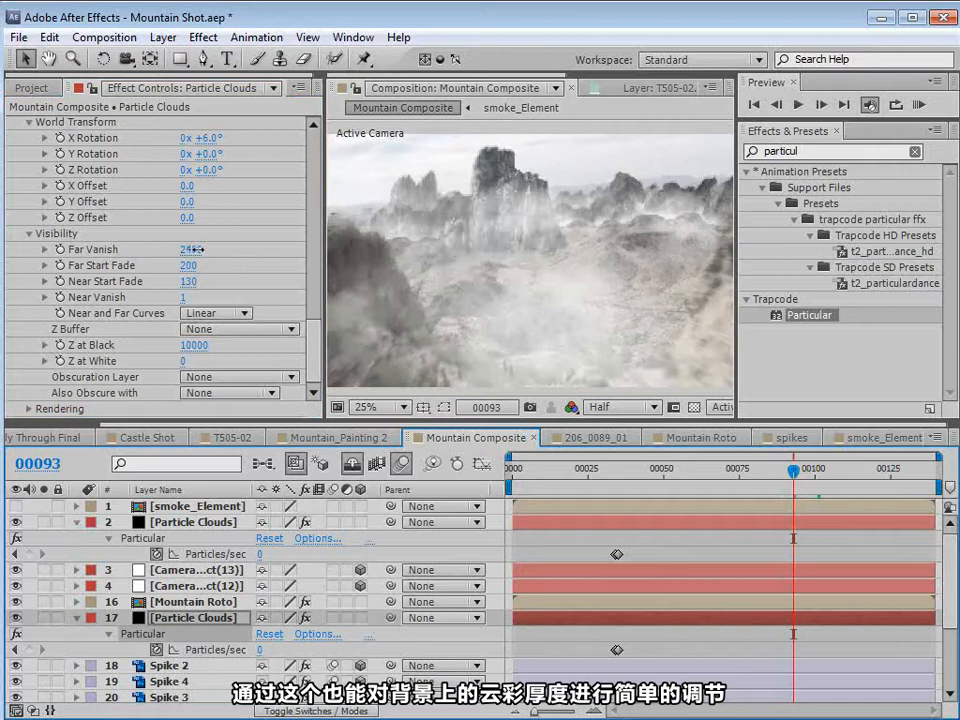
pyautogui.moveTo(793, 469); pyautogui.dragTo(843, 470)
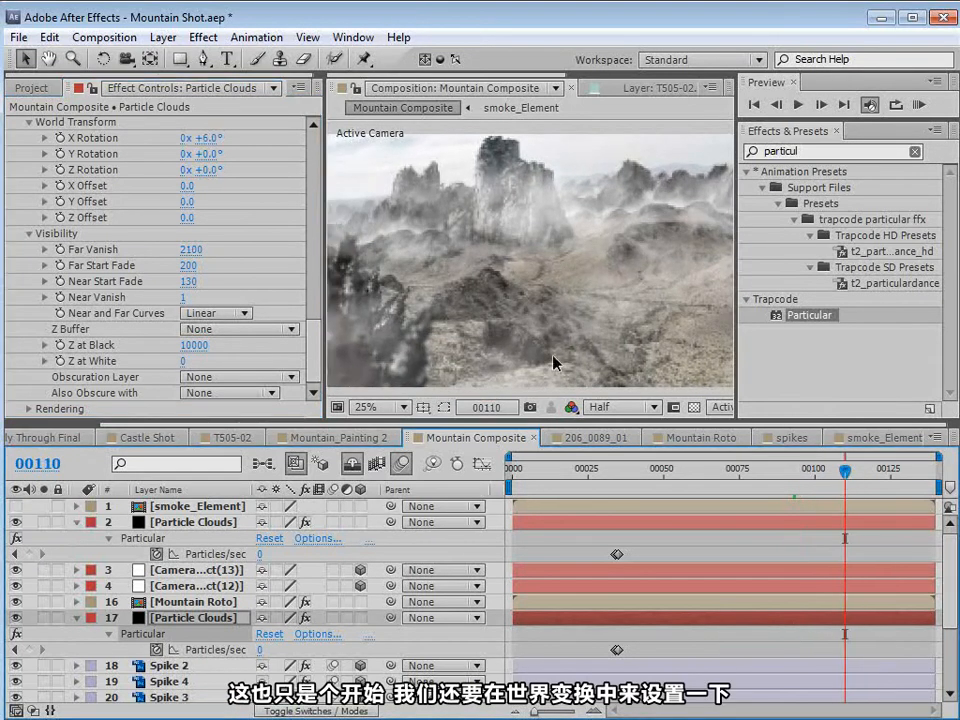
# - Set the copied clouds' World Transform Y Offset to 20 and emitter Position Z to 2080, and scrub the timeline to check them
pyautogui.scroll(3, 305, 332)
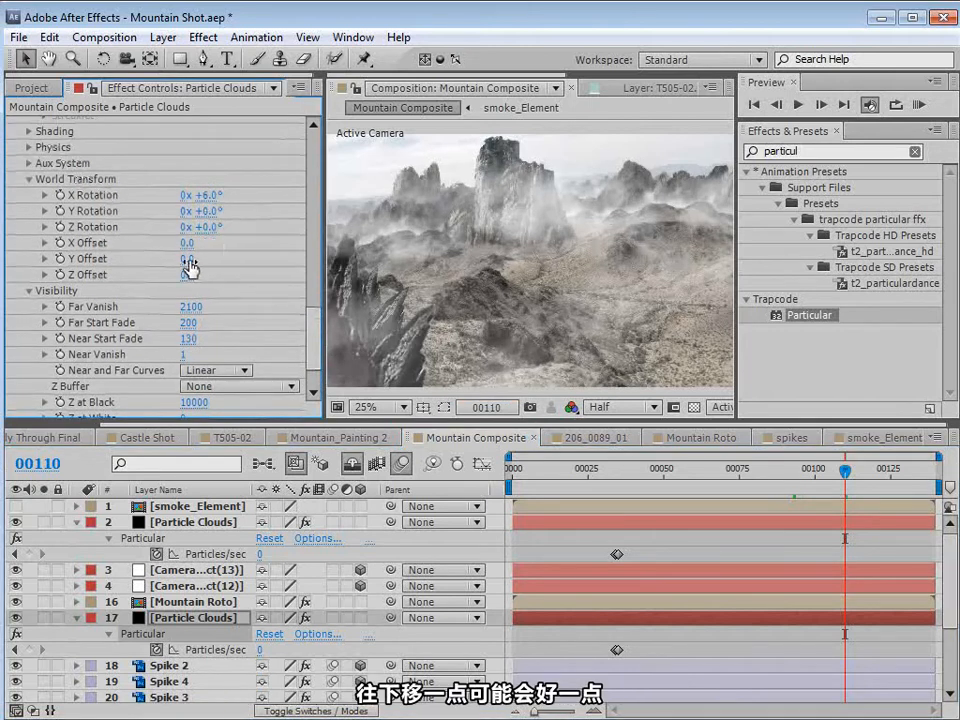
pyautogui.moveTo(182, 258); pyautogui.dragTo(186, 258)
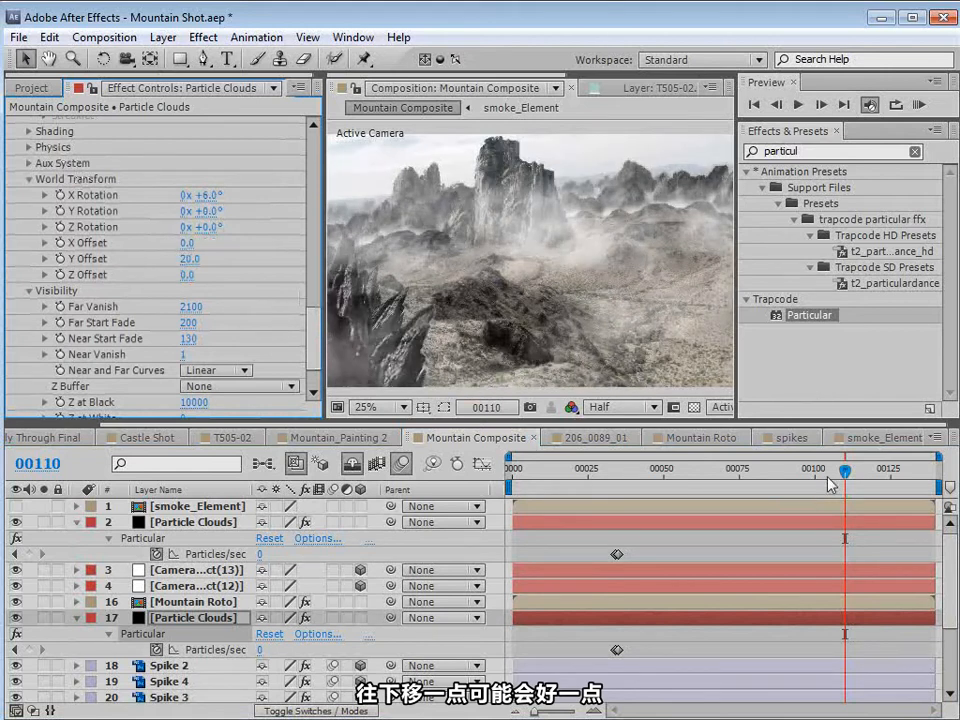
pyautogui.moveTo(845, 470); pyautogui.dragTo(810, 477)
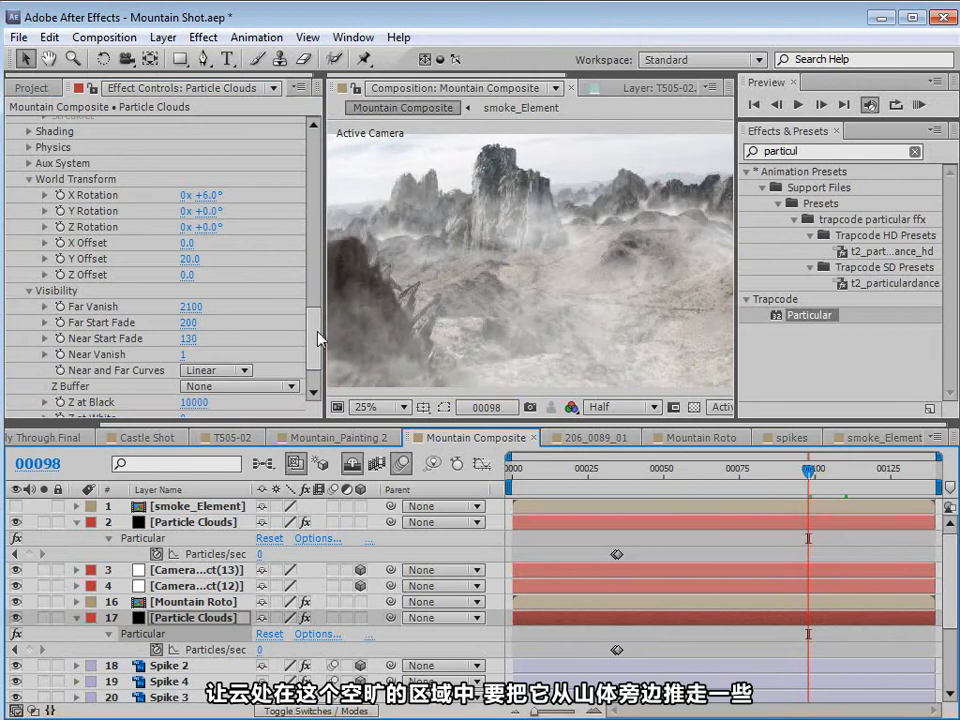
pyautogui.moveTo(198, 242); pyautogui.dragTo(203, 268)
pyautogui.moveTo(630, 468)
pyautogui.mouseDown()
pyautogui.moveTo(800, 503)
pyautogui.moveTo(908, 511)
pyautogui.mouseUp()
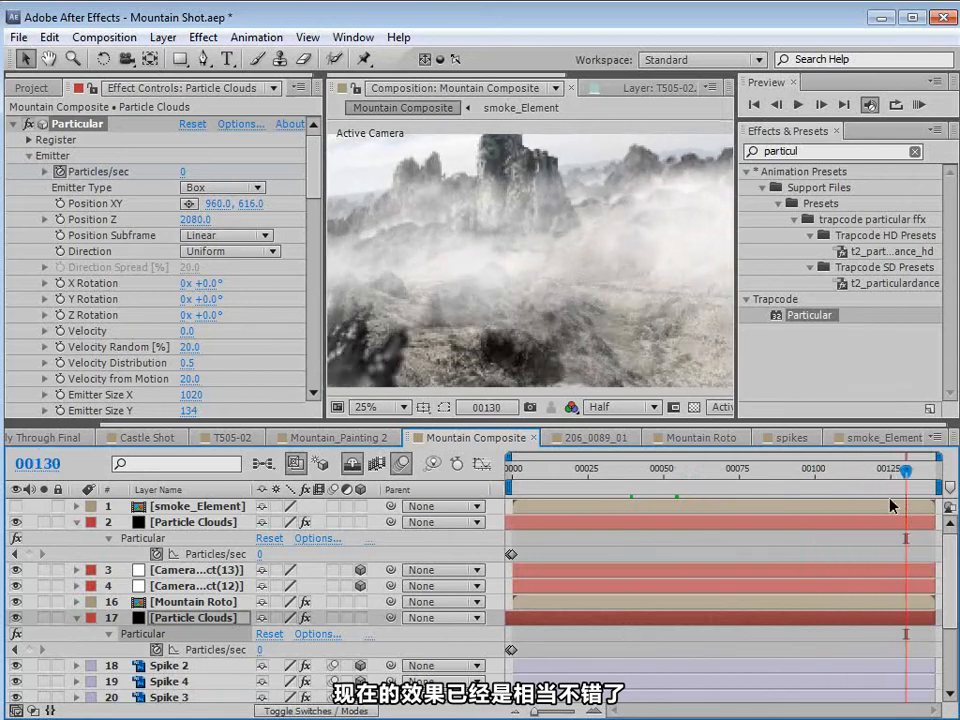
# - Lower the background Particle Clouds by setting the emitter's Position Y to 654, and check the result at frame 102
pyautogui.click(190, 618)
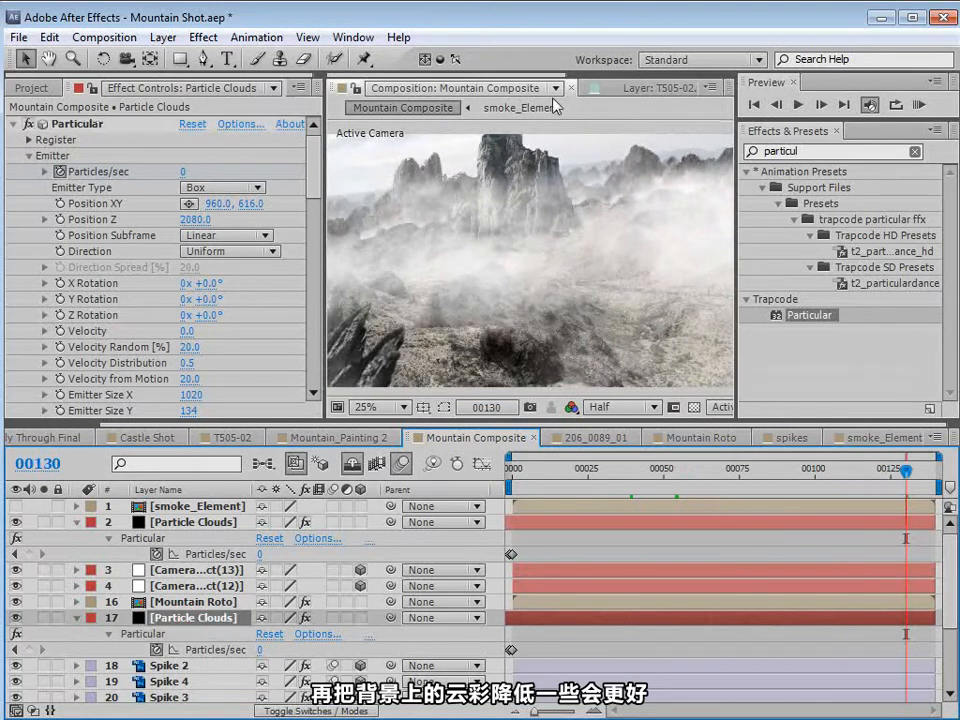
pyautogui.moveTo(246, 205); pyautogui.dragTo(316, 185)
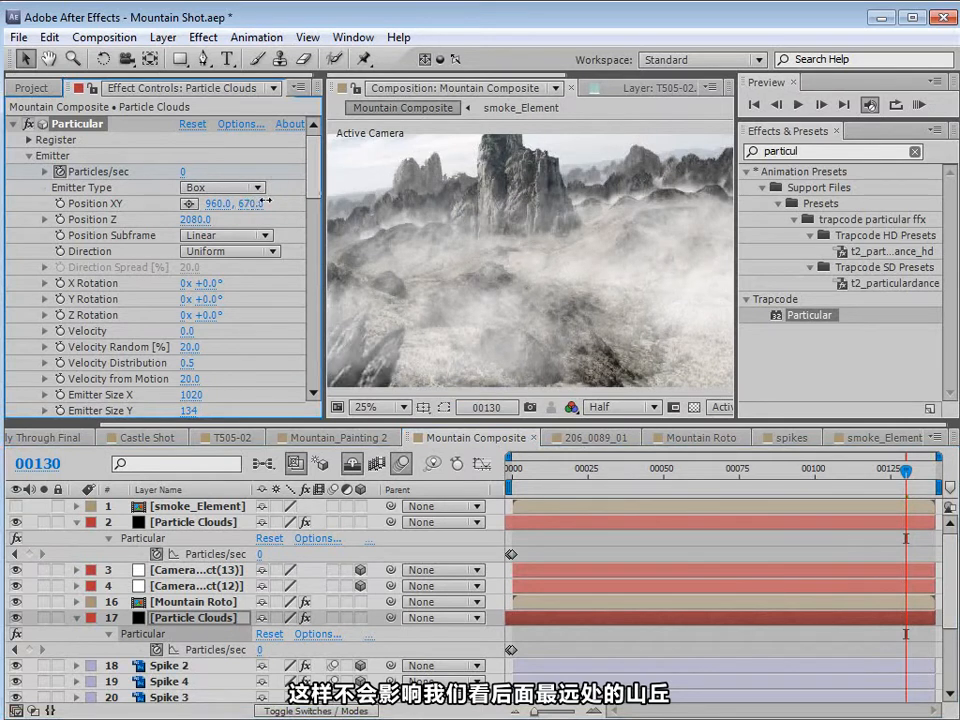
pyautogui.moveTo(265, 202); pyautogui.dragTo(245, 203)
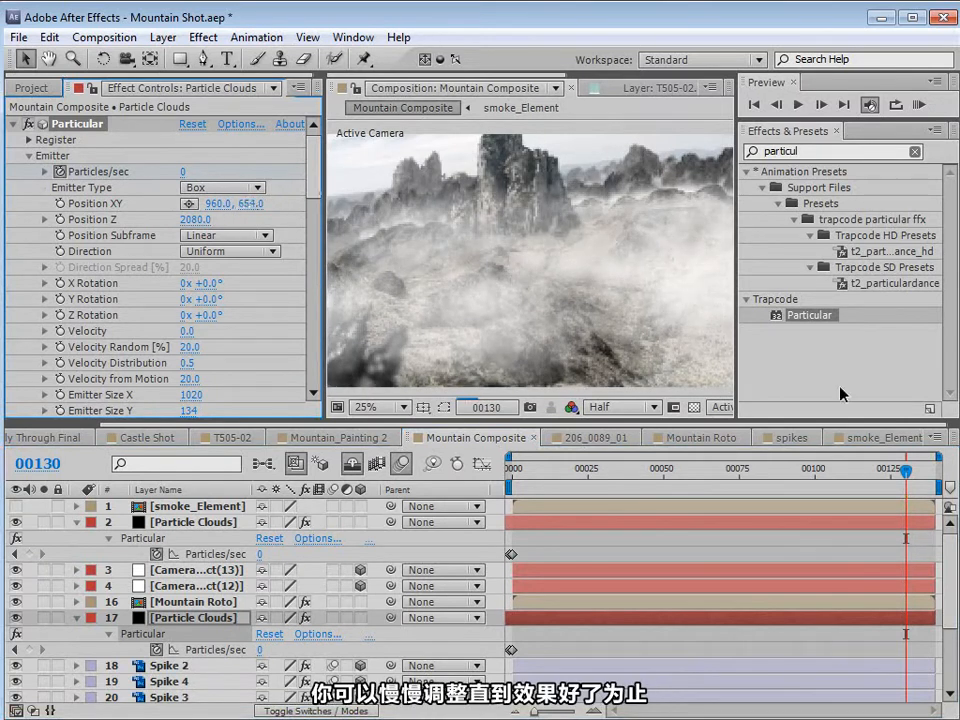
pyautogui.moveTo(888, 472); pyautogui.dragTo(820, 485)
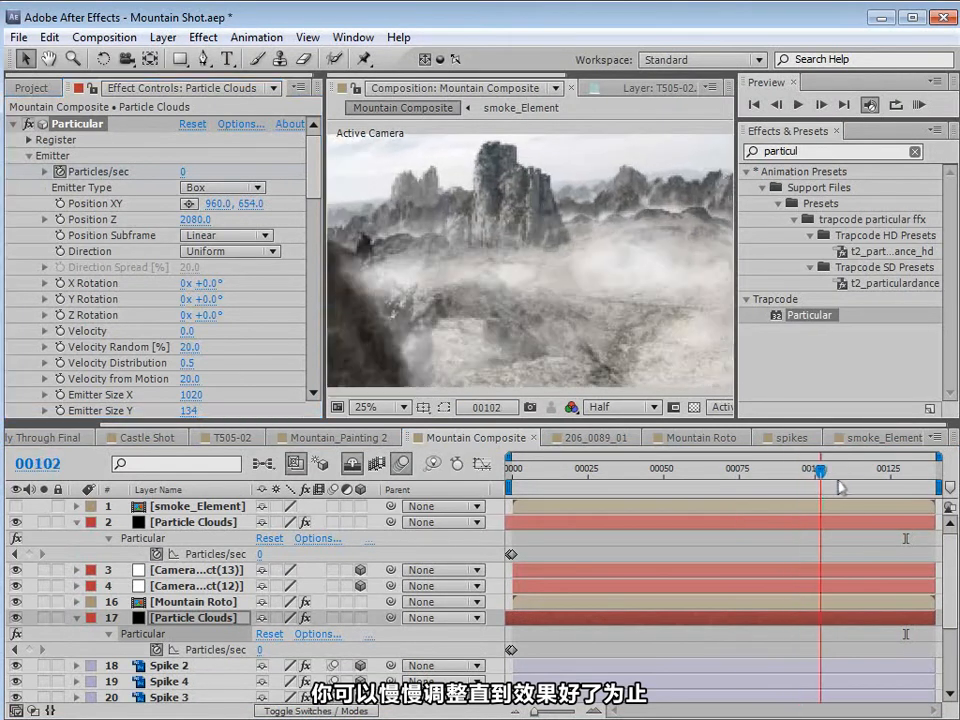
# - Add a new adjustment layer above all layers and apply the Curves effect to it
pyautogui.click(201, 507)
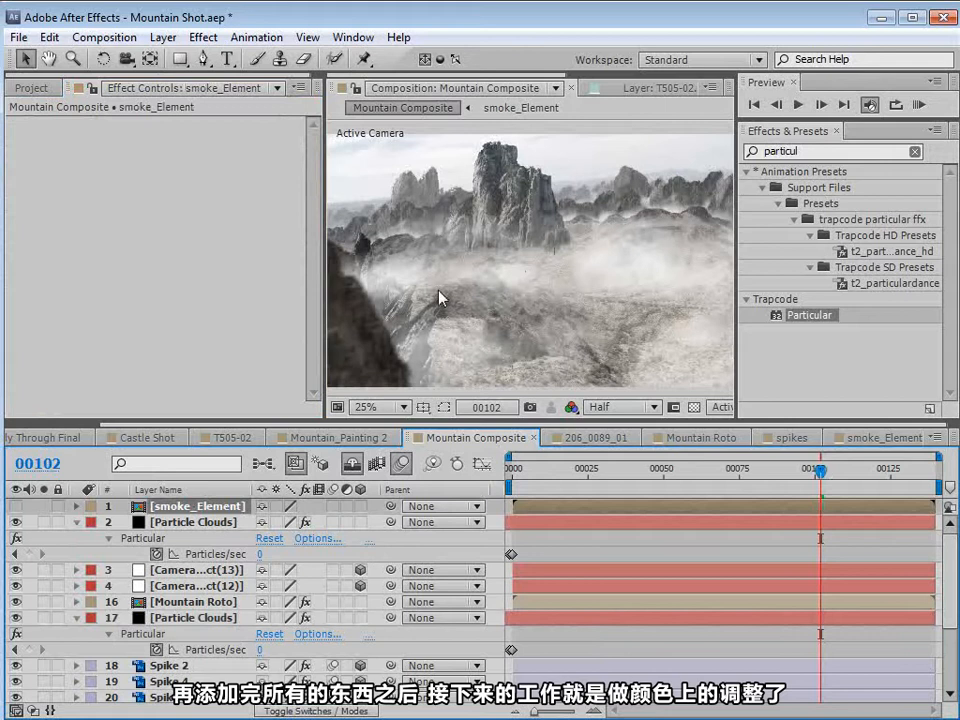
pyautogui.click(163, 37)
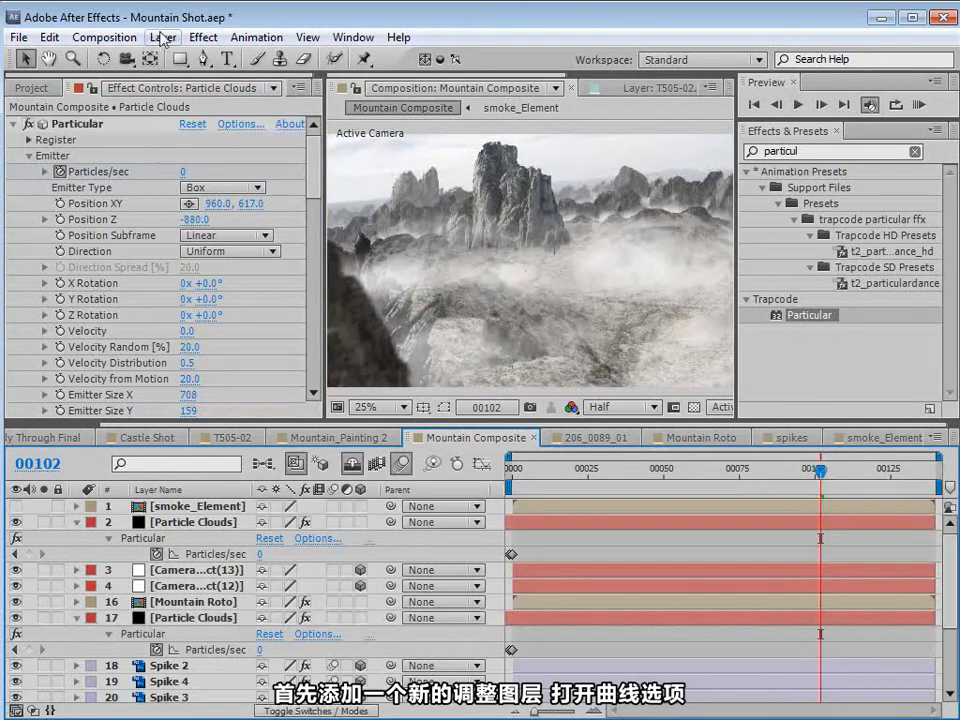
pyautogui.click(163, 37)
pyautogui.click(187, 58)
pyautogui.click(557, 184)
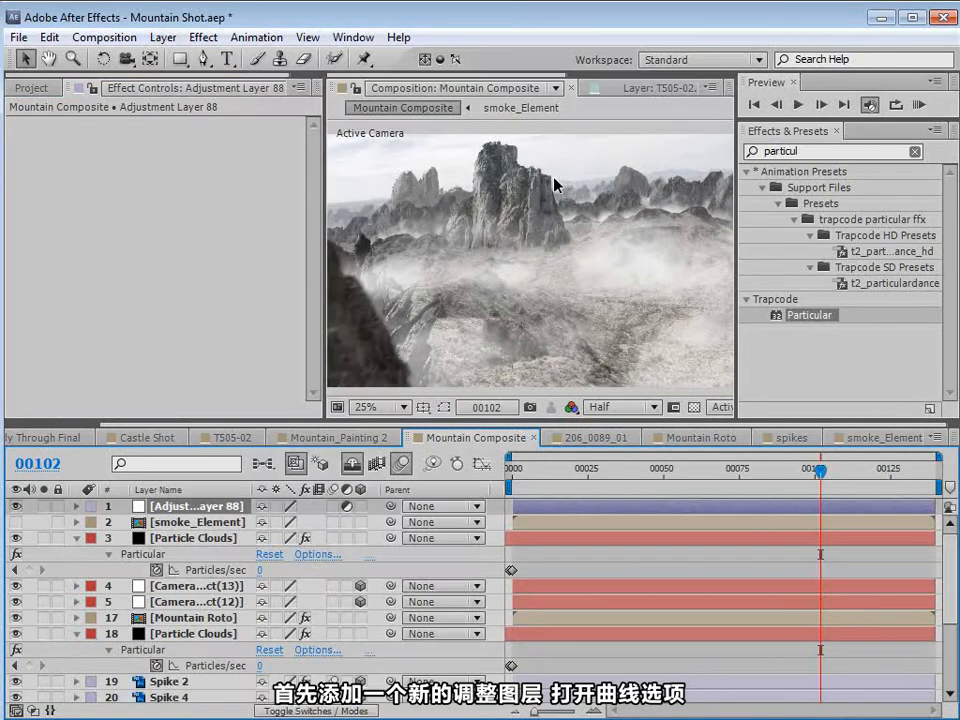
pyautogui.click(203, 37)
pyautogui.moveTo(262, 211)
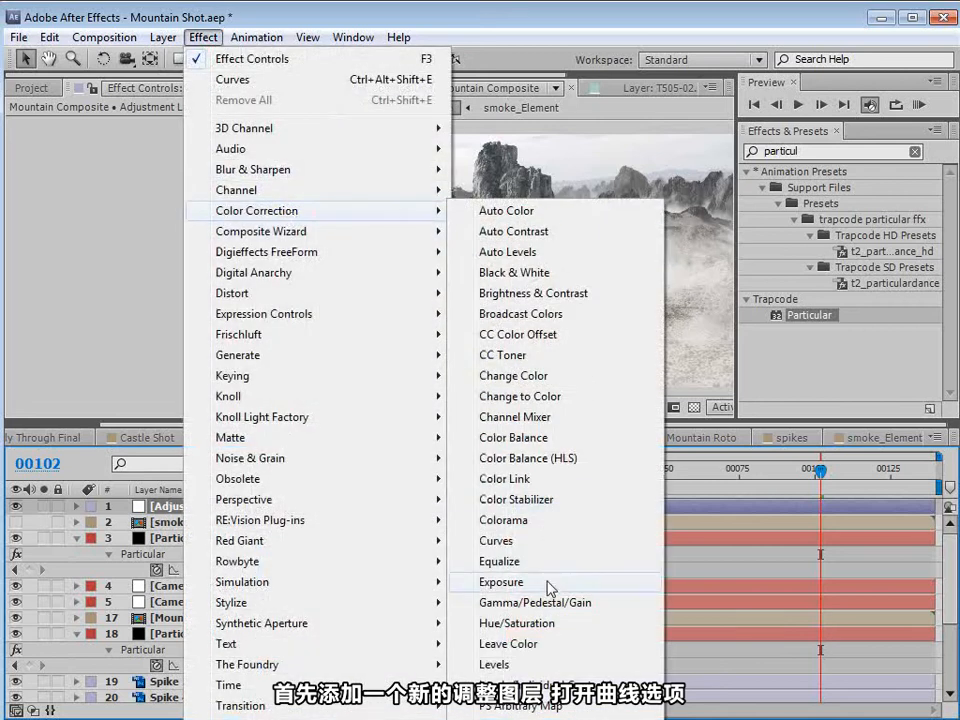
pyautogui.click(497, 541)
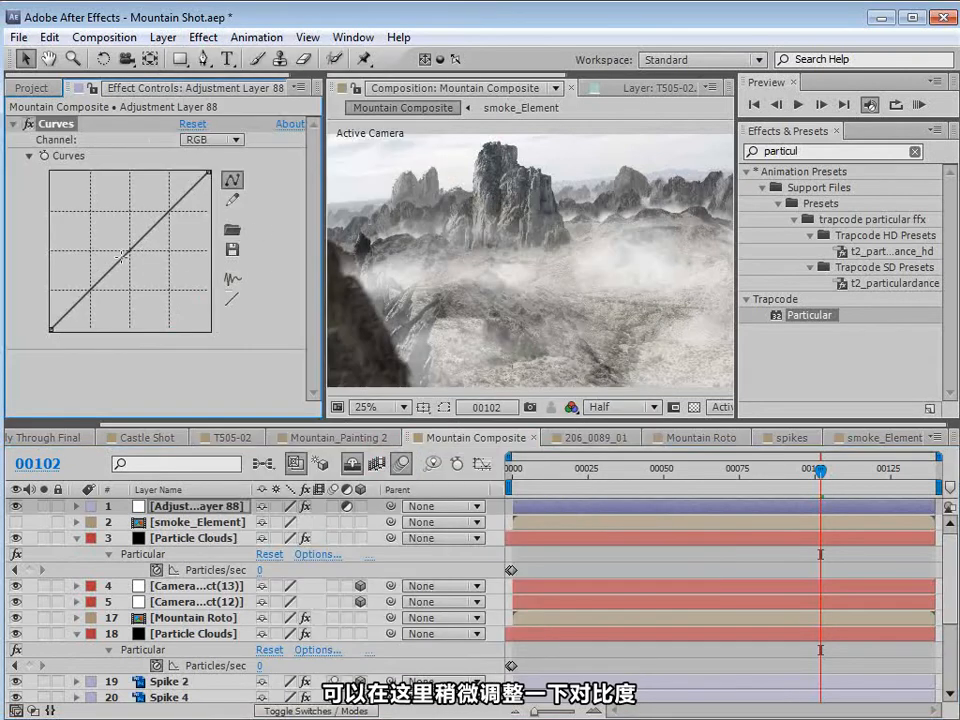
# - Pull down the RGB curve's darker tones for contrast, and cool the image through the Red and Blue curves, raising the blue midtones slightly
pyautogui.moveTo(111, 275)
pyautogui.mouseDown()
pyautogui.moveTo(120, 294)
pyautogui.moveTo(119, 284)
pyautogui.mouseUp()
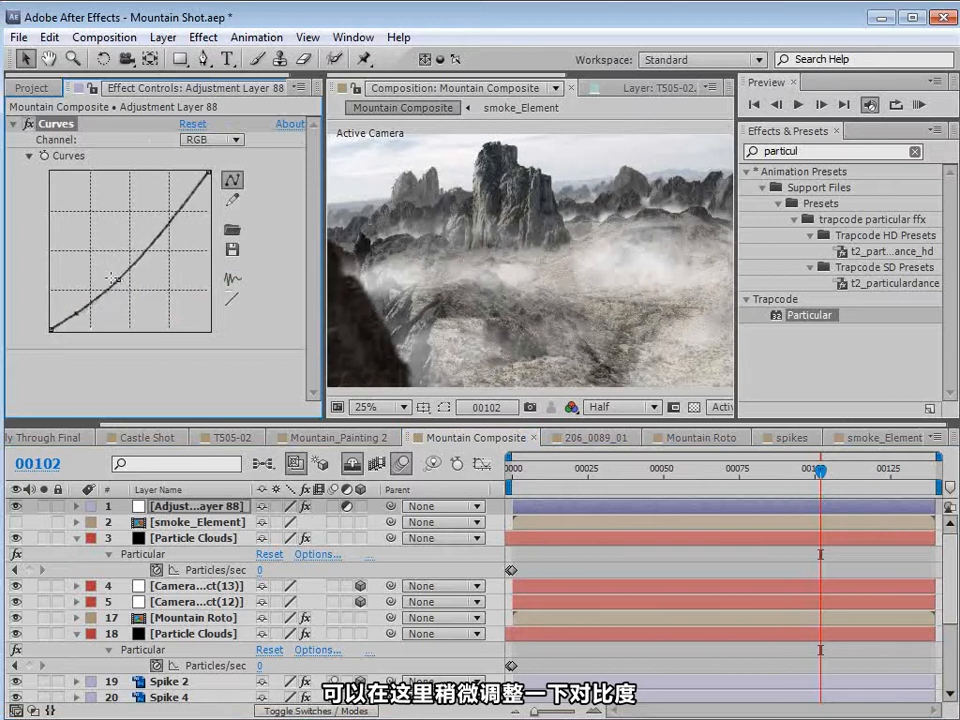
pyautogui.click(77, 314)
pyautogui.moveTo(119, 283)
pyautogui.mouseDown()
pyautogui.moveTo(135, 264)
pyautogui.moveTo(109, 271)
pyautogui.mouseUp()
pyautogui.click(212, 140)
pyautogui.click(220, 180)
pyautogui.click(212, 140)
pyautogui.click(218, 229)
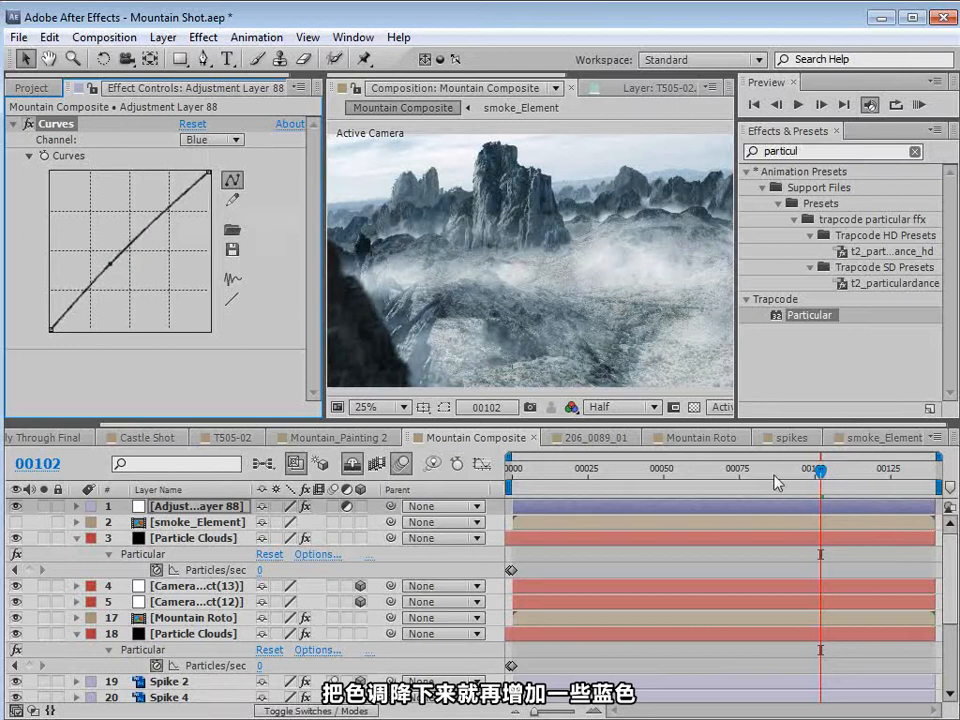
# - Set the background Particle Clouds' emitter Random Seed to 100330 and check the clouds at frame 116
pyautogui.click(200, 634)
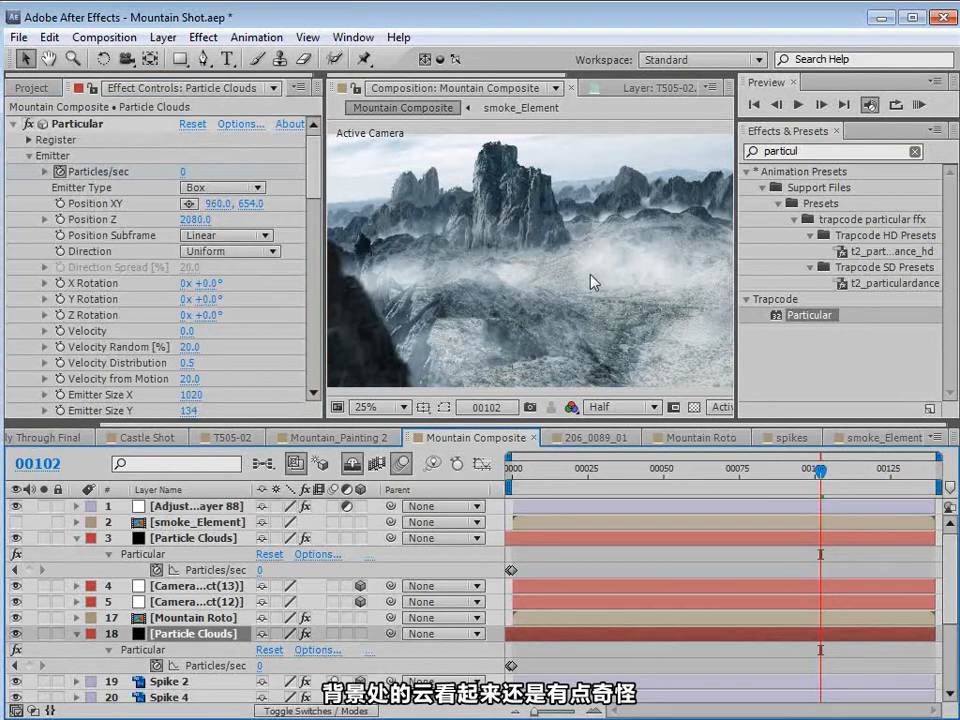
pyautogui.scroll(-5, 314, 175)
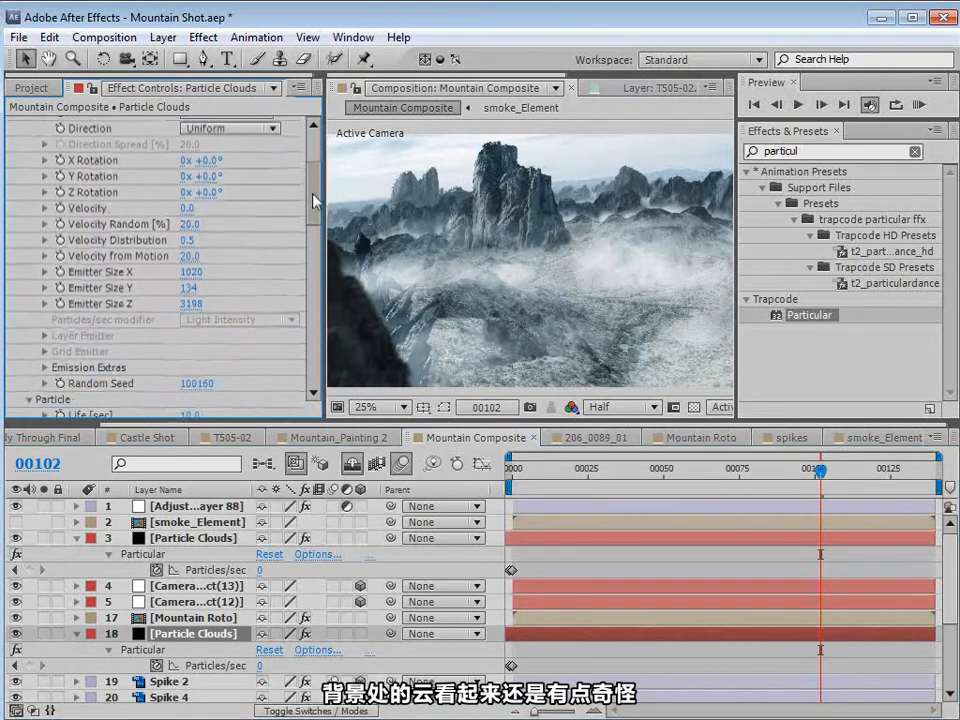
pyautogui.moveTo(203, 300); pyautogui.dragTo(203, 295)
pyautogui.moveTo(820, 470); pyautogui.dragTo(864, 498)
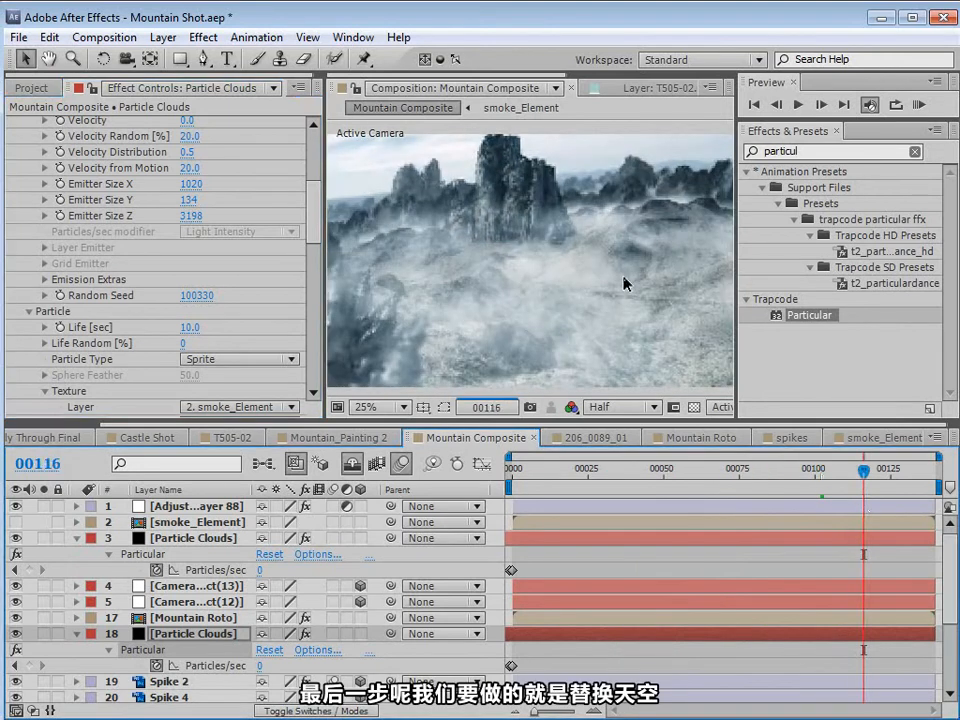
# - Solo the bottom Mountain Shot.mov layer on its own and select it
pyautogui.press('h')
pyautogui.scroll(-1, 535, 249)
pyautogui.scroll(1, 536, 225)
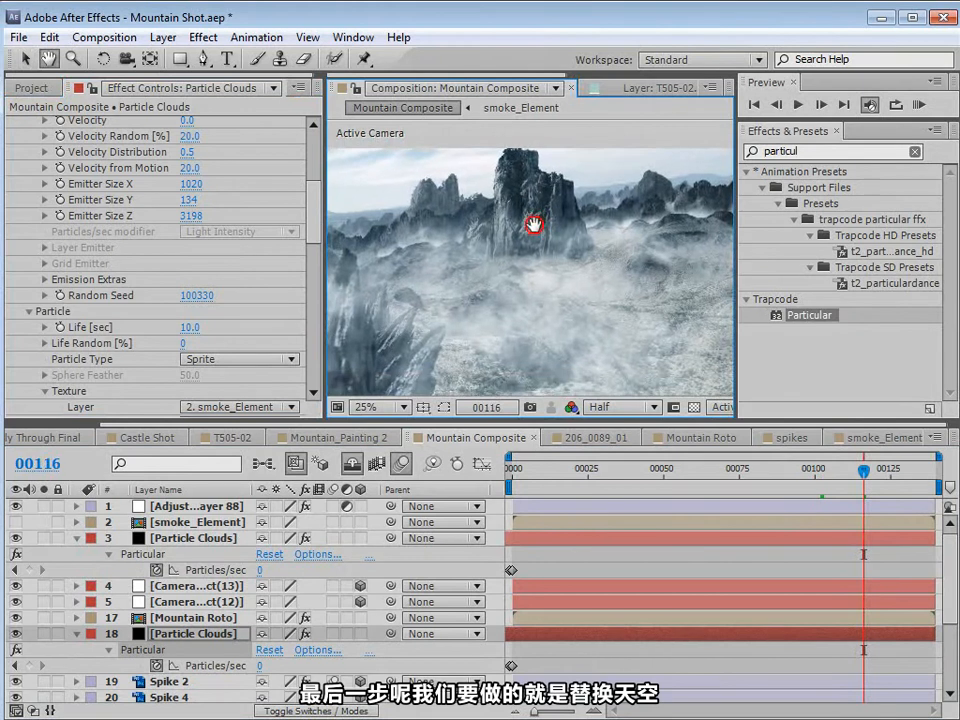
pyautogui.press('v')
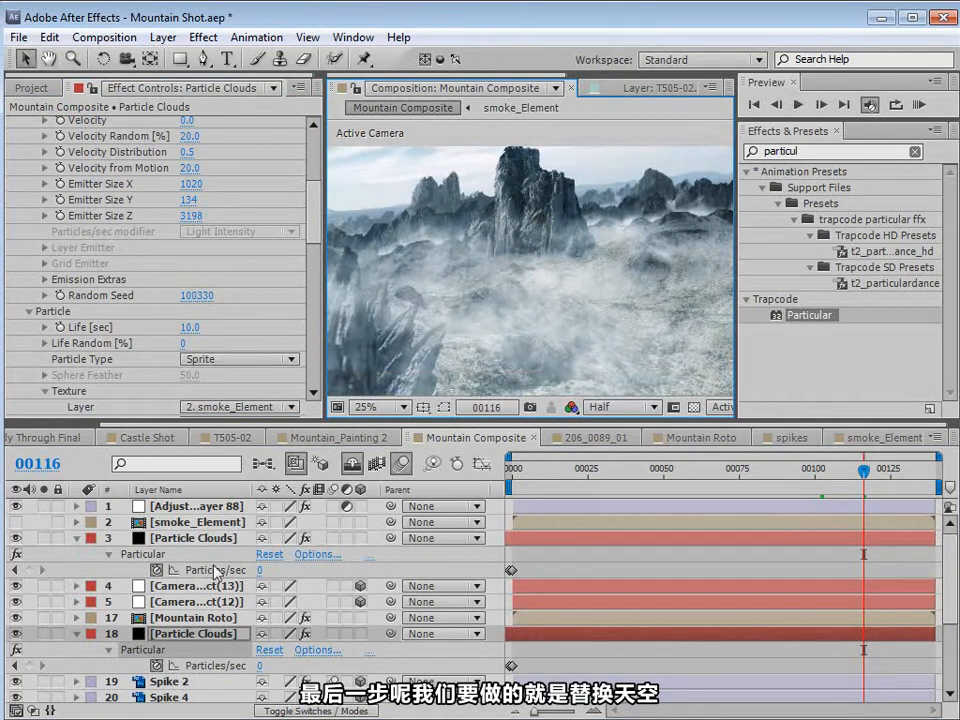
pyautogui.scroll(-3, 216, 572)
pyautogui.click(192, 679)
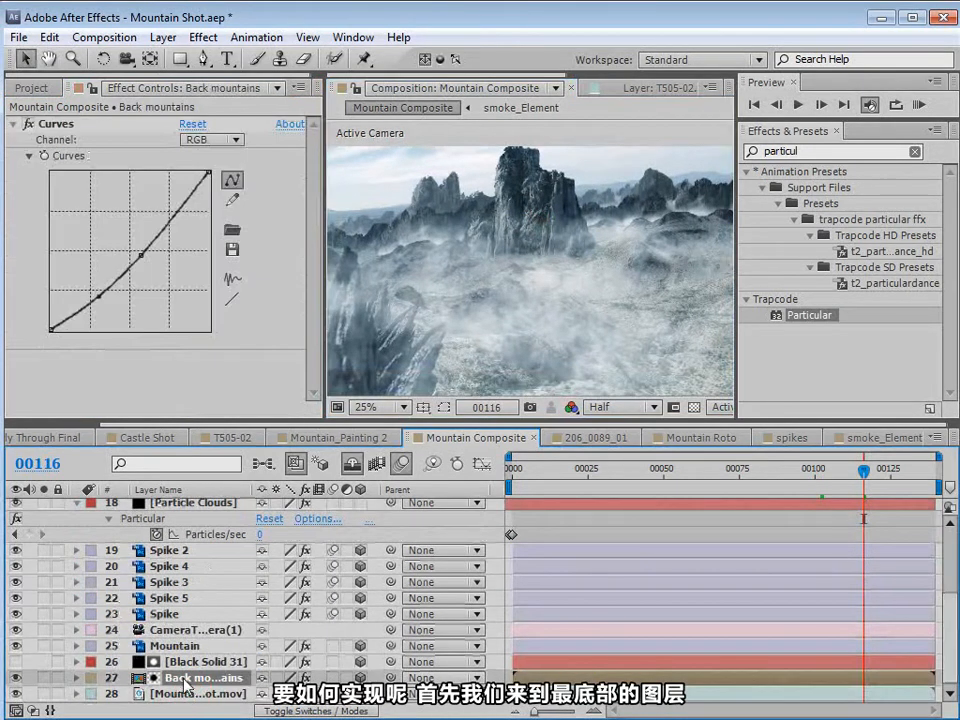
pyautogui.click(44, 678)
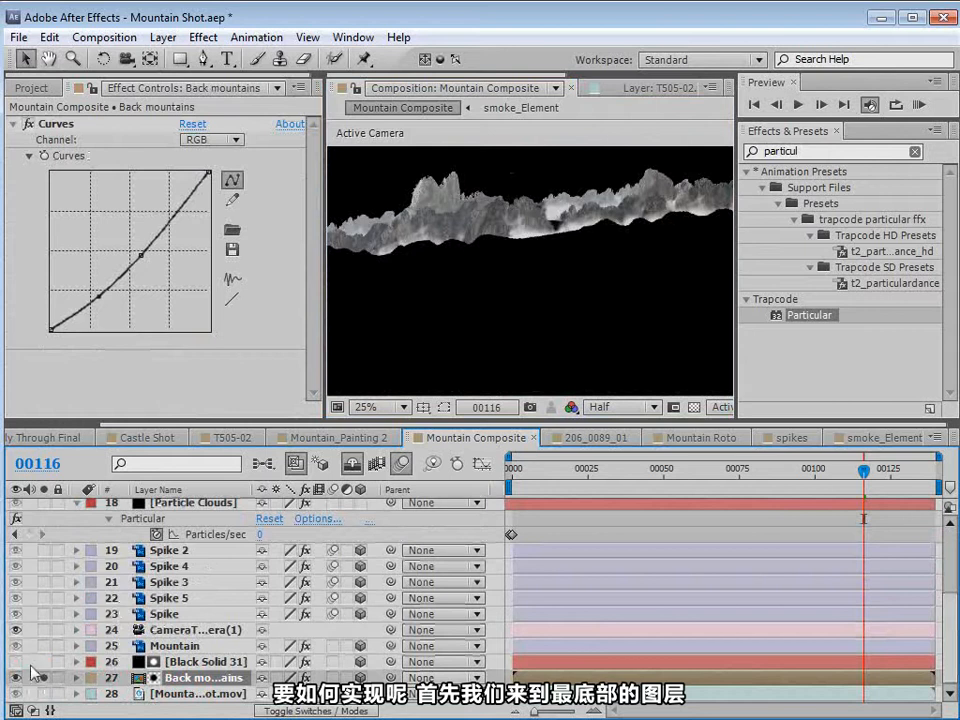
pyautogui.keyDown('alt'); pyautogui.click(44, 694); pyautogui.keyUp('alt')
pyautogui.click(180, 694)
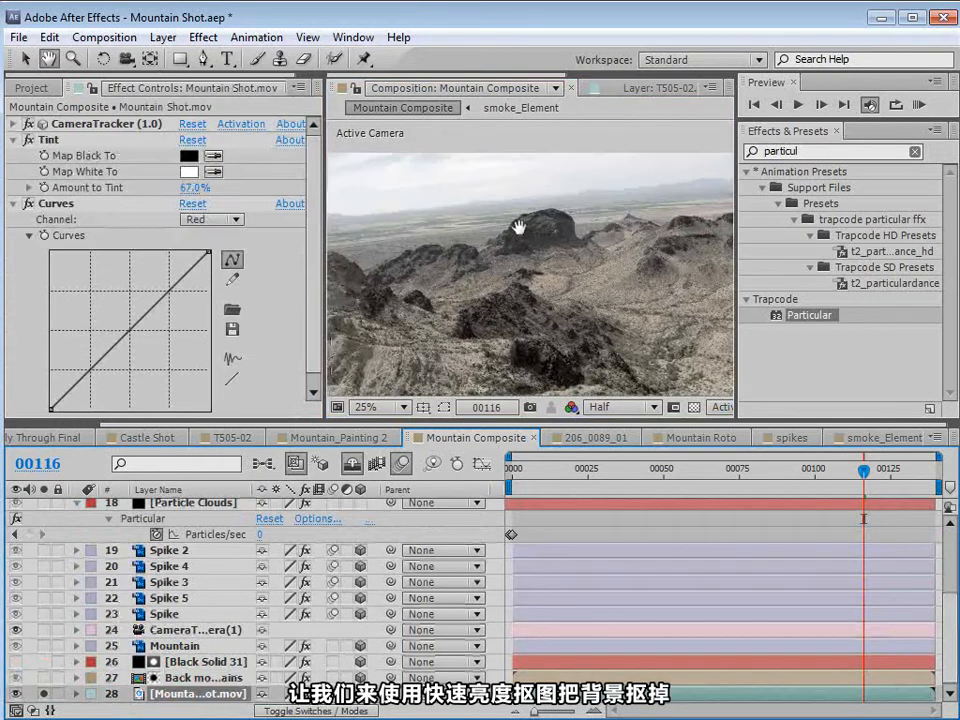
pyautogui.moveTo(518, 228); pyautogui.dragTo(524, 234)
# - Collapse the Tint and Curves effects of Mountain Shot.mov and save the project
pyautogui.click(14, 140)
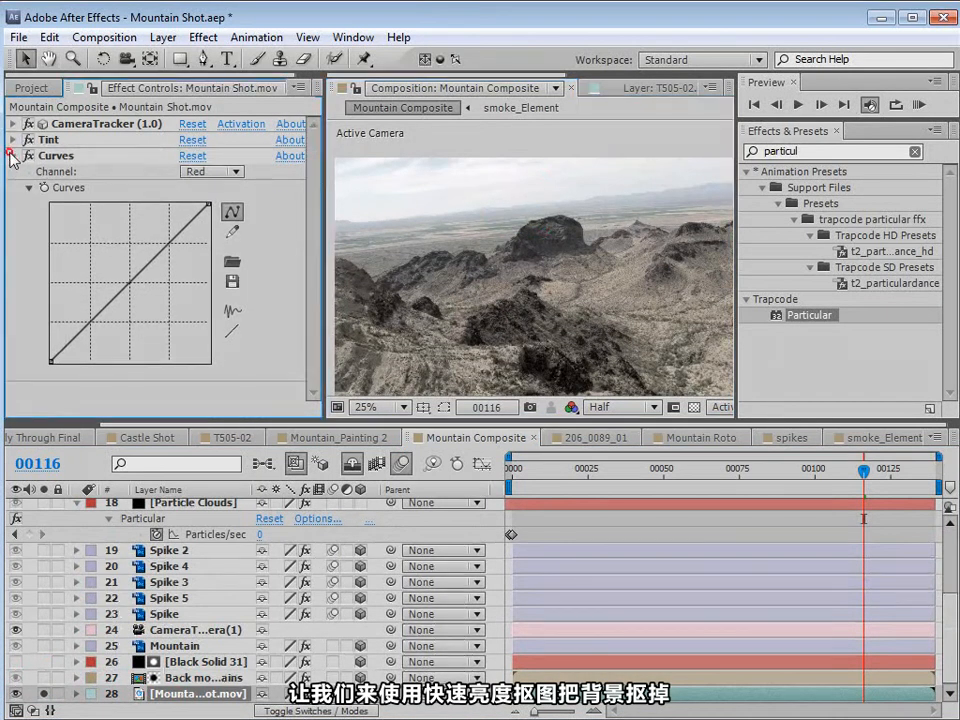
pyautogui.click(13, 155)
pyautogui.hotkey('ctrl', 's')
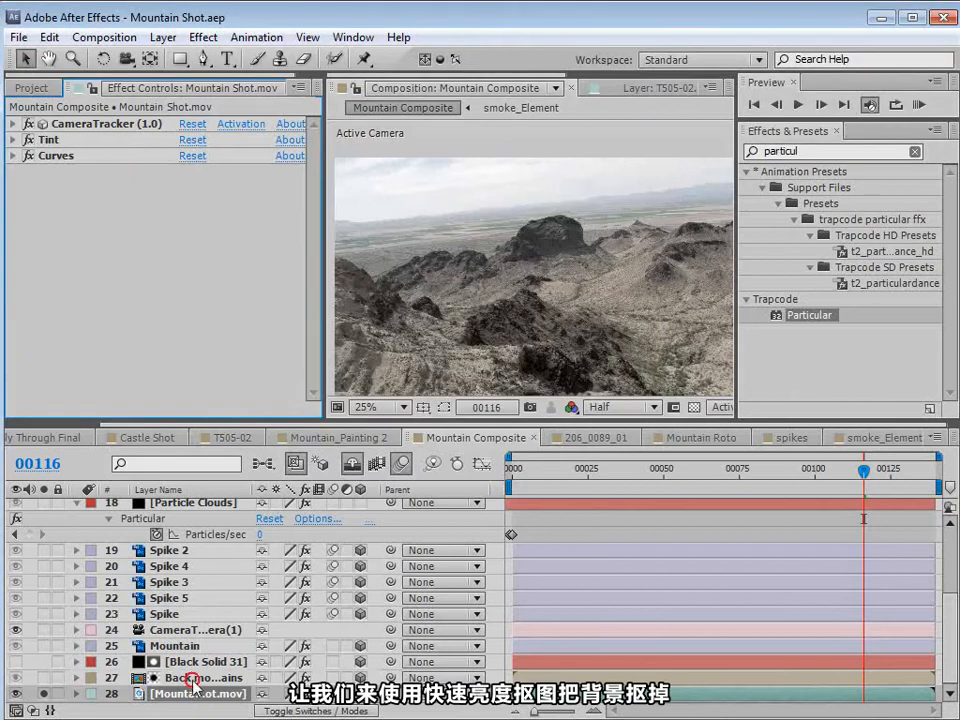
# - Apply a Luma Key effect to Mountain Shot.mov with the key type Key Out Brighter
pyautogui.click(203, 37)
pyautogui.moveTo(313, 379)
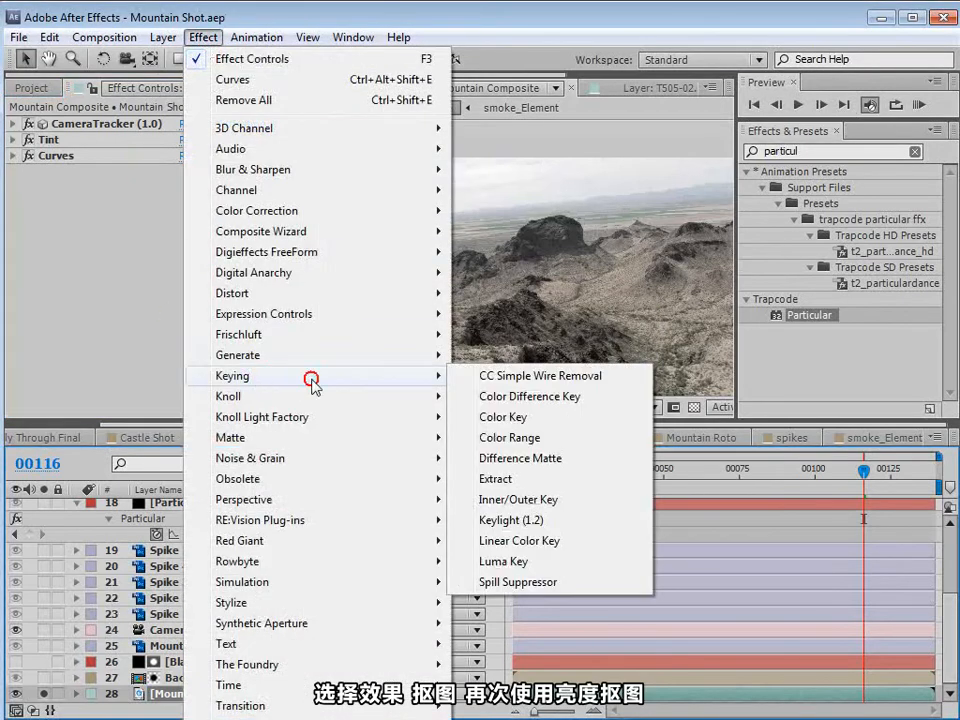
pyautogui.click(506, 563)
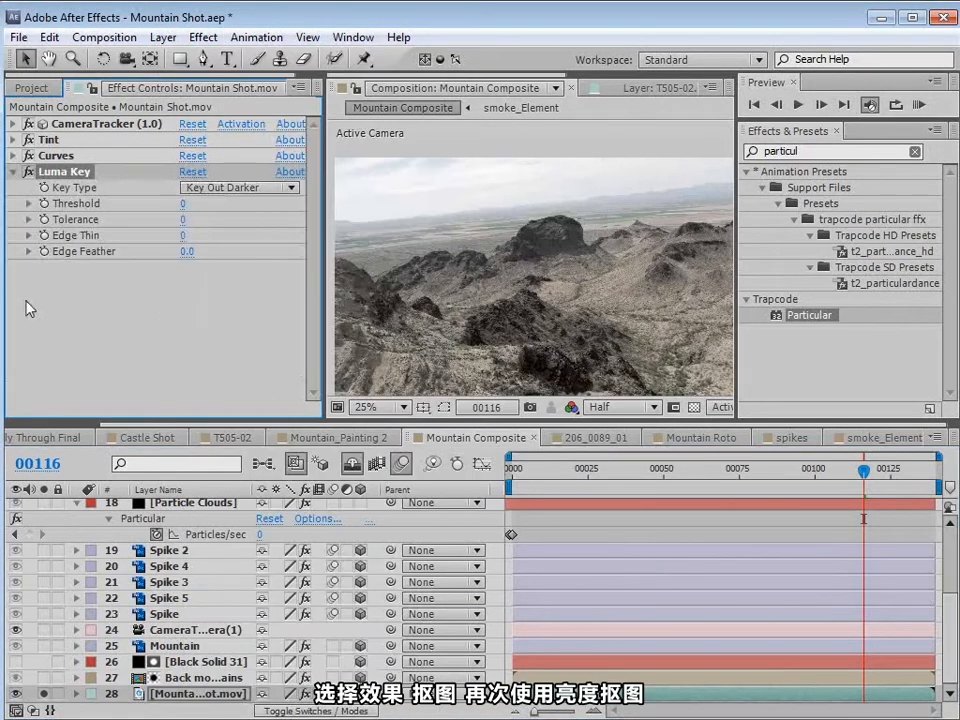
pyautogui.click(232, 188)
pyautogui.click(268, 210)
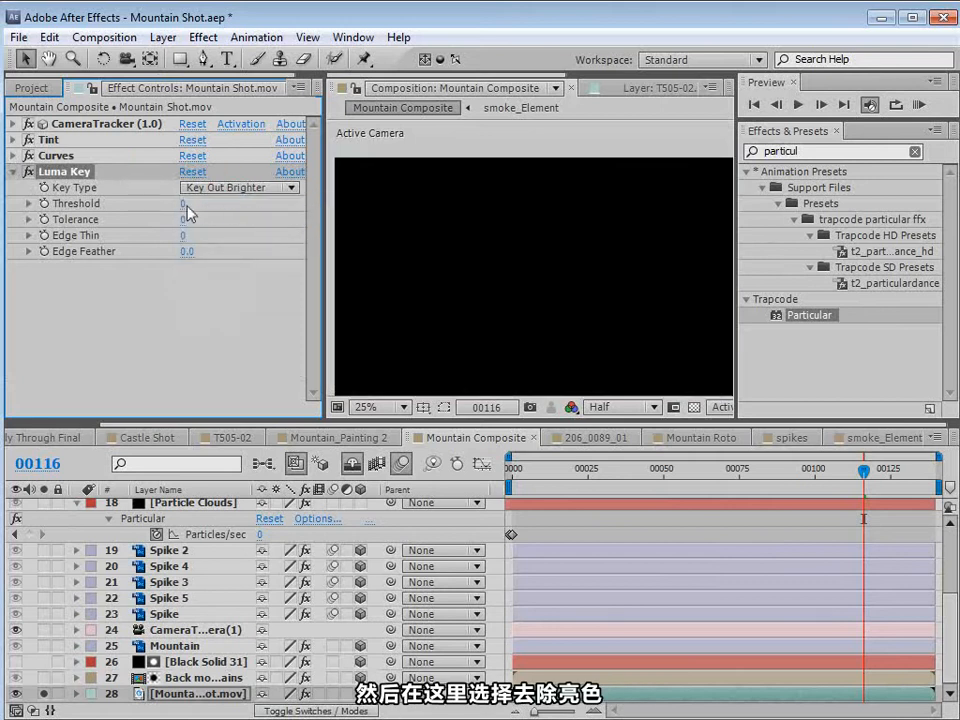
# - Key out the sky with a Luma Key Threshold of 216 refined to 221 and Edge Feather 2.0, checking the key across earlier frames
pyautogui.moveTo(187, 202); pyautogui.dragTo(376, 198)
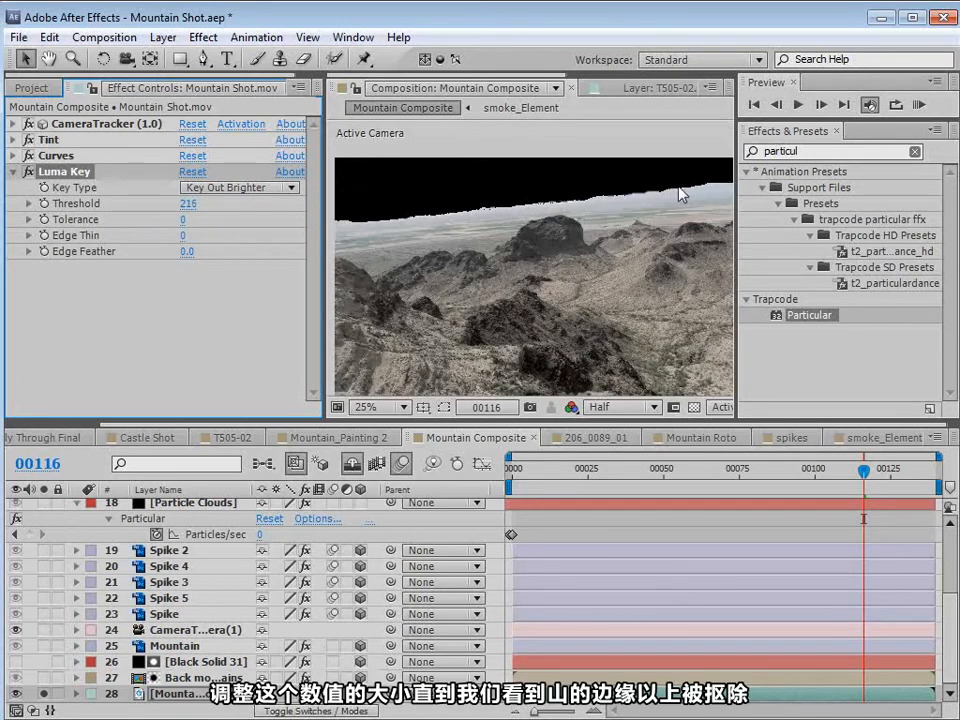
pyautogui.click(184, 252)
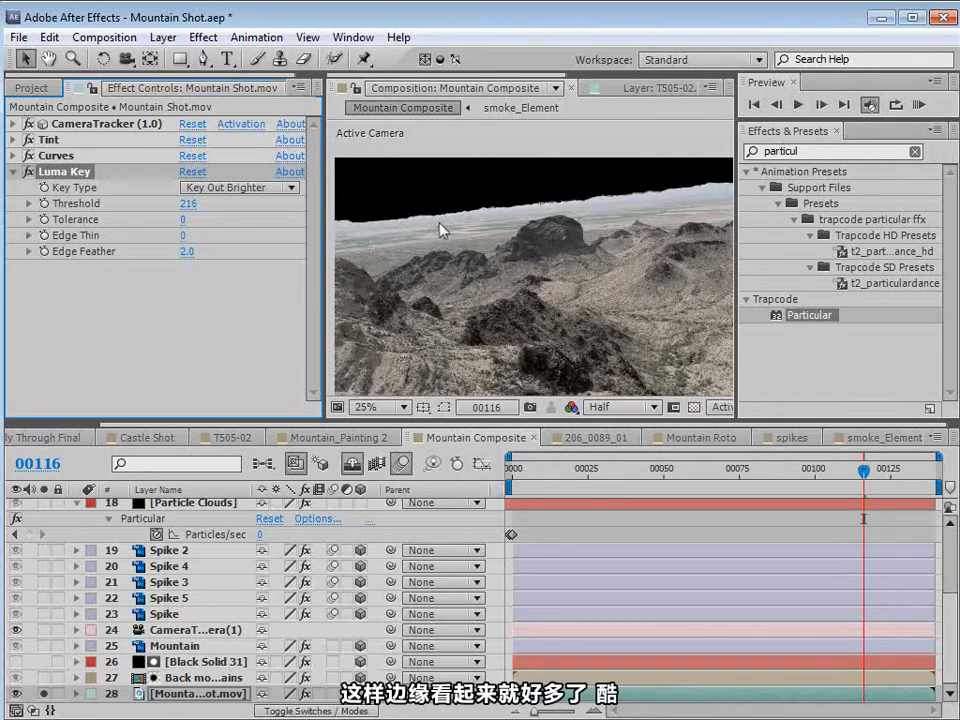
pyautogui.scroll(2, 439, 229)
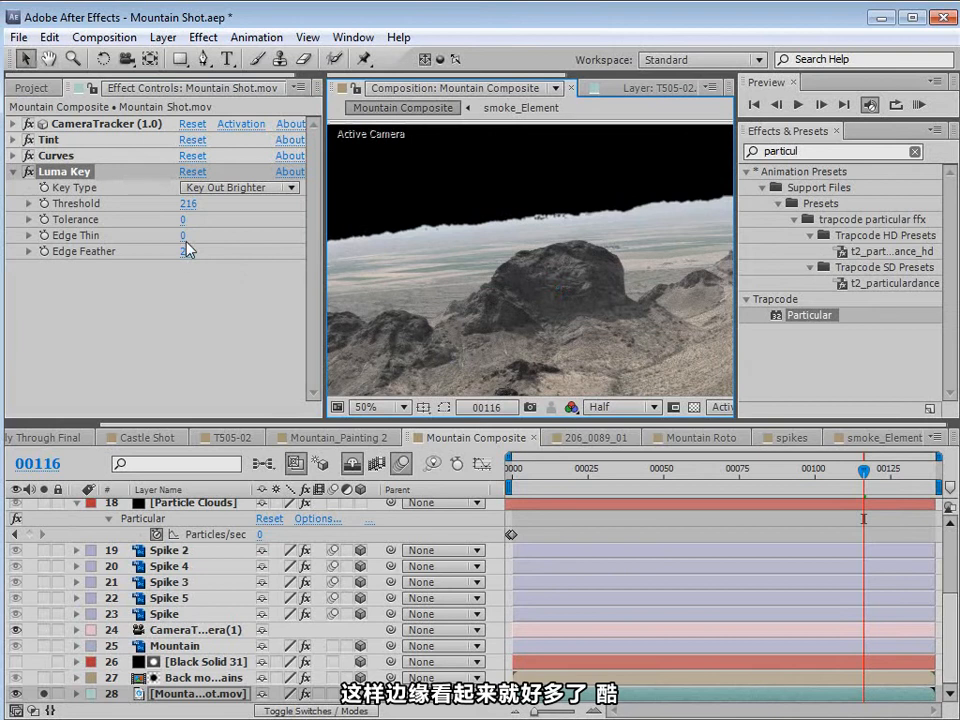
pyautogui.moveTo(186, 203); pyautogui.dragTo(190, 203)
pyautogui.press('space')
pyautogui.moveTo(864, 471); pyautogui.dragTo(612, 478)
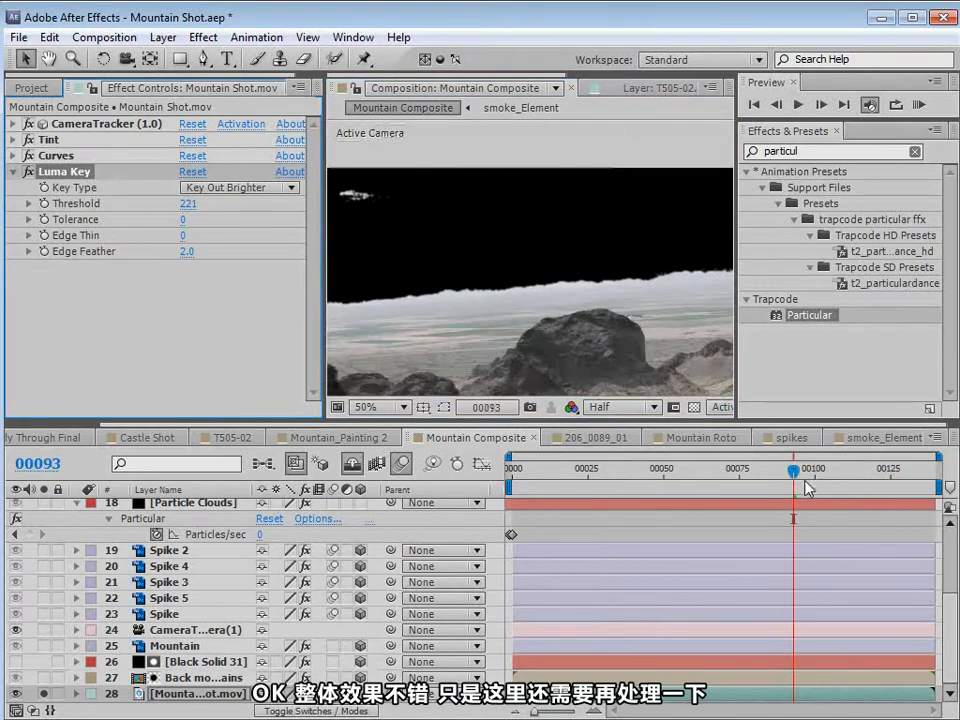
# - At frame 0, draw a closed Pen mask on Mountain Shot.mov around the upper sky area, extending past the frame edges
pyautogui.moveTo(797, 471); pyautogui.dragTo(512, 478)
pyautogui.scroll(-2, 562, 250)
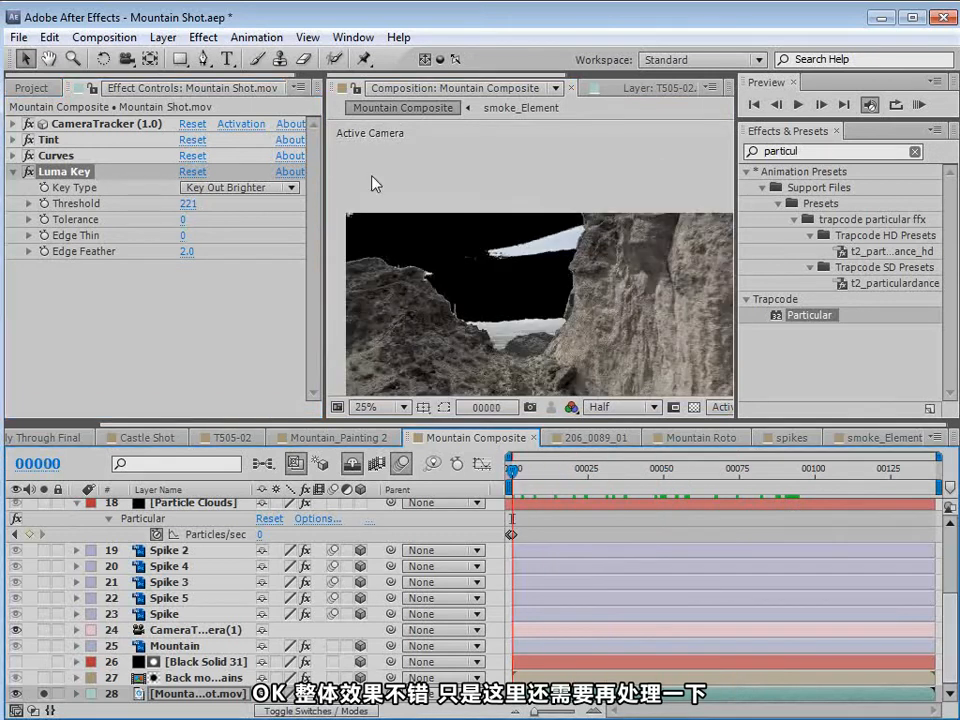
pyautogui.click(205, 59)
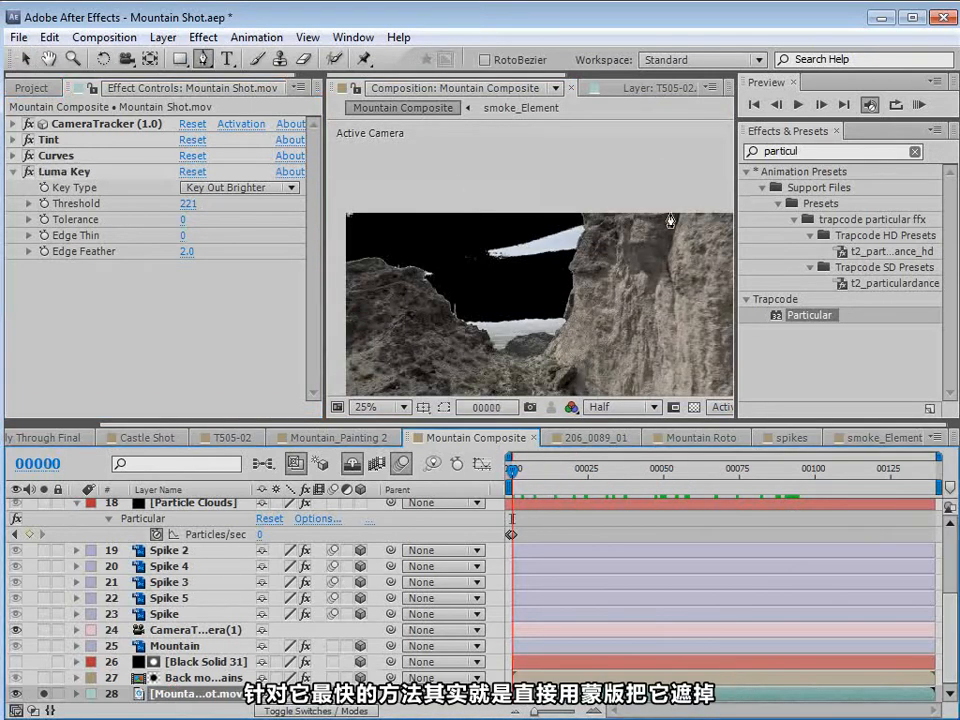
pyautogui.moveTo(456, 296); pyautogui.dragTo(439, 253)
pyautogui.scroll(-1, 493, 253)
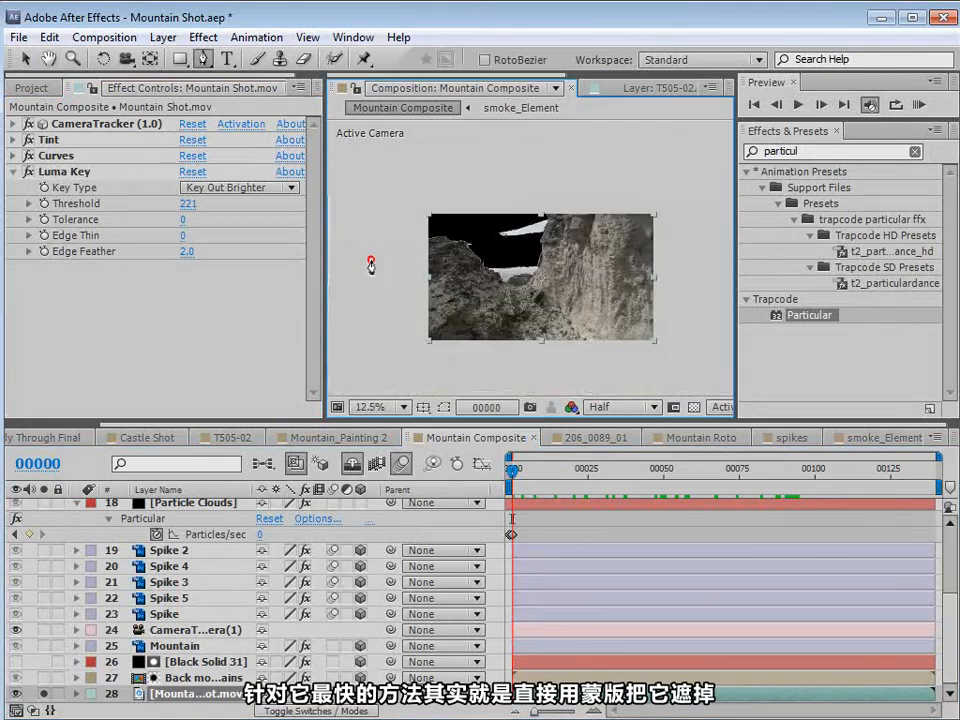
pyautogui.click(499, 248)
pyautogui.click(428, 178)
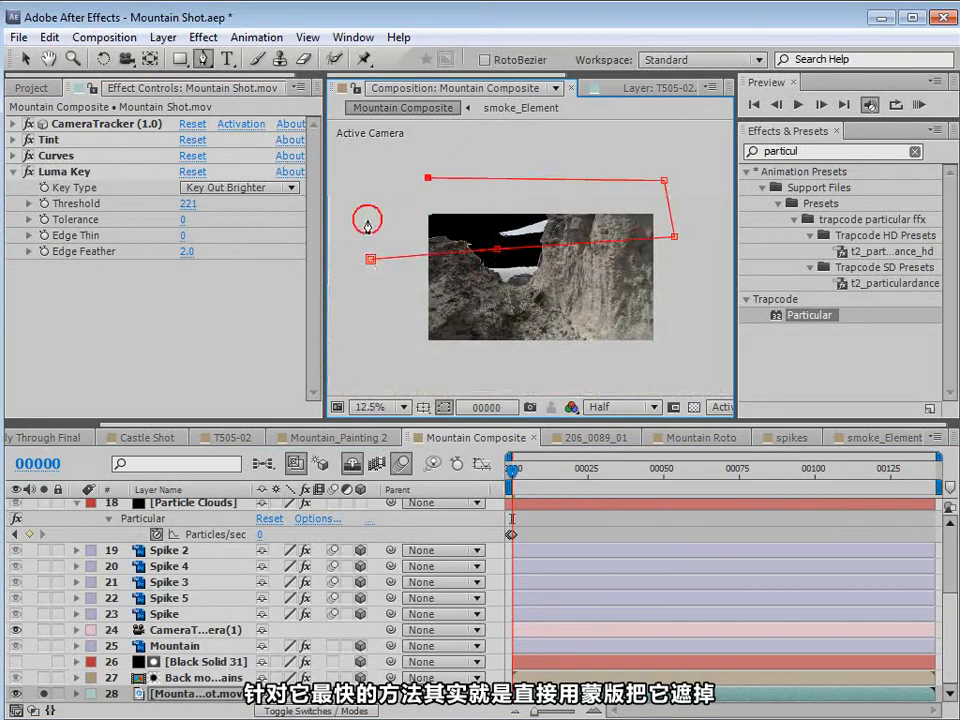
pyautogui.click(371, 259)
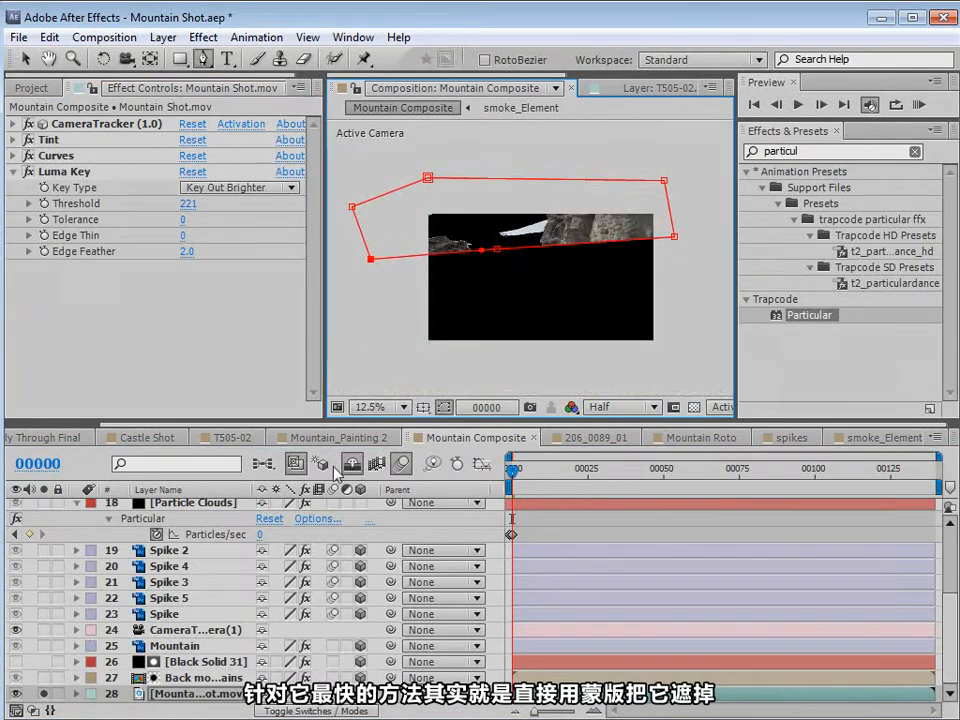
# - Set Mask 1 of Mountain Shot.mov to Subtract and start keyframing its Mask Path at frame 0
pyautogui.press('m')
pyautogui.click(292, 678)
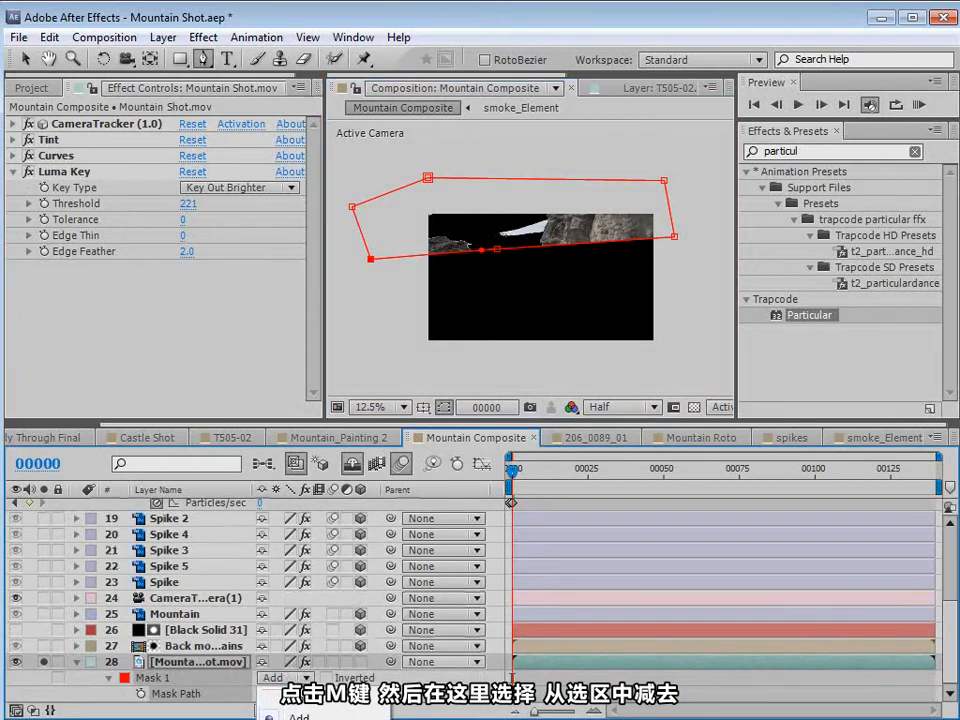
pyautogui.click(300, 719)
pyautogui.click(143, 694)
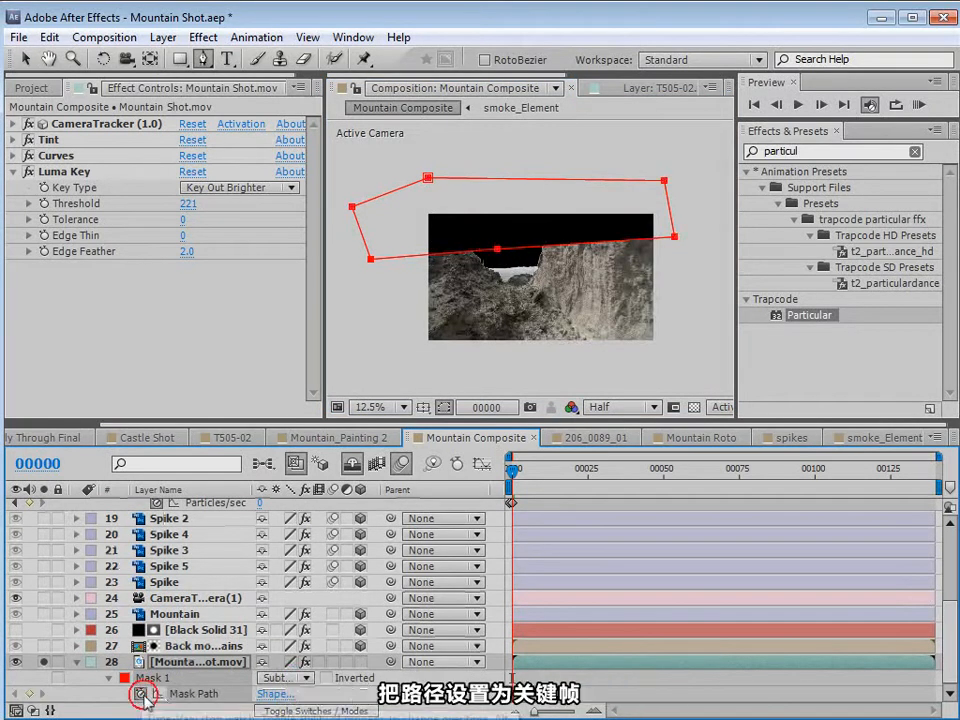
# - Shift Mask 1 to follow the skyline with Mask Path keyframes at frames 50 and 90, and set the Luma Key Threshold to 217
pyautogui.moveTo(510, 478); pyautogui.dragTo(663, 478)
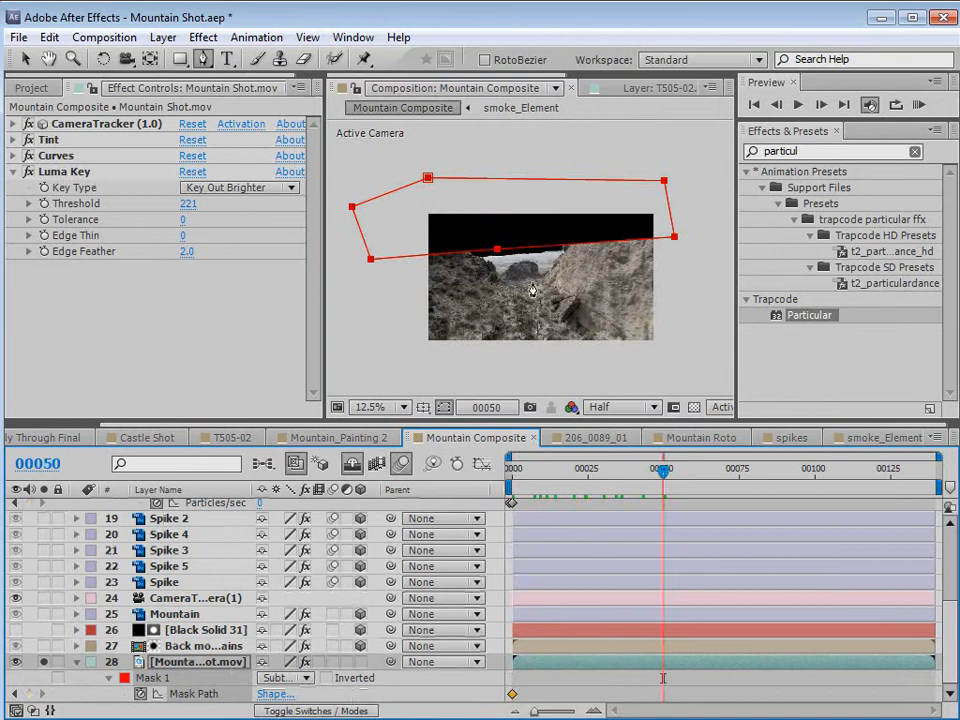
pyautogui.press('v')
pyautogui.moveTo(508, 284); pyautogui.dragTo(508, 270)
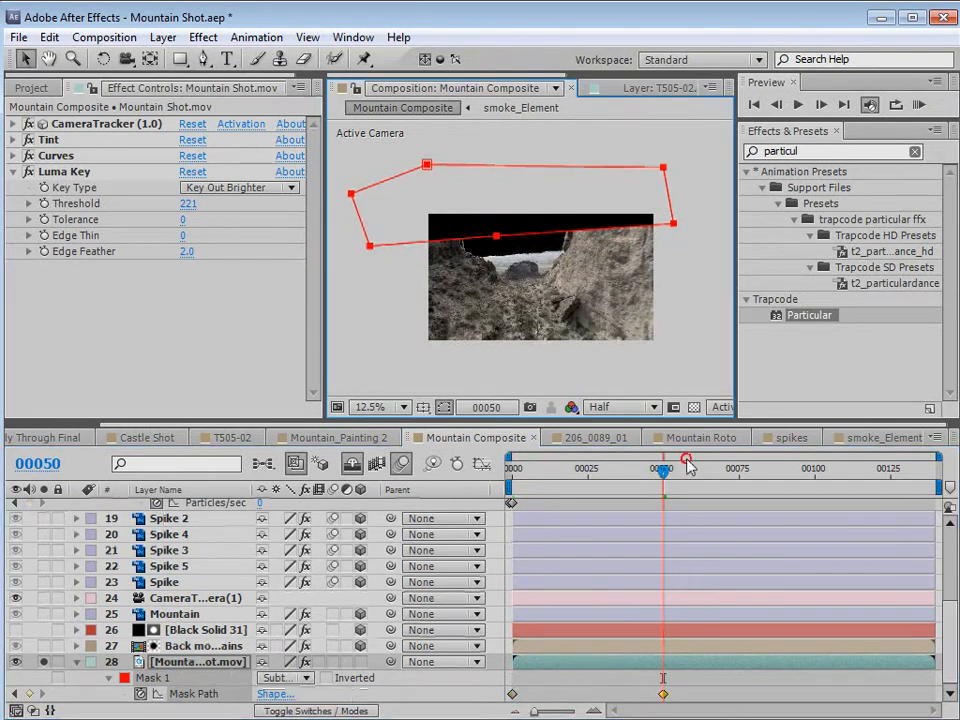
pyautogui.moveTo(688, 466); pyautogui.dragTo(785, 470)
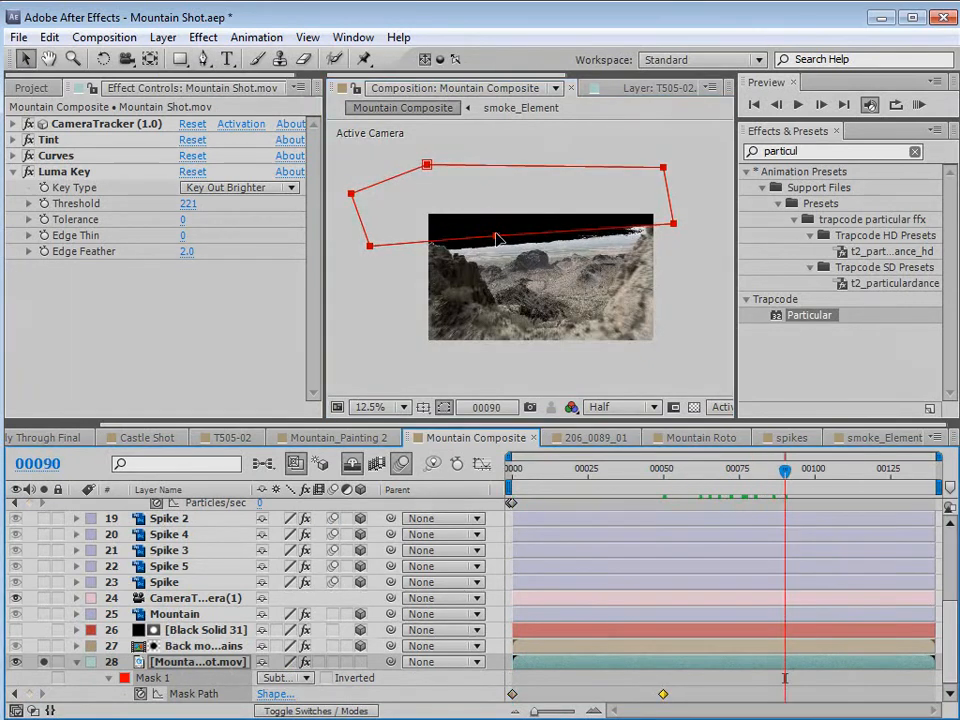
pyautogui.moveTo(674, 228); pyautogui.dragTo(677, 232)
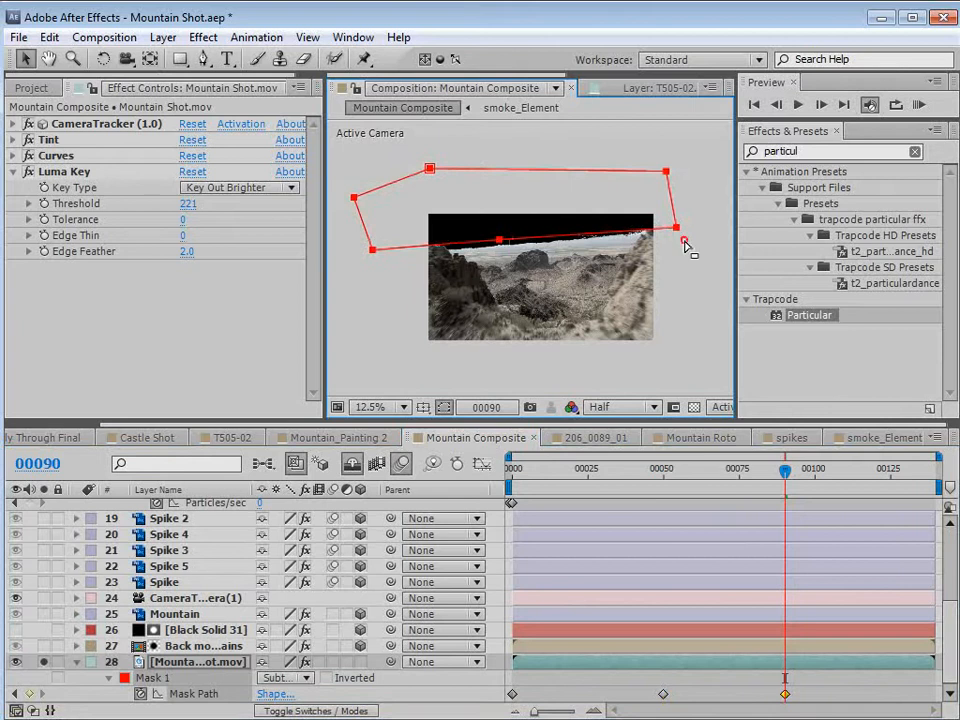
pyautogui.click(678, 232)
pyautogui.moveTo(185, 200); pyautogui.dragTo(188, 202)
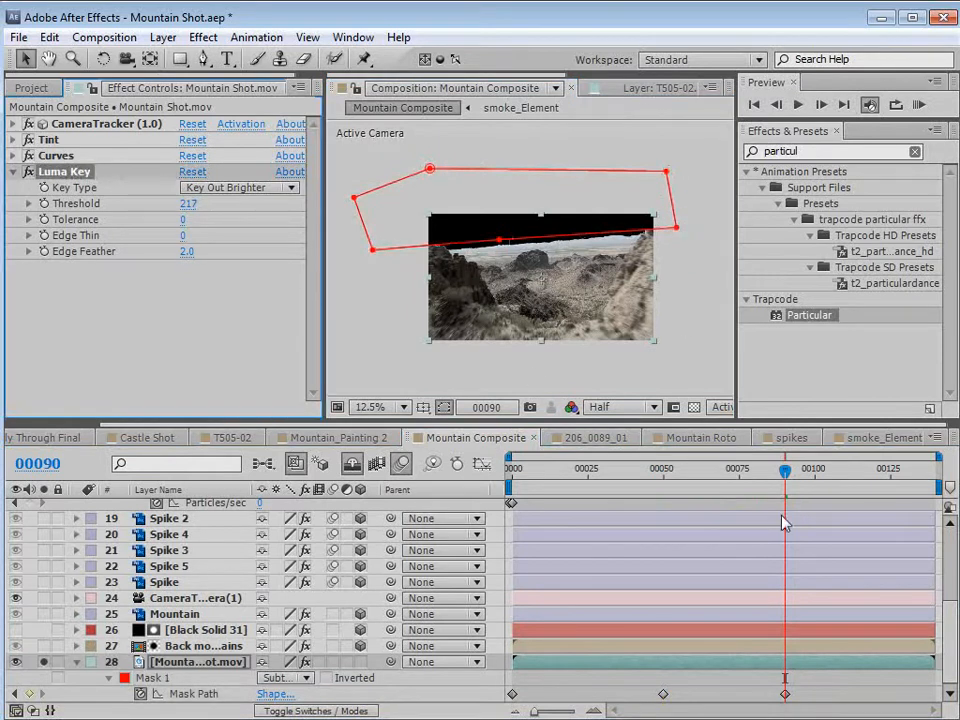
# - Adjust Mask 1 to the tilting horizon with further Mask Path keyframes at frames 106 and 139
pyautogui.press('space')
pyautogui.moveTo(678, 232); pyautogui.dragTo(678, 222)
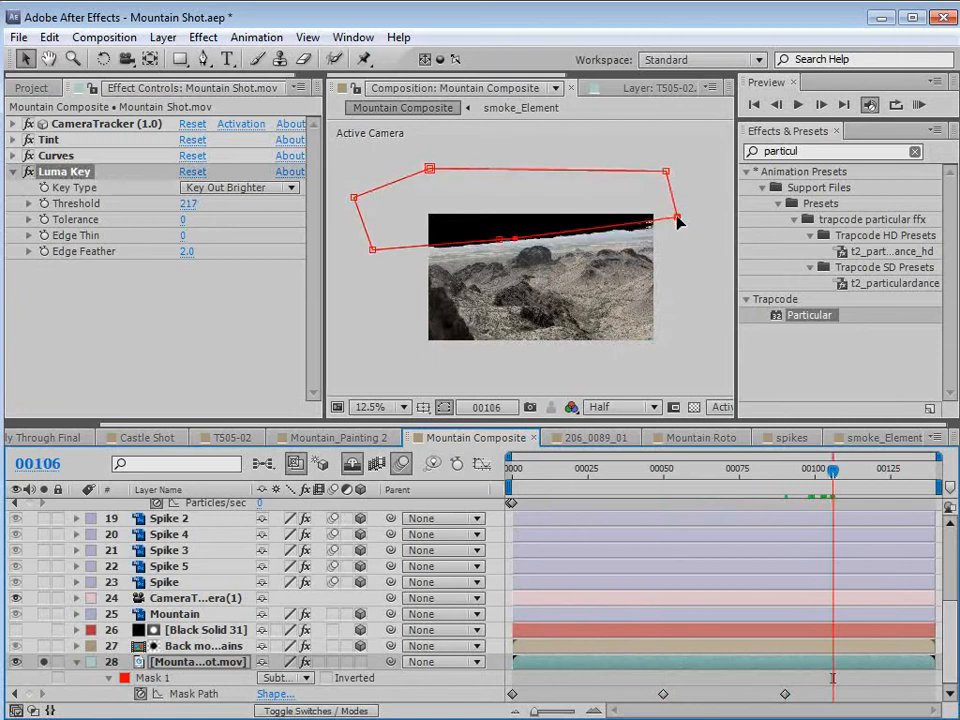
pyautogui.moveTo(853, 474); pyautogui.dragTo(930, 474)
pyautogui.doubleClick(503, 246)
pyautogui.moveTo(516, 216); pyautogui.dragTo(516, 206)
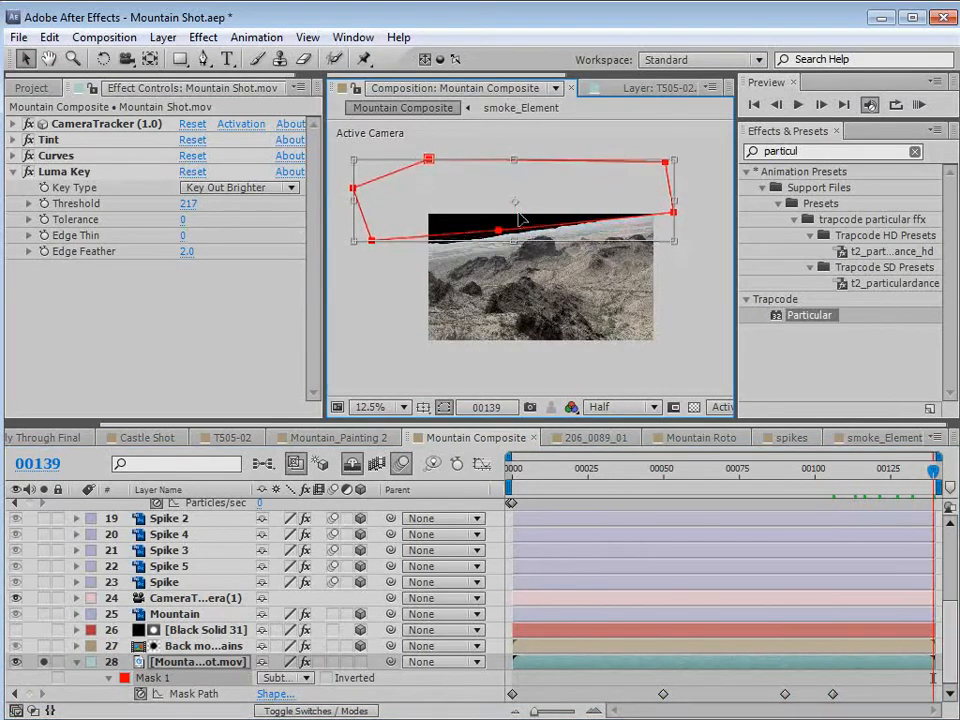
pyautogui.press('Return')
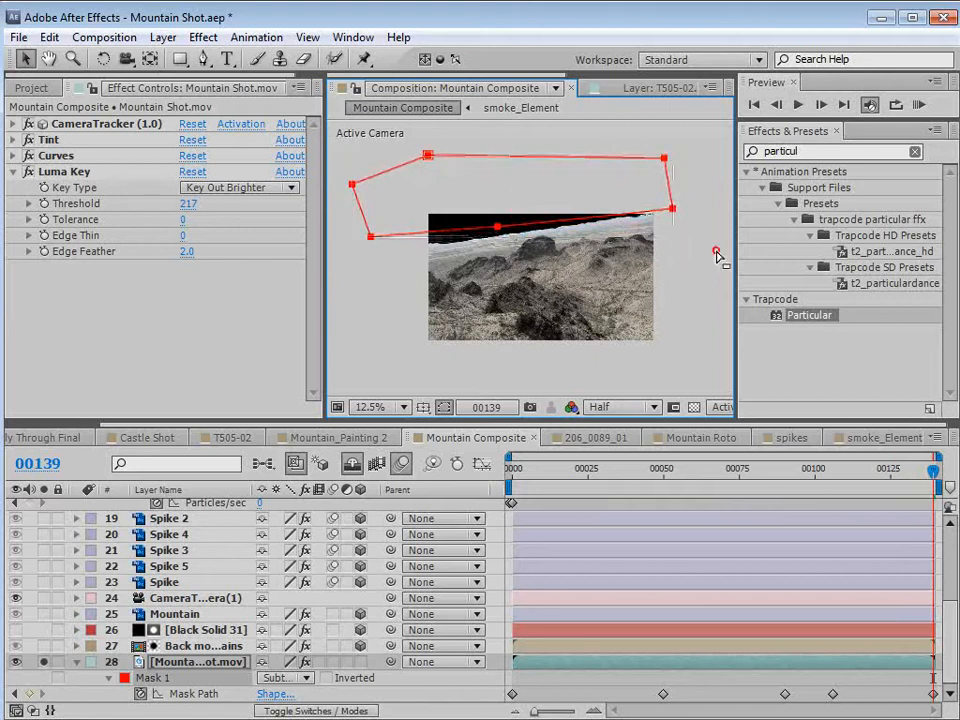
# - Check the keyed and masked sky edge in the full composite around frames 57 and 102
pyautogui.moveTo(853, 472); pyautogui.dragTo(685, 472)
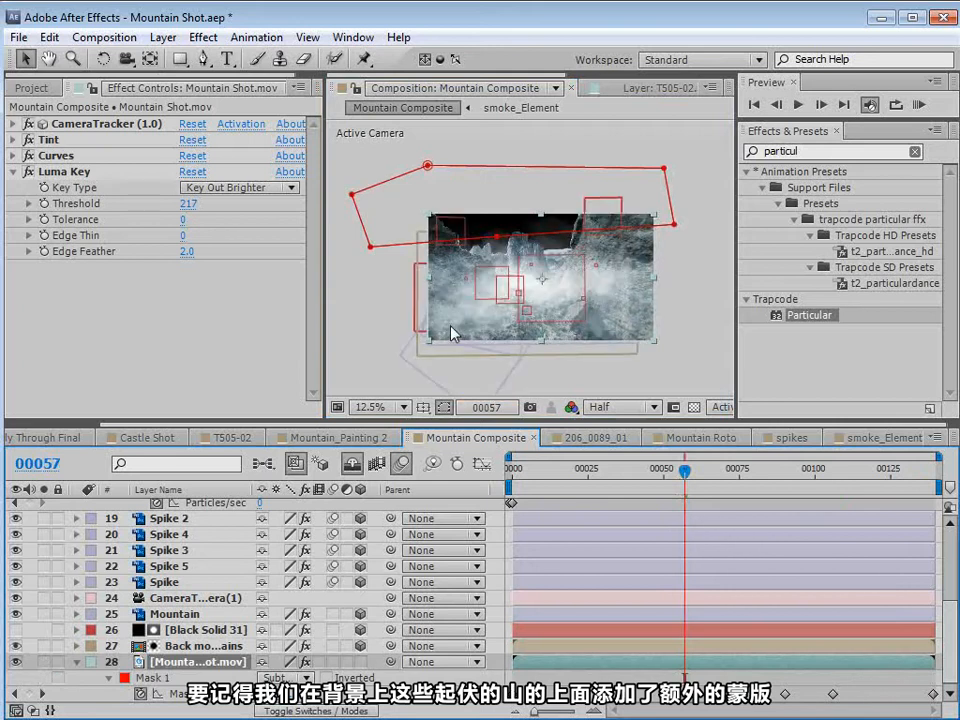
pyautogui.press('h')
pyautogui.press('v')
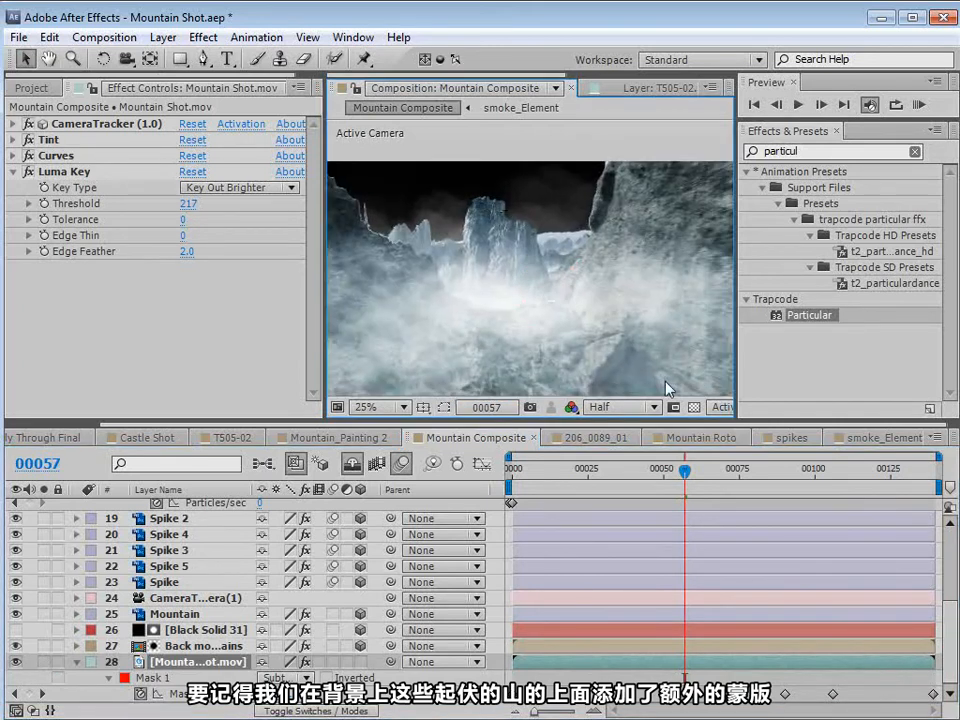
pyautogui.moveTo(710, 474); pyautogui.dragTo(820, 470)
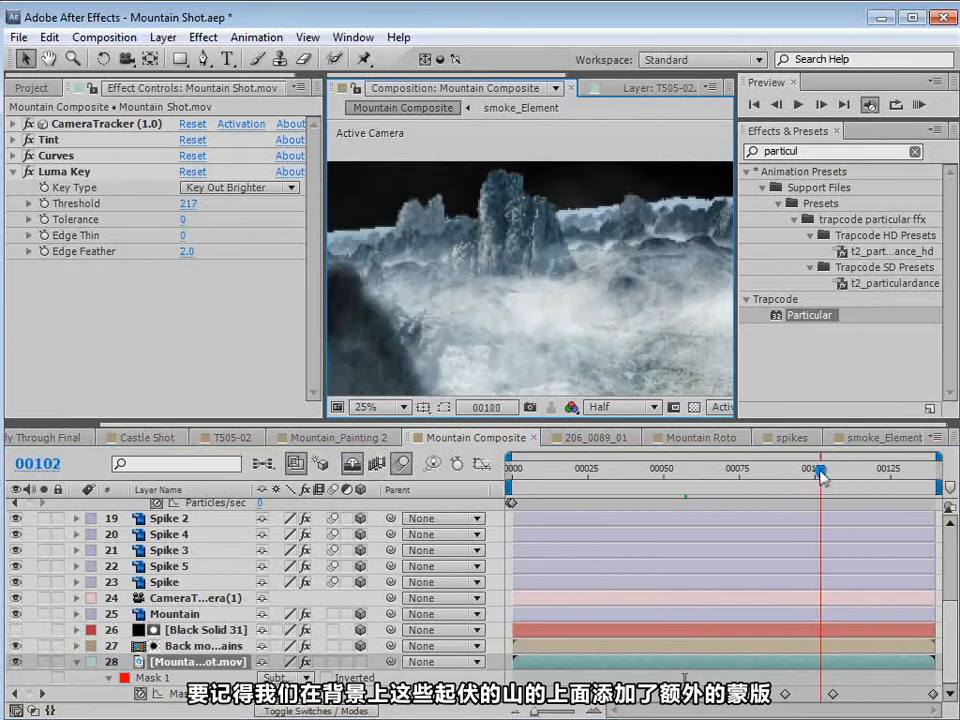
pyautogui.press('space')
pyautogui.scroll(-1, 527, 254)
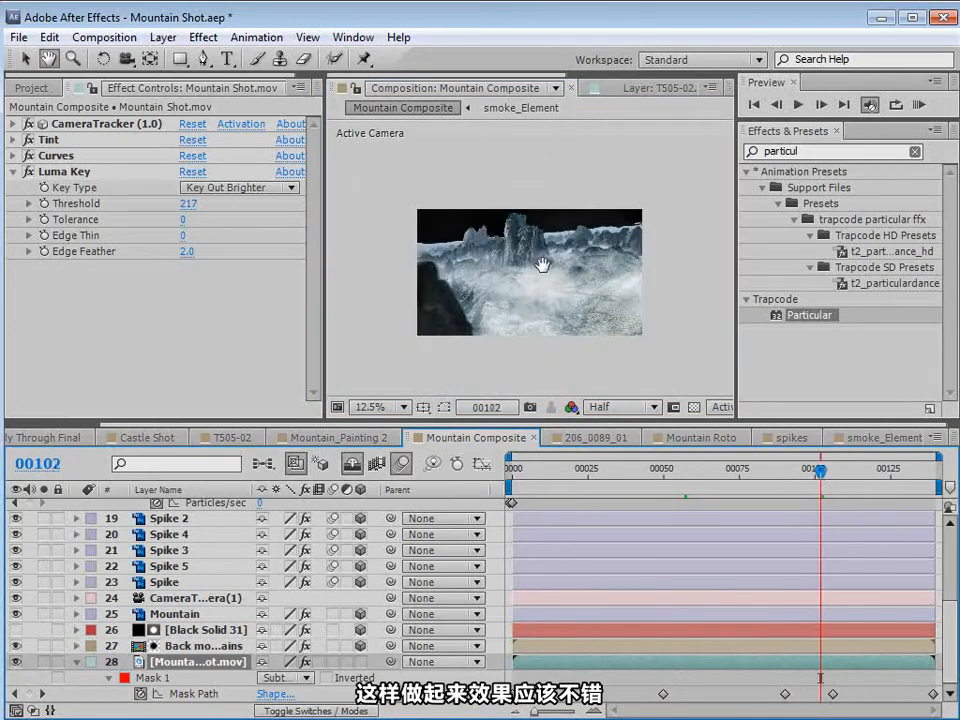
pyautogui.moveTo(542, 266); pyautogui.dragTo(533, 242)
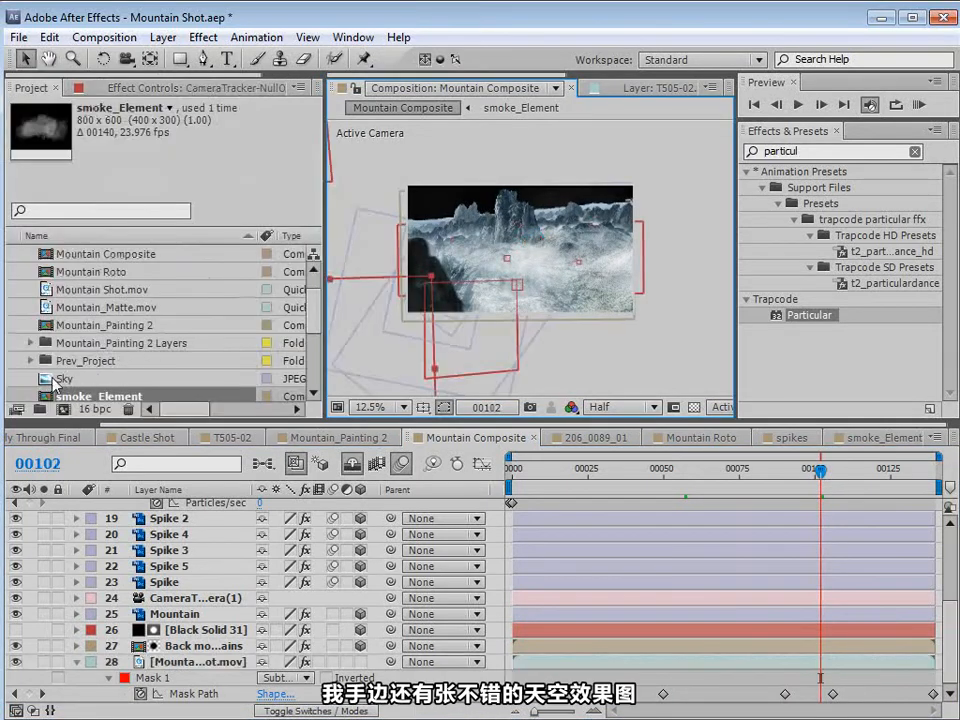
# - Preview the Sky image and add it to Mountain Composite as a 3D layer beneath Mountain Shot.mov
pyautogui.doubleClick(58, 379)
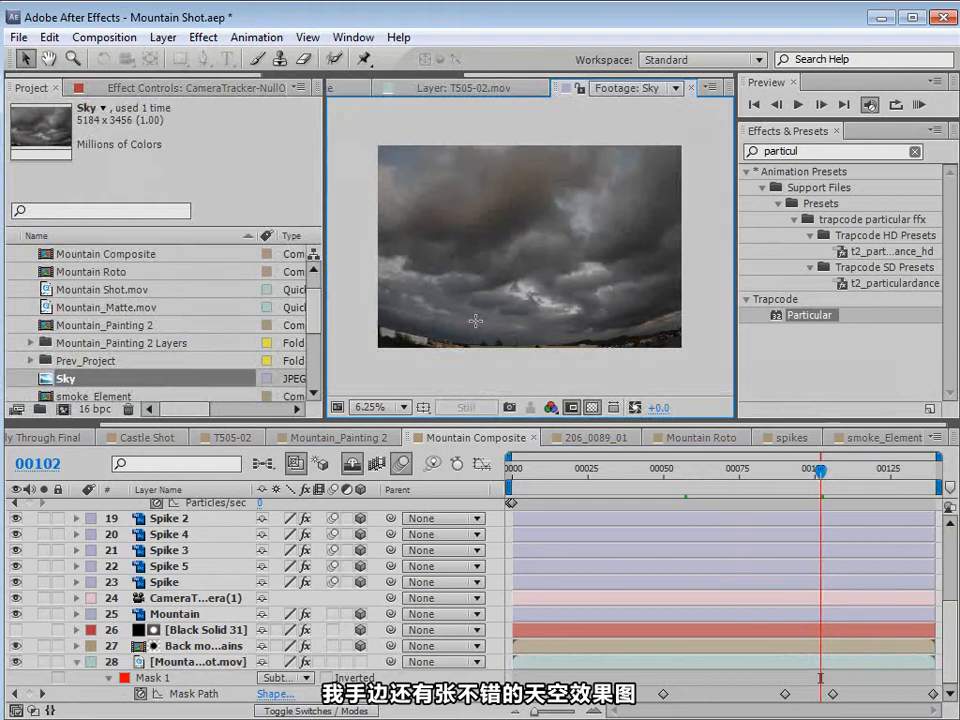
pyautogui.hotkey('ctrl', 'w')
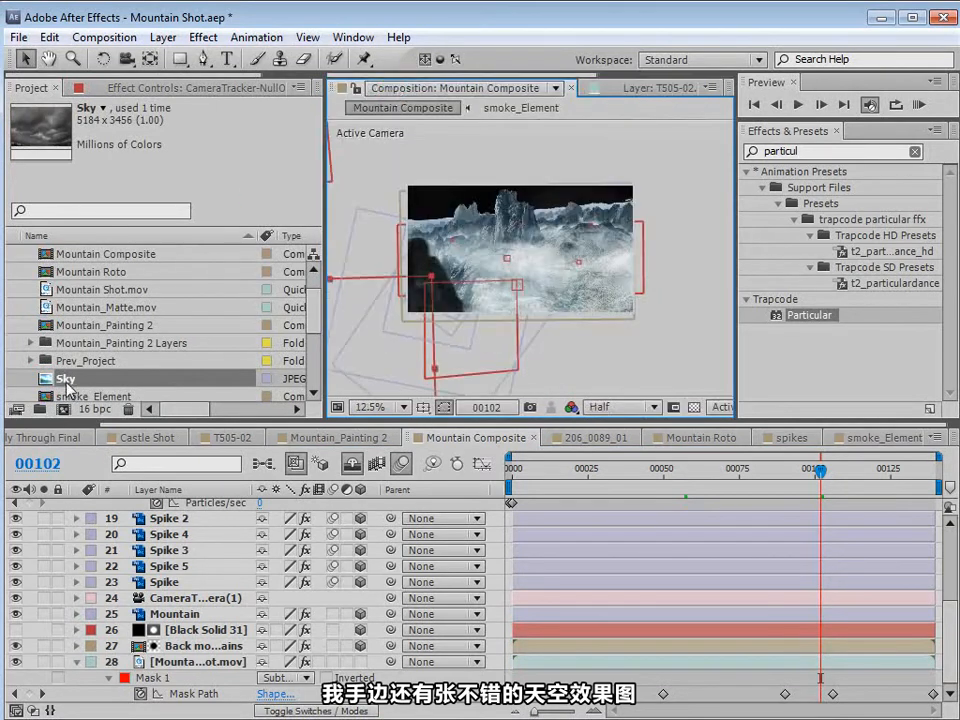
pyautogui.moveTo(66, 385); pyautogui.dragTo(205, 665)
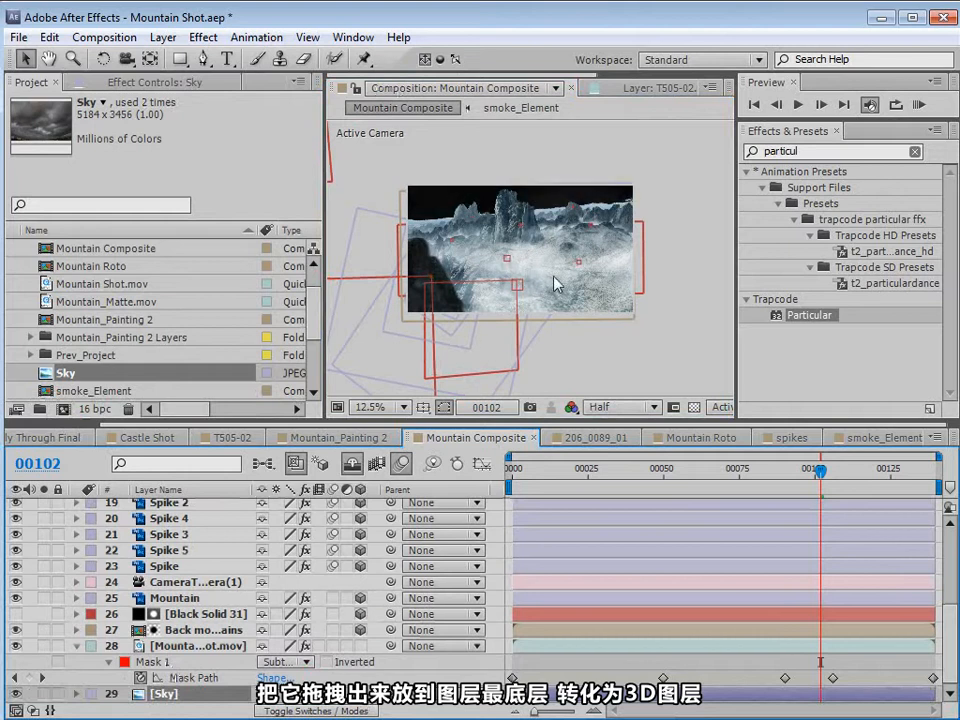
# - Reveal the hidden shy layers and copy the Position of the CameraTracker null (5) on the distant background mountains
pyautogui.scroll(2, 456, 279)
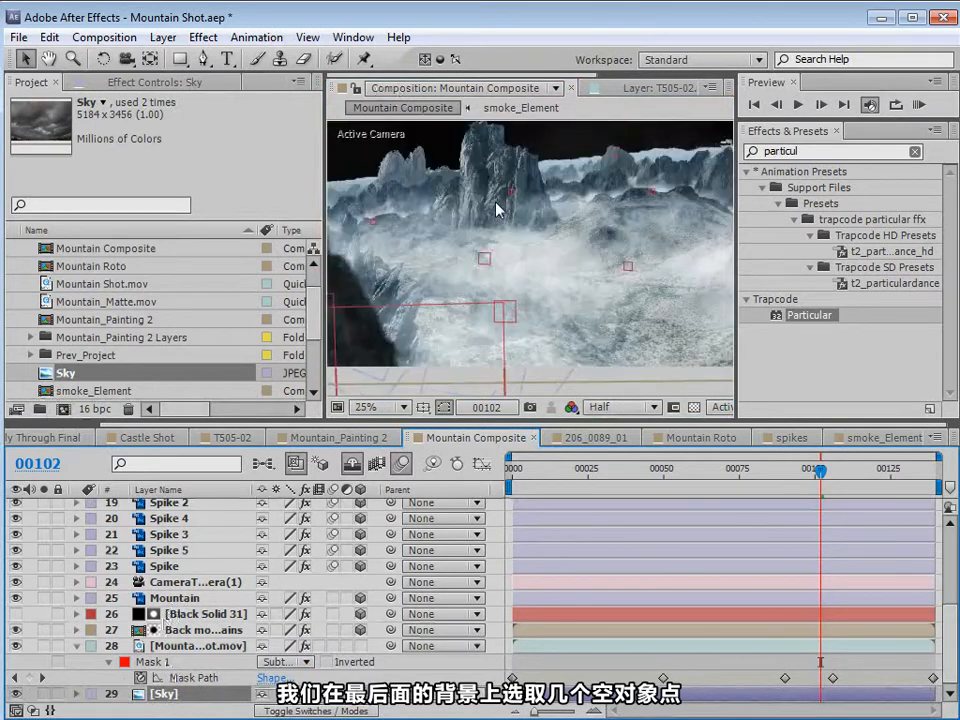
pyautogui.moveTo(423, 222); pyautogui.dragTo(421, 243)
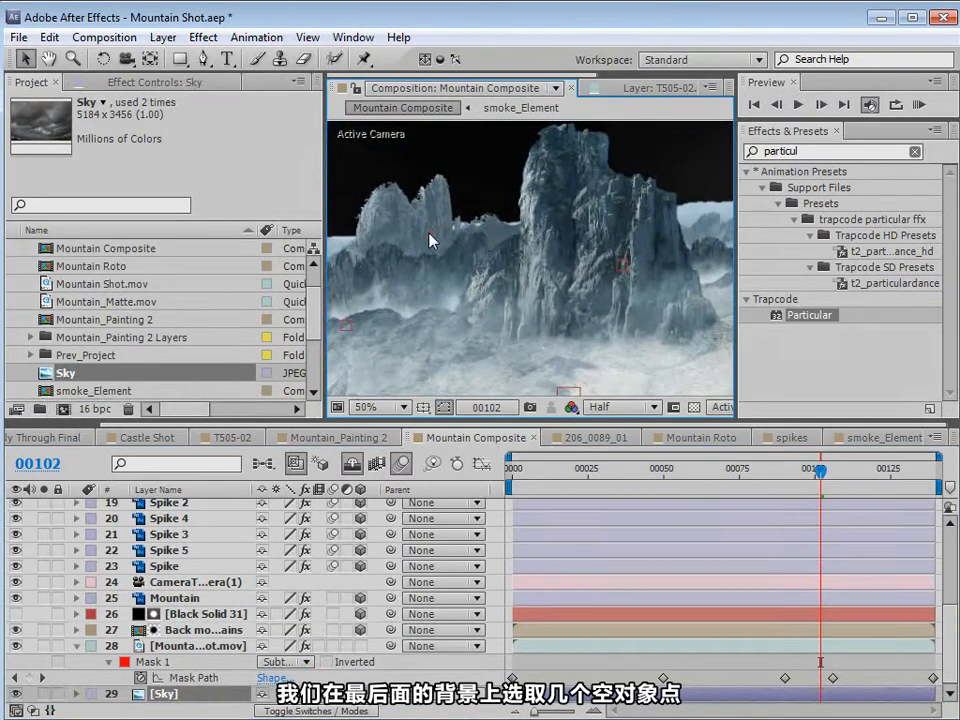
pyautogui.click(170, 534)
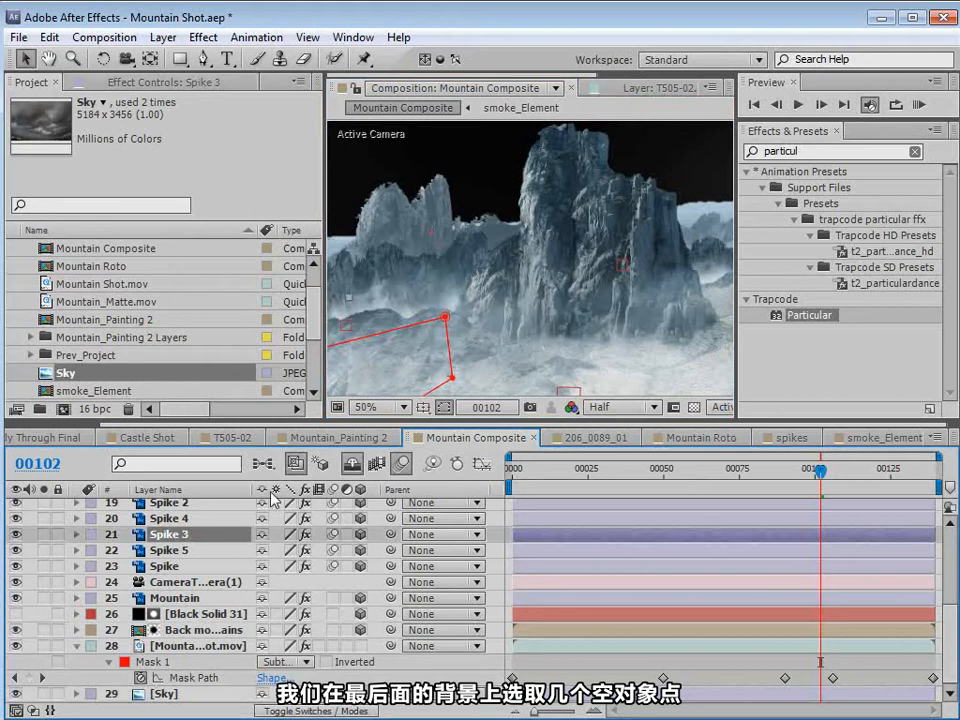
pyautogui.click(352, 463)
pyautogui.click(180, 537)
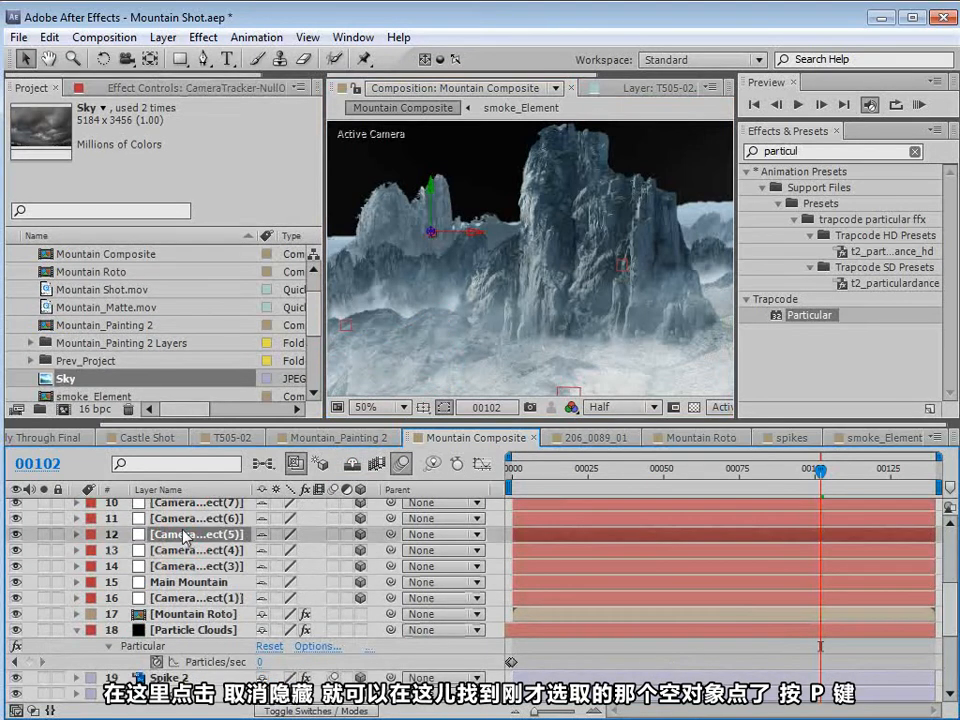
pyautogui.press('p')
pyautogui.click(146, 551)
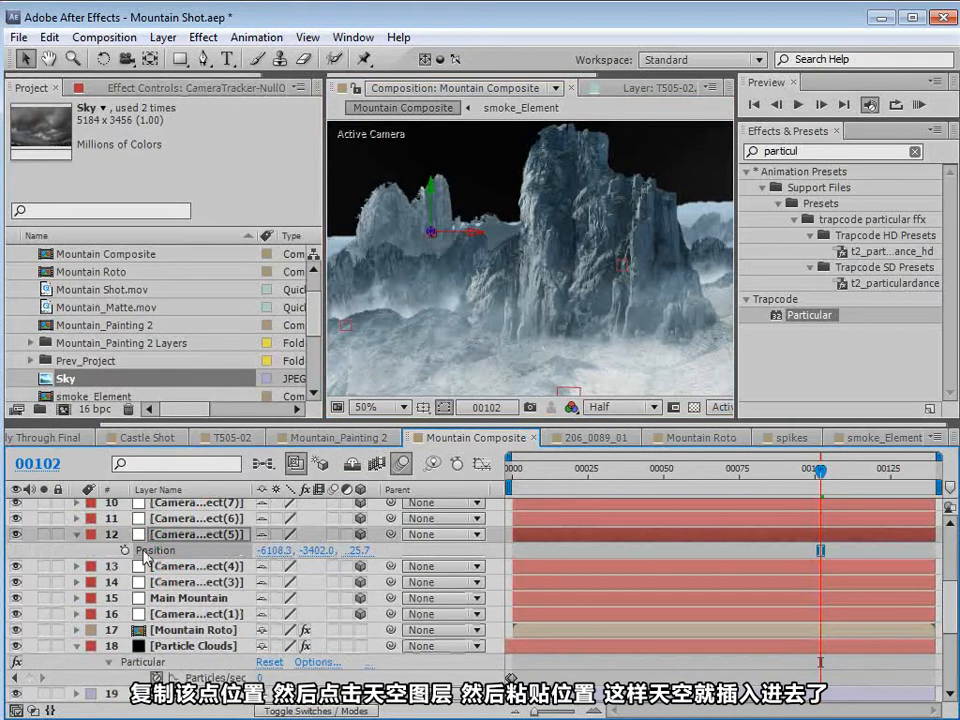
# - Paste the copied null position onto the Sky layer
pyautogui.scroll(-4, 165, 556)
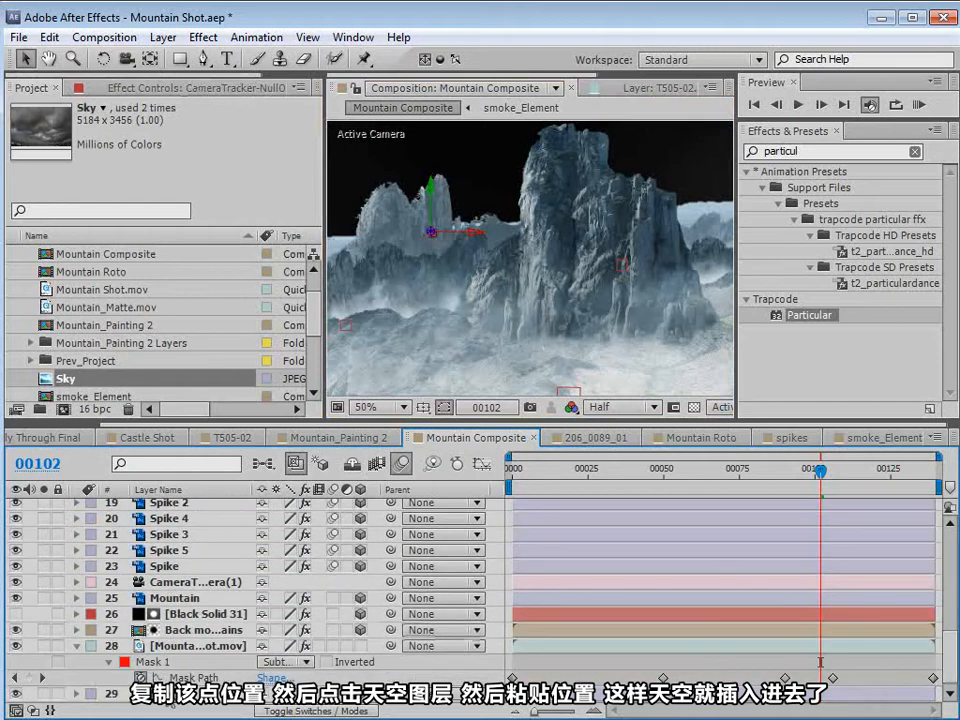
pyautogui.click(180, 693)
pyautogui.click(48, 37)
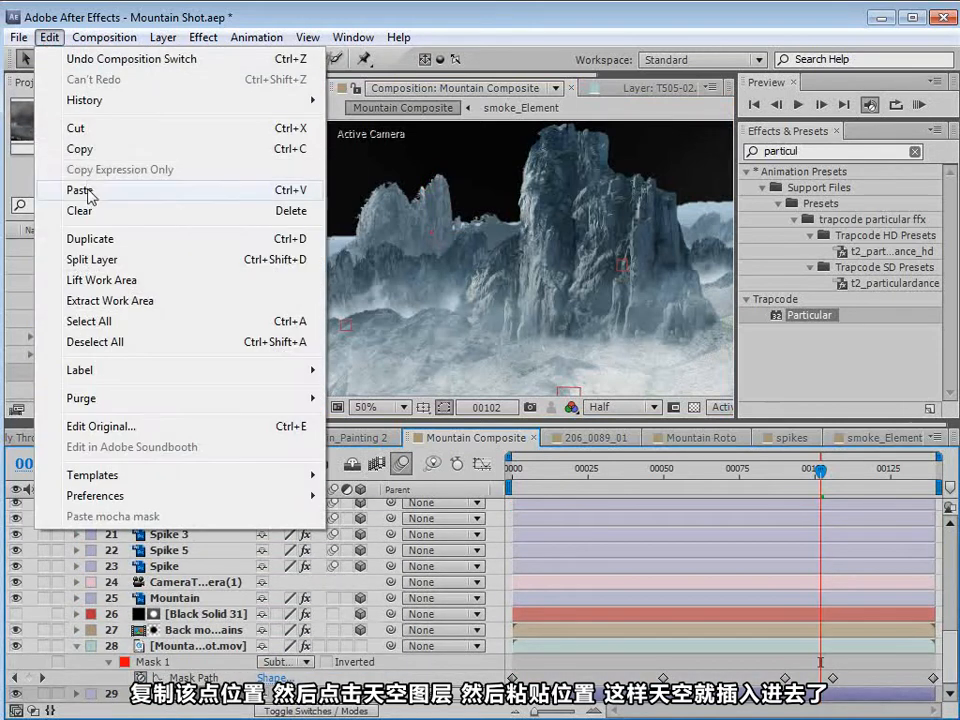
pyautogui.click(80, 190)
# - Enlarge the Sky layer and move it up so the clouds fill the area behind the mountains
pyautogui.scroll(-1, 488, 246)
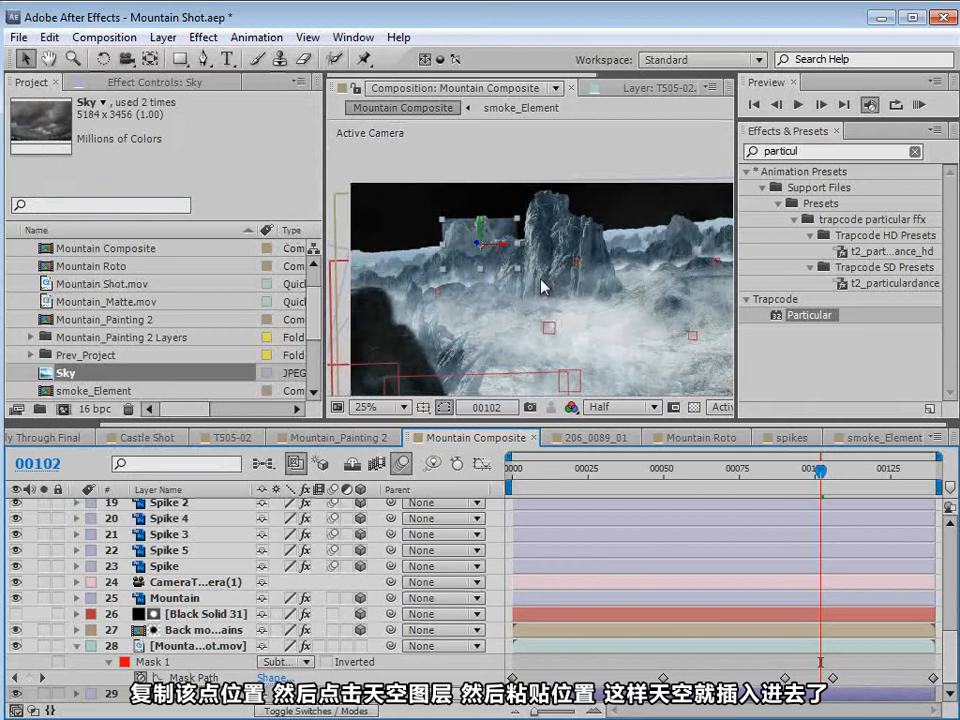
pyautogui.scroll(-1, 540, 287)
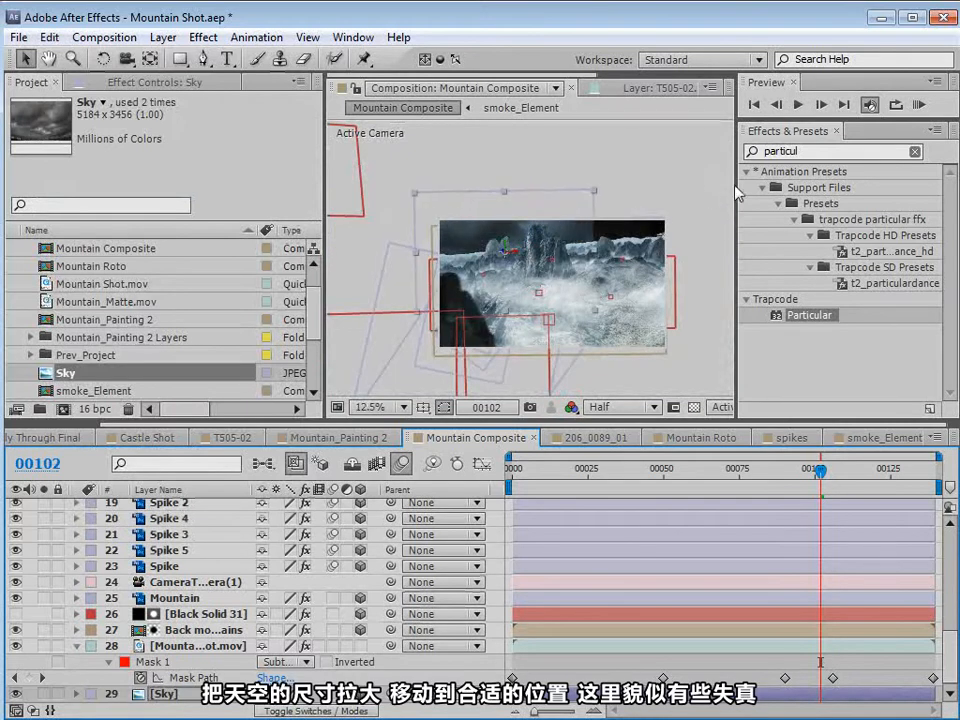
pyautogui.moveTo(735, 187); pyautogui.dragTo(872, 170)
pyautogui.moveTo(527, 288); pyautogui.dragTo(558, 226)
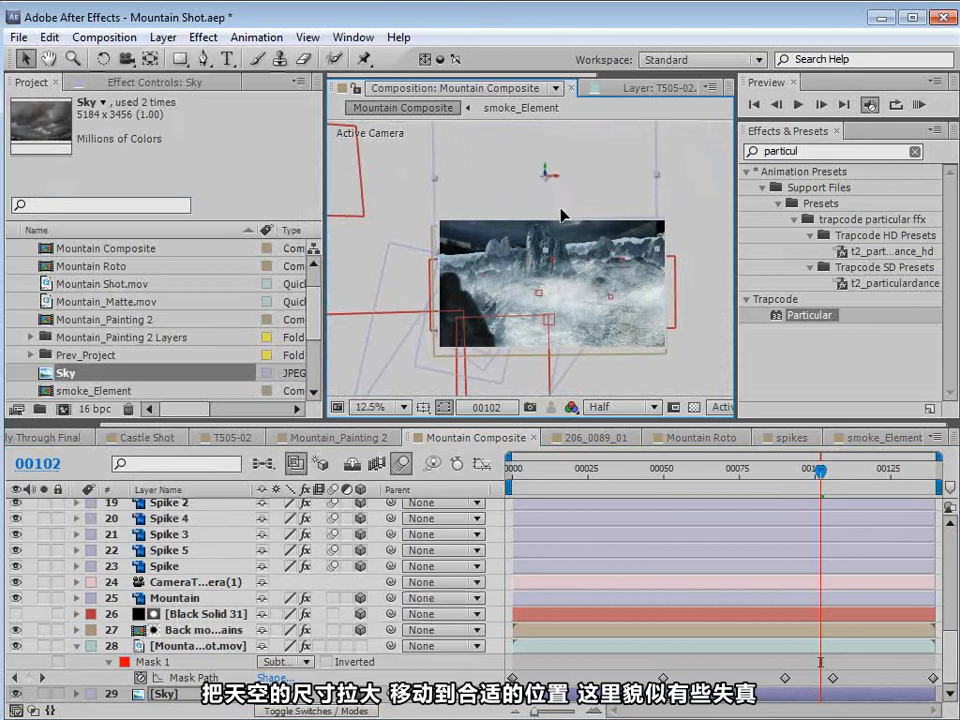
pyautogui.scroll(1, 558, 226)
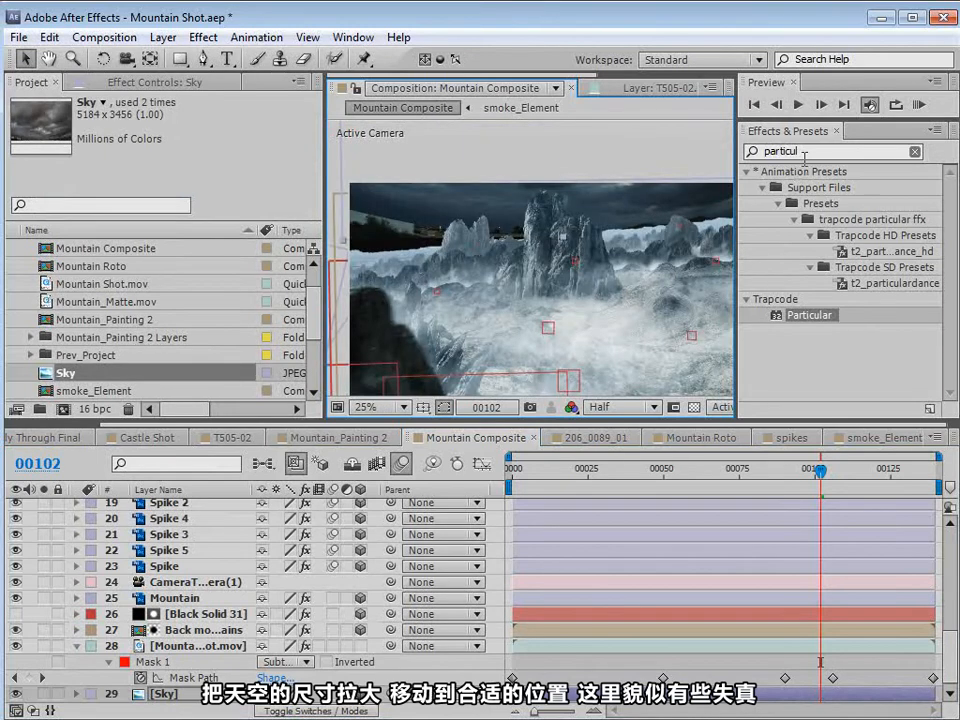
# - Apply Optics Compensation to the soloed Sky layer and enable Reverse Lens Distortion
pyautogui.hotkey('ctrl', '5')
pyautogui.write('opti')
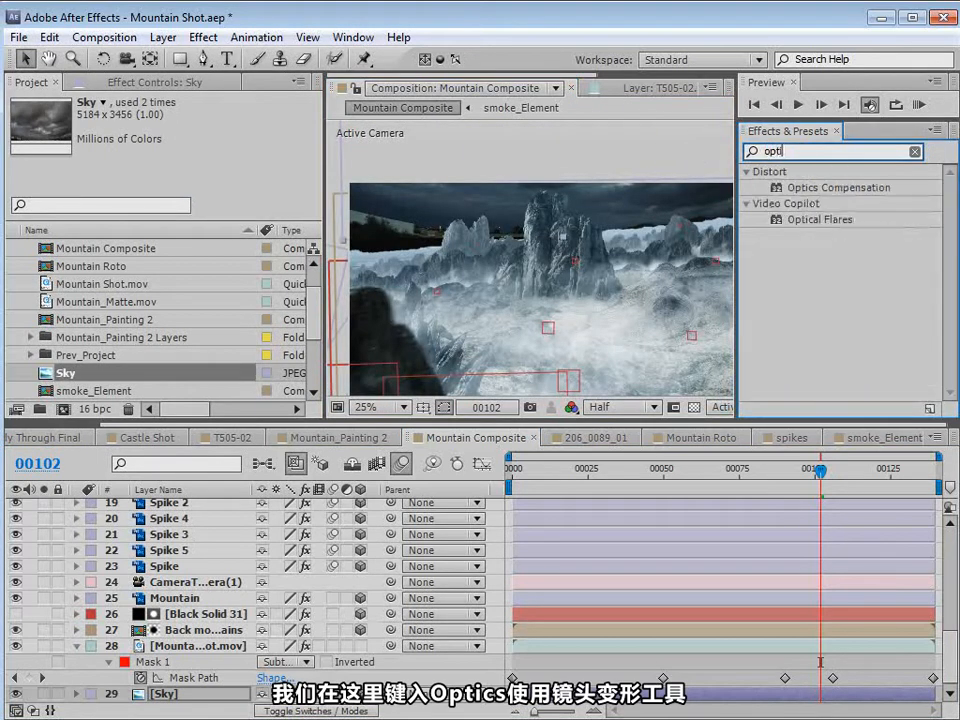
pyautogui.moveTo(853, 188); pyautogui.dragTo(40, 693)
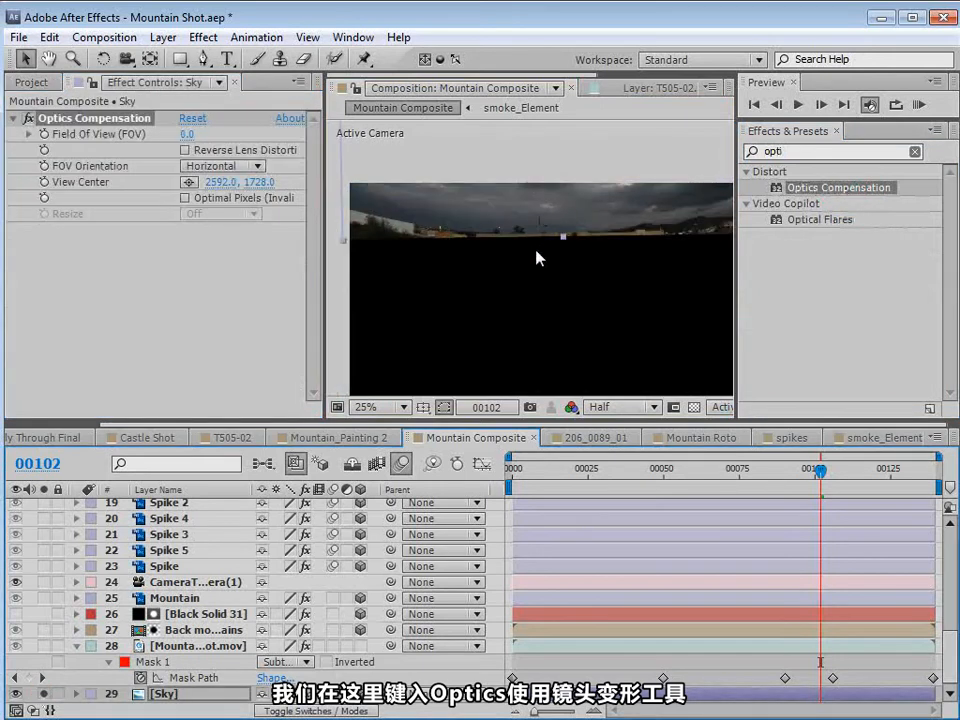
pyautogui.scroll(-1, 537, 258)
pyautogui.click(184, 150)
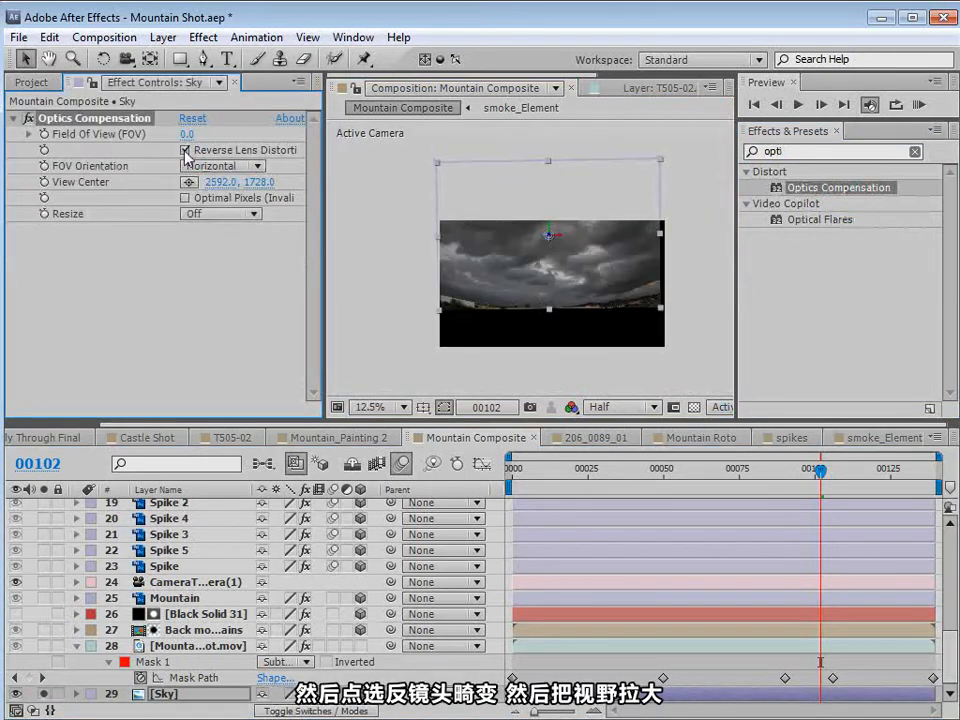
# - Set the Sky's Optics Compensation Field Of View to 62.8 to straighten its curved horizon, and turn off the layer's solo
pyautogui.moveTo(243, 128); pyautogui.dragTo(283, 130)
pyautogui.moveTo(413, 140); pyautogui.dragTo(710, 175)
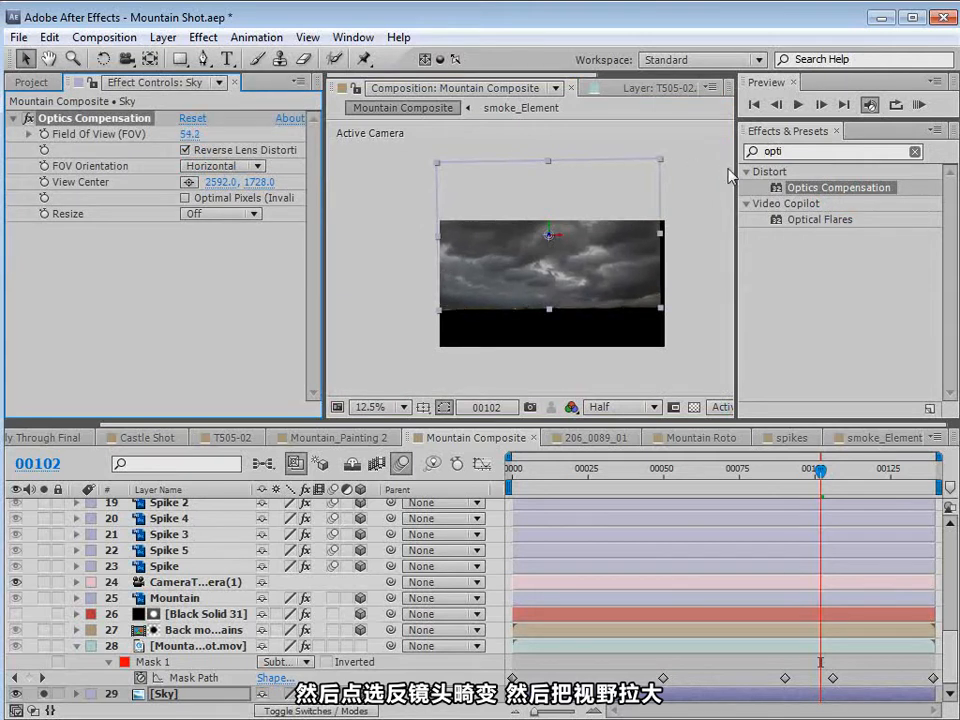
pyautogui.press('.')
pyautogui.moveTo(584, 311); pyautogui.dragTo(570, 248)
pyautogui.moveTo(189, 134); pyautogui.dragTo(231, 150)
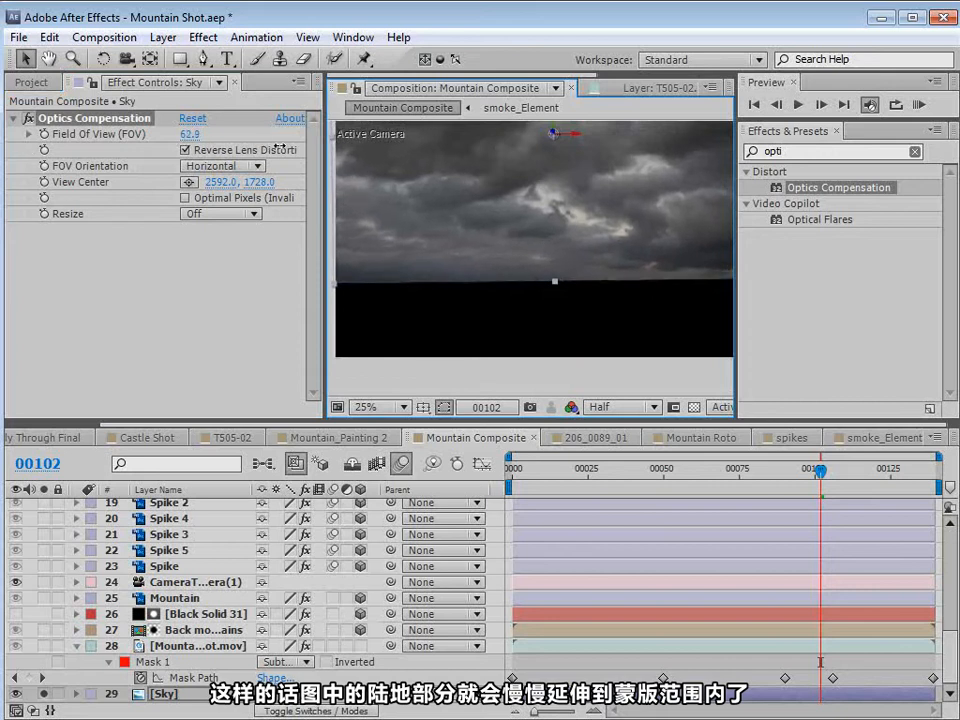
pyautogui.click(43, 692)
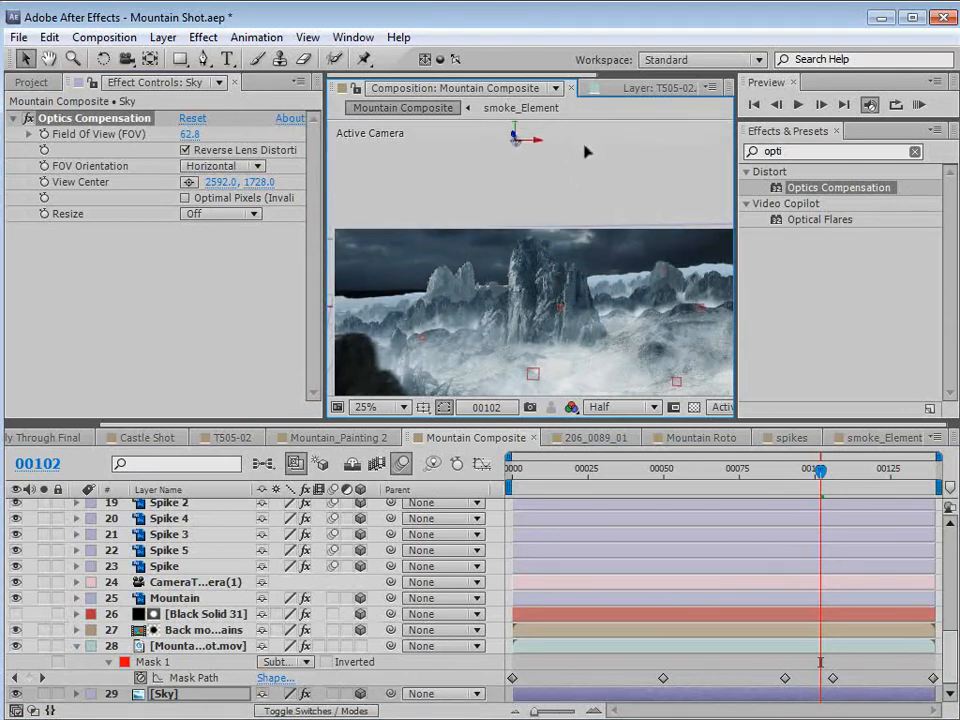
# - Set the Sky layer's Z orientation to 358° so its horizon tilts to match the mountains
pyautogui.press('w')
pyautogui.press('r')
pyautogui.scroll(-1, 330, 645)
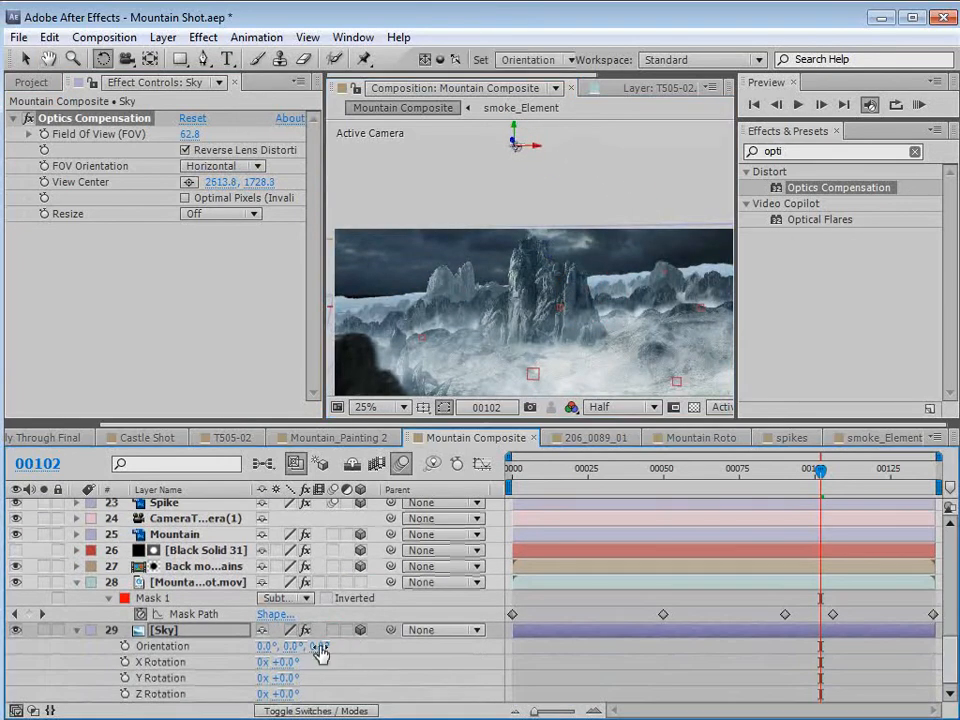
pyautogui.moveTo(322, 645); pyautogui.dragTo(316, 645)
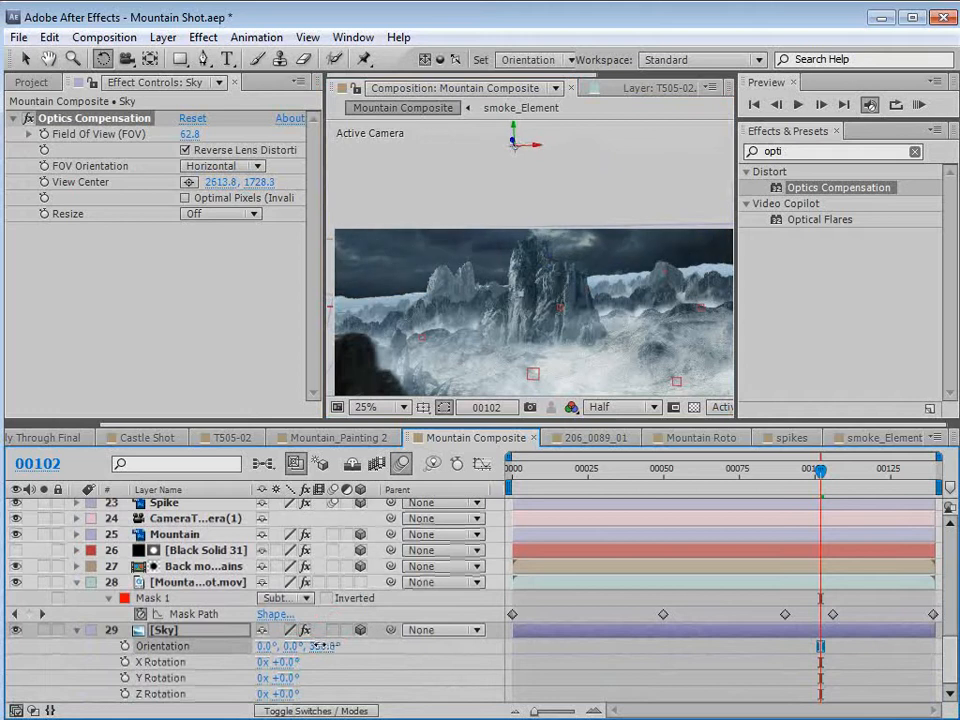
pyautogui.press('v')
pyautogui.hotkey('shift', 'e')
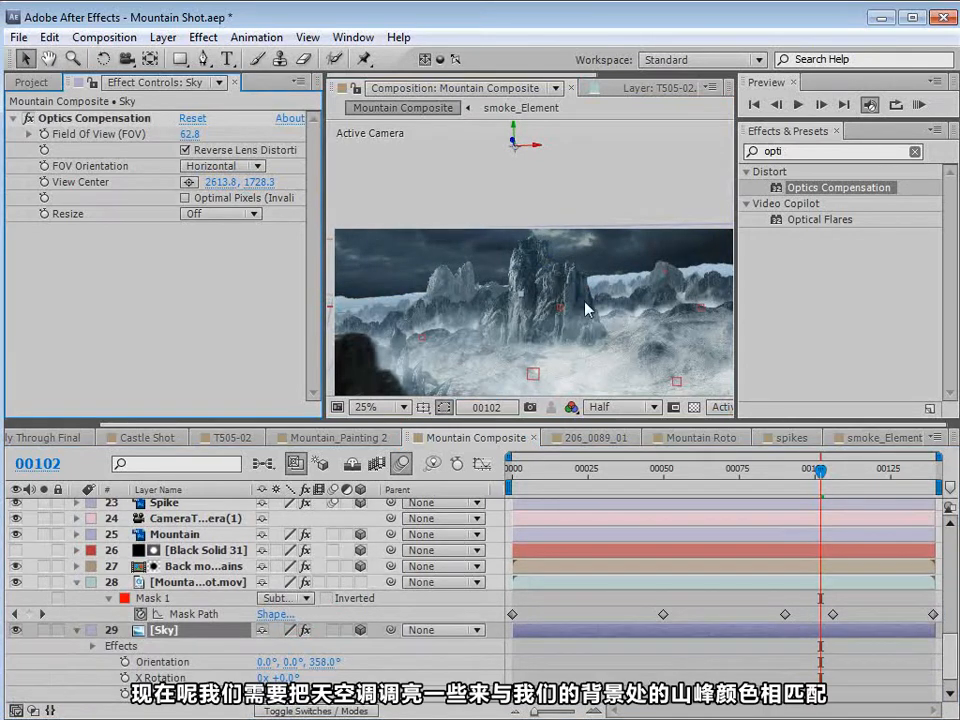
# - Apply Curves to the Sky layer and raise its RGB curve, including the black point, to brighten the clouds
pyautogui.click(203, 37)
pyautogui.moveTo(251, 208)
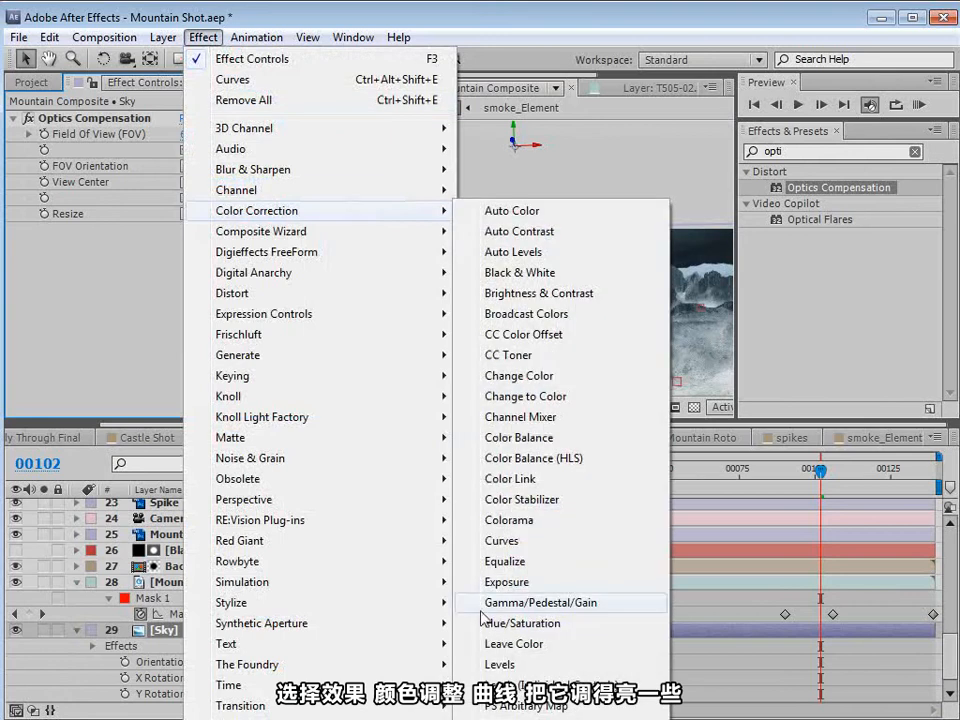
pyautogui.click(503, 541)
pyautogui.moveTo(90, 360); pyautogui.dragTo(85, 340)
pyautogui.moveTo(52, 381); pyautogui.dragTo(140, 268)
pyautogui.moveTo(88, 296)
pyautogui.mouseDown()
pyautogui.moveTo(92, 306)
pyautogui.moveTo(92, 297)
pyautogui.mouseUp()
pyautogui.moveTo(52, 358); pyautogui.dragTo(46, 343)
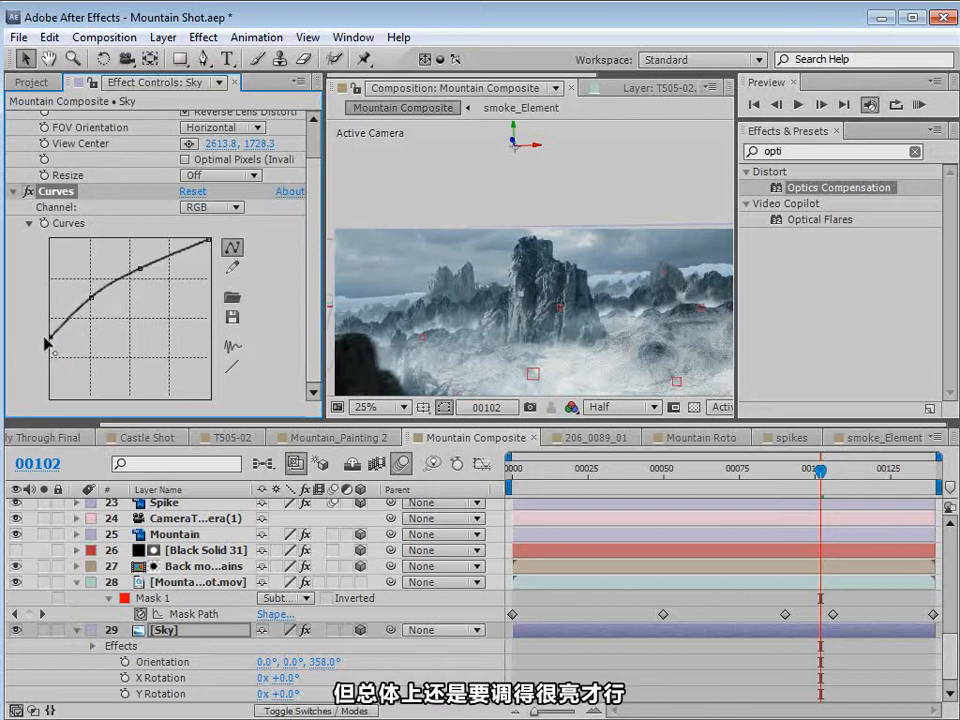
# - Raise the Sky curve's shadow and highlight points further to match the brightness of the background mountains
pyautogui.moveTo(92, 298); pyautogui.dragTo(86, 292)
pyautogui.moveTo(140, 268); pyautogui.dragTo(135, 254)
pyautogui.moveTo(87, 286); pyautogui.dragTo(85, 284)
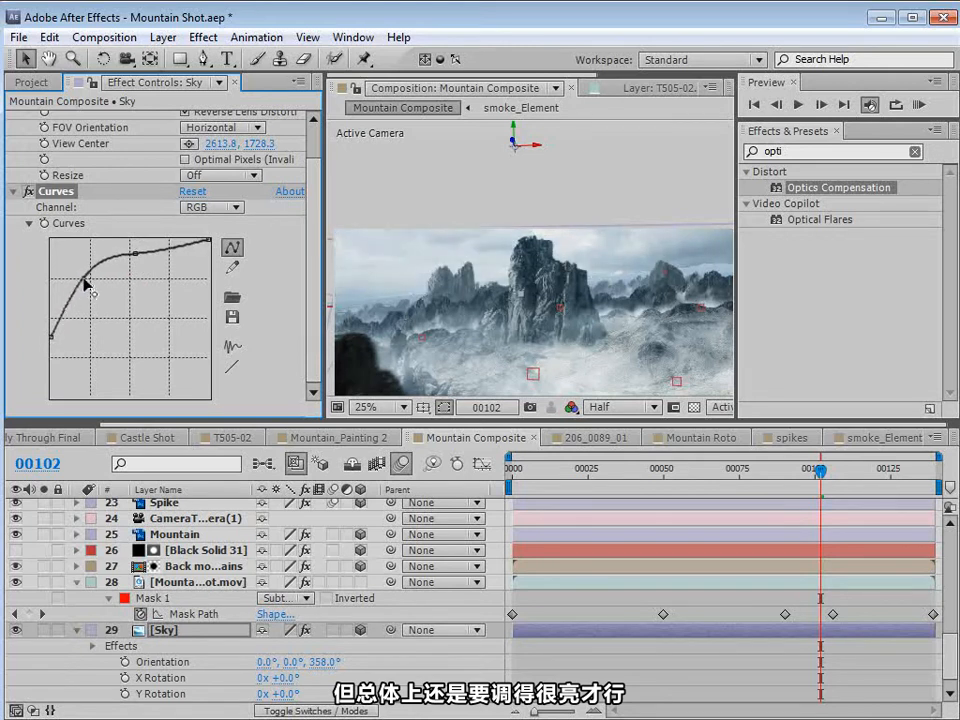
# - Enlarge the Sky layer and reposition it to cover the black gap above the mountains at the frame's right edge
pyautogui.press('`')
pyautogui.press('space')
pyautogui.scroll(1, 630, 306)
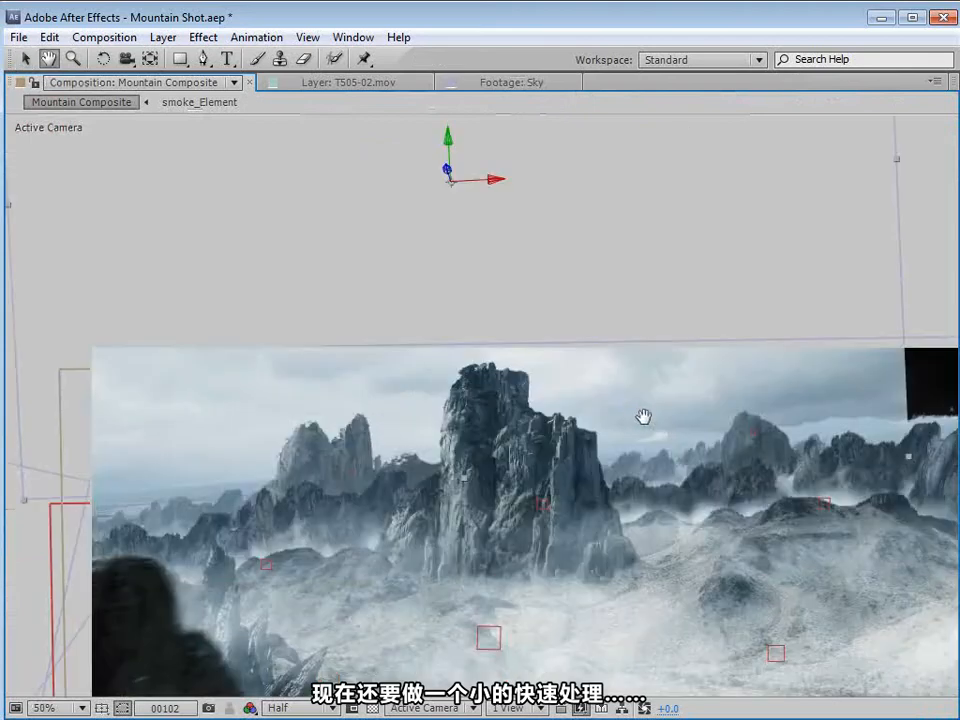
pyautogui.moveTo(643, 418); pyautogui.dragTo(571, 400)
pyautogui.press(',')
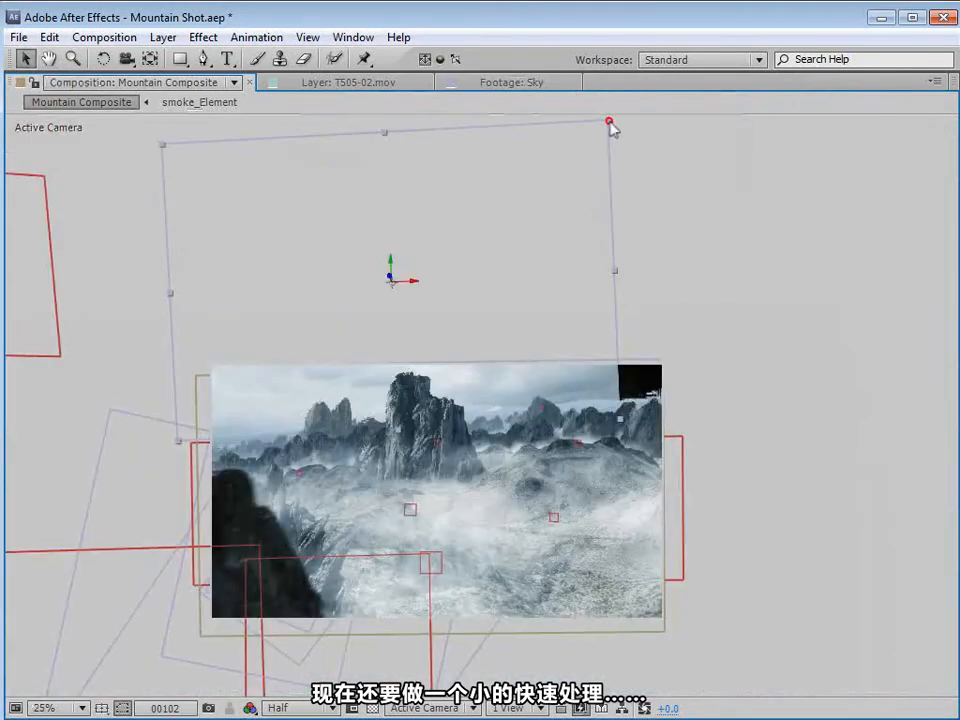
pyautogui.moveTo(611, 125); pyautogui.dragTo(640, 116)
pyautogui.moveTo(519, 343); pyautogui.dragTo(455, 315)
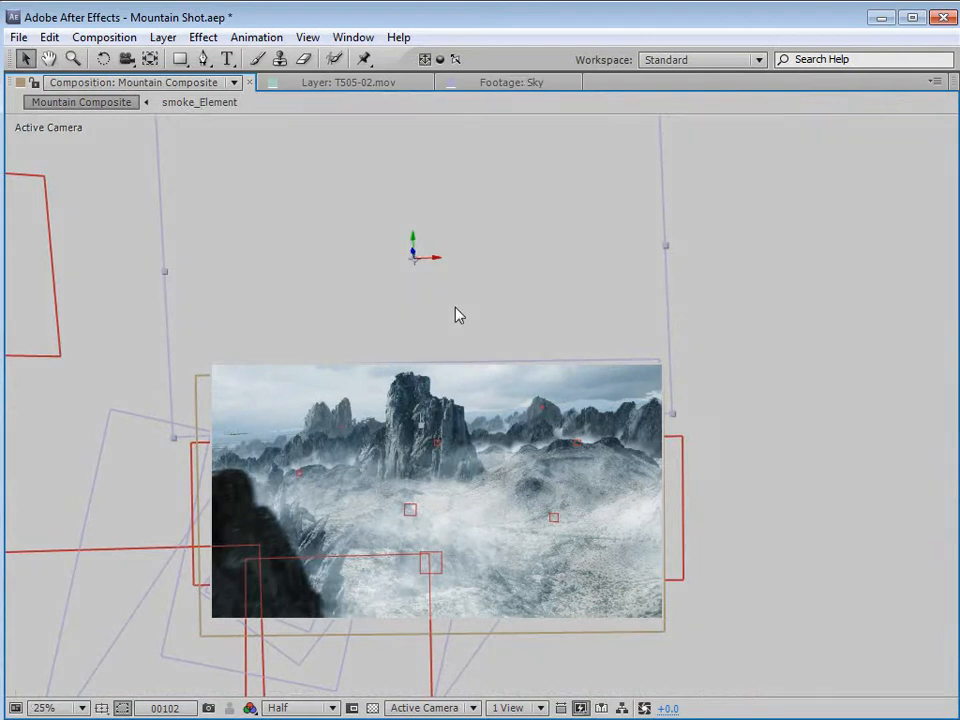
# - Set the Sky layer's Z orientation to 356°
pyautogui.press('`')
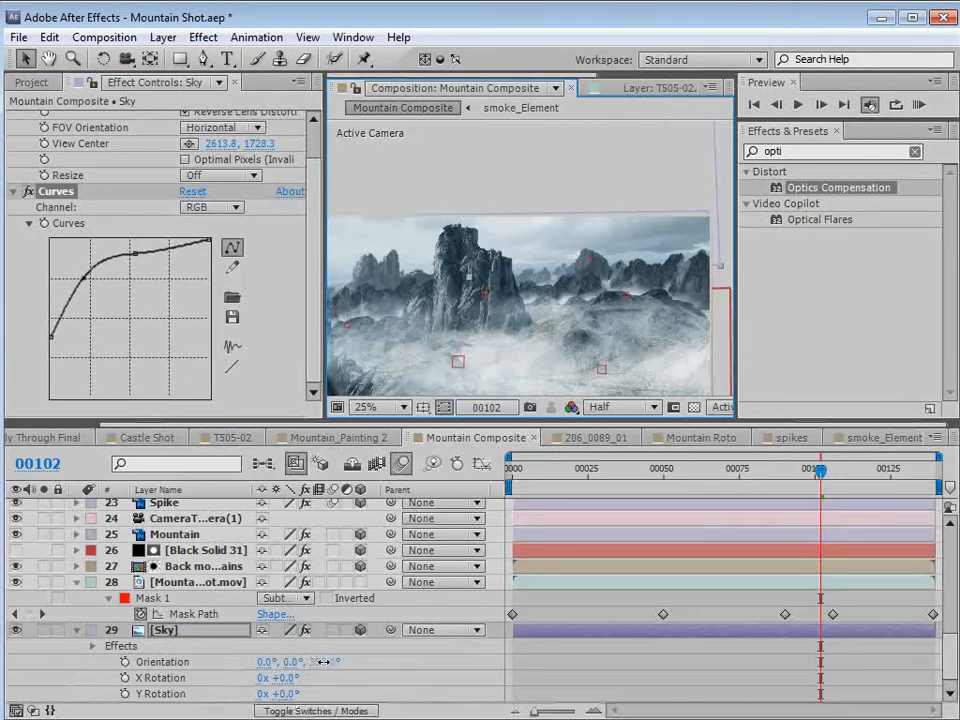
pyautogui.moveTo(322, 662); pyautogui.dragTo(319, 662)
pyautogui.press('`')
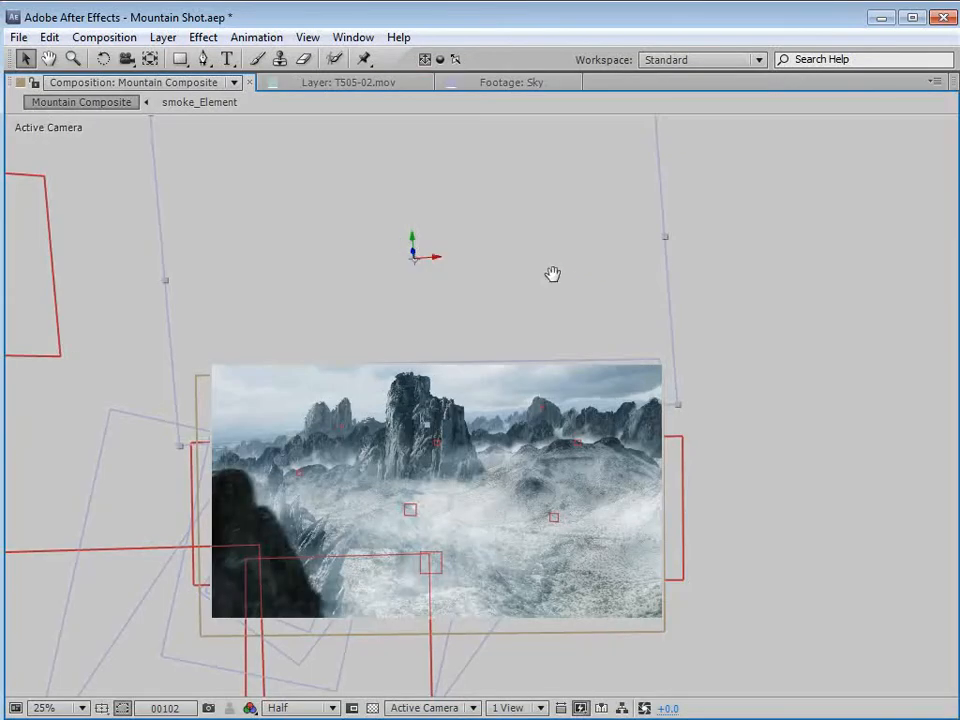
pyautogui.press('v')
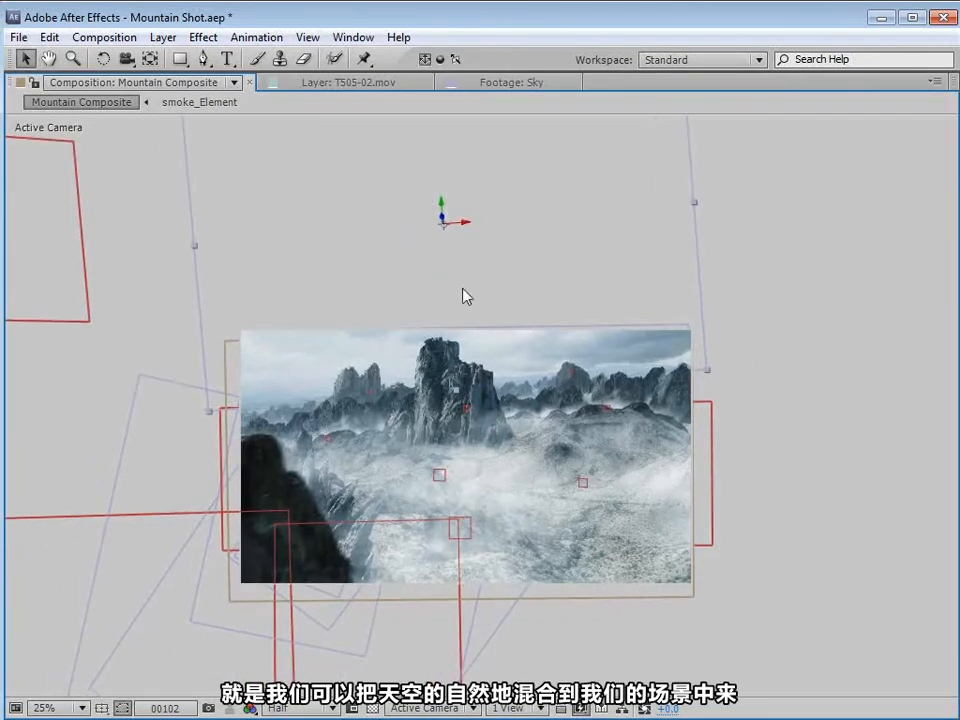
# - Draw a closed Pen mask on the Sky layer as a band across the horizon, extending past both sides of the frame
pyautogui.click(204, 59)
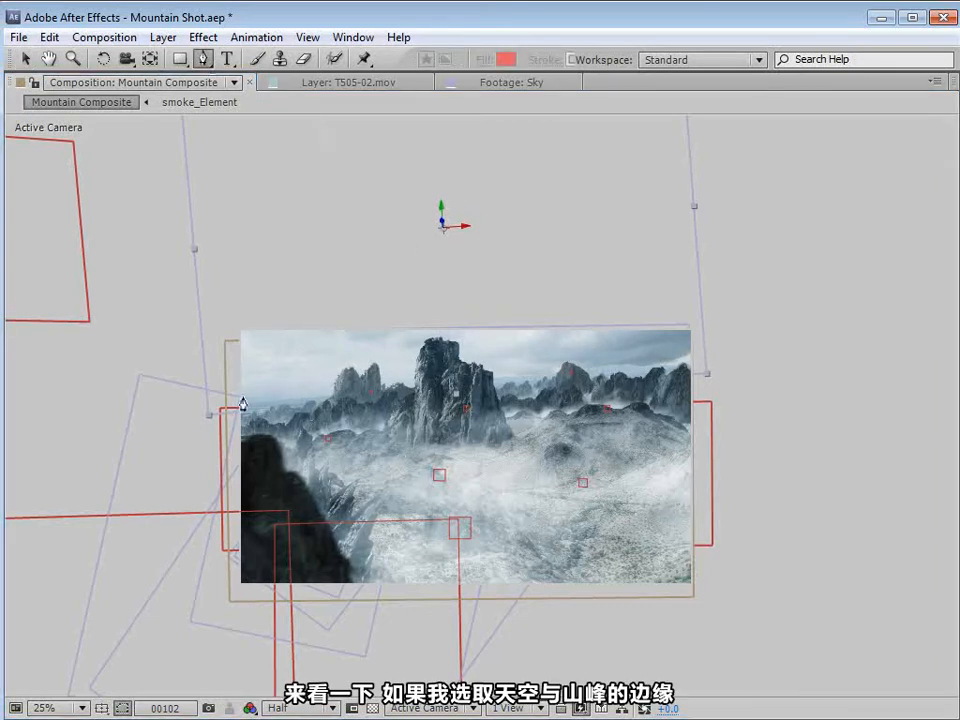
pyautogui.scroll(2, 251, 404)
pyautogui.scroll(-2, 171, 369)
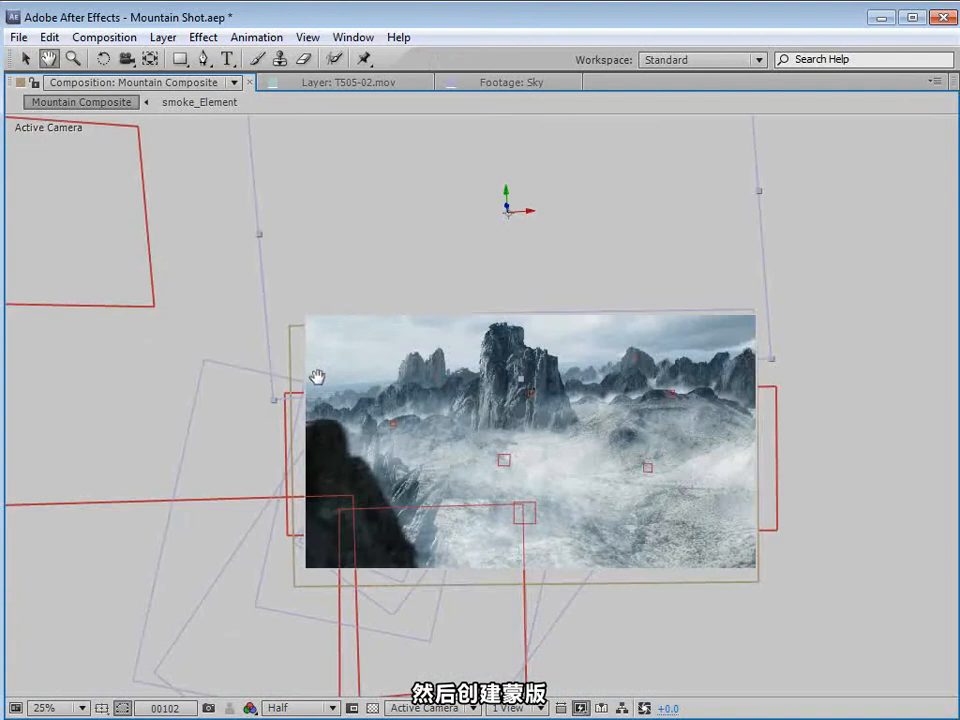
pyautogui.click(231, 381)
pyautogui.click(421, 361)
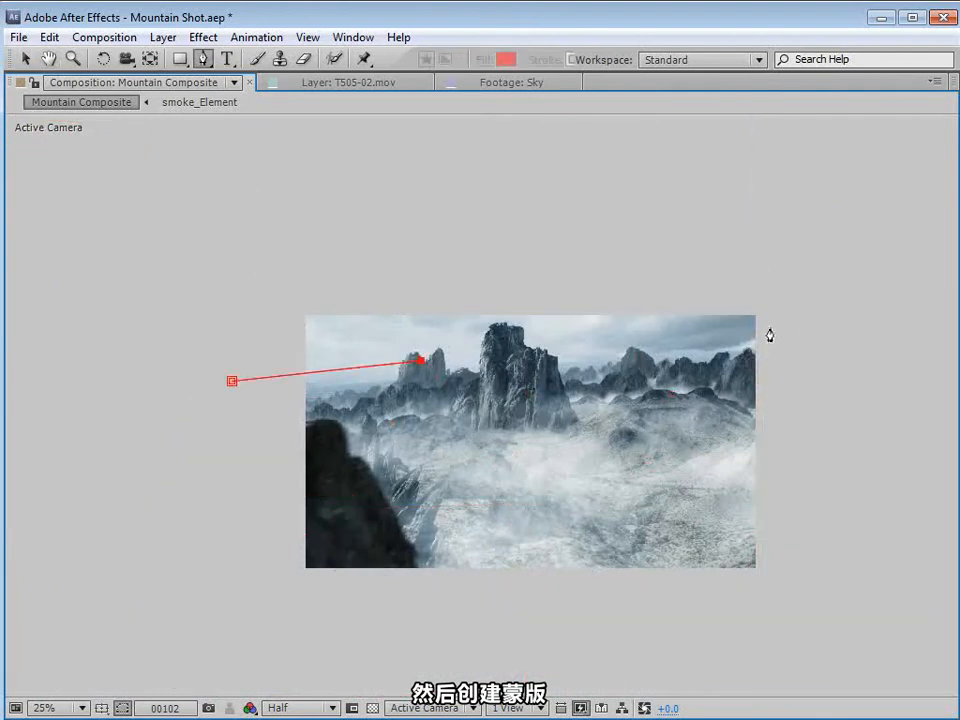
pyautogui.click(813, 316)
pyautogui.click(832, 398)
pyautogui.click(250, 471)
pyautogui.click(231, 381)
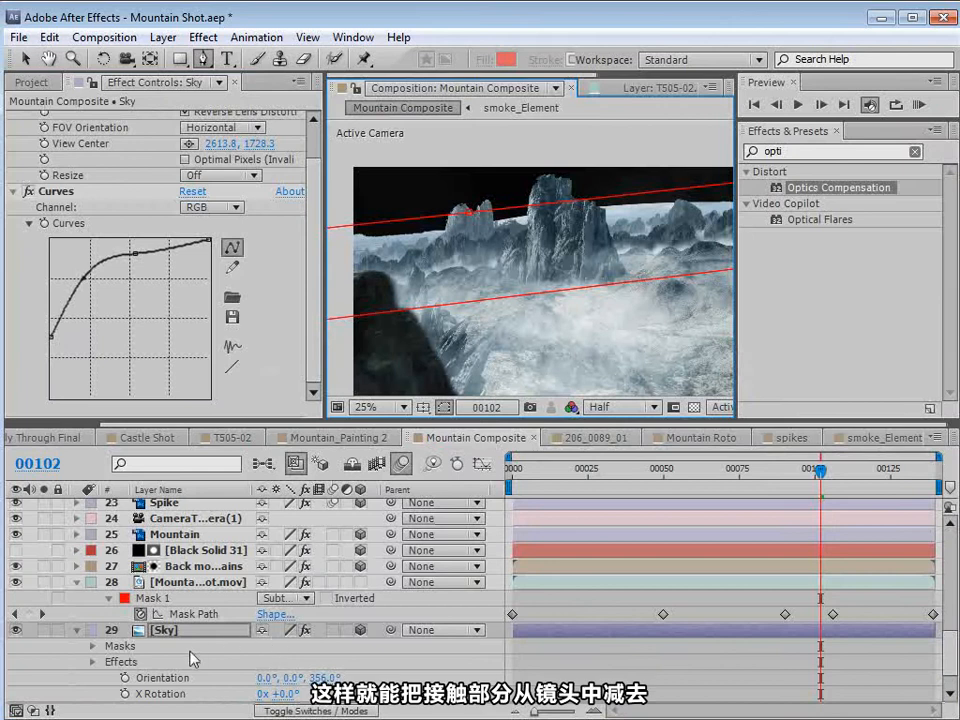
# - Set the Sky layer's Mask 1 mode to Subtract
pyautogui.press('m')
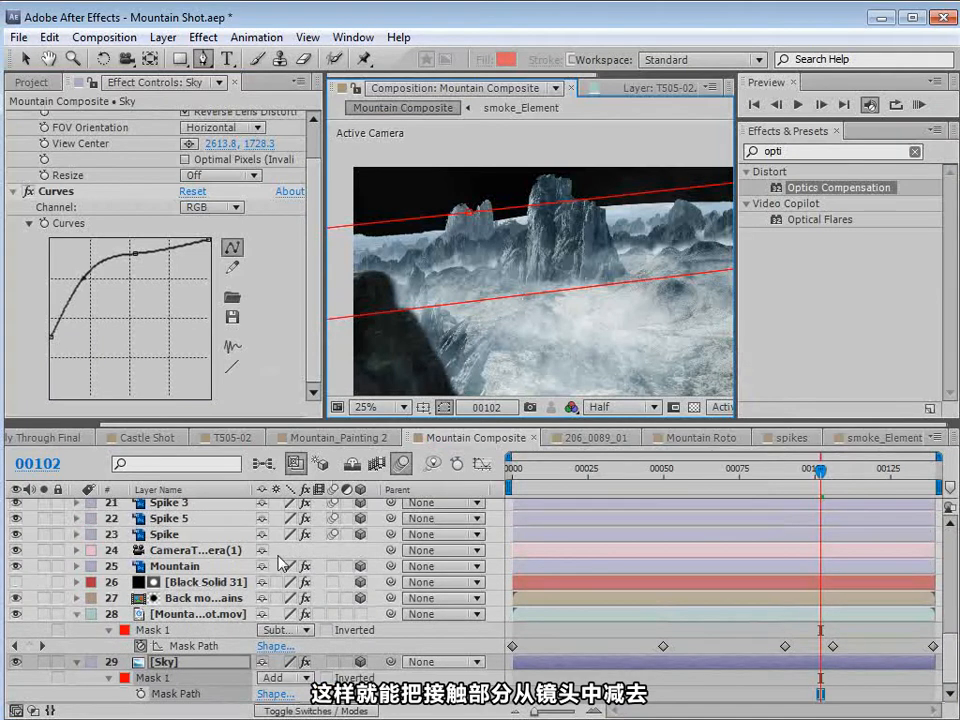
pyautogui.click(278, 678)
pyautogui.click(298, 719)
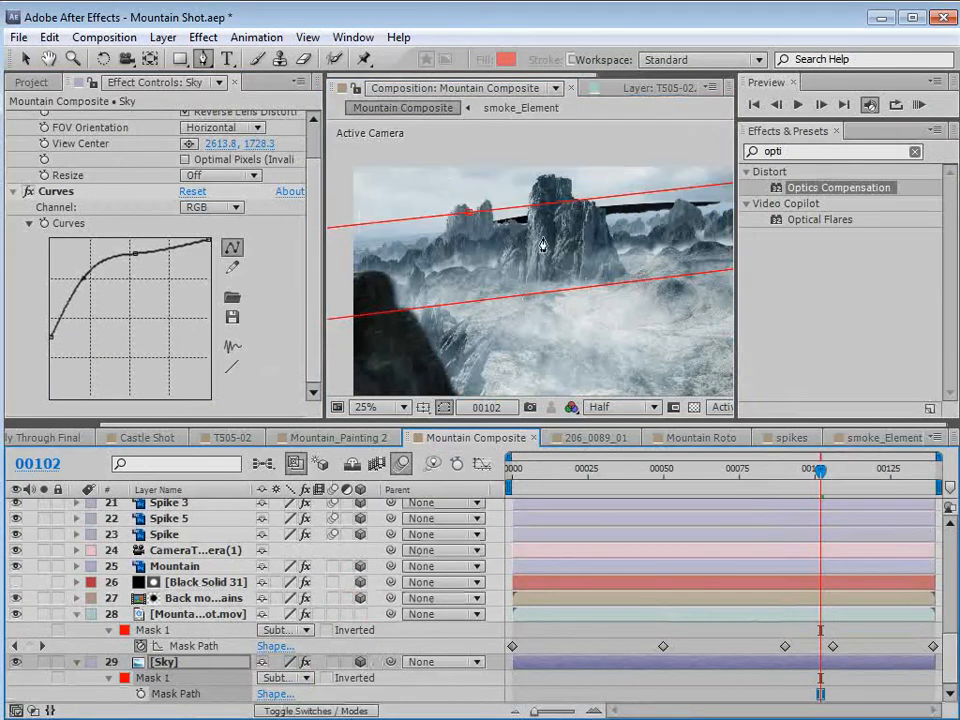
# - Feather the Sky layer's Mask 1 by 104 pixels
pyautogui.press('h')
pyautogui.press(',')
pyautogui.press('g')
pyautogui.press('f')
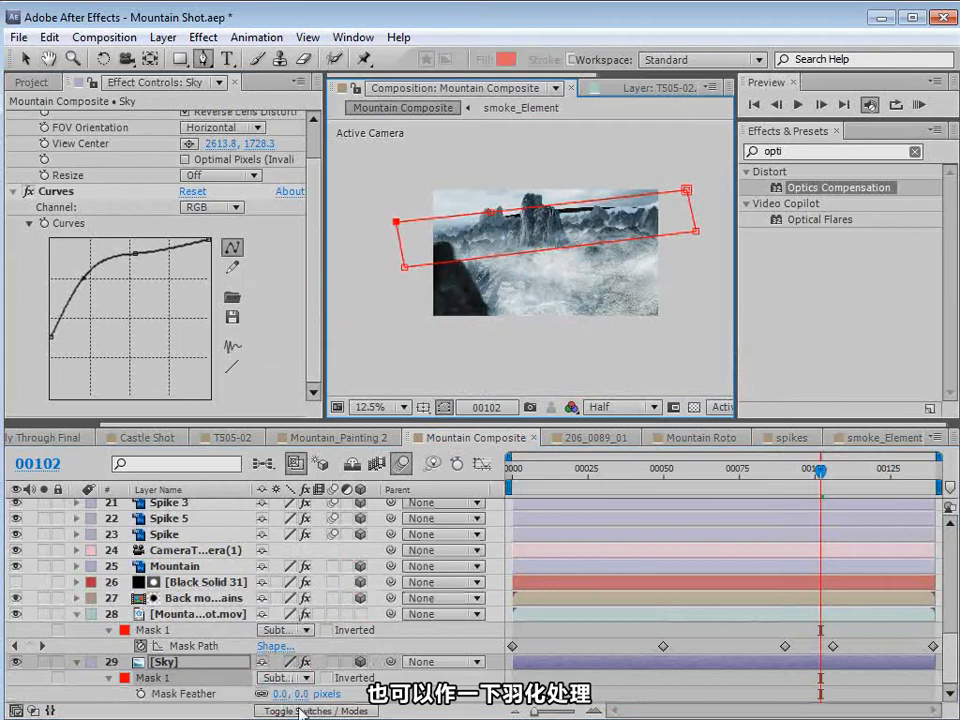
pyautogui.moveTo(298, 701); pyautogui.dragTo(376, 678)
pyautogui.scroll(1, 531, 210)
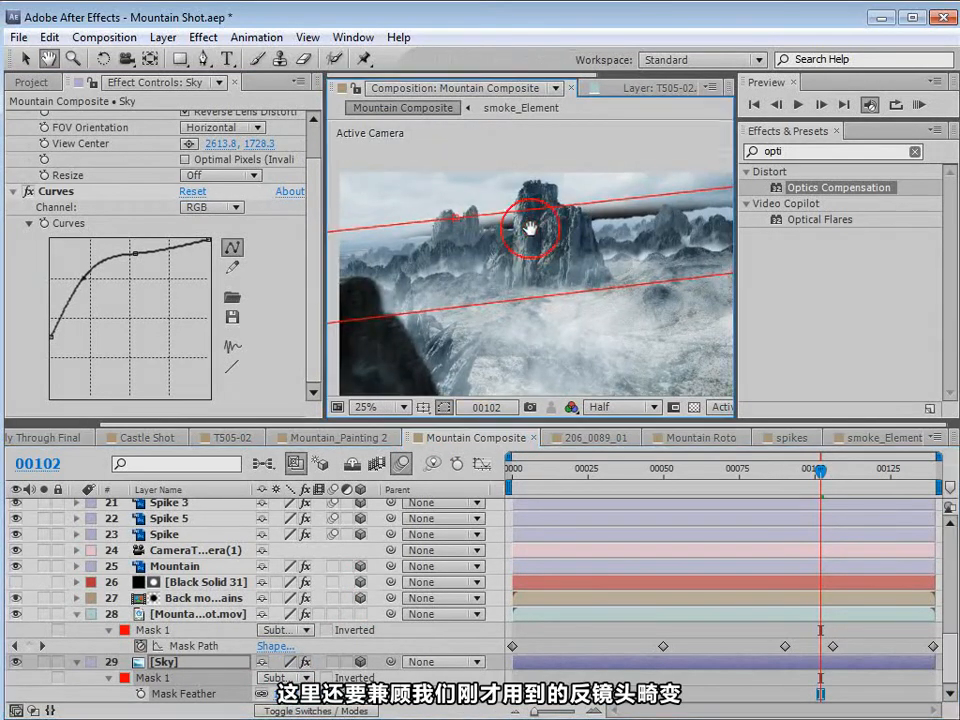
# - Reshape the Sky mask's upper edge by raising its outer points and moving the middle point onto the central mountain
pyautogui.press('`')
pyautogui.press('v')
pyautogui.moveTo(408, 367); pyautogui.dragTo(496, 361)
pyautogui.moveTo(801, 320); pyautogui.dragTo(809, 303)
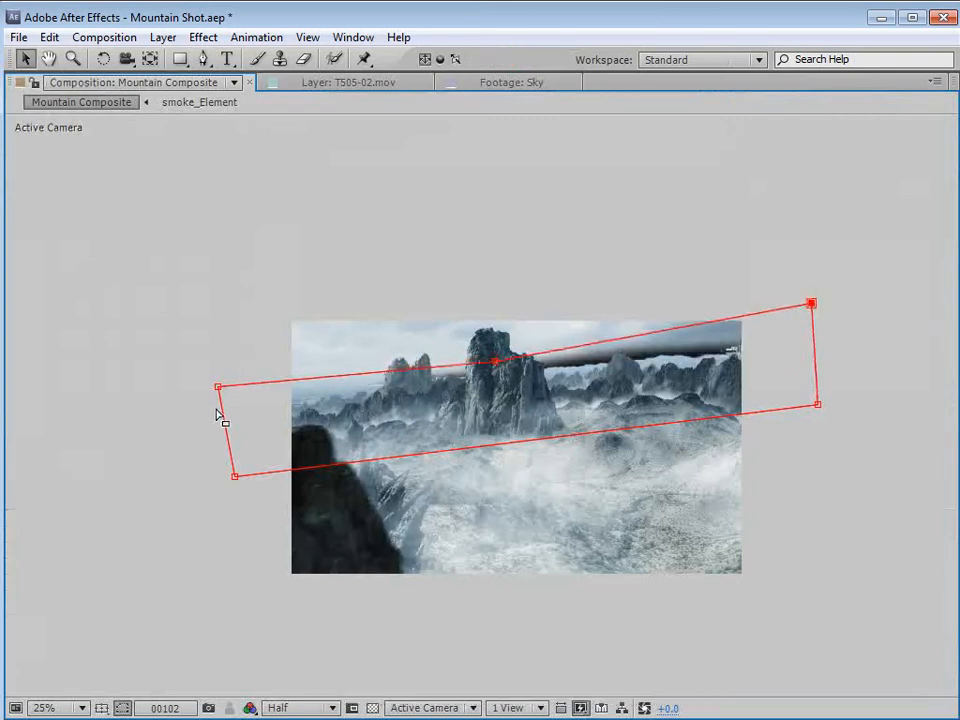
pyautogui.moveTo(218, 388); pyautogui.dragTo(200, 355)
pyautogui.moveTo(494, 362); pyautogui.dragTo(500, 363)
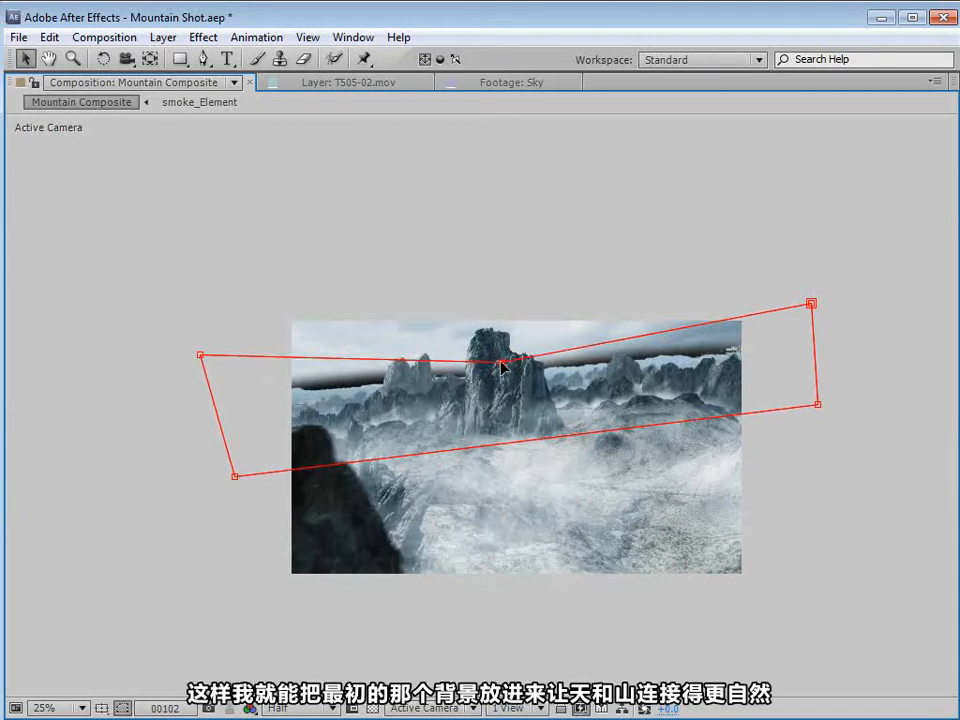
# - Duplicate the Mountain Shot.mov layer and delete the CameraTracker effect from the copy
pyautogui.press('`')
pyautogui.press('space')
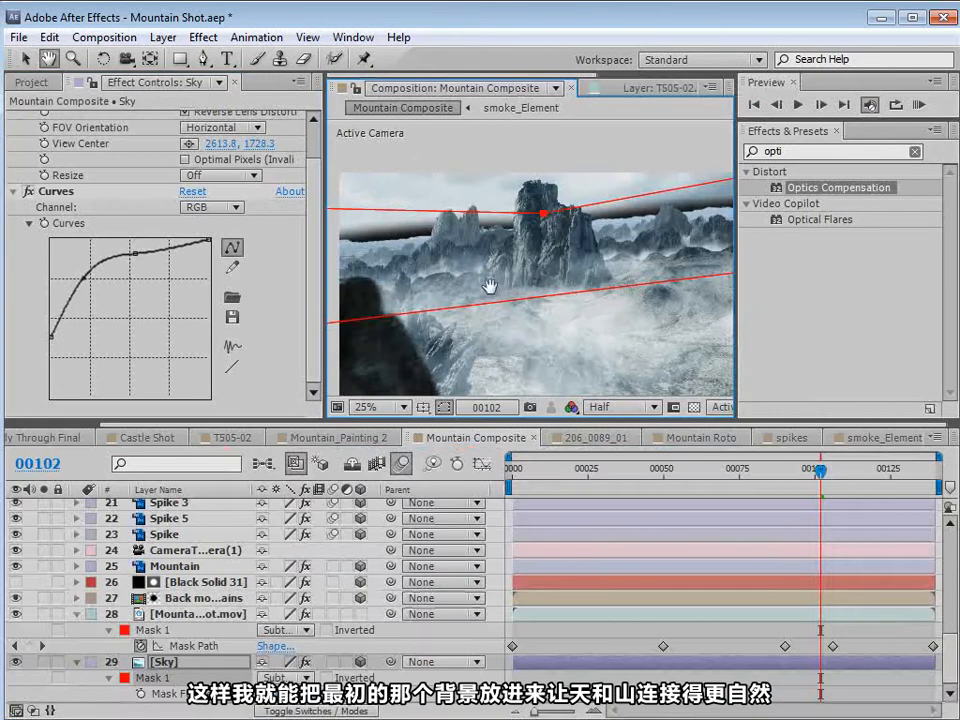
pyautogui.scroll(-1, 530, 261)
pyautogui.press('f')
pyautogui.click(177, 614)
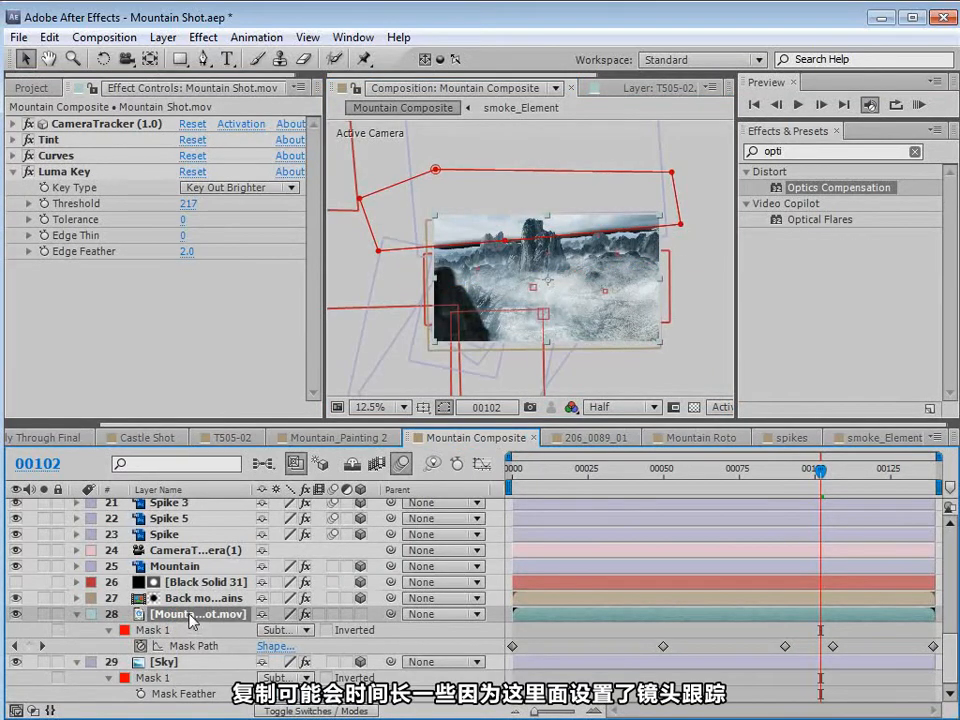
pyautogui.hotkey('ctrl', 'd')
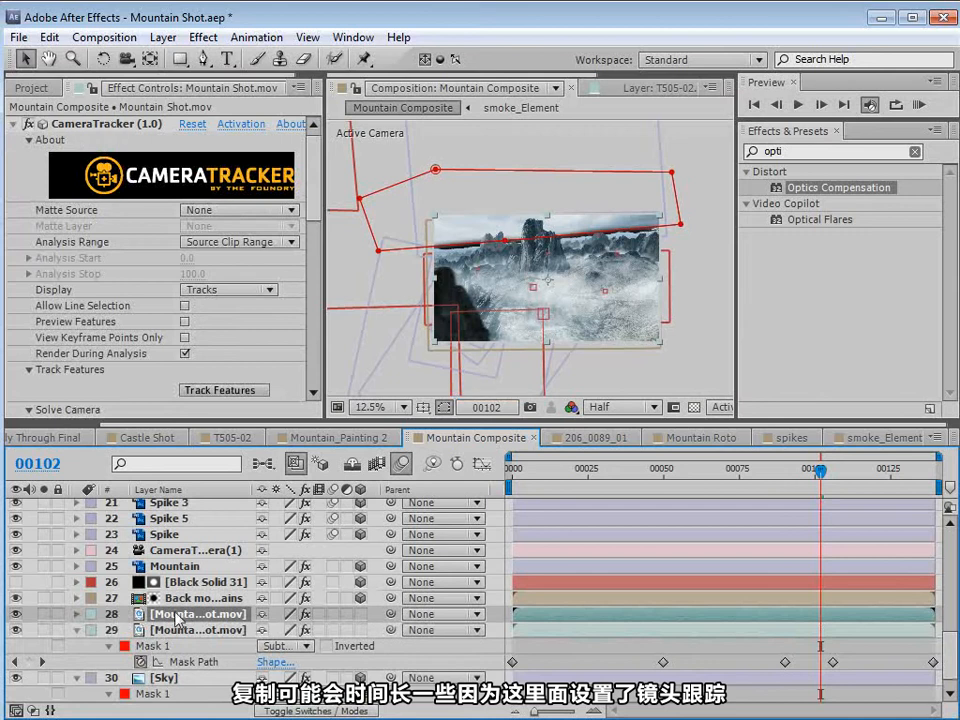
pyautogui.click(97, 125)
pyautogui.press('Delete')
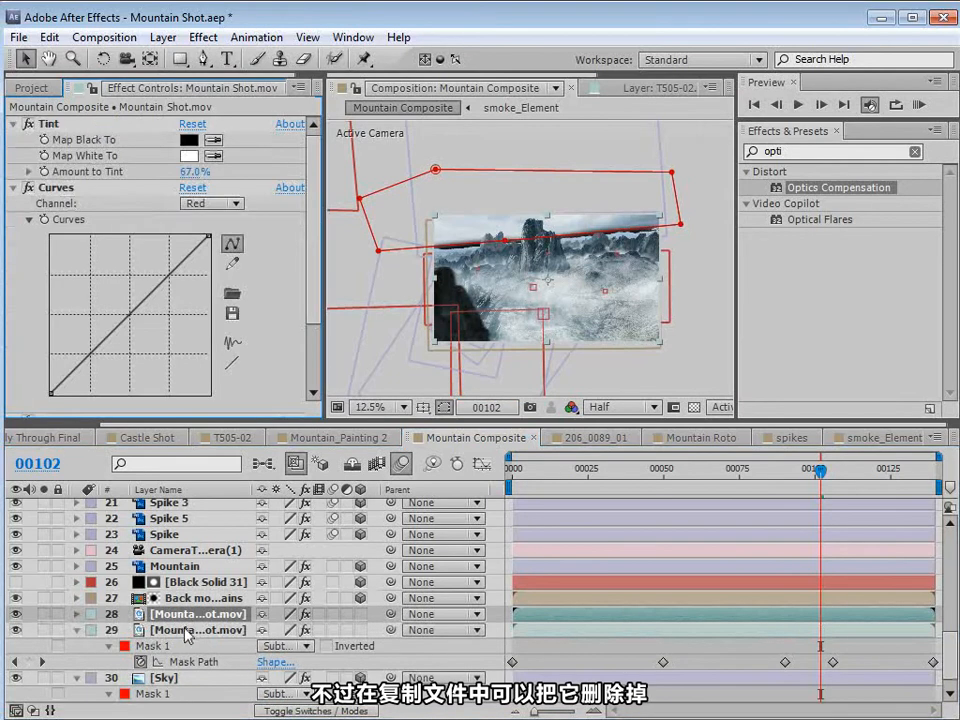
# - Move the Mountain Shot.mov copy below the Sky layer and disable its Luma Key effect
pyautogui.moveTo(185, 618); pyautogui.dragTo(190, 672)
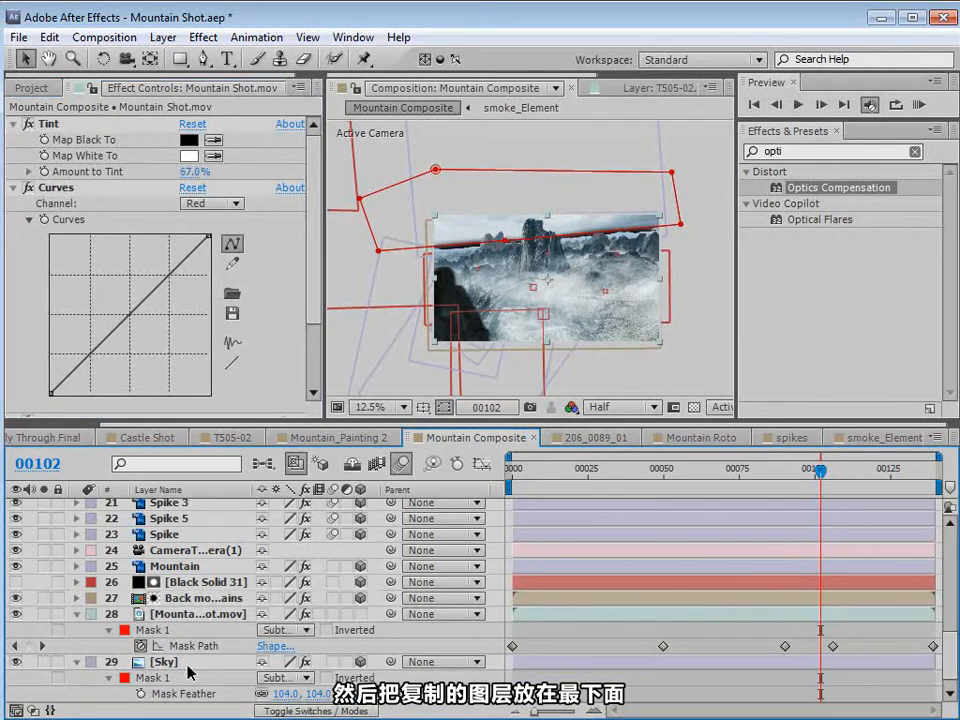
pyautogui.scroll(-1, 180, 680)
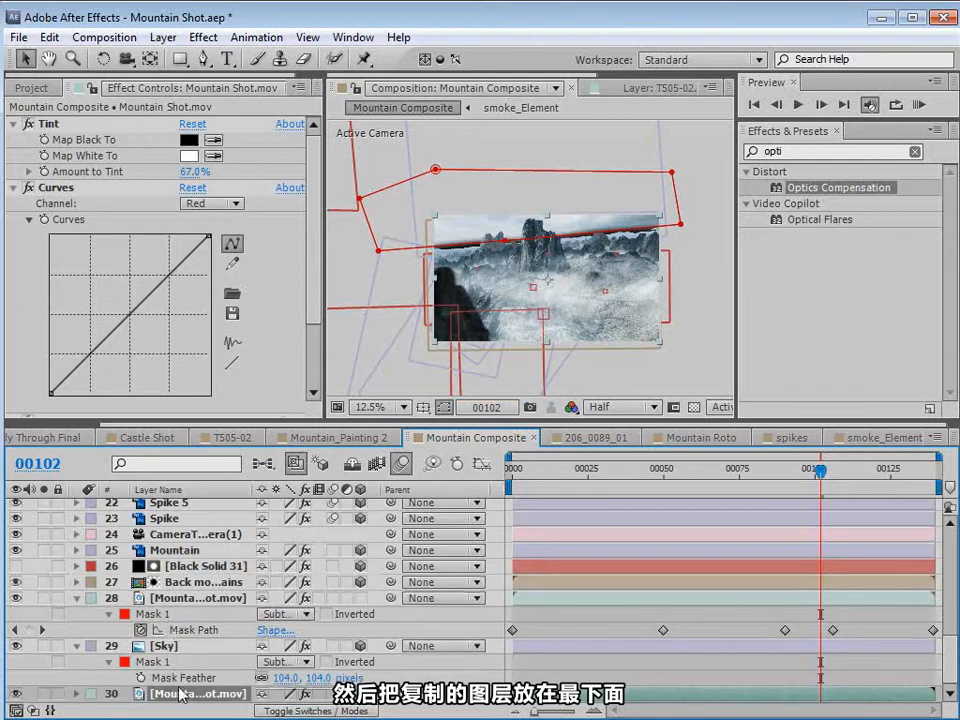
pyautogui.click(13, 124)
pyautogui.click(13, 140)
pyautogui.click(13, 156)
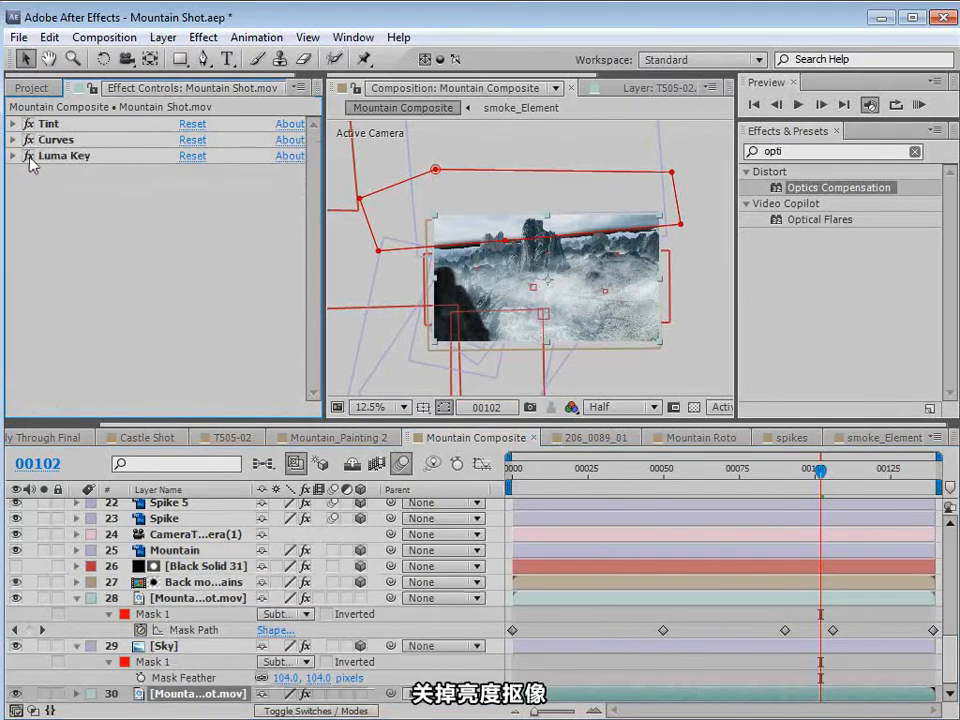
pyautogui.click(29, 156)
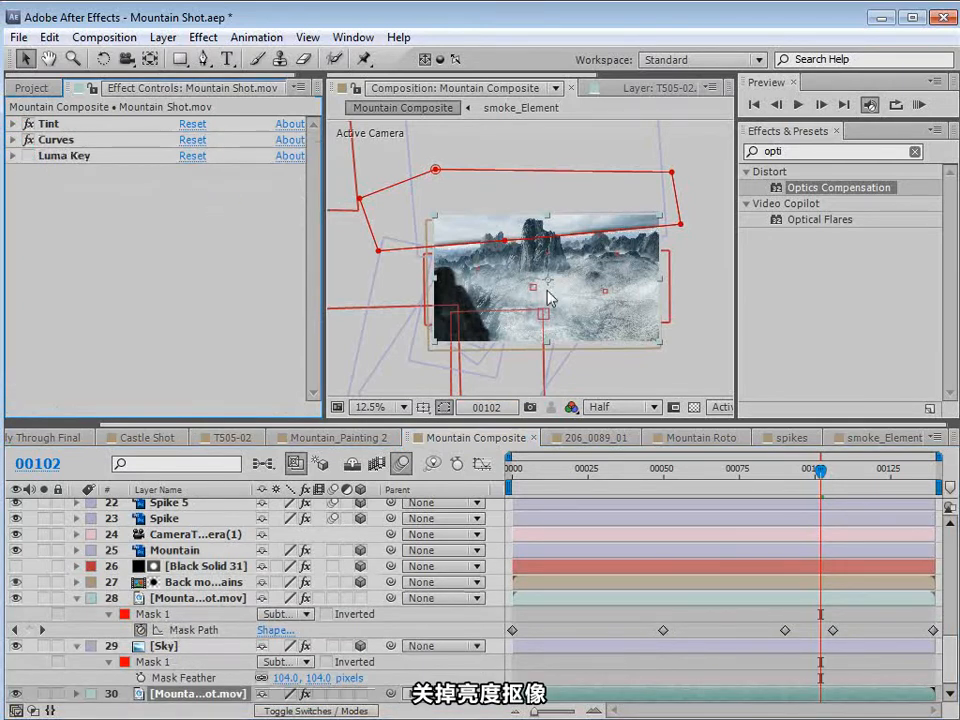
pyautogui.hotkey('ctrl', 'shift', 'a')
pyautogui.scroll(1, 546, 298)
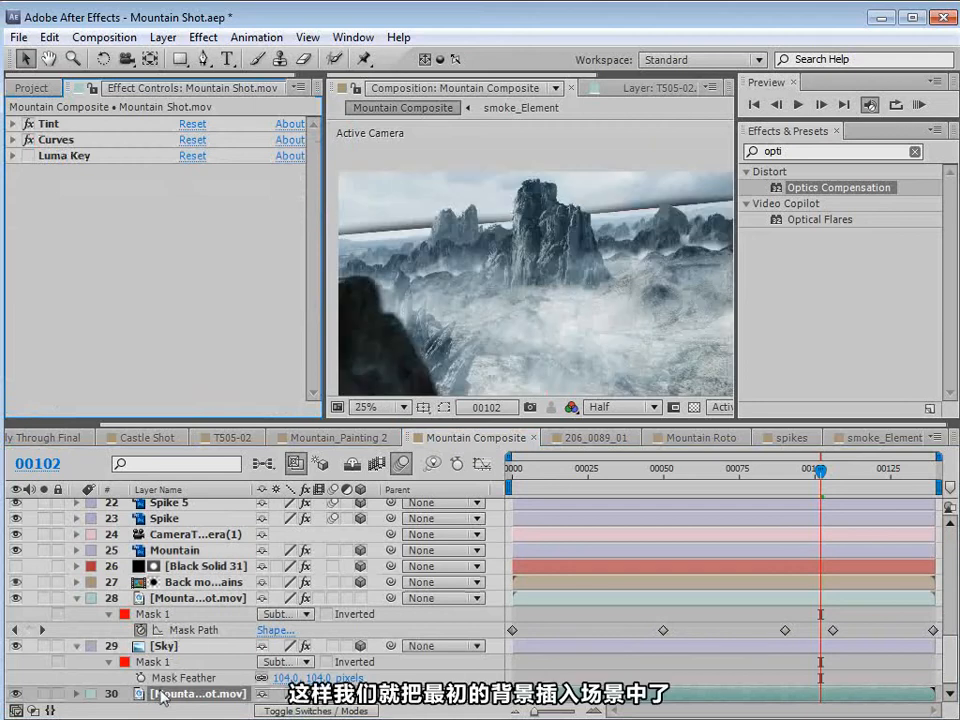
# - Delete Mask 1 from the Mountain Shot.mov copy beneath the Sky layer
pyautogui.press('m')
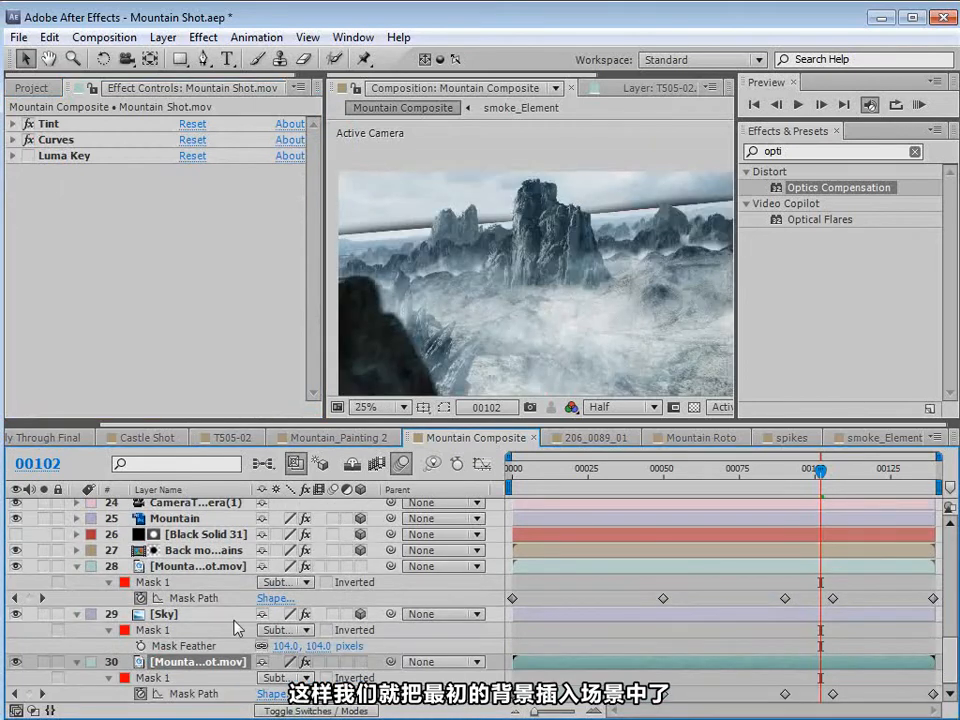
pyautogui.click(160, 680)
pyautogui.press('Delete')
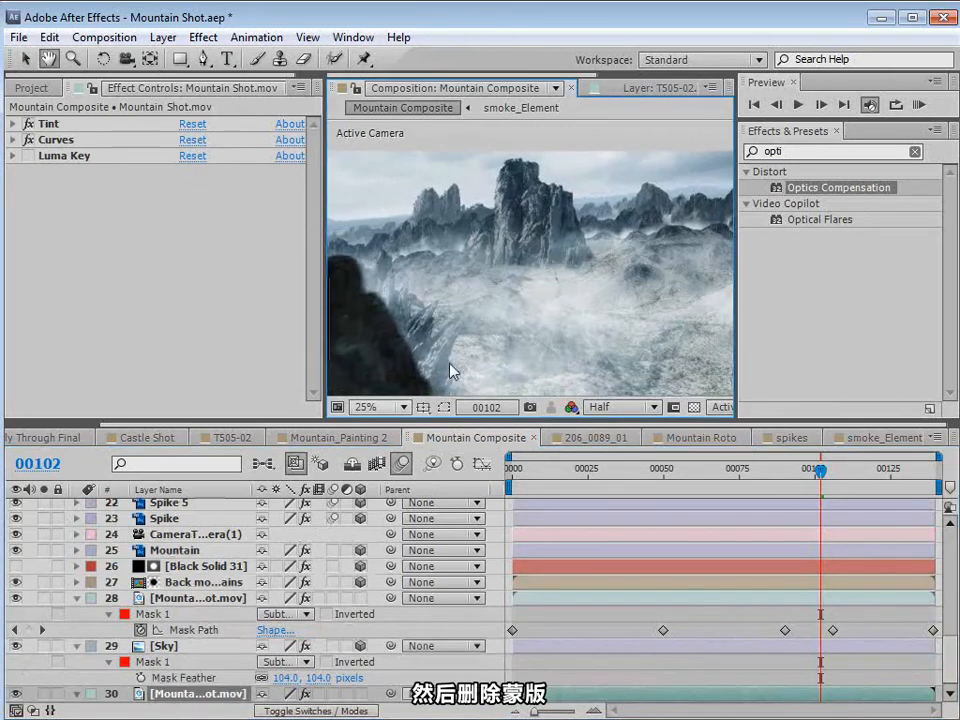
# - Solo the bottom Mountain Shot.mov copy together with the Sky layer to examine how they blend at the horizon
pyautogui.click(44, 693)
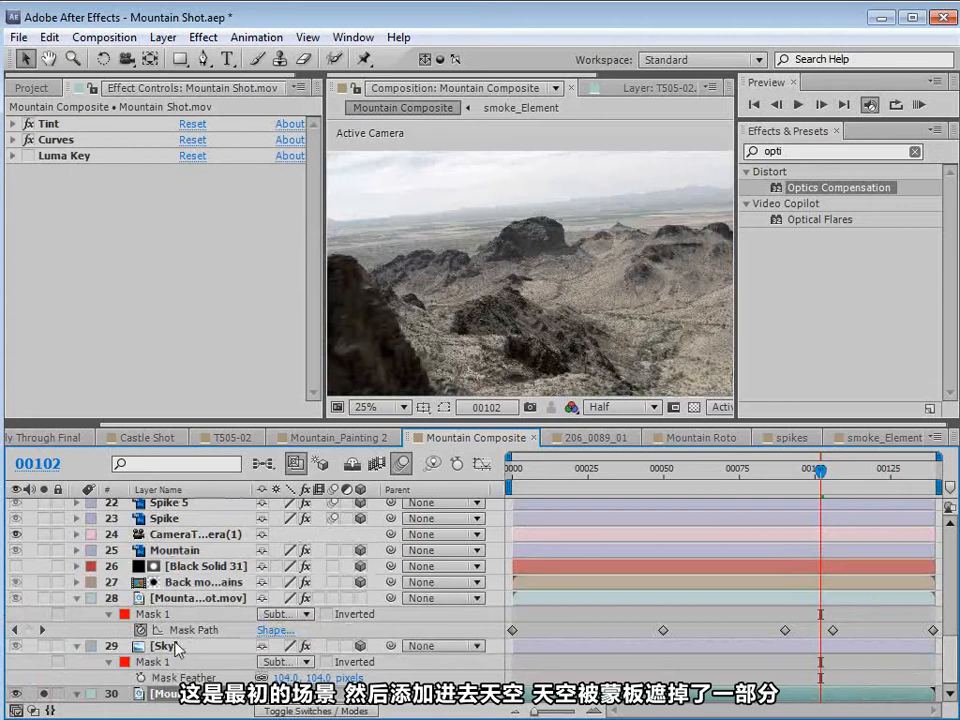
pyautogui.click(172, 646)
pyautogui.click(44, 646)
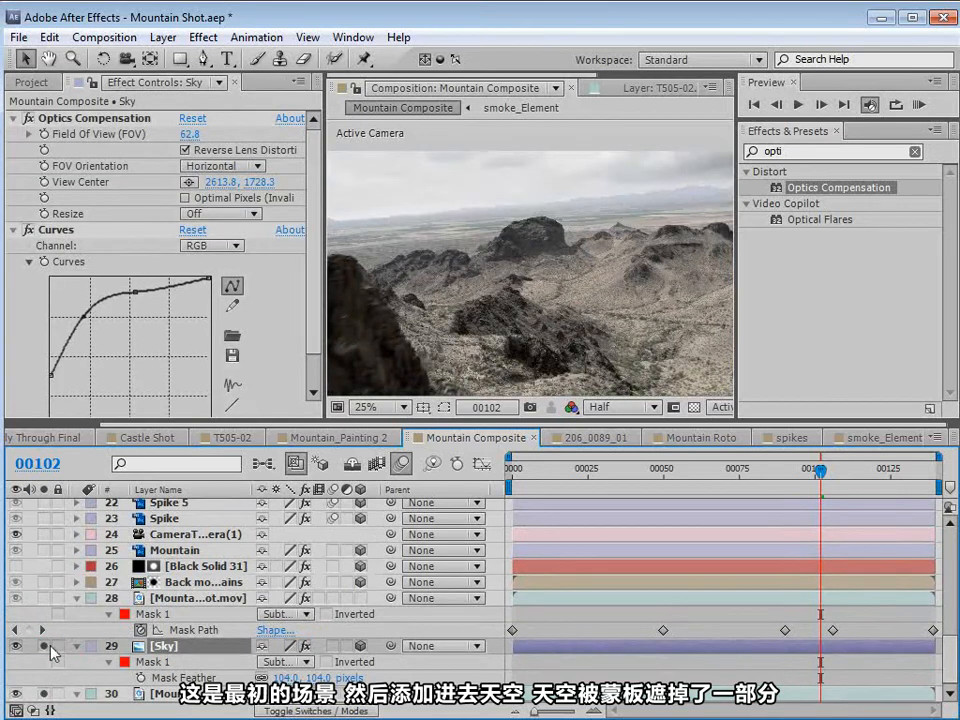
# - Compare the horizon with and without the bottom Mountain Shot.mov copy beneath the Sky, and return to the full composite
pyautogui.click(44, 693)
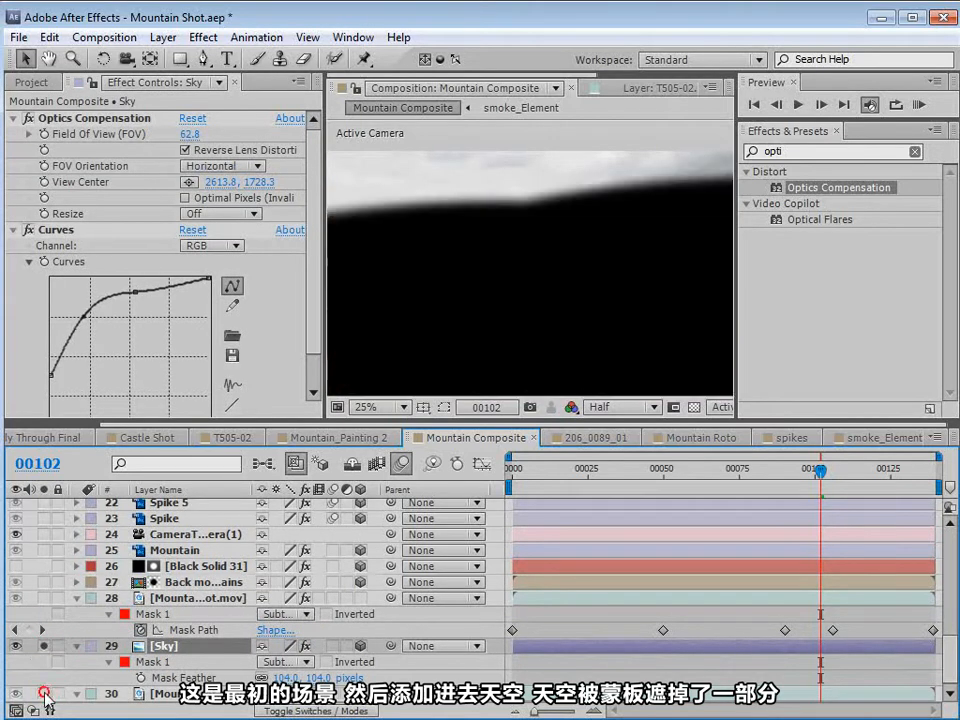
pyautogui.click(44, 693)
pyautogui.press('t')
pyautogui.moveTo(268, 693)
pyautogui.mouseDown()
pyautogui.moveTo(207, 690)
pyautogui.moveTo(268, 692)
pyautogui.mouseUp()
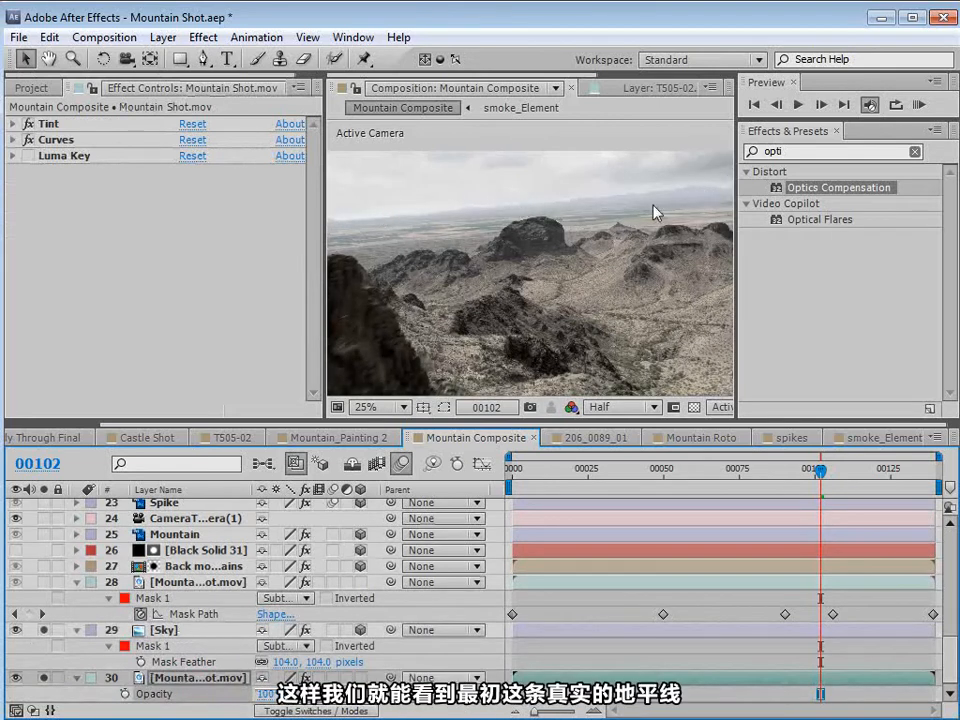
pyautogui.click(41, 584)
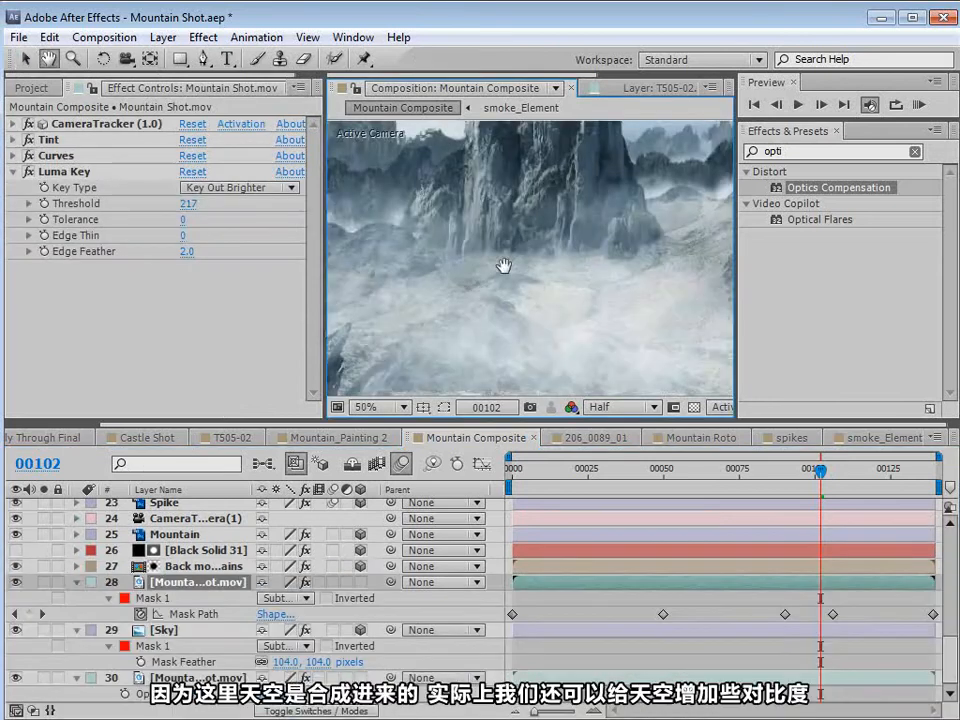
# - Add a second Curves effect to the Sky layer and pull its RGB midtones down to darken the clouds
pyautogui.click(164, 590)
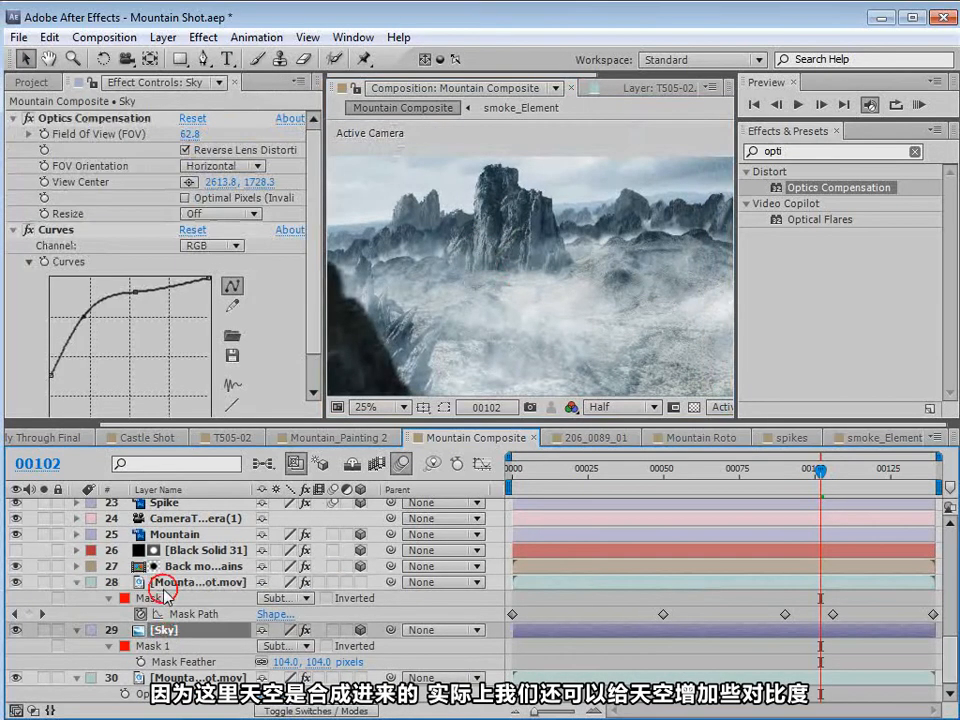
pyautogui.click(203, 37)
pyautogui.moveTo(368, 204)
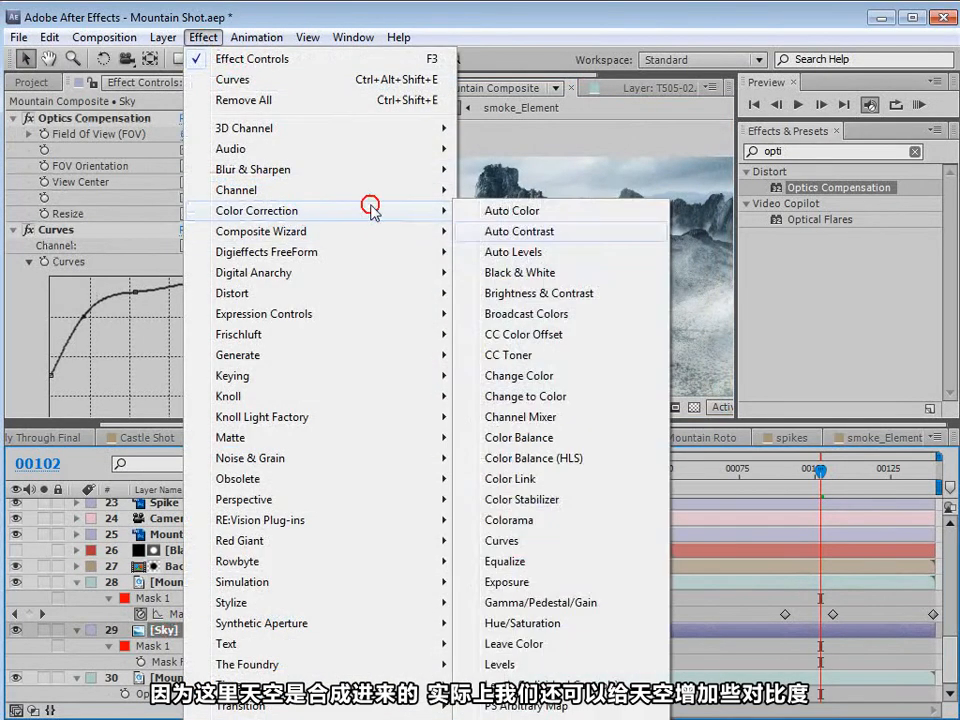
pyautogui.click(502, 540)
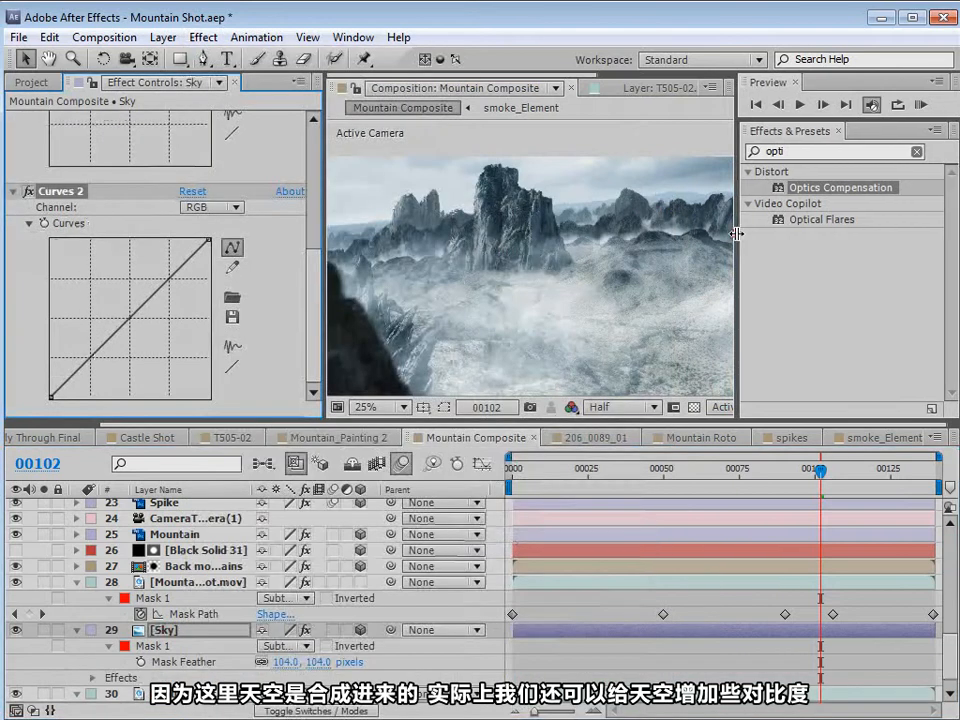
pyautogui.moveTo(739, 250); pyautogui.dragTo(858, 250)
pyautogui.scroll(1, 596, 251)
pyautogui.moveTo(611, 294); pyautogui.dragTo(521, 306)
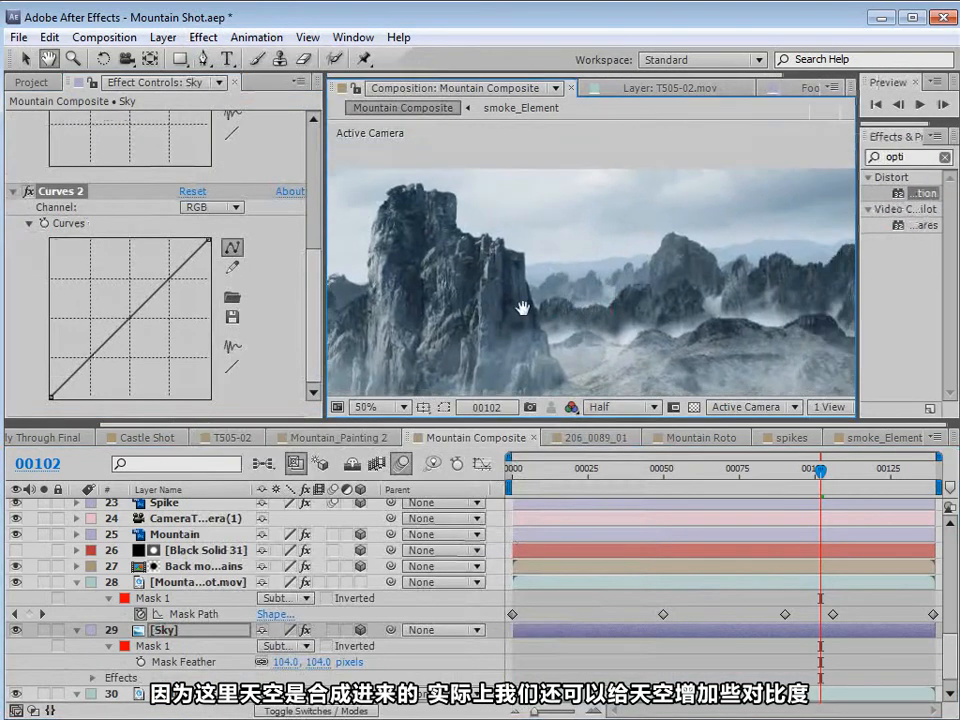
pyautogui.click(155, 321)
pyautogui.moveTo(157, 326); pyautogui.dragTo(162, 322)
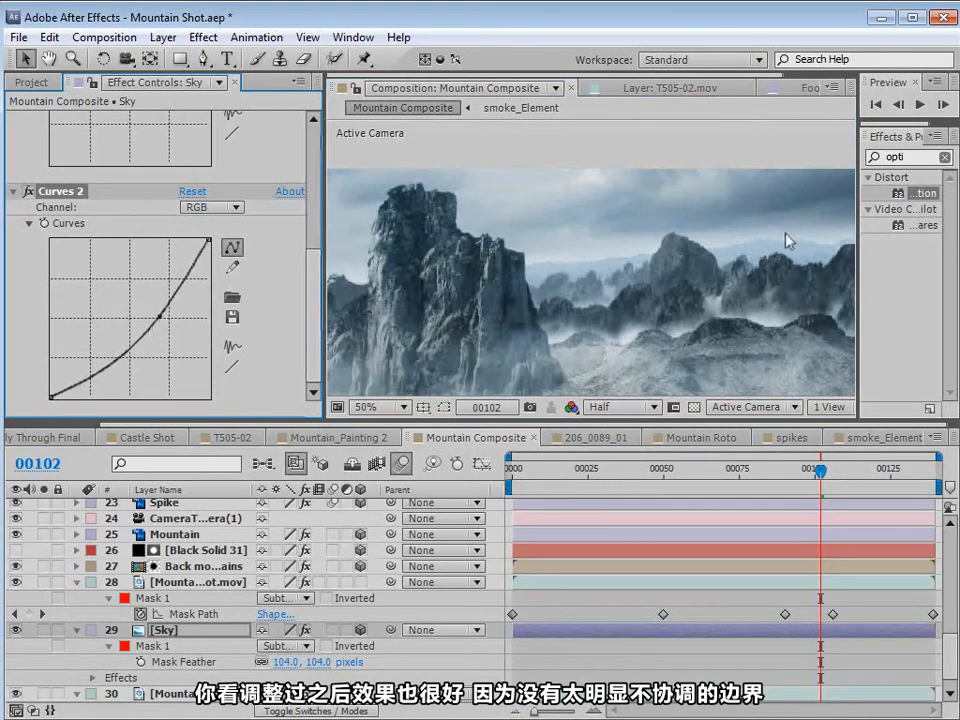
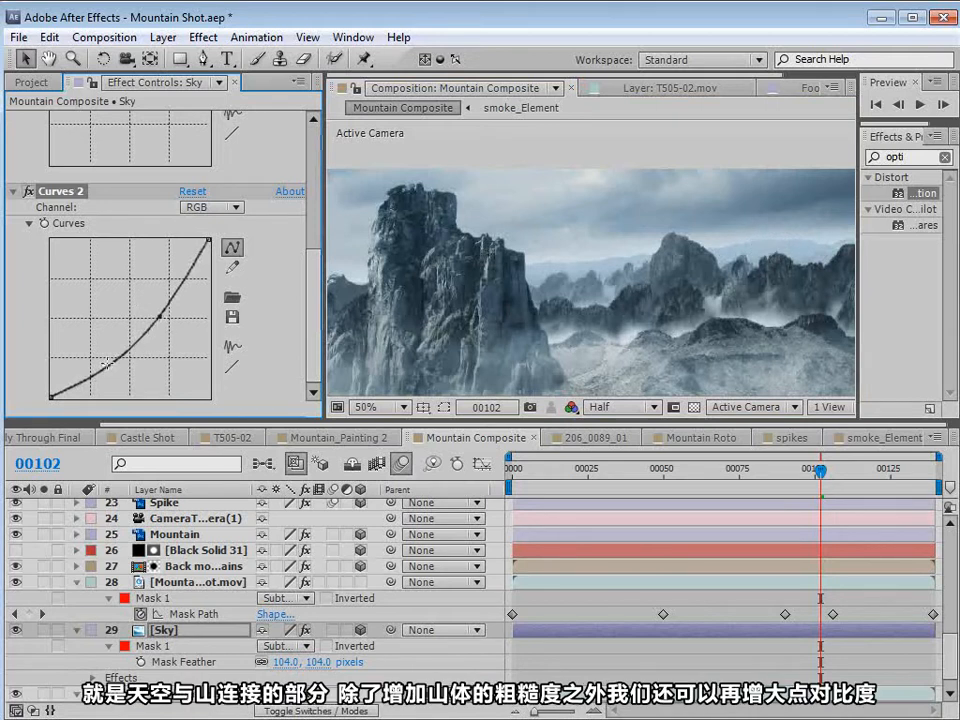
# - Increase the Sky's contrast in Curves 2 by pulling the shadows down and raising the upper midtones
pyautogui.moveTo(107, 365); pyautogui.dragTo(127, 385)
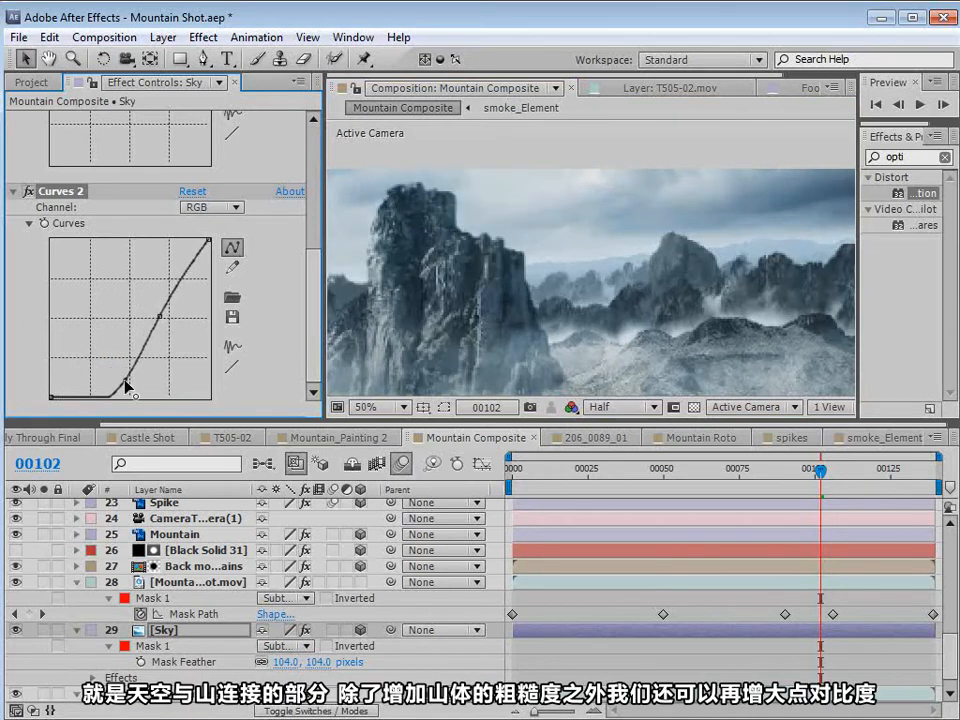
pyautogui.scroll(-2, 497, 323)
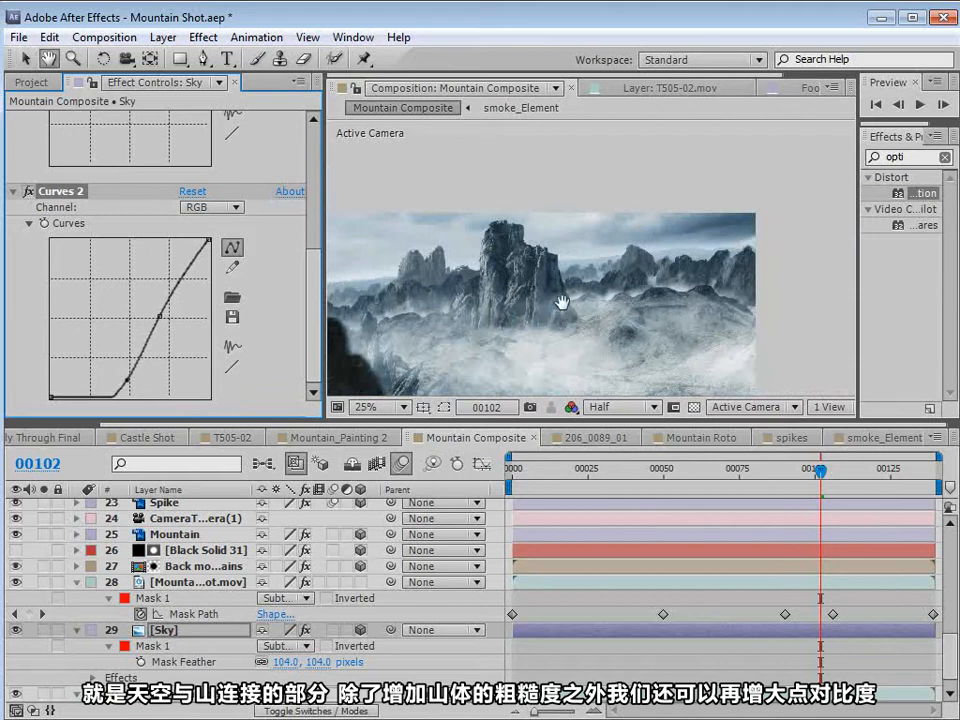
pyautogui.moveTo(561, 300); pyautogui.dragTo(634, 257)
pyautogui.moveTo(165, 320)
pyautogui.mouseDown()
pyautogui.moveTo(180, 325)
pyautogui.moveTo(163, 332)
pyautogui.moveTo(168, 304)
pyautogui.mouseUp()
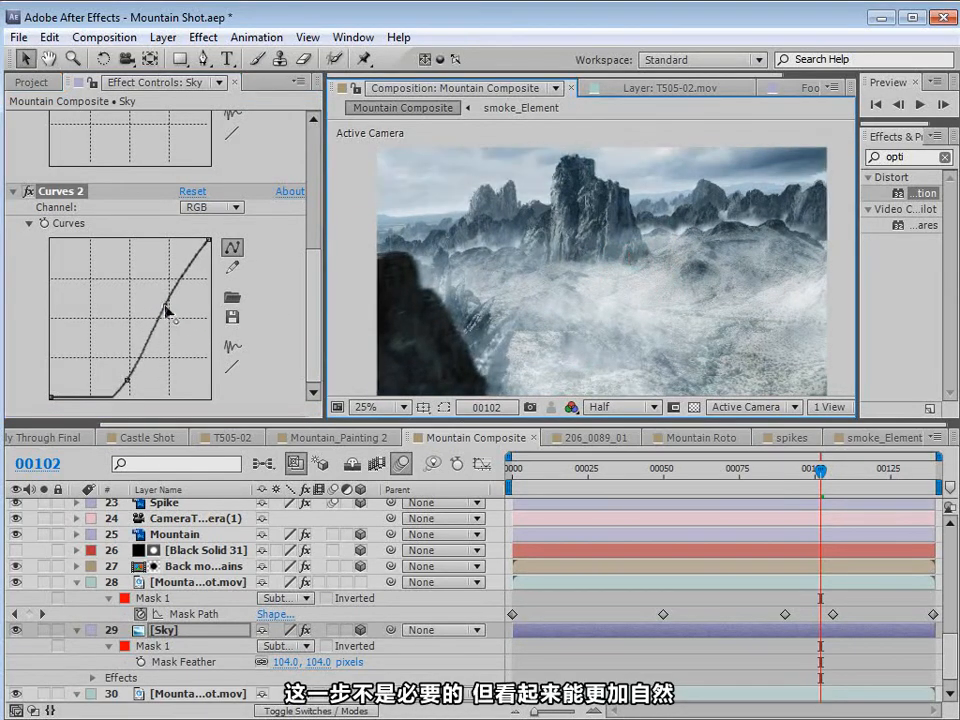
pyautogui.moveTo(127, 380)
pyautogui.mouseDown()
pyautogui.moveTo(114, 377)
pyautogui.moveTo(122, 388)
pyautogui.mouseUp()
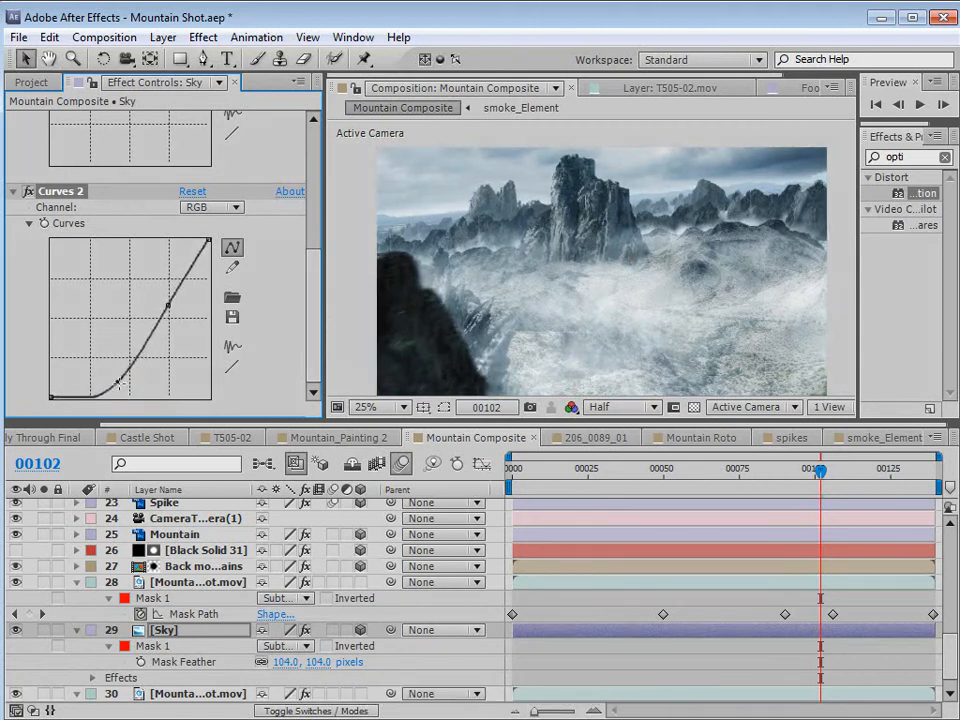
pyautogui.click(796, 470)
pyautogui.moveTo(796, 472); pyautogui.dragTo(711, 475)
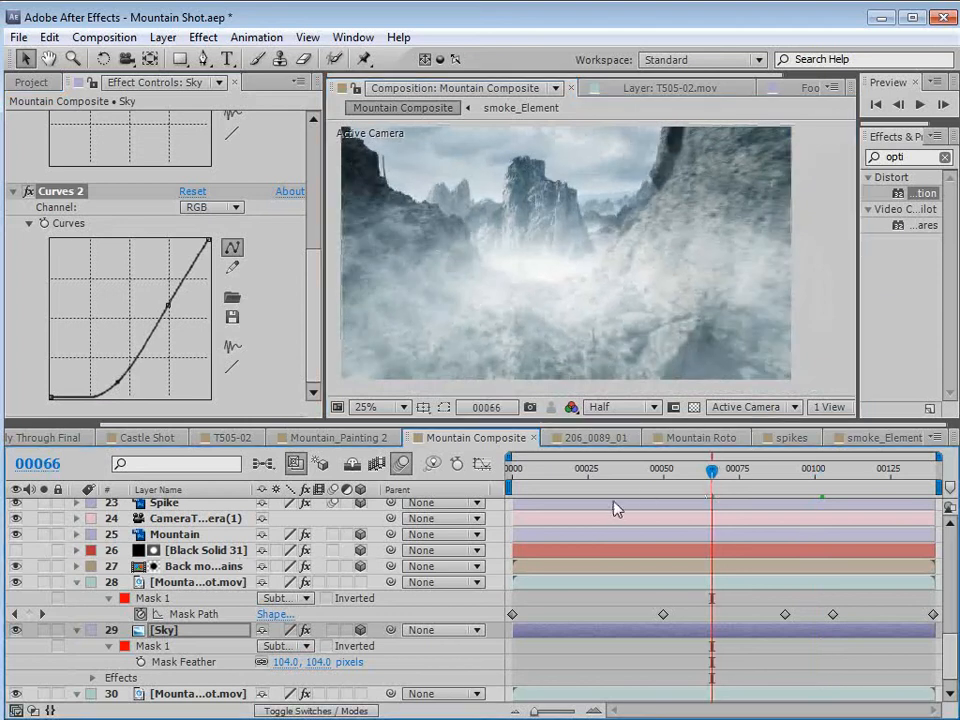
pyautogui.moveTo(697, 470); pyautogui.dragTo(801, 472)
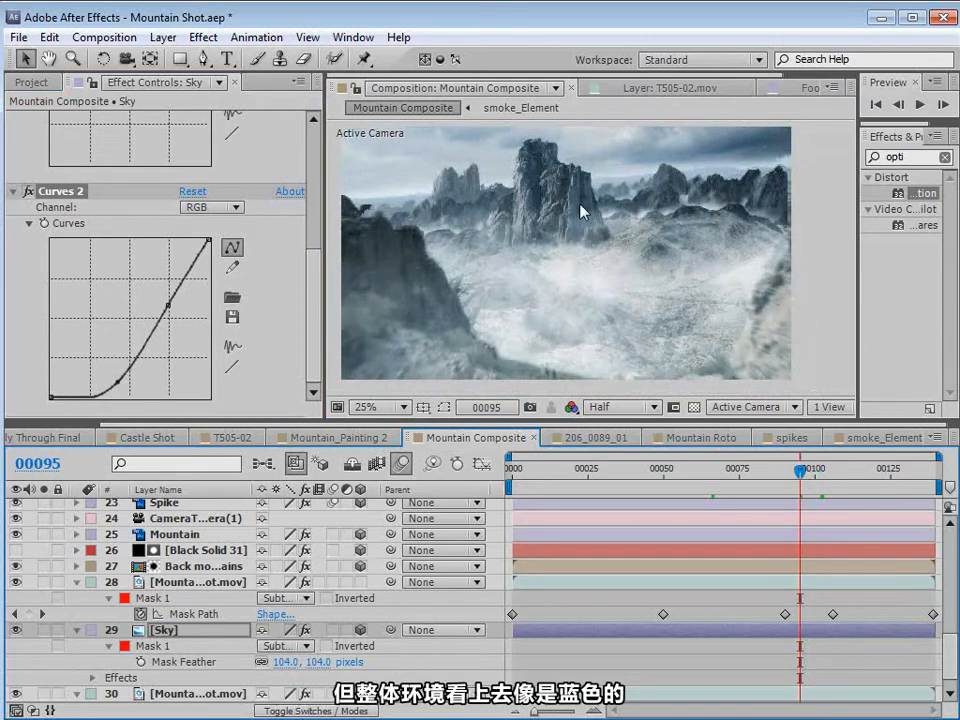
# - Apply a Fill effect to White Solid 15 in the smoke_Element composition and color it light blue B9D2F8
pyautogui.click(876, 437)
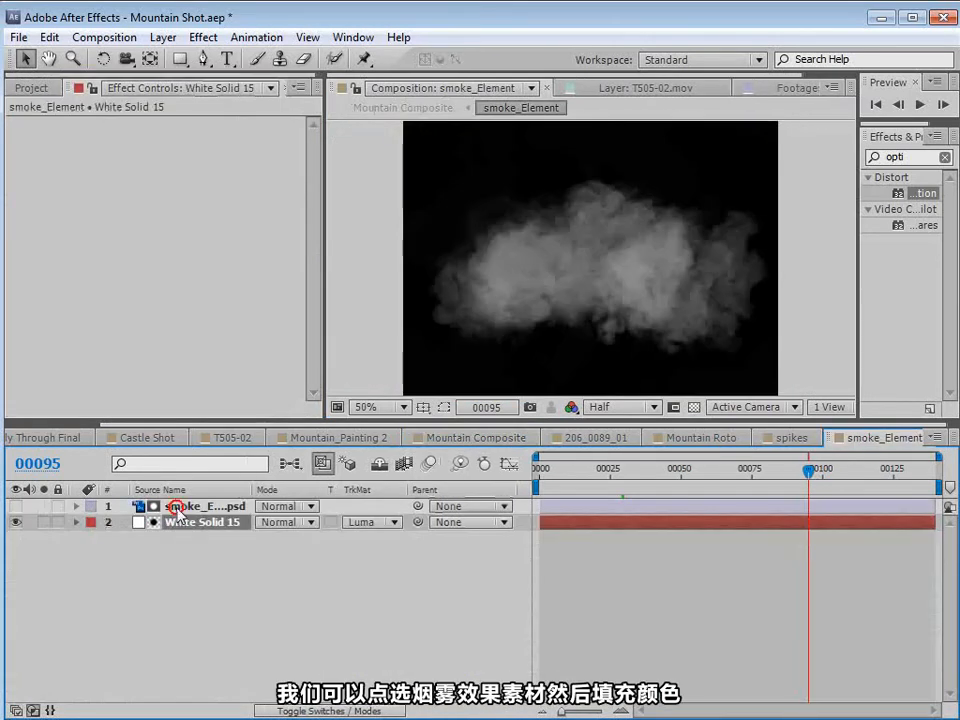
pyautogui.click(203, 37)
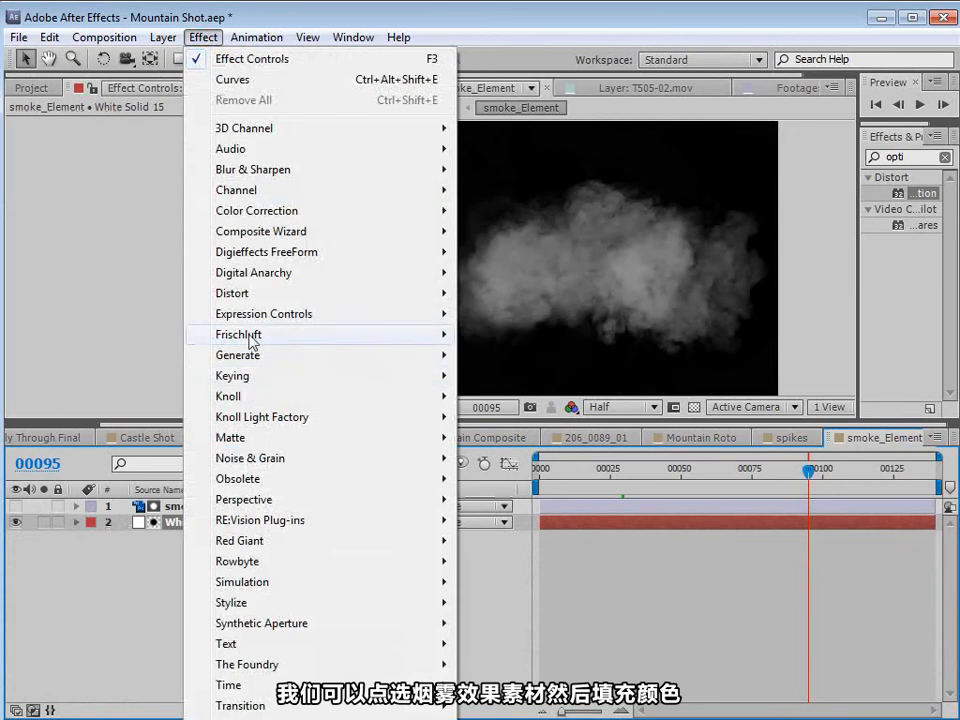
pyautogui.click(495, 642)
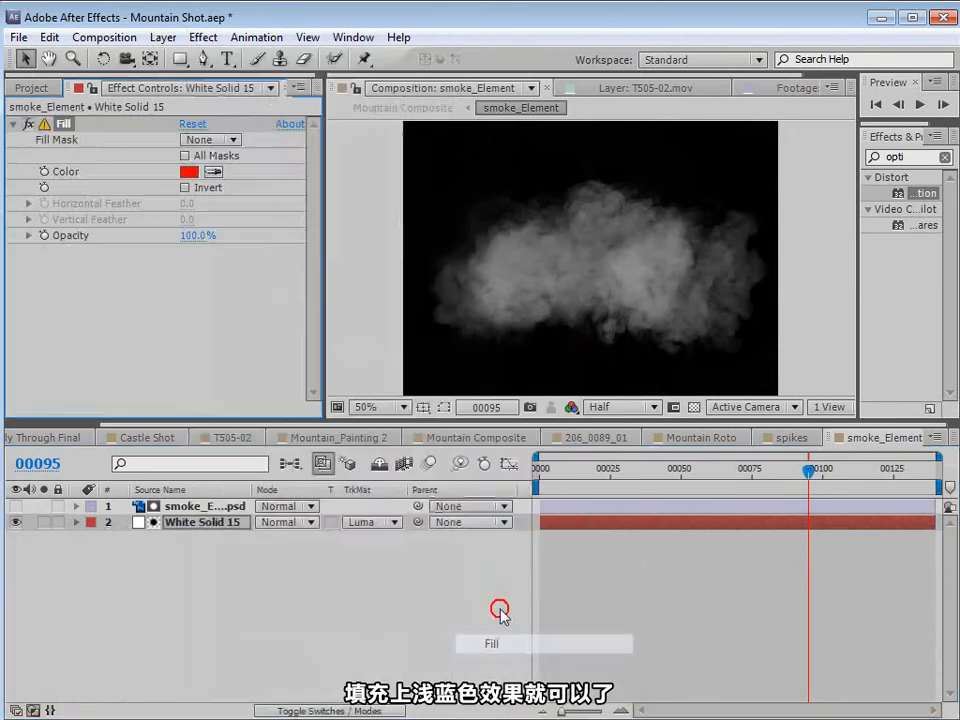
pyautogui.click(189, 172)
pyautogui.click(512, 442)
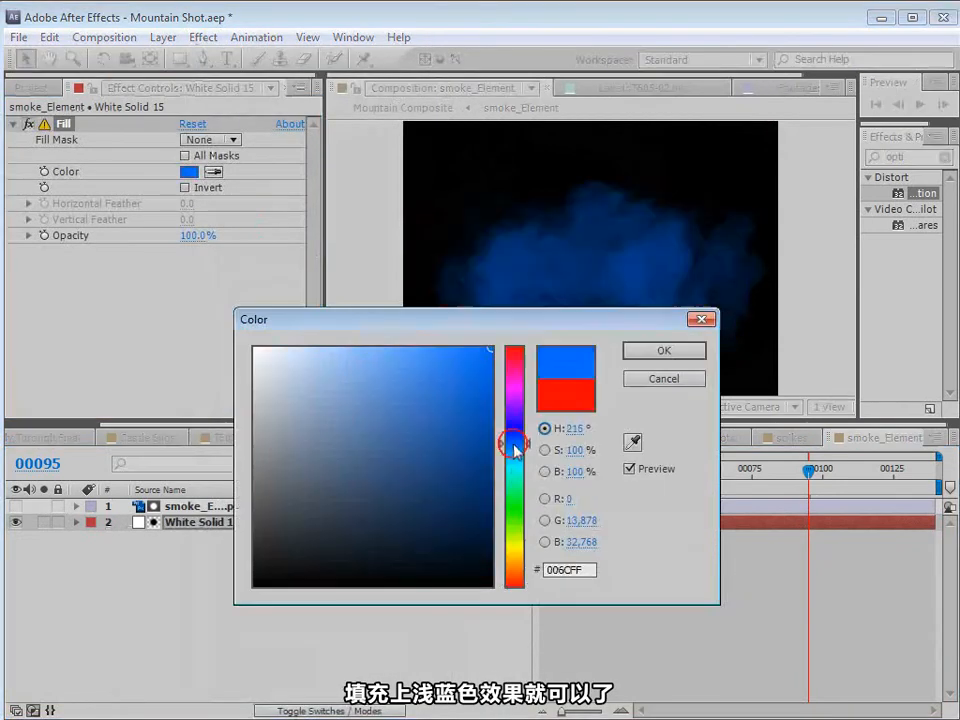
pyautogui.moveTo(283, 367)
pyautogui.mouseDown()
pyautogui.moveTo(291, 384)
pyautogui.moveTo(314, 353)
pyautogui.mouseUp()
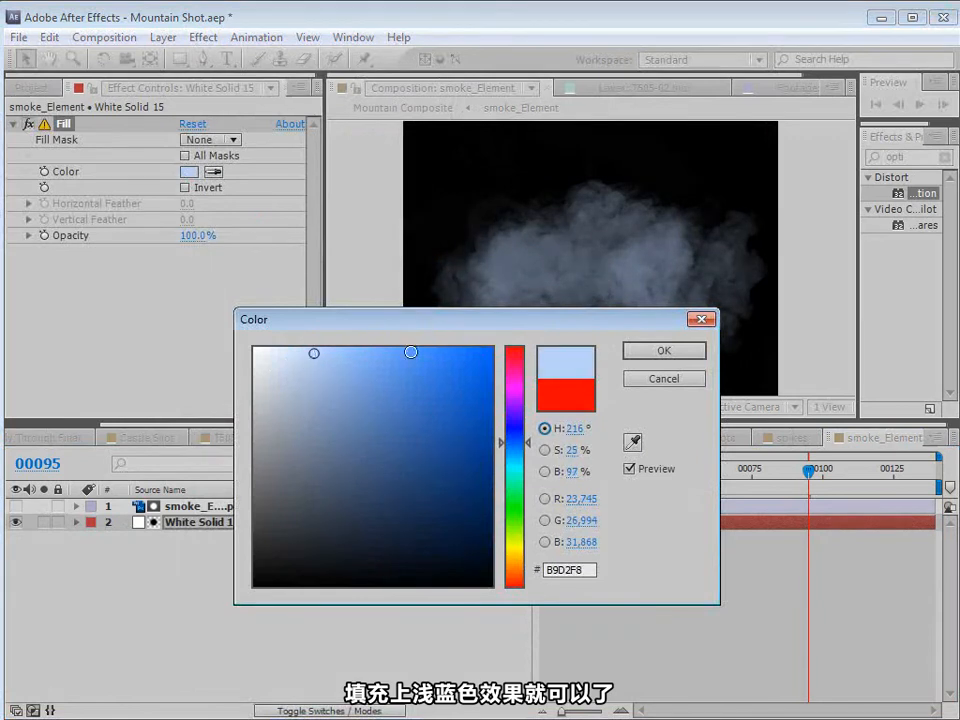
pyautogui.click(660, 352)
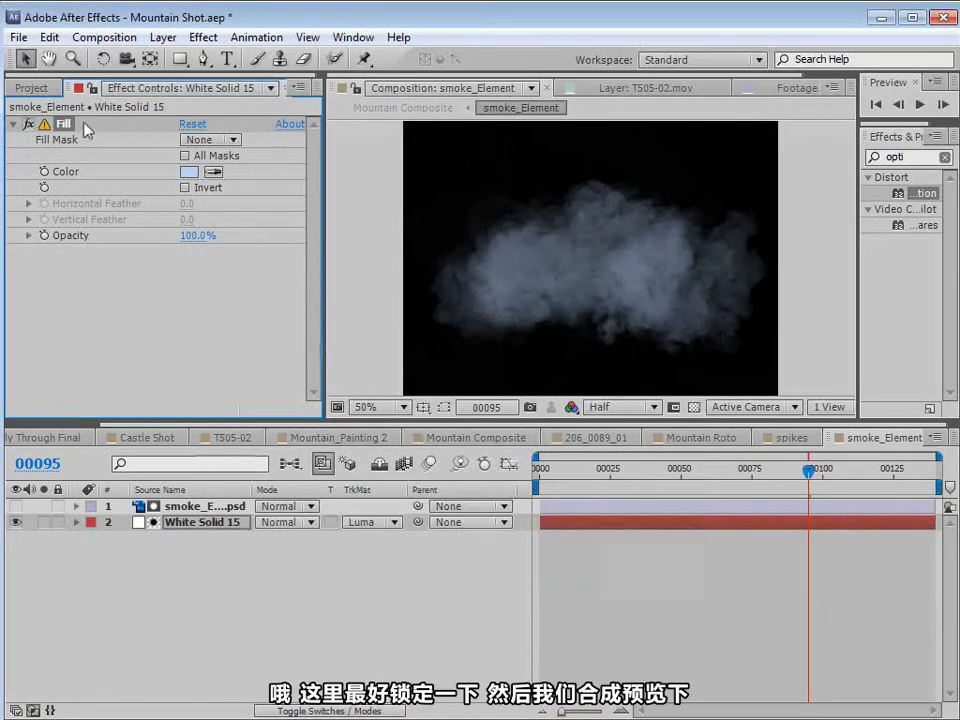
# - Lock White Solid 15's effect controls and, viewing Mountain Composite, soften the smoke's Fill color to pale blue E0E9F6
pyautogui.click(93, 89)
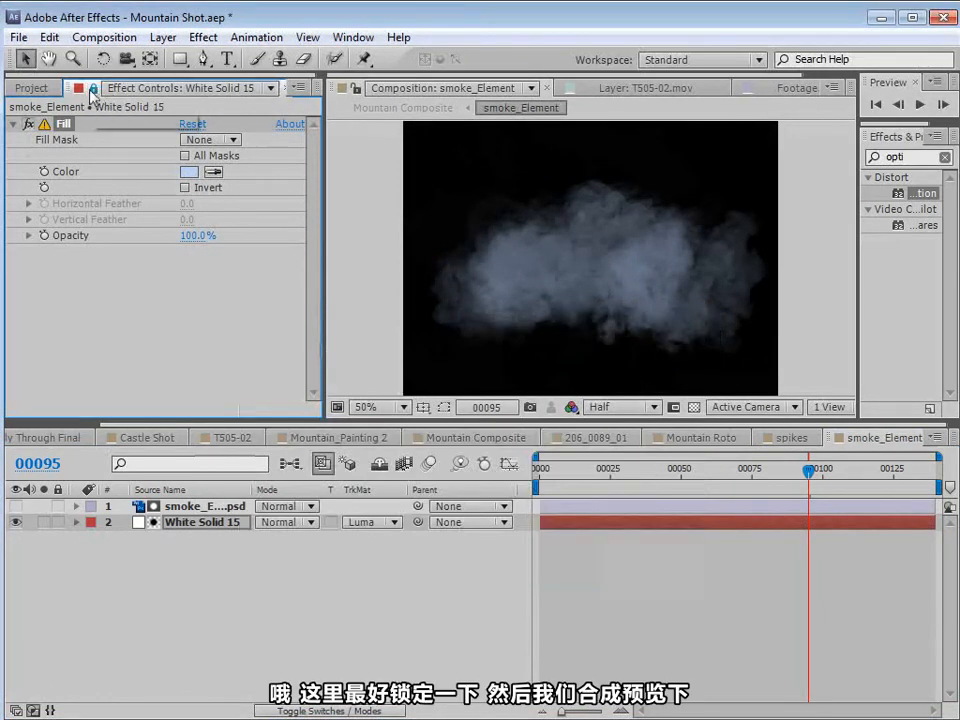
pyautogui.click(476, 437)
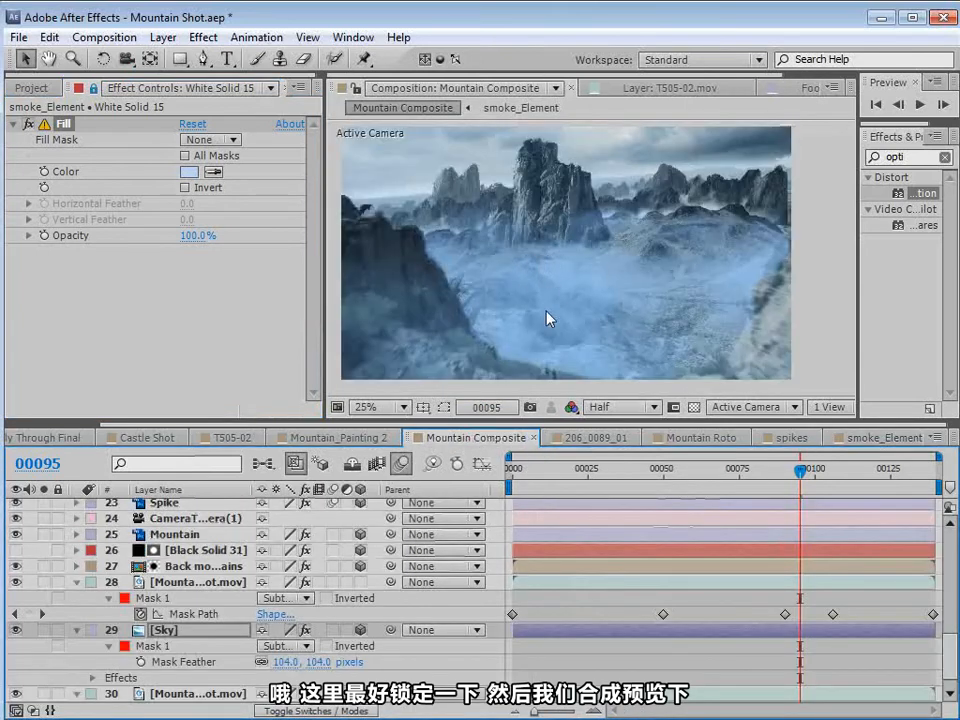
pyautogui.click(193, 172)
pyautogui.click(281, 355)
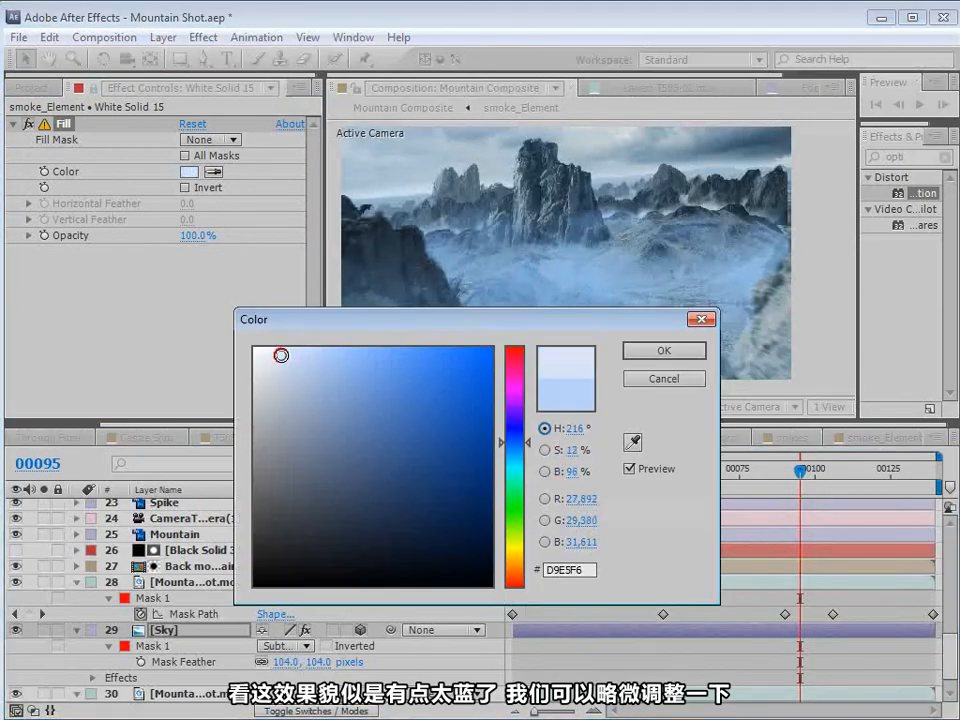
pyautogui.click(668, 350)
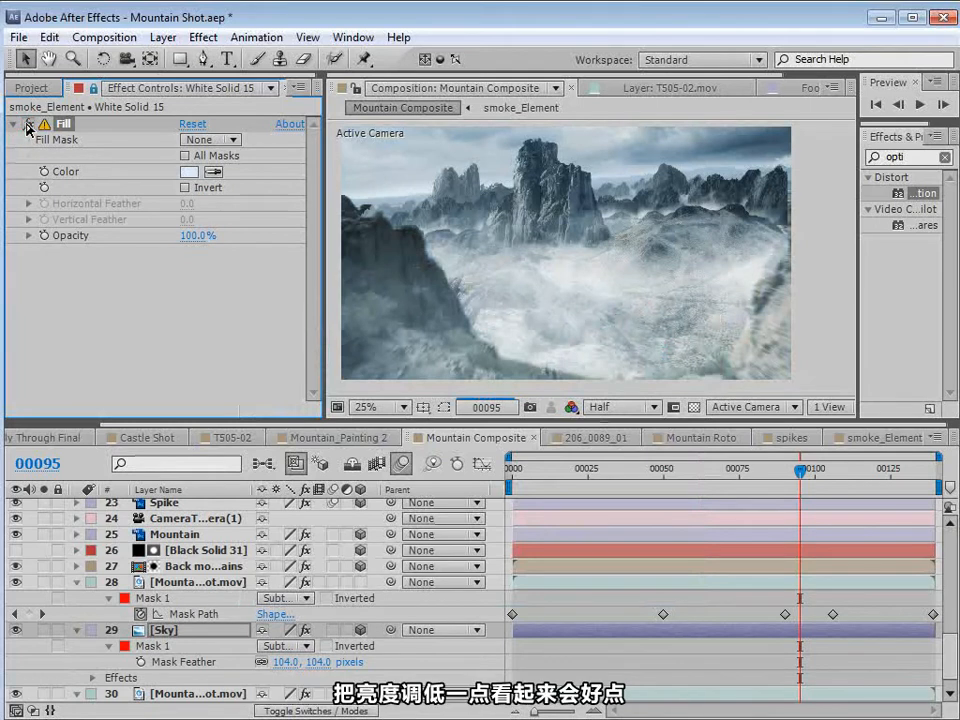
# - Refine the smoke's Fill color to a slightly darker, greener pale blue, DBE8F2
pyautogui.click(188, 173)
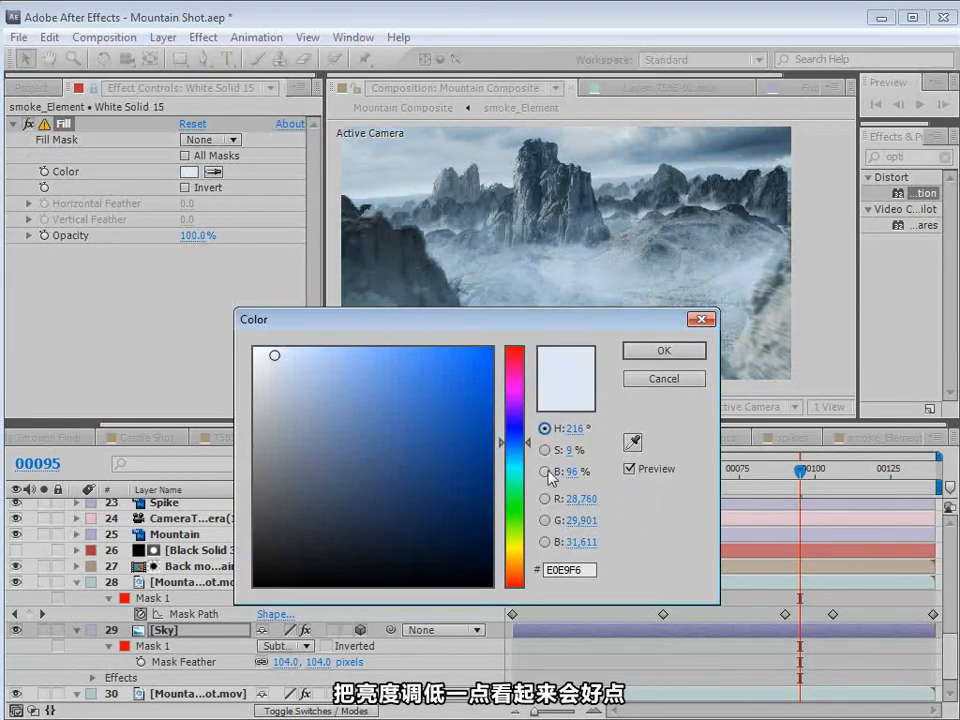
pyautogui.click(664, 352)
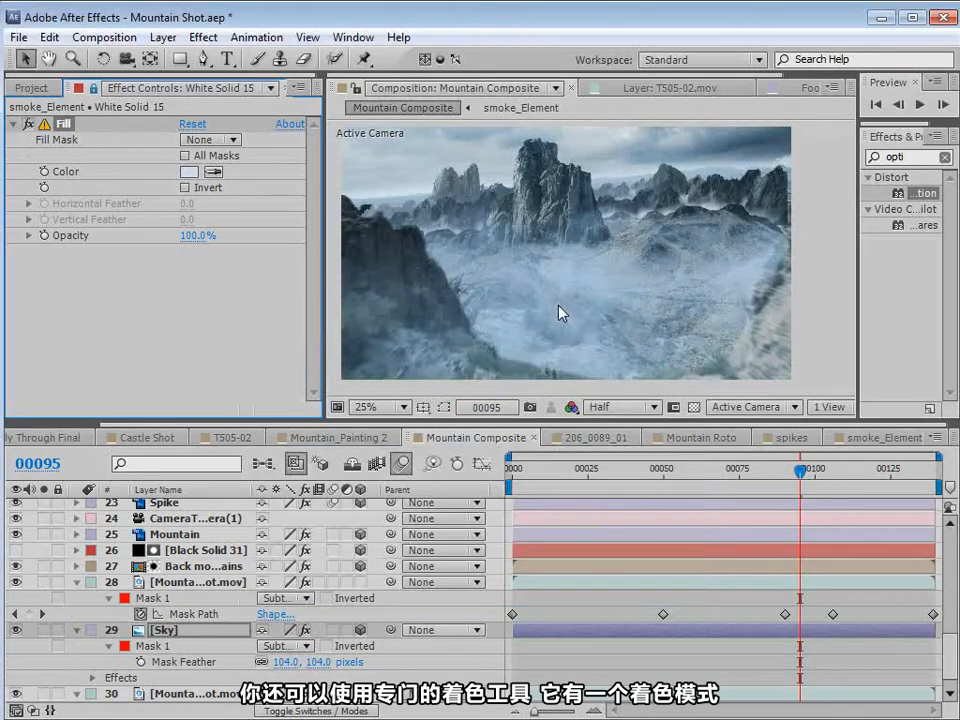
pyautogui.click(186, 173)
pyautogui.click(275, 359)
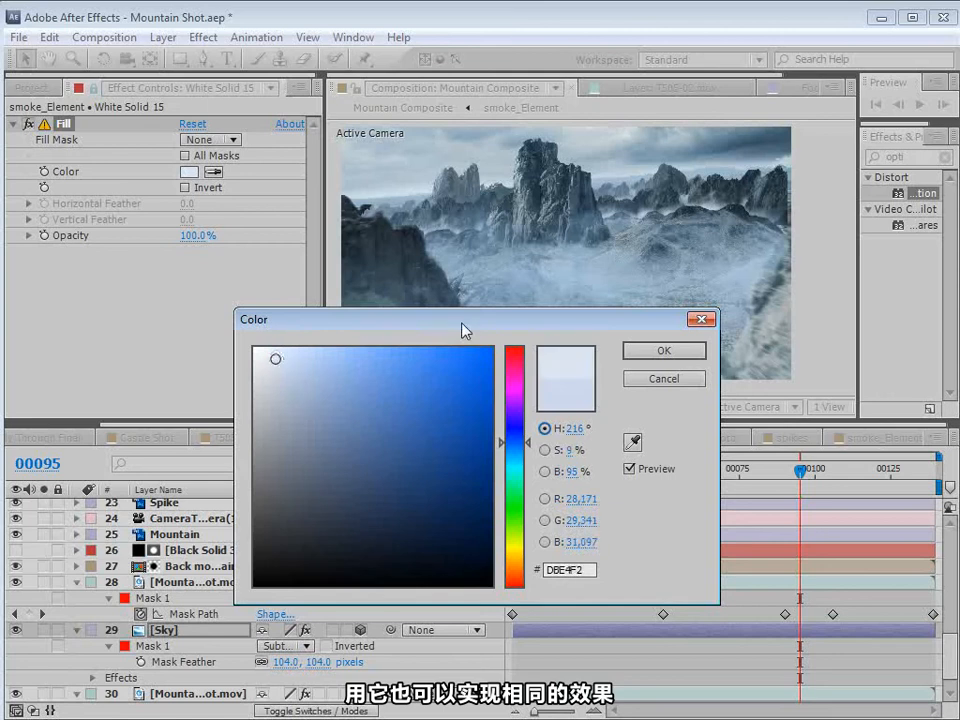
pyautogui.click(665, 350)
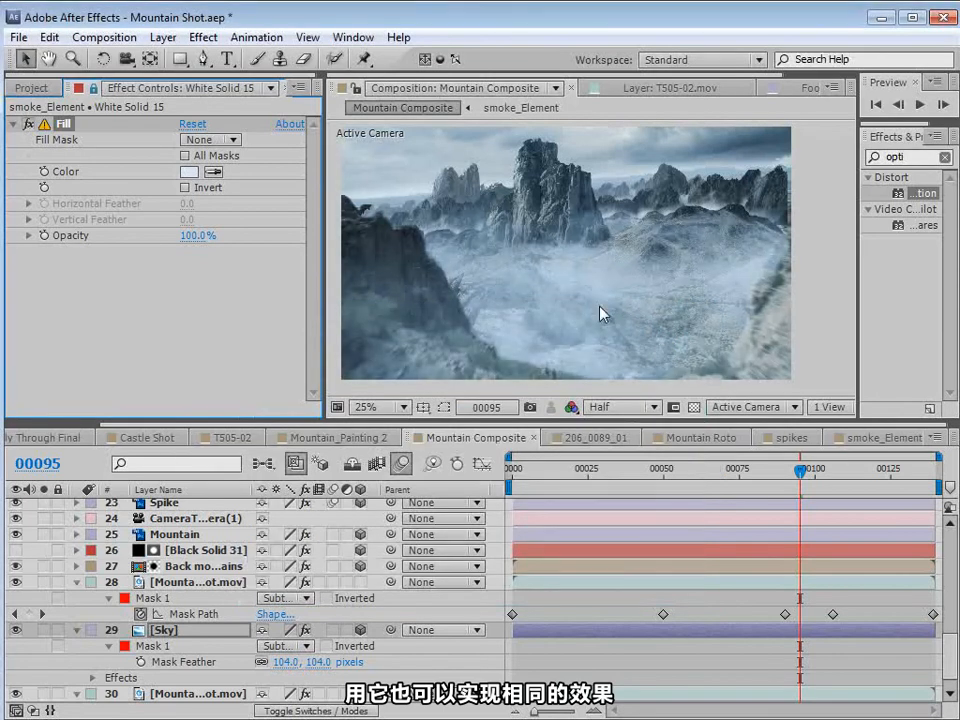
pyautogui.click(188, 171)
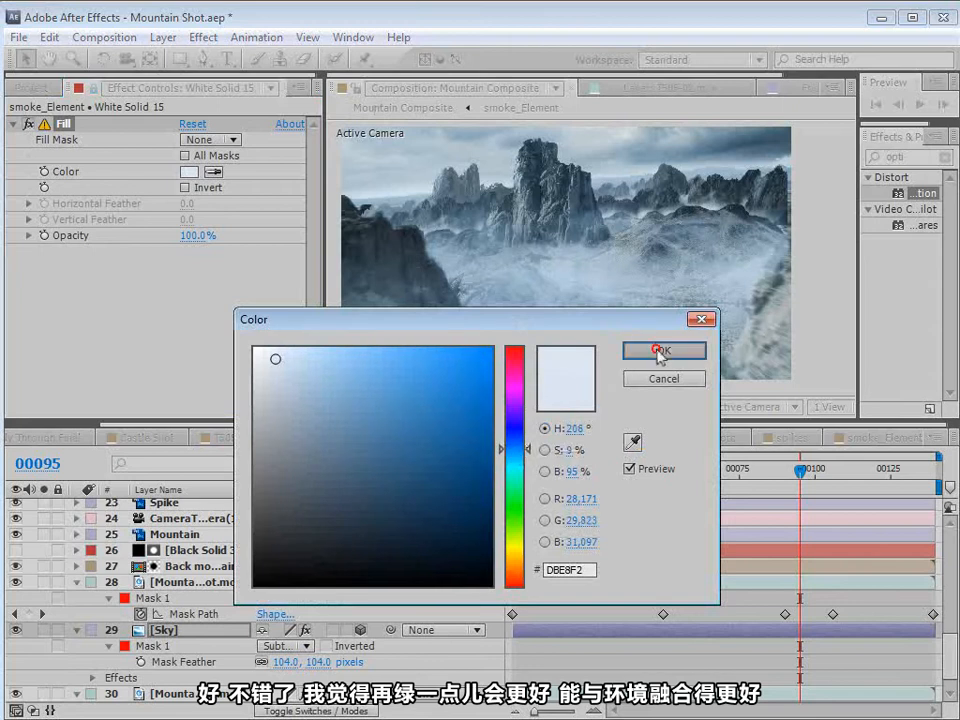
pyautogui.click(660, 350)
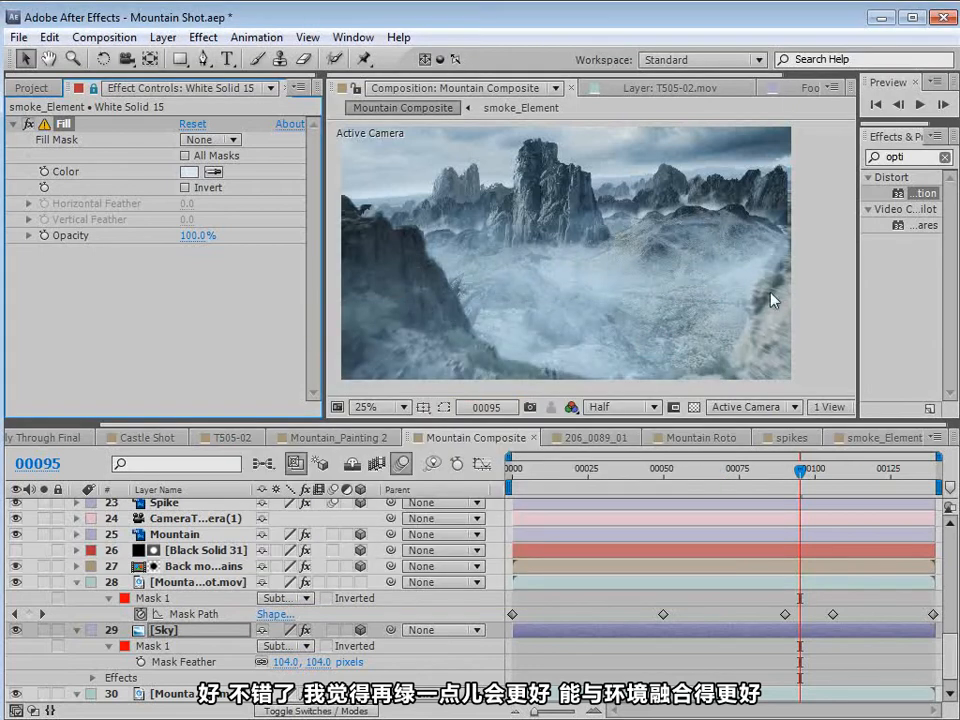
# - Start the work area at frame 56 and preview the mountain composite's playback to the end
pyautogui.moveTo(779, 471); pyautogui.dragTo(682, 481)
pyautogui.press('n')
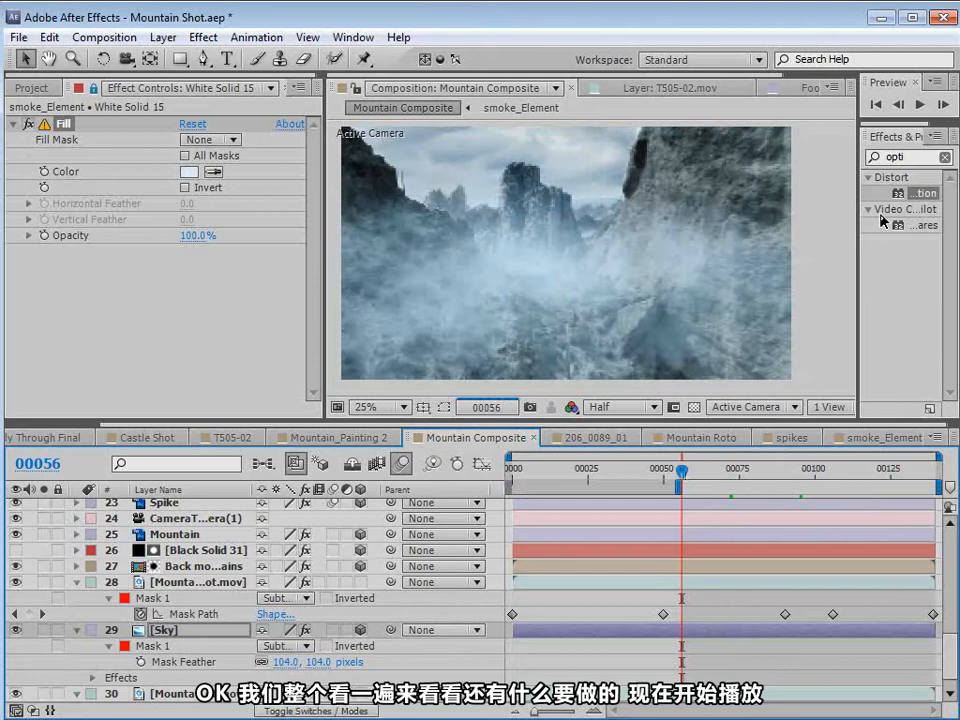
pyautogui.moveTo(914, 118); pyautogui.dragTo(914, 197)
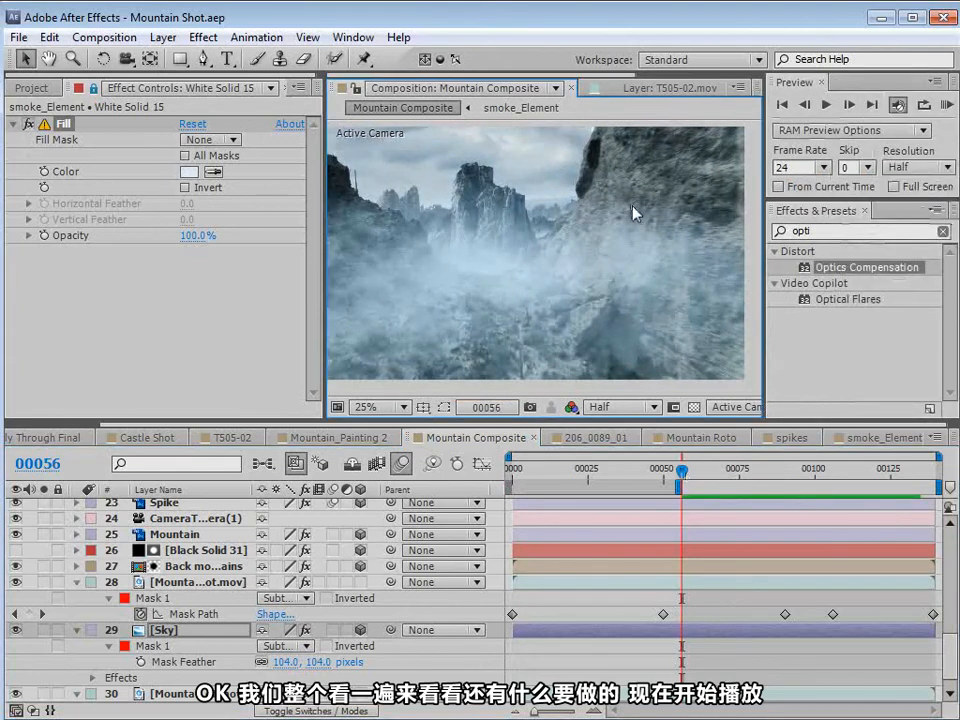
pyautogui.press('space')
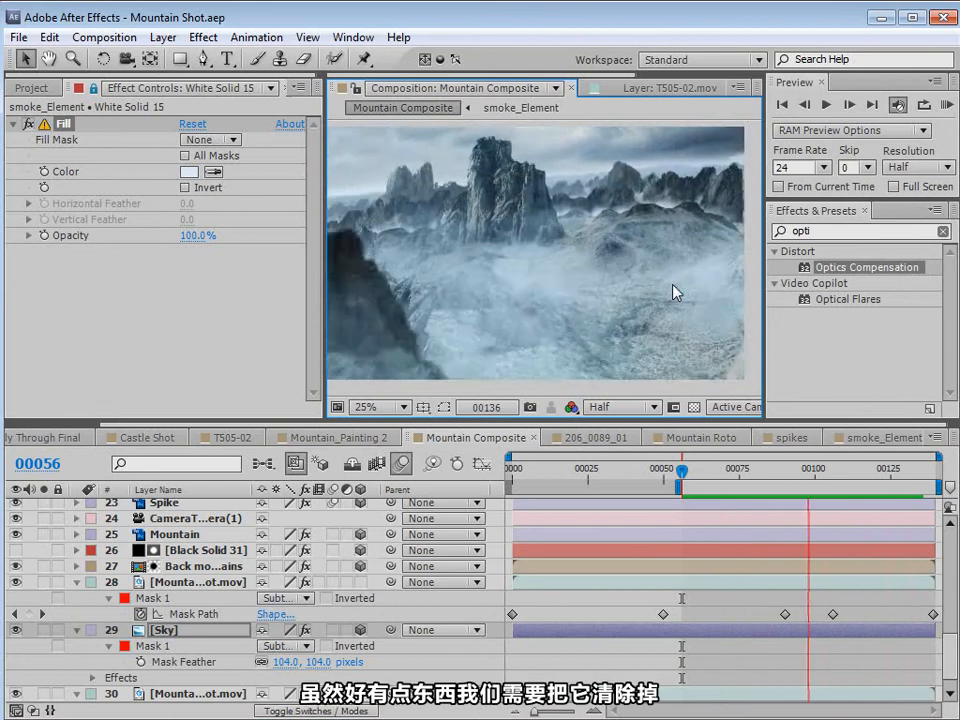
pyautogui.press('space')
pyautogui.moveTo(729, 476); pyautogui.dragTo(773, 470)
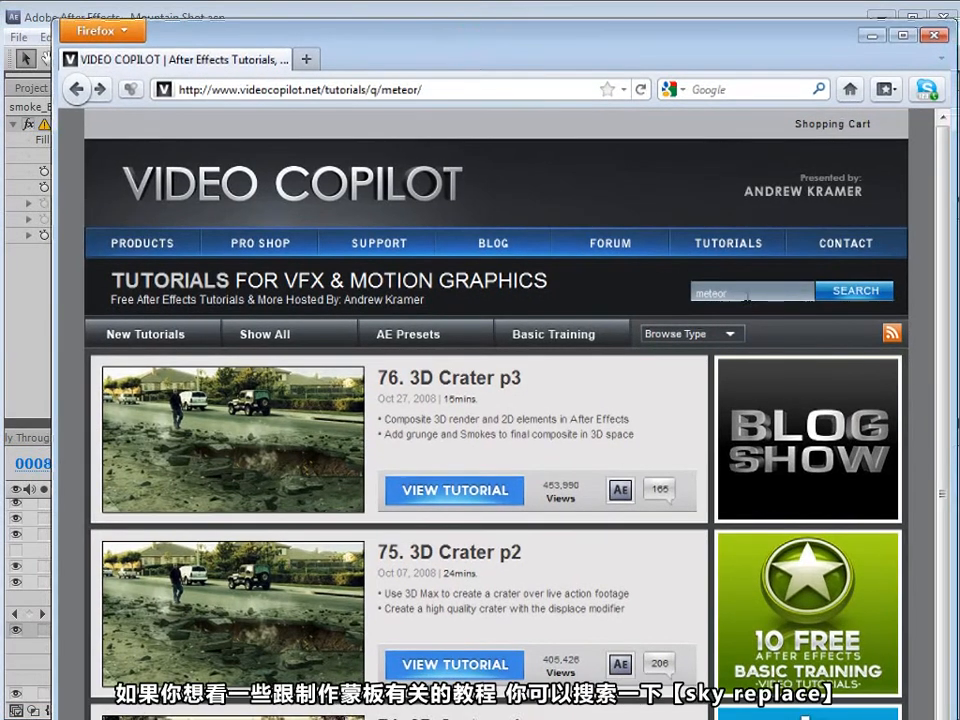
# - Search the Video Copilot tutorials for "sky replace" and look over the Advanced Sky Replacement entry
pyautogui.moveTo(748, 294); pyautogui.dragTo(670, 290)
pyautogui.write('adva')
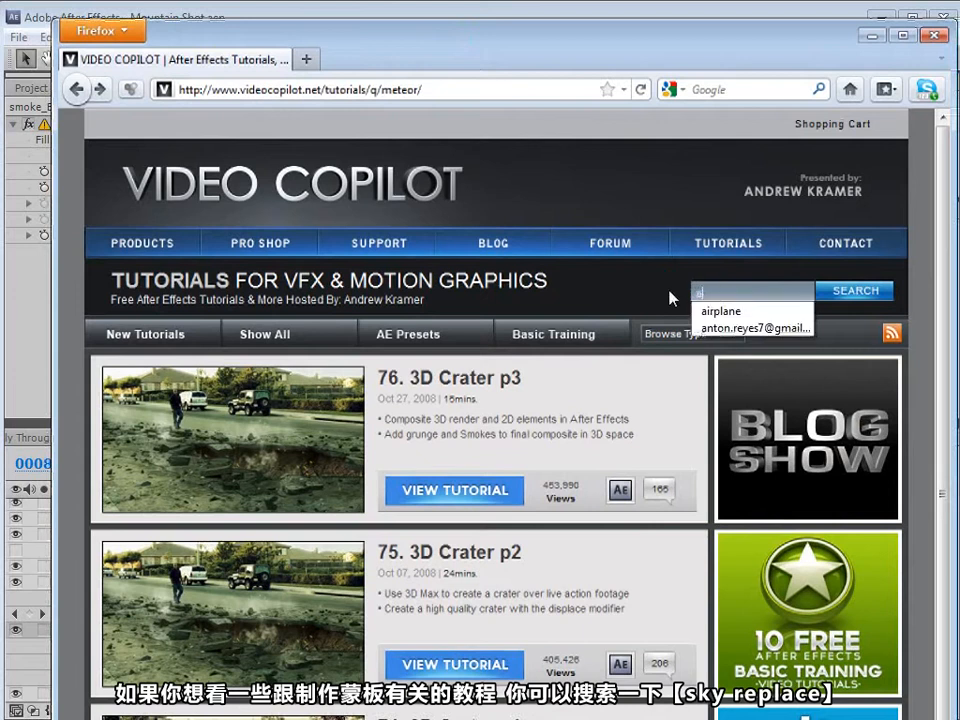
pyautogui.press('BackSpace')
pyautogui.press('BackSpace')
pyautogui.press('BackSpace')
pyautogui.press('BackSpace')
pyautogui.write('sk')
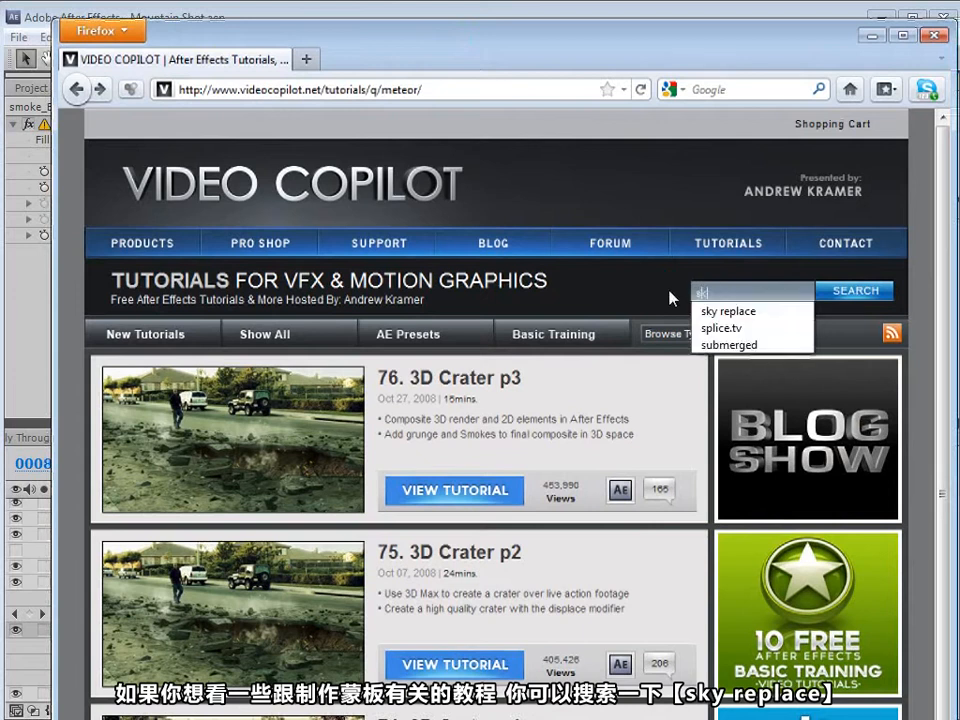
pyautogui.write('y replace')
pyautogui.press('Return')
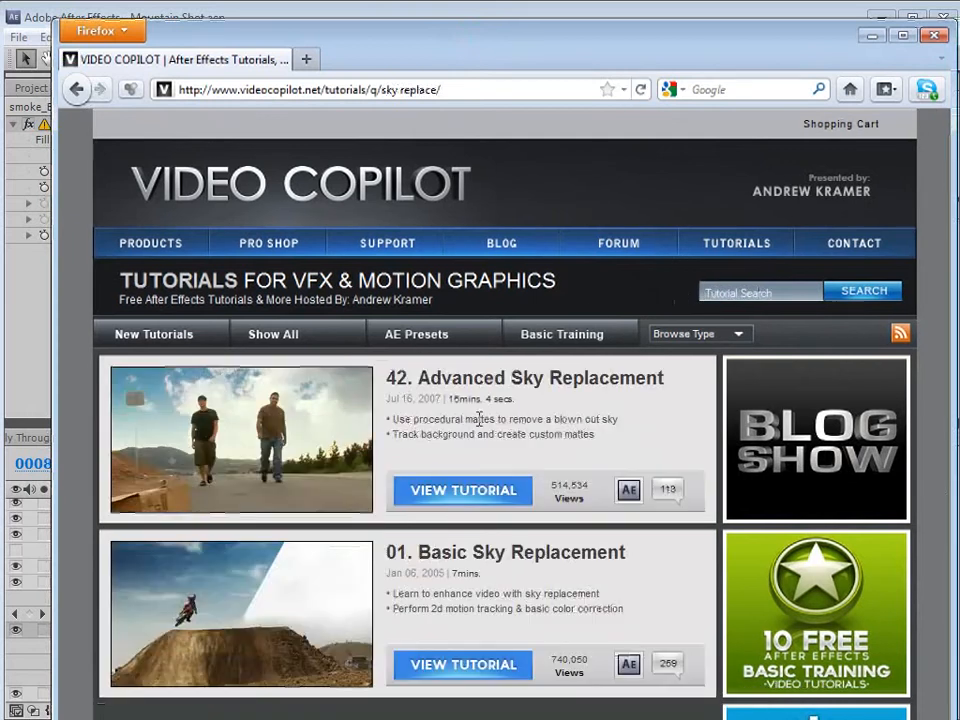
pyautogui.moveTo(285, 415)
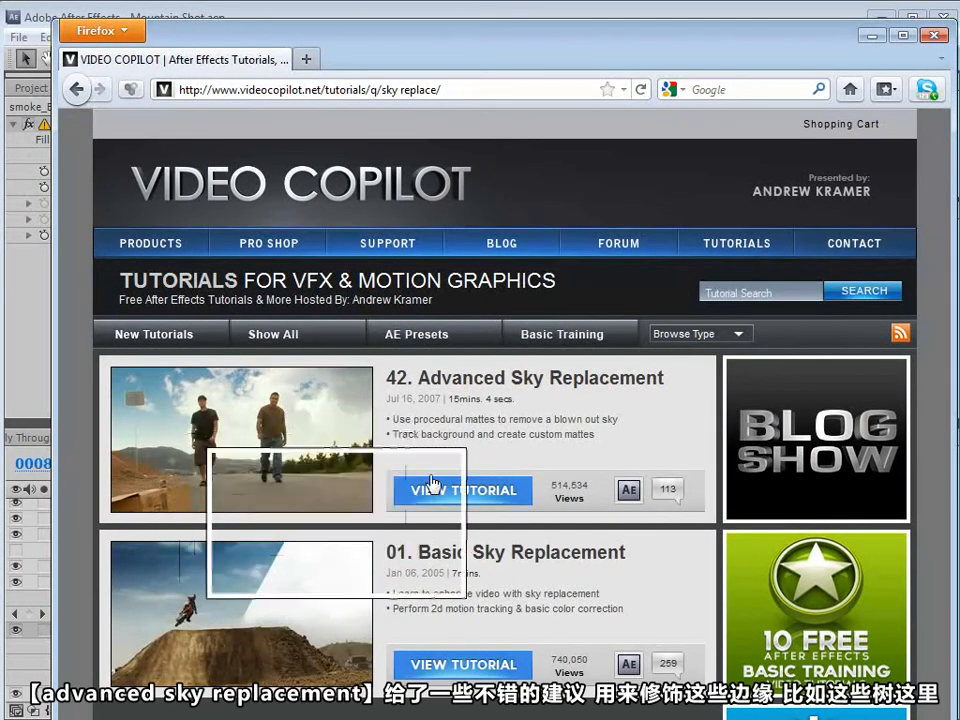
pyautogui.moveTo(370, 455)
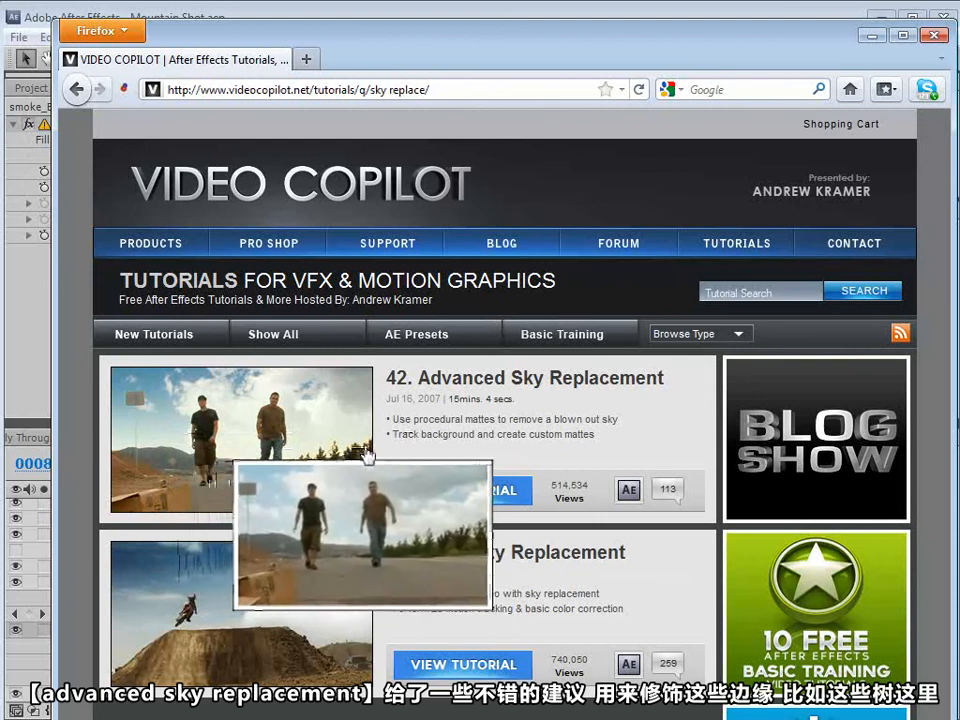
pyautogui.moveTo(460, 433); pyautogui.dragTo(451, 421)
pyautogui.click(461, 429)
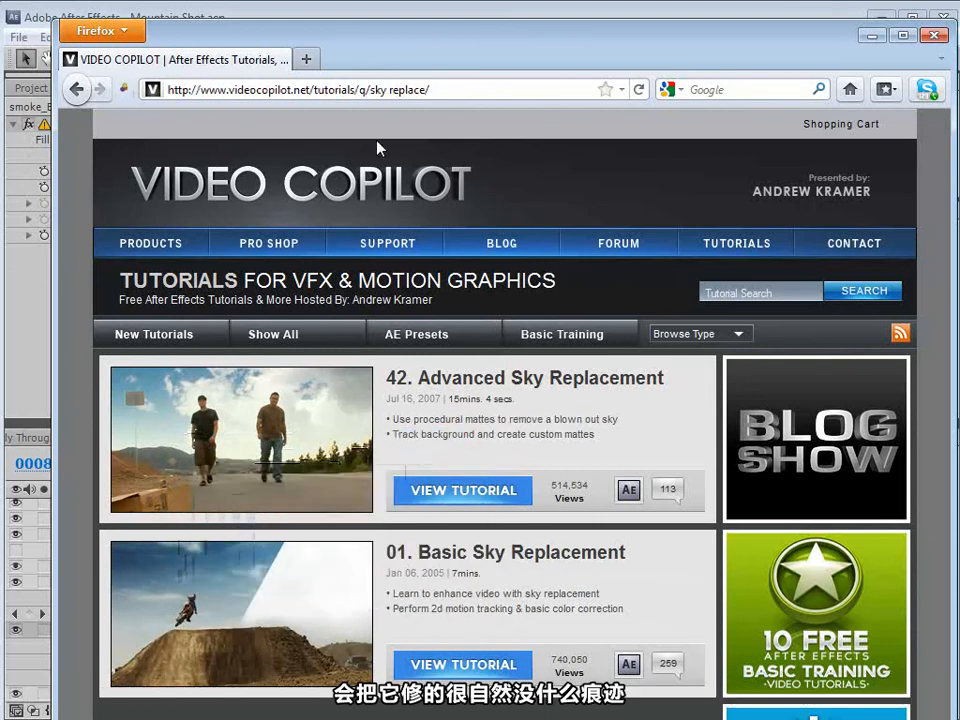
# - Switch back to After Effects, move to frame 90 and examine the central mountain and surrounding matte edges in Mountain Composite
pyautogui.click(354, 11)
pyautogui.moveTo(753, 471); pyautogui.dragTo(785, 474)
pyautogui.scroll(1, 557, 232)
pyautogui.press('space')
pyautogui.moveTo(544, 267); pyautogui.dragTo(583, 330)
pyautogui.scroll(1, 609, 267)
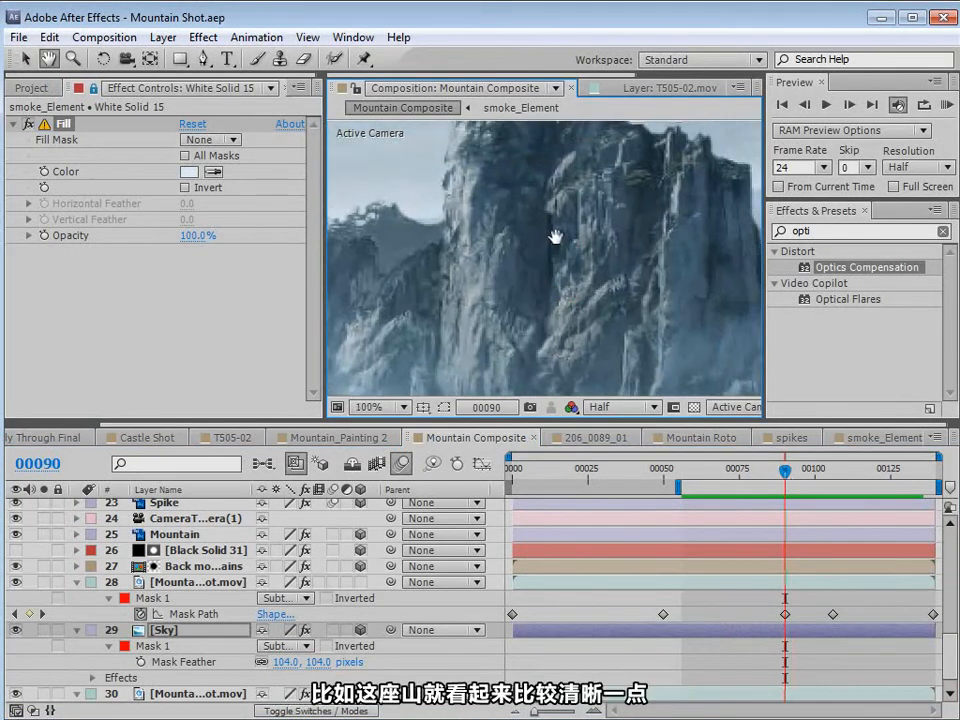
pyautogui.scroll(-1, 574, 279)
pyautogui.moveTo(574, 279); pyautogui.dragTo(497, 214)
pyautogui.scroll(-1, 527, 232)
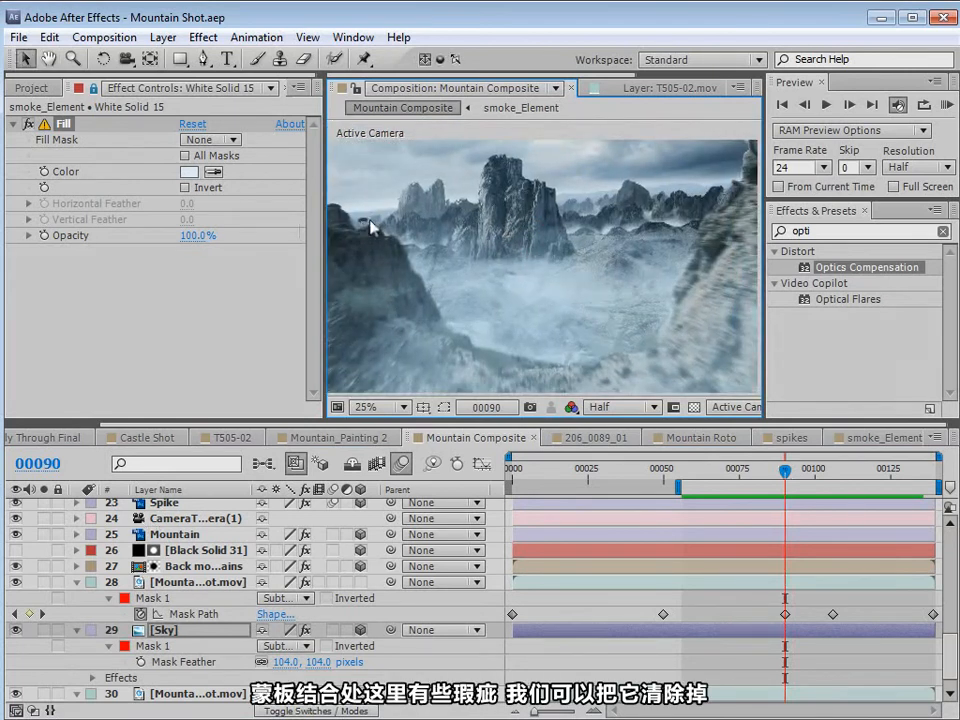
# - Apply an Add Grain effect to Adjustment Layer 88 and set its viewing mode to Final Output
pyautogui.scroll(8, 617, 634)
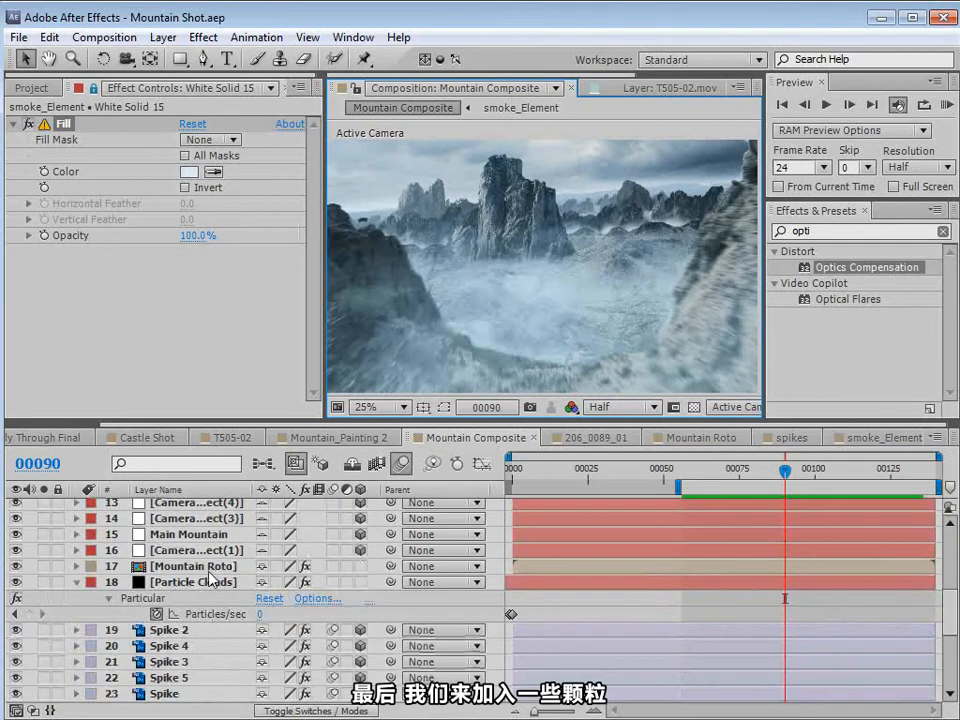
pyautogui.click(203, 37)
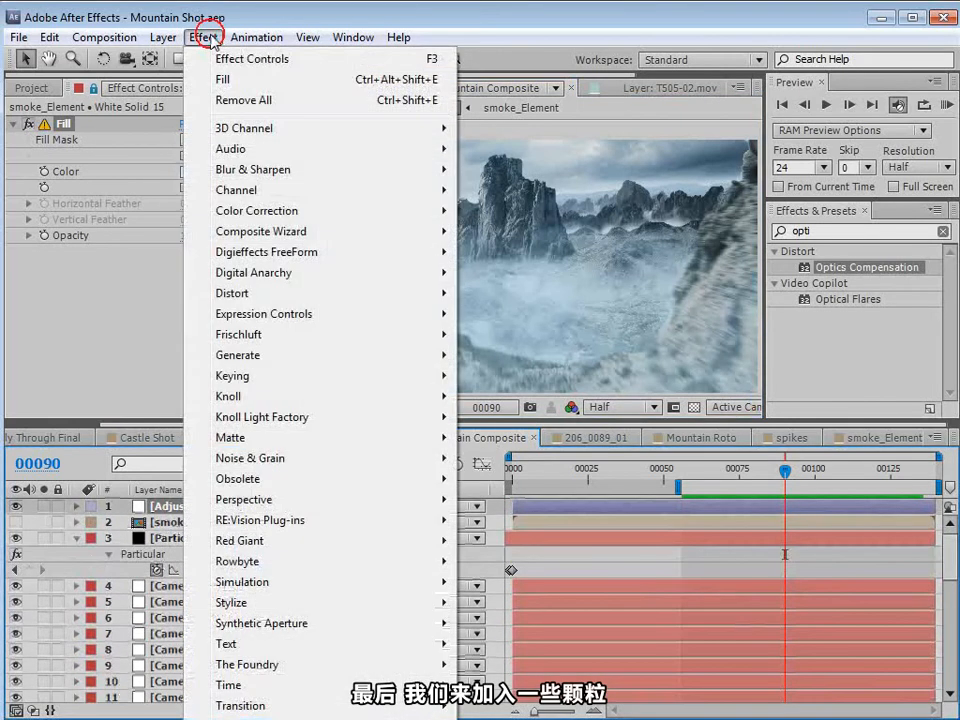
pyautogui.moveTo(249, 456)
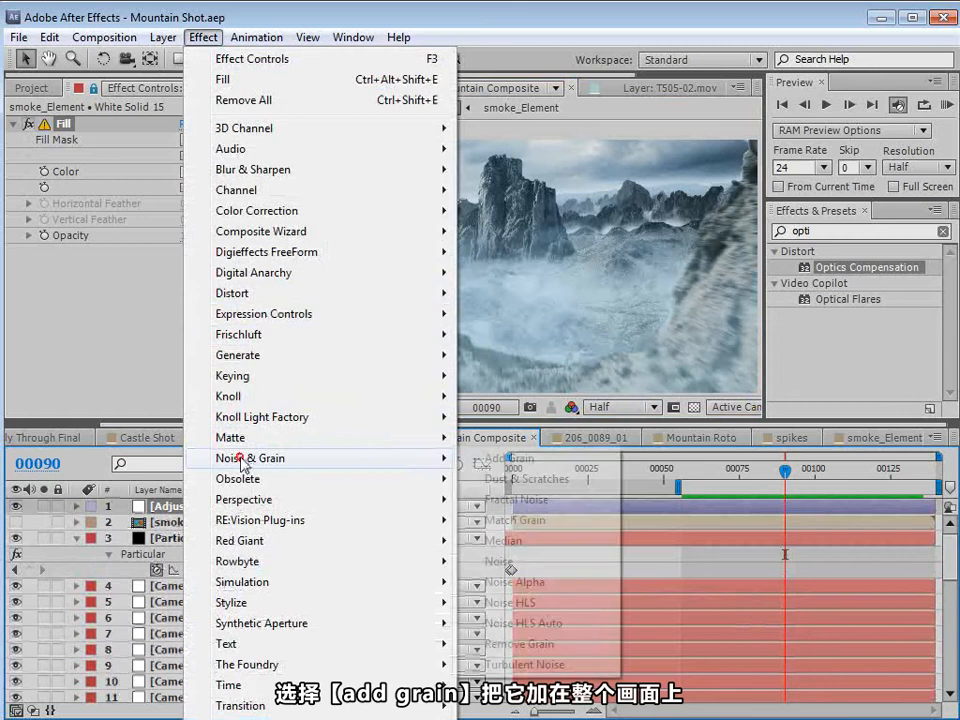
pyautogui.click(500, 457)
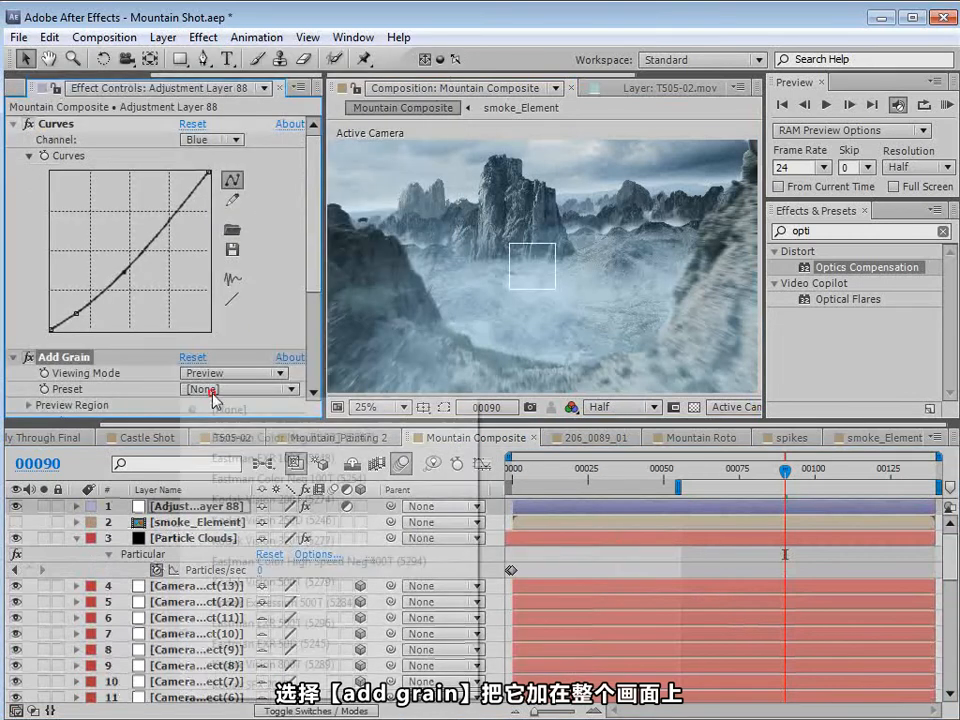
pyautogui.click(214, 389)
pyautogui.click(208, 372)
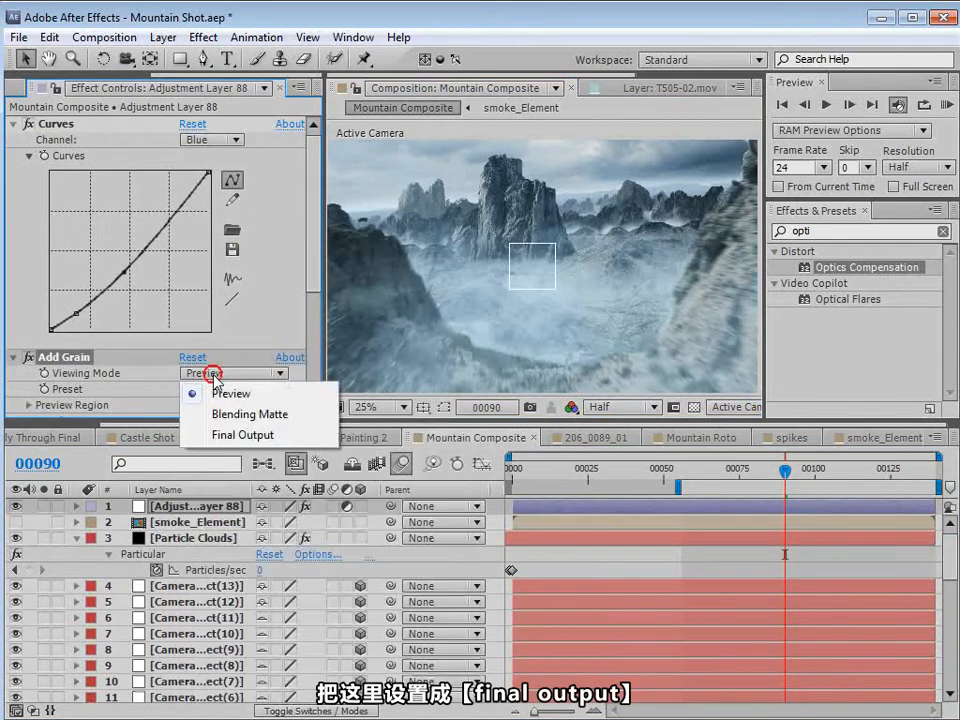
pyautogui.click(221, 435)
# - Set the Add Grain preset to Kodak Vision 200T (5274) and inspect the grain more closely
pyautogui.scroll(-1, 316, 280)
pyautogui.scroll(-3, 316, 280)
pyautogui.click(240, 268)
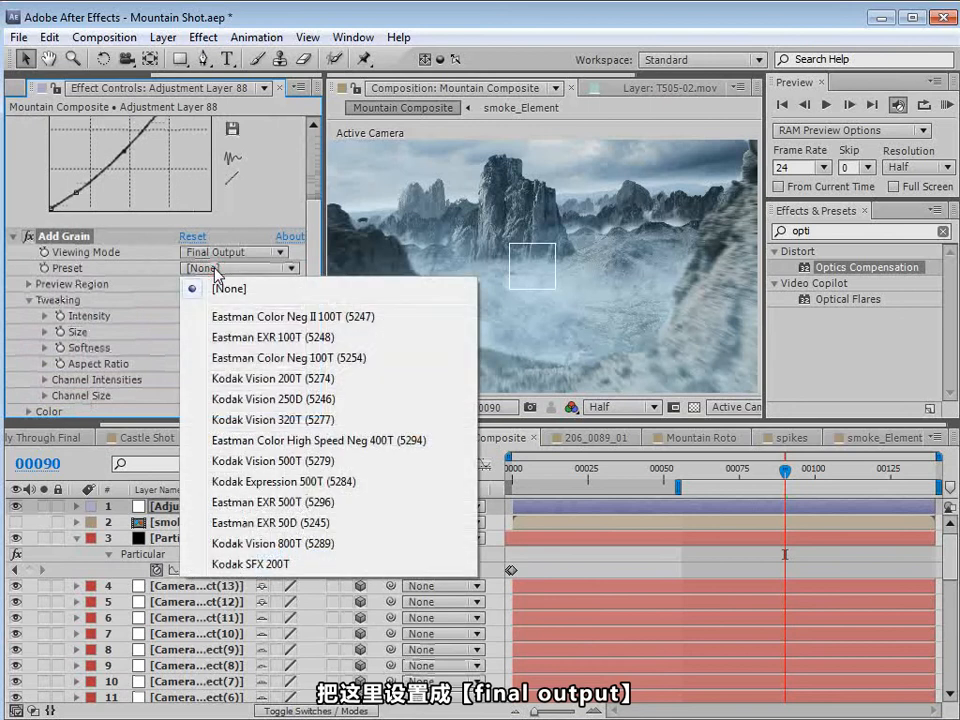
pyautogui.click(256, 380)
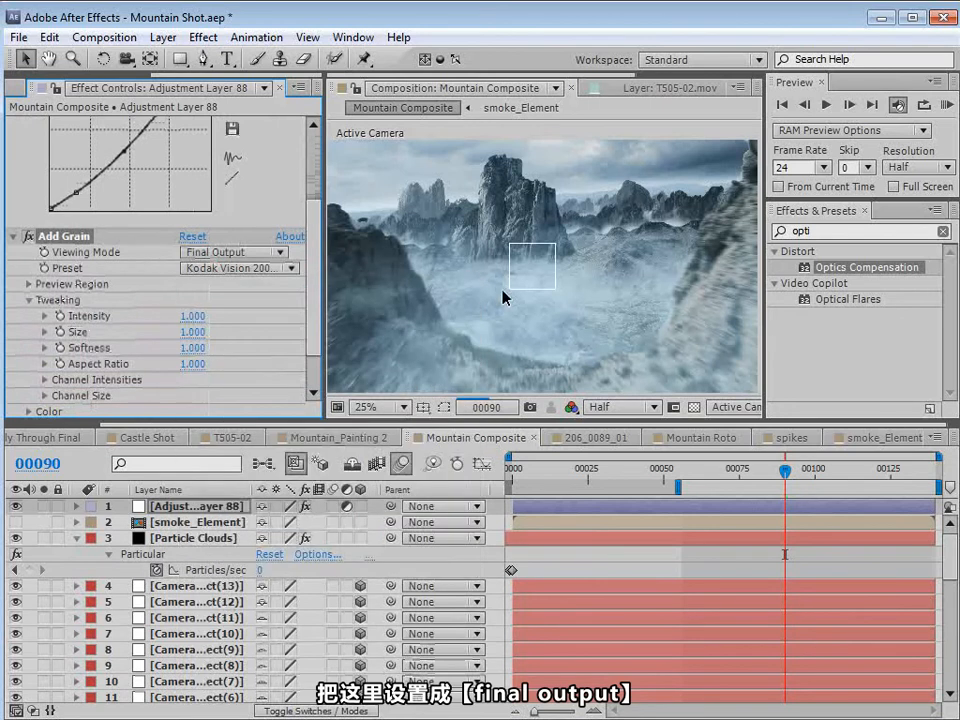
pyautogui.scroll(2, 503, 297)
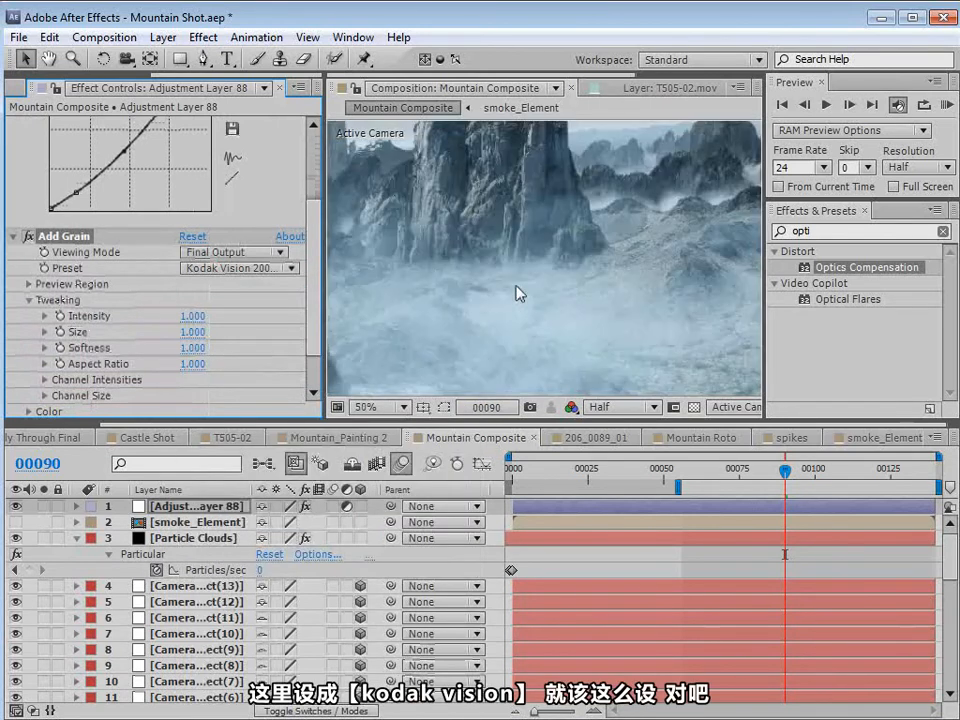
# - Check the grained composite in a maximized composition view, restore the layout and save the project
pyautogui.press('`')
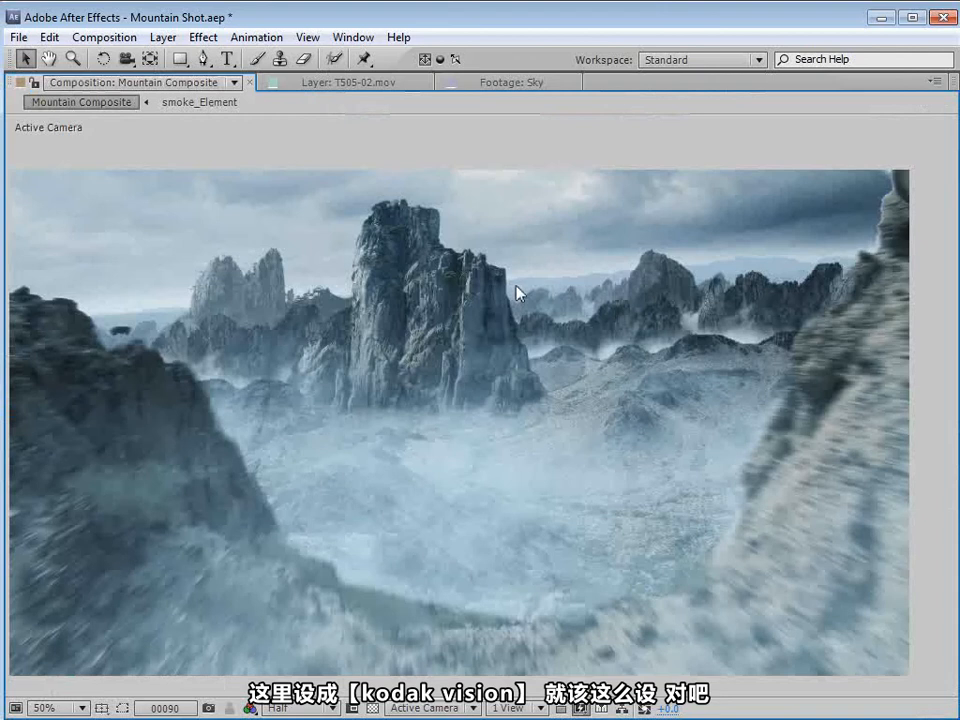
pyautogui.scroll(-2, 516, 293)
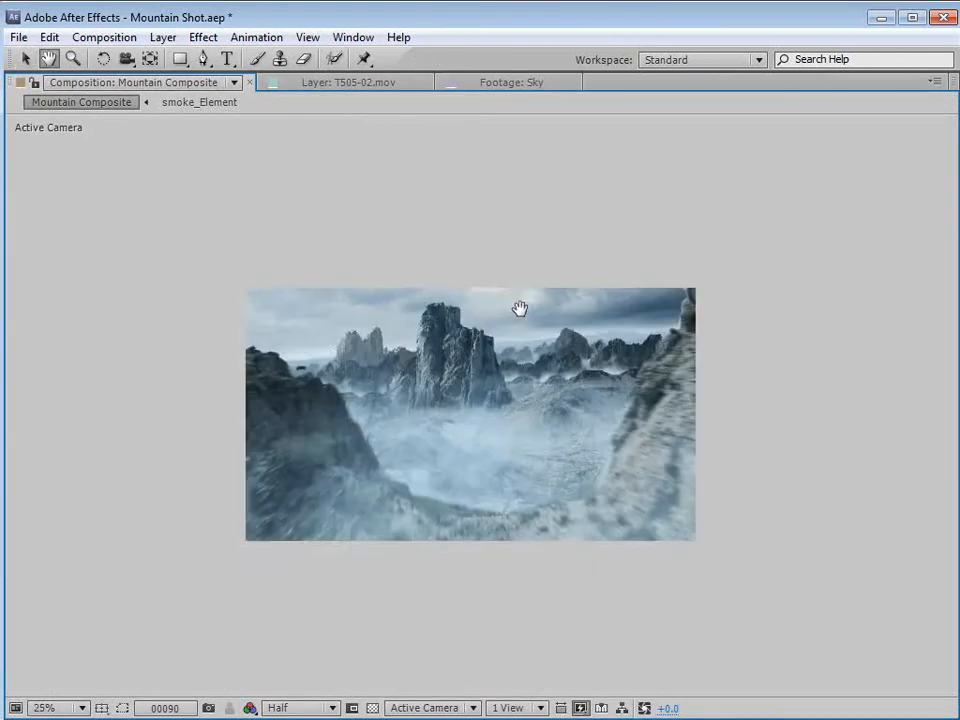
pyautogui.moveTo(518, 309); pyautogui.dragTo(527, 296)
pyautogui.press('`')
pyautogui.click(480, 214)
pyautogui.hotkey('ctrl', 's')
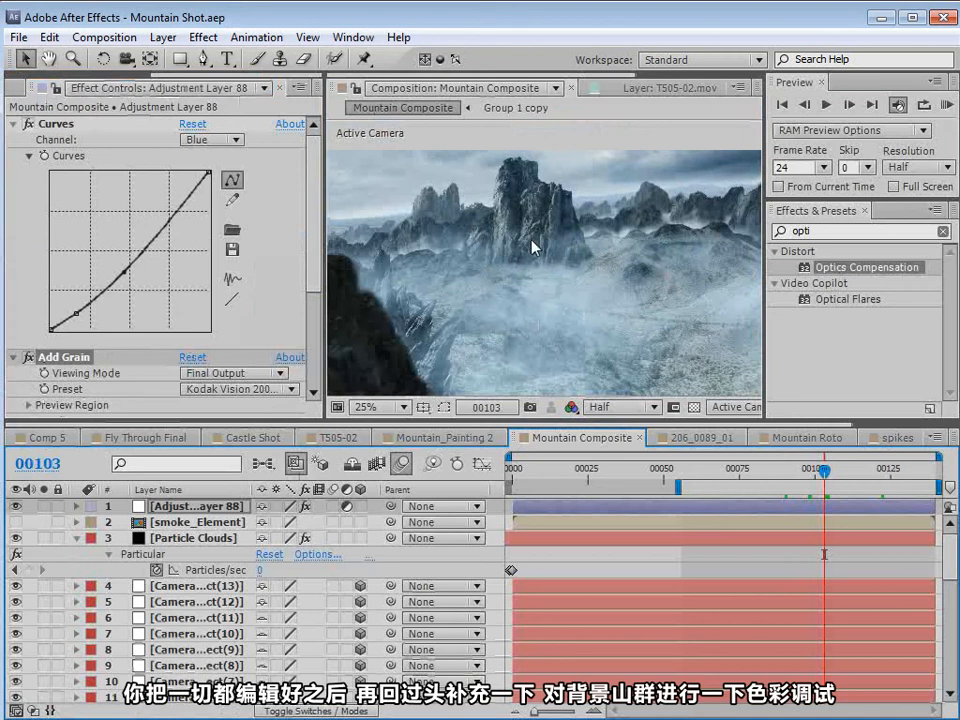
# - Slightly raise the shadow point of the RGB curve on the Back mountains layer to lighten its dark tones
pyautogui.scroll(-4, 257, 602)
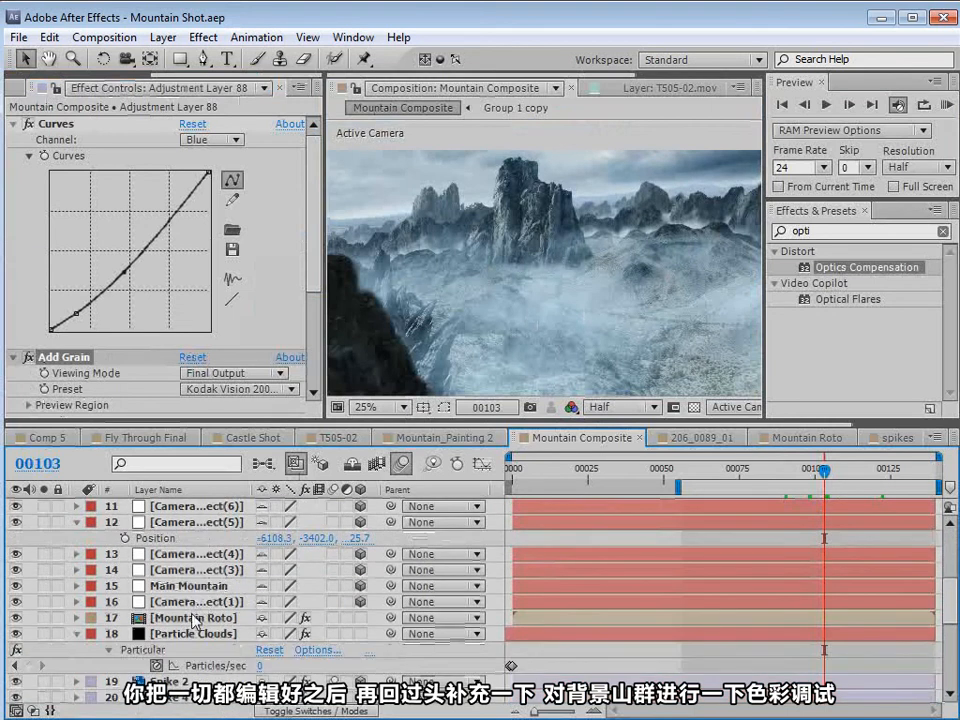
pyautogui.scroll(-2, 200, 610)
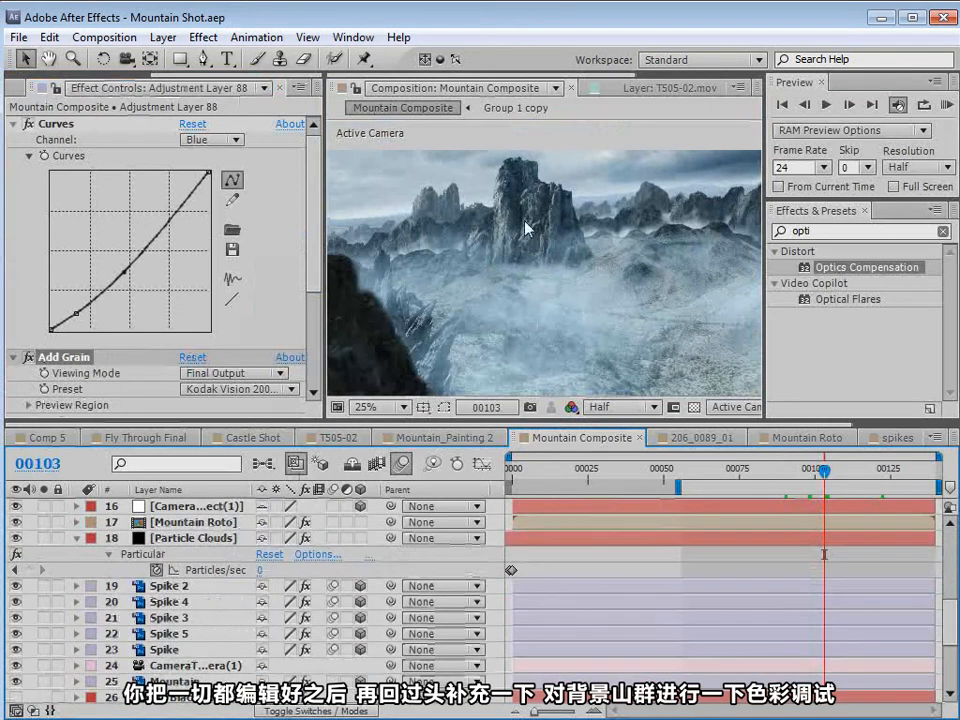
pyautogui.scroll(-4, 230, 640)
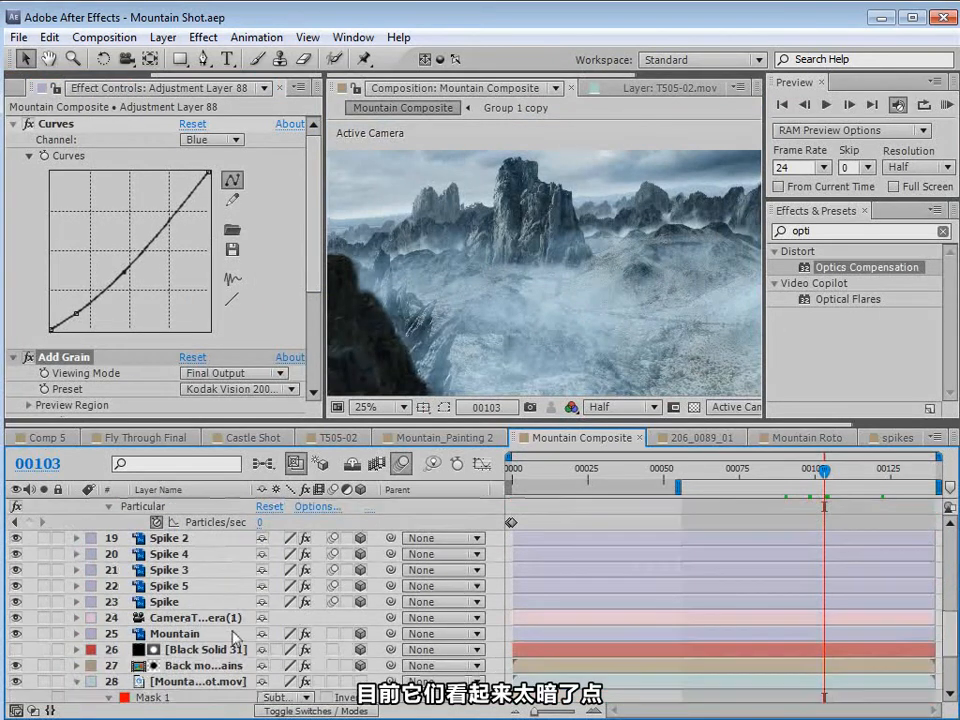
pyautogui.click(193, 572)
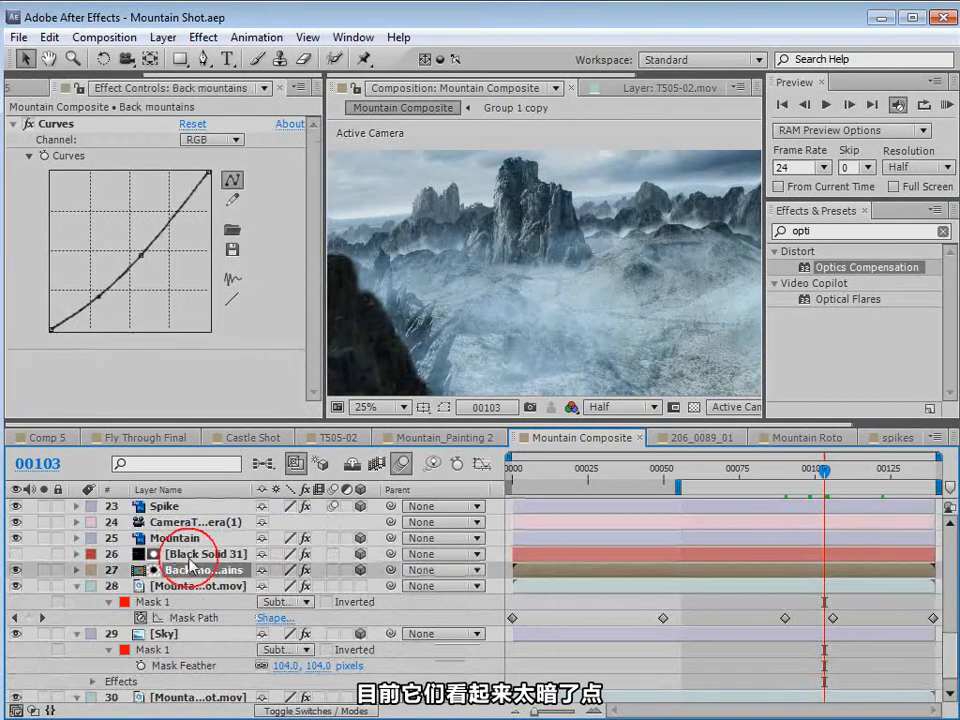
pyautogui.click(98, 296)
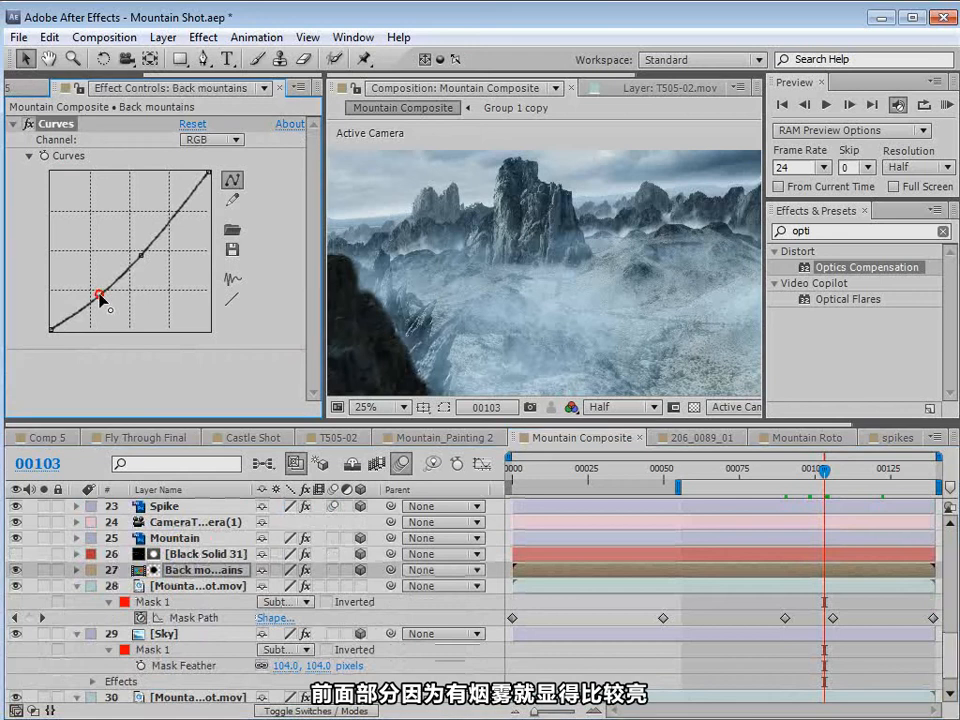
pyautogui.moveTo(98, 296); pyautogui.dragTo(99, 293)
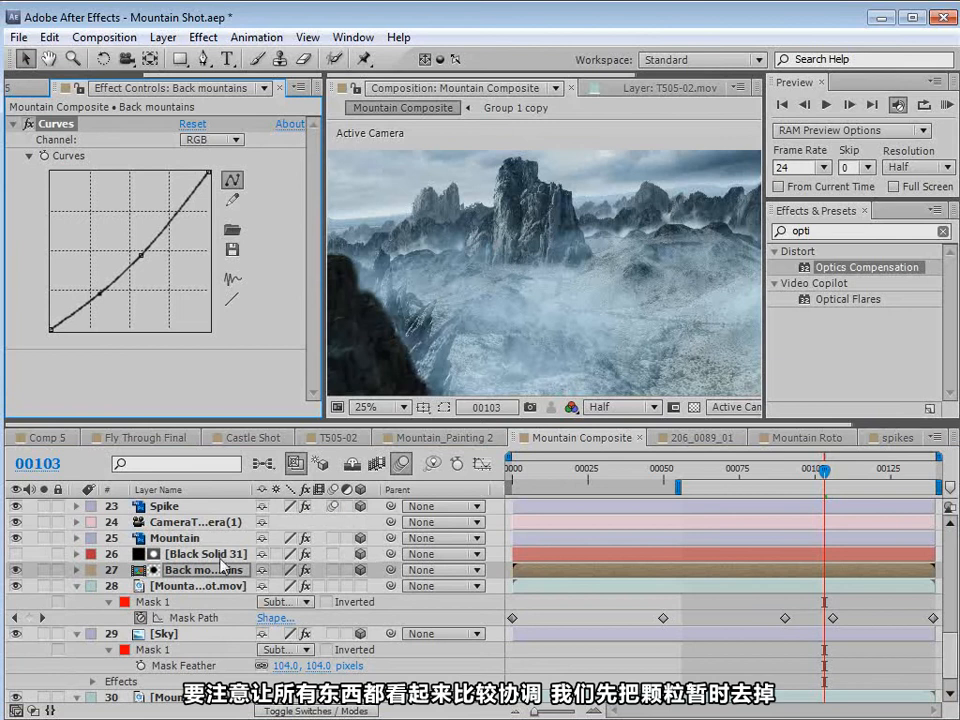
# - Turn off the Add Grain effect on Adjustment Layer 88
pyautogui.scroll(10, 222, 566)
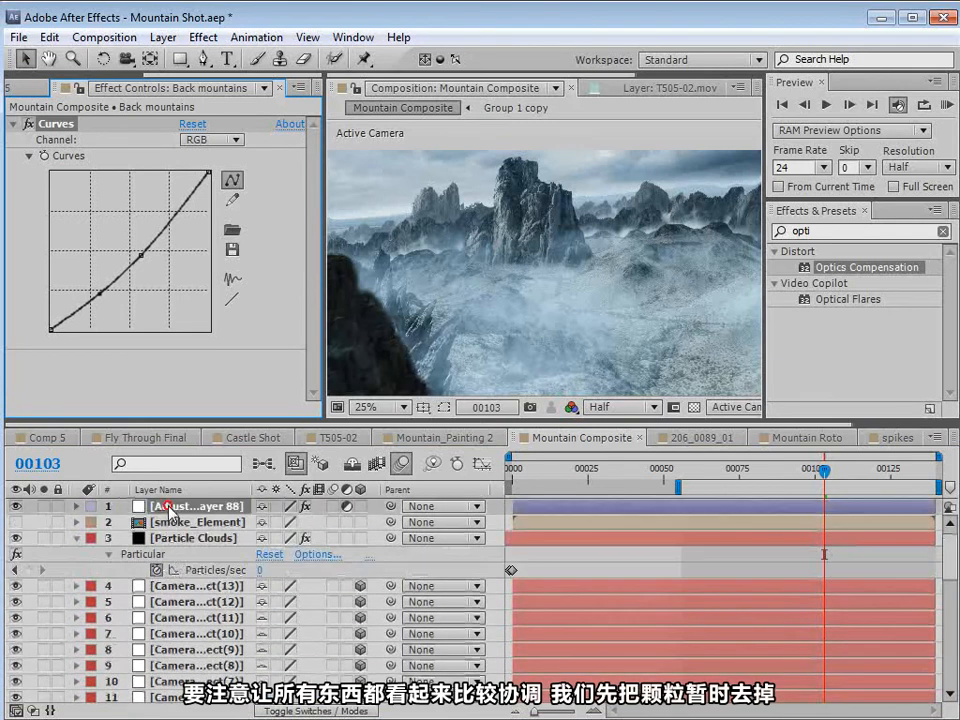
pyautogui.click(169, 507)
pyautogui.click(30, 357)
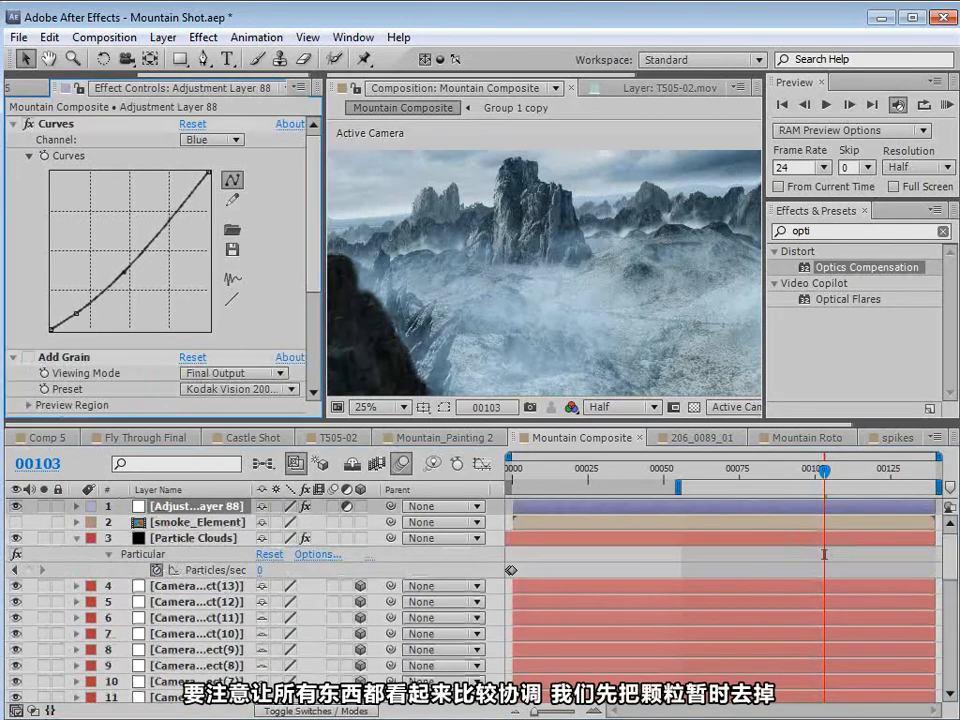
# - Raise the shadow and midtone points of the Back mountains layer's RGB curve to brighten the distant peaks
pyautogui.scroll(-6, 955, 565)
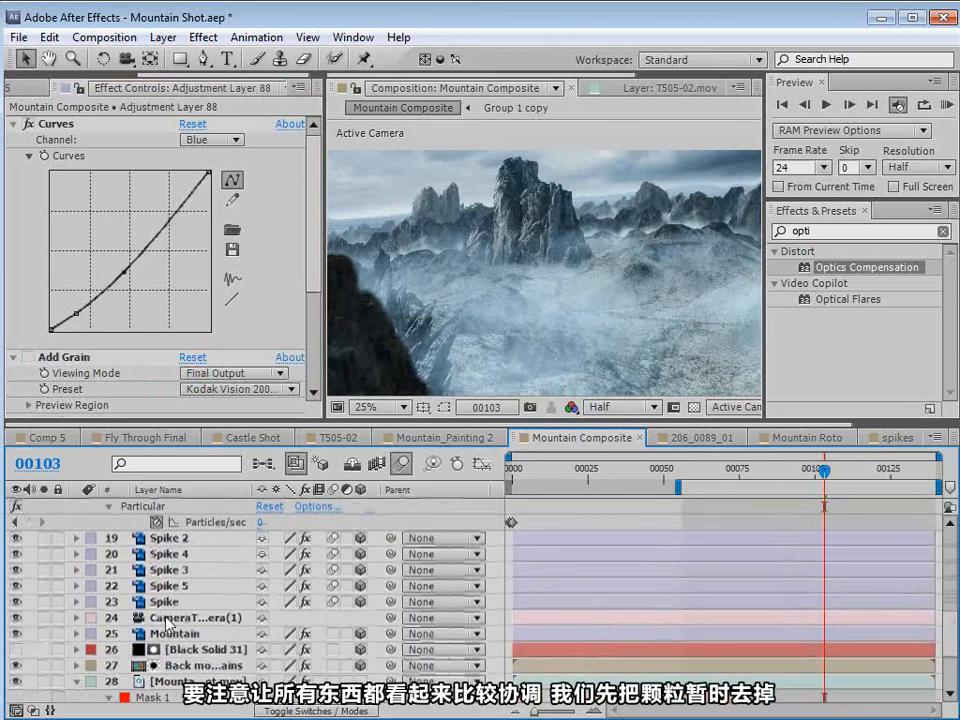
pyautogui.click(187, 636)
pyautogui.click(178, 666)
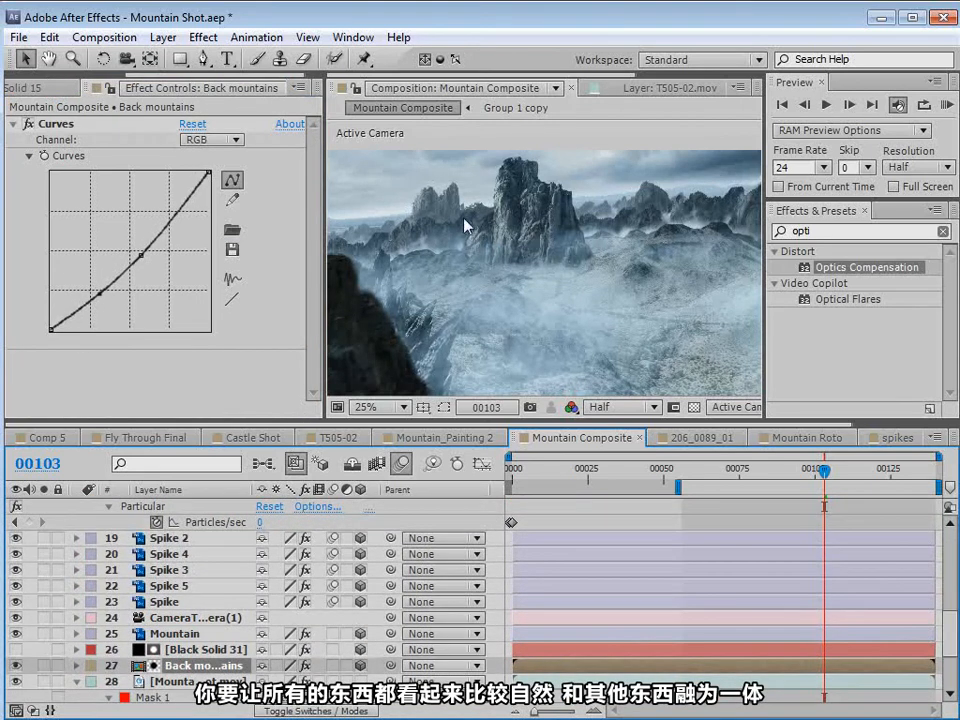
pyautogui.scroll(2, 634, 203)
pyautogui.scroll(-2, 626, 244)
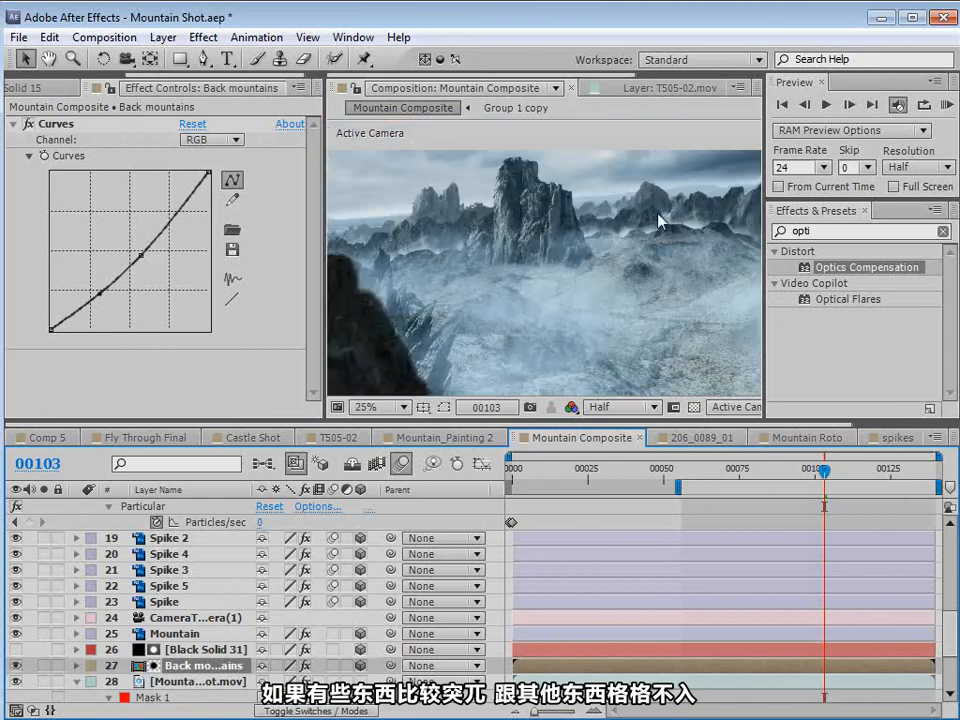
pyautogui.click(99, 293)
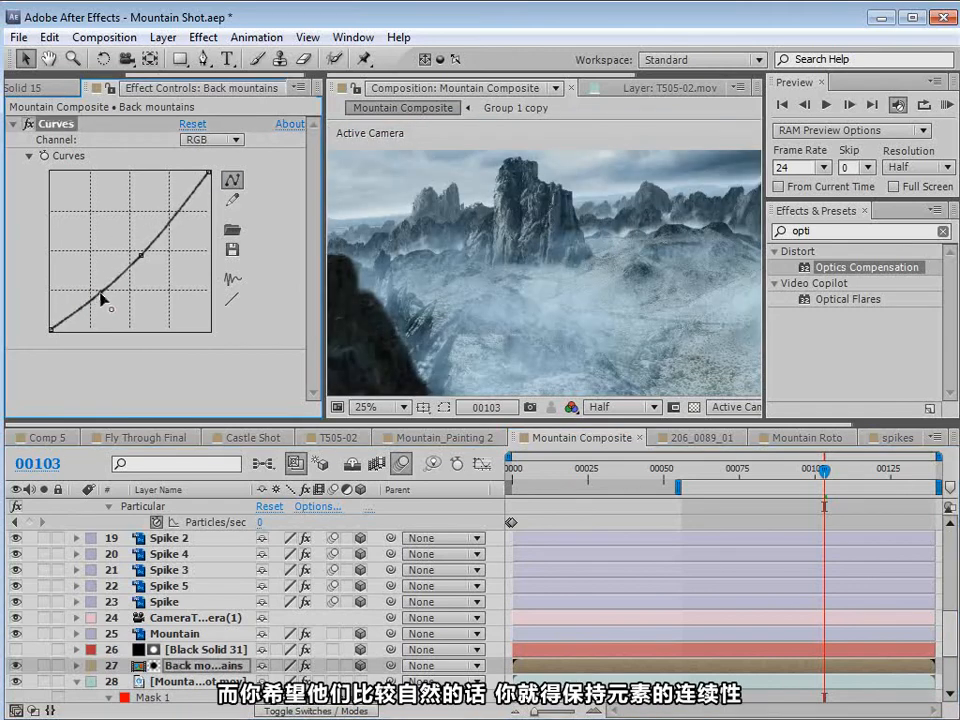
pyautogui.moveTo(100, 292); pyautogui.dragTo(94, 293)
pyautogui.moveTo(139, 255); pyautogui.dragTo(140, 250)
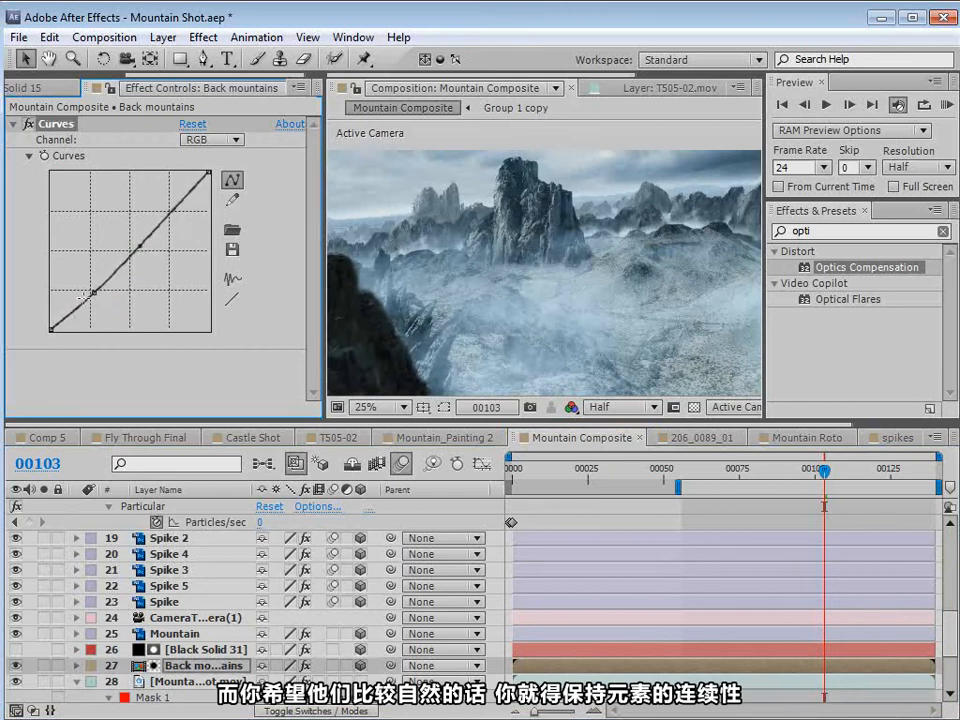
pyautogui.moveTo(94, 293); pyautogui.dragTo(88, 291)
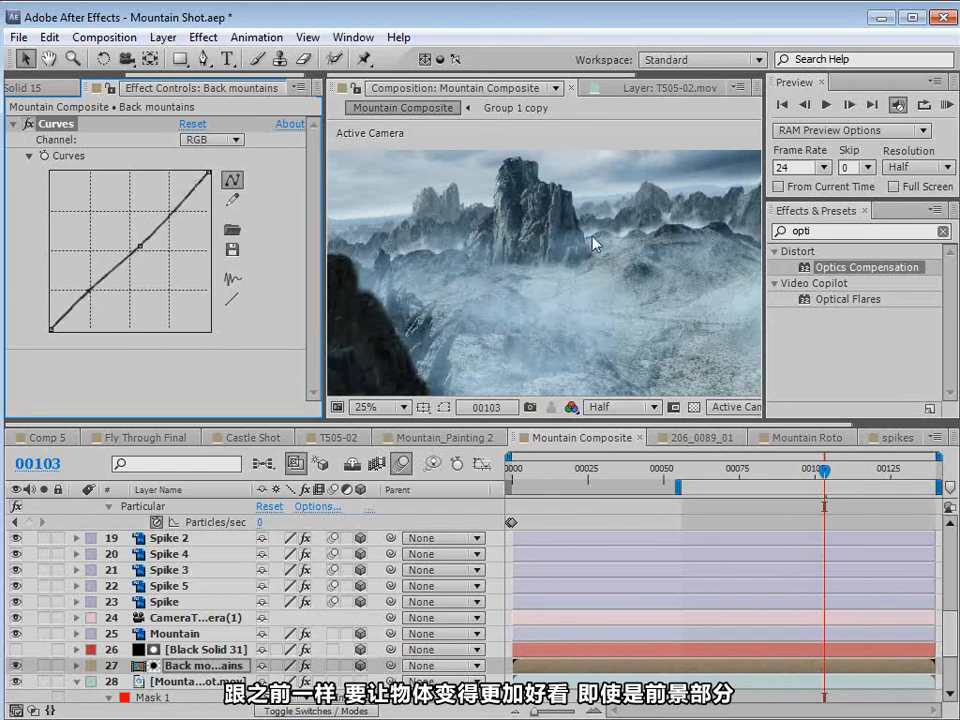
# - Add a shadow point to the Mountain layer's RGB curve and settle it slightly above the original line
pyautogui.click(175, 633)
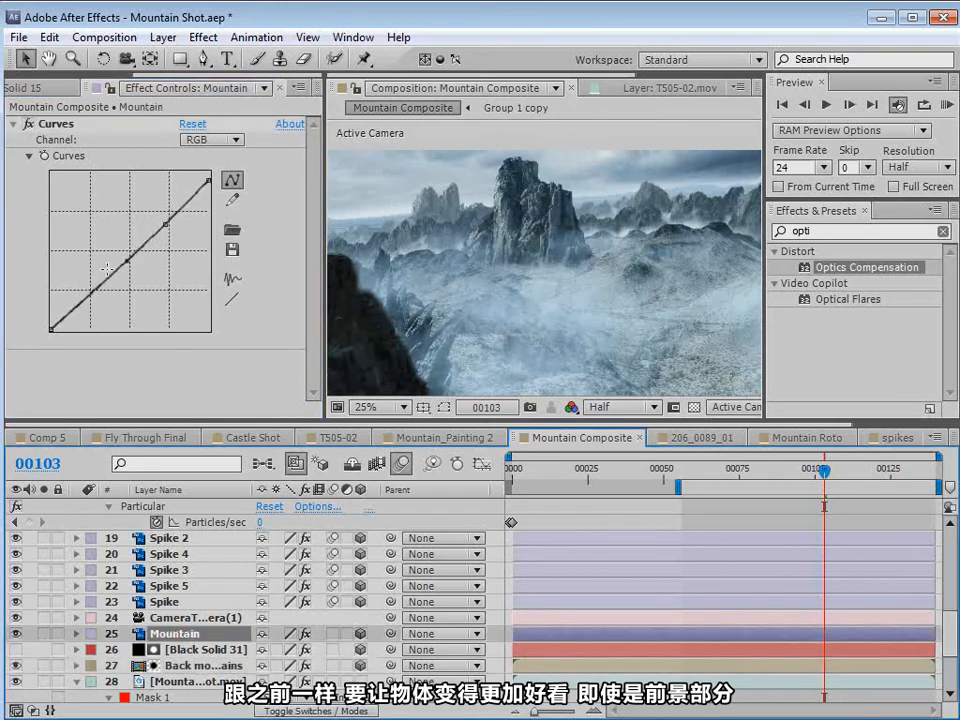
pyautogui.moveTo(78, 298); pyautogui.dragTo(81, 293)
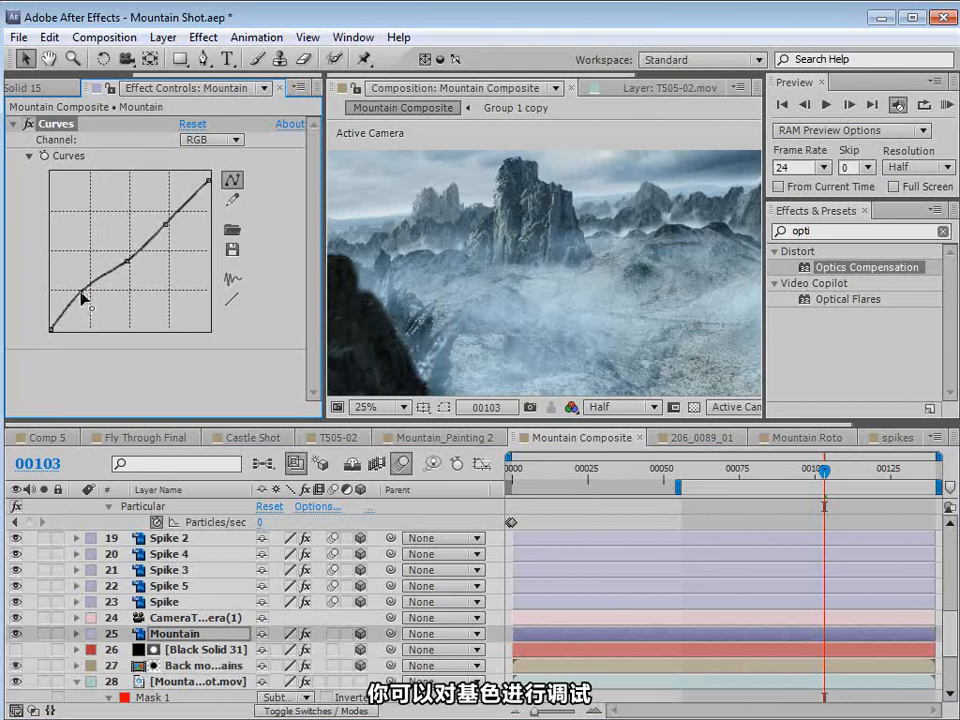
pyautogui.moveTo(82, 293)
pyautogui.mouseDown()
pyautogui.moveTo(99, 300)
pyautogui.moveTo(84, 295)
pyautogui.mouseUp()
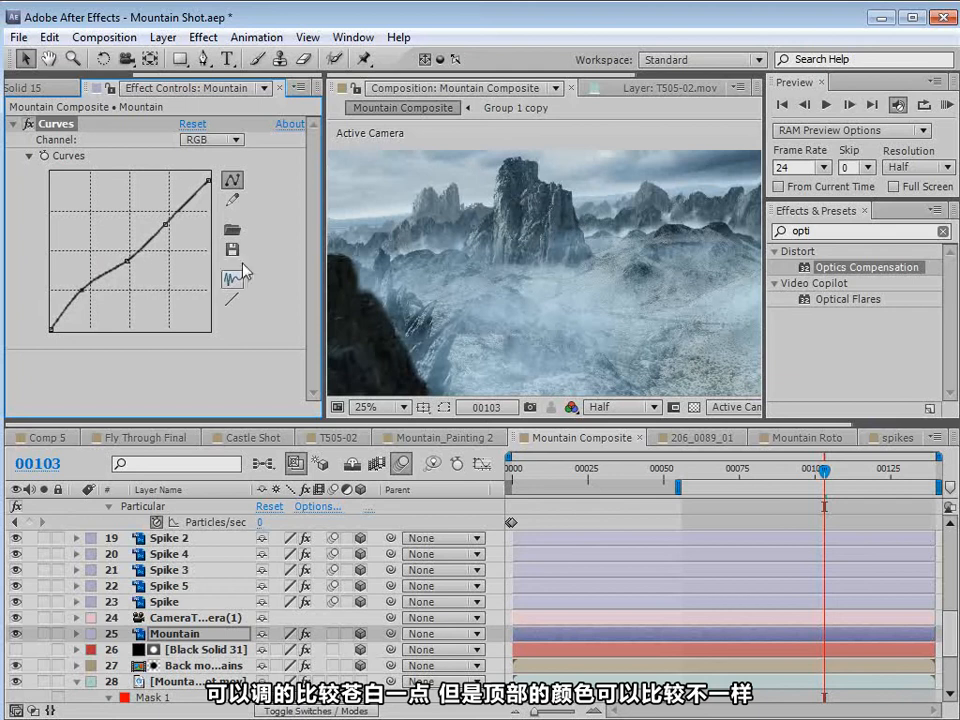
pyautogui.moveTo(84, 288)
pyautogui.mouseDown()
pyautogui.moveTo(90, 304)
pyautogui.moveTo(96, 296)
pyautogui.mouseUp()
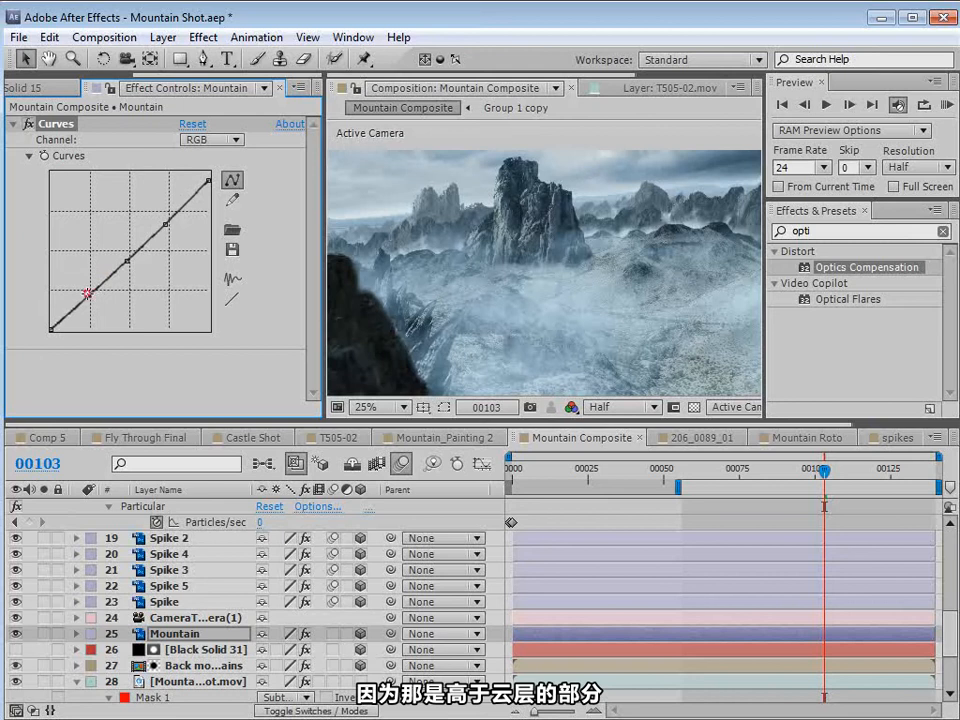
pyautogui.moveTo(87, 294)
pyautogui.mouseDown()
pyautogui.moveTo(92, 306)
pyautogui.moveTo(86, 298)
pyautogui.mouseUp()
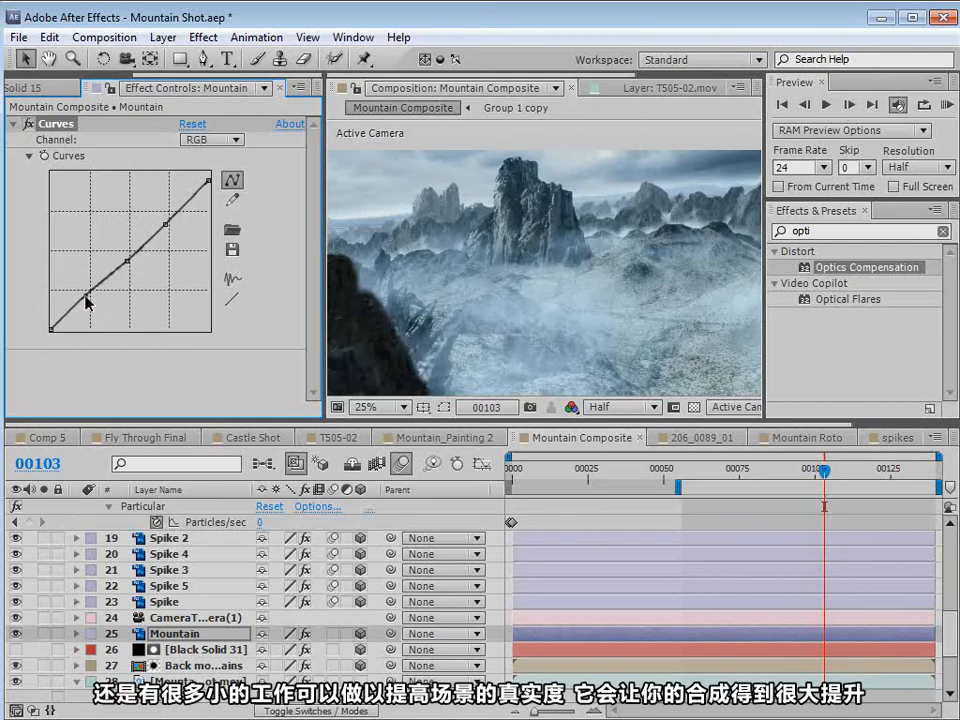
pyautogui.scroll(-1, 696, 272)
pyautogui.scroll(1, 578, 295)
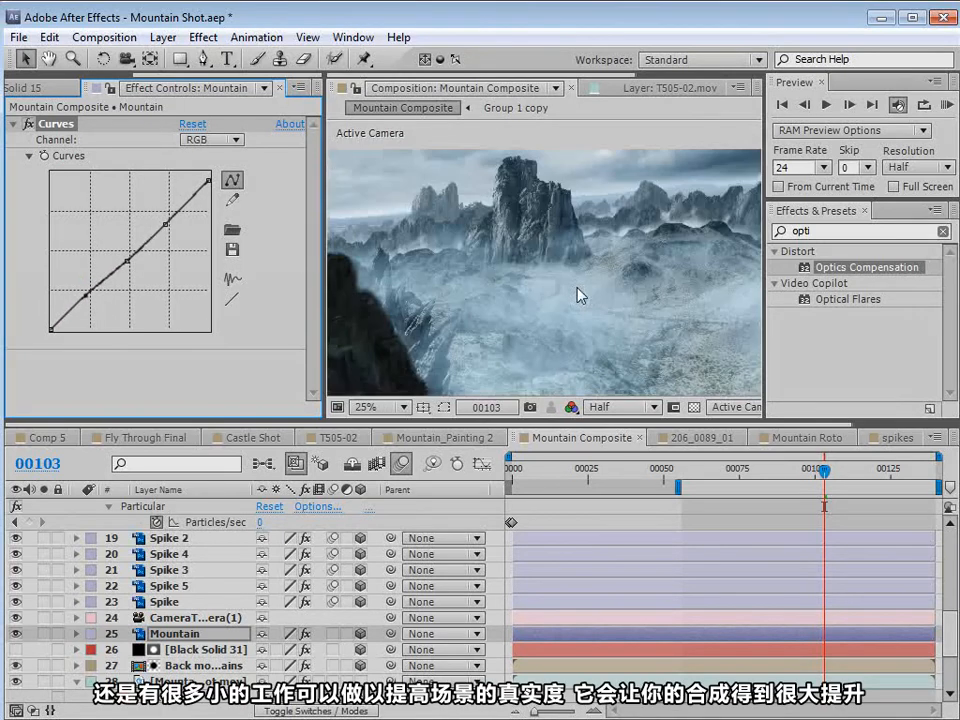
# - Raise the midtone point of the Mountain layer's RGB curve and check the brightened rock at frames 76 and 111
pyautogui.moveTo(125, 262); pyautogui.dragTo(122, 251)
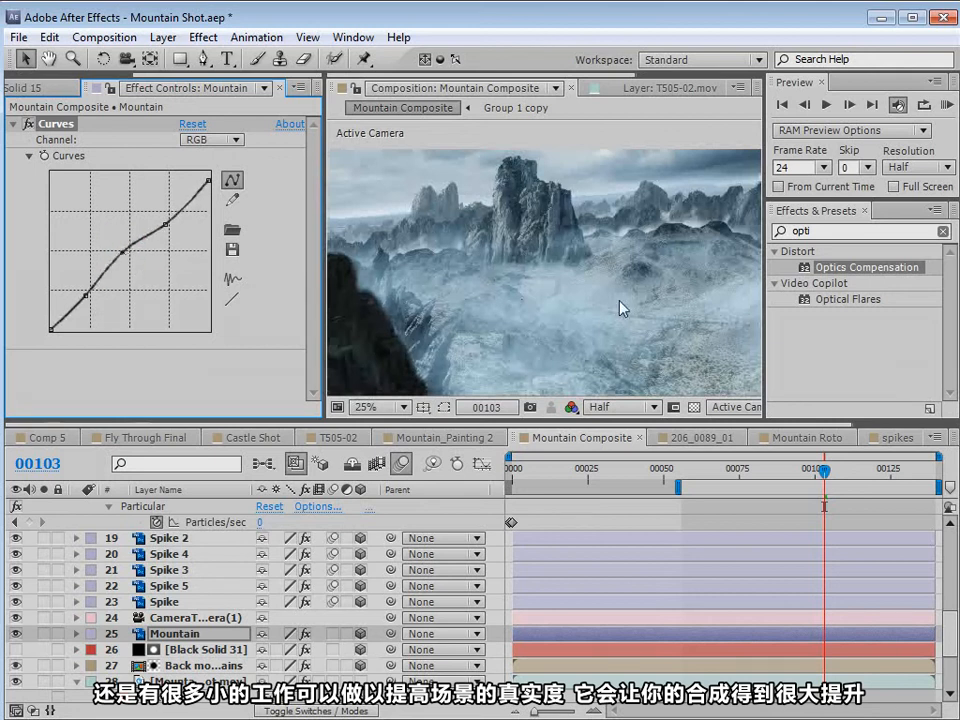
pyautogui.click(741, 472)
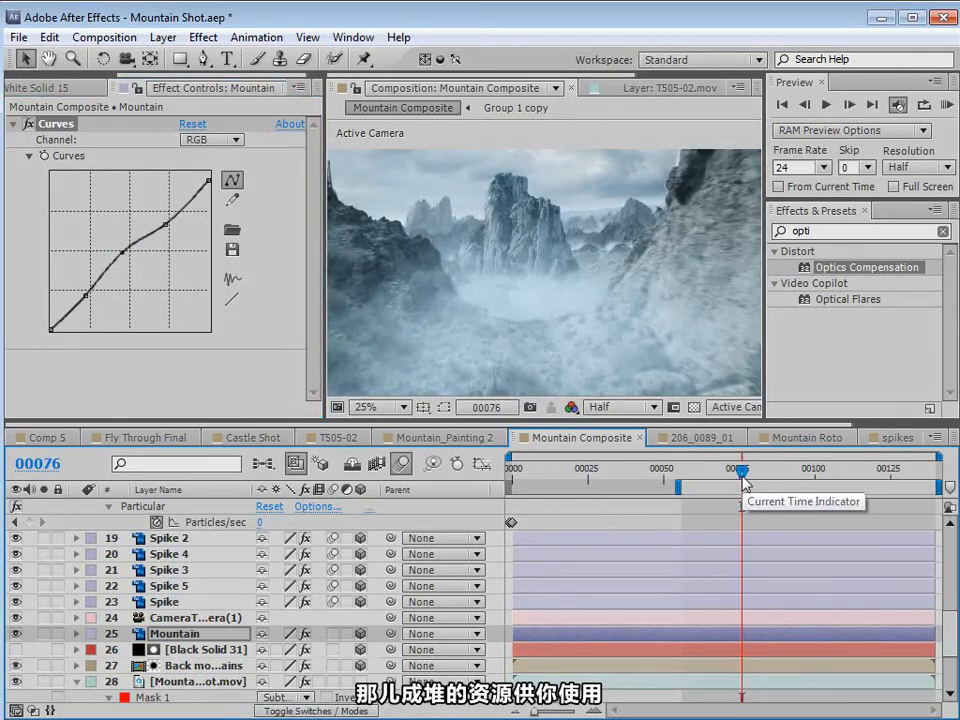
pyautogui.moveTo(741, 472); pyautogui.dragTo(847, 472)
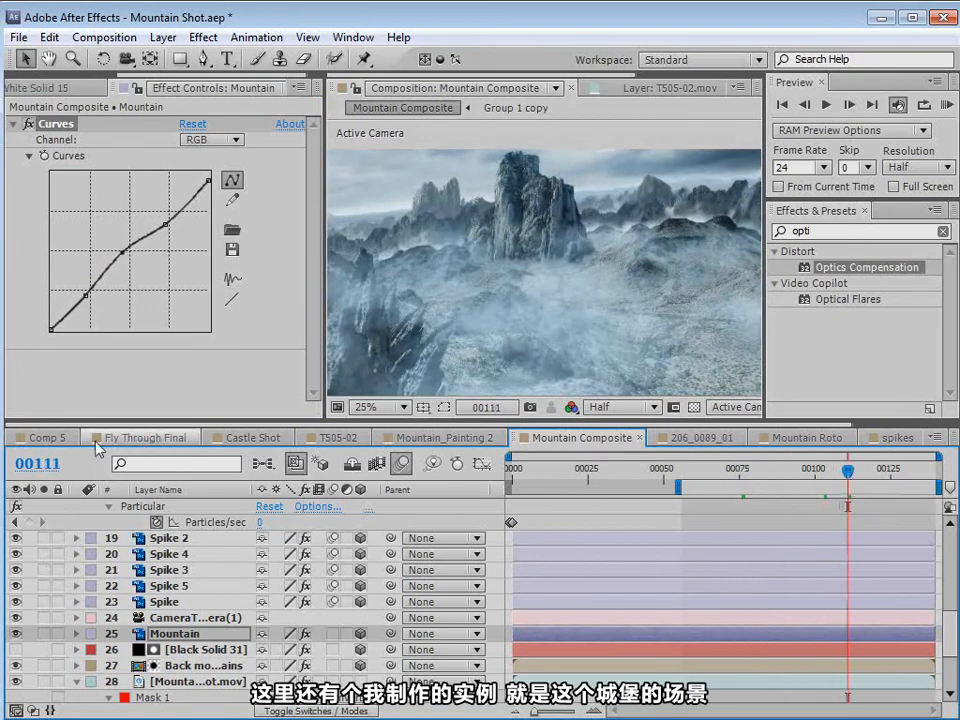
# - Open the Castle Shot composition, look at it in a maximized view and zoom the timeline out to its full length
pyautogui.click(251, 437)
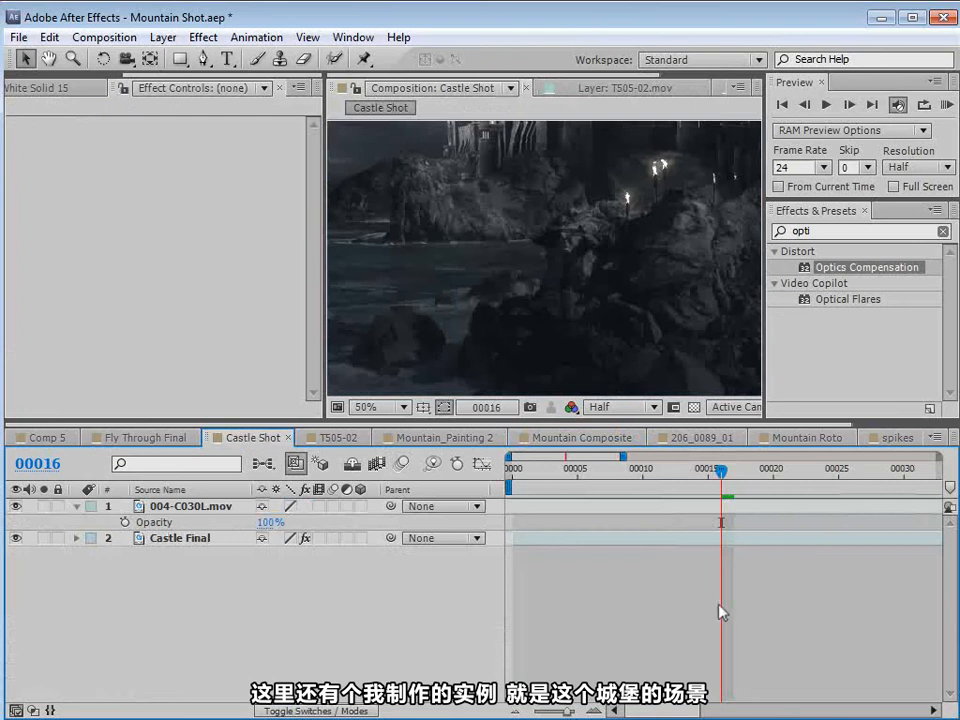
pyautogui.press('`')
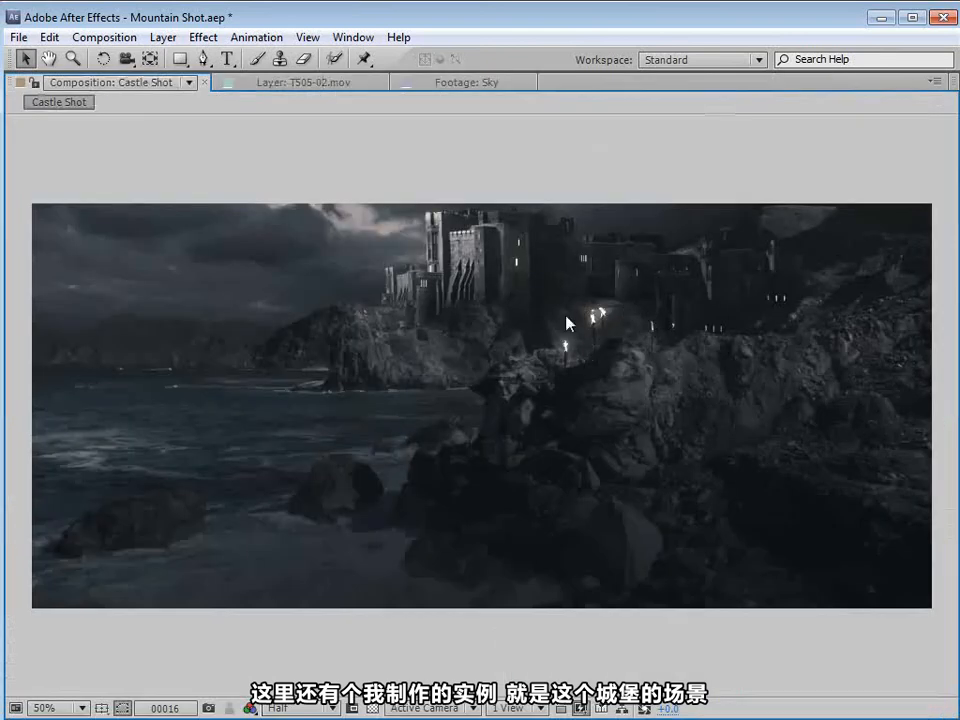
pyautogui.press('`')
pyautogui.scroll(-1, 560, 255)
pyautogui.moveTo(720, 467); pyautogui.dragTo(777, 480)
pyautogui.press('-')
pyautogui.press('-')
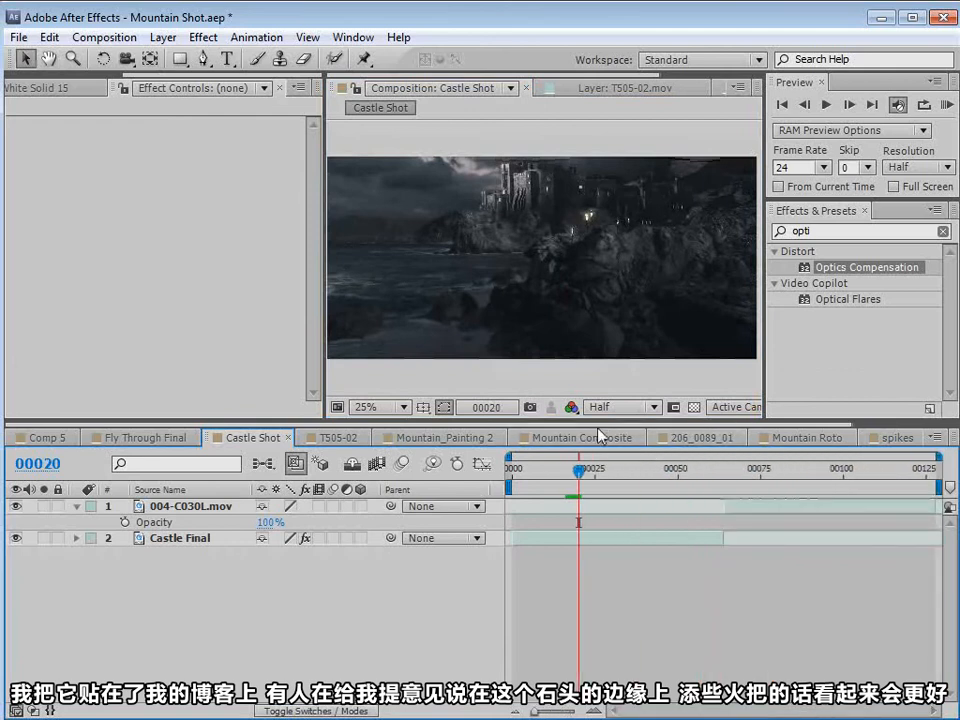
# - Enlarge the composition viewer and examine the torches along the castle rocks at frame 38
pyautogui.moveTo(597, 436); pyautogui.dragTo(637, 497)
pyautogui.scroll(2, 579, 355)
pyautogui.click(590, 558)
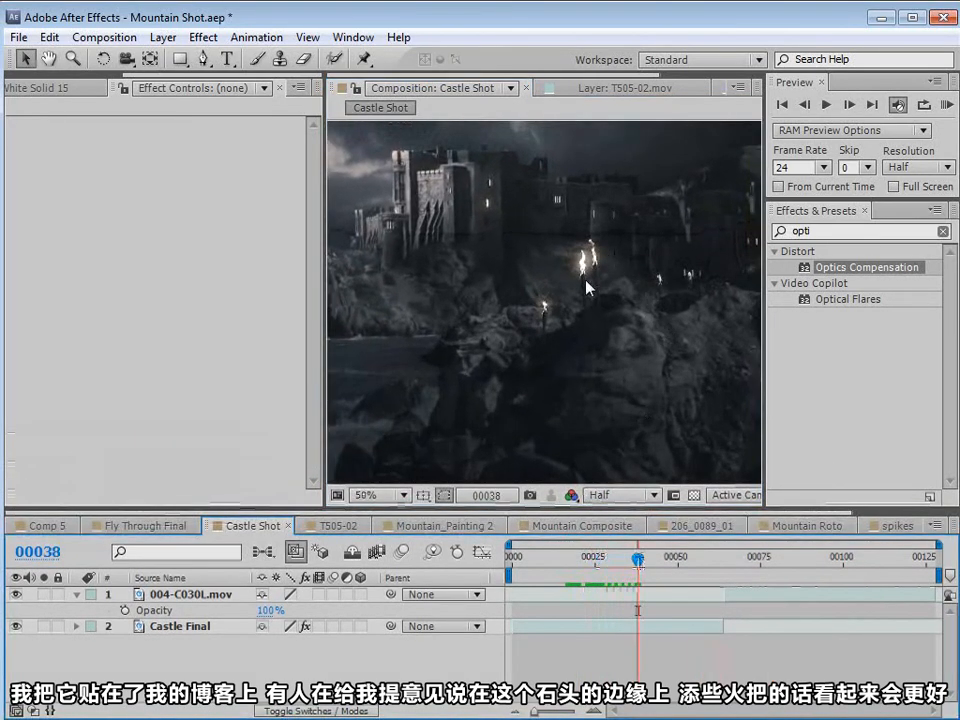
pyautogui.press('`')
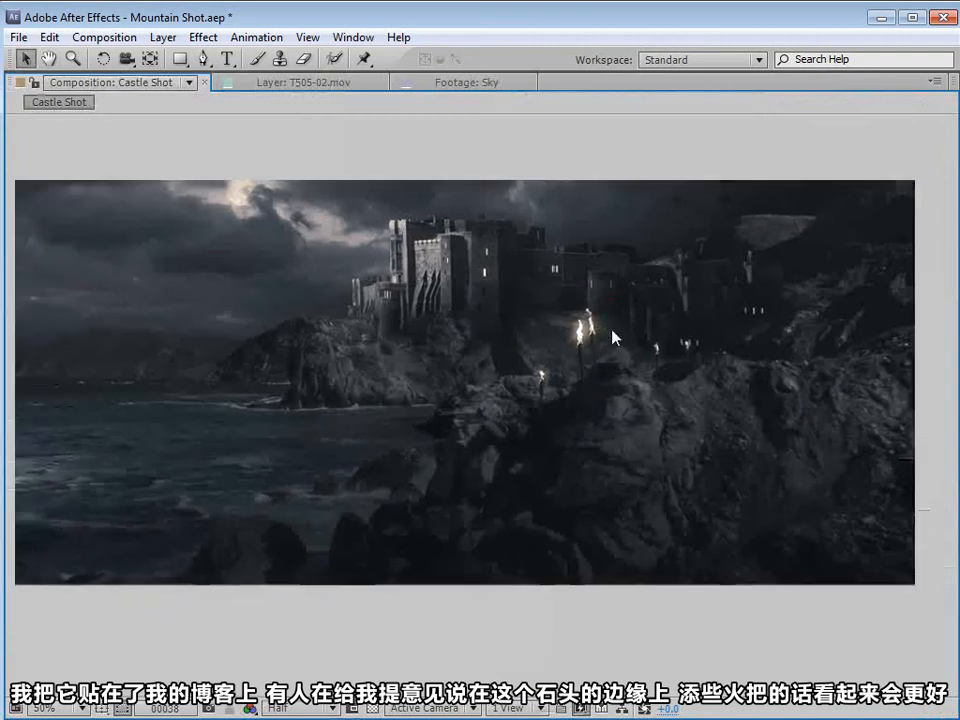
pyautogui.press('`')
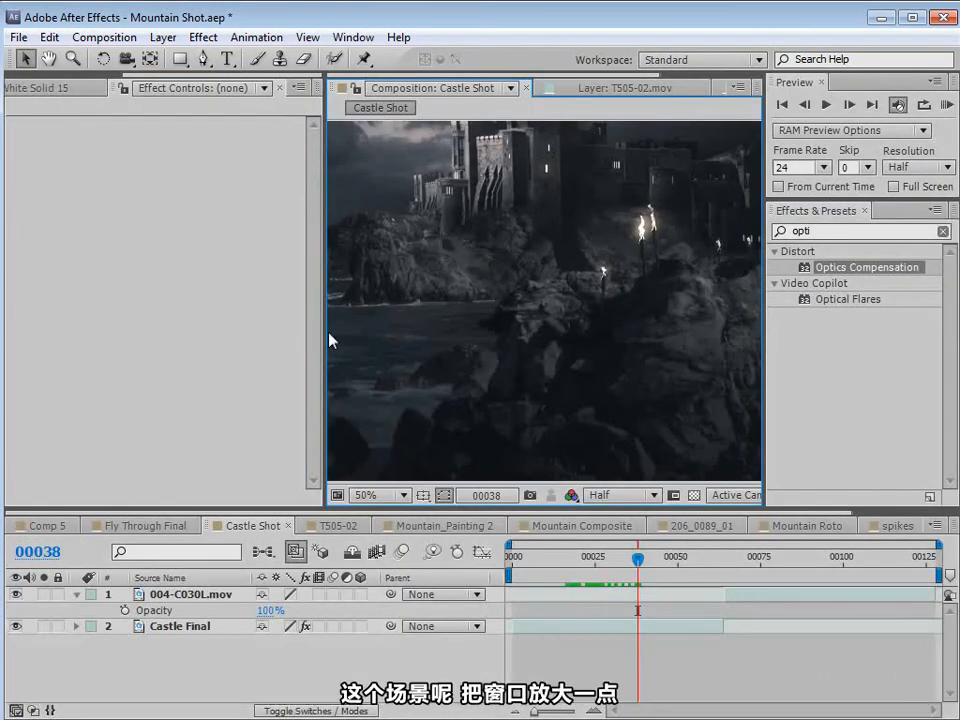
# - Widen the composition viewer, fit the castle shot in it and compare the finished shot with the original coastal footage
pyautogui.moveTo(324, 332); pyautogui.dragTo(40, 318)
pyautogui.scroll(-2, 467, 279)
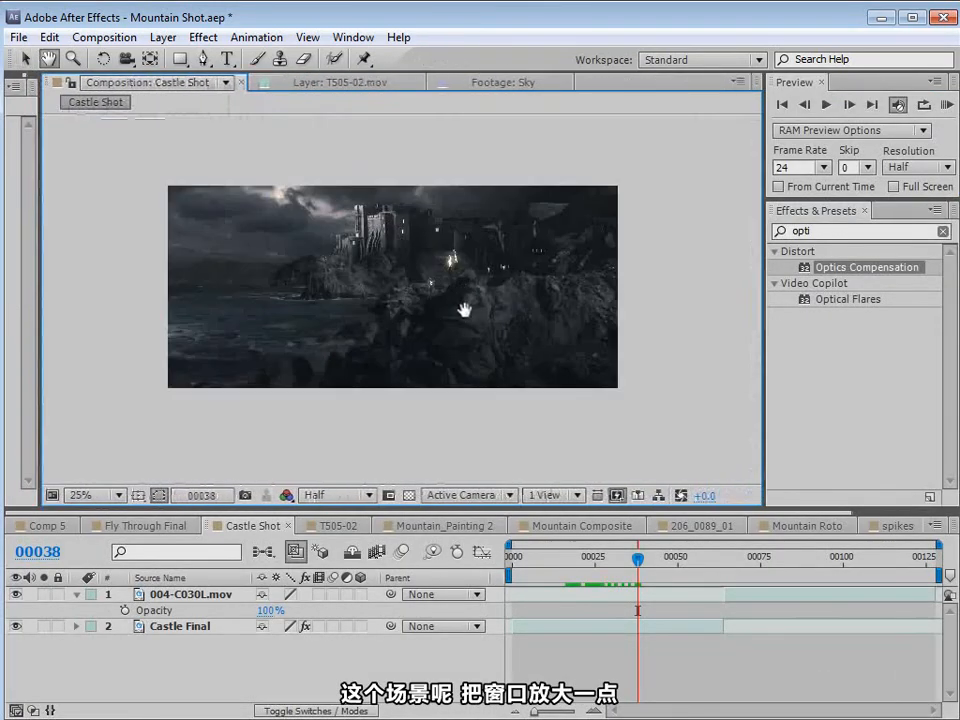
pyautogui.click(107, 497)
pyautogui.click(116, 518)
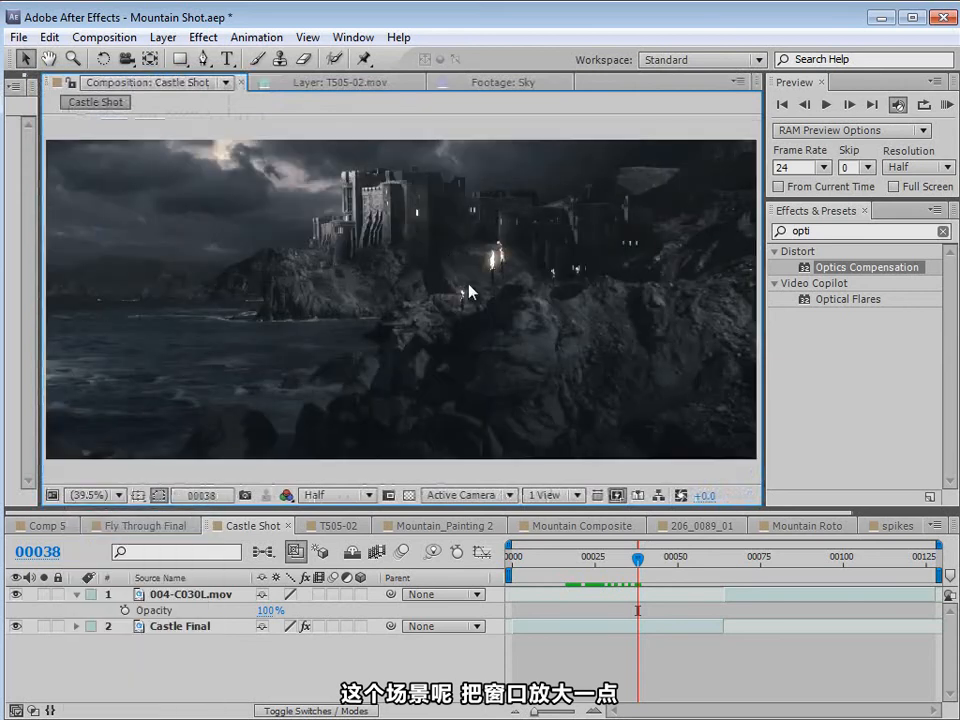
pyautogui.moveTo(768, 565); pyautogui.dragTo(836, 580)
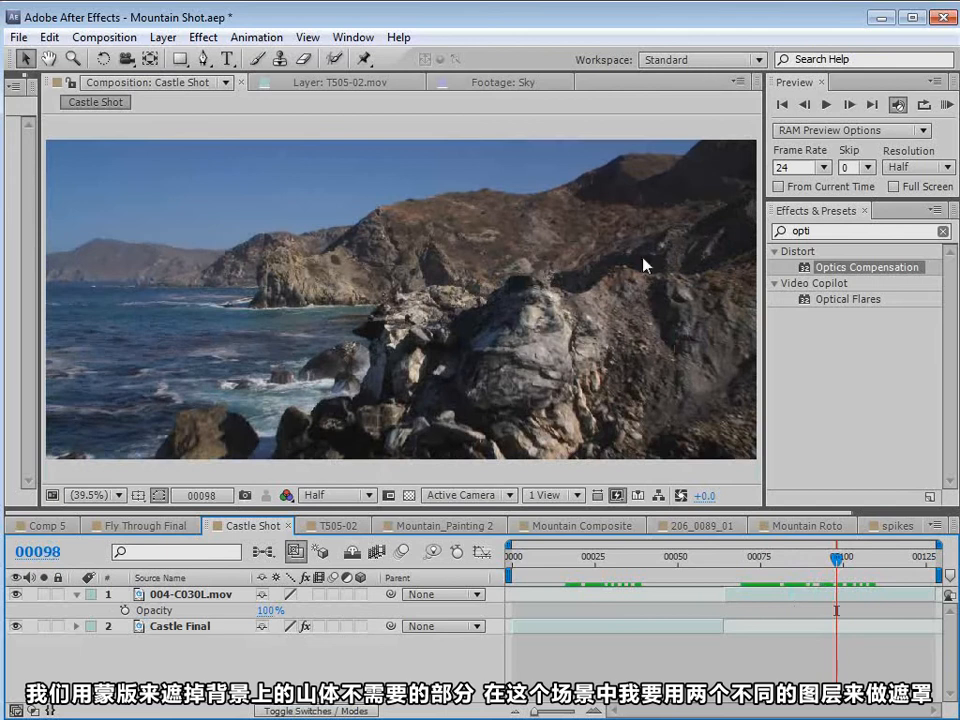
pyautogui.moveTo(838, 560); pyautogui.dragTo(630, 563)
# - Examine the added castle tower, torches and replaced sky up close at several frames, then partly restore the panel layout
pyautogui.press('/')
pyautogui.moveTo(265, 228); pyautogui.dragTo(415, 372)
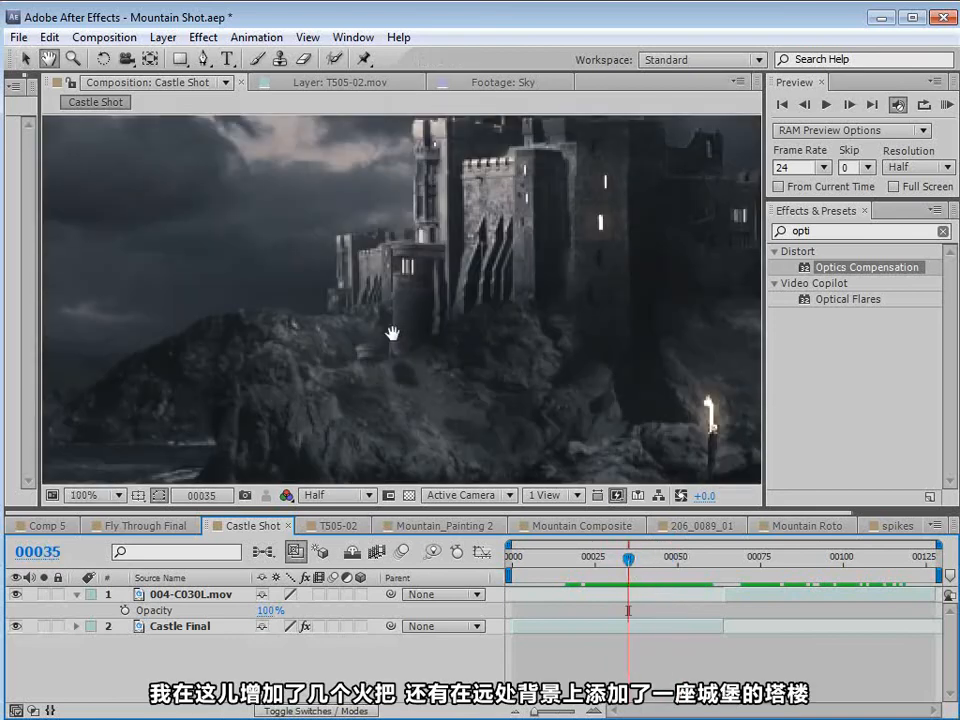
pyautogui.moveTo(626, 555); pyautogui.dragTo(608, 580)
pyautogui.scroll(-2, 468, 362)
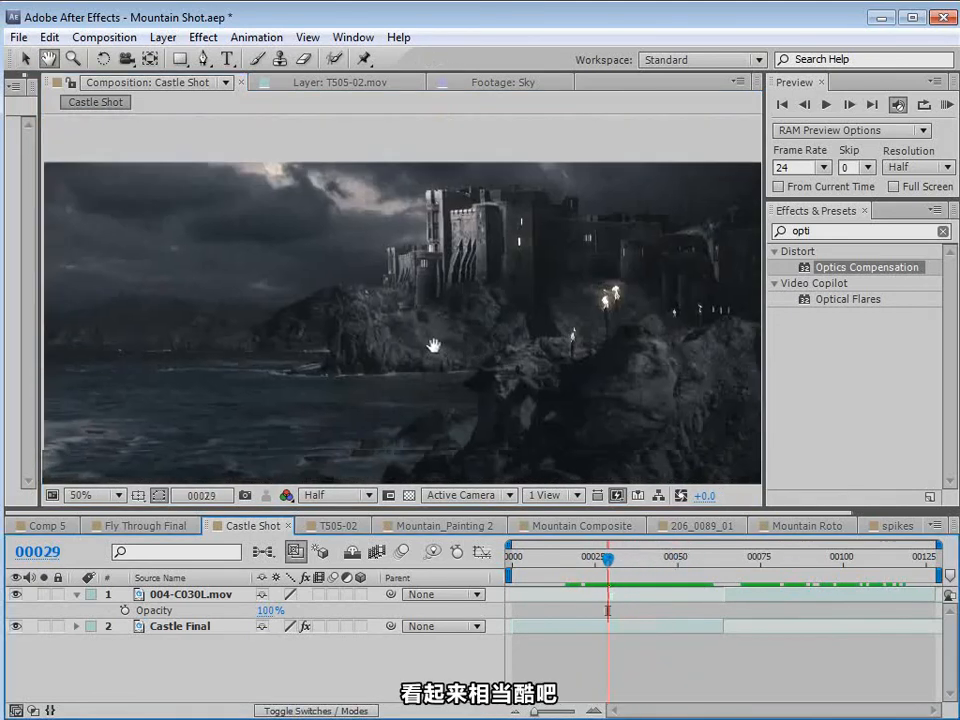
pyautogui.moveTo(548, 243); pyautogui.dragTo(463, 265)
pyautogui.moveTo(677, 562); pyautogui.dragTo(720, 562)
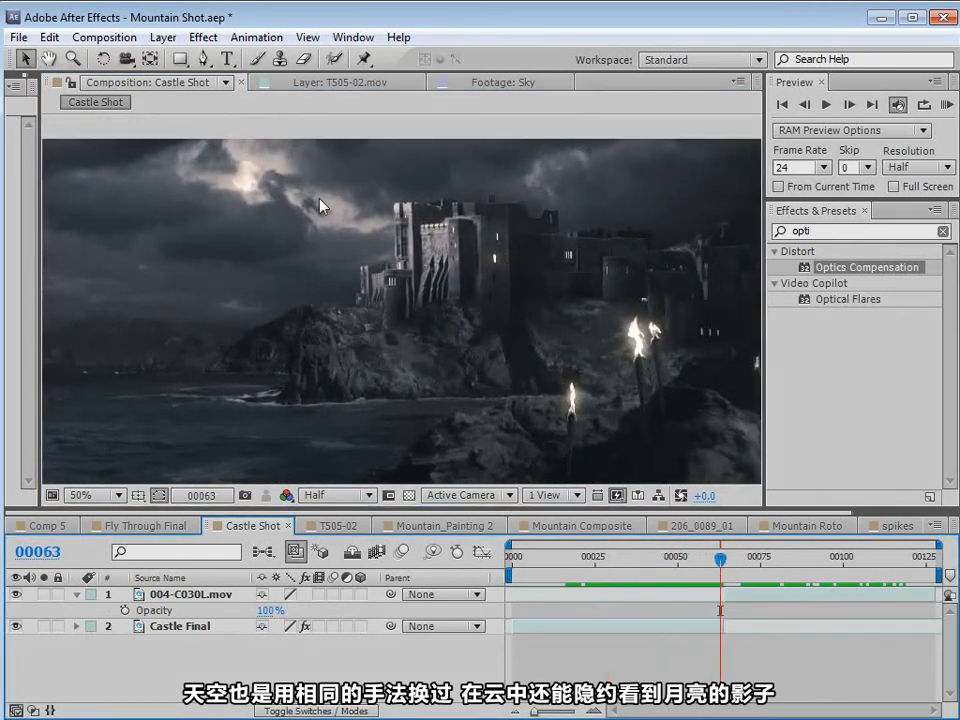
pyautogui.scroll(-1, 317, 206)
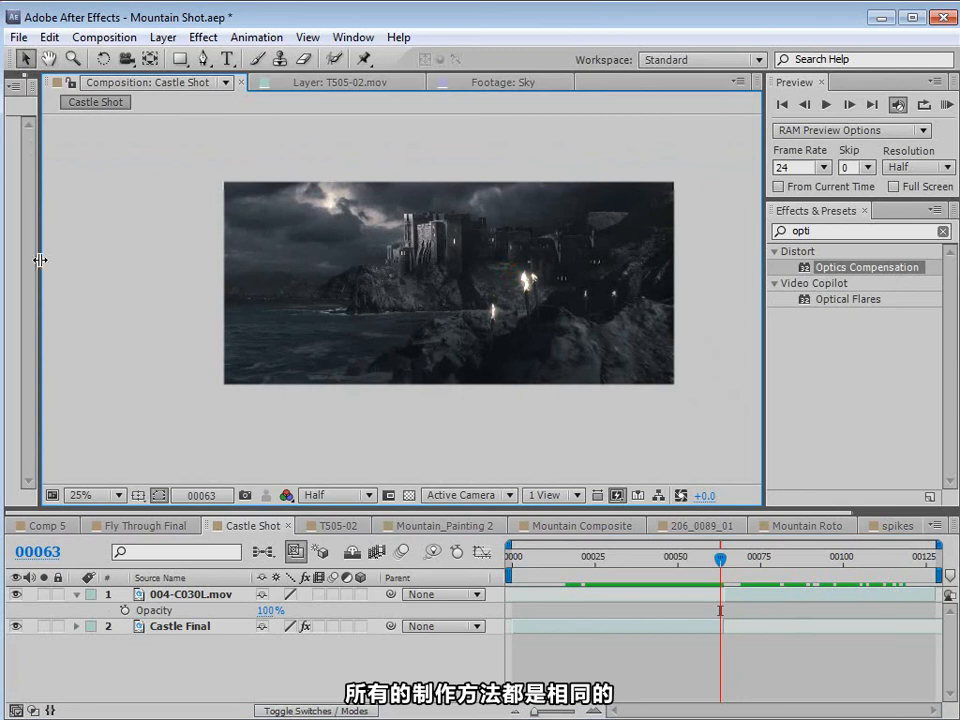
pyautogui.moveTo(40, 259); pyautogui.dragTo(198, 266)
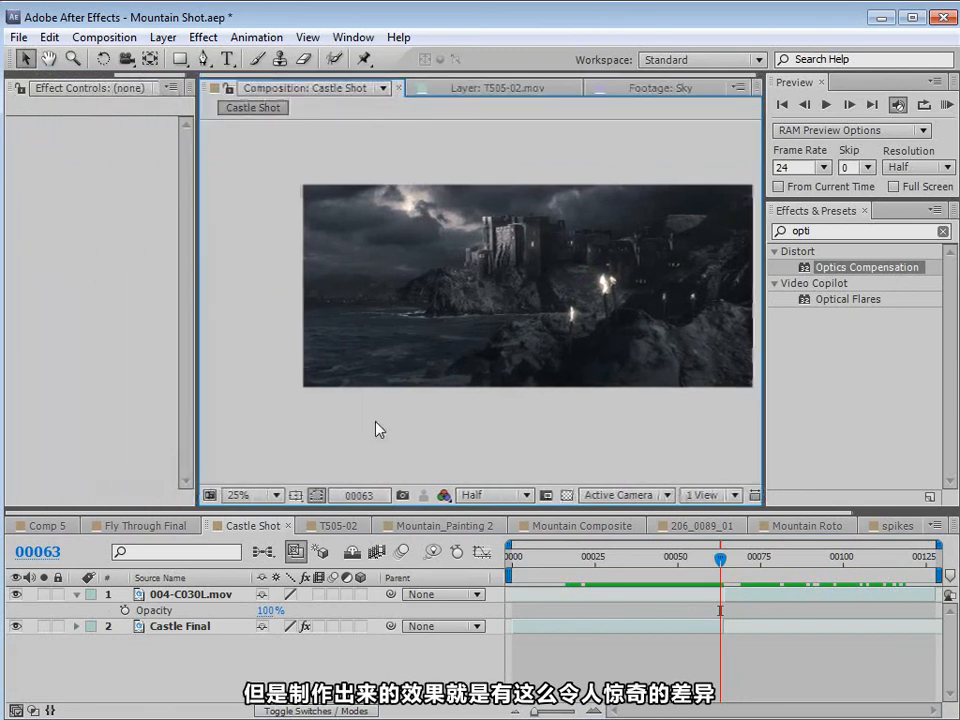
# - In Mountain Composite, lower the midtone and shadow points of Adjustment Layer 88's Blue curve and check the look at other frames
pyautogui.click(580, 525)
pyautogui.scroll(6, 458, 625)
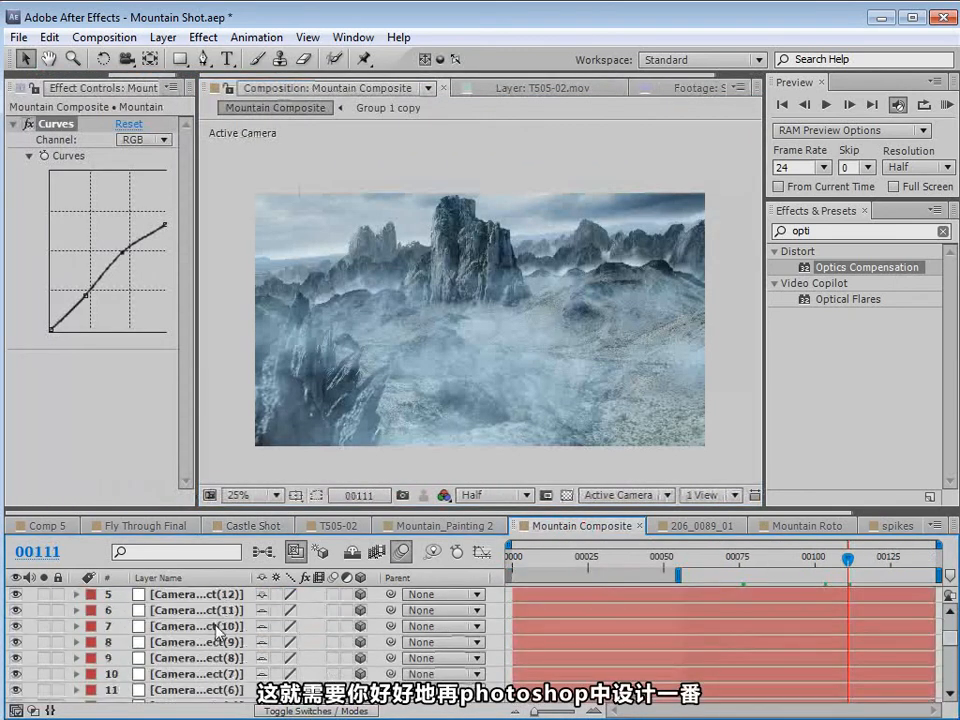
pyautogui.click(157, 596)
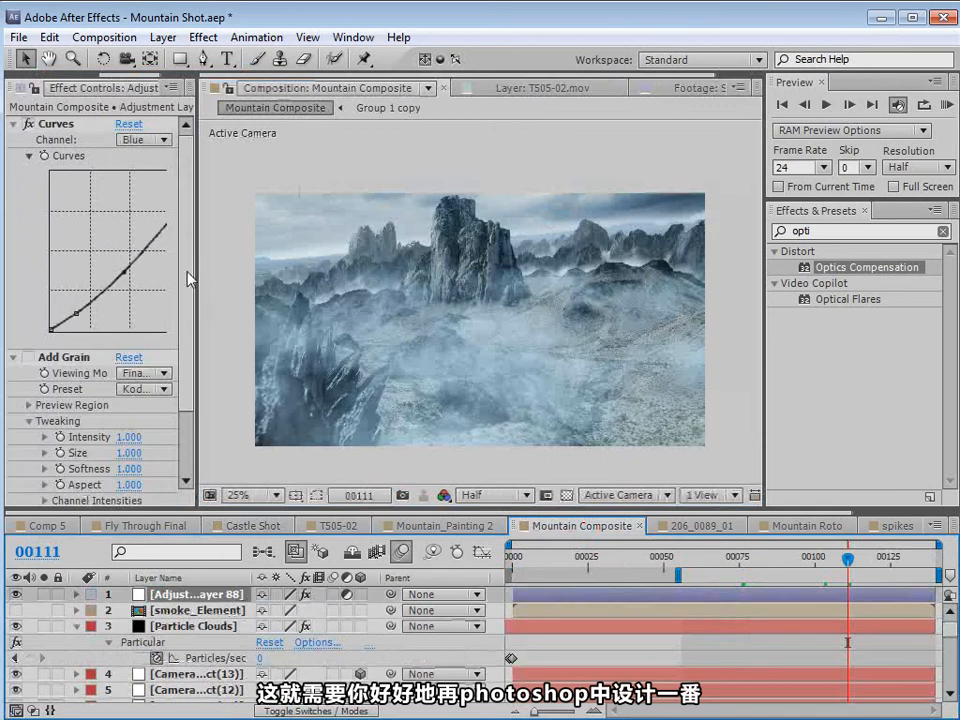
pyautogui.moveTo(199, 273); pyautogui.dragTo(296, 275)
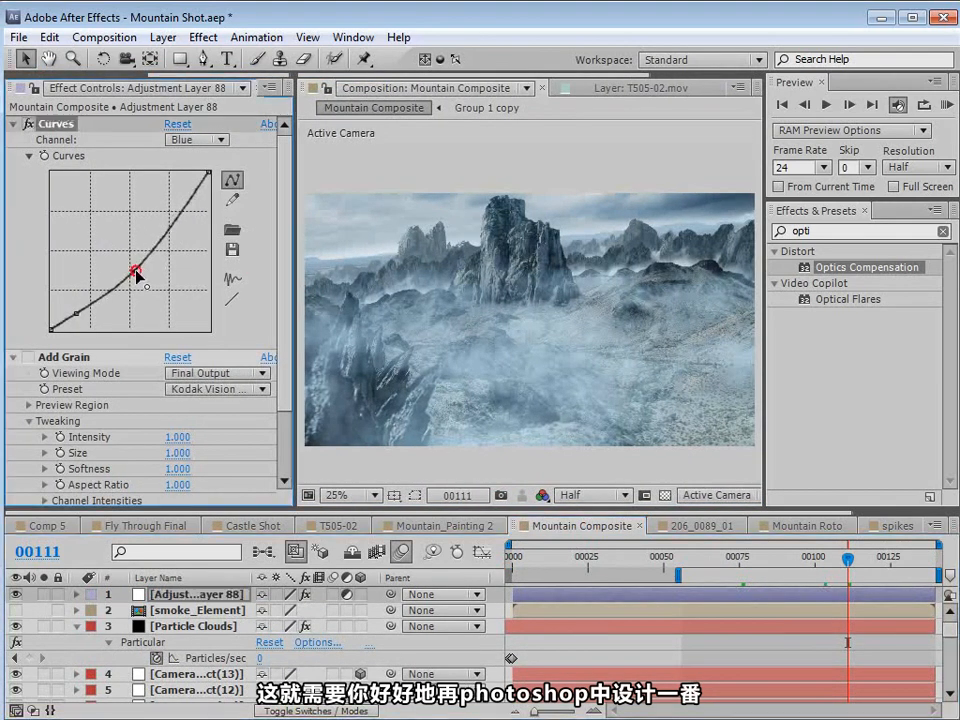
pyautogui.moveTo(135, 270); pyautogui.dragTo(160, 258)
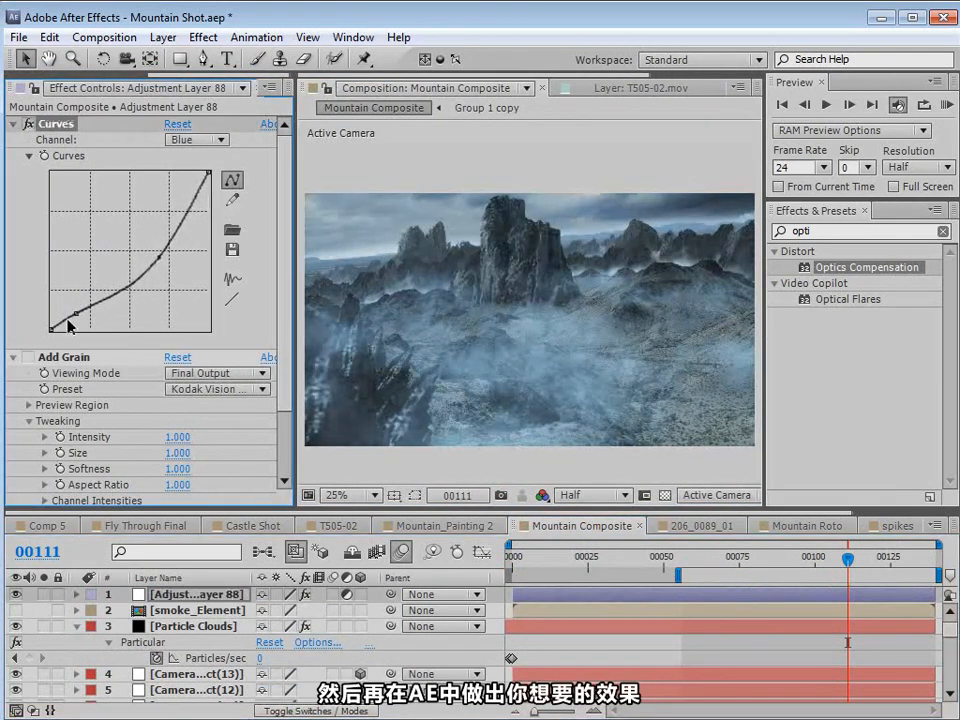
pyautogui.moveTo(76, 313)
pyautogui.mouseDown()
pyautogui.moveTo(86, 320)
pyautogui.moveTo(78, 318)
pyautogui.mouseUp()
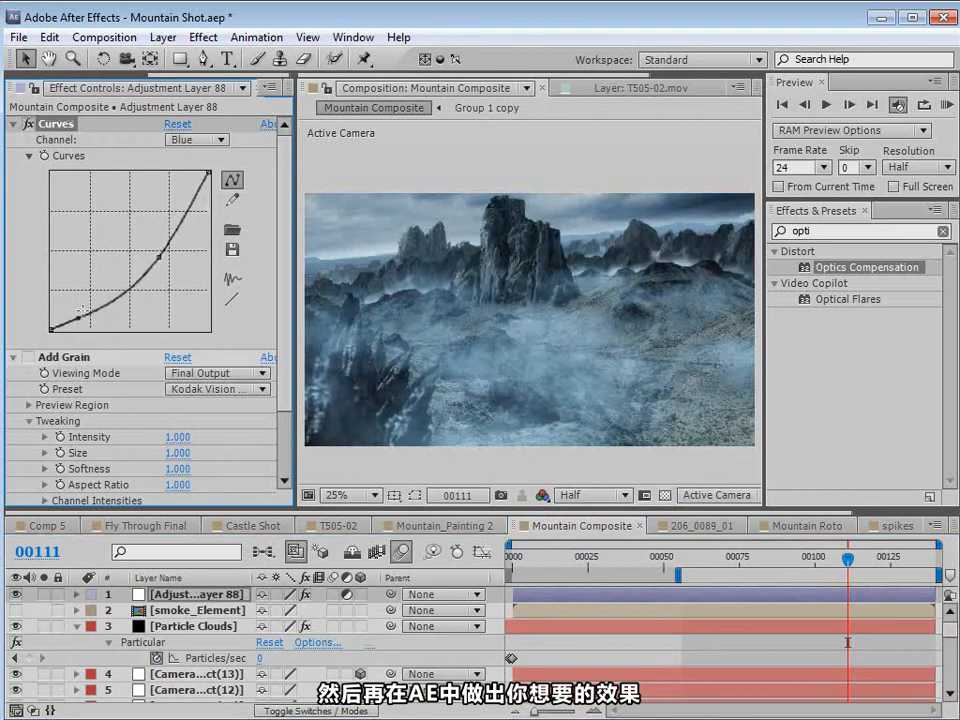
pyautogui.moveTo(158, 258)
pyautogui.mouseDown()
pyautogui.moveTo(176, 261)
pyautogui.moveTo(166, 256)
pyautogui.mouseUp()
pyautogui.click(806, 557)
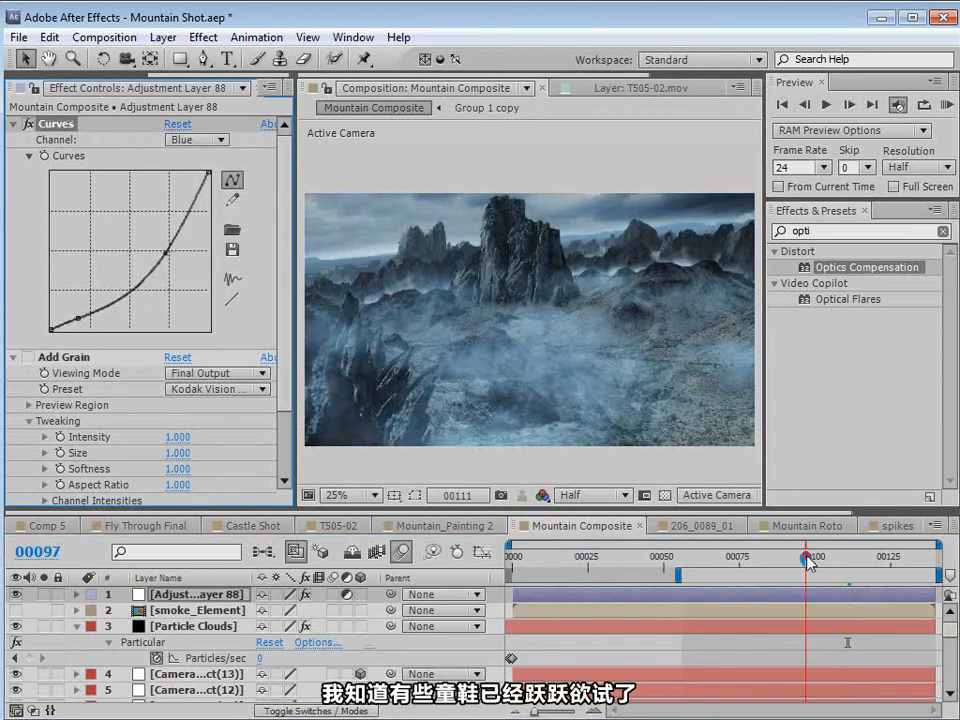
pyautogui.moveTo(783, 562); pyautogui.dragTo(836, 584)
# - Add a Tint effect to Adjustment Layer 88 with an Amount to Tint of 22%
pyautogui.click(205, 37)
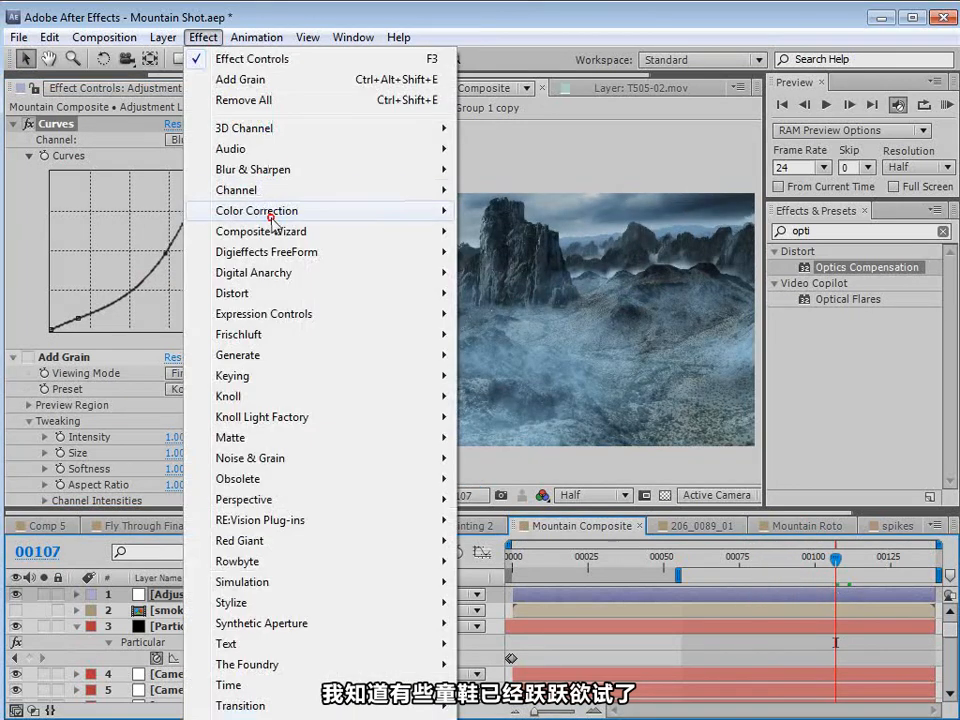
pyautogui.moveTo(272, 212)
pyautogui.click(500, 718)
pyautogui.moveTo(184, 499); pyautogui.dragTo(32, 503)
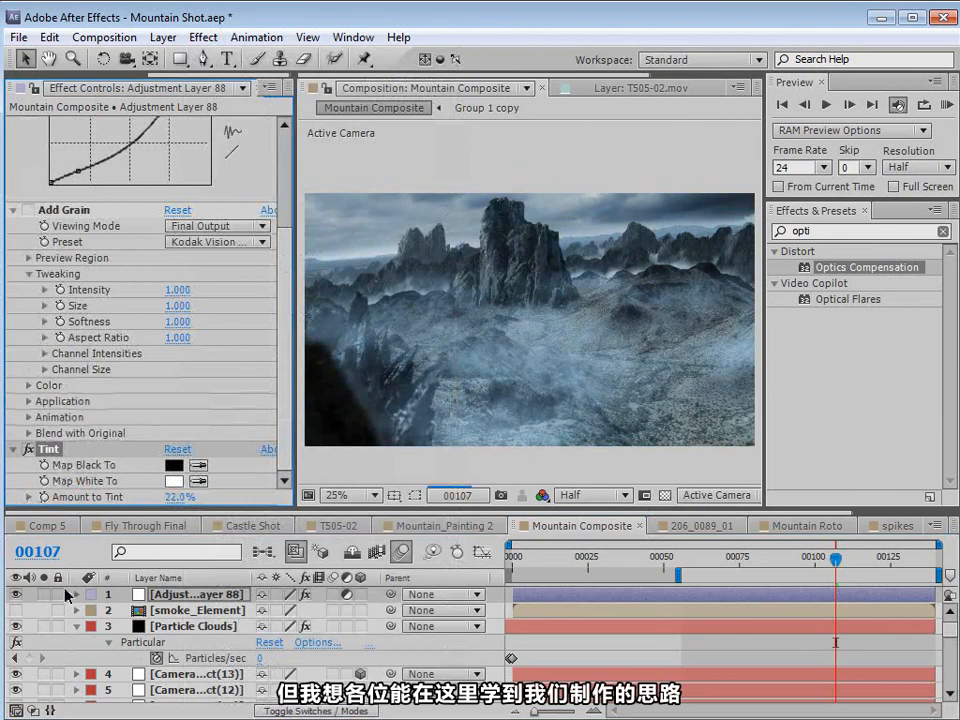
# - Raise the shadow and midtone points of the Mountain layer's RGB curve further to lift its dark tones
pyautogui.scroll(-8, 178, 640)
pyautogui.click(176, 630)
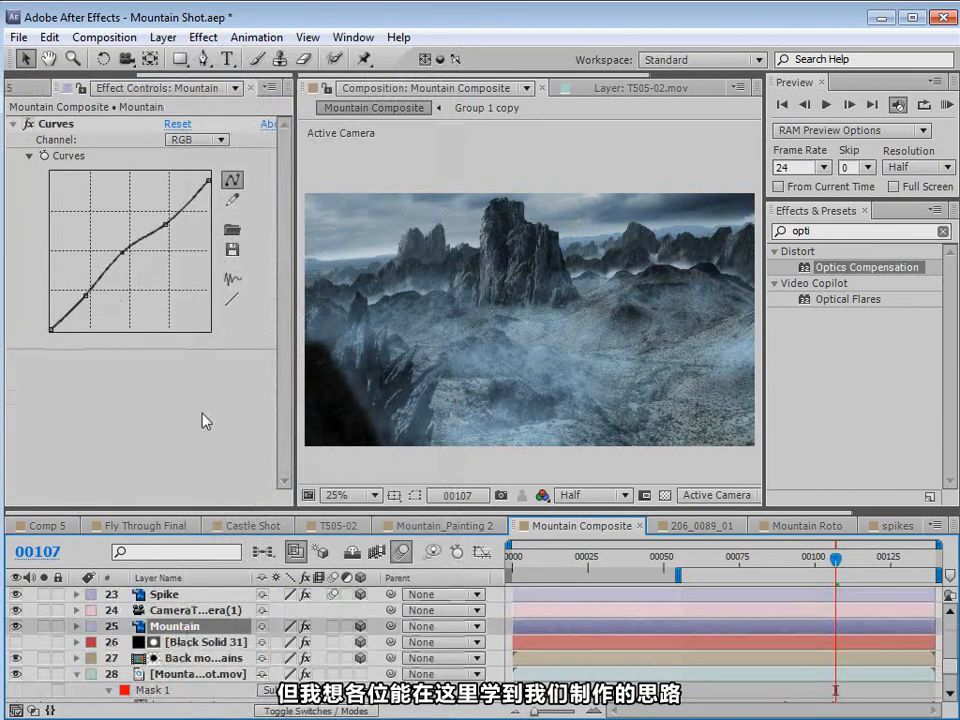
pyautogui.moveTo(88, 294); pyautogui.dragTo(73, 290)
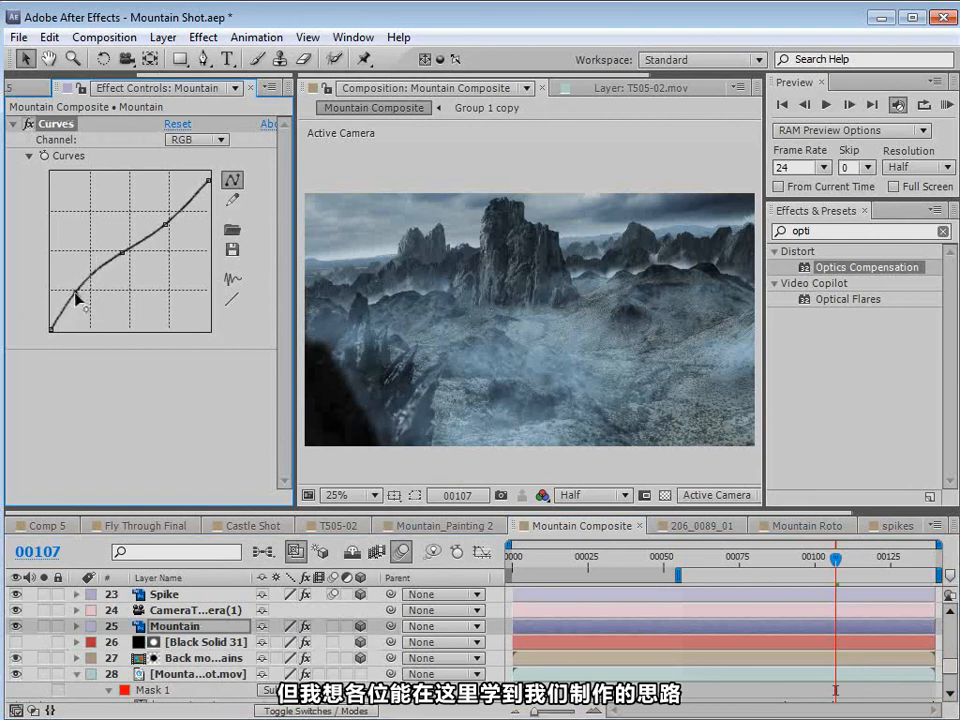
pyautogui.moveTo(122, 252); pyautogui.dragTo(116, 246)
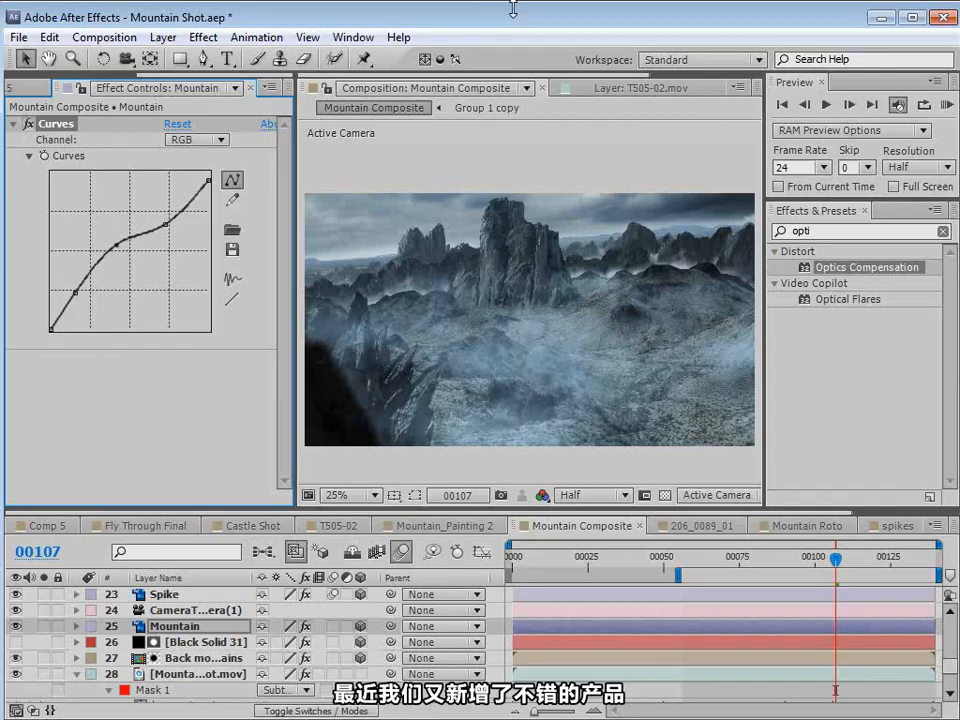
# - Switch to Firefox and open the Products page of the Video Copilot site
pyautogui.hotkey('alt', 'Tab')
pyautogui.click(182, 249)
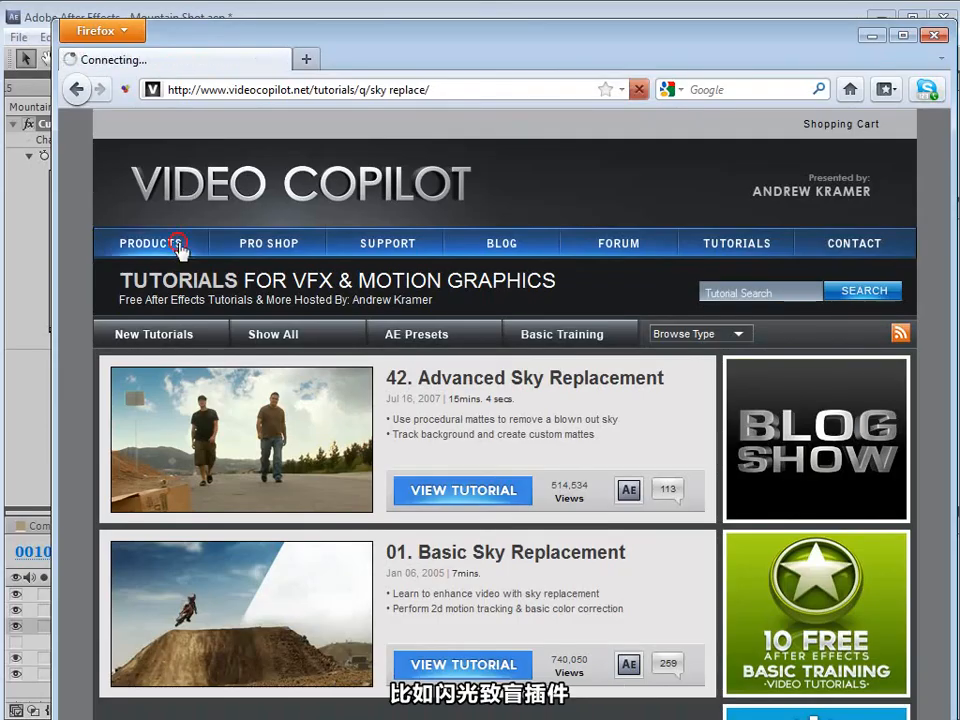
# - Browse the product store page past the Optical Flares feature to the Video Copilot Products list
pyautogui.scroll(-2, 651, 541)
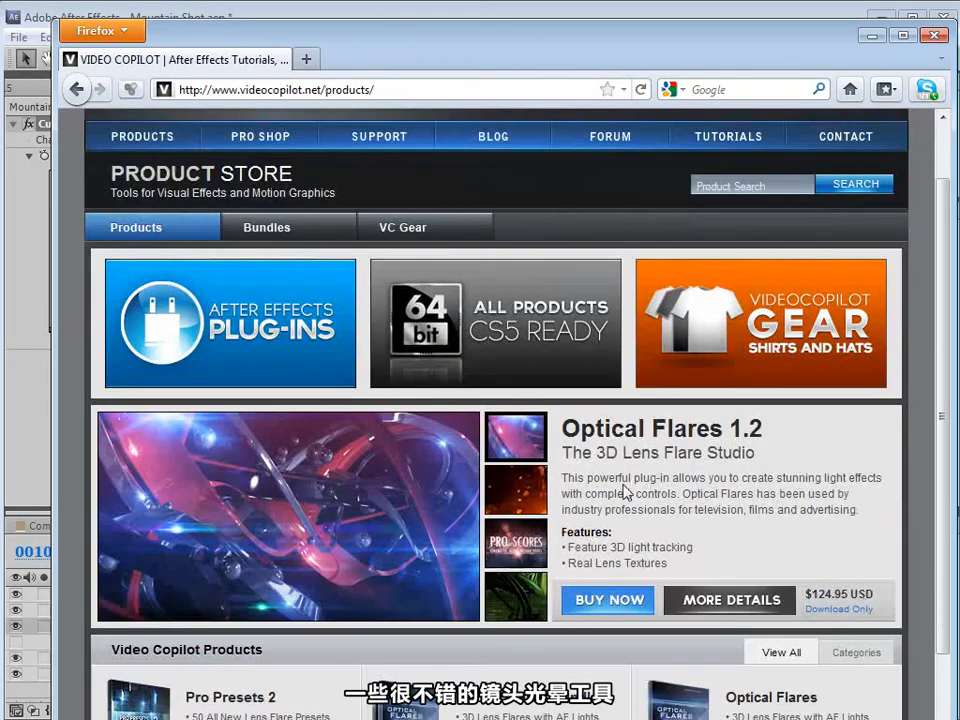
pyautogui.scroll(-2, 598, 494)
pyautogui.click(526, 392)
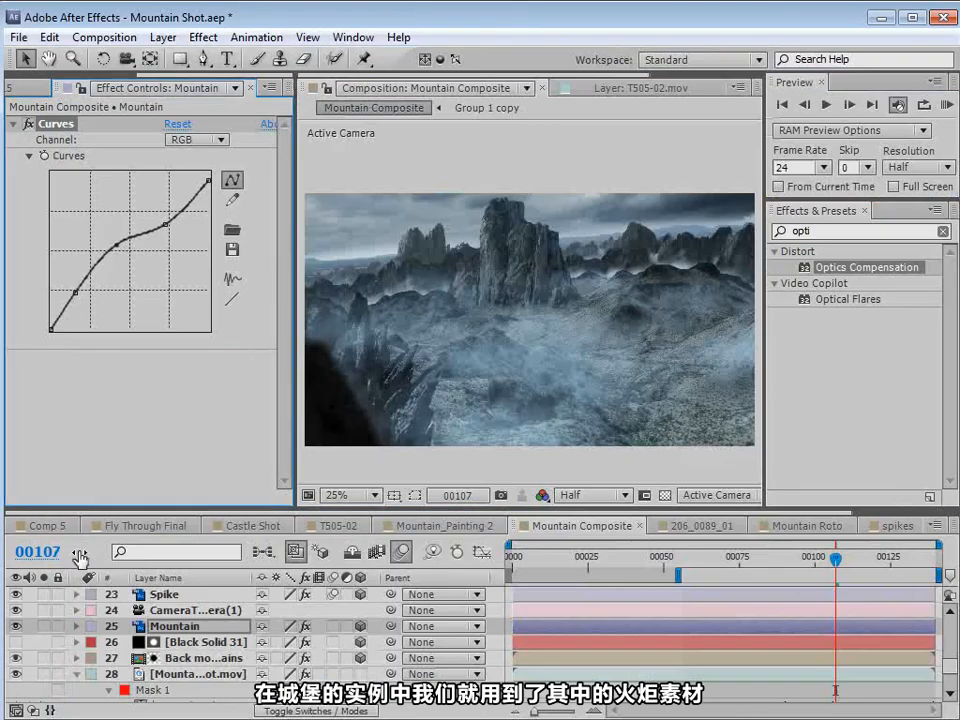
# - Switch to After Effects, open the Castle Shot composition and examine the torches up close at frame 59
pyautogui.click(40, 525)
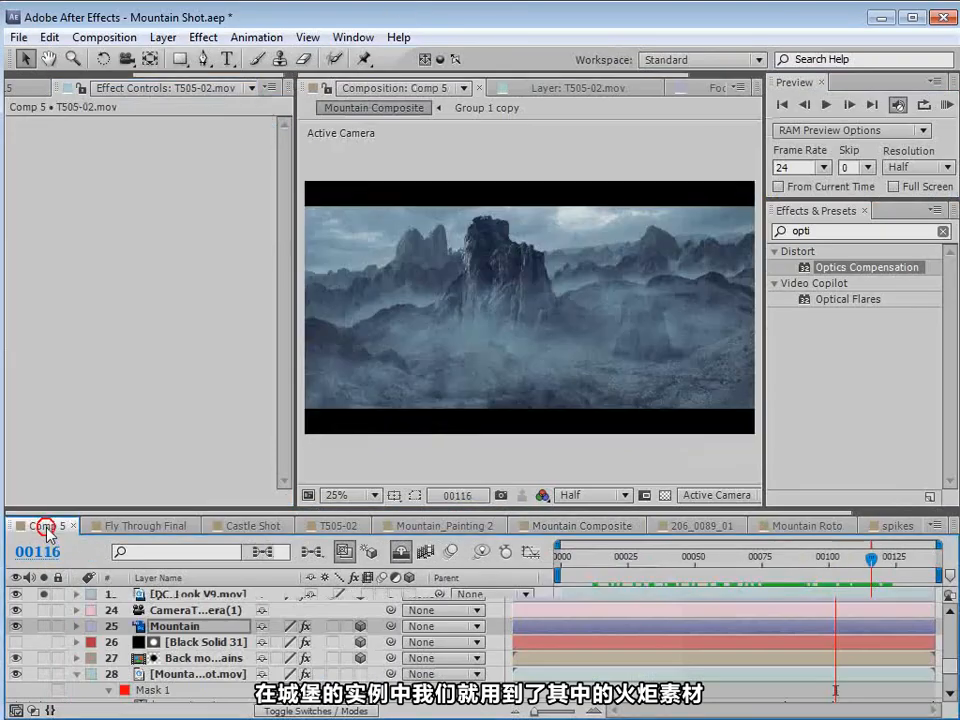
pyautogui.click(167, 525)
pyautogui.click(253, 525)
pyautogui.scroll(2, 640, 370)
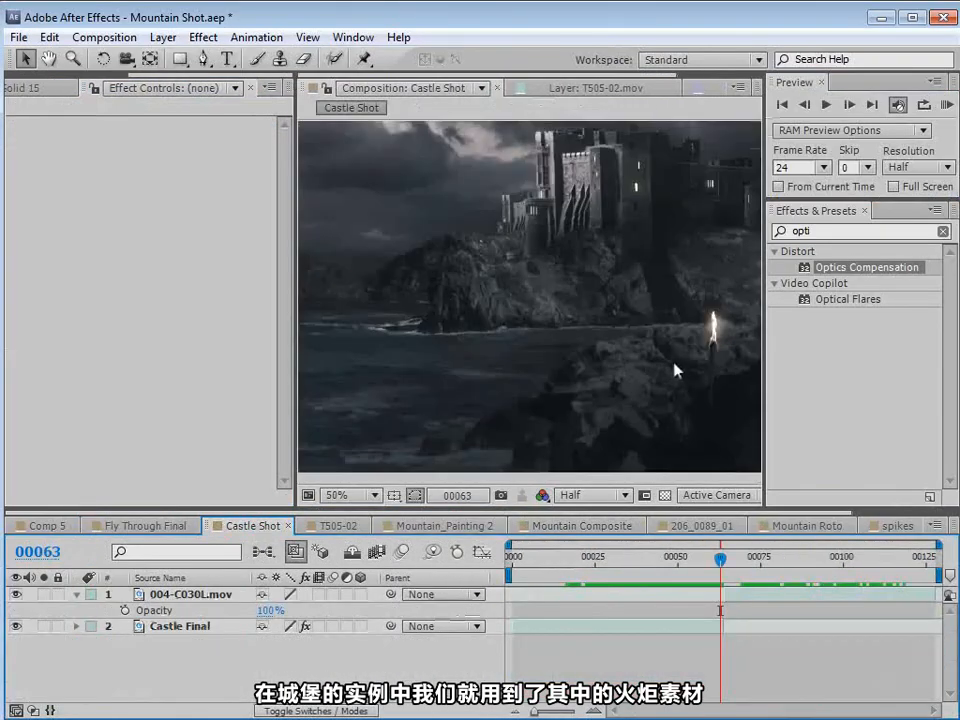
pyautogui.moveTo(675, 368); pyautogui.dragTo(556, 347)
pyautogui.press('v')
pyautogui.moveTo(721, 565)
pyautogui.mouseDown()
pyautogui.moveTo(735, 563)
pyautogui.moveTo(675, 578)
pyautogui.moveTo(707, 578)
pyautogui.mouseUp()
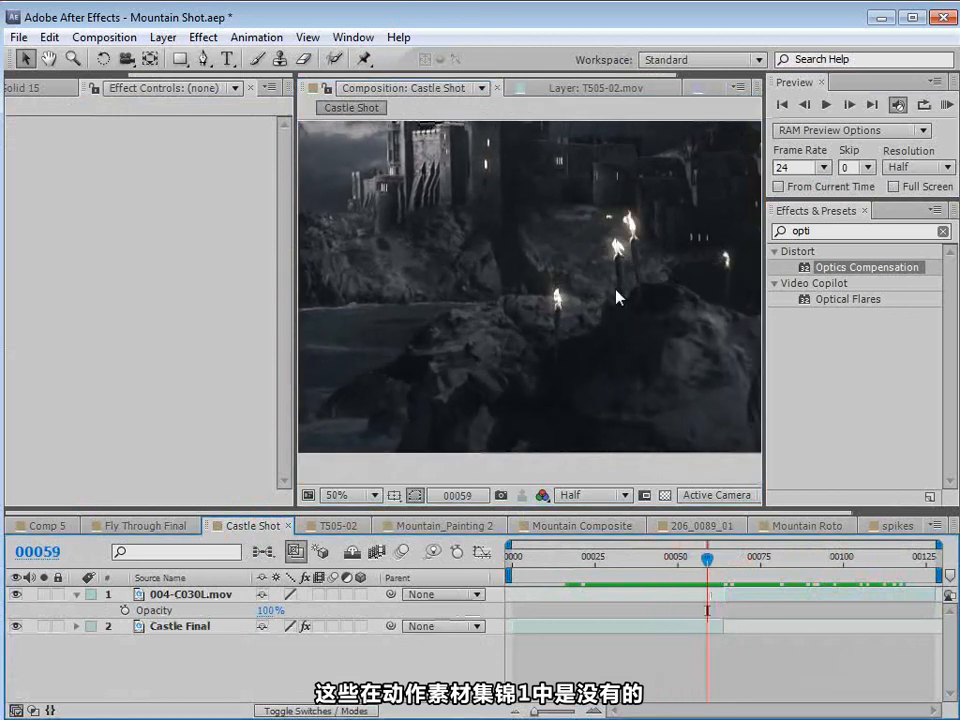
# - Review the full castle scene in the Castle Shot composition at 25% magnification
pyautogui.press('h')
pyautogui.scroll(-2, 640, 305)
pyautogui.moveTo(639, 304); pyautogui.dragTo(643, 315)
pyautogui.press('v')
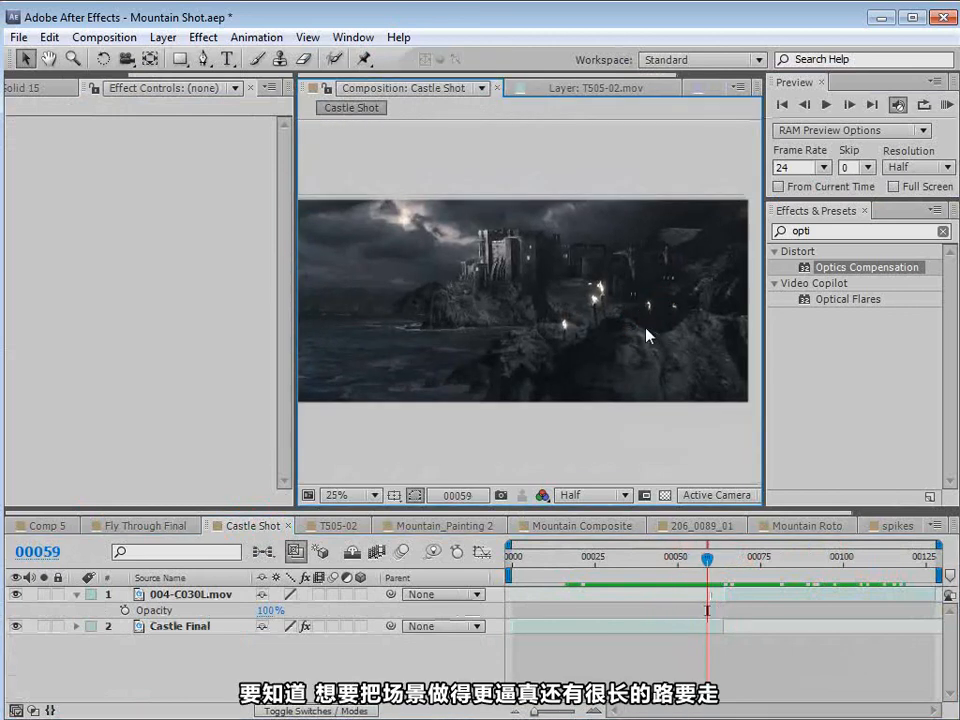